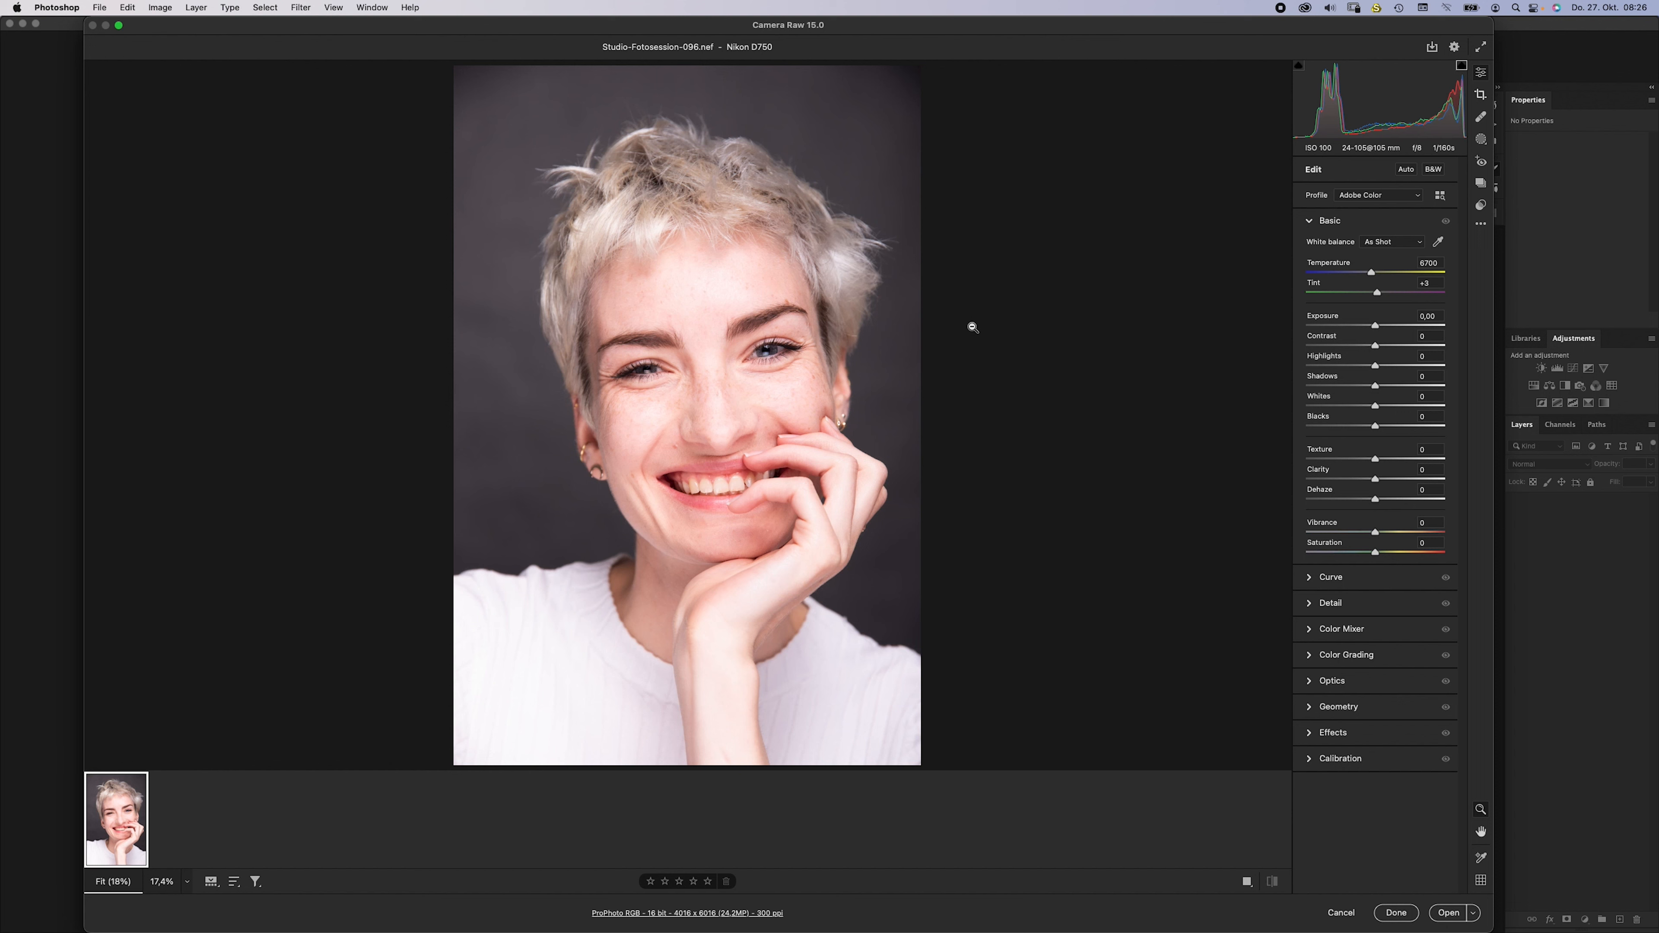
{"action": "left_click_drag", "start_coordinate": [1375, 325], "coordinate": [1362, 325]}
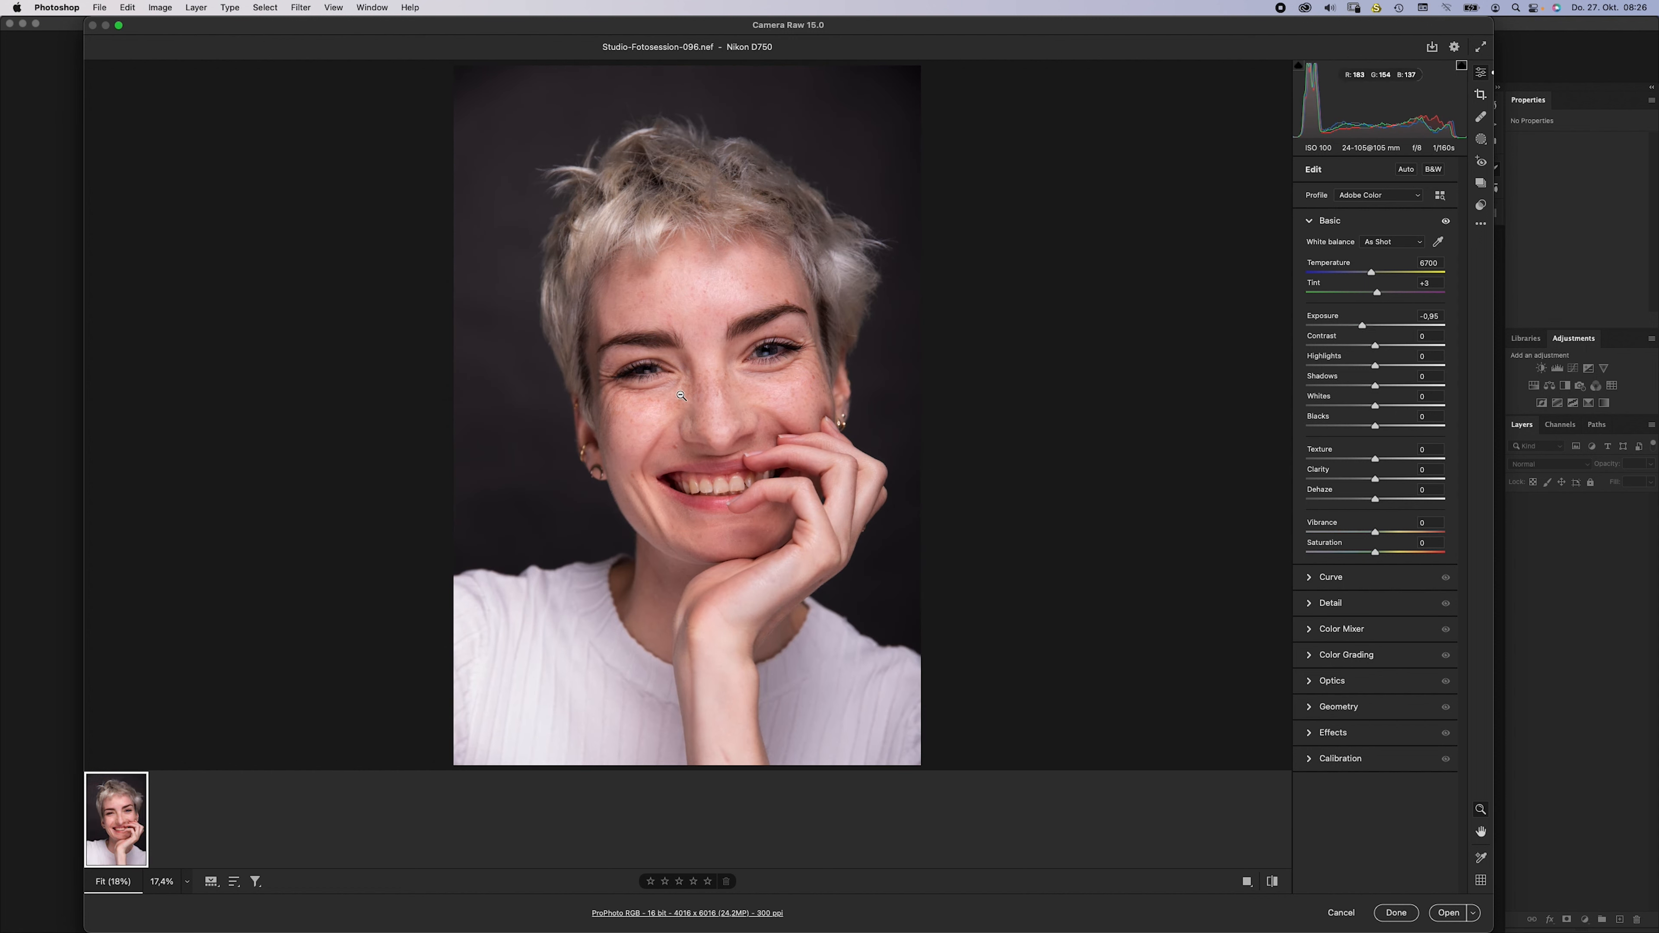
{"action": "left_click_drag", "start_coordinate": [1360, 324], "coordinate": [1364, 328]}
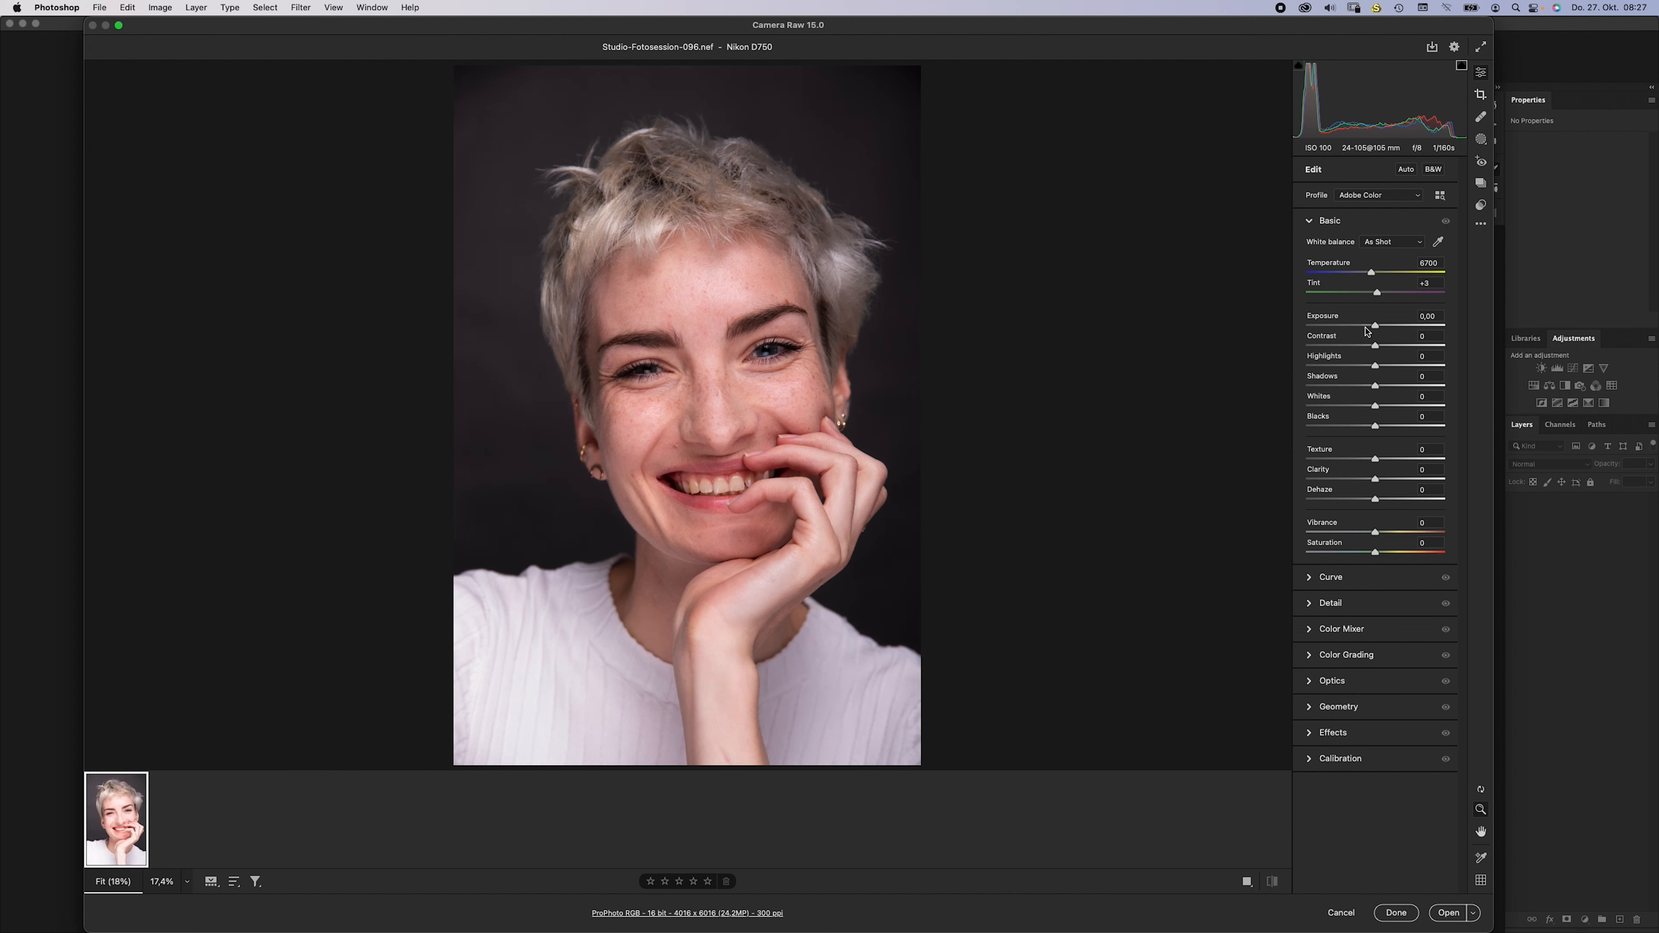
{"action": "double_click", "coordinate": [1365, 329]}
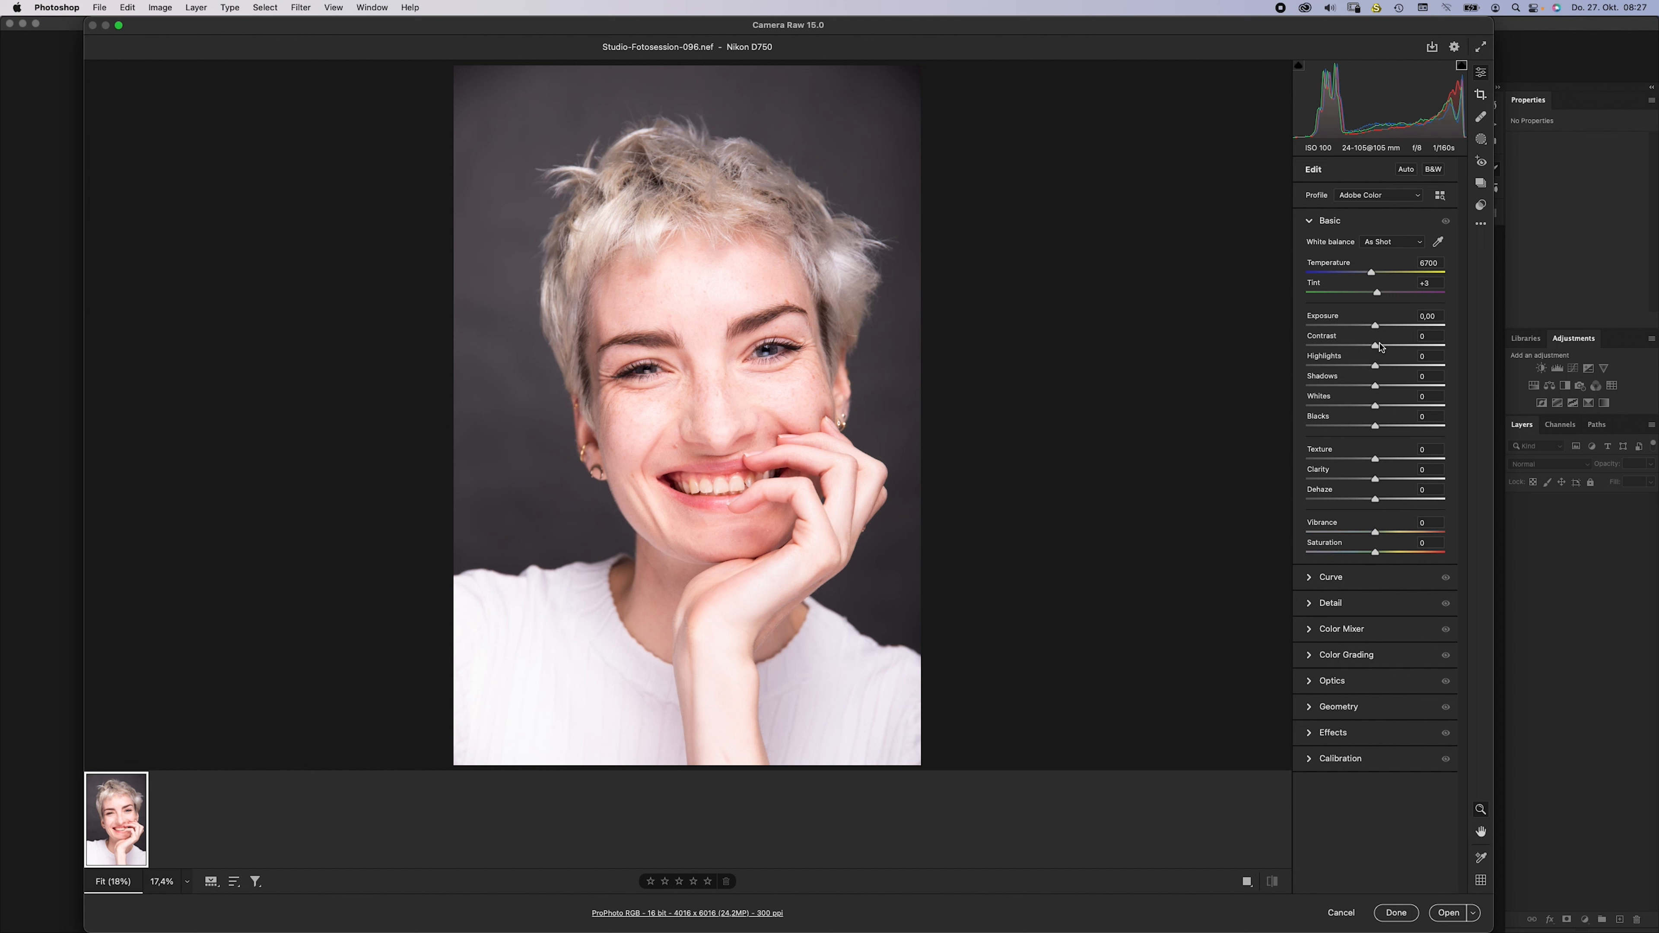
- Lower the exposure to -0.40 and neutralise the white balance by sampling the grey background beside the head
{"action": "left_click_drag", "start_coordinate": [1375, 325], "coordinate": [1370, 326]}
{"action": "left_click", "coordinate": [1438, 242]}
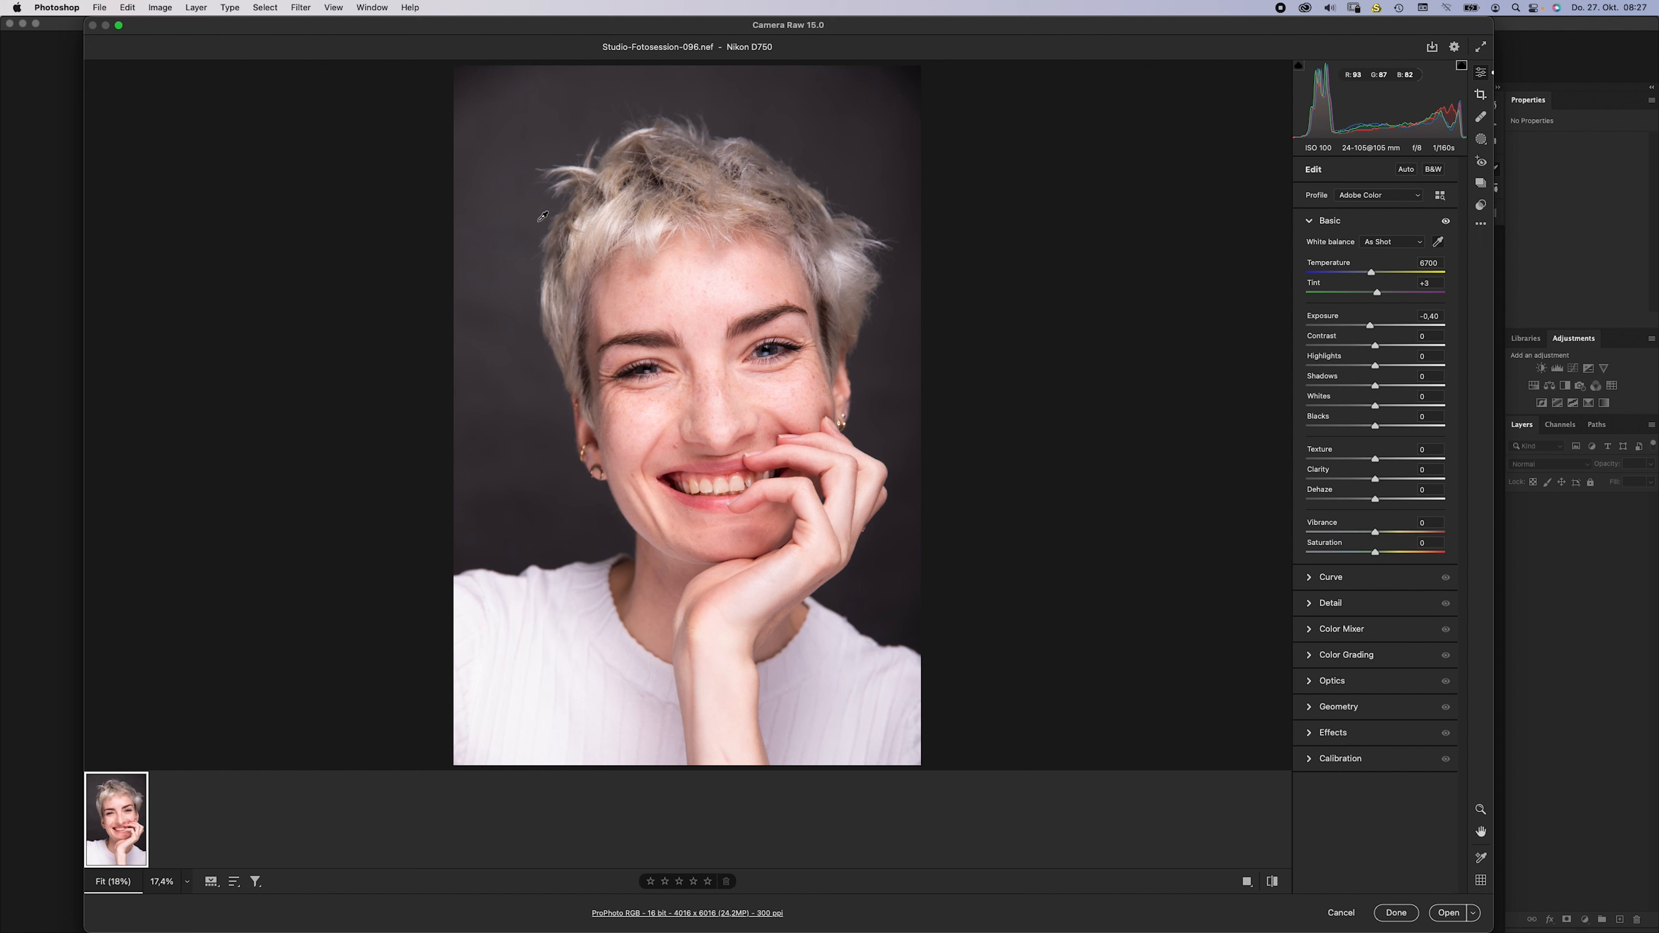
{"action": "left_click", "coordinate": [510, 261]}
{"action": "left_click", "coordinate": [524, 384]}
{"action": "left_click", "coordinate": [520, 303]}
{"action": "key", "text": "z"}
- Set the photo's exposure to -0.30, contrast to +10, highlights to -11 and clarity to +10
{"action": "left_click", "coordinate": [1370, 326]}
{"action": "left_click_drag", "start_coordinate": [1370, 325], "coordinate": [1384, 349]}
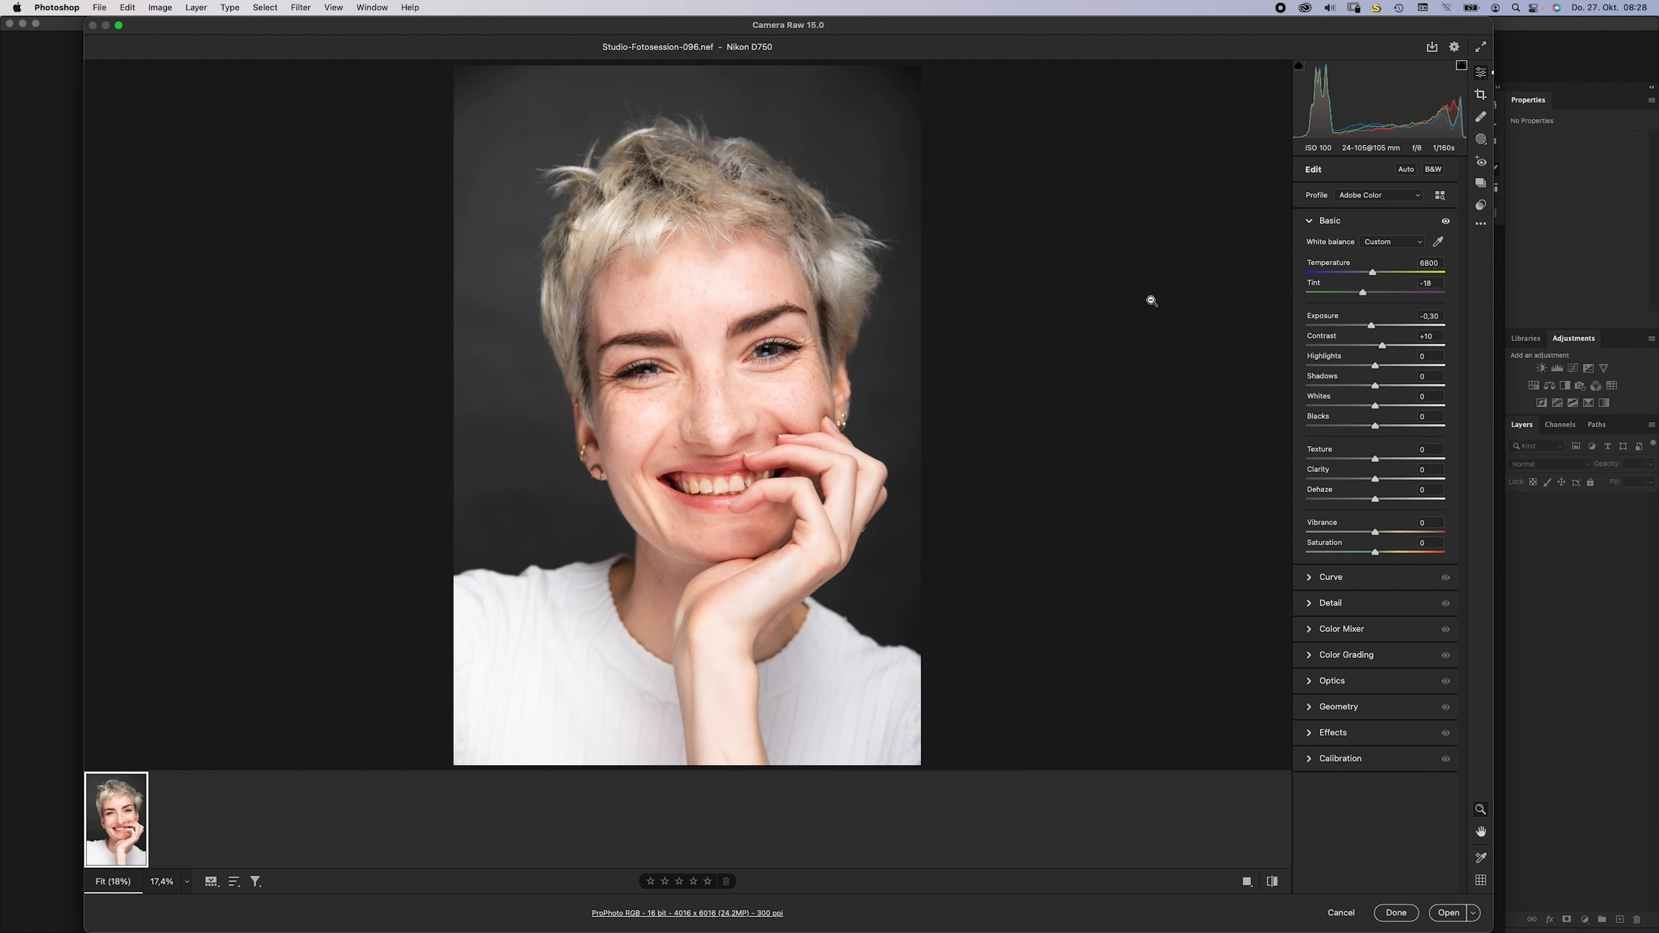
{"action": "left_click_drag", "start_coordinate": [1376, 367], "coordinate": [1368, 367]}
{"action": "left_click", "coordinate": [1428, 471]}
{"action": "type", "text": "10"}
- Examine the eyes, skin and earrings up close for blown highlights, and turn off the highlight clipping warning
{"action": "left_click", "coordinate": [680, 369]}
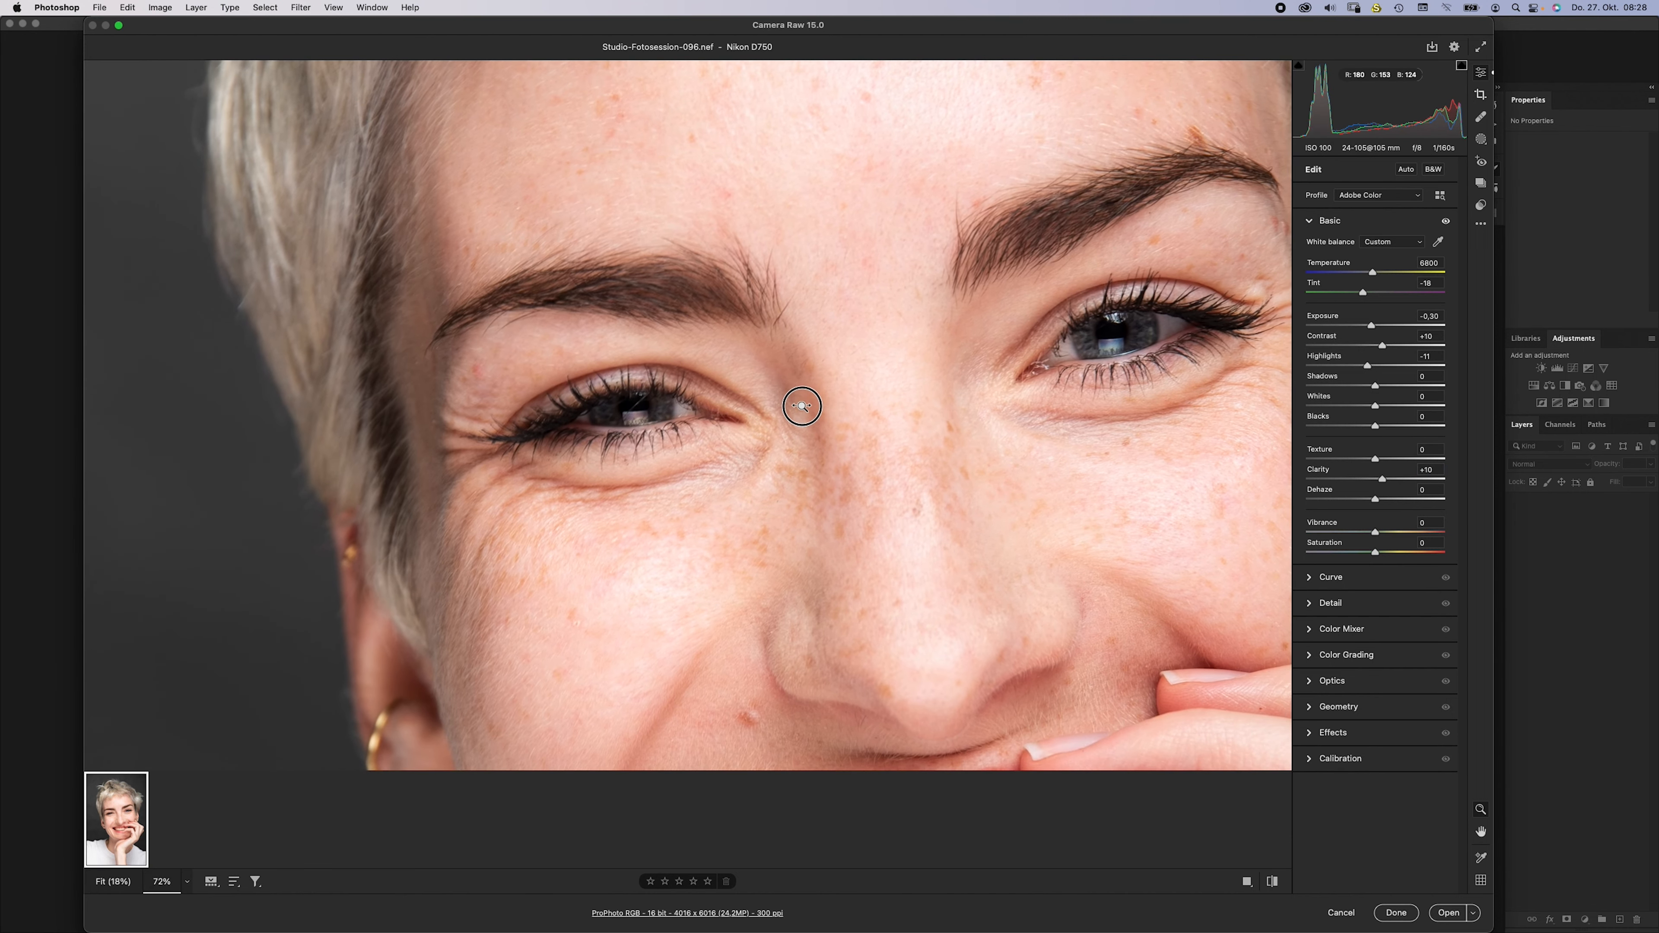
{"action": "left_click_drag", "start_coordinate": [1155, 360], "coordinate": [1096, 366]}
{"action": "left_click_drag", "start_coordinate": [1241, 331], "coordinate": [1318, 353]}
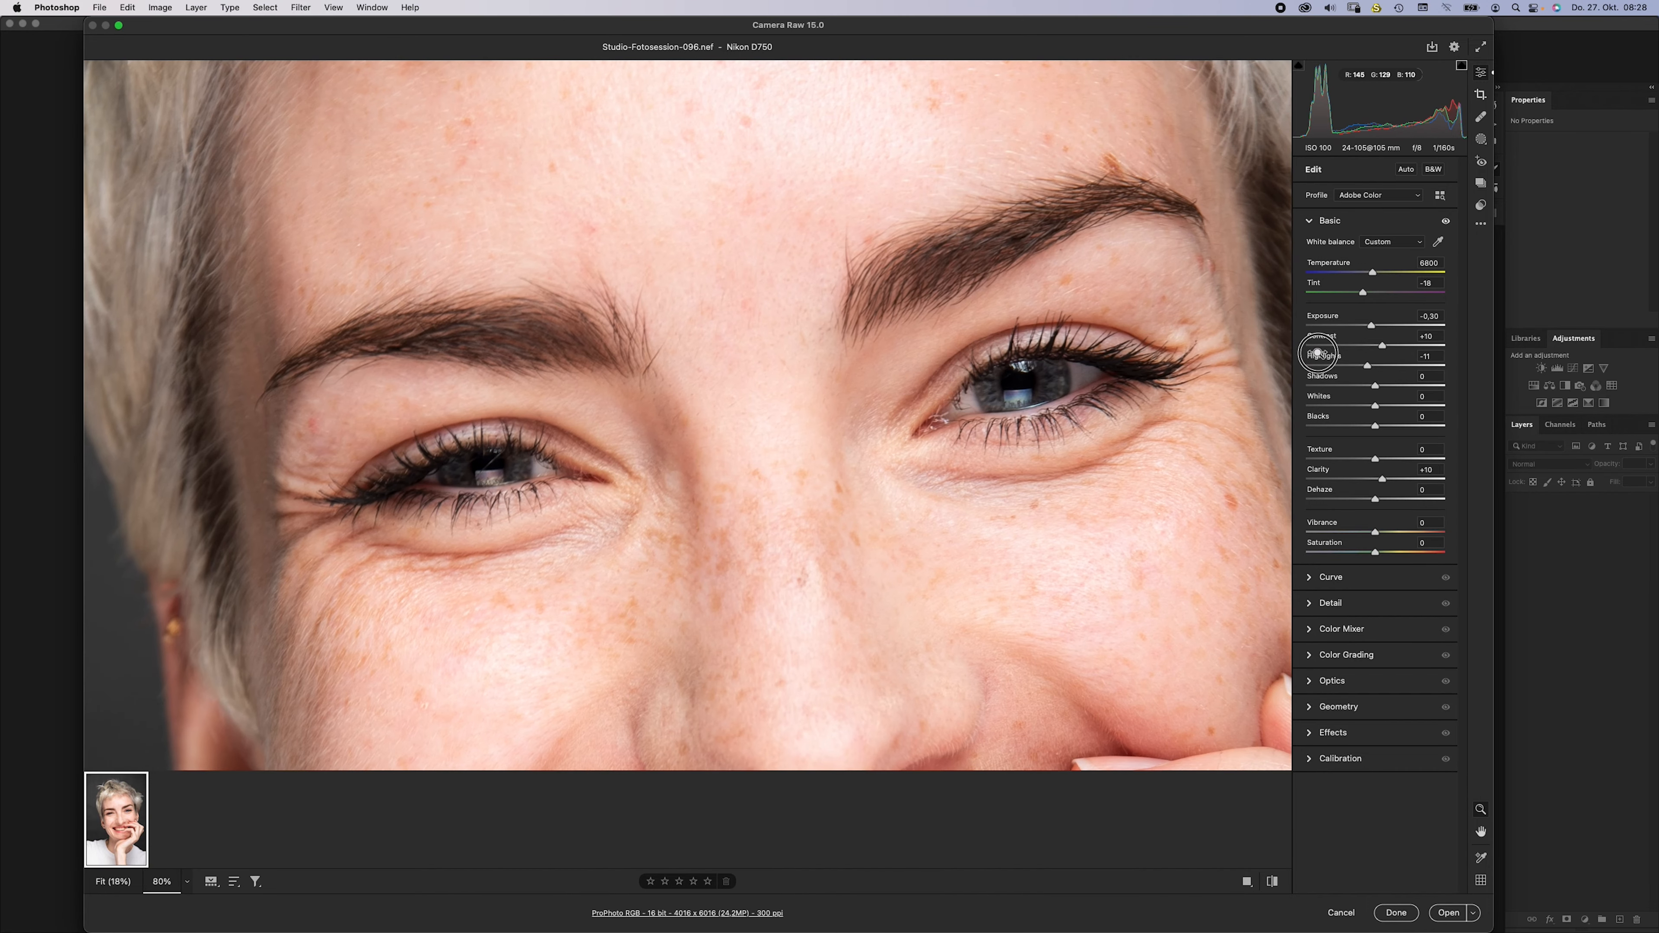
{"action": "key", "text": "h"}
{"action": "left_click_drag", "start_coordinate": [876, 364], "coordinate": [588, 311]}
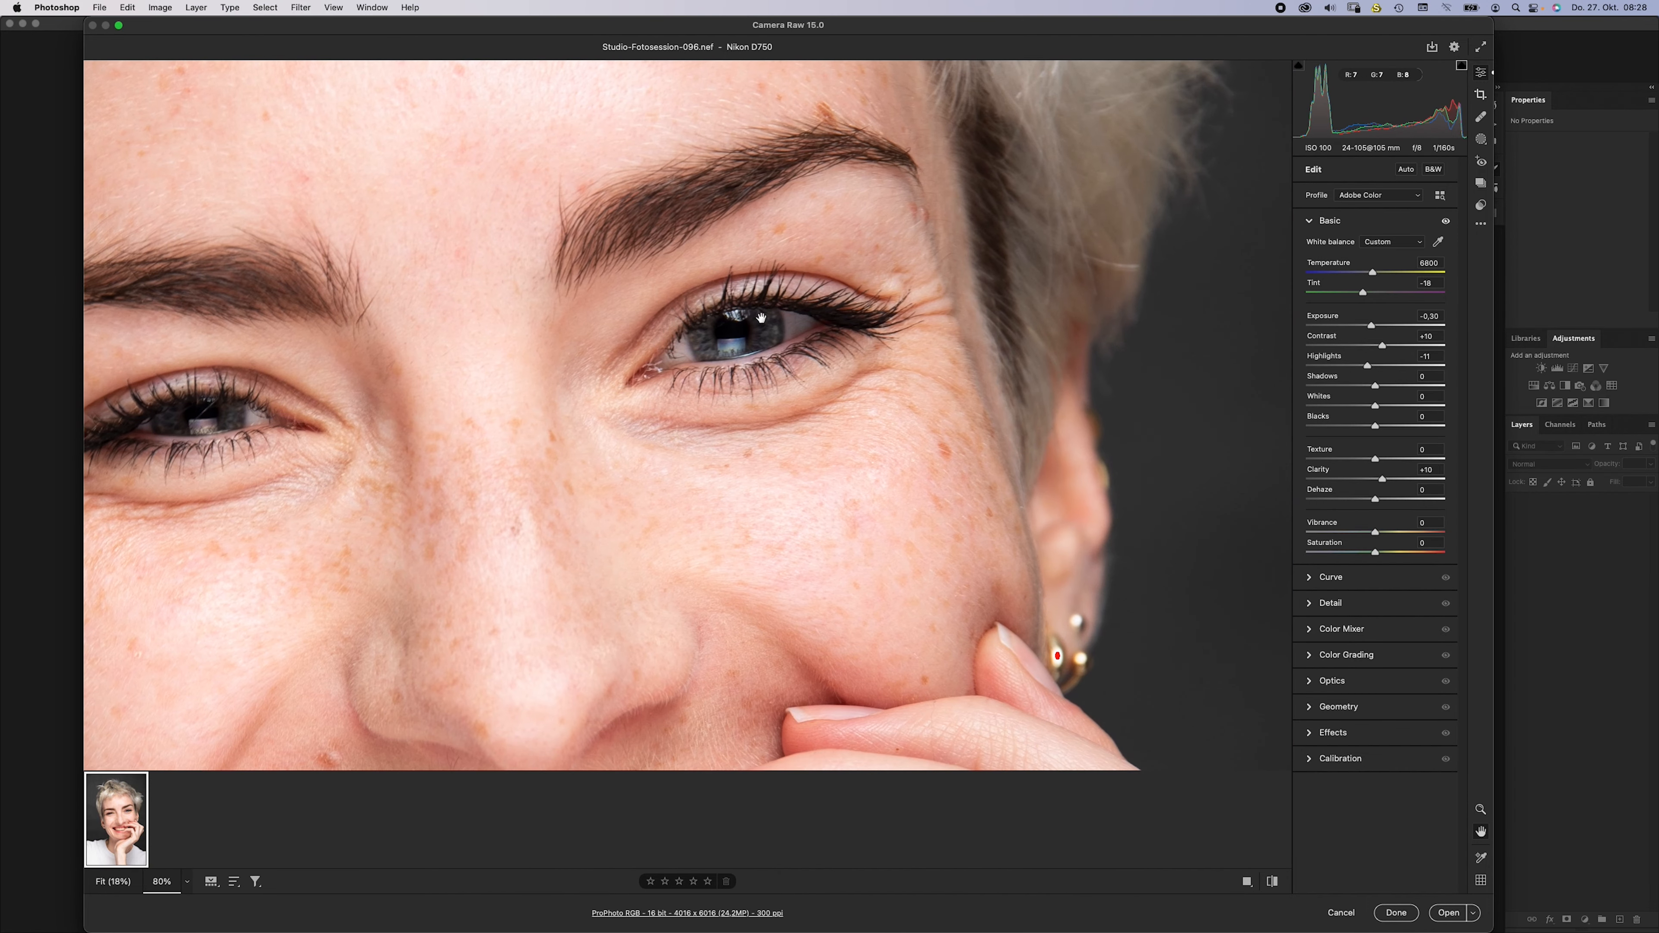
{"action": "left_click_drag", "start_coordinate": [831, 340], "coordinate": [846, 400]}
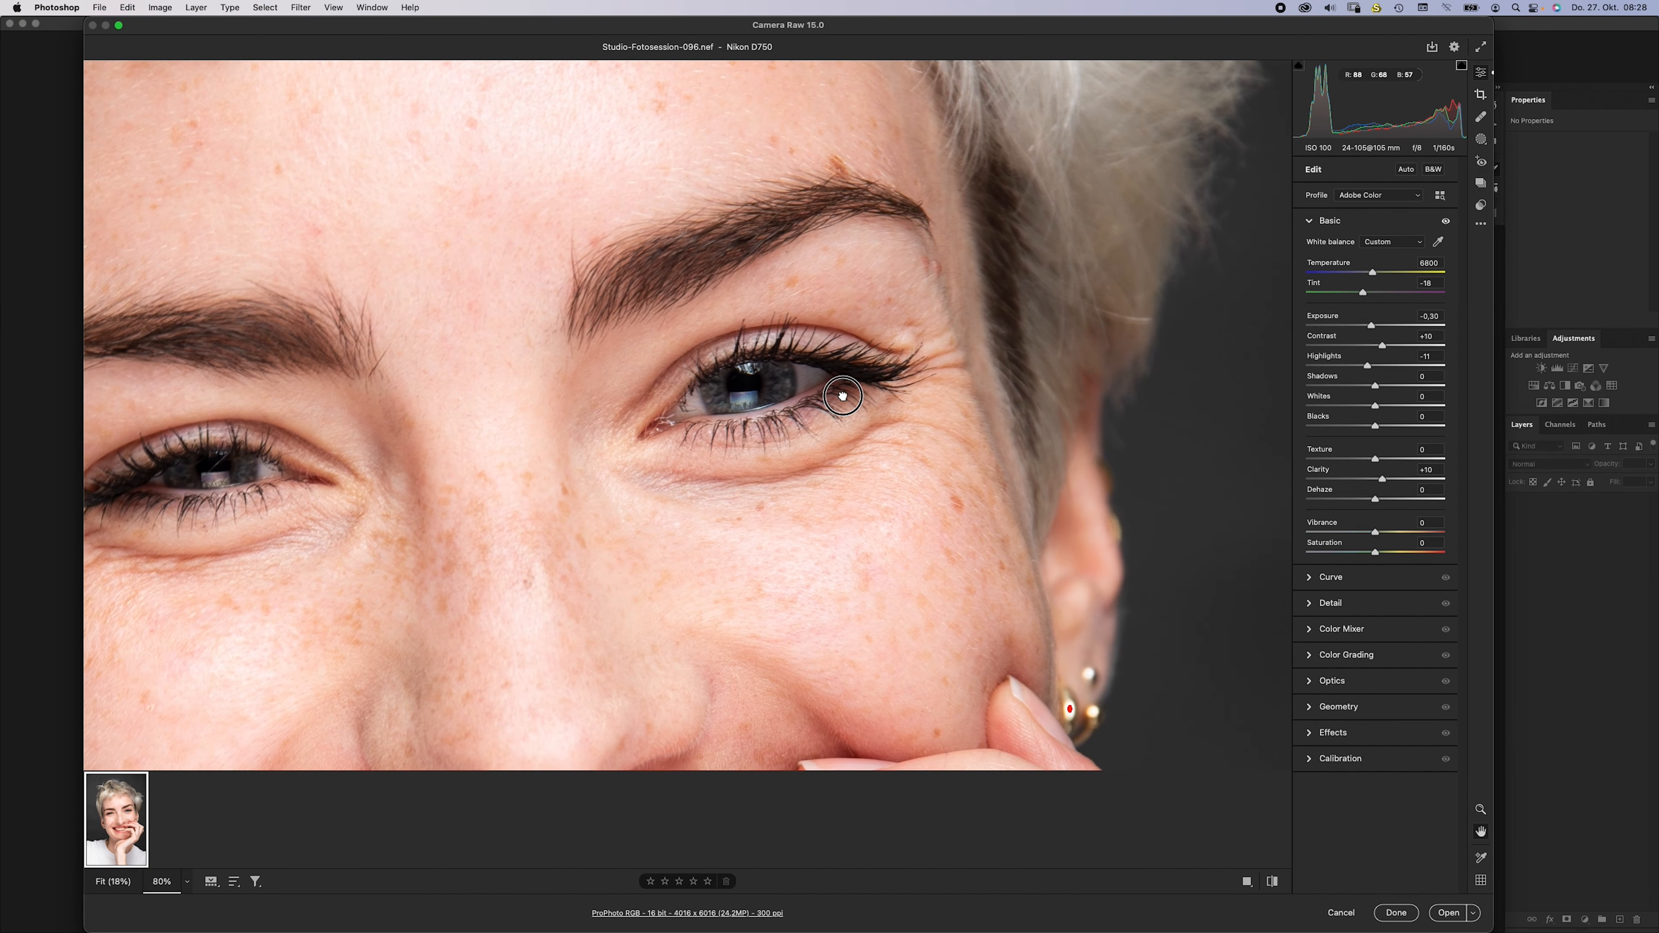
{"action": "left_click", "coordinate": [1462, 65]}
{"action": "key", "text": "space"}
{"action": "left_click_drag", "start_coordinate": [809, 448], "coordinate": [789, 378]}
{"action": "left_click_drag", "start_coordinate": [777, 485], "coordinate": [765, 297]}
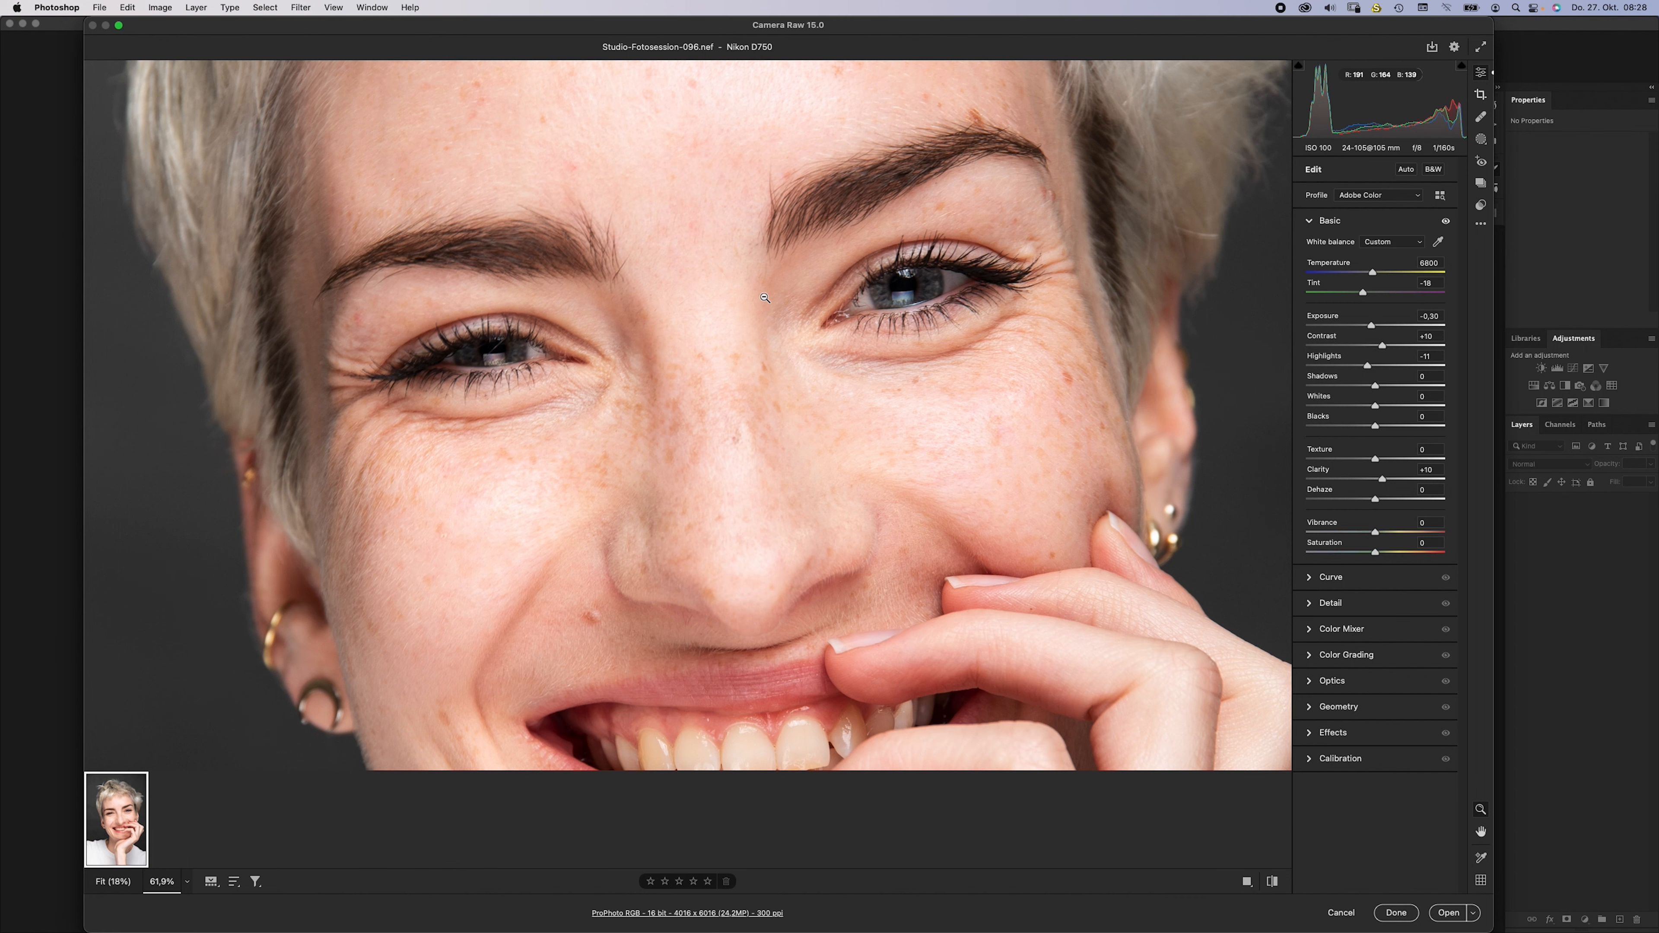
{"action": "left_click_drag", "start_coordinate": [955, 384], "coordinate": [897, 333]}
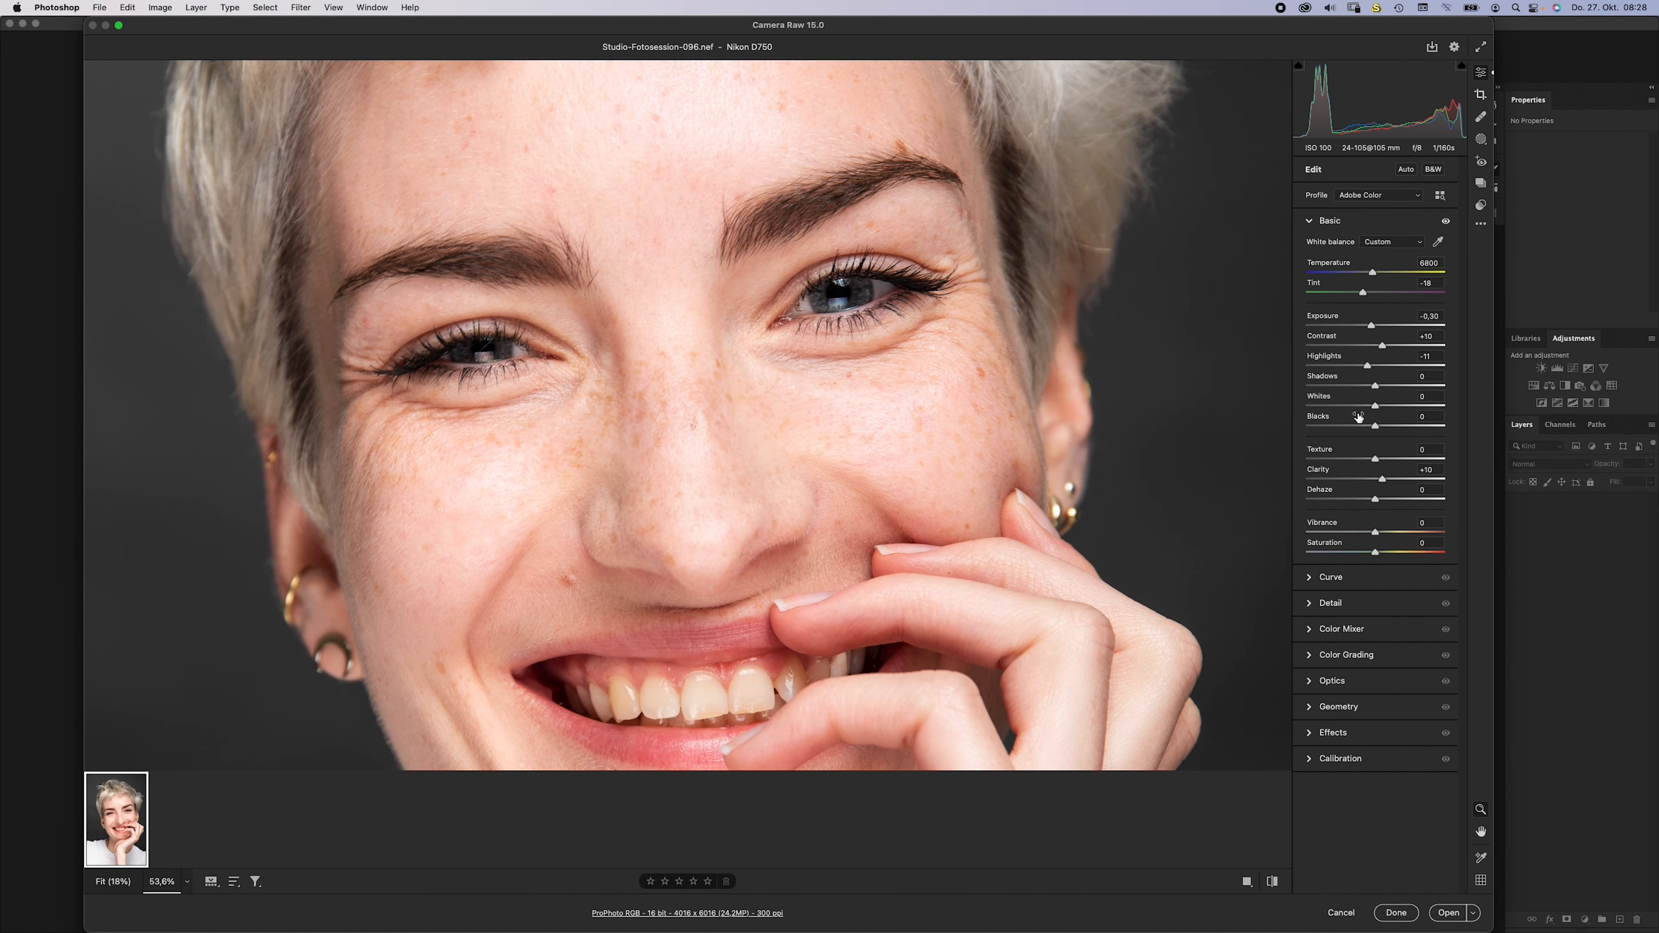
{"action": "left_click", "coordinate": [846, 352]}
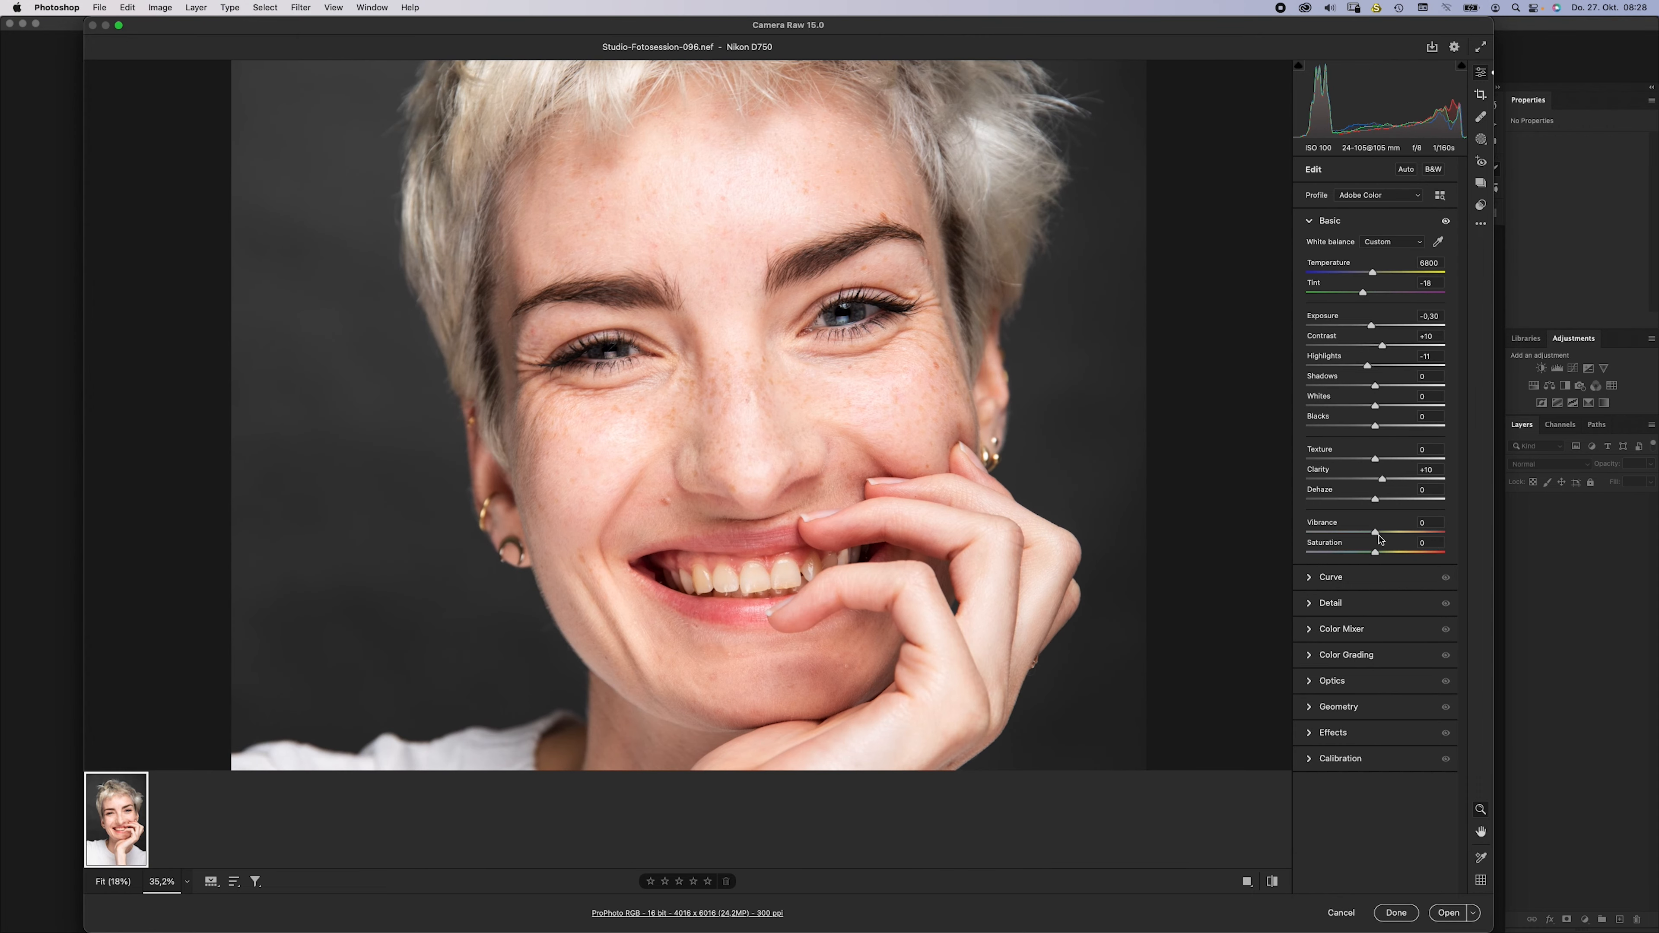
{"action": "left_click", "coordinate": [858, 428], "text": "alt"}
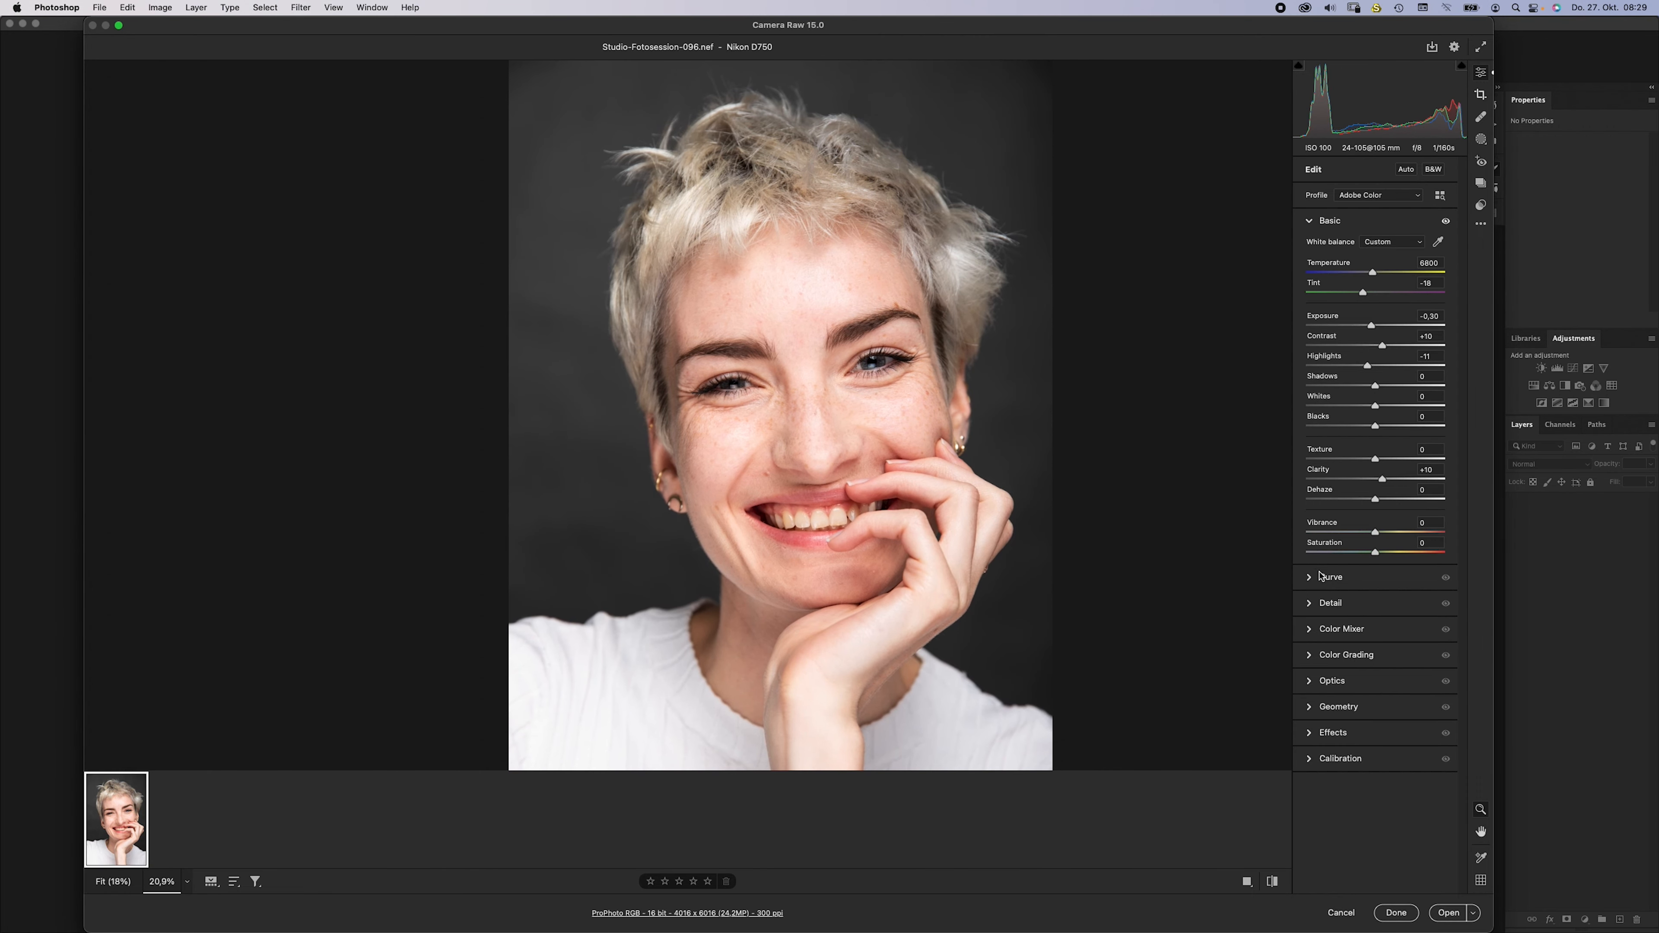
{"action": "left_click", "coordinate": [1311, 222]}
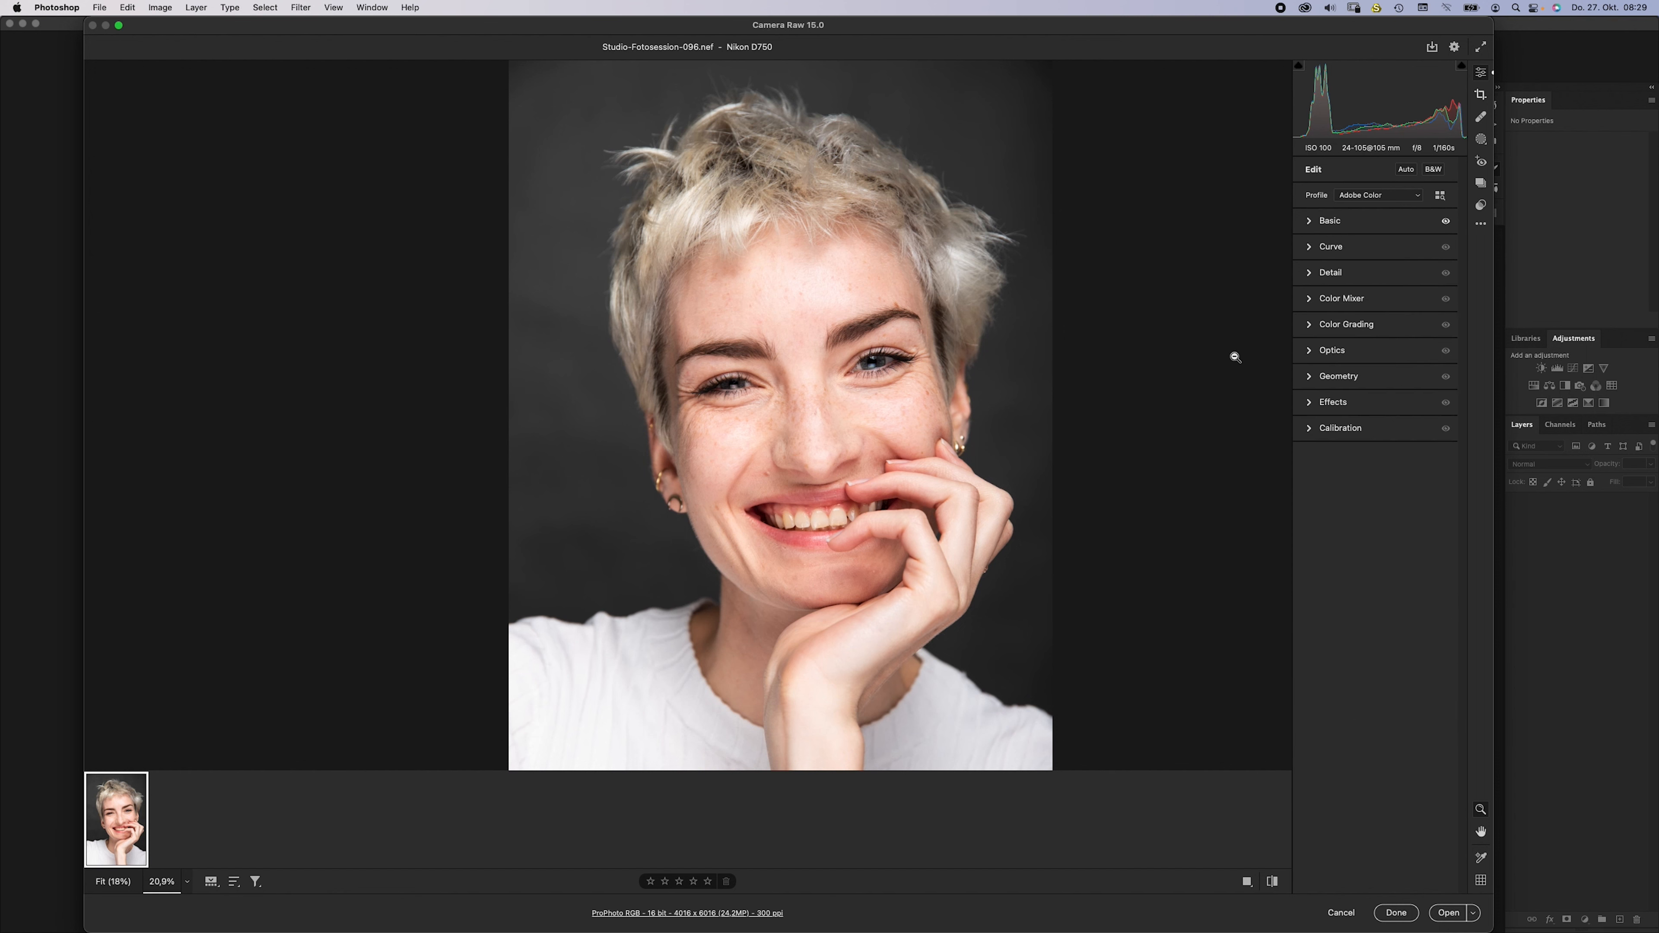
{"action": "left_click", "coordinate": [1309, 251]}
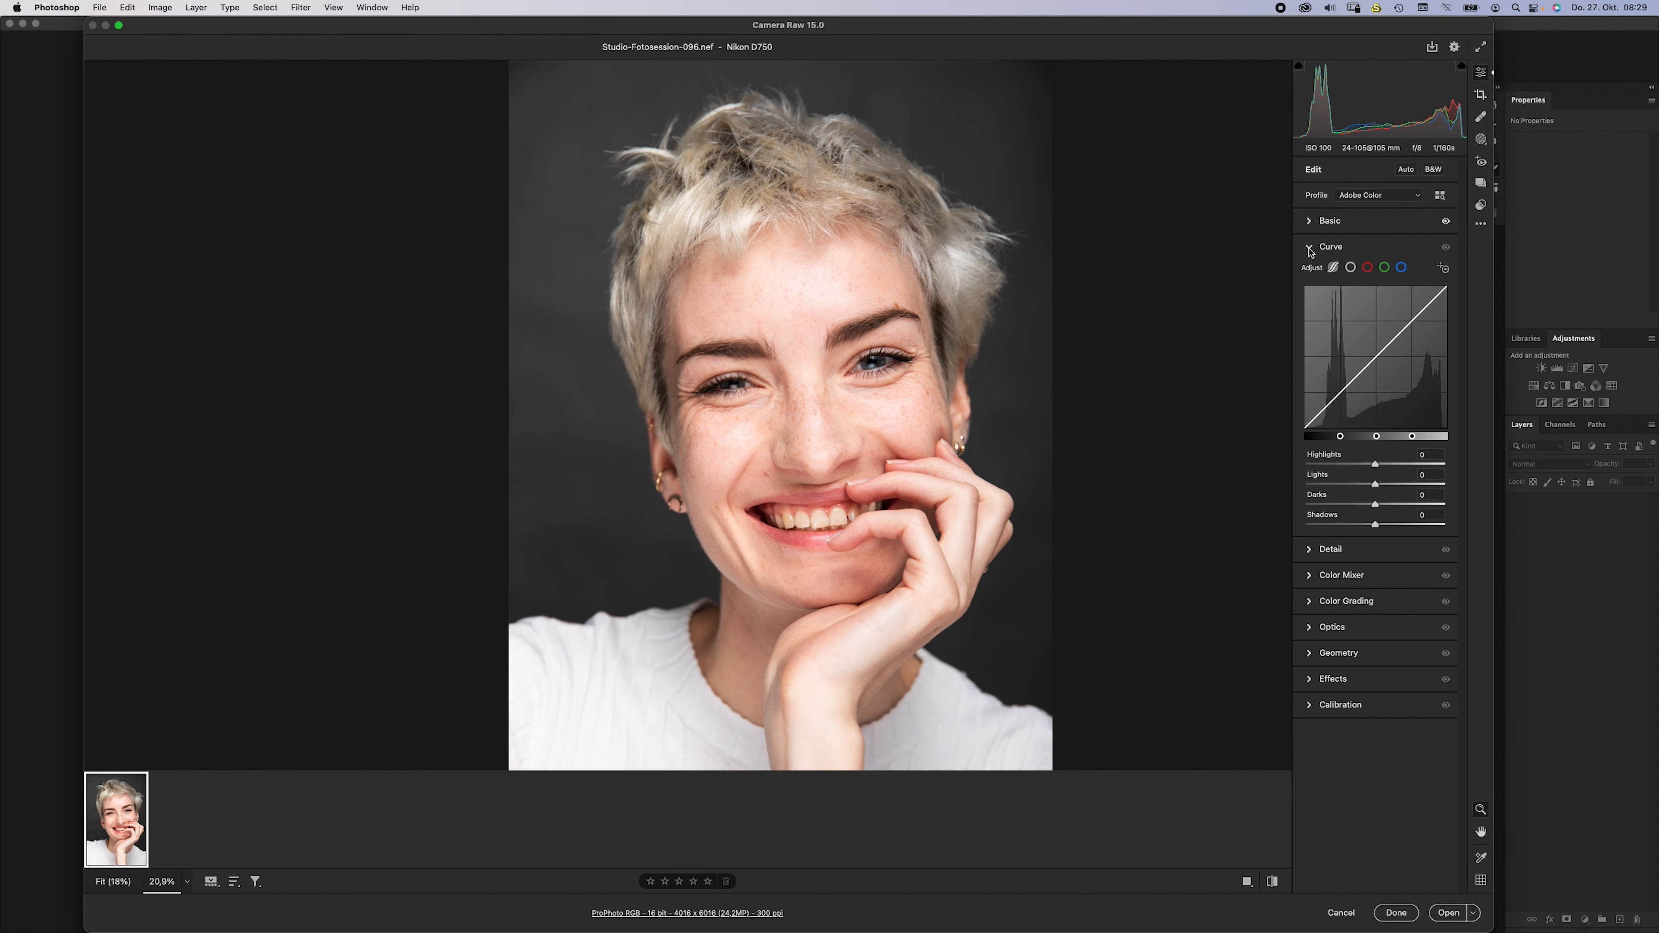
{"action": "left_click", "coordinate": [1310, 251]}
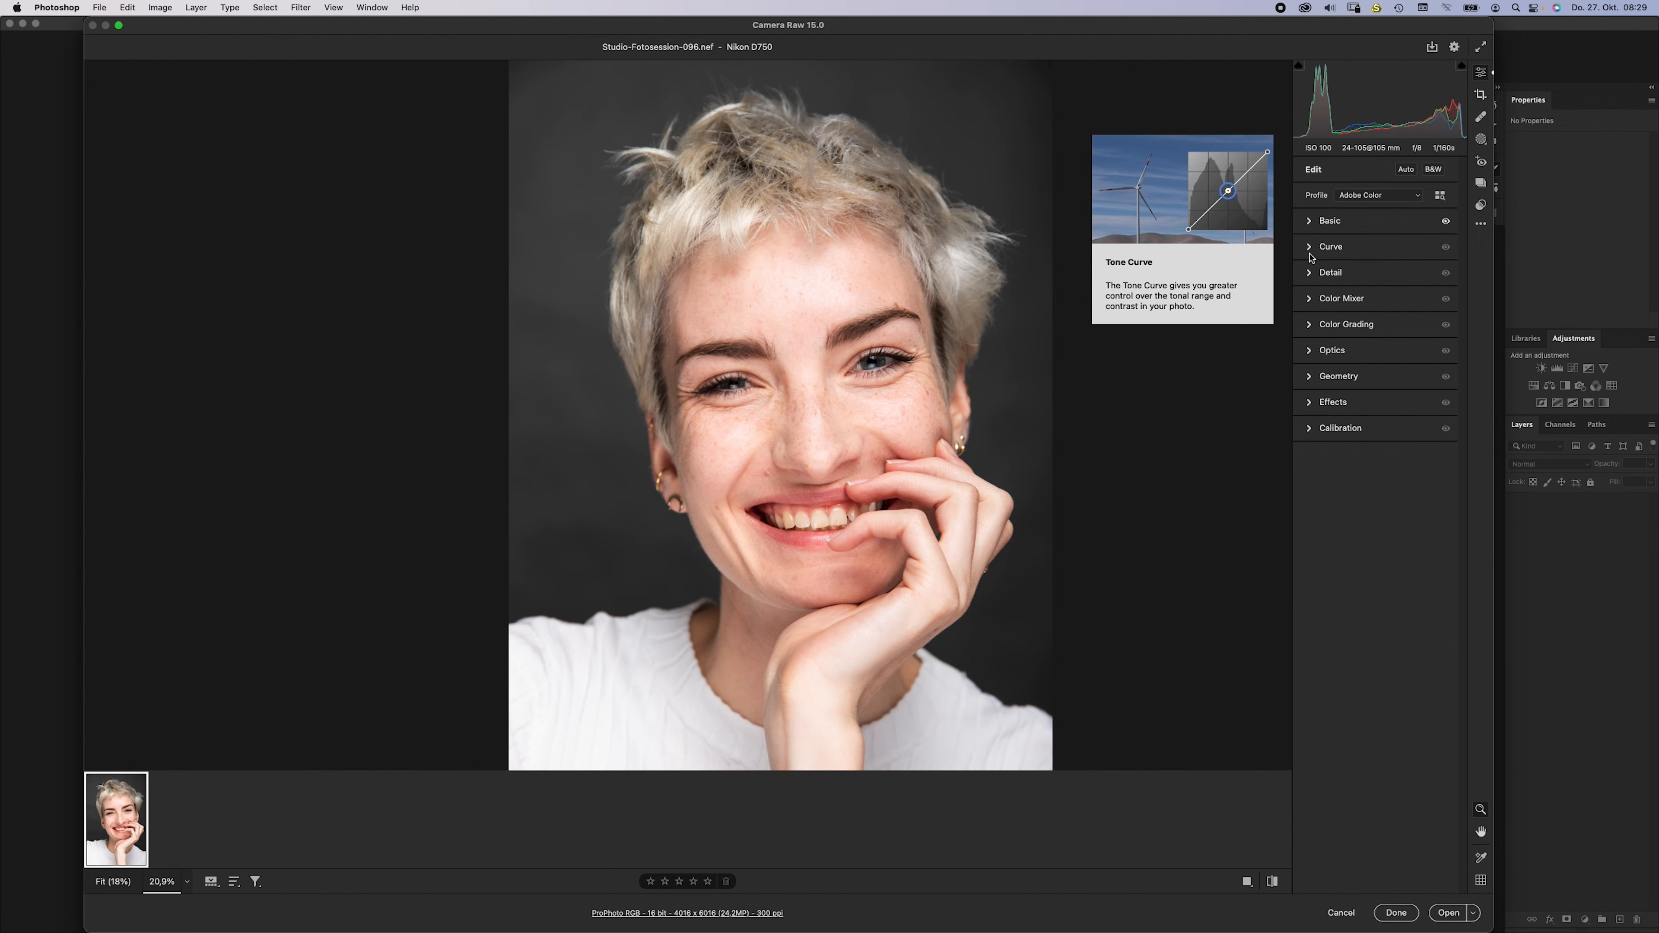
- Reduce the sharpening amount to 25, comparing the detail around the eye up close
{"action": "left_click", "coordinate": [1311, 275]}
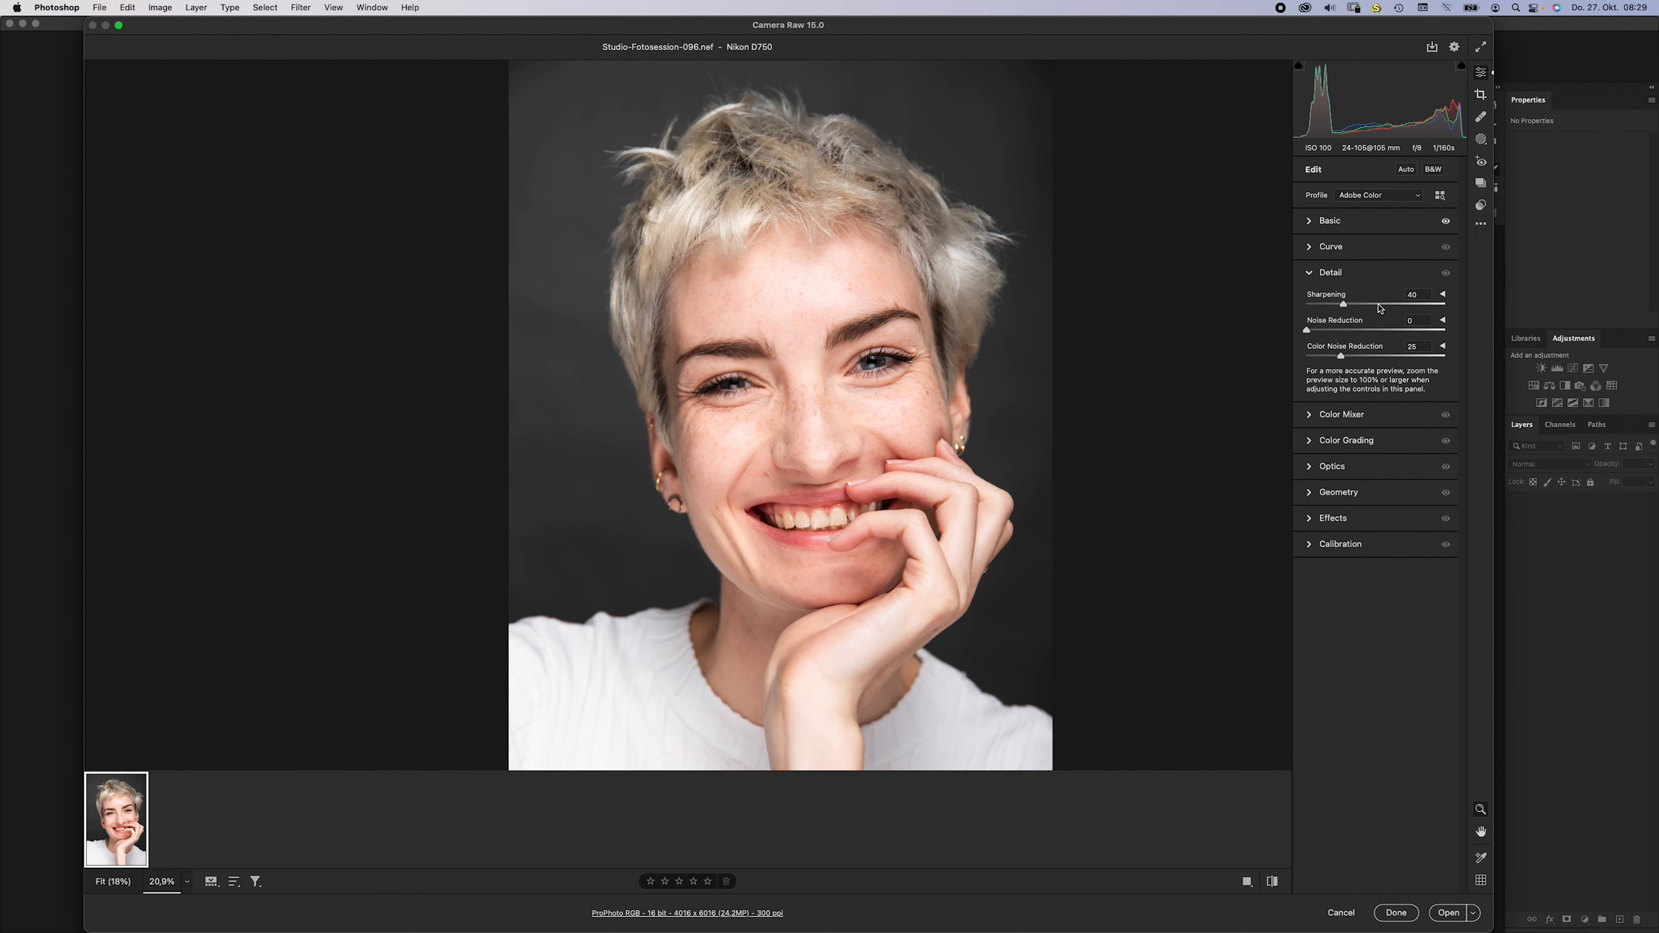
{"action": "left_click", "coordinate": [883, 352]}
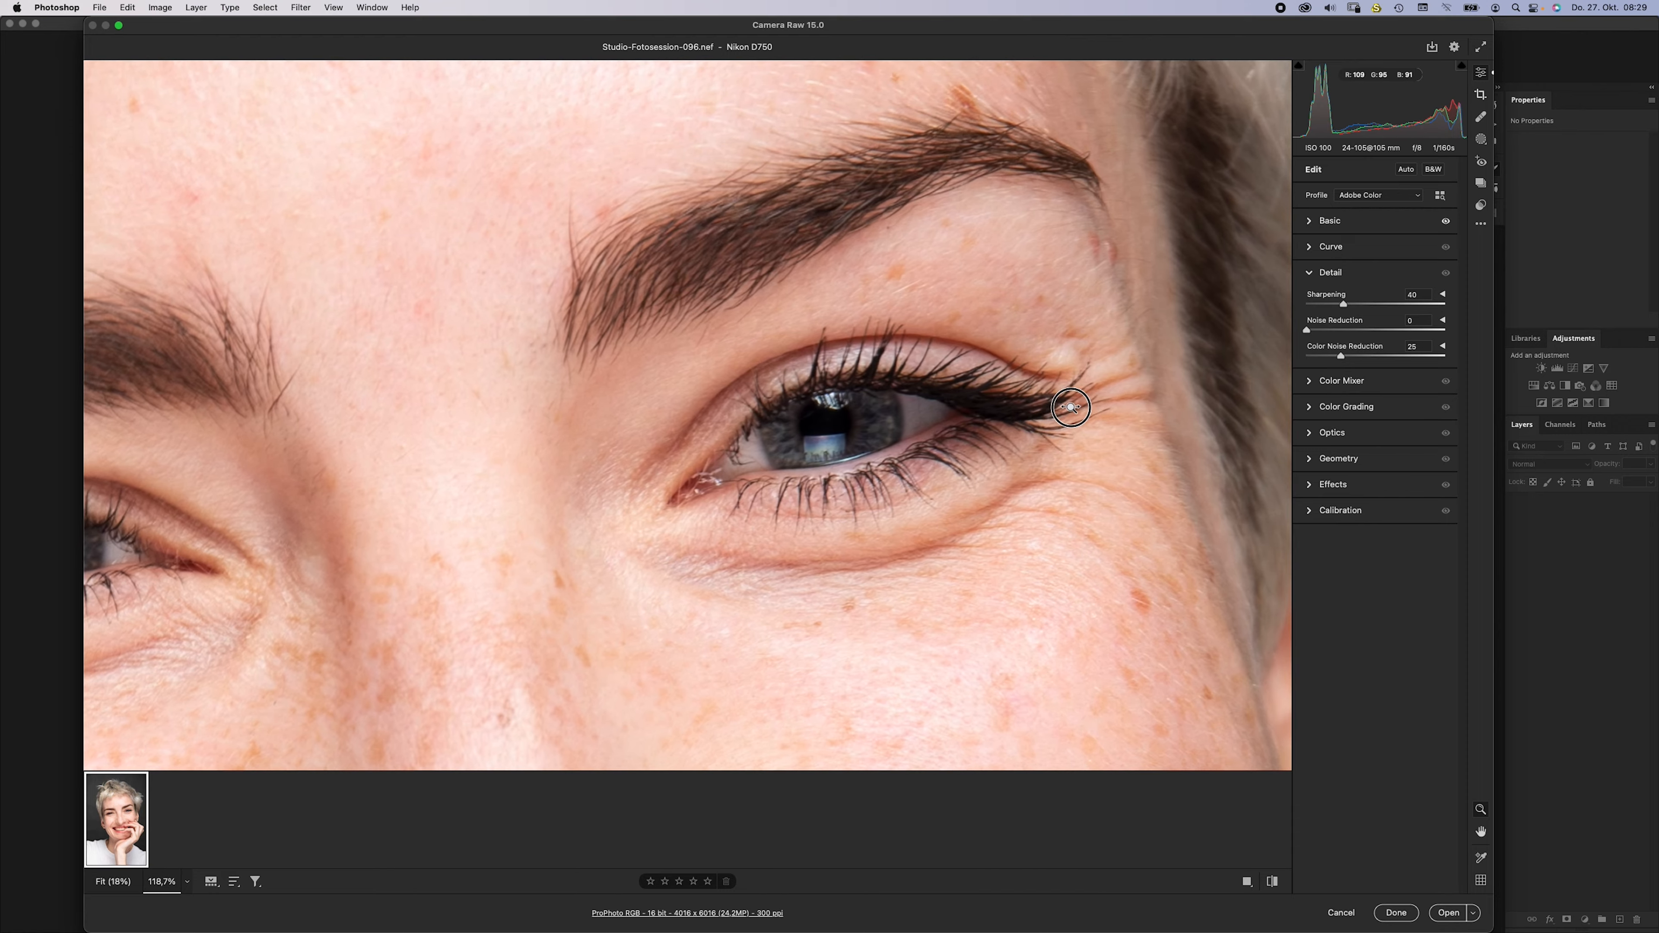
{"action": "left_click_drag", "start_coordinate": [1345, 306], "coordinate": [1277, 309]}
{"action": "scroll", "coordinate": [1044, 334], "scroll_direction": "up", "scroll_amount": 5}
{"action": "left_click_drag", "start_coordinate": [1044, 334], "coordinate": [1032, 463]}
{"action": "scroll", "coordinate": [957, 351], "scroll_direction": "up", "scroll_amount": 4}
{"action": "mouse_move", "coordinate": [1306, 307]}
{"action": "left_mouse_down"}
{"action": "mouse_move", "coordinate": [1345, 311]}
{"action": "mouse_move", "coordinate": [1315, 313]}
{"action": "mouse_move", "coordinate": [1330, 314]}
{"action": "left_mouse_up"}
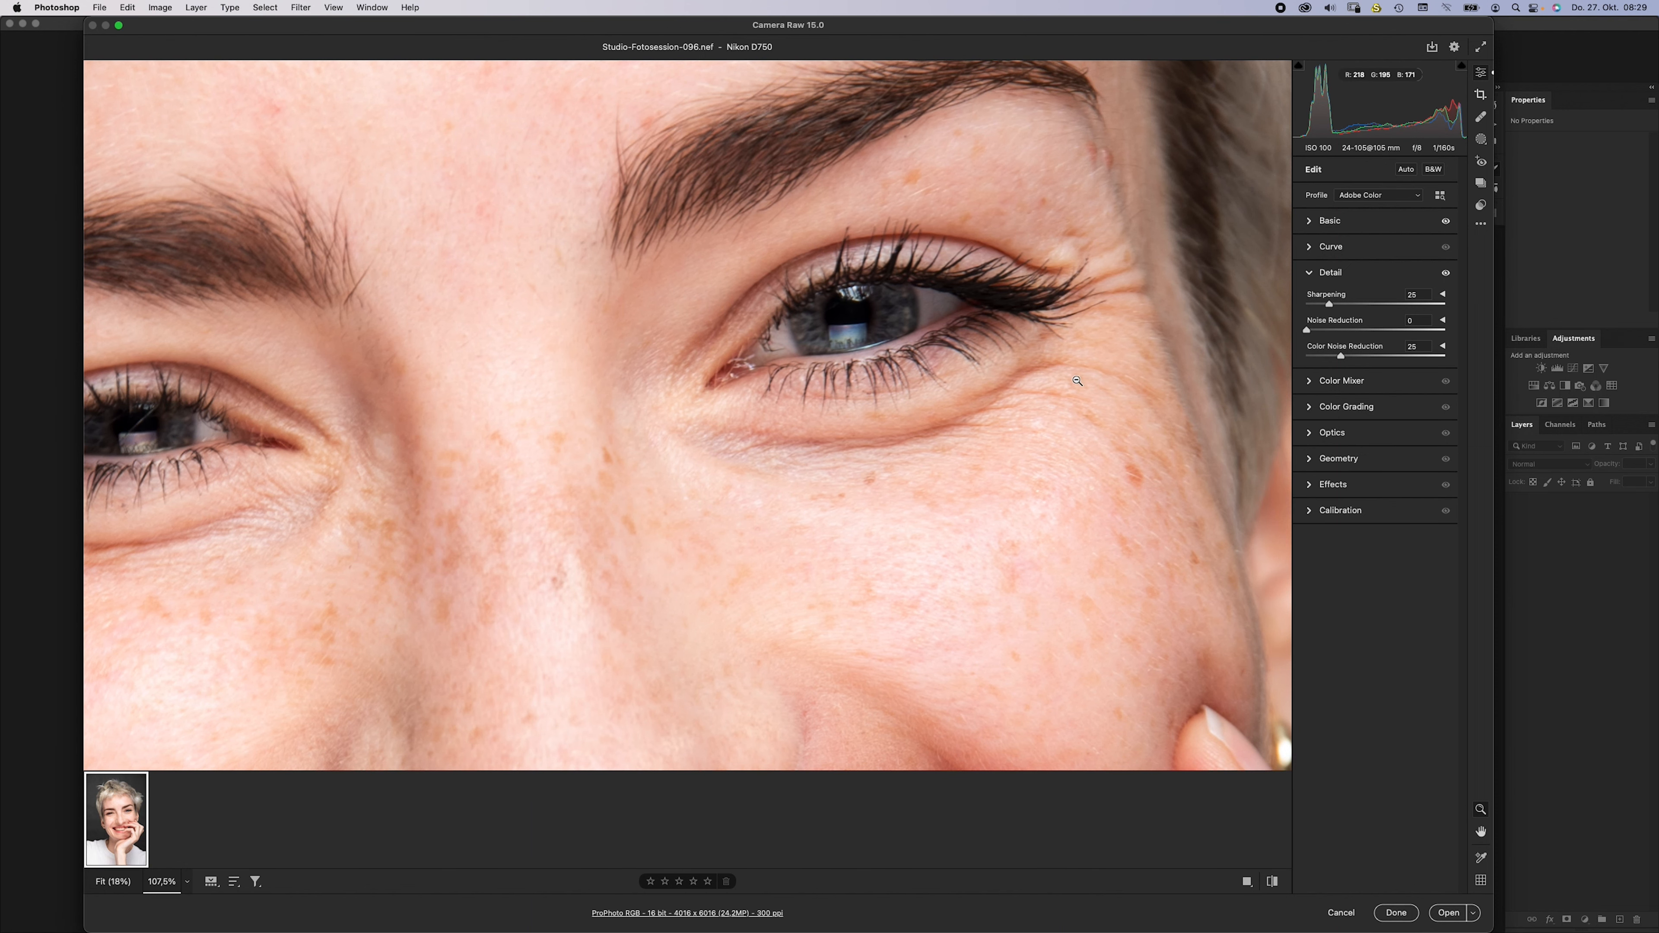
{"action": "left_click", "coordinate": [1093, 336], "text": "alt"}
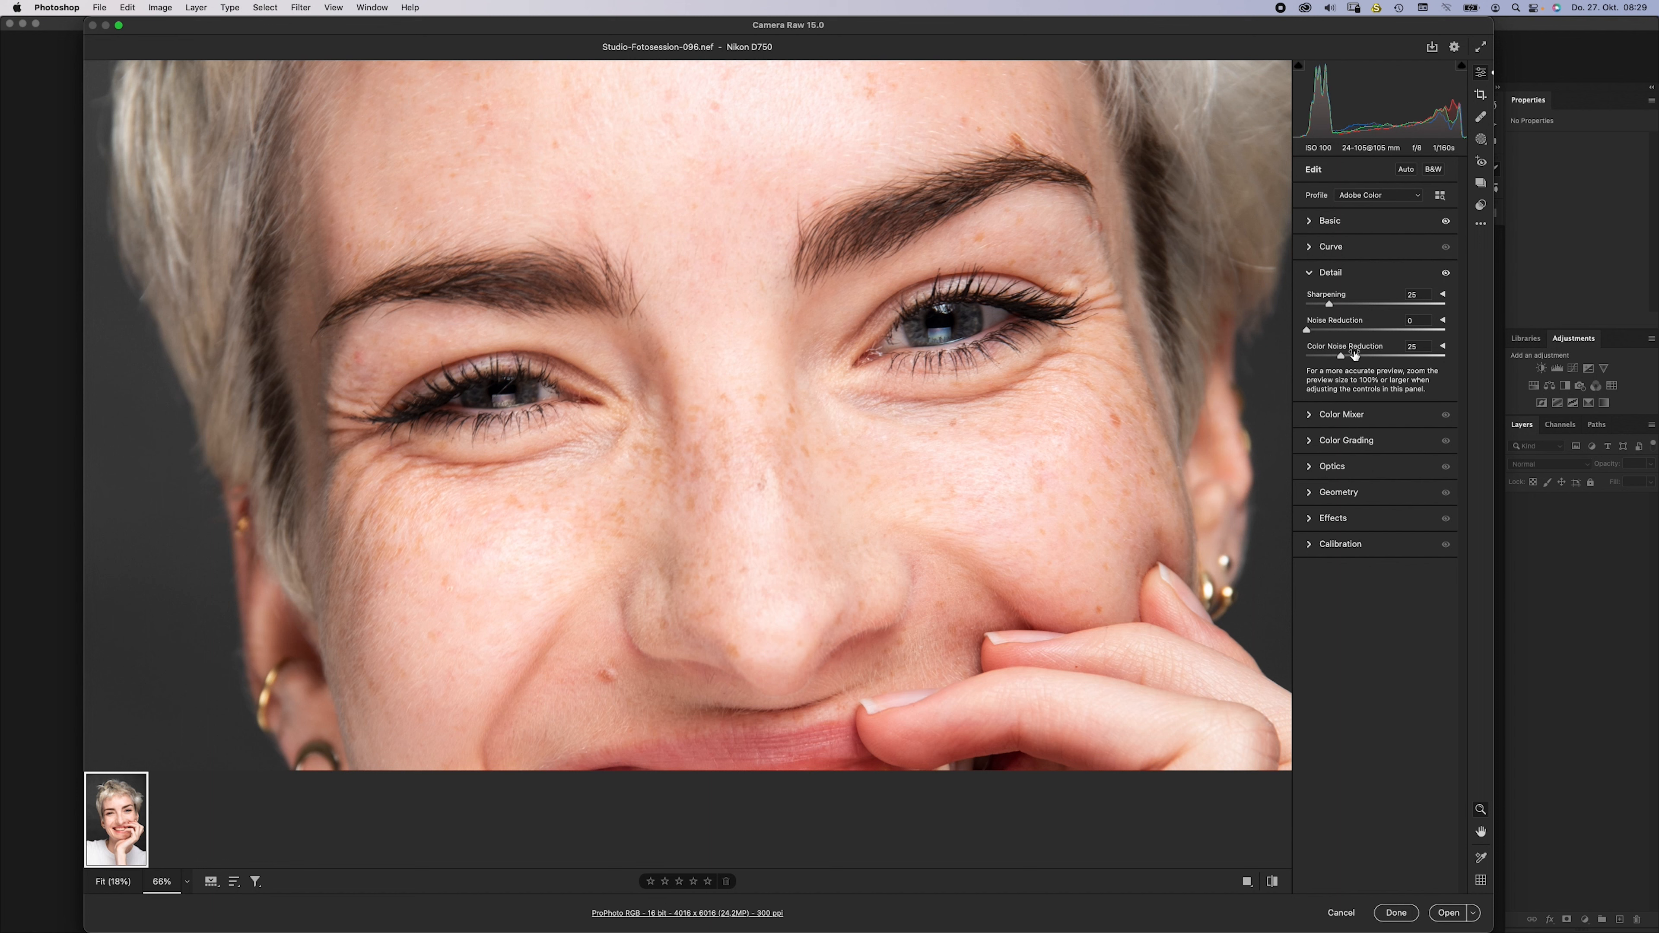
{"action": "left_click", "coordinate": [1312, 274]}
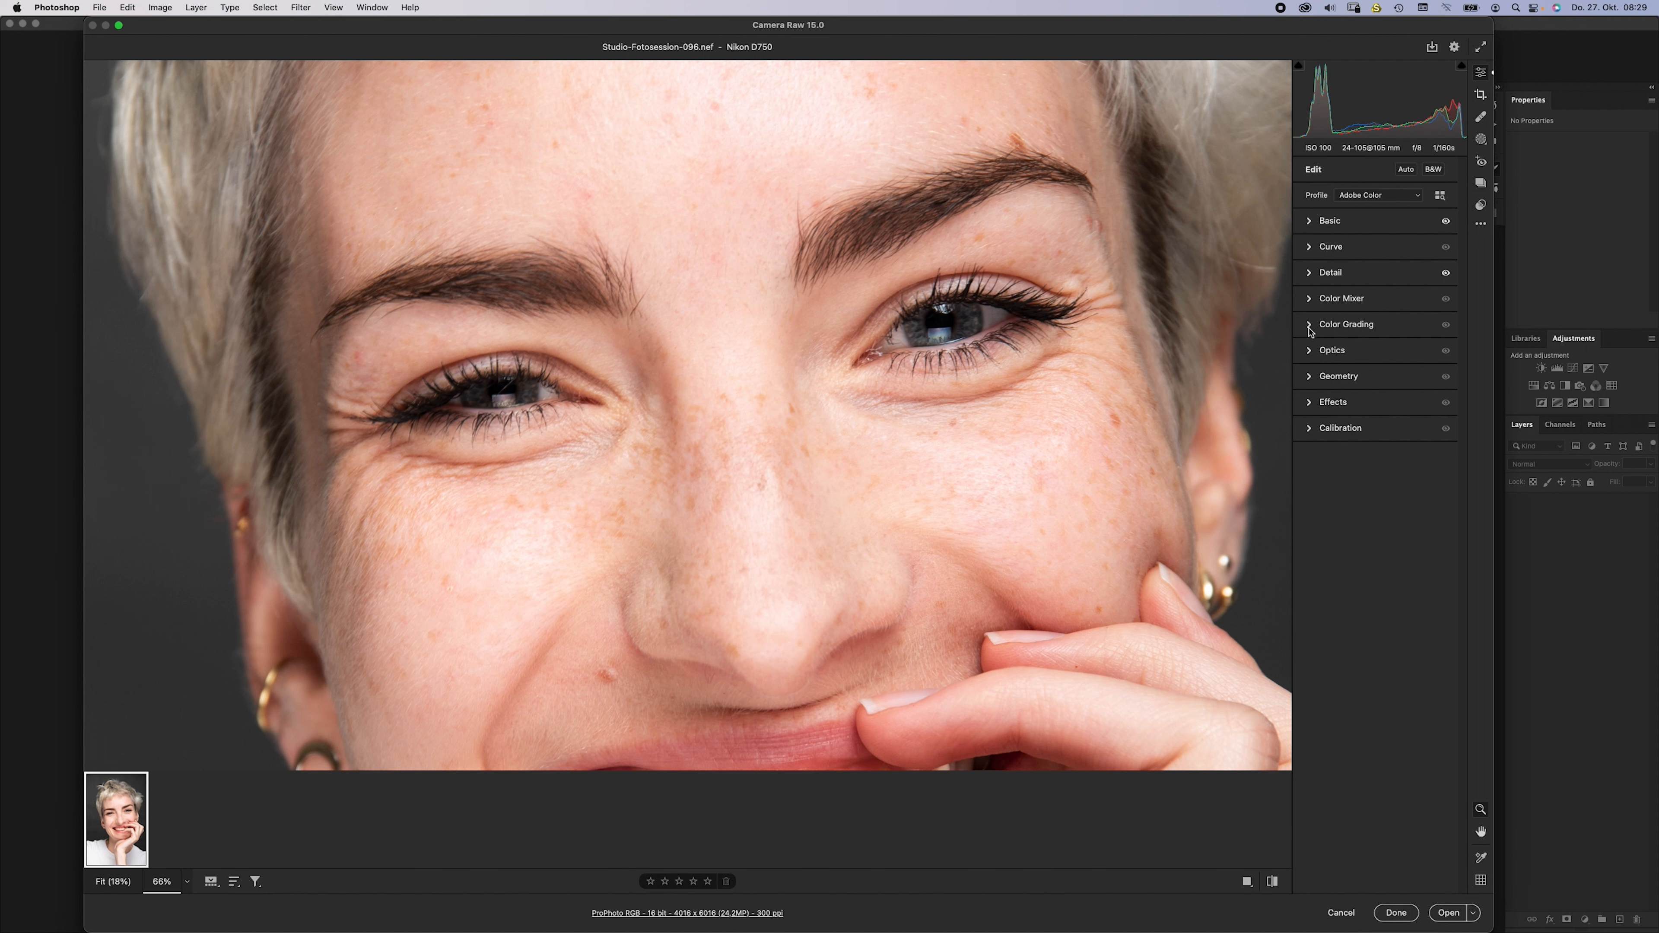
- In the Color Mixer, set the reds hue to +7, and the luminance to -17 for reds and -11 for oranges
{"action": "left_click", "coordinate": [1311, 298]}
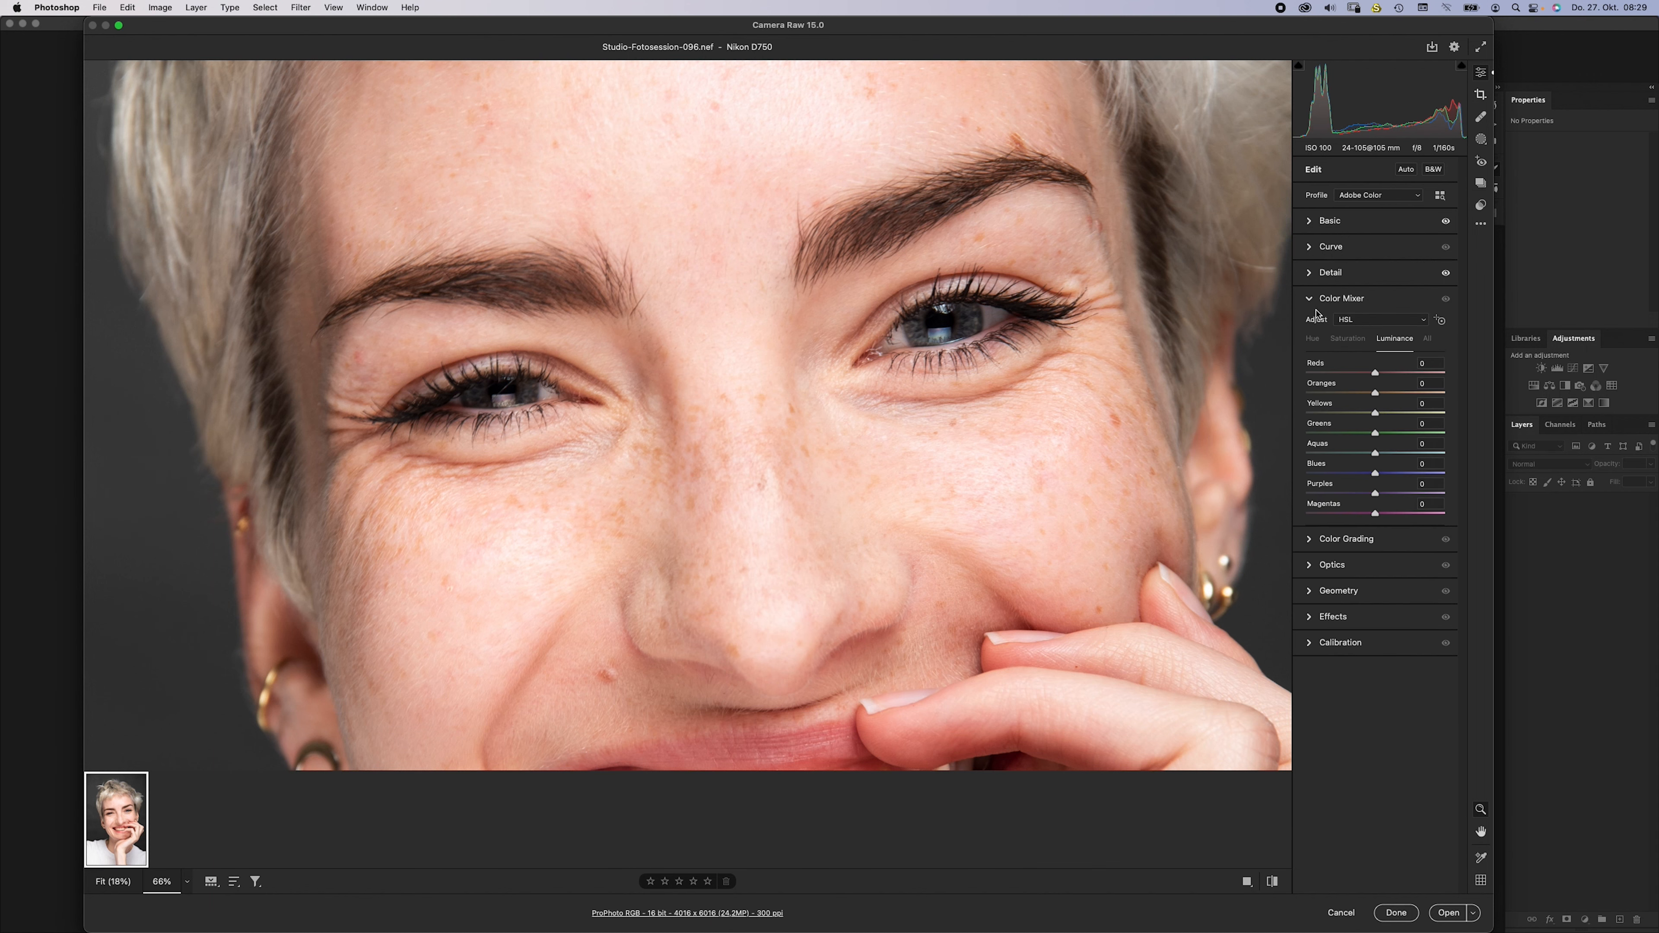
{"action": "left_click_drag", "start_coordinate": [919, 456], "coordinate": [774, 405]}
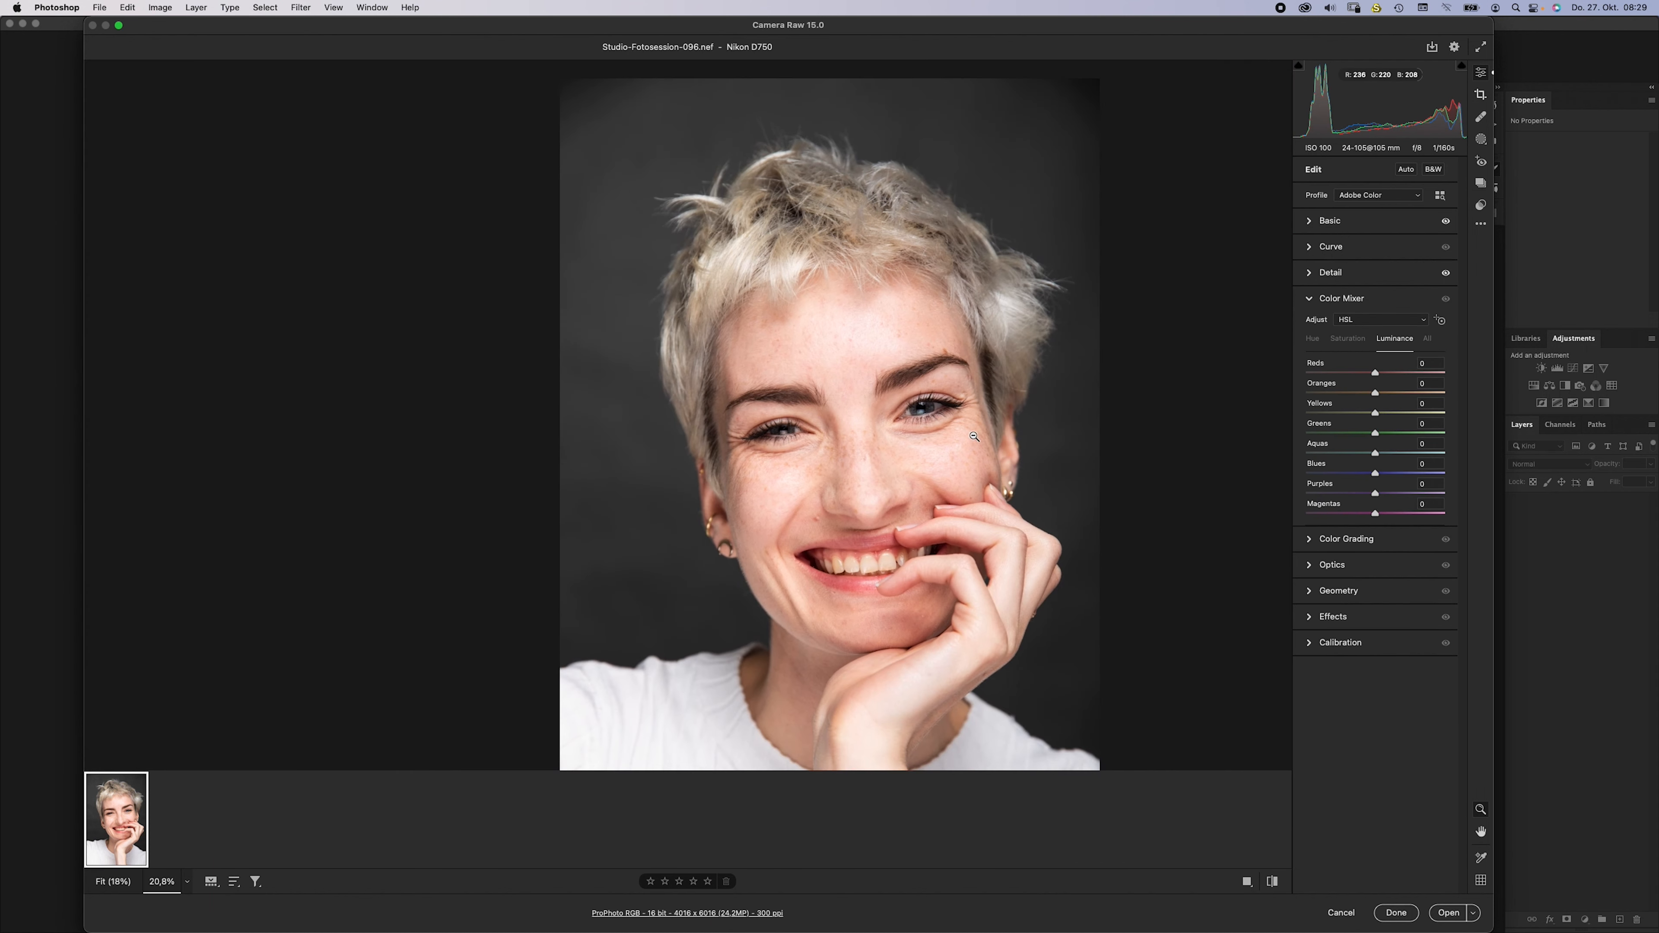
{"action": "key", "text": "space"}
{"action": "left_click_drag", "start_coordinate": [962, 324], "coordinate": [824, 272]}
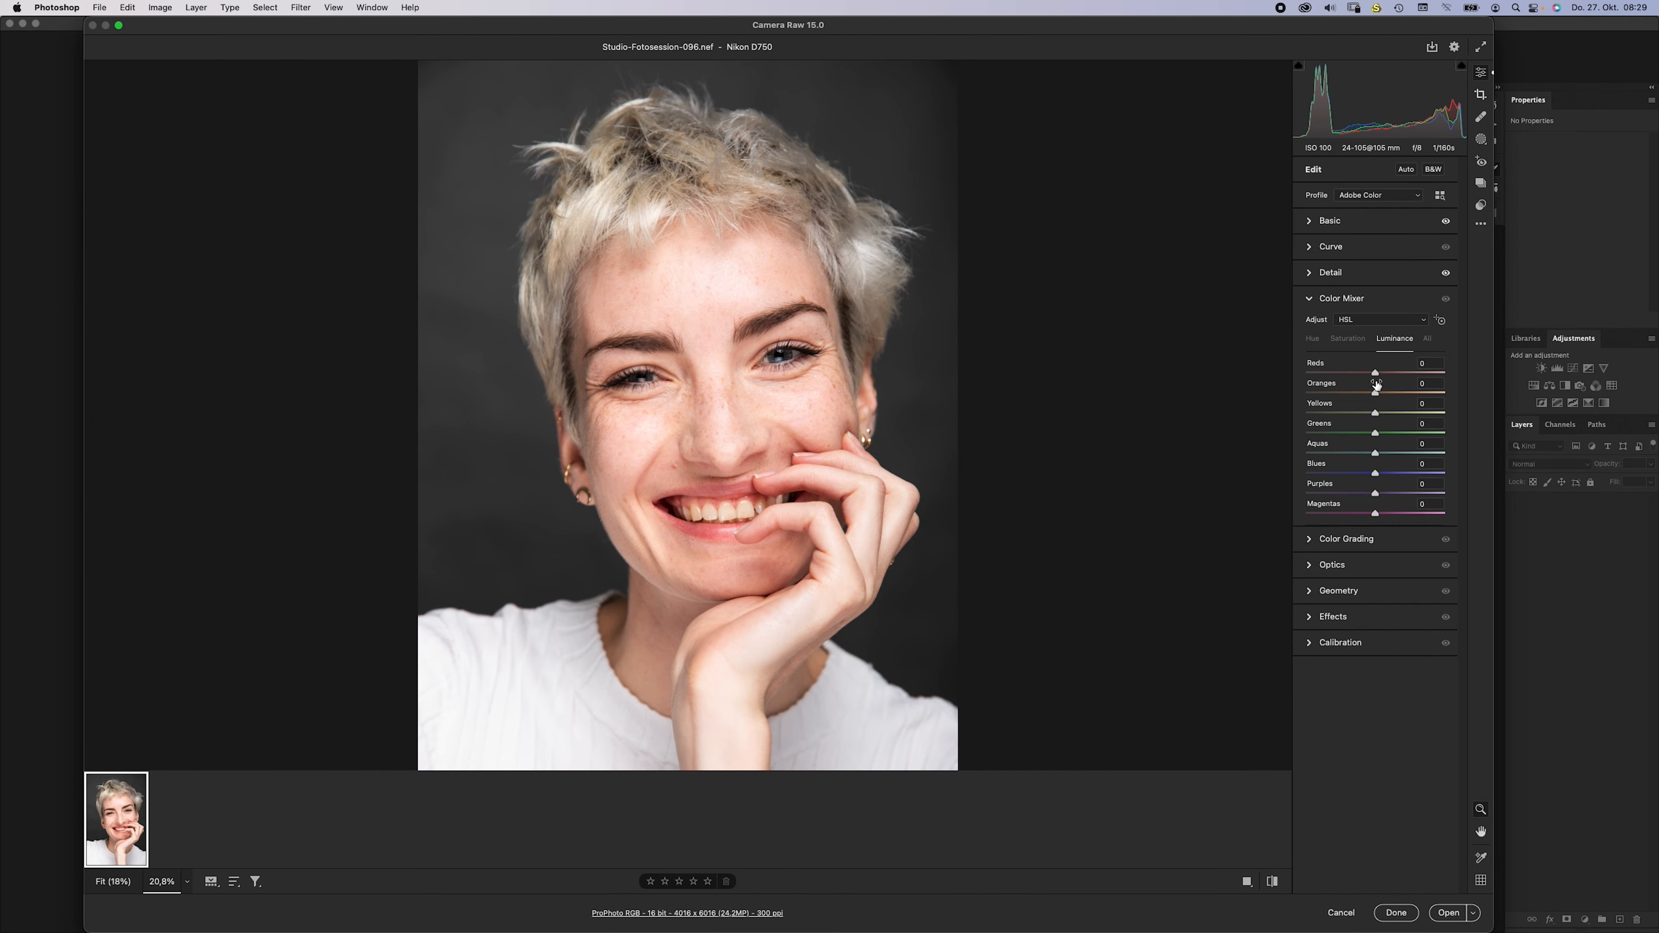
{"action": "left_click", "coordinate": [1313, 340]}
{"action": "left_click", "coordinate": [1376, 373]}
{"action": "left_click_drag", "start_coordinate": [1377, 373], "coordinate": [1381, 373]}
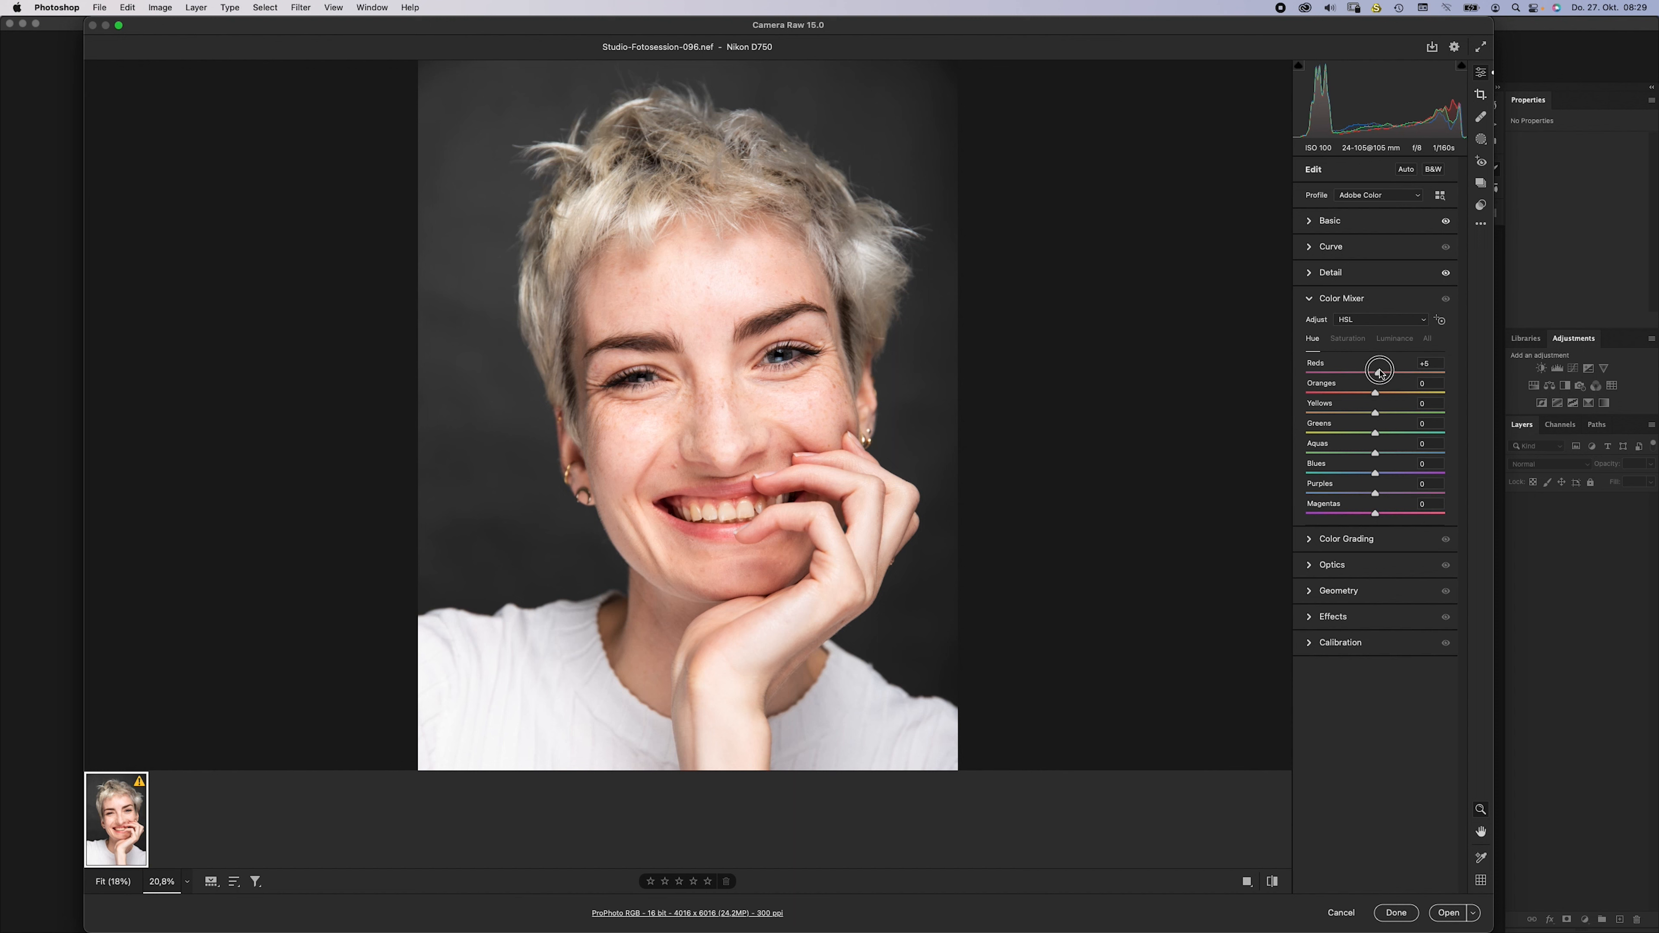
{"action": "left_click_drag", "start_coordinate": [1380, 372], "coordinate": [1380, 374]}
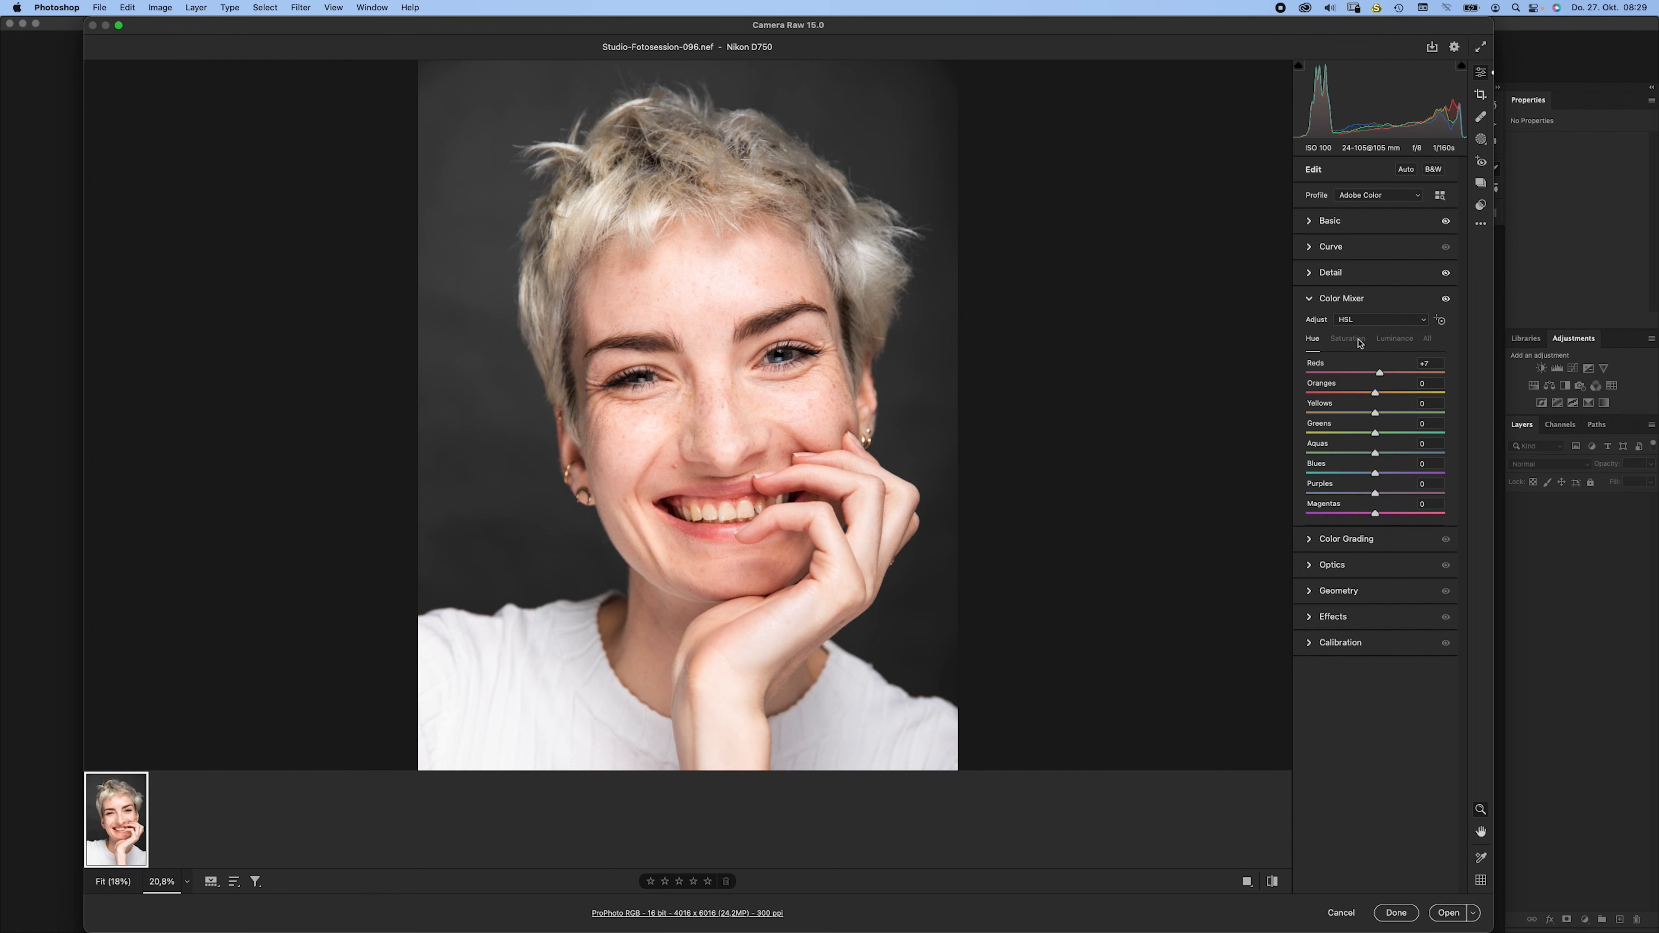
{"action": "left_click", "coordinate": [1386, 339]}
{"action": "left_click_drag", "start_coordinate": [1377, 391], "coordinate": [1367, 374]}
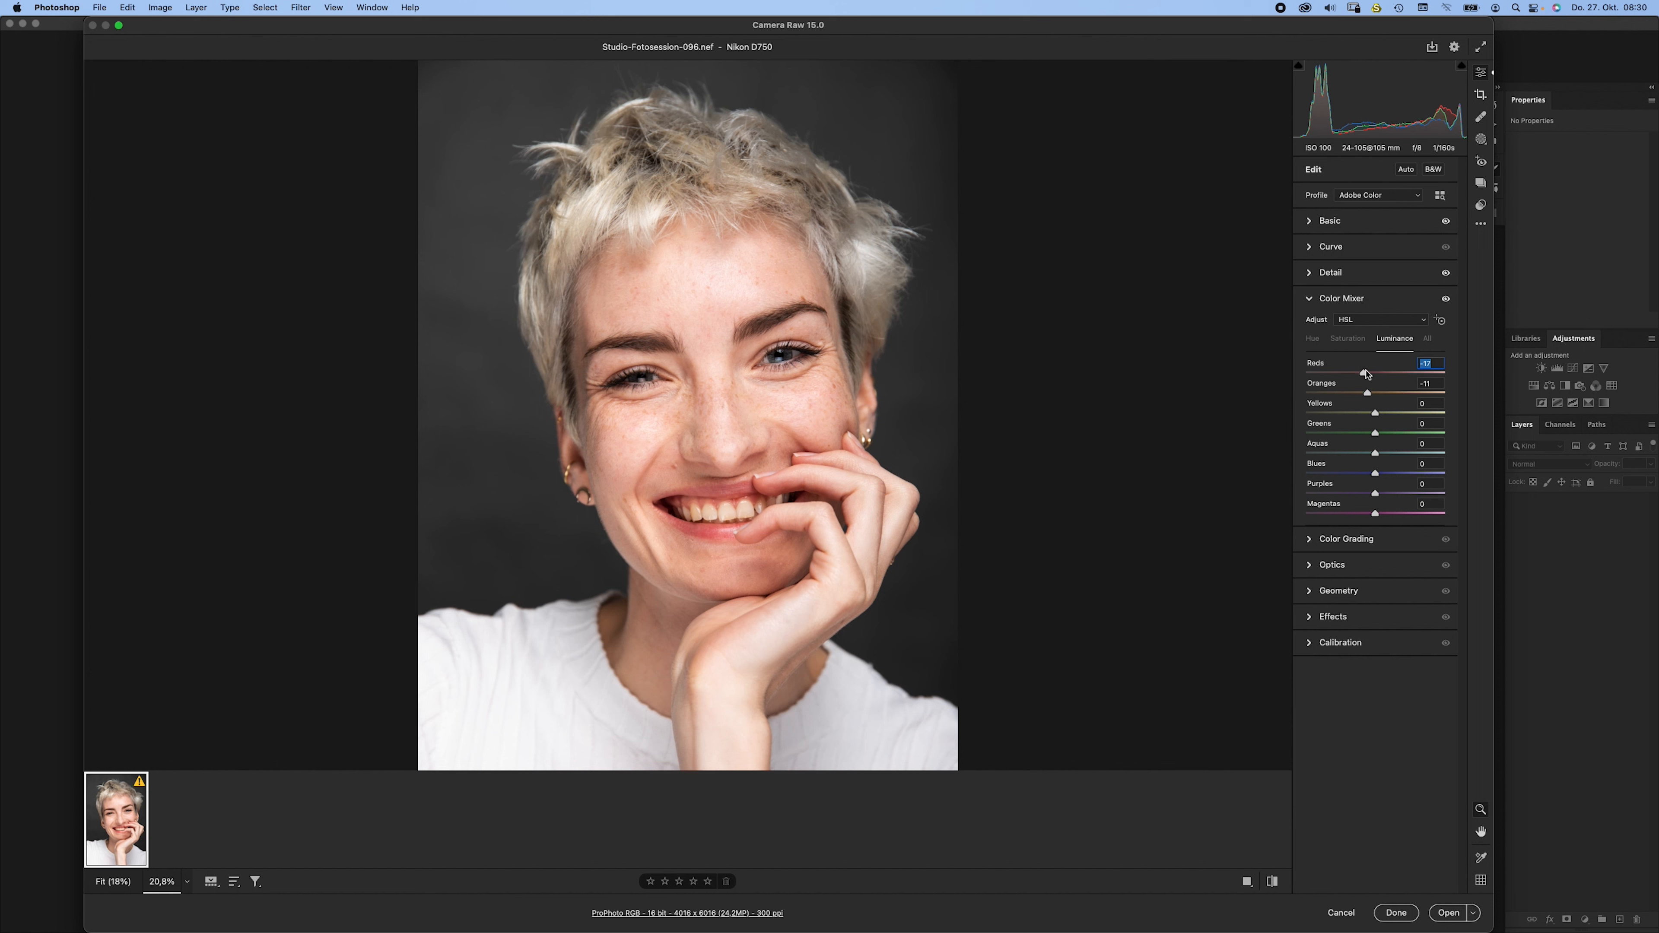
- Set the Color Mixer saturation to -2 for reds and -4 for oranges to soften the skin colour
{"action": "left_click", "coordinate": [1361, 339]}
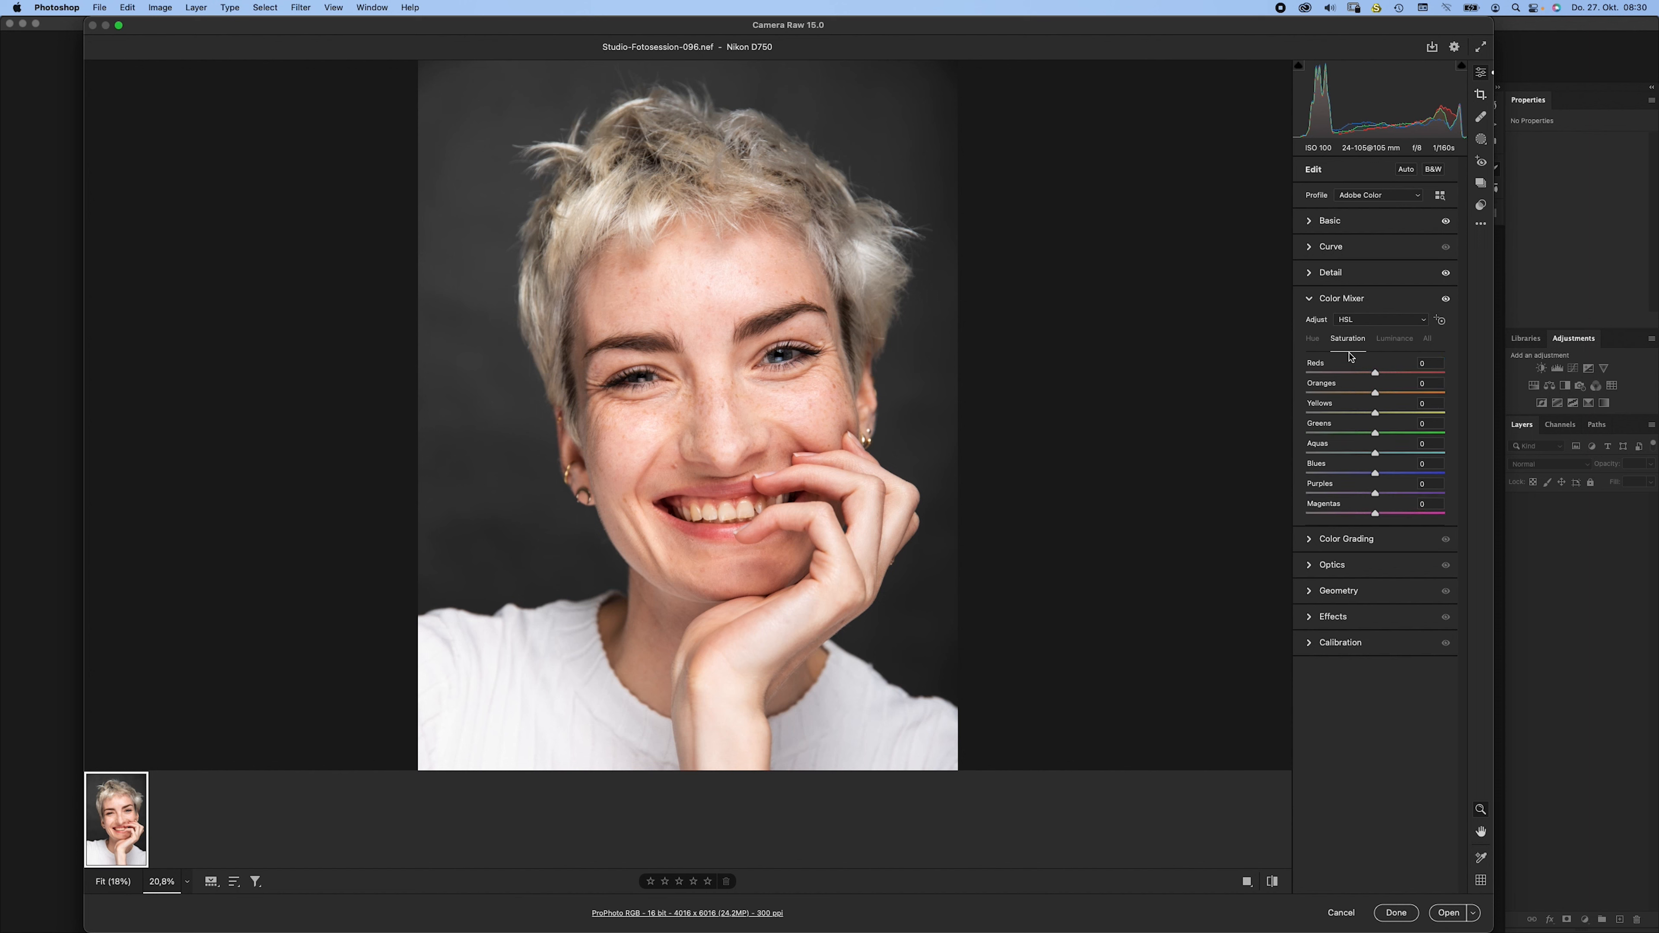
{"action": "mouse_move", "coordinate": [1376, 395]}
{"action": "left_mouse_down"}
{"action": "mouse_move", "coordinate": [1374, 374]}
{"action": "mouse_move", "coordinate": [1376, 393]}
{"action": "left_mouse_up"}
{"action": "left_click", "coordinate": [1375, 374]}
{"action": "left_click", "coordinate": [1314, 340]}
{"action": "left_click", "coordinate": [1344, 346]}
{"action": "left_click", "coordinate": [811, 330], "text": "alt"}
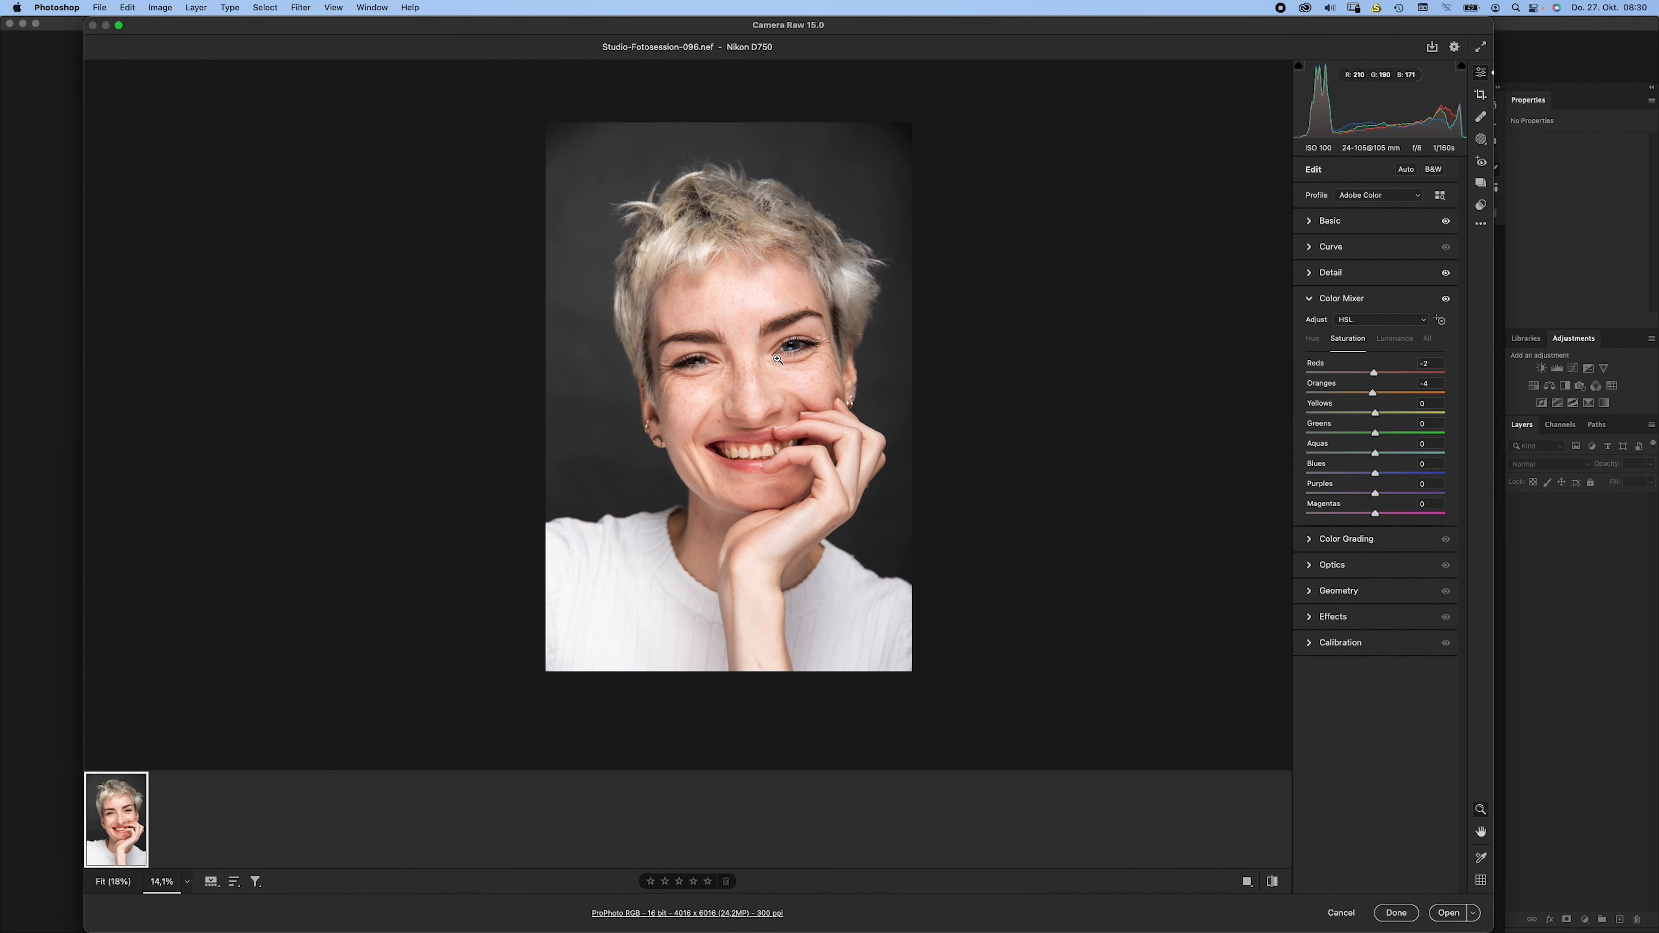
{"action": "left_click", "coordinate": [1314, 340]}
{"action": "left_click", "coordinate": [1347, 342]}
{"action": "left_click", "coordinate": [1314, 342]}
{"action": "left_click", "coordinate": [1310, 300]}
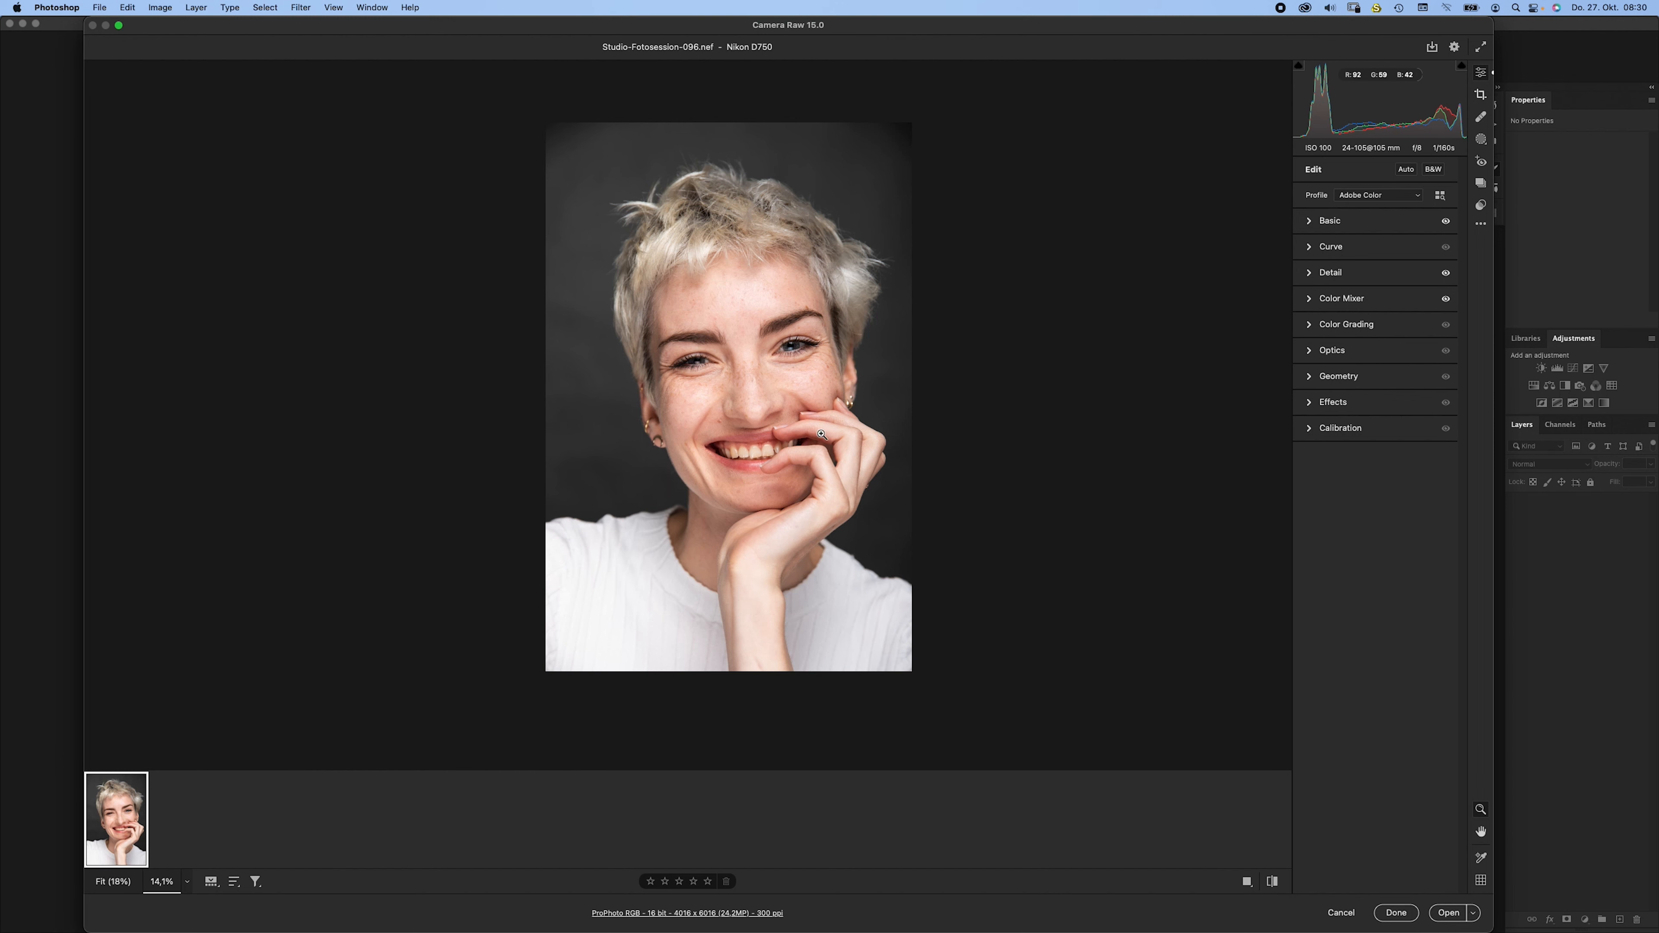
{"action": "left_click", "coordinate": [797, 383]}
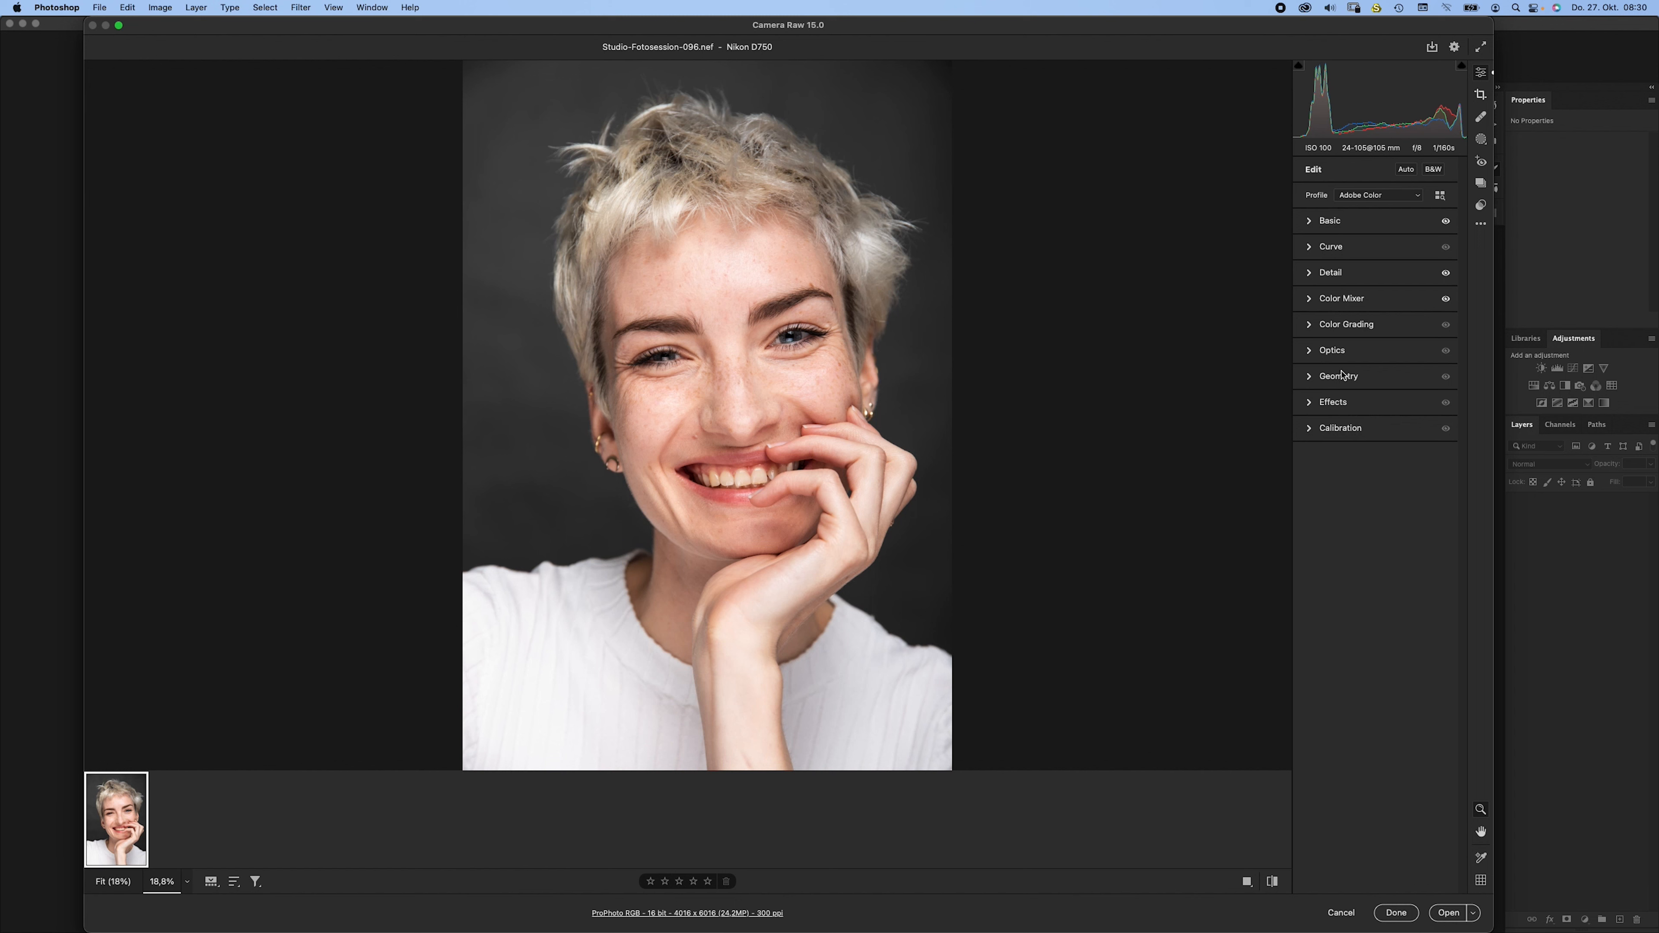
{"action": "left_click", "coordinate": [1309, 379]}
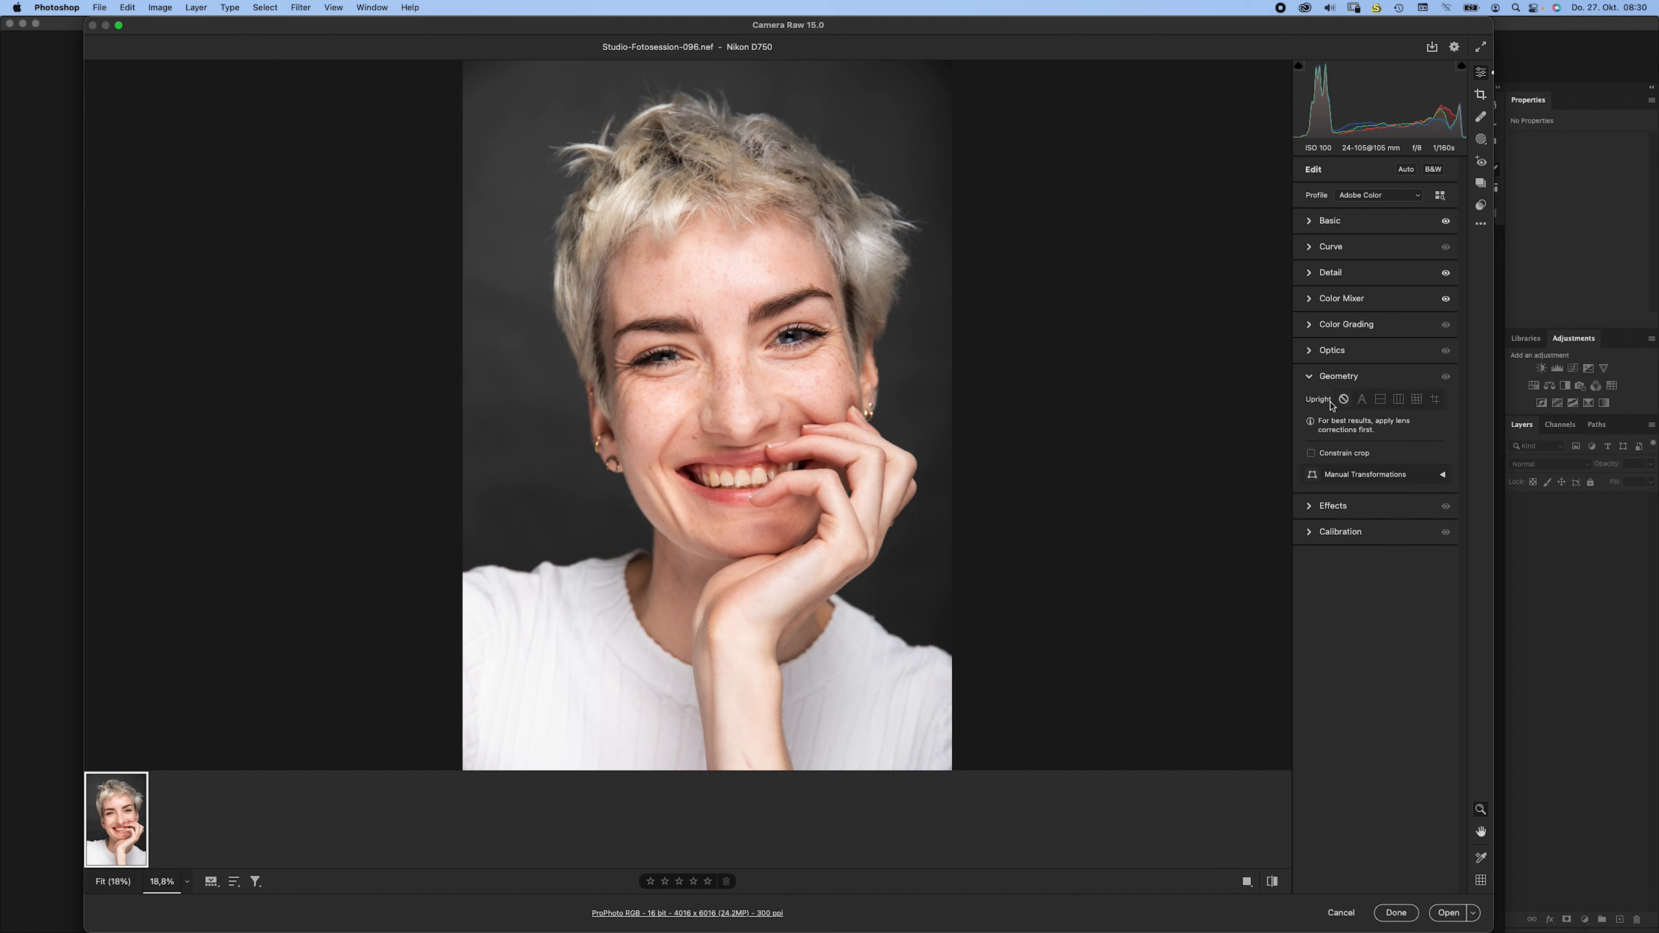
{"action": "left_click", "coordinate": [1310, 379]}
{"action": "left_click", "coordinate": [1310, 351]}
{"action": "left_click", "coordinate": [1310, 351]}
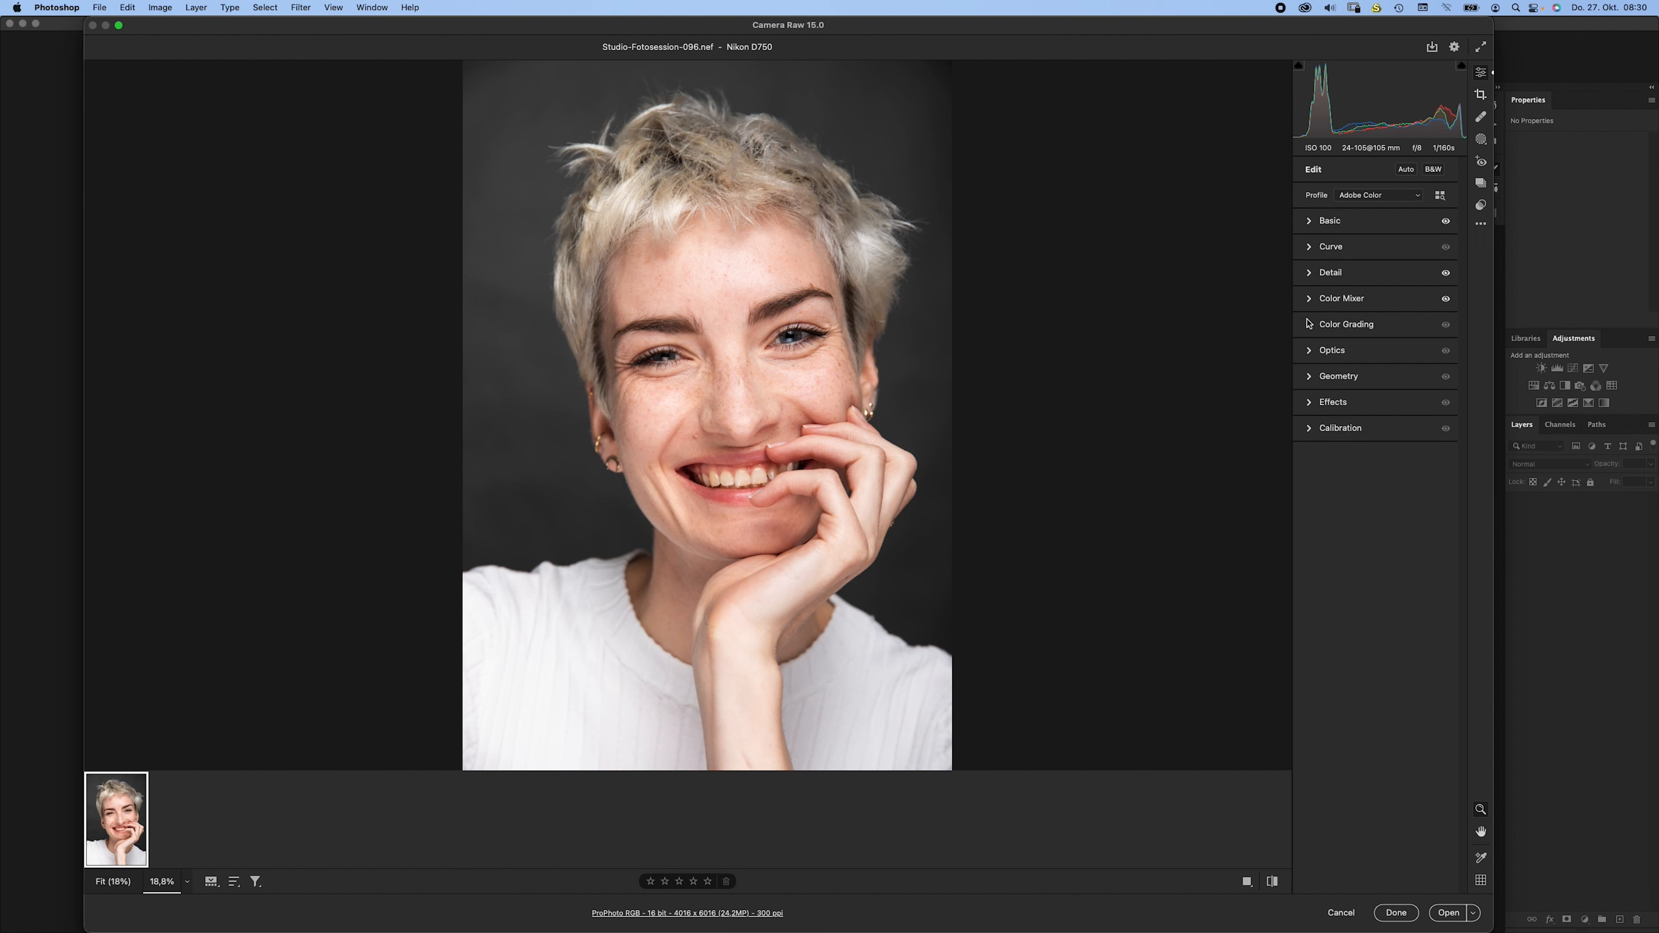
{"action": "left_click", "coordinate": [1310, 325]}
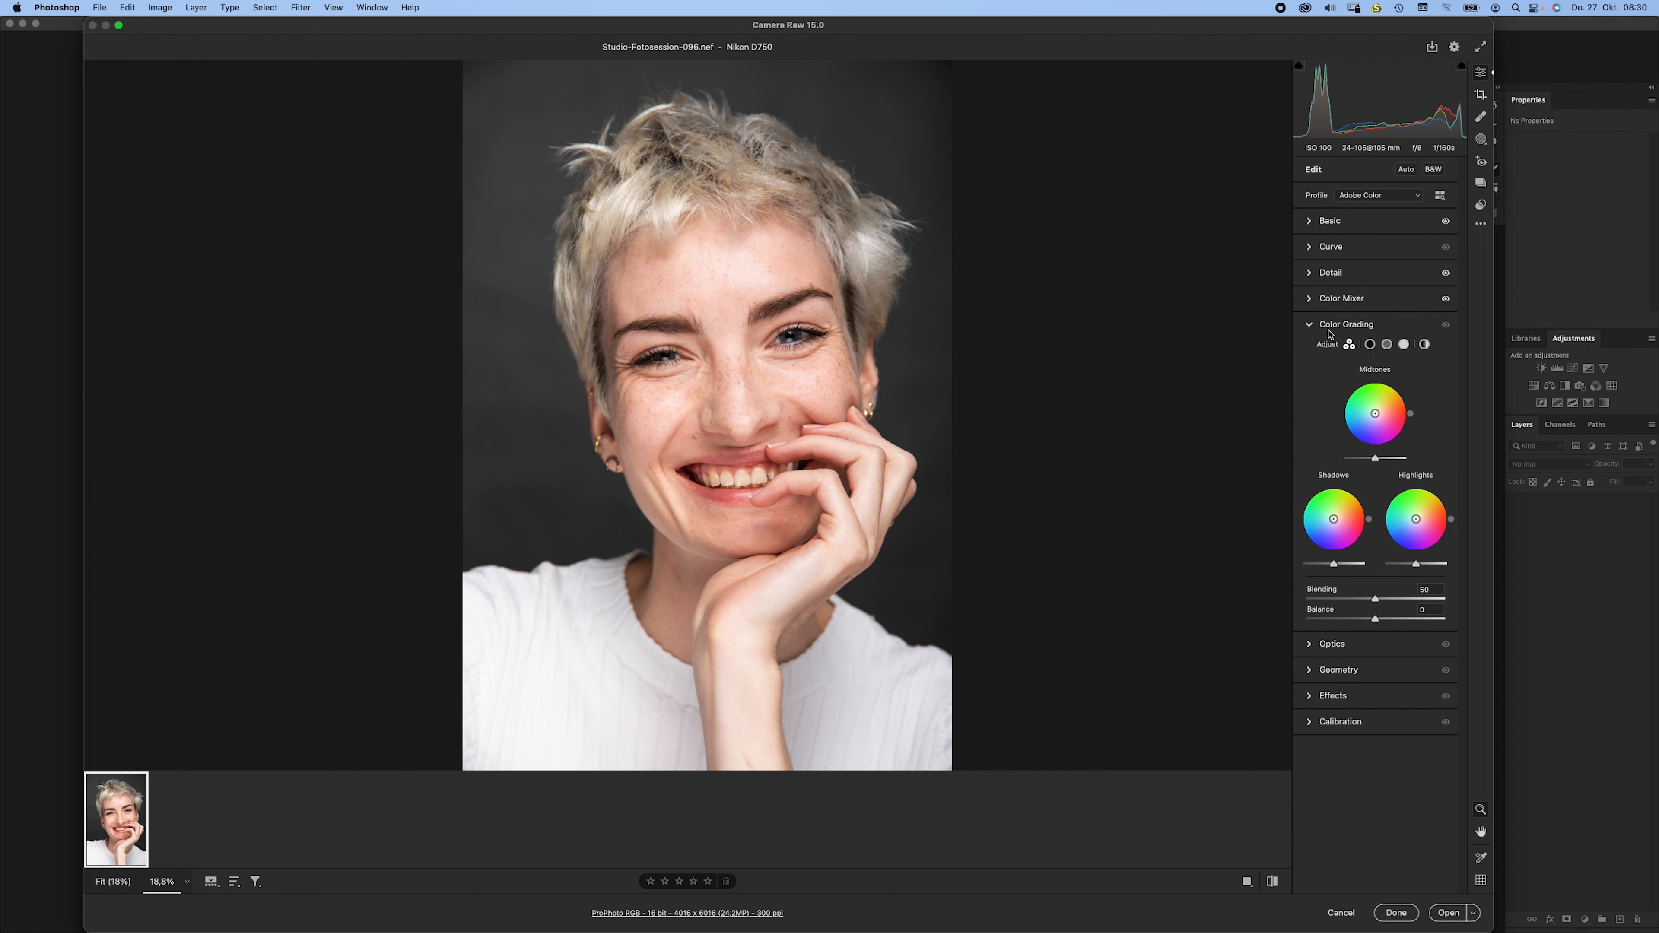
{"action": "left_click", "coordinate": [1310, 325]}
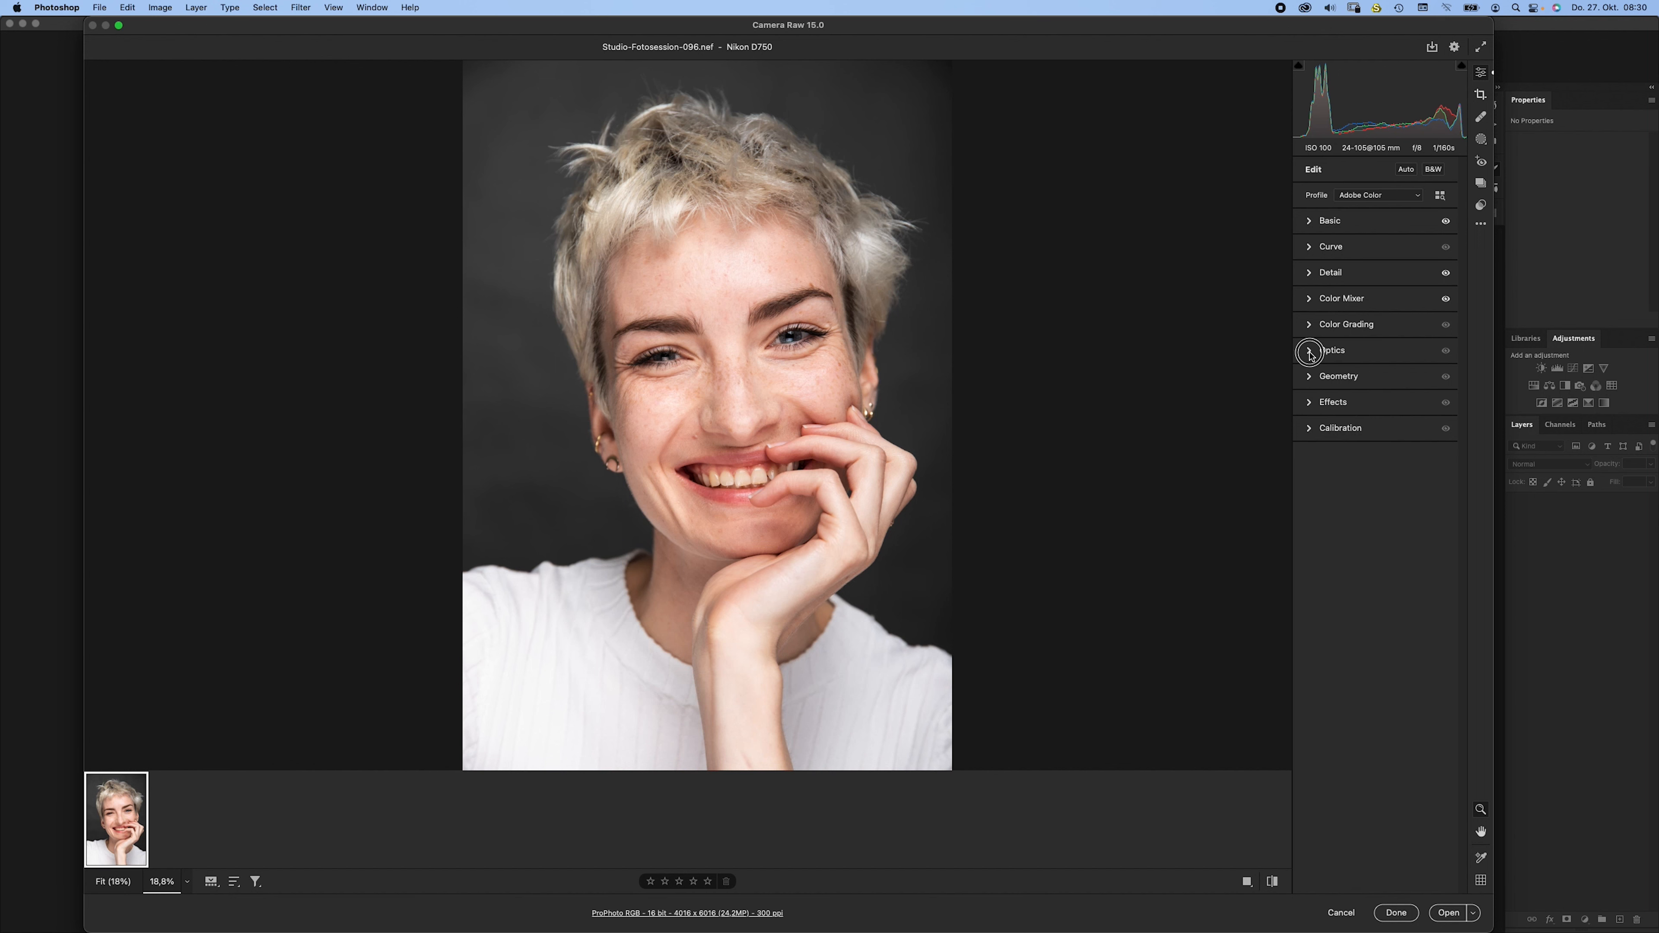
- Enable chromatic aberration removal and lens profile corrections for the portrait
{"action": "left_click", "coordinate": [1310, 325]}
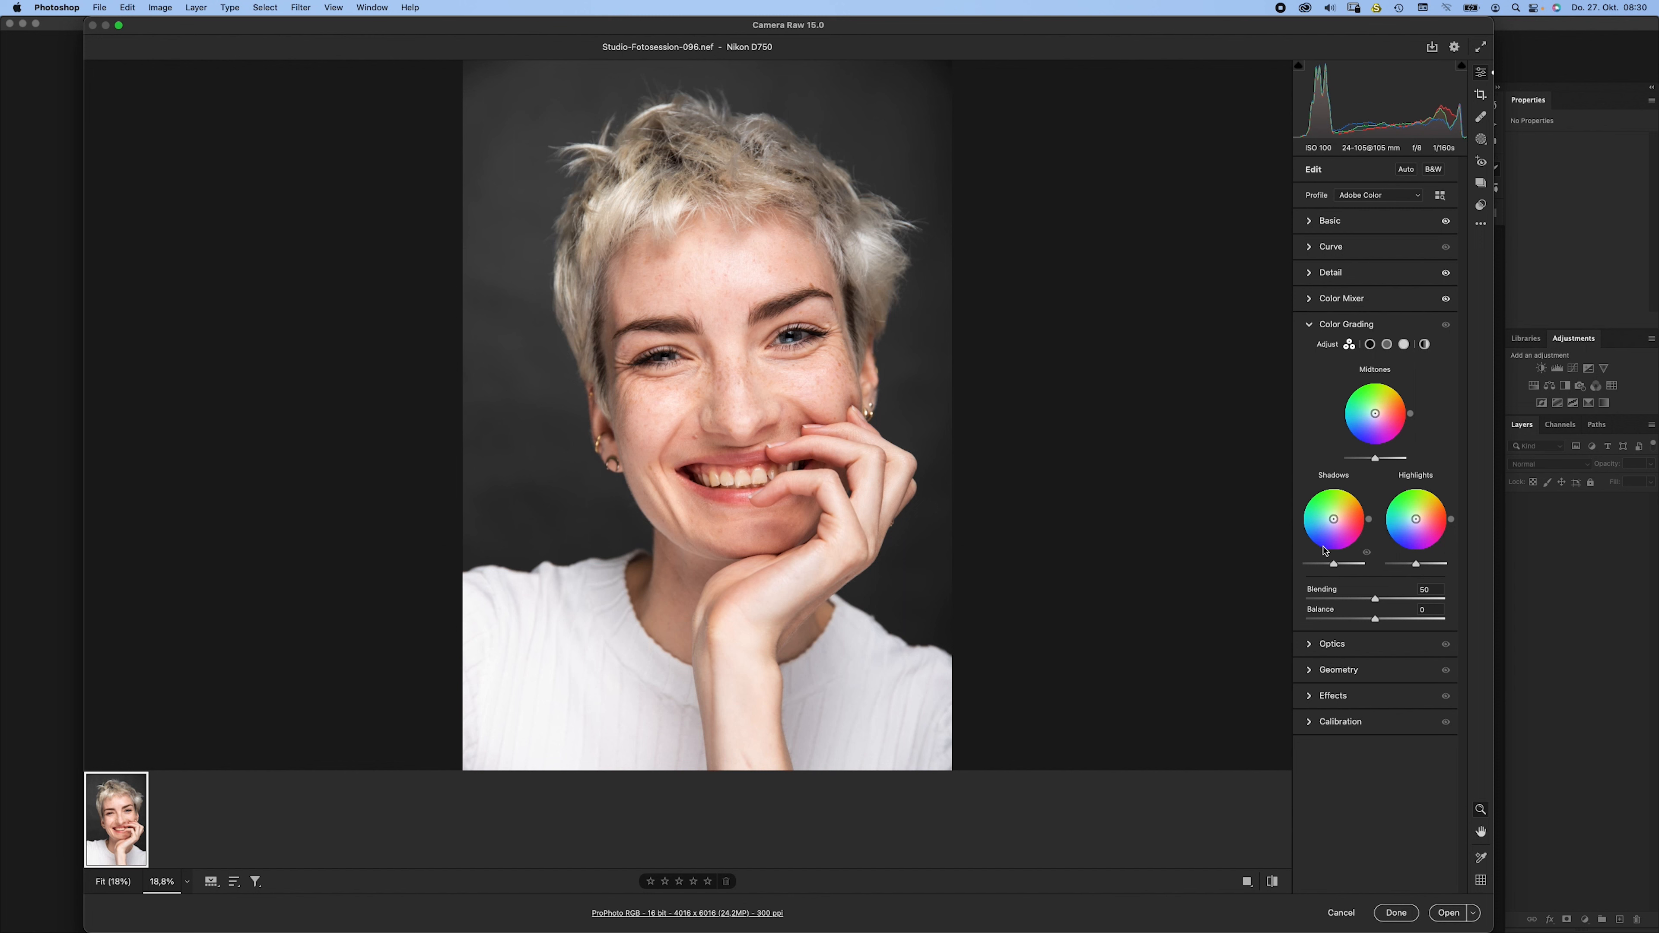
{"action": "left_click", "coordinate": [1323, 332]}
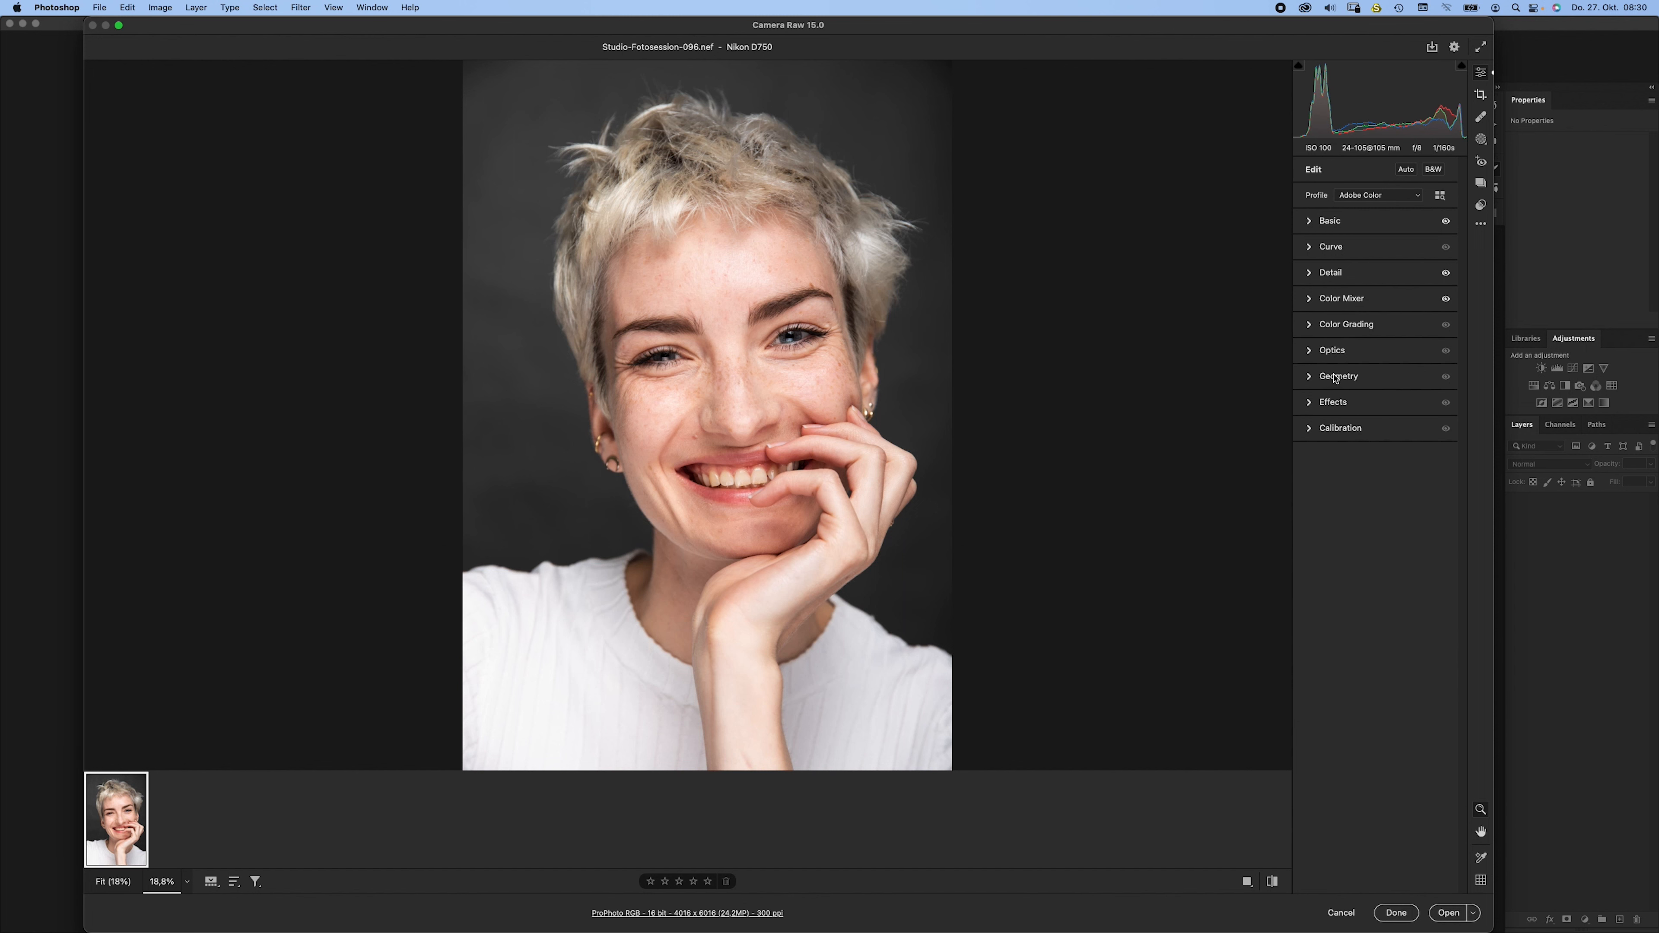
{"action": "left_click", "coordinate": [1310, 353]}
{"action": "left_click", "coordinate": [1313, 395]}
{"action": "left_click", "coordinate": [1314, 412]}
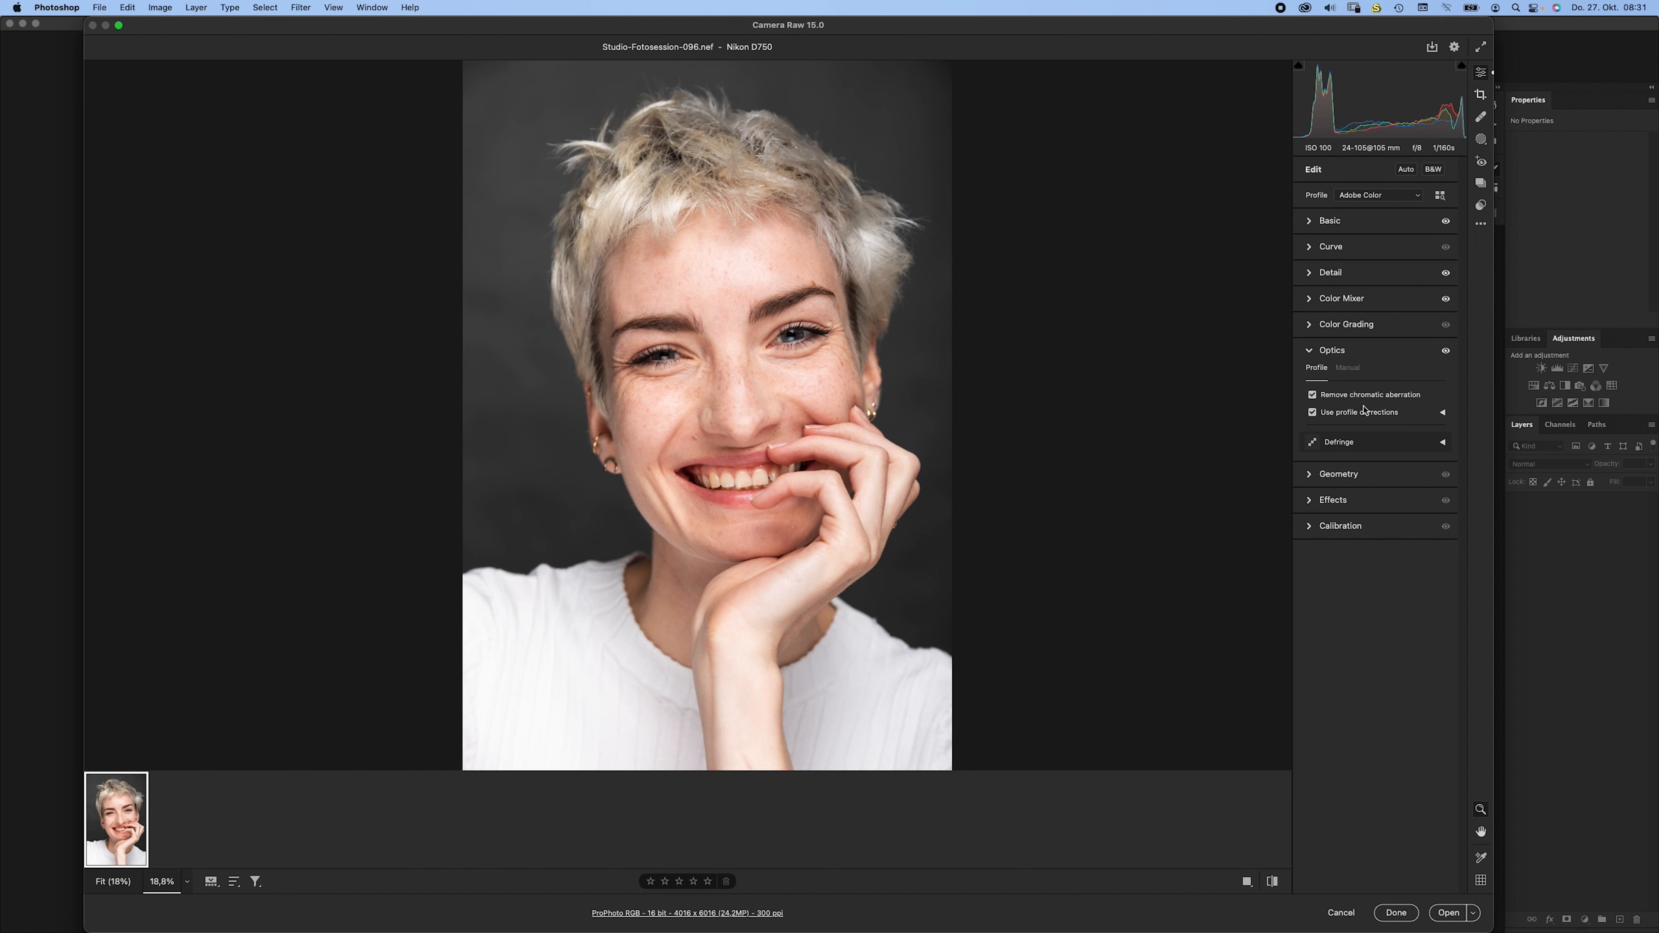
{"action": "left_click", "coordinate": [1314, 413]}
{"action": "left_click", "coordinate": [1316, 413]}
{"action": "left_click", "coordinate": [1312, 350]}
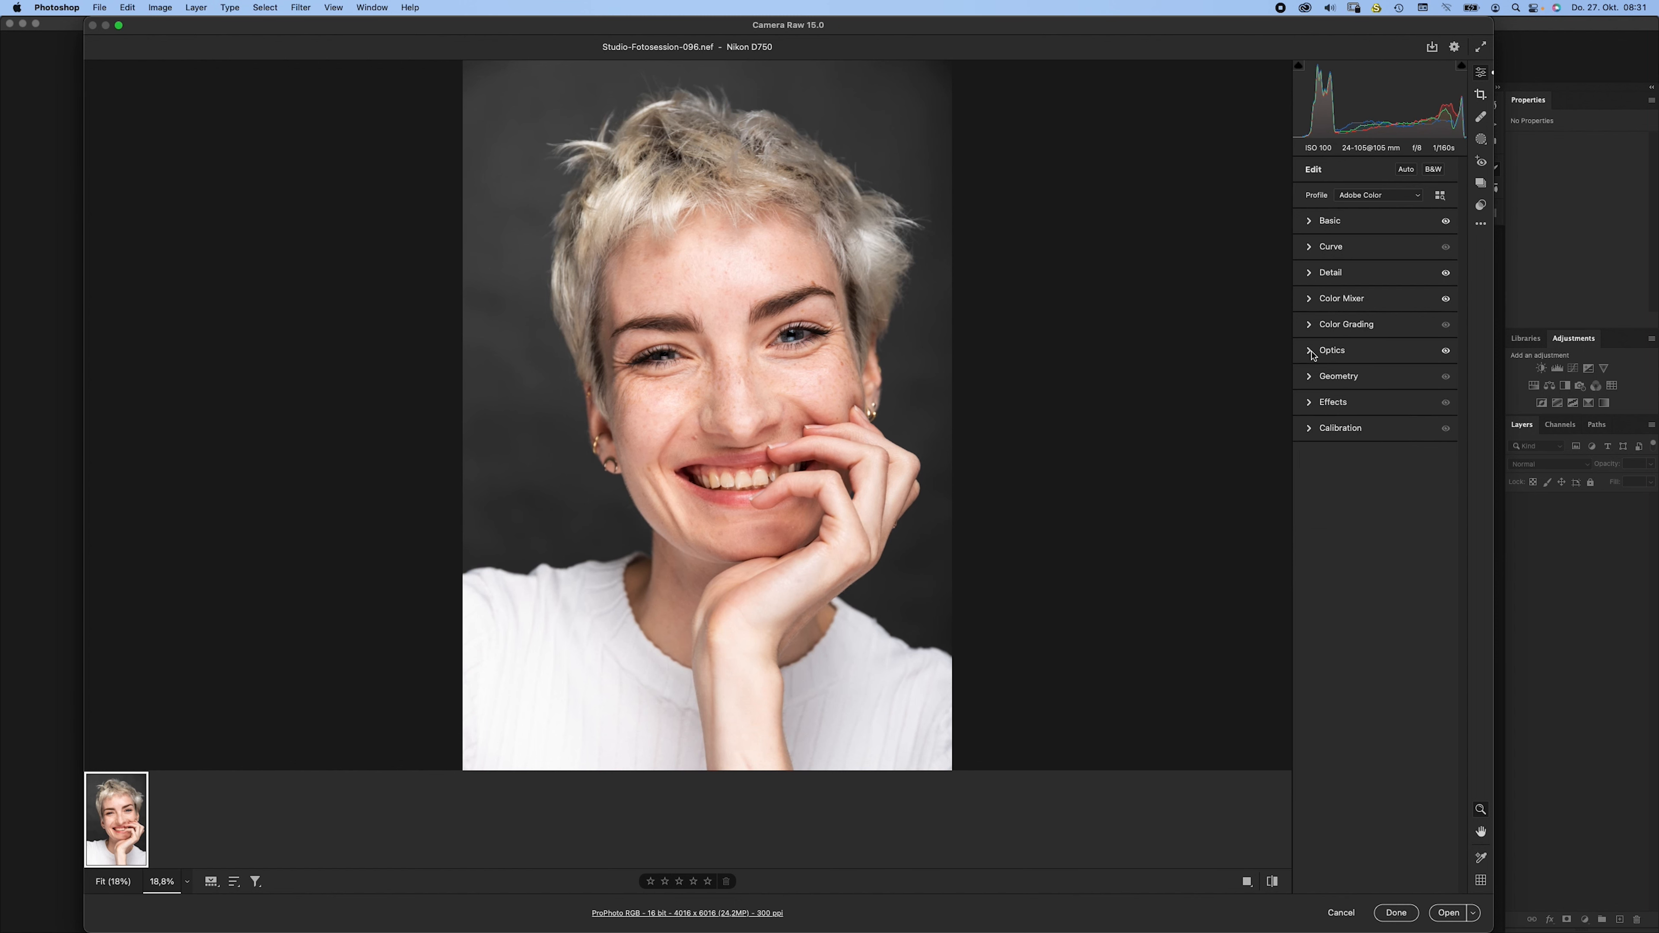
{"action": "left_click", "coordinate": [1312, 379]}
{"action": "left_click", "coordinate": [1312, 378]}
{"action": "left_click", "coordinate": [1315, 404]}
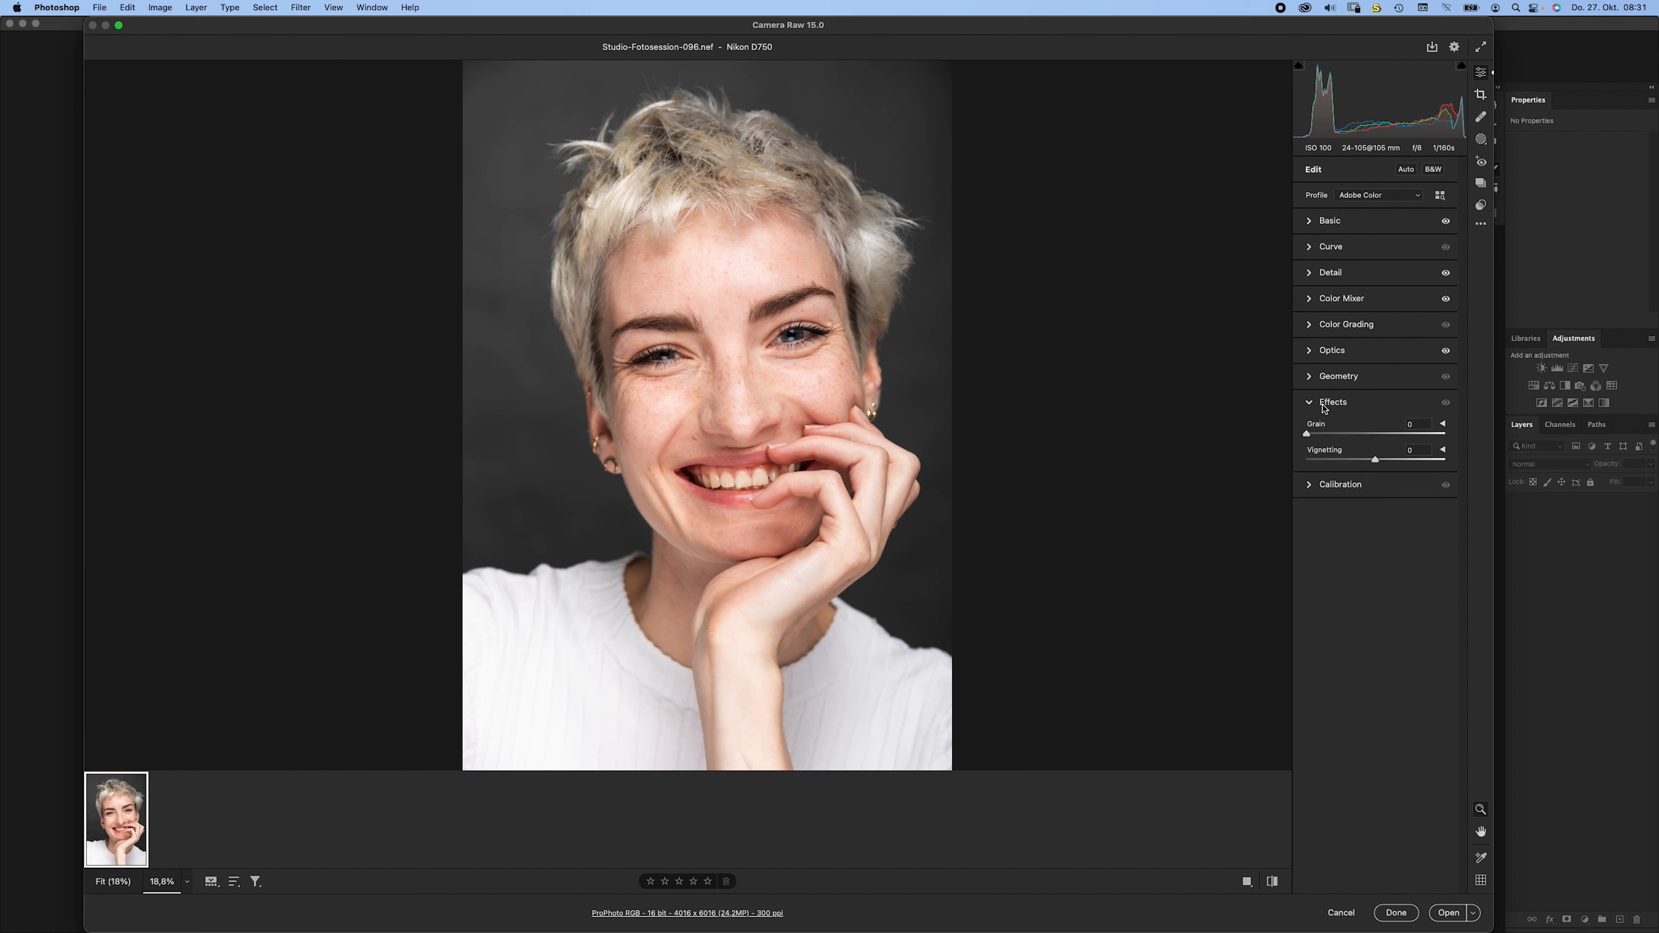
{"action": "left_click", "coordinate": [1312, 404]}
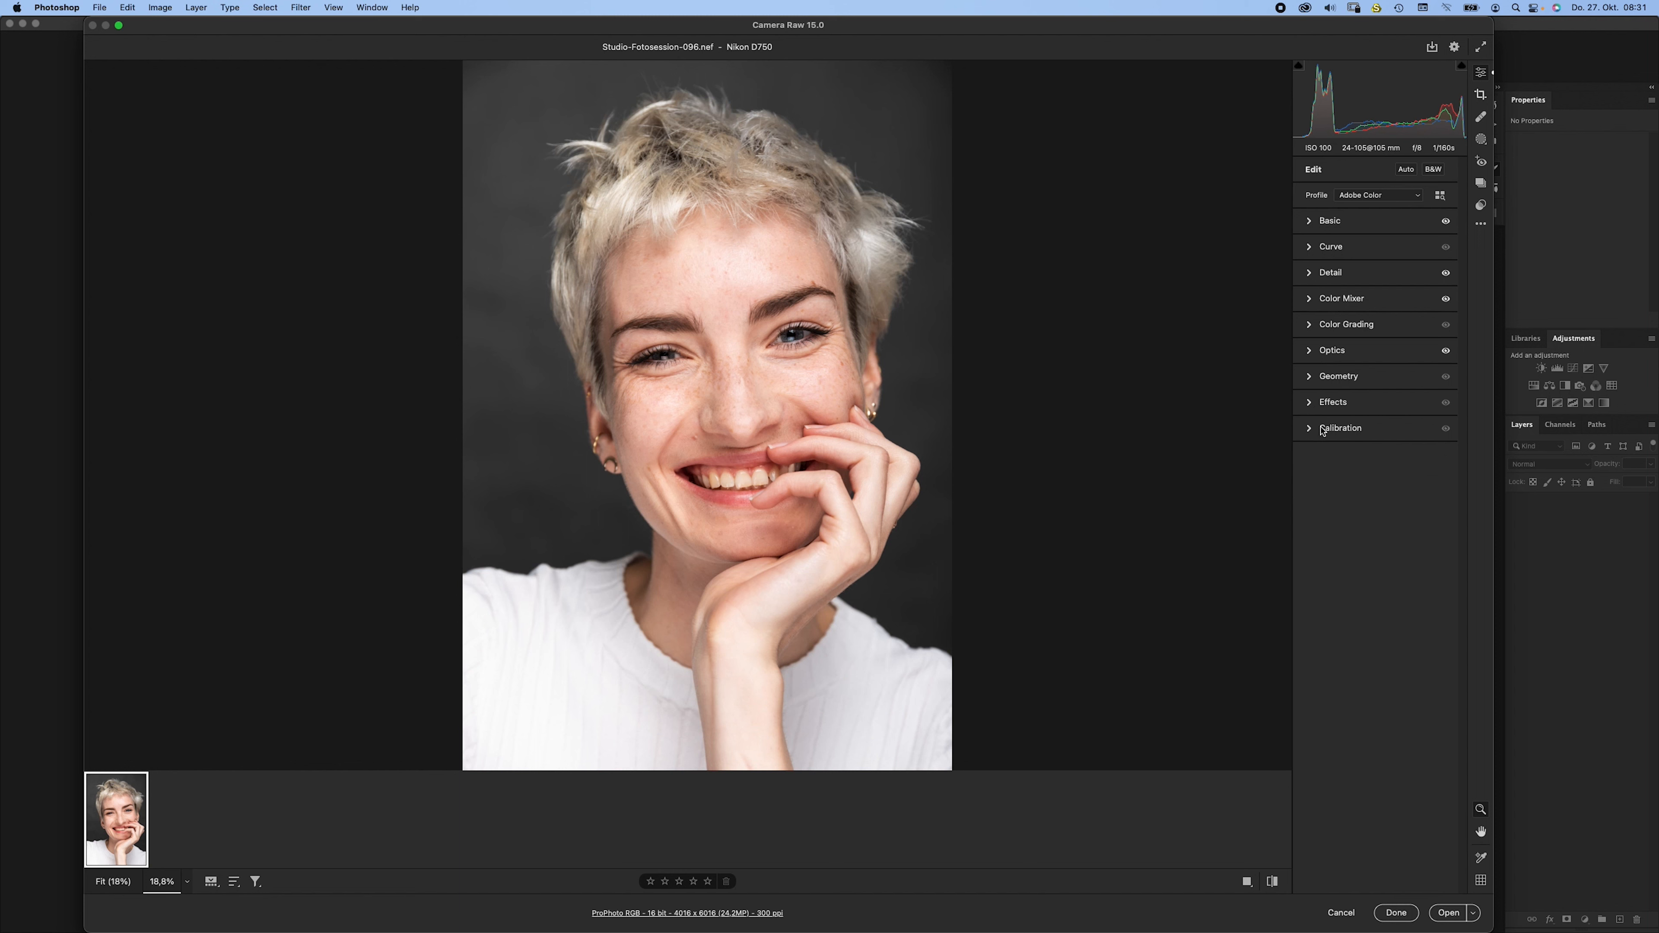
{"action": "left_click", "coordinate": [1312, 428]}
{"action": "left_click", "coordinate": [1312, 428]}
- Confirm ProPhoto RGB and 16 Bits/Channel as the output settings, and open the developed portrait in Photoshop
{"action": "left_click", "coordinate": [627, 913]}
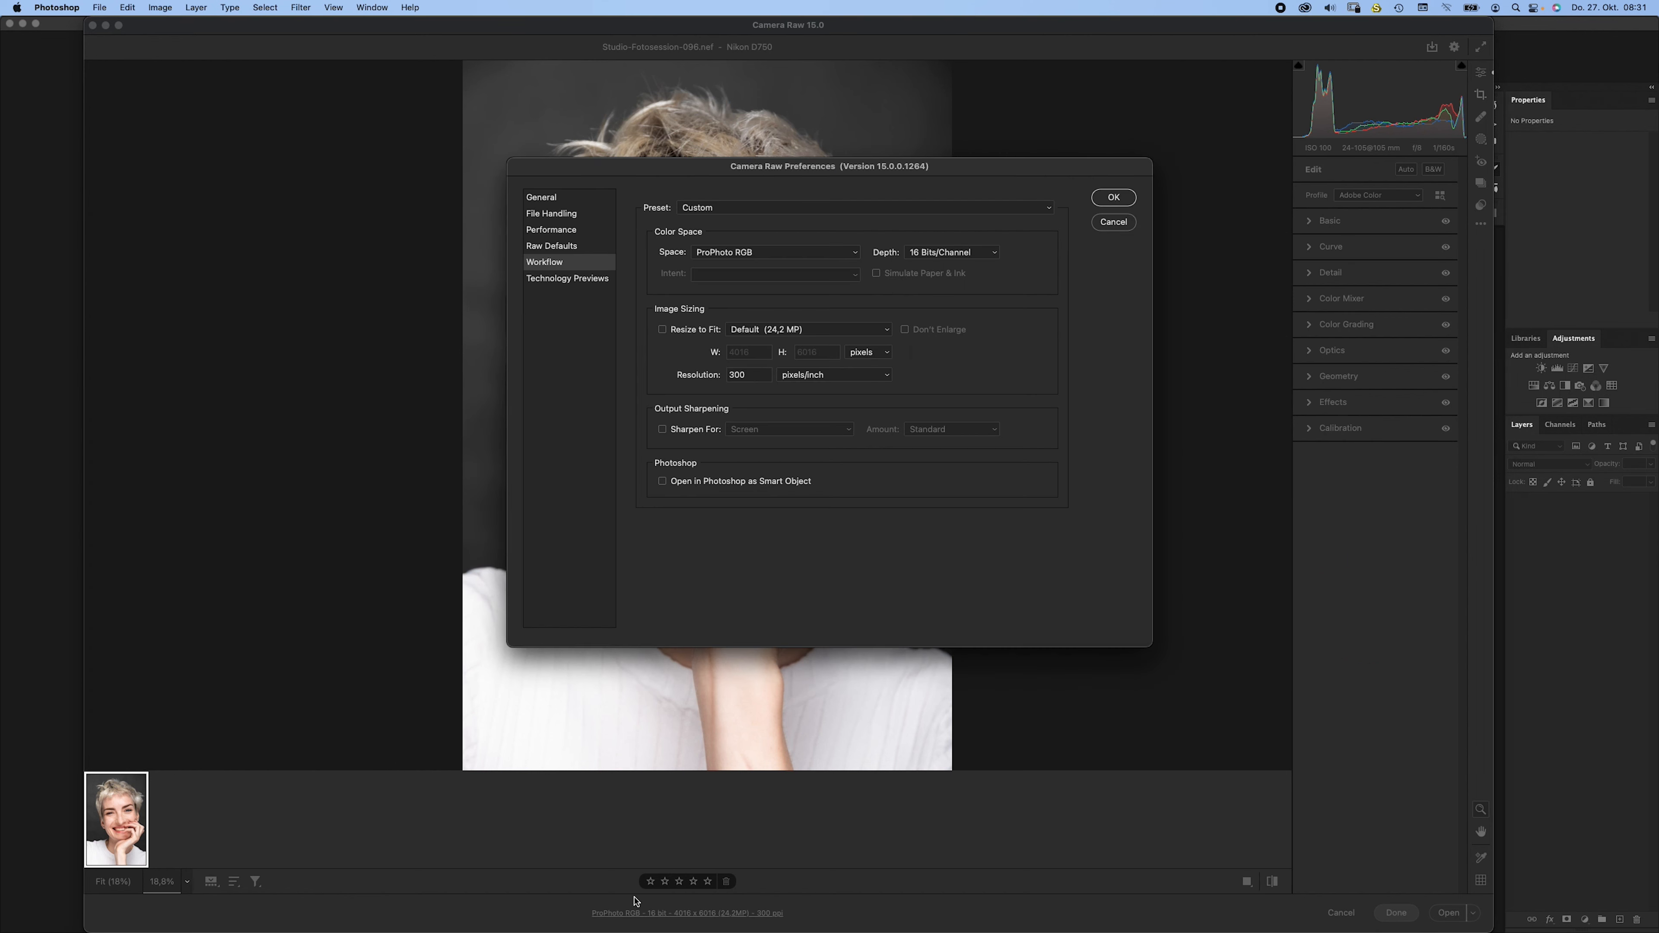
{"action": "left_click", "coordinate": [745, 253]}
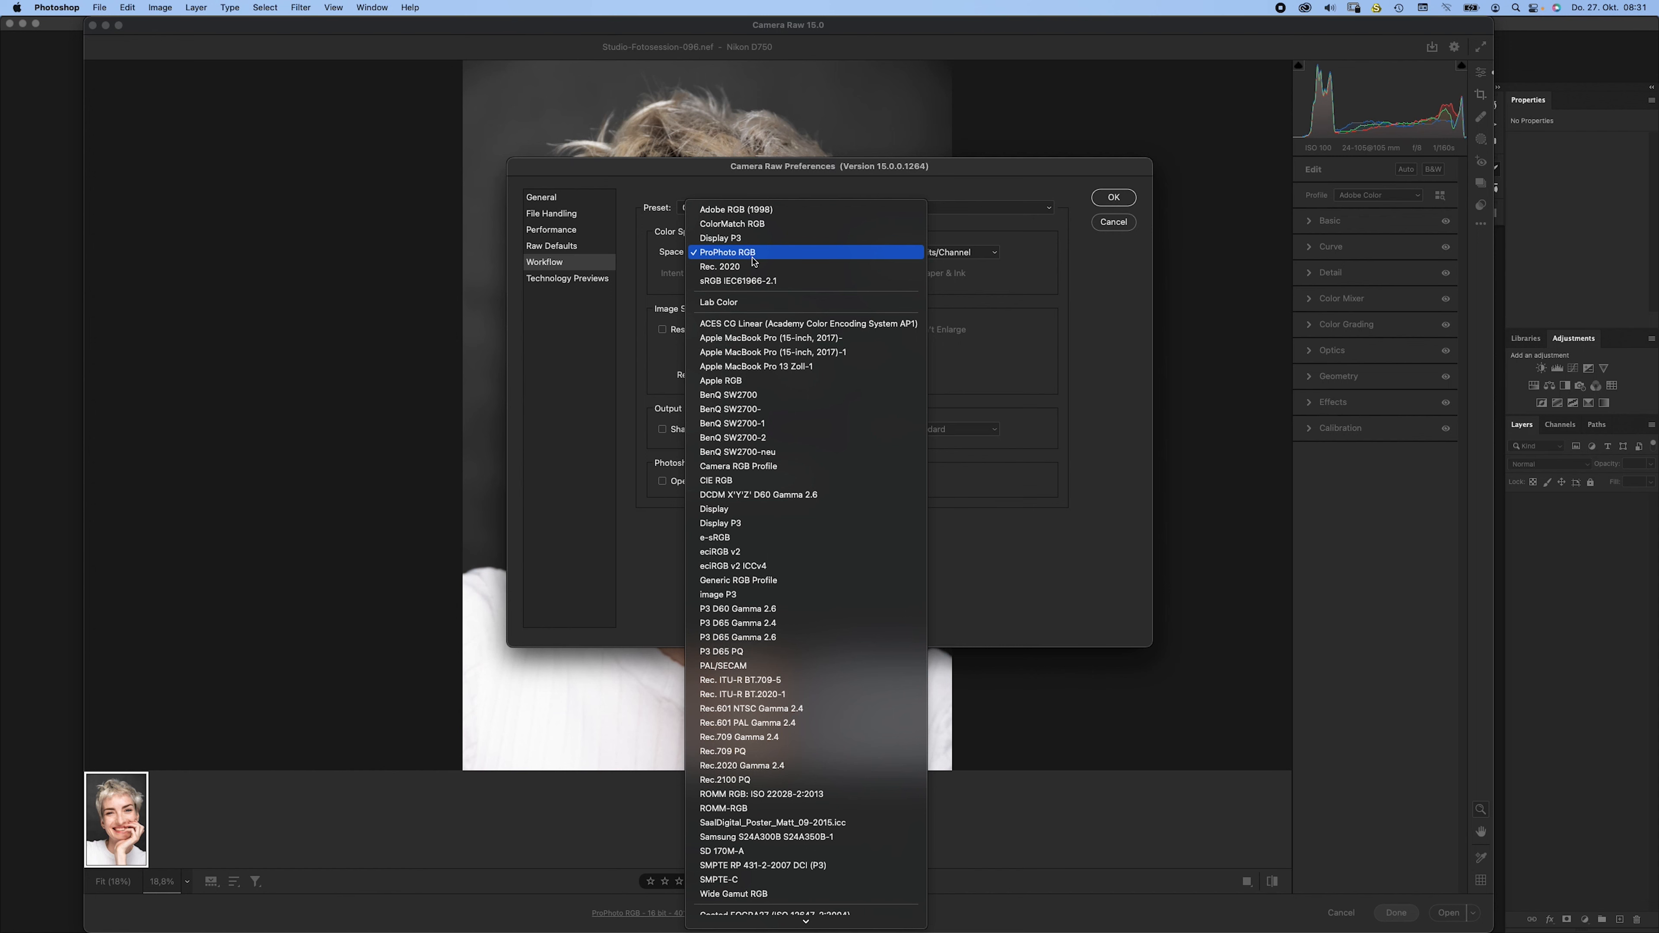
{"action": "left_click", "coordinate": [838, 255]}
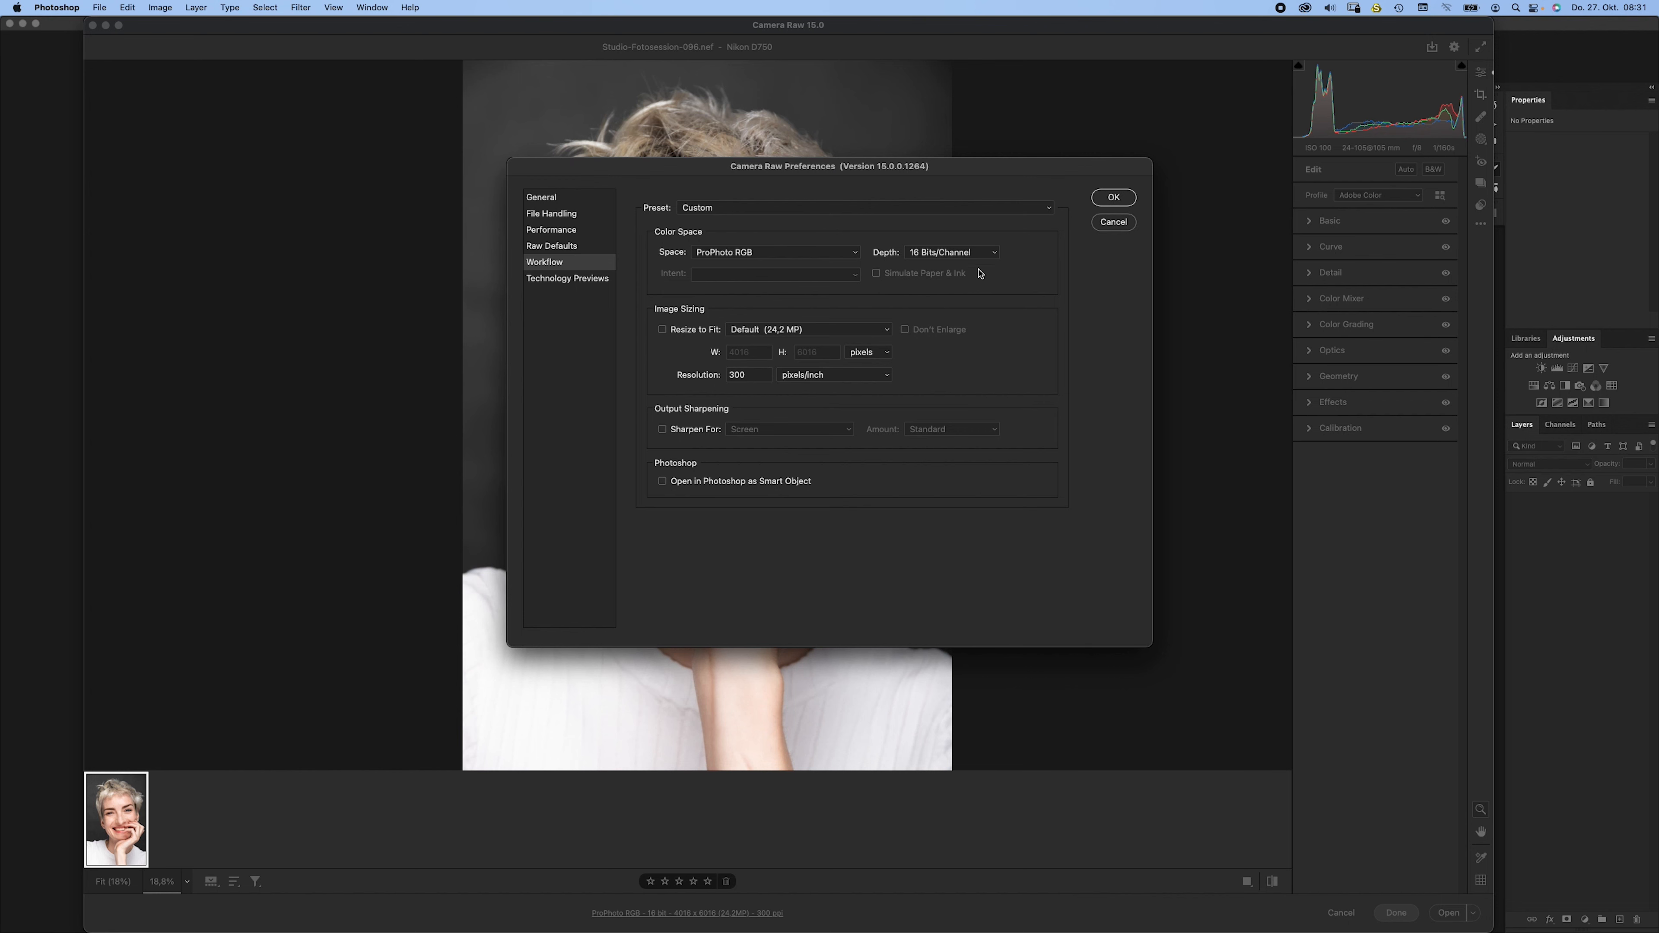
{"action": "left_click", "coordinate": [1114, 198]}
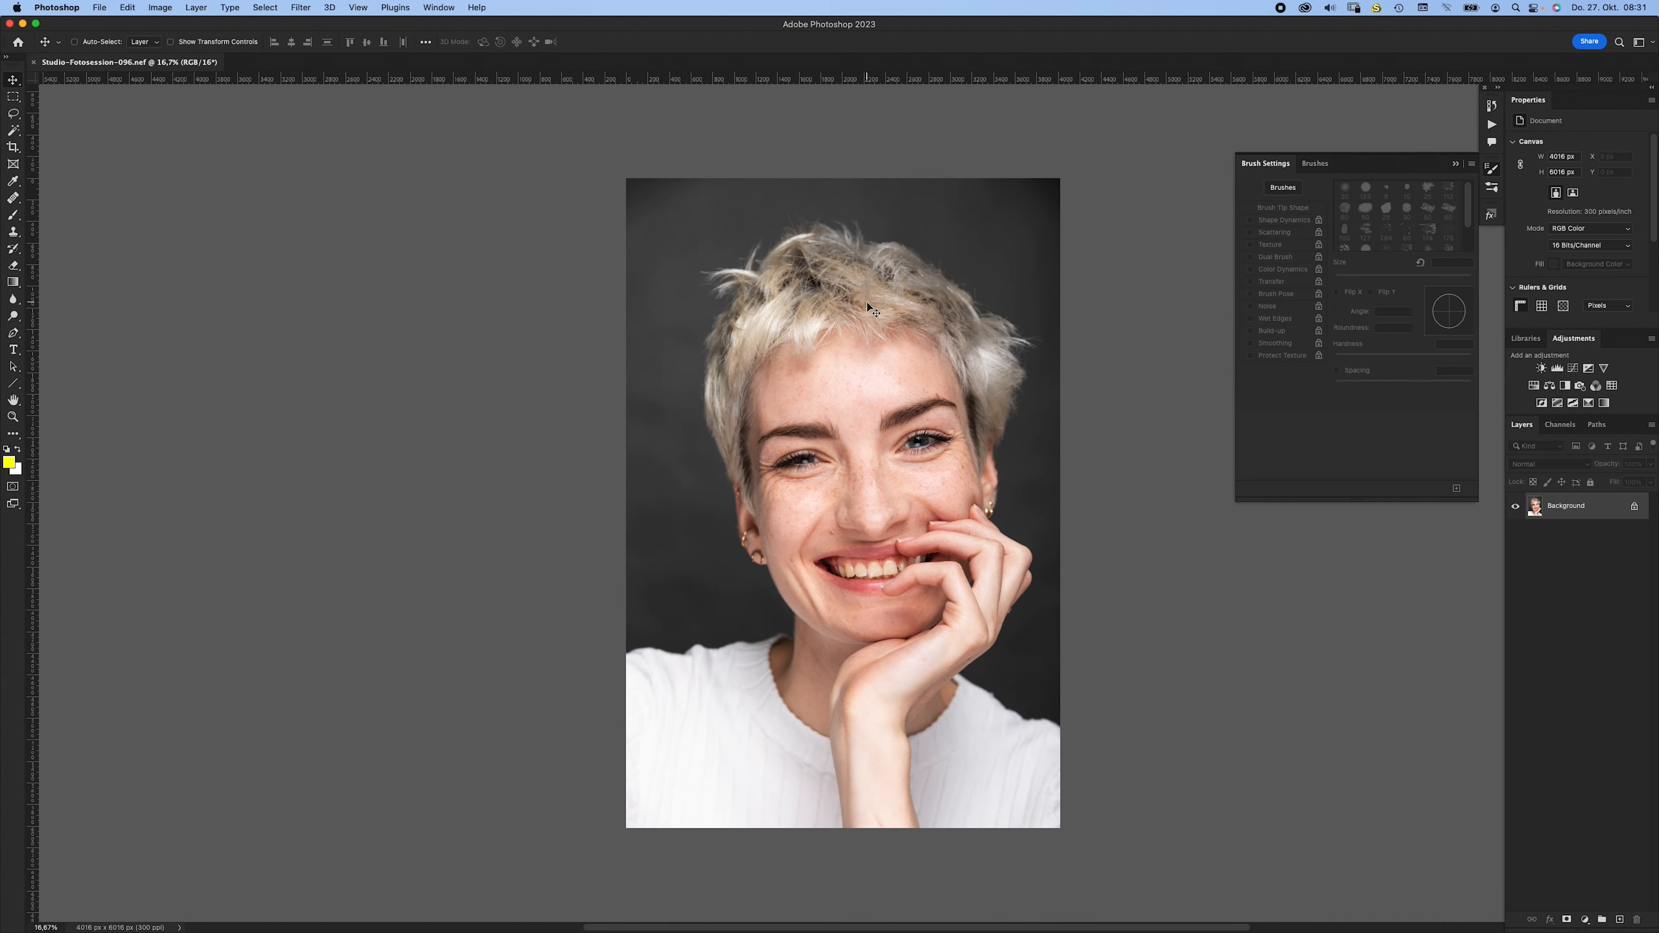
- Tidy the workspace by hiding the rulers and collapsing the brush settings
{"action": "key", "text": "super+r"}
{"action": "left_click_drag", "start_coordinate": [874, 326], "coordinate": [699, 277]}
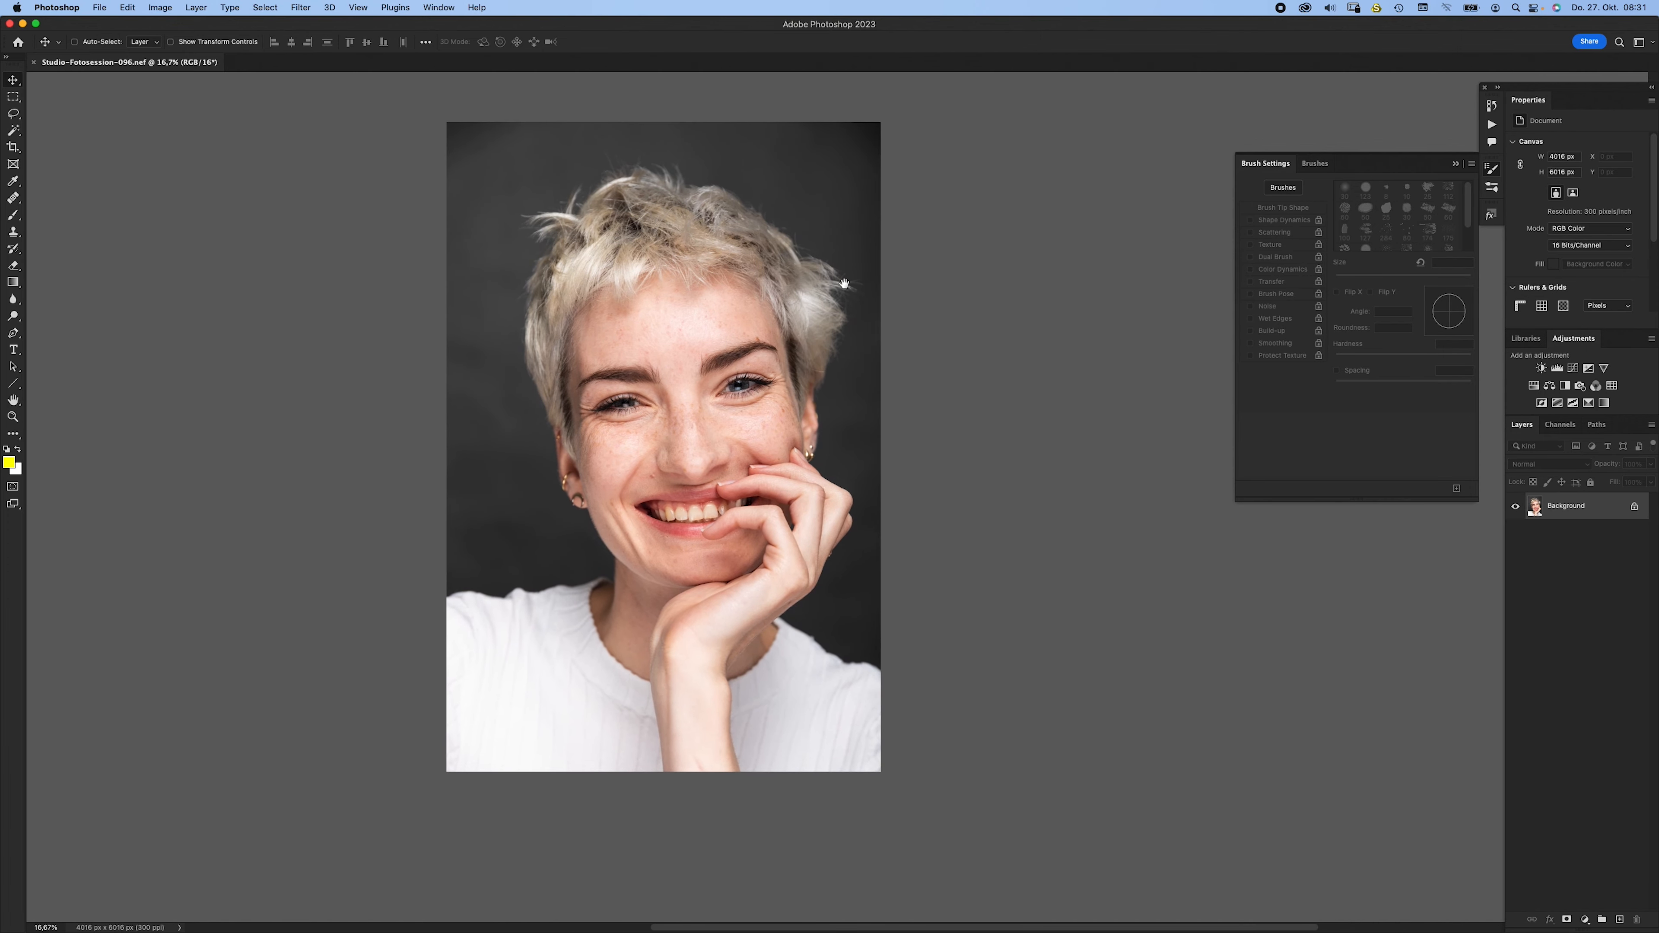
{"action": "left_click", "coordinate": [1456, 164]}
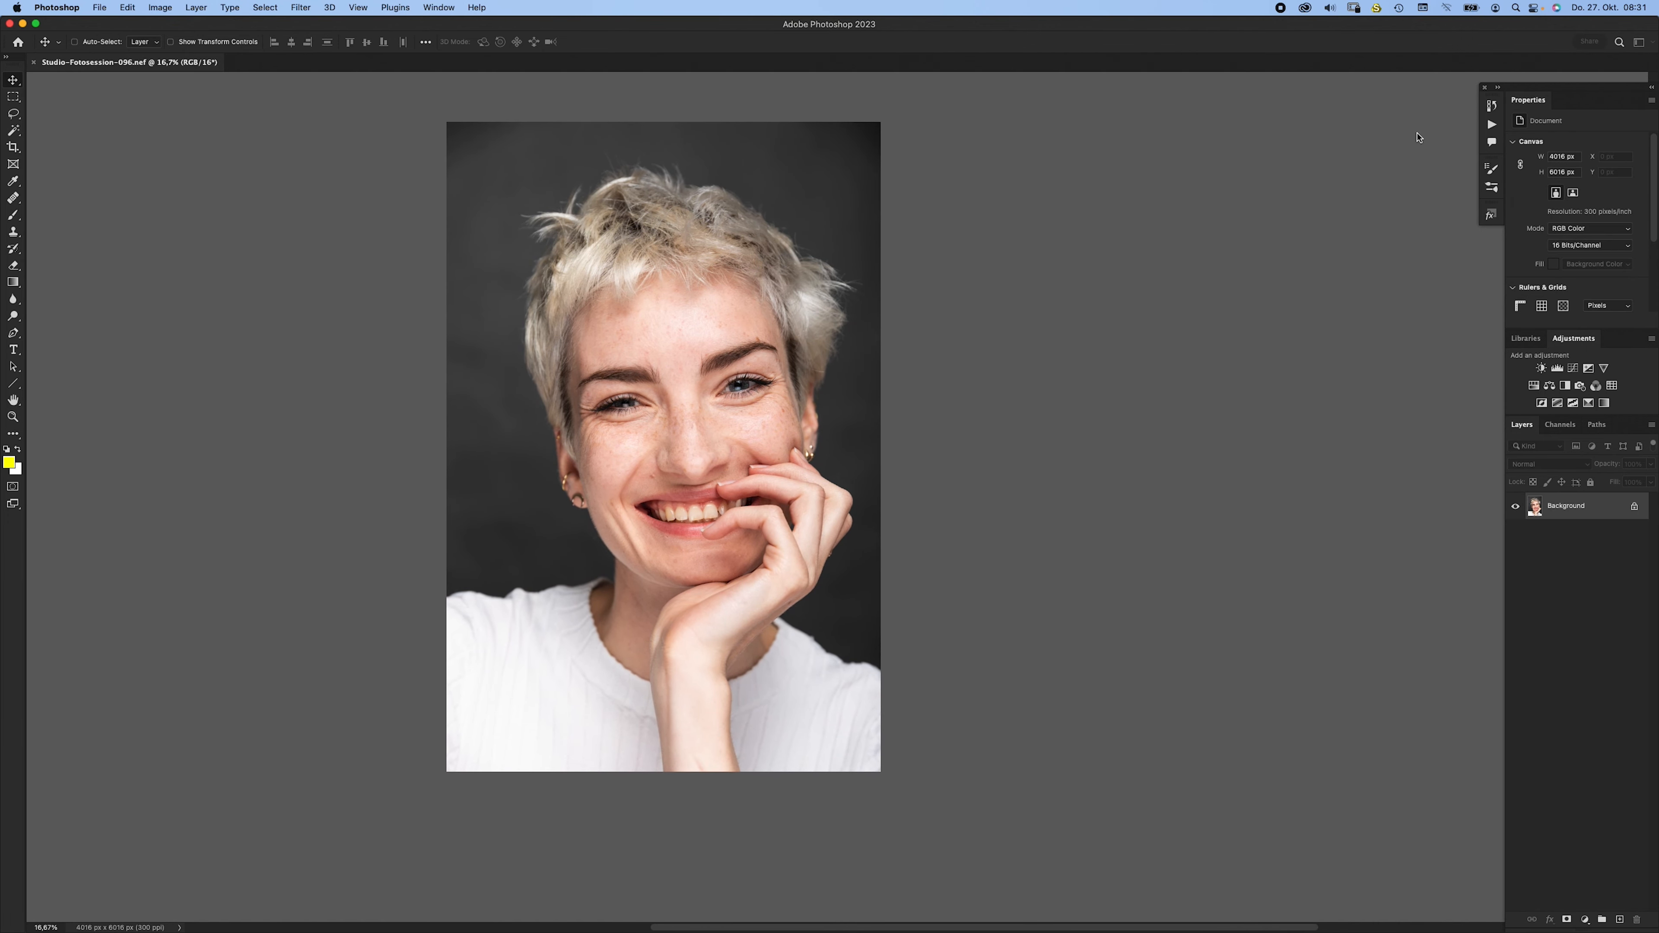
- Duplicate the Background layer to keep the original portrait untouched
{"action": "key", "text": "super+j"}
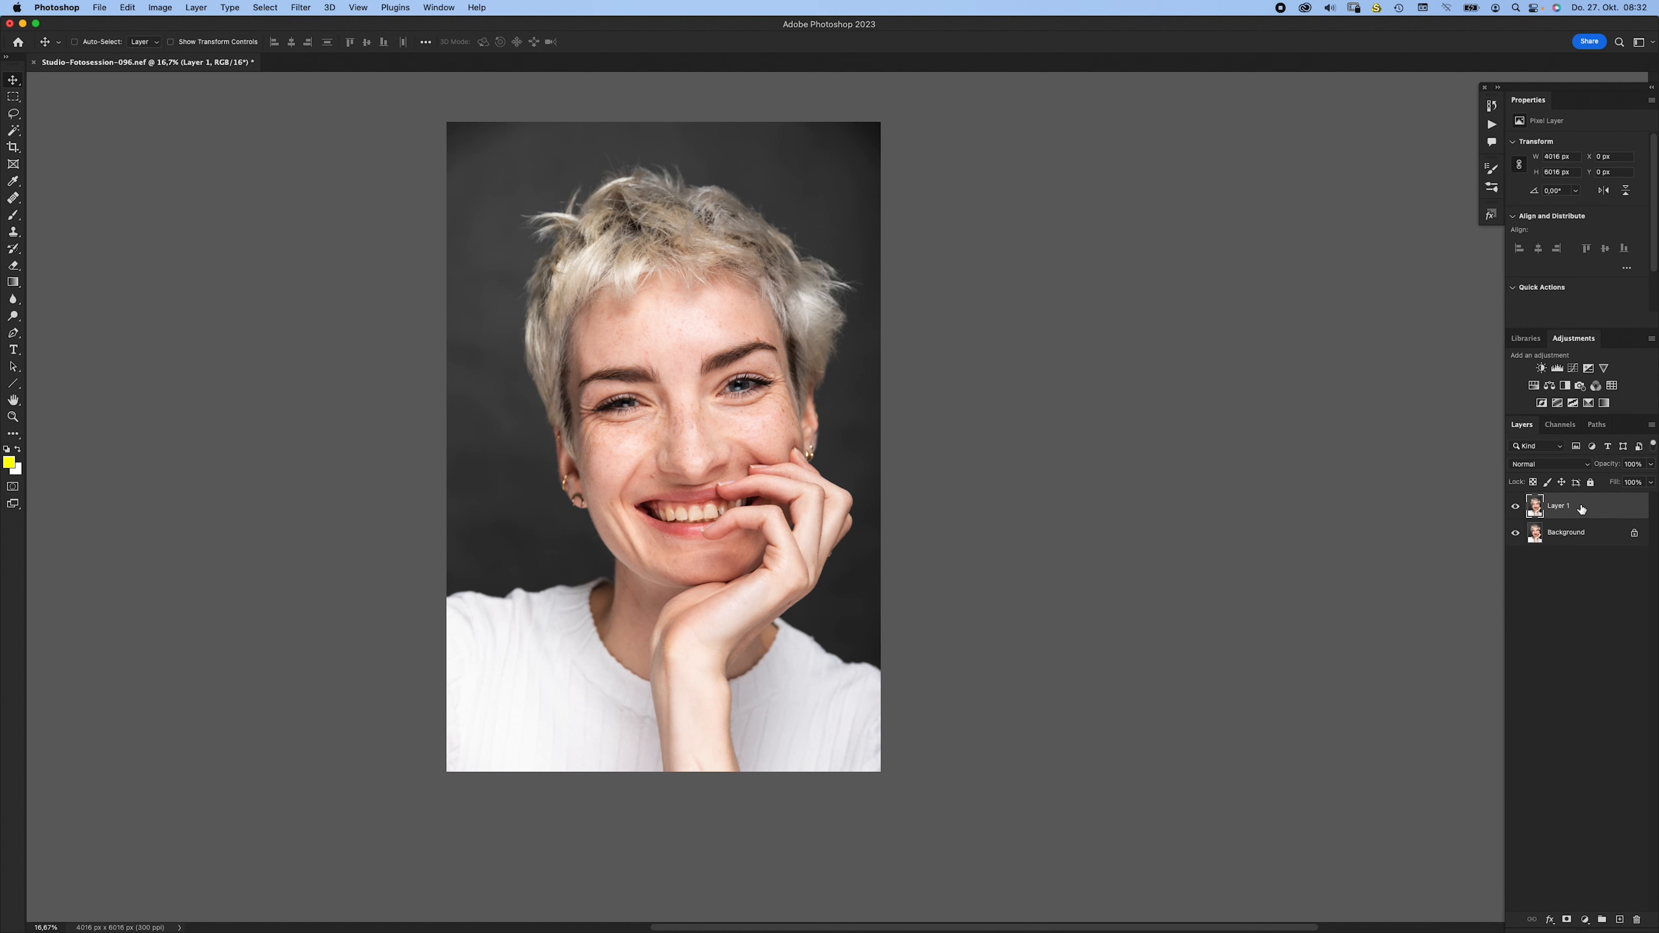
{"action": "scroll", "coordinate": [1332, 549], "scroll_direction": "left", "scroll_amount": 3}
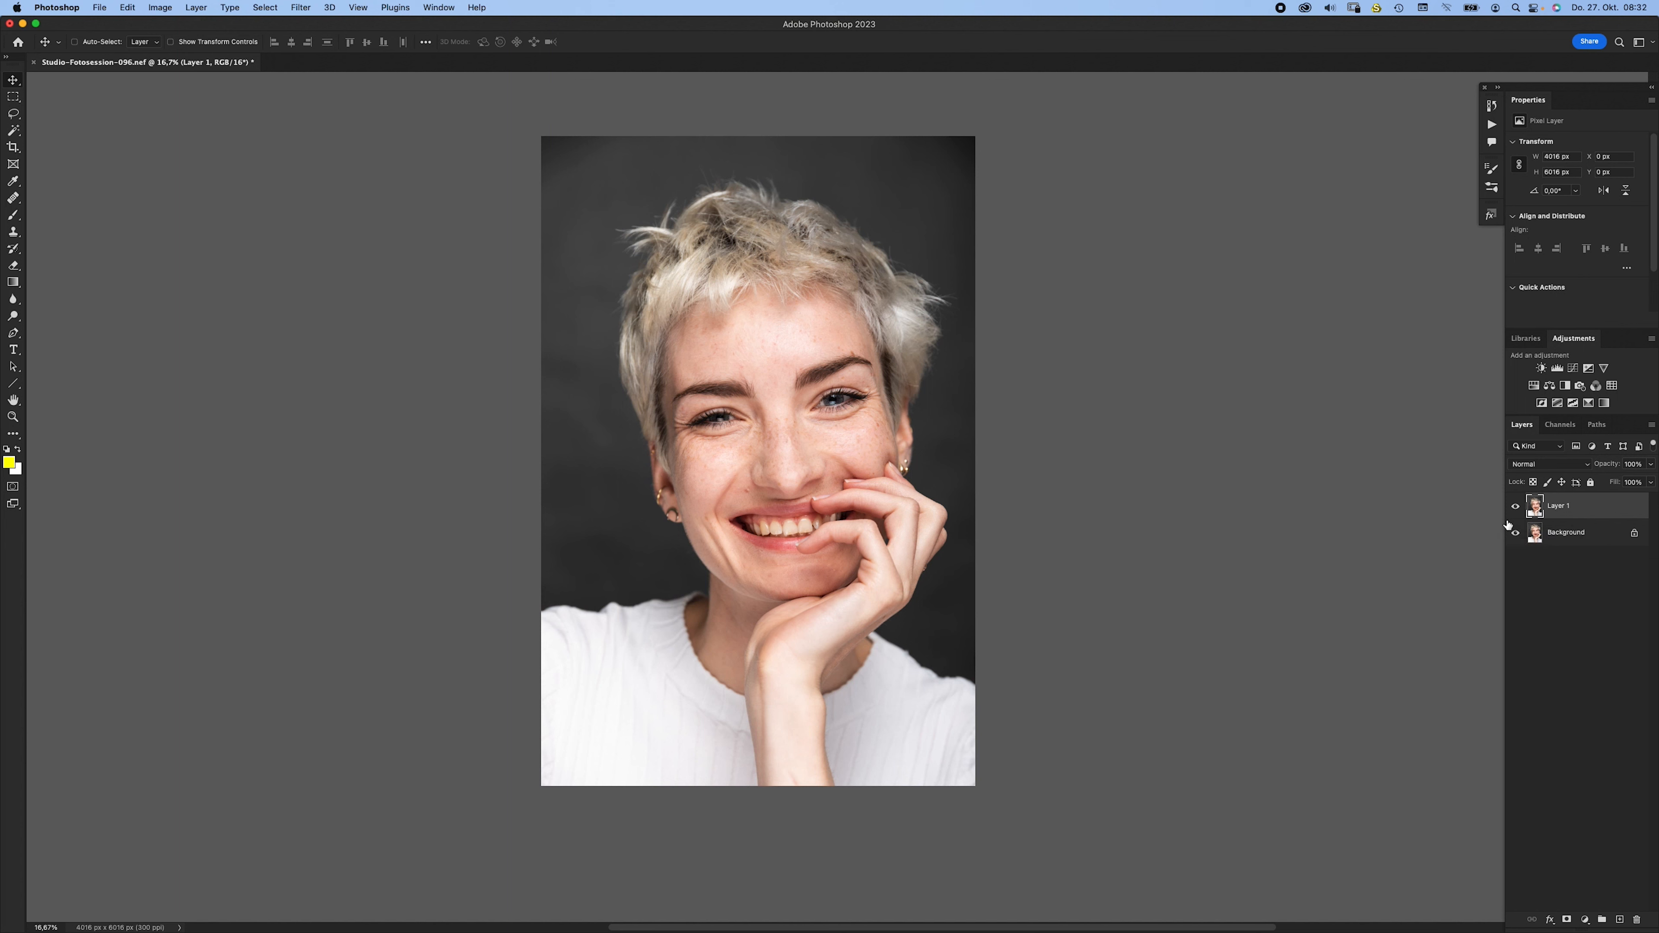
{"action": "key", "text": "space"}
{"action": "left_click_drag", "start_coordinate": [938, 401], "coordinate": [932, 409]}
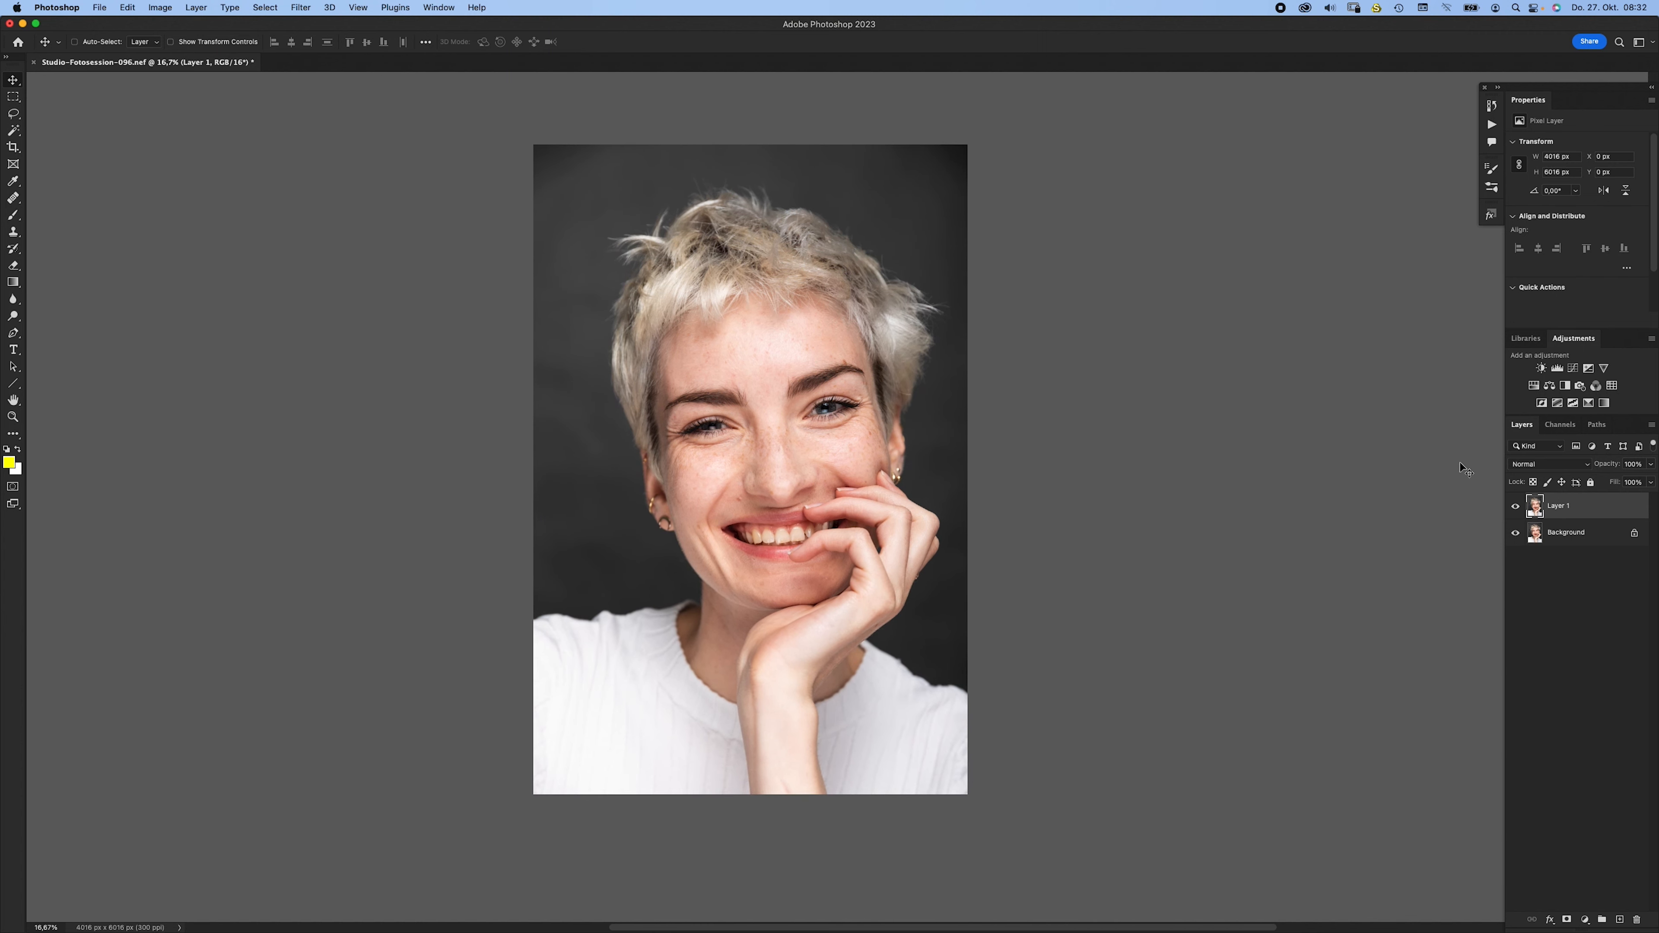
{"action": "key", "text": "space"}
{"action": "left_click_drag", "start_coordinate": [890, 432], "coordinate": [837, 454]}
- Try Dark Gray as the colour around the canvas, and set it back to Medium Gray
{"action": "right_click", "coordinate": [1052, 304]}
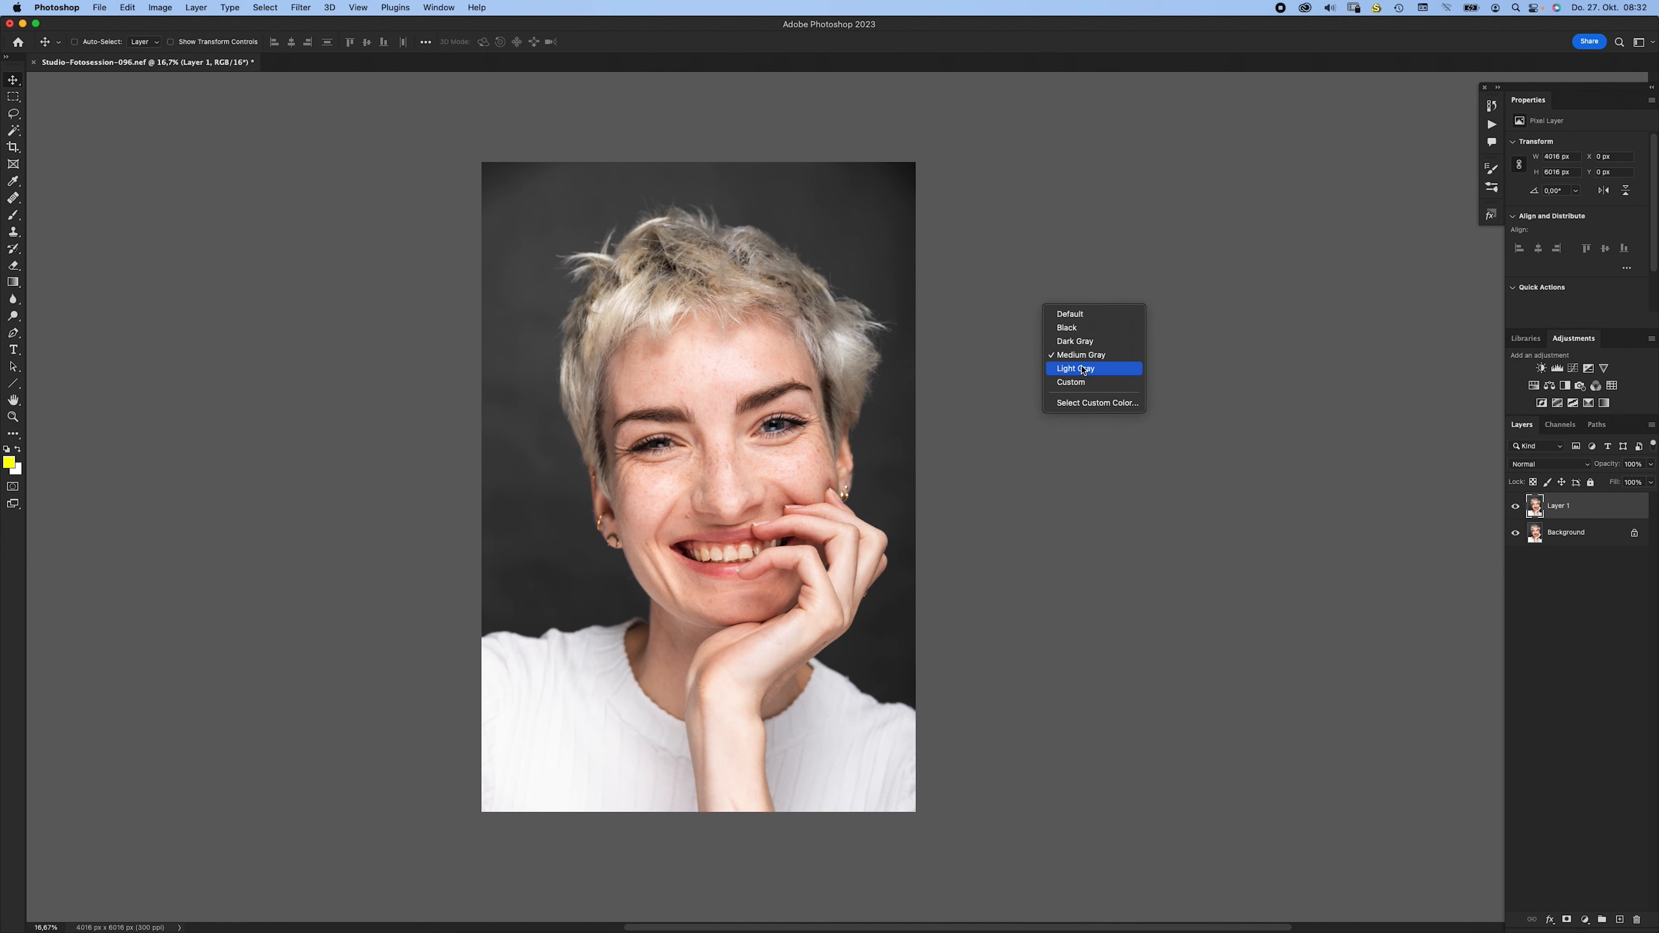
{"action": "left_click", "coordinate": [1075, 342]}
{"action": "right_click", "coordinate": [1059, 351]}
{"action": "left_click", "coordinate": [1004, 282]}
{"action": "right_click", "coordinate": [981, 388]}
{"action": "left_click", "coordinate": [1014, 436]}
{"action": "left_click_drag", "start_coordinate": [890, 460], "coordinate": [927, 449]}
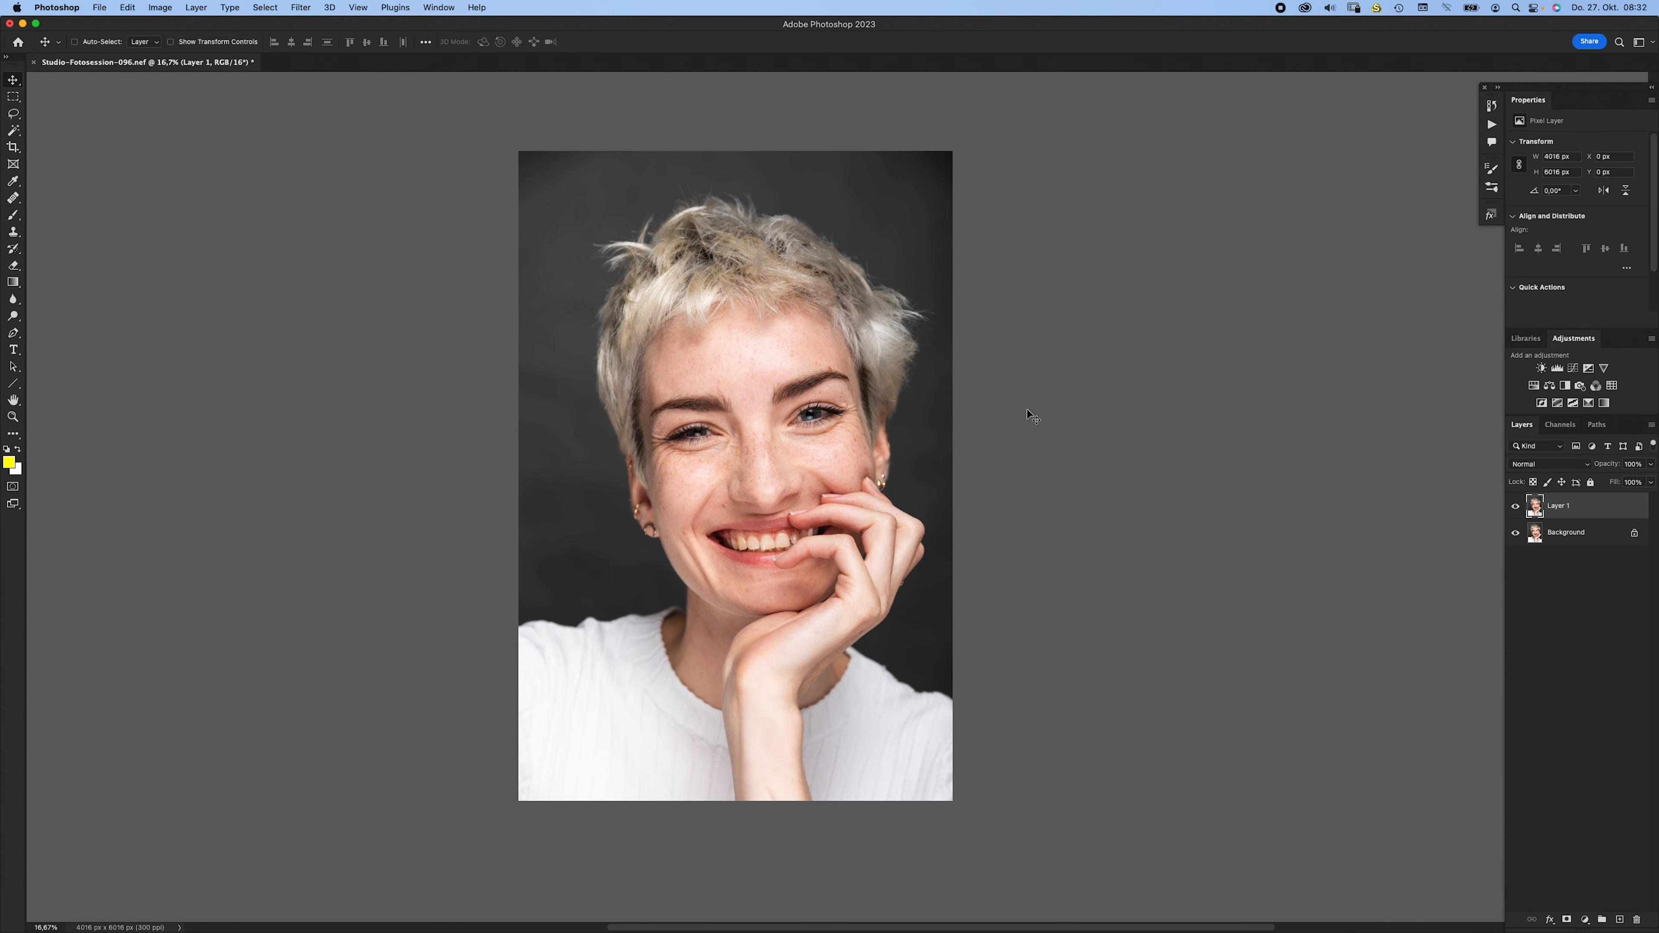
- Try a Black surround for the portrait, and restore the Medium Gray canvas surround
{"action": "right_click", "coordinate": [1046, 395]}
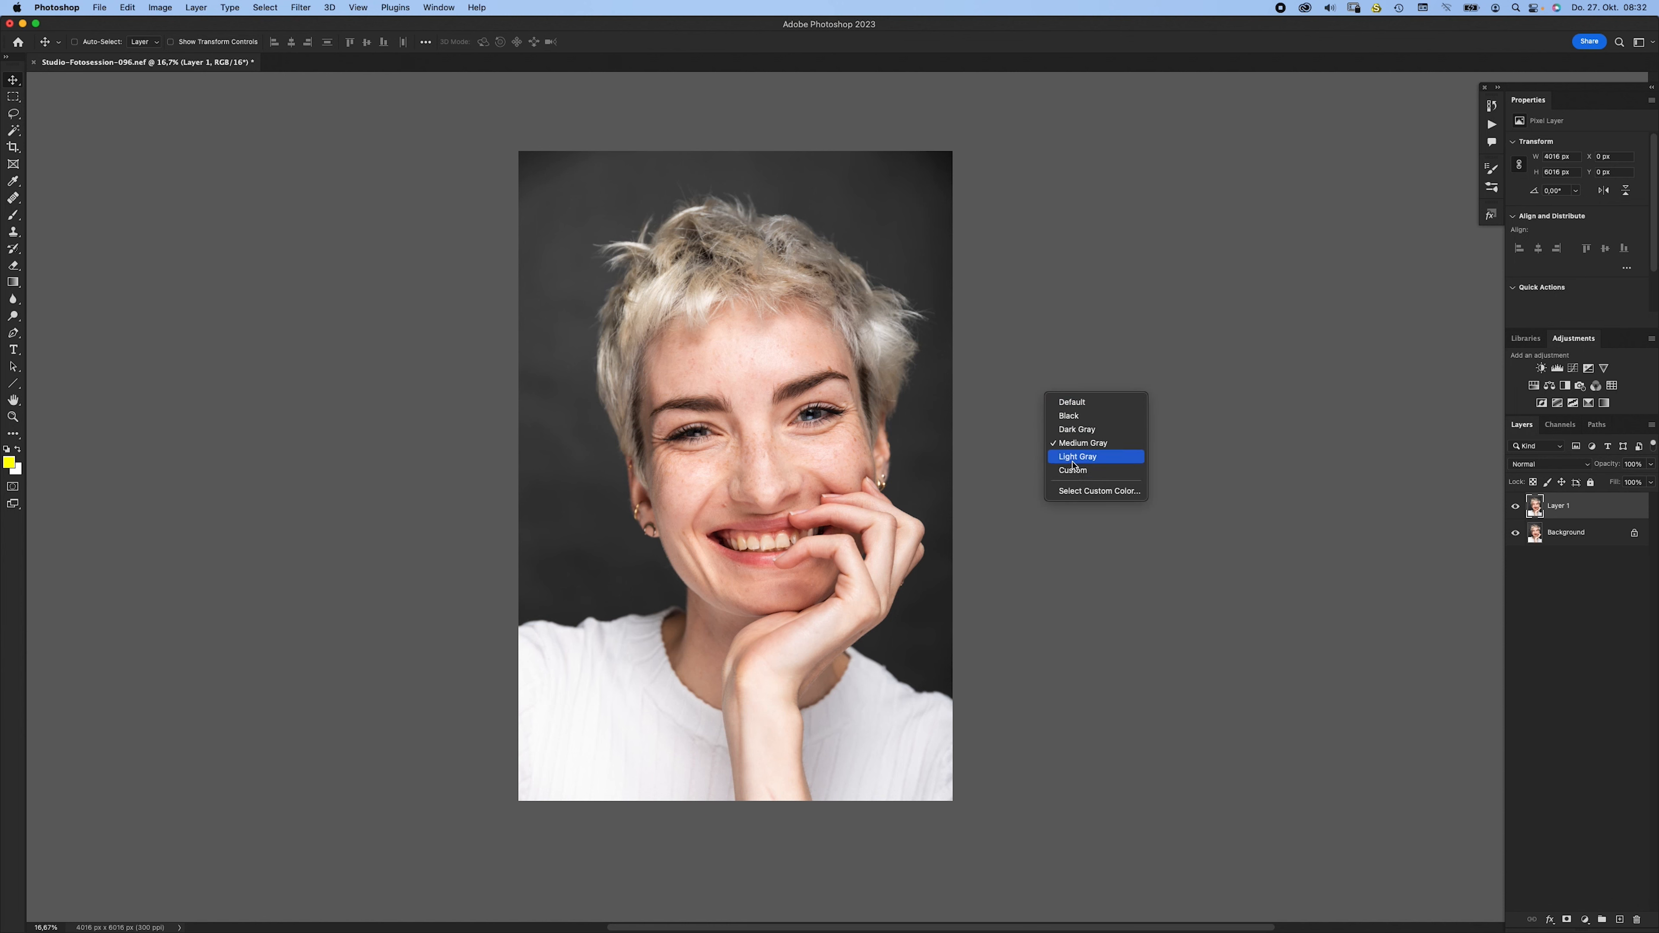
{"action": "left_click", "coordinate": [1078, 416]}
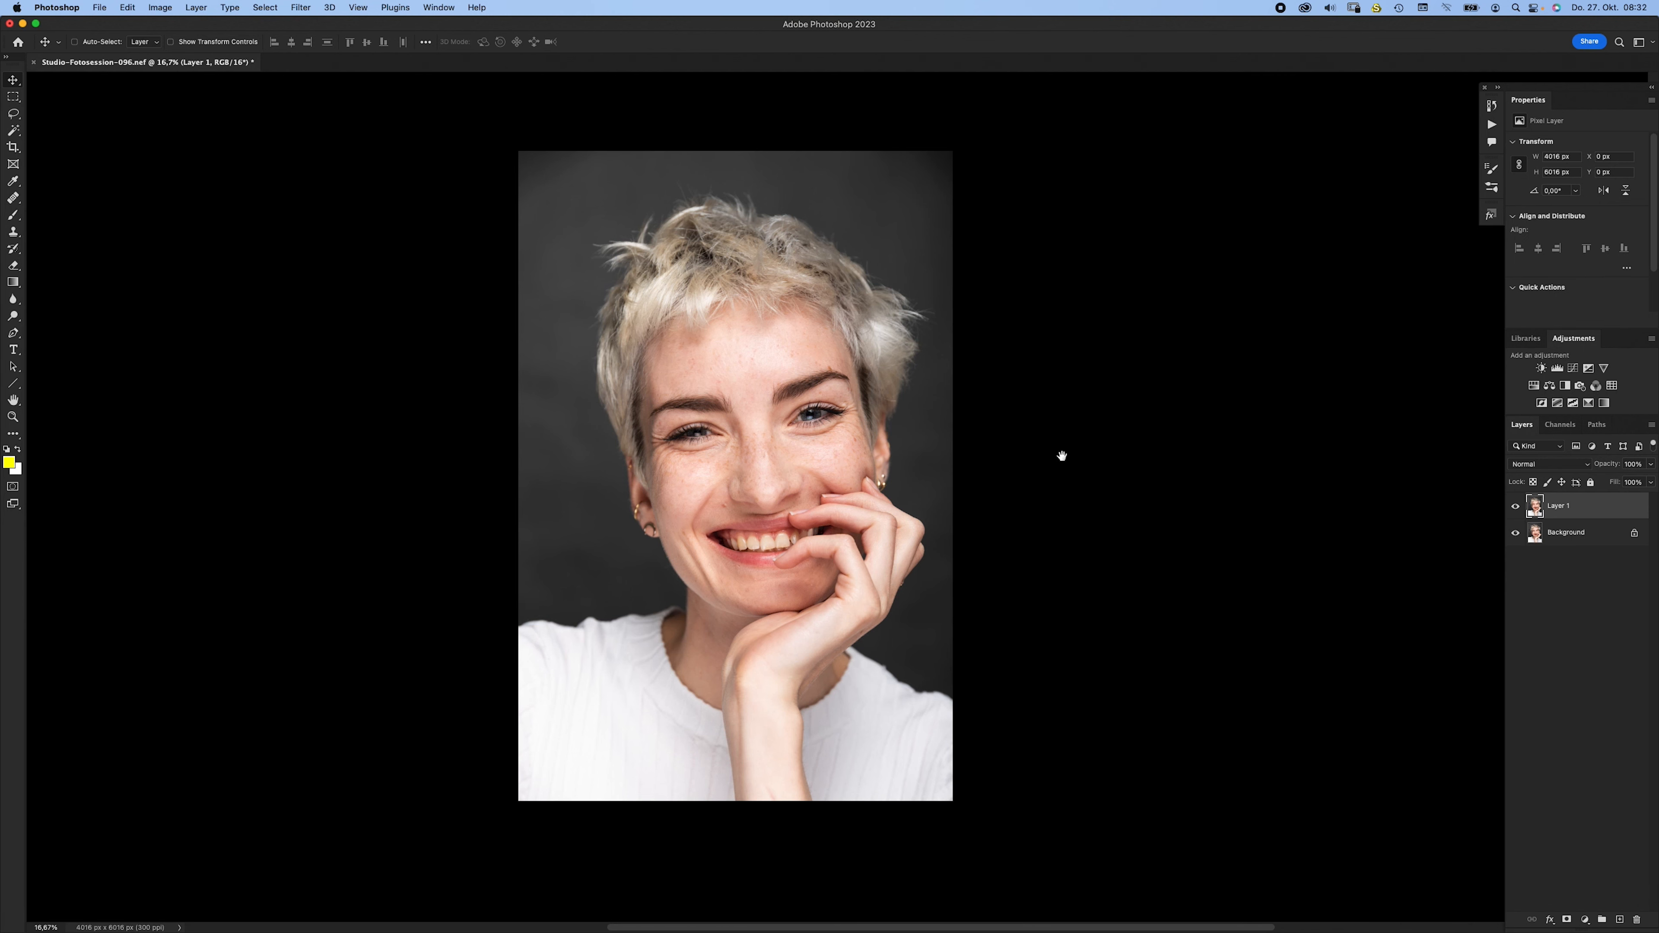
{"action": "left_click_drag", "start_coordinate": [1059, 460], "coordinate": [1020, 428]}
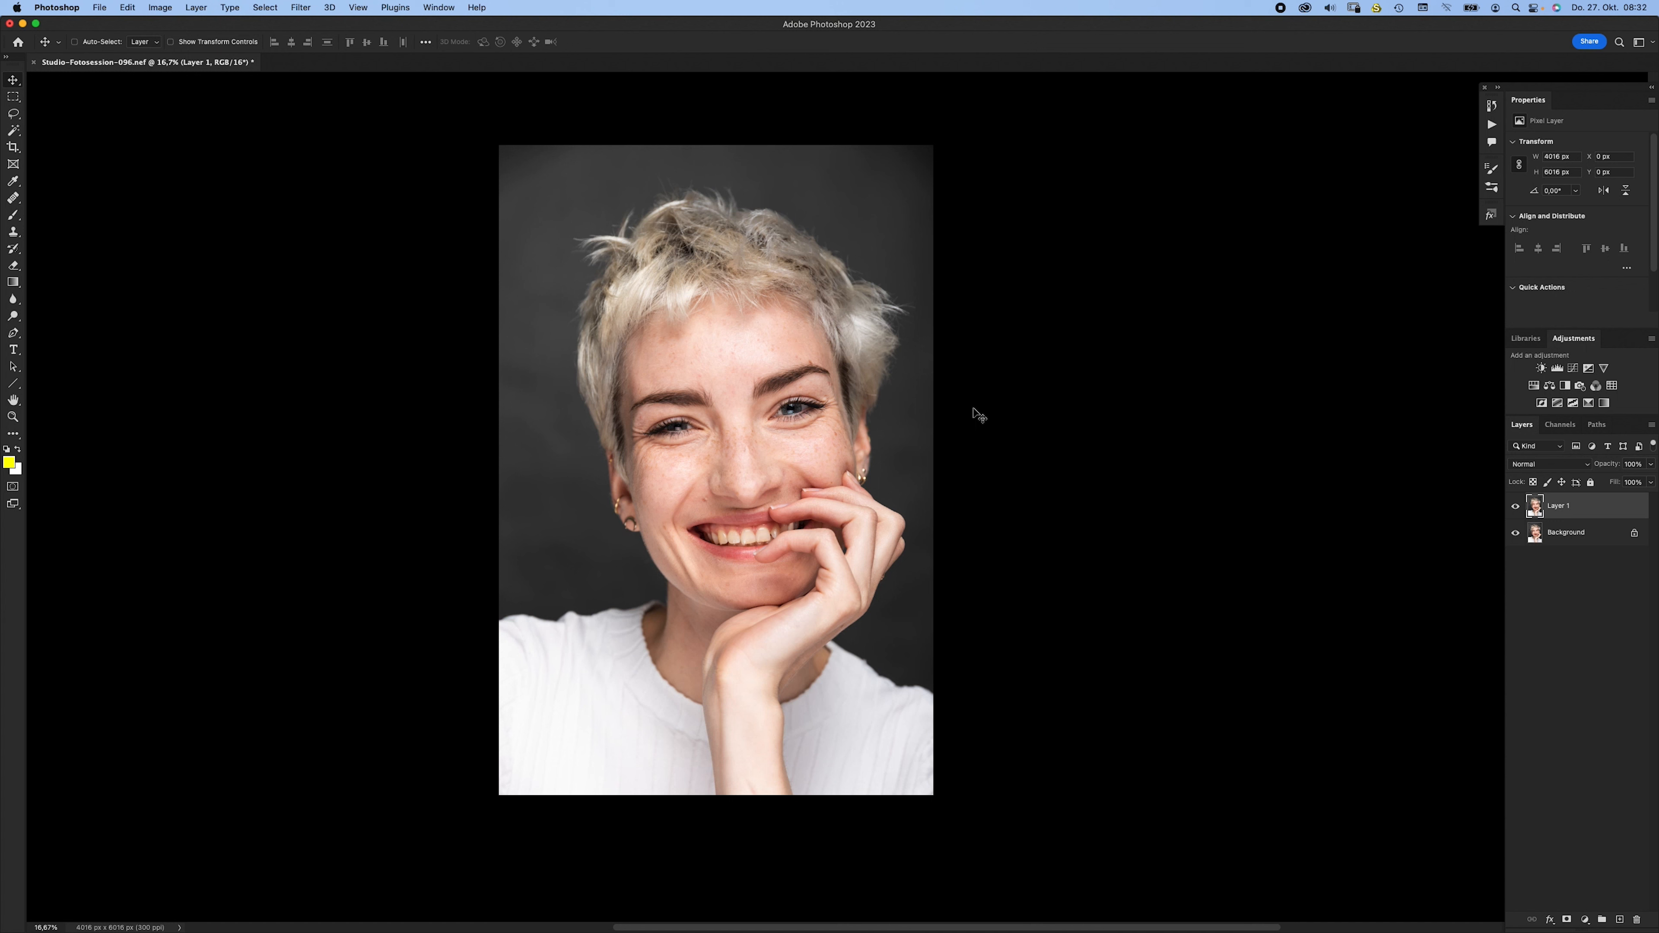
{"action": "right_click", "coordinate": [1015, 422]}
{"action": "left_click", "coordinate": [1045, 470]}
{"action": "left_click_drag", "start_coordinate": [936, 458], "coordinate": [939, 460]}
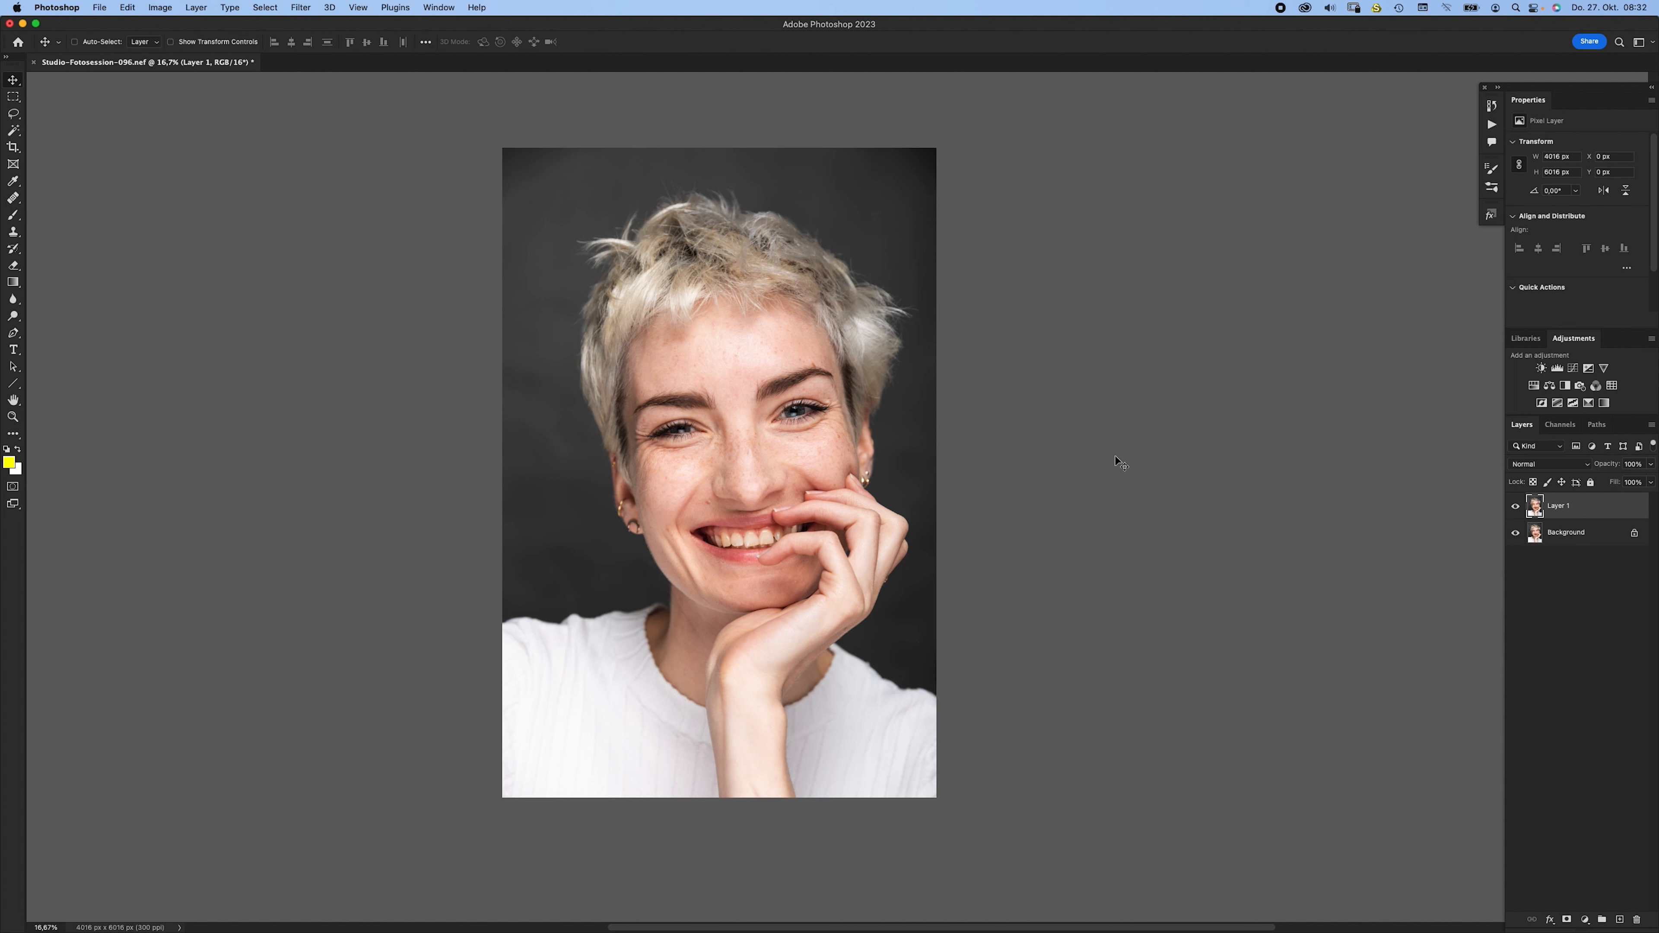
- Use Liquify with brush sizes 850 and 355 to even out the sweater's outline at both shoulders, and compare it with the original
{"action": "key", "text": "shift+super+x"}
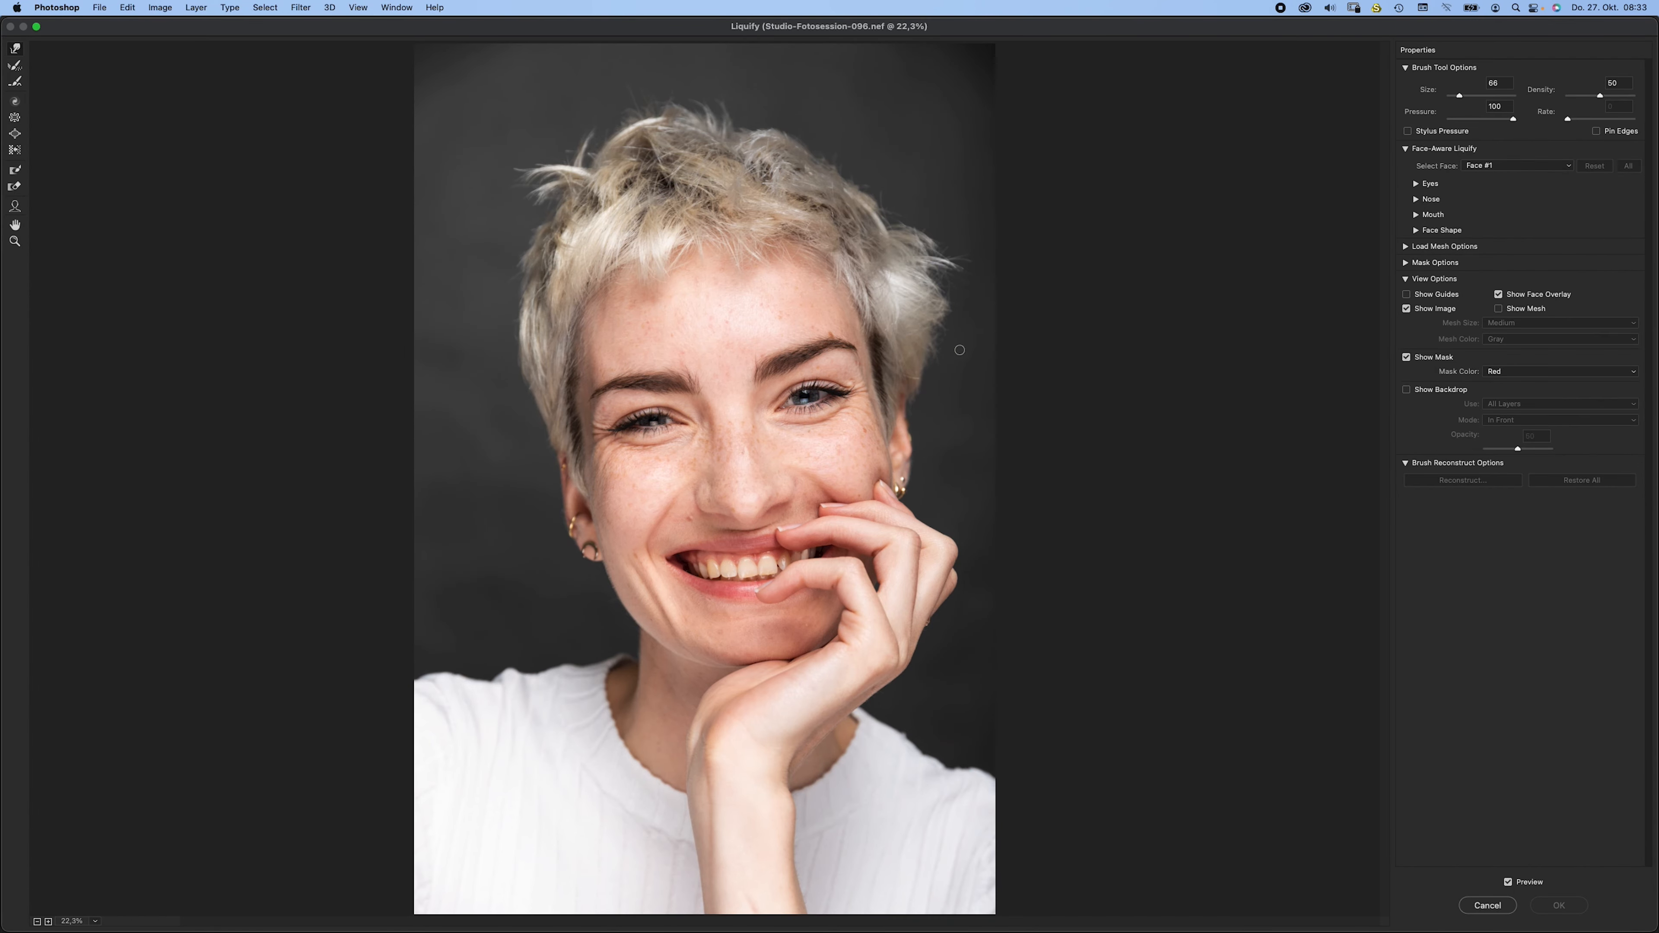
{"action": "mouse_move", "coordinate": [489, 635]}
{"action": "left_mouse_down", "text": "ctrl+alt"}
{"action": "mouse_move", "coordinate": [559, 638]}
{"action": "mouse_move", "coordinate": [508, 667]}
{"action": "mouse_move", "coordinate": [524, 660]}
{"action": "mouse_move", "coordinate": [422, 674]}
{"action": "left_mouse_up", "text": "ctrl+alt"}
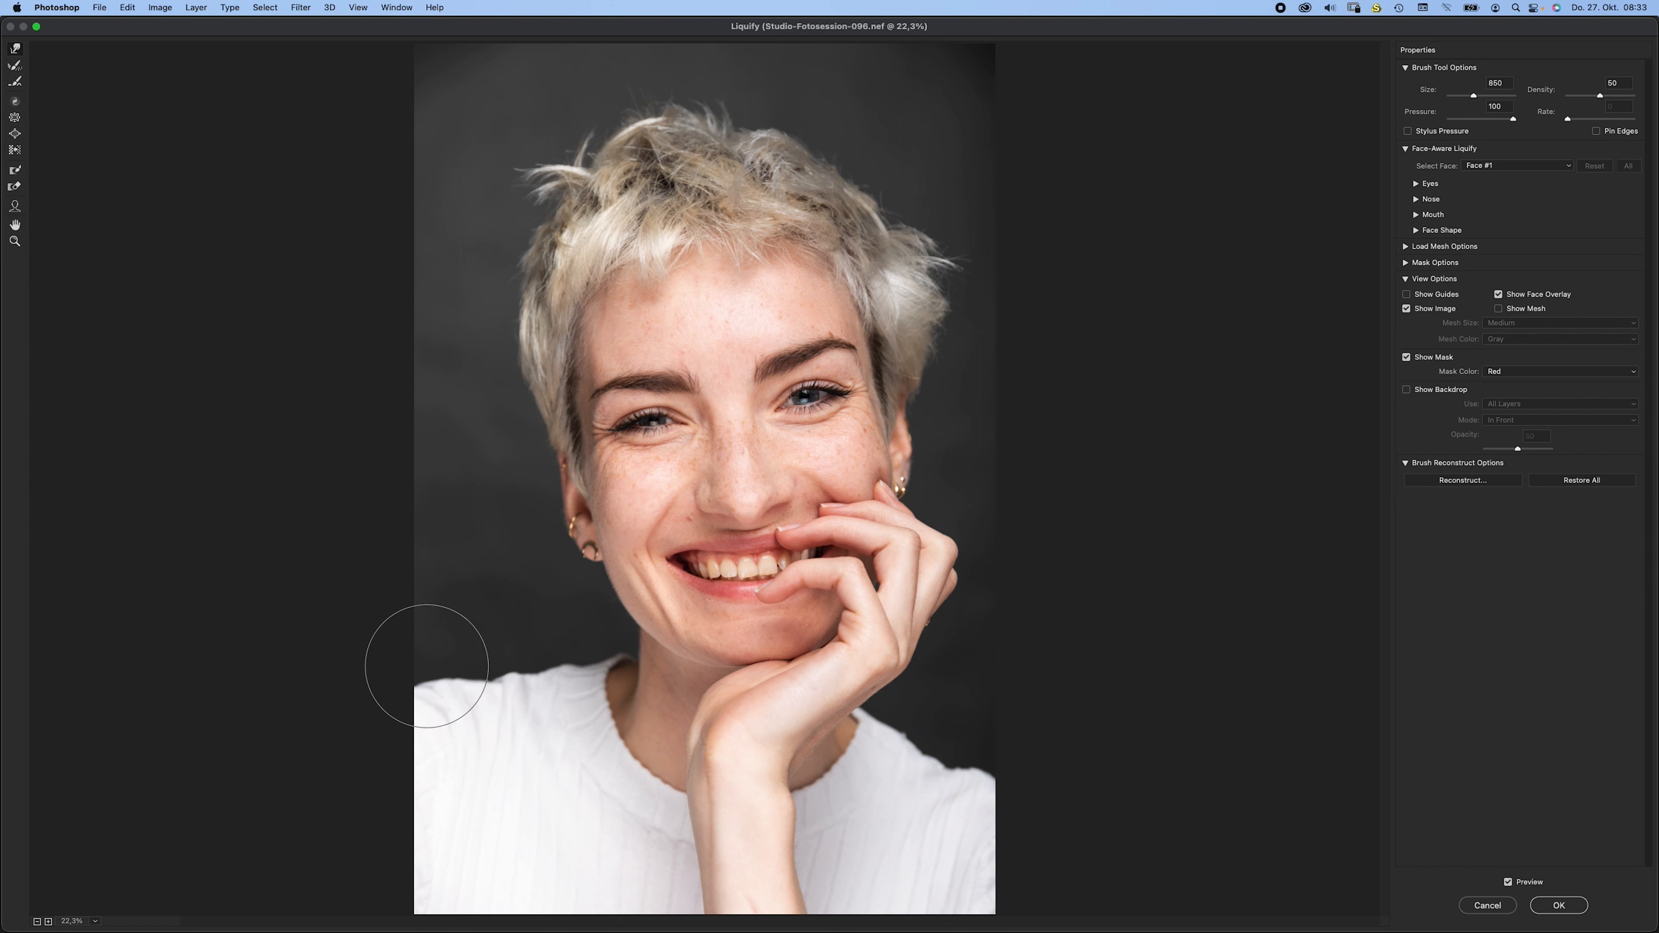
{"action": "left_click_drag", "start_coordinate": [563, 674], "coordinate": [452, 683], "text": "ctrl+alt"}
{"action": "mouse_move", "coordinate": [550, 651]}
{"action": "left_mouse_down"}
{"action": "mouse_move", "coordinate": [591, 653]}
{"action": "mouse_move", "coordinate": [564, 649]}
{"action": "left_mouse_up"}
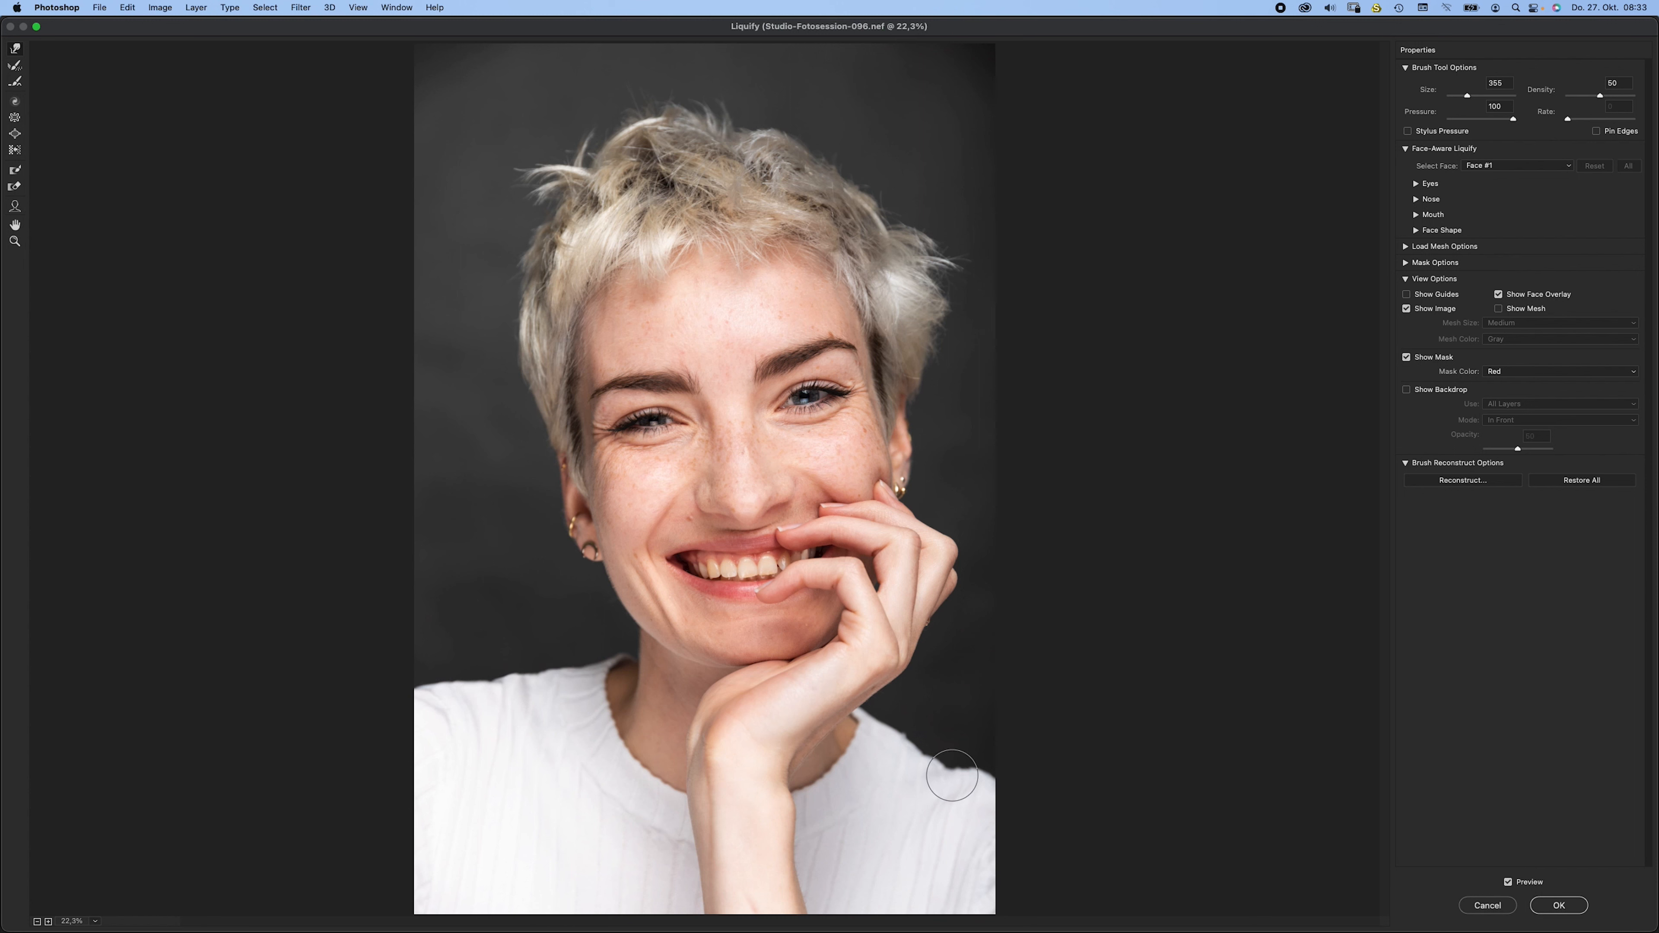
{"action": "left_click_drag", "start_coordinate": [966, 765], "coordinate": [994, 764]}
{"action": "left_click_drag", "start_coordinate": [941, 736], "coordinate": [888, 738]}
{"action": "key", "text": "Return"}
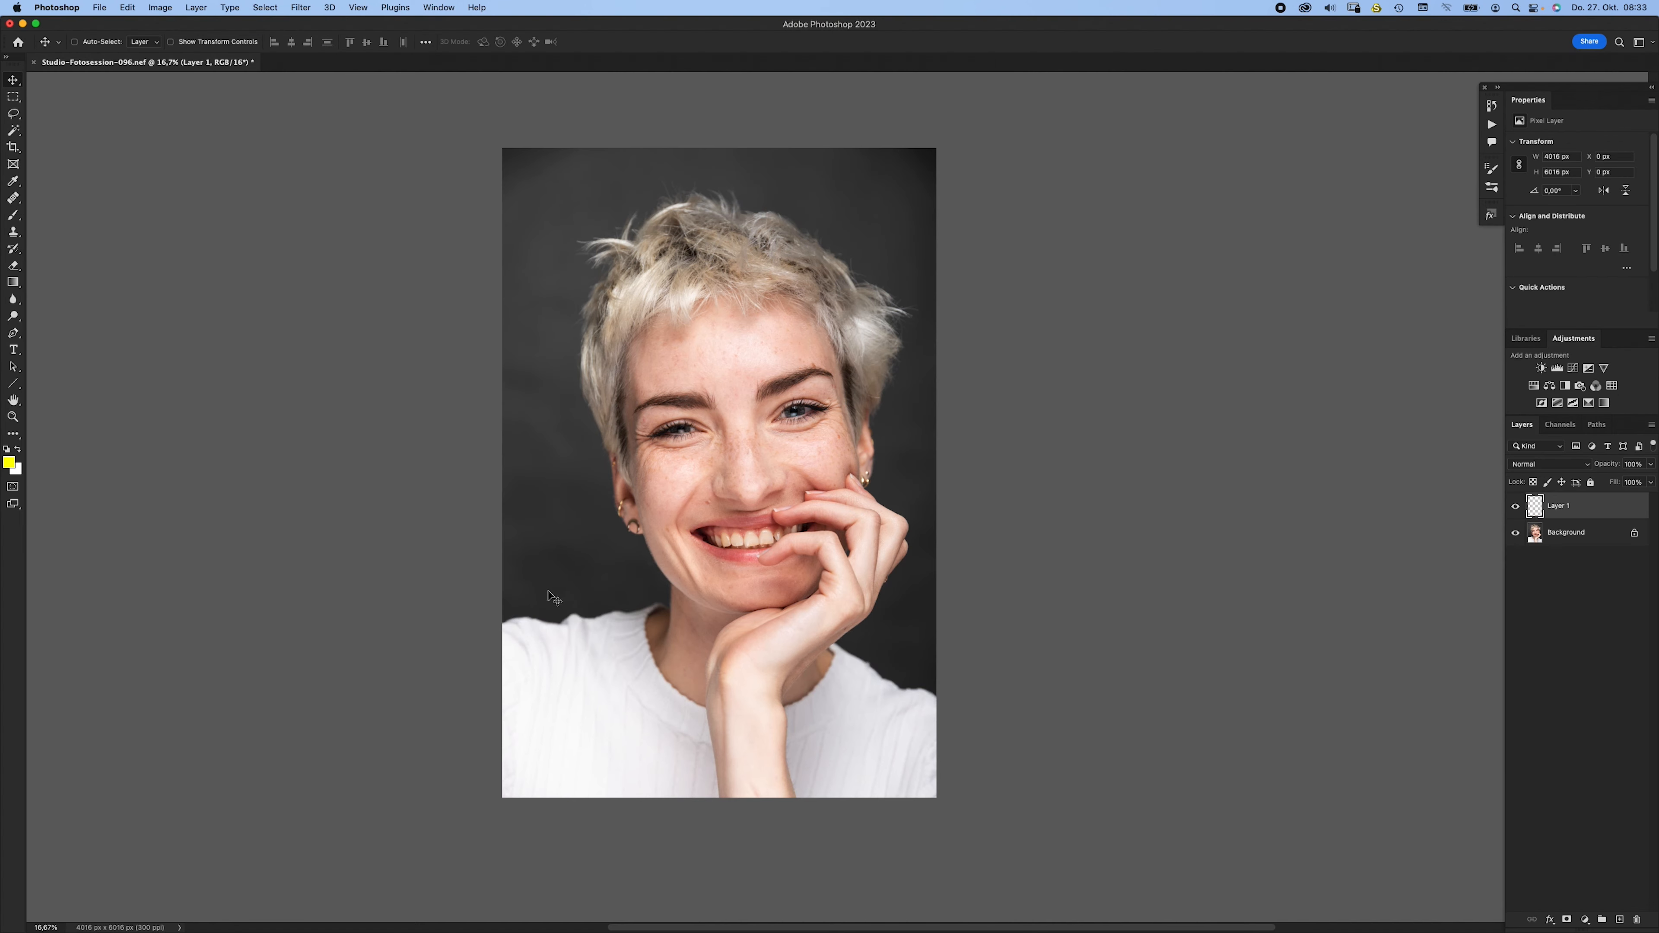
{"action": "left_click", "coordinate": [1516, 507]}
{"action": "left_click", "coordinate": [1517, 508]}
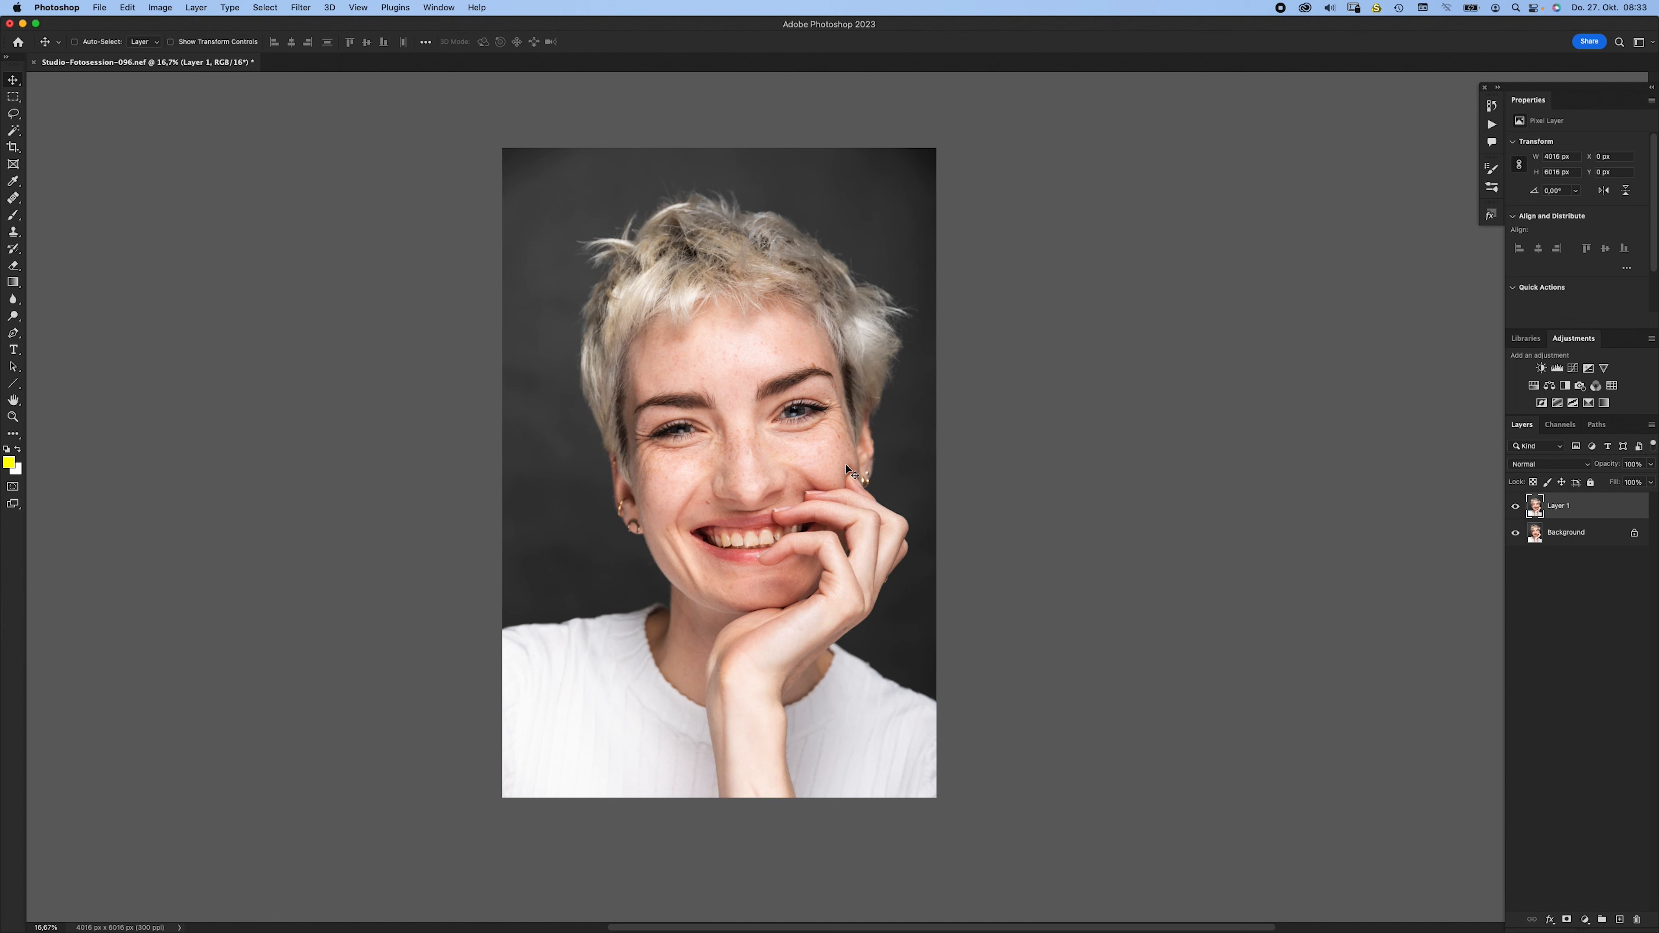
- Examine the hair, facial skin, hand and sweater up close for areas that need retouching
{"action": "scroll", "coordinate": [843, 504], "scroll_direction": "right", "scroll_amount": 2}
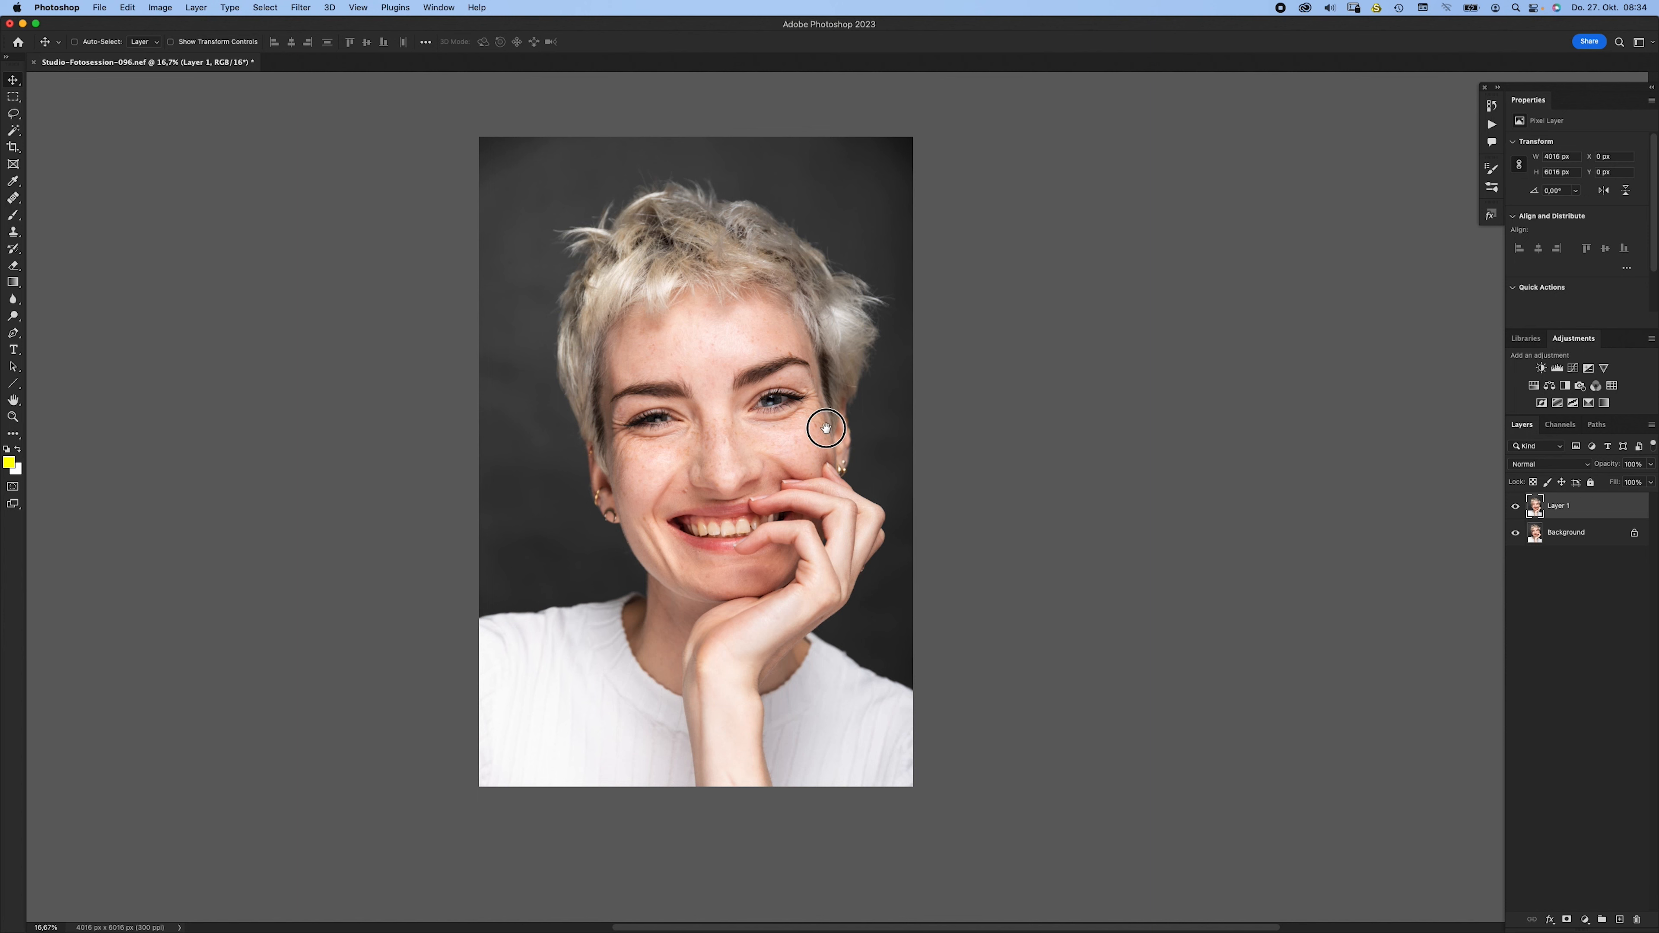
{"action": "scroll", "coordinate": [822, 426], "scroll_direction": "down", "scroll_amount": 1}
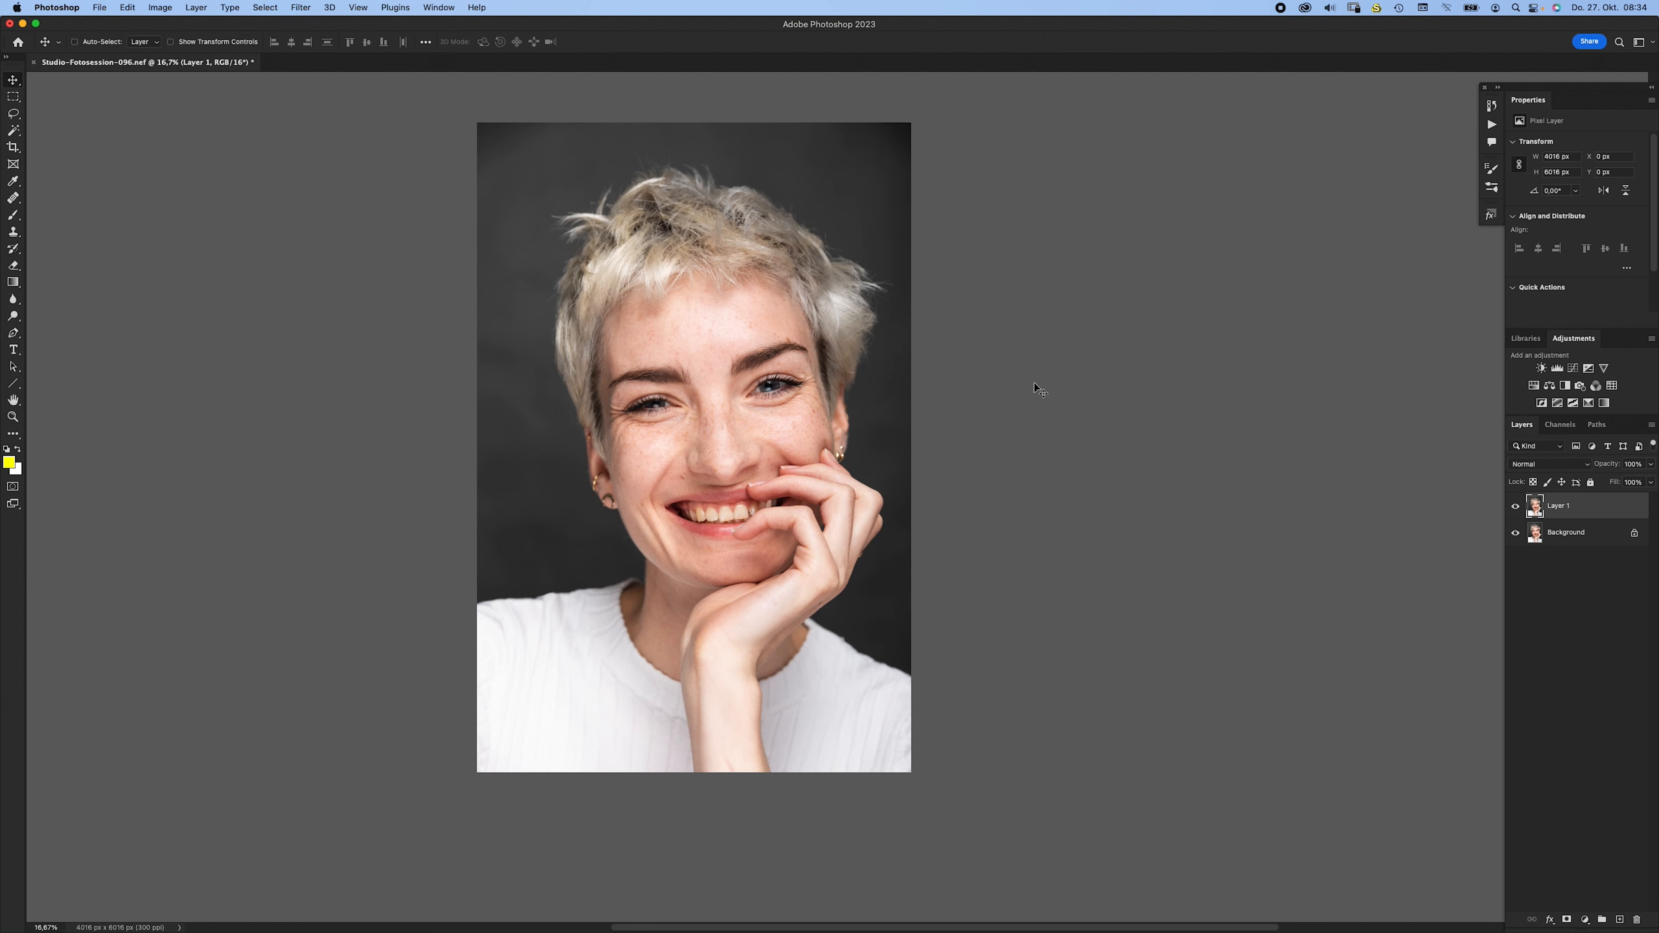
{"action": "left_click_drag", "start_coordinate": [876, 142], "coordinate": [929, 177]}
{"action": "left_click_drag", "start_coordinate": [671, 283], "coordinate": [858, 361]}
{"action": "scroll", "coordinate": [858, 362], "scroll_direction": "left", "scroll_amount": 5}
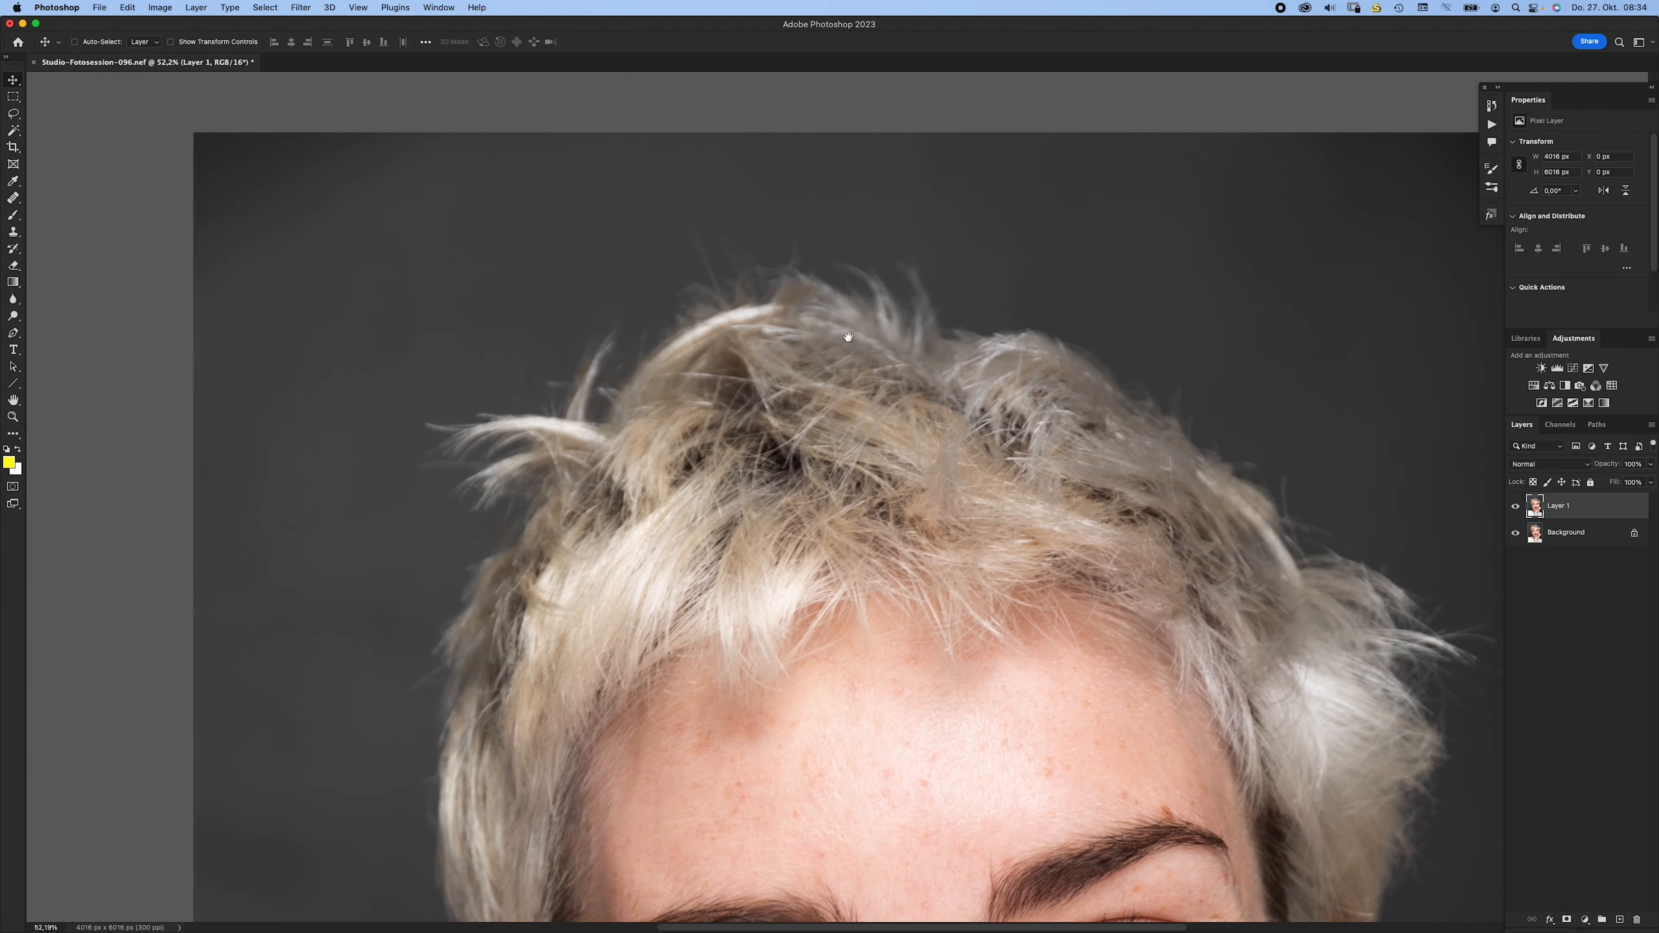
{"action": "scroll", "coordinate": [764, 393], "scroll_direction": "down", "scroll_amount": 6}
{"action": "left_click_drag", "start_coordinate": [738, 475], "coordinate": [648, 497]}
{"action": "left_click_drag", "start_coordinate": [885, 494], "coordinate": [676, 472]}
{"action": "scroll", "coordinate": [676, 470], "scroll_direction": "right", "scroll_amount": 5}
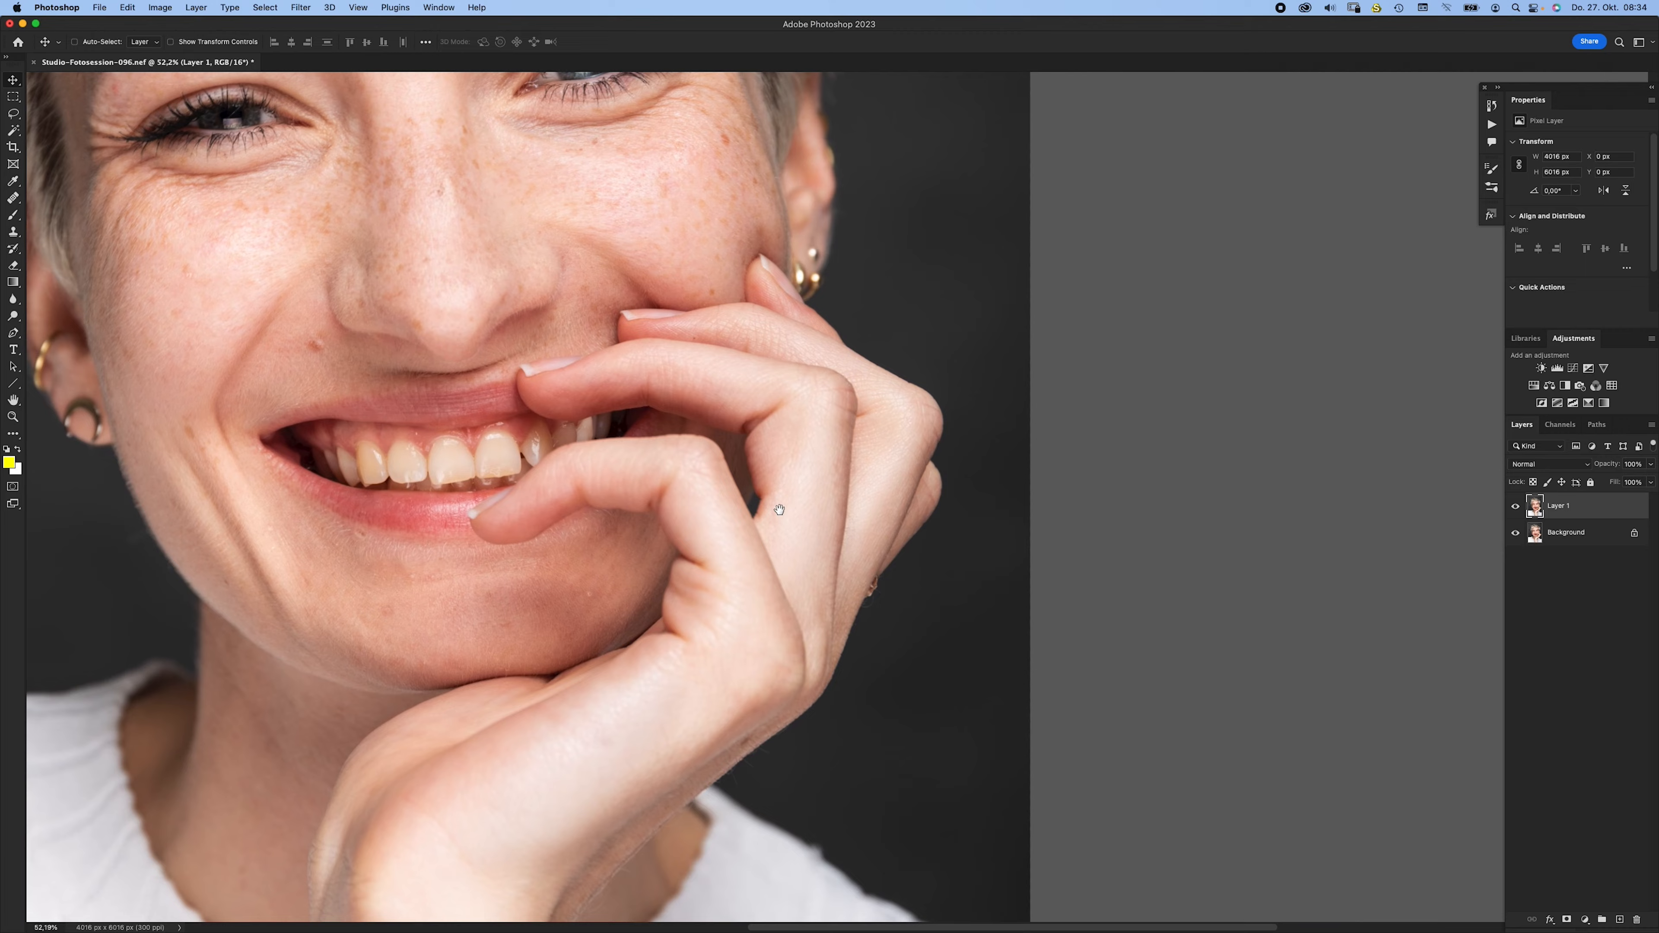
{"action": "scroll", "coordinate": [821, 483], "scroll_direction": "down", "scroll_amount": 3}
{"action": "scroll", "coordinate": [767, 397], "scroll_direction": "up", "scroll_amount": 15}
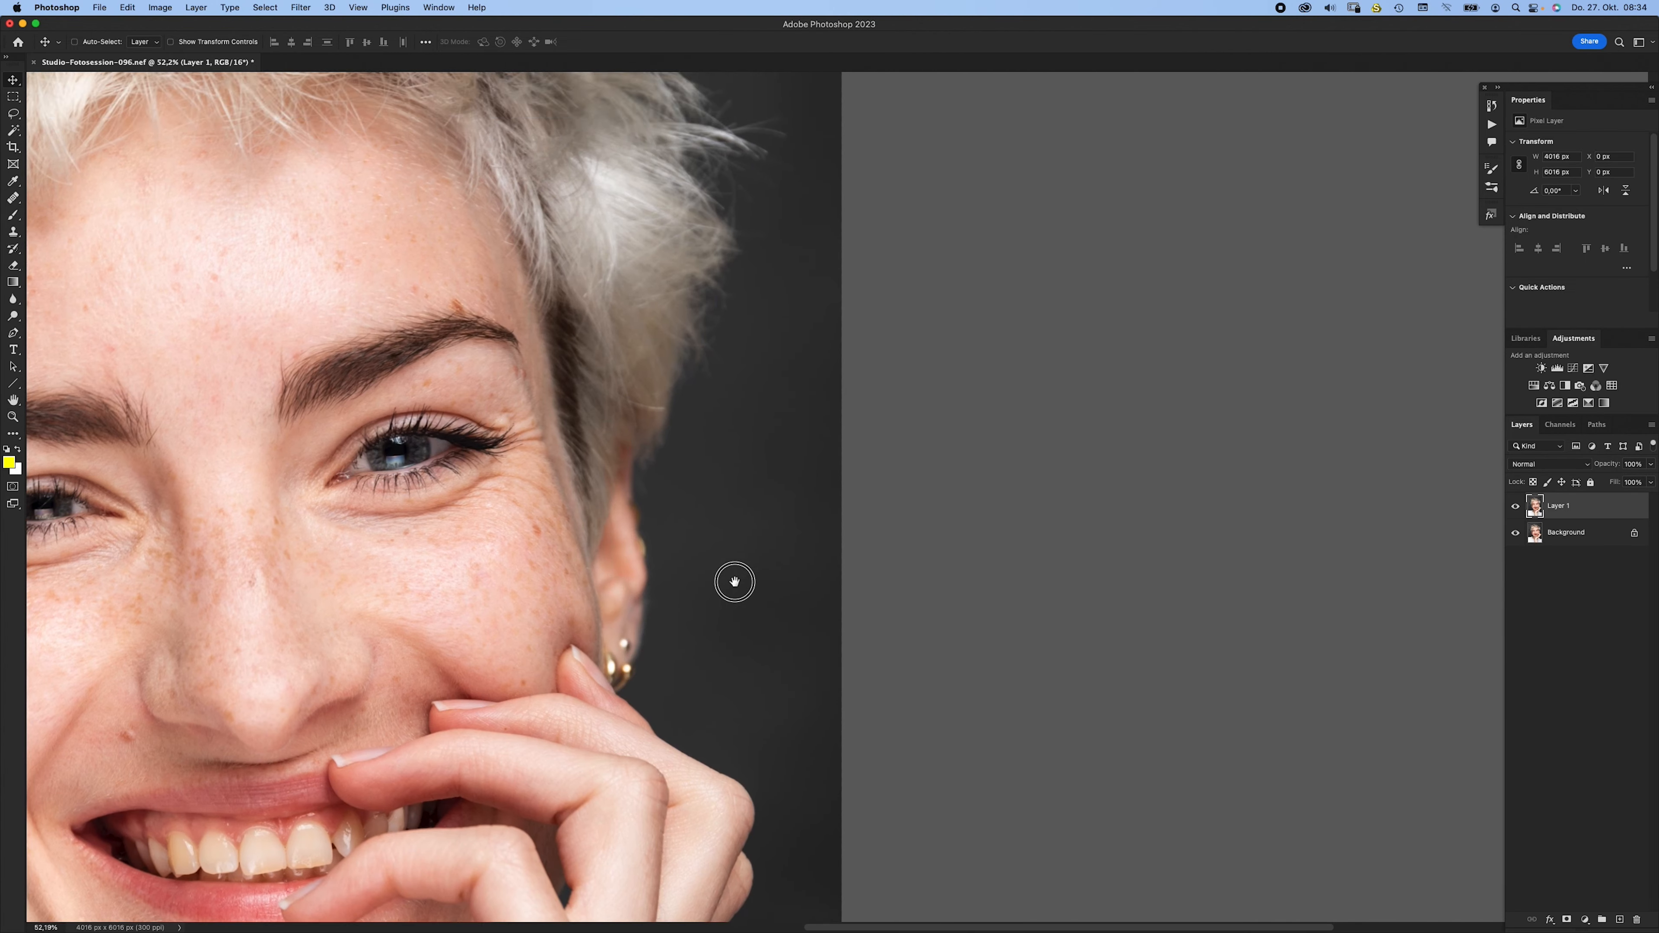
{"action": "scroll", "coordinate": [996, 489], "scroll_direction": "left", "scroll_amount": 5}
{"action": "scroll", "coordinate": [989, 560], "scroll_direction": "down", "scroll_amount": 10}
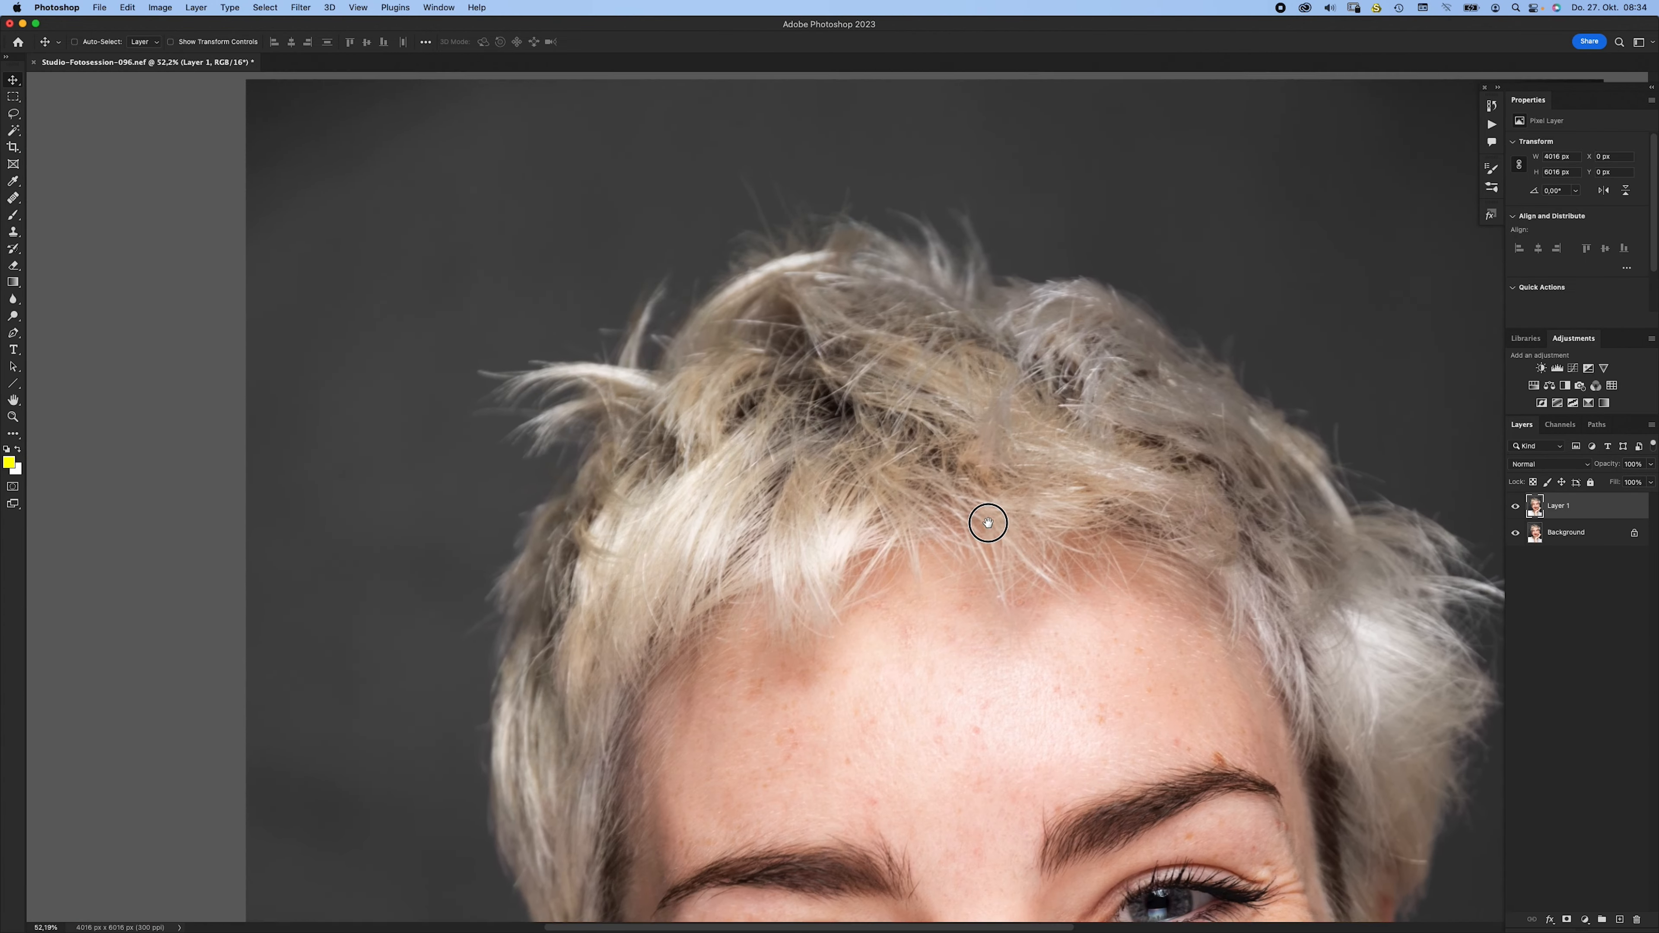
{"action": "scroll", "coordinate": [912, 307], "scroll_direction": "down", "scroll_amount": 8}
{"action": "scroll", "coordinate": [911, 306], "scroll_direction": "right", "scroll_amount": 10}
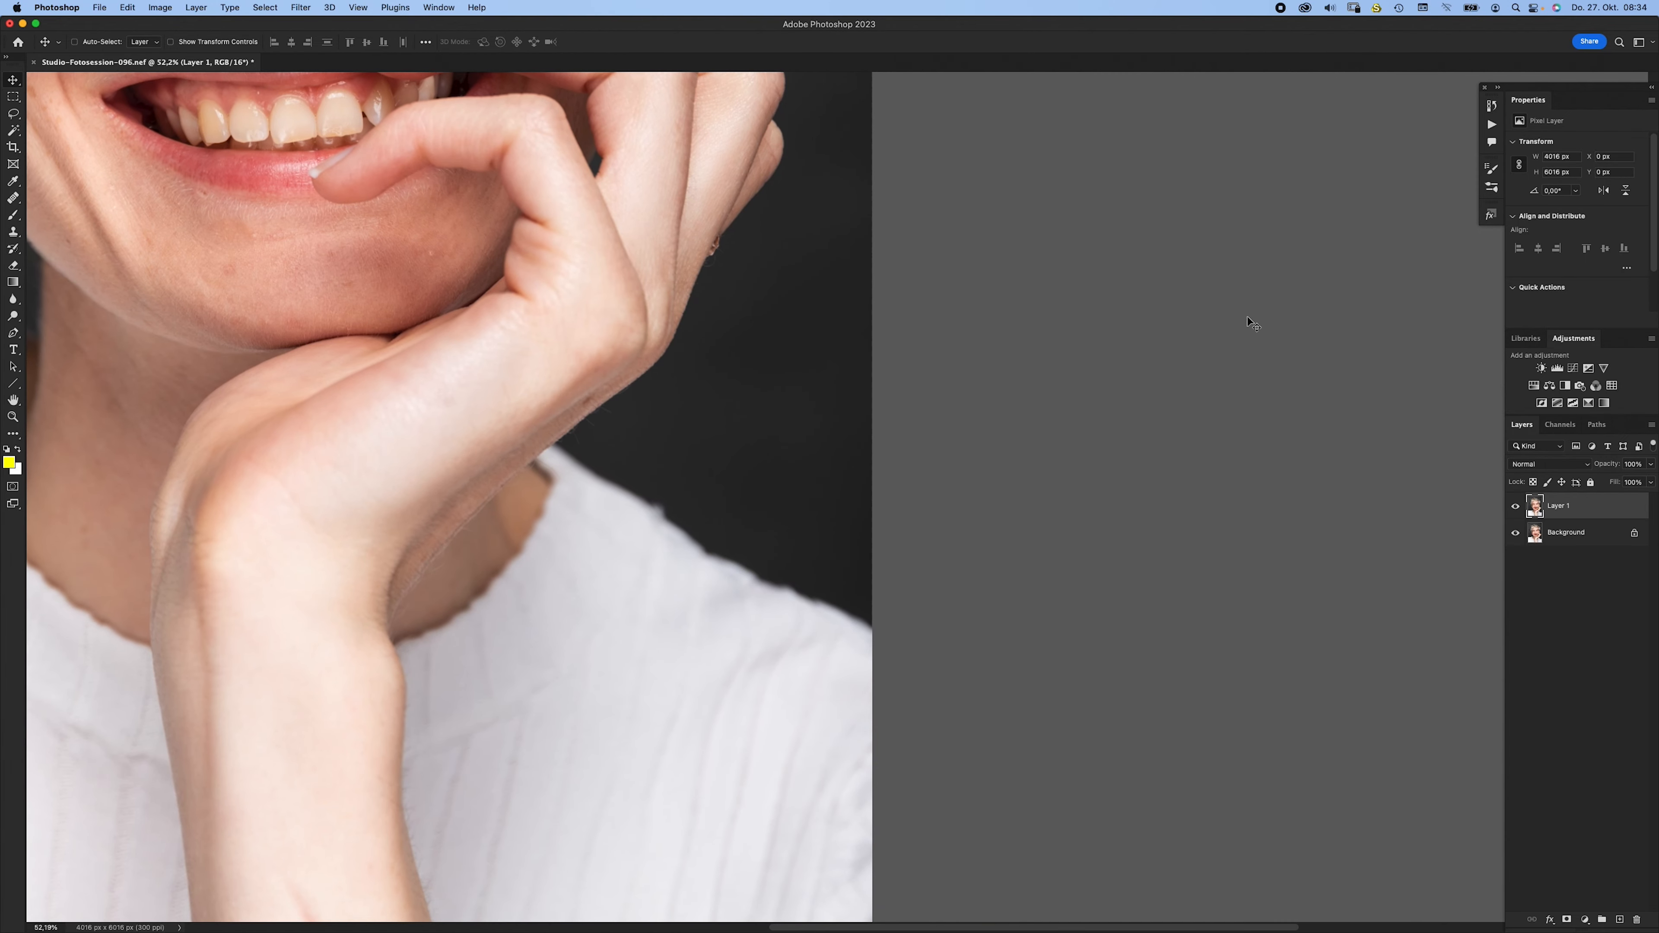
- Activate the Healing Brush Tool and enlarge its brush for retouching the skin
{"action": "key", "text": "j"}
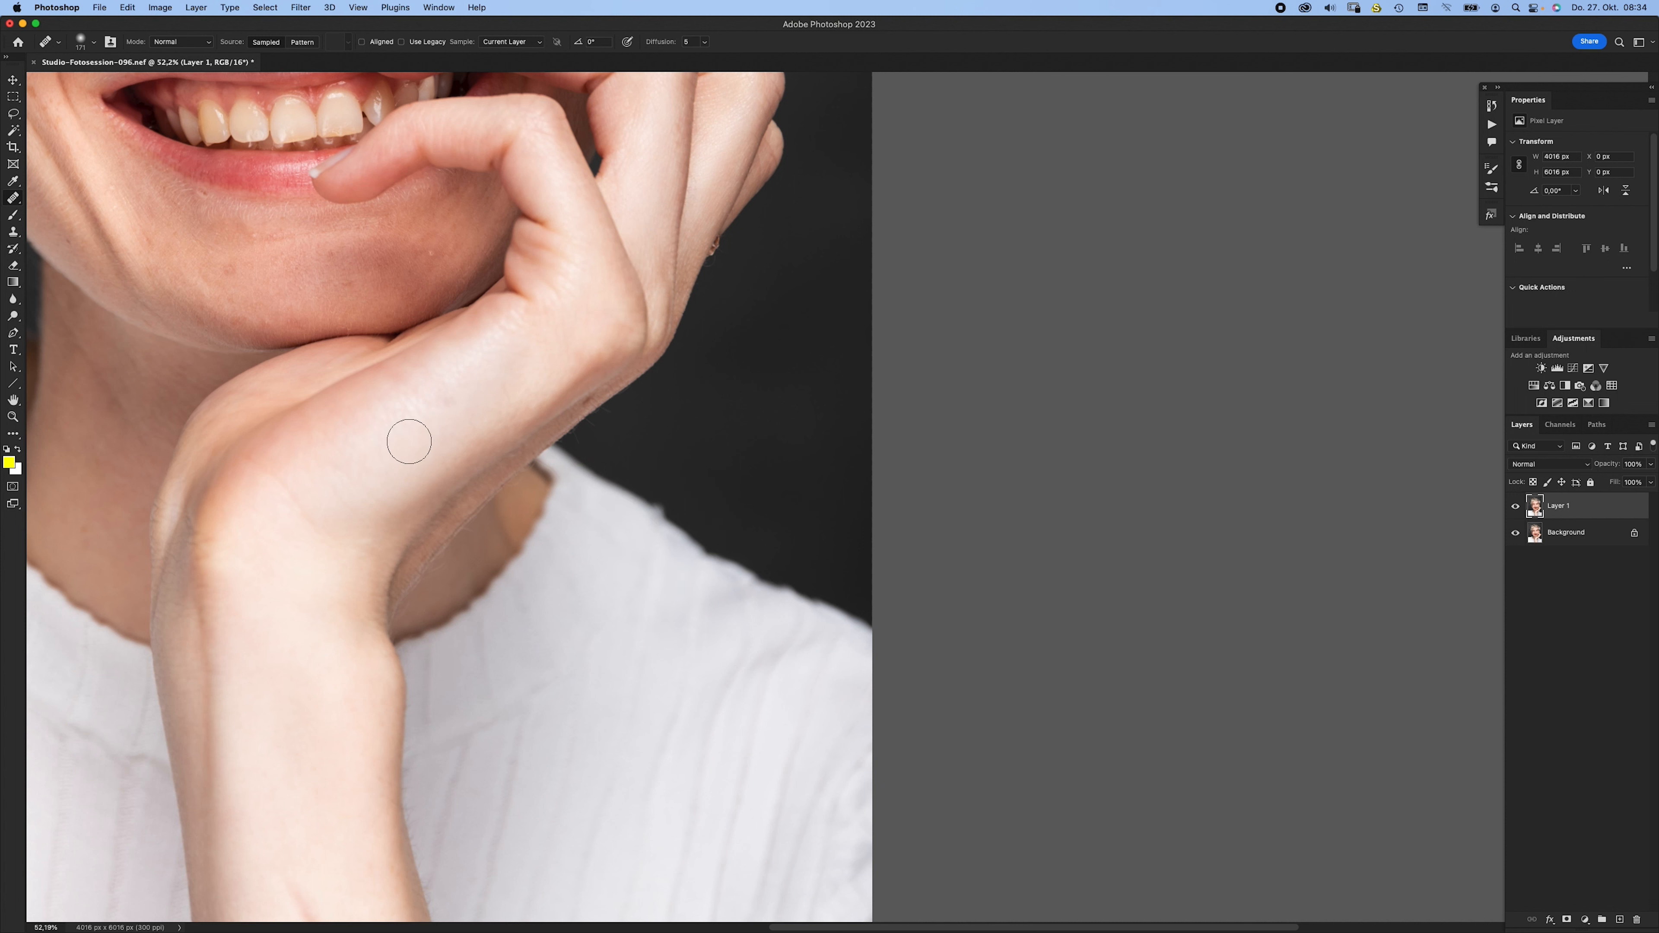
{"action": "right_click", "coordinate": [18, 200]}
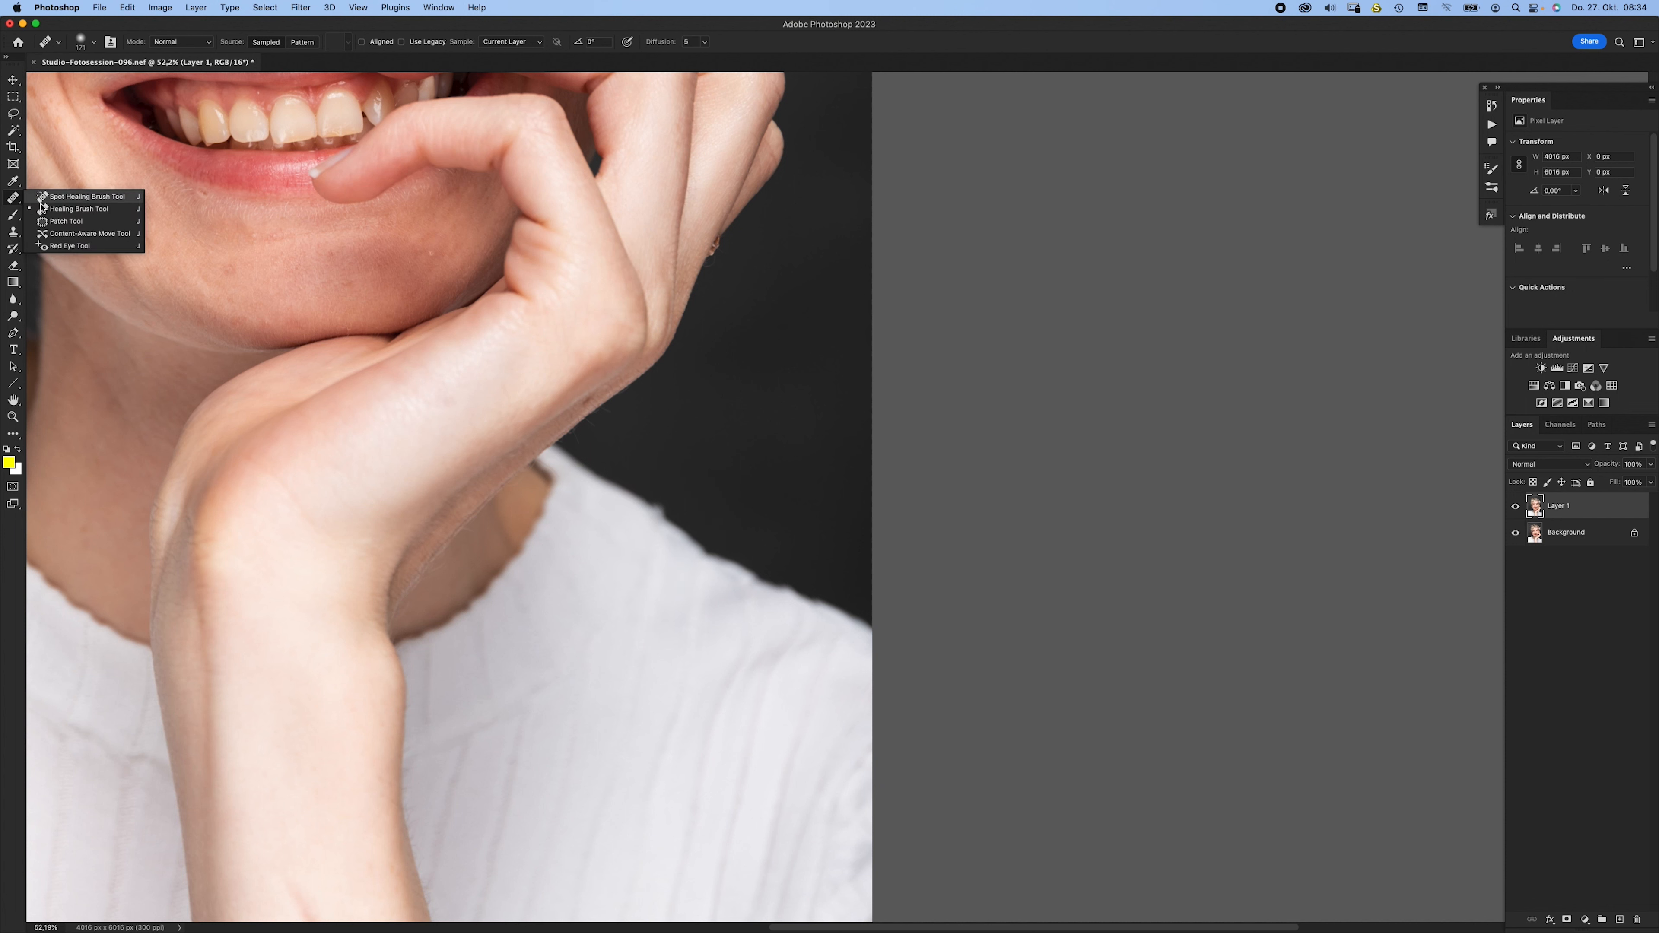
{"action": "left_click_drag", "start_coordinate": [660, 517], "coordinate": [687, 516], "text": "ctrl+alt"}
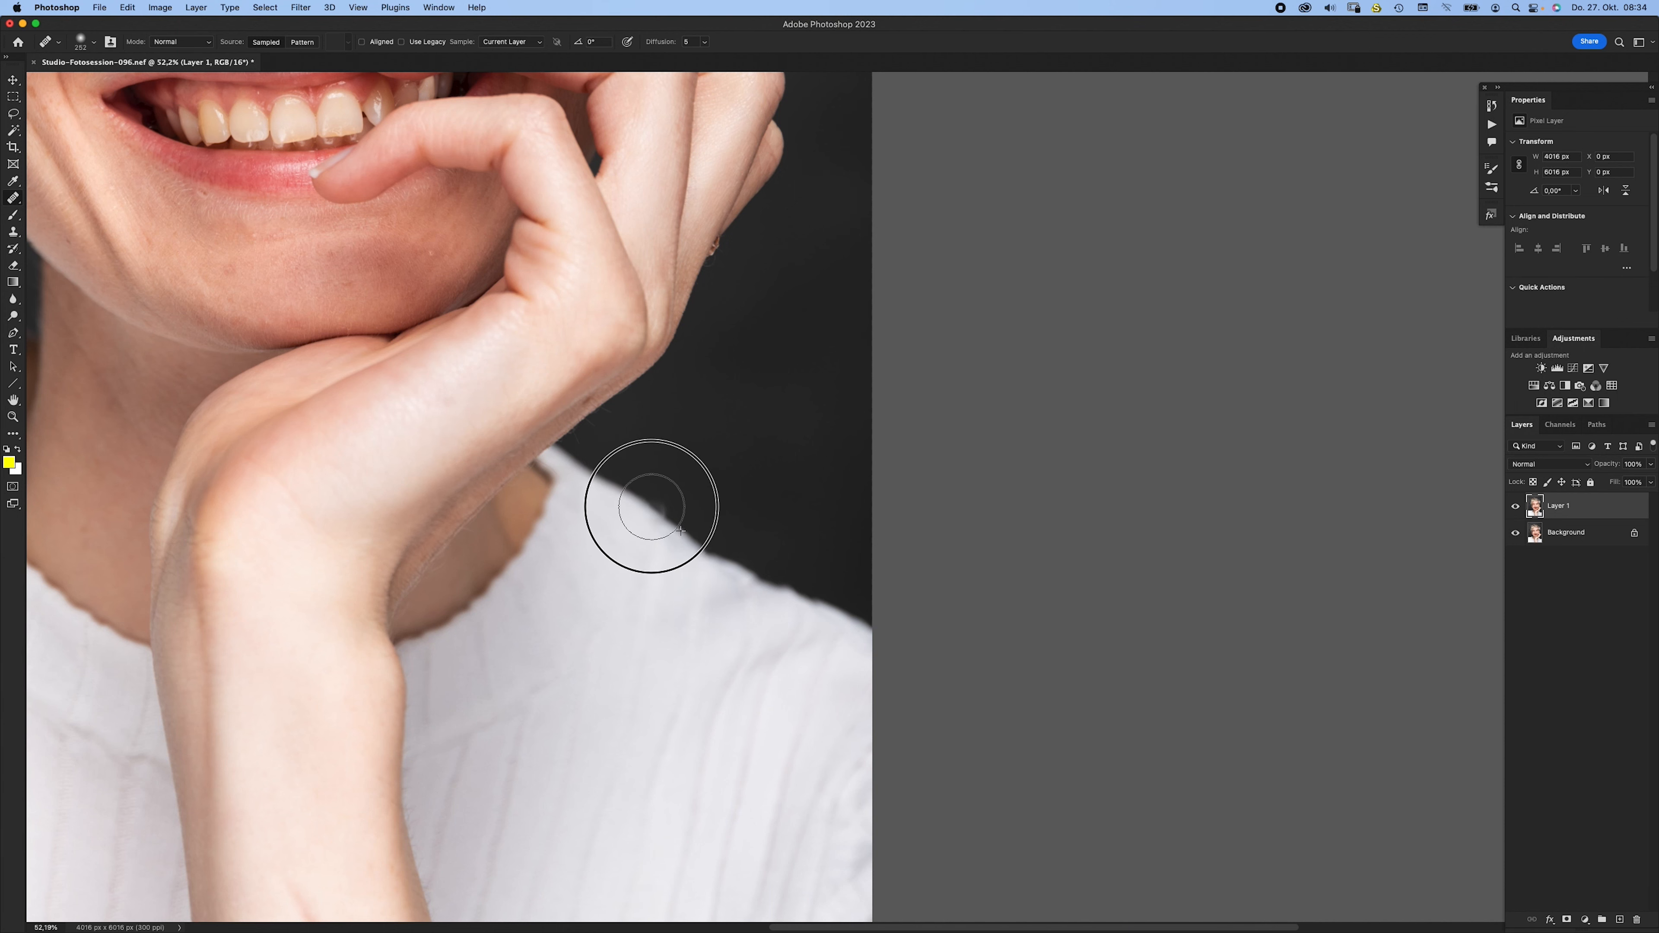
- Examine the sweater, hand, face, mouth and chin at several magnifications for blemishes that need healing
{"action": "left_click_drag", "start_coordinate": [483, 599], "coordinate": [668, 671]}
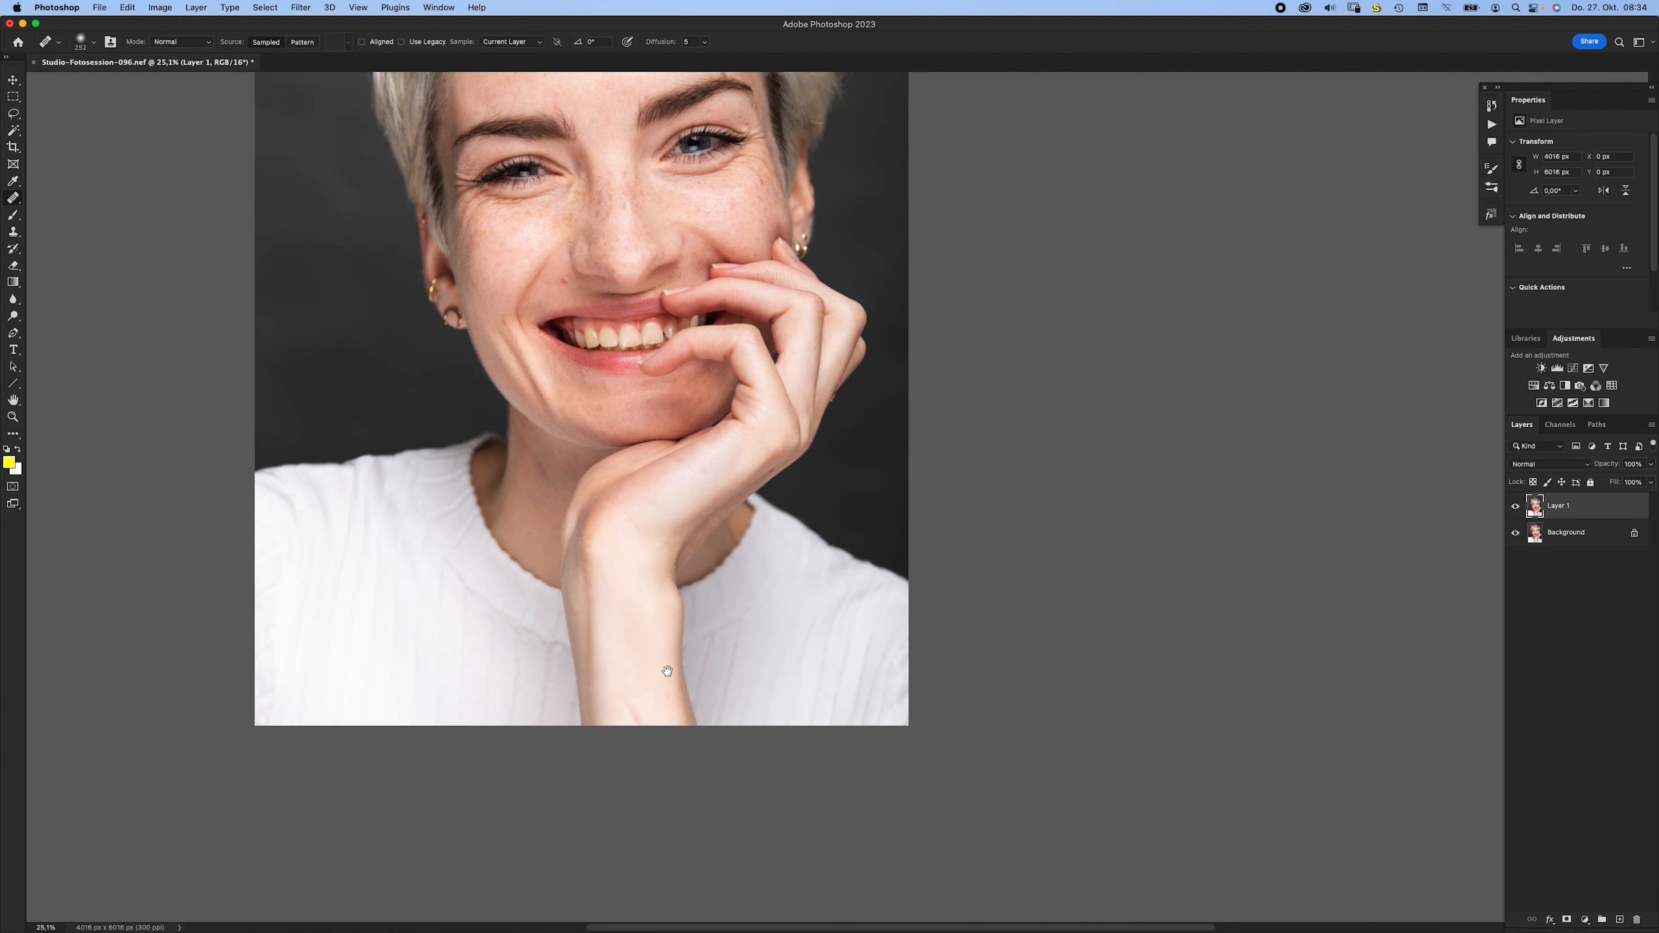
{"action": "left_click_drag", "start_coordinate": [621, 607], "coordinate": [663, 667]}
{"action": "left_click_drag", "start_coordinate": [700, 422], "coordinate": [670, 507]}
{"action": "left_click_drag", "start_coordinate": [559, 245], "coordinate": [650, 535]}
{"action": "scroll", "coordinate": [650, 535], "scroll_direction": "down", "scroll_amount": 3}
{"action": "scroll", "coordinate": [678, 482], "scroll_direction": "up", "scroll_amount": 6}
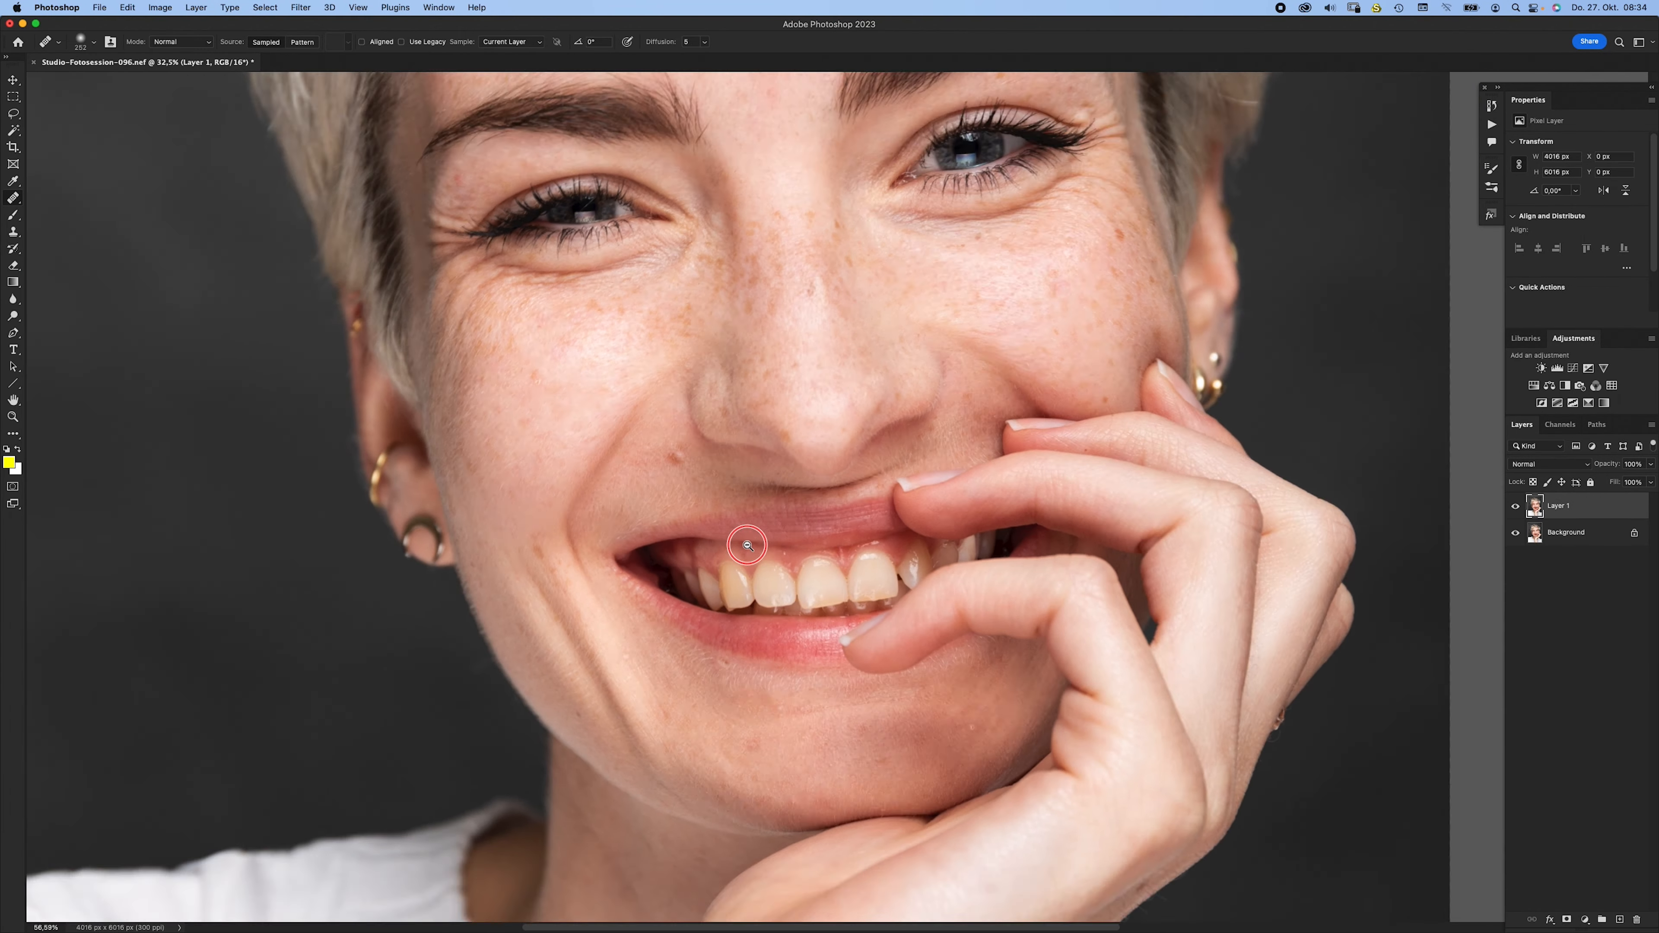
{"action": "left_click_drag", "start_coordinate": [727, 612], "coordinate": [653, 474]}
{"action": "left_click_drag", "start_coordinate": [659, 579], "coordinate": [624, 581], "text": "super"}
{"action": "scroll", "coordinate": [673, 536], "scroll_direction": "left", "scroll_amount": 3}
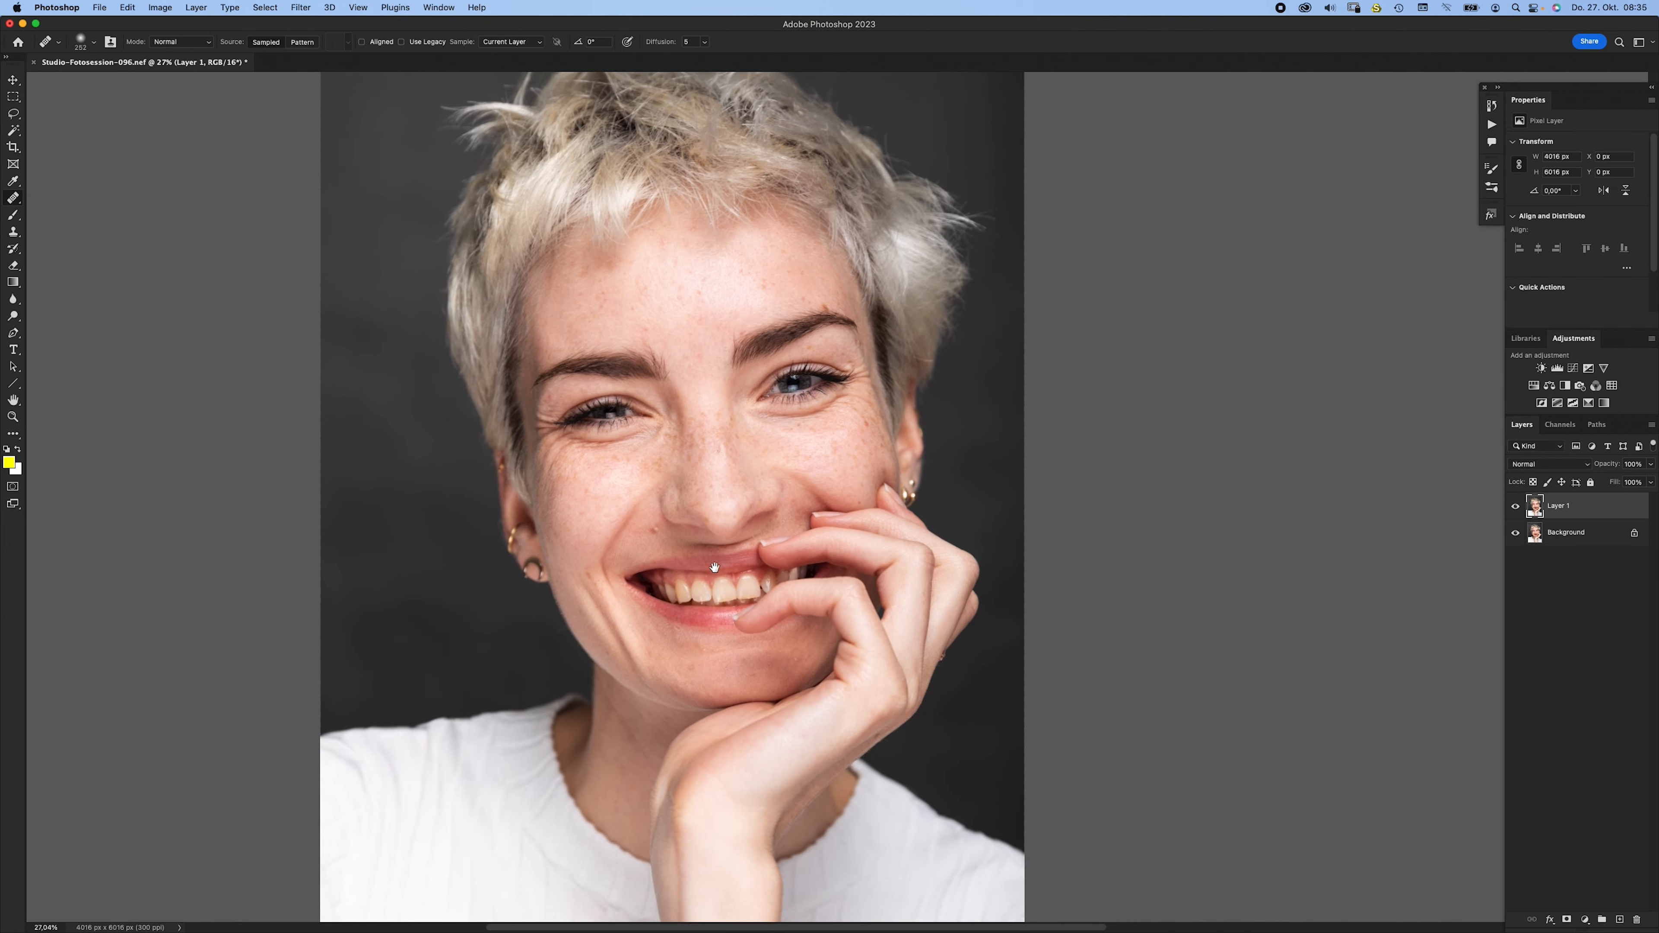
{"action": "scroll", "coordinate": [713, 555], "scroll_direction": "down", "scroll_amount": 2}
{"action": "scroll", "coordinate": [689, 548], "scroll_direction": "up", "scroll_amount": 8}
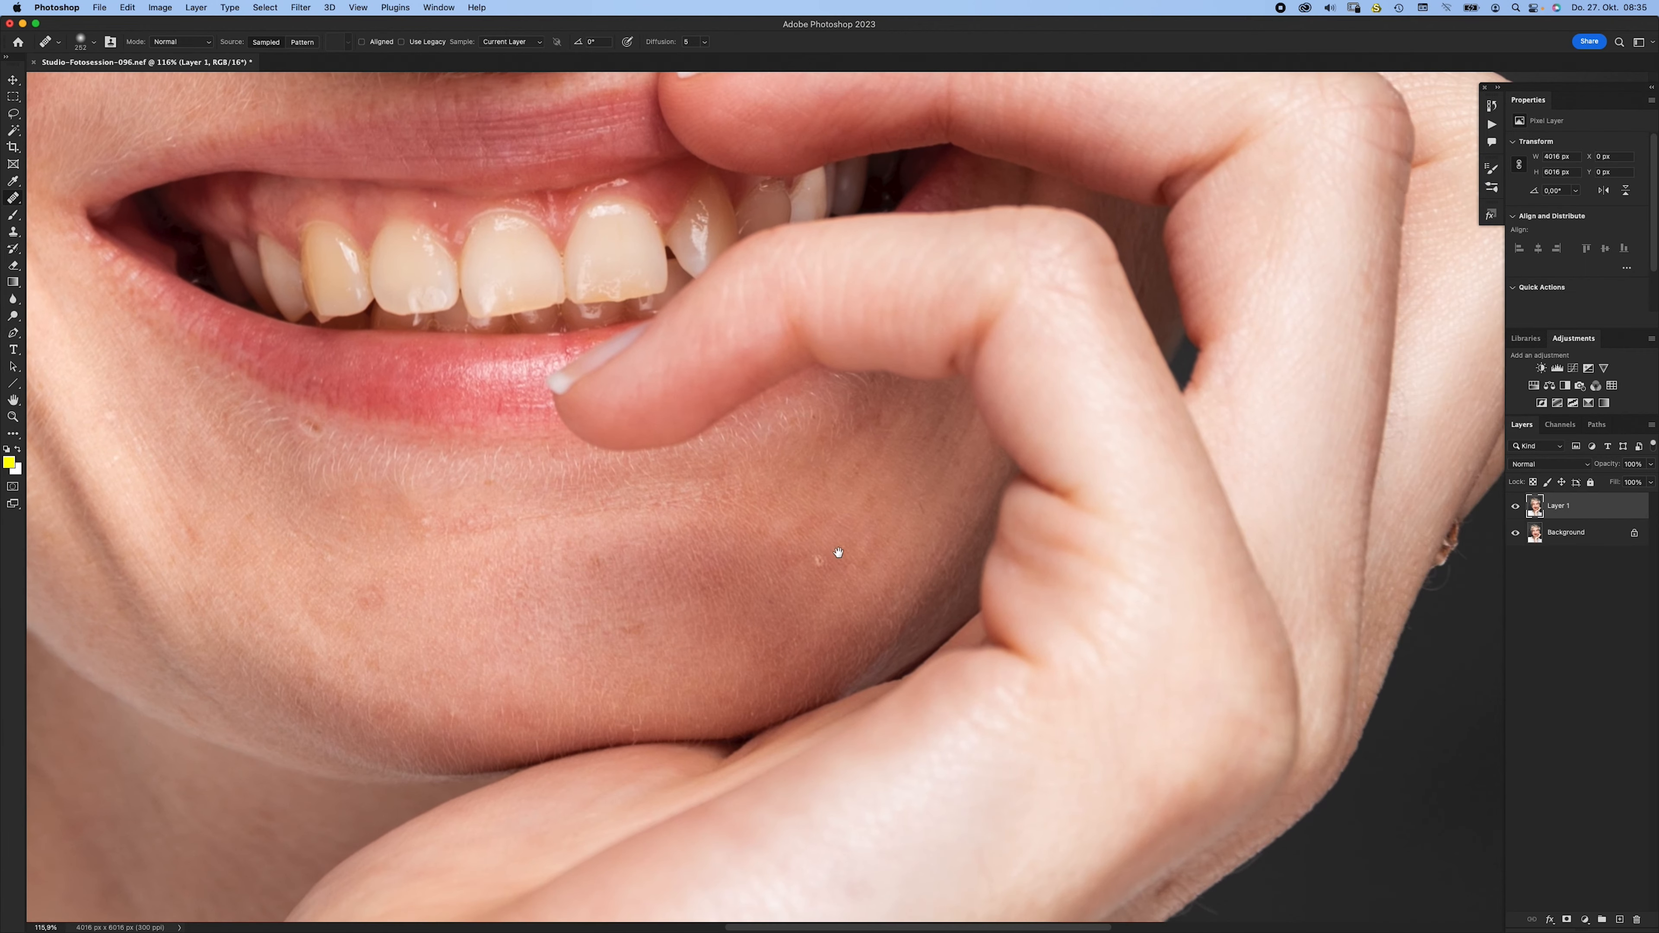
- Heal the small blemishes on the chin below the lower lip with a smaller Healing Brush and sampled clean skin
{"action": "mouse_move", "coordinate": [837, 544]}
{"action": "left_mouse_down", "text": "ctrl+alt"}
{"action": "mouse_move", "coordinate": [759, 524]}
{"action": "mouse_move", "coordinate": [787, 575]}
{"action": "left_mouse_up", "text": "ctrl+alt"}
{"action": "left_click", "coordinate": [812, 695], "text": "alt"}
{"action": "left_click_drag", "start_coordinate": [800, 570], "coordinate": [1071, 461]}
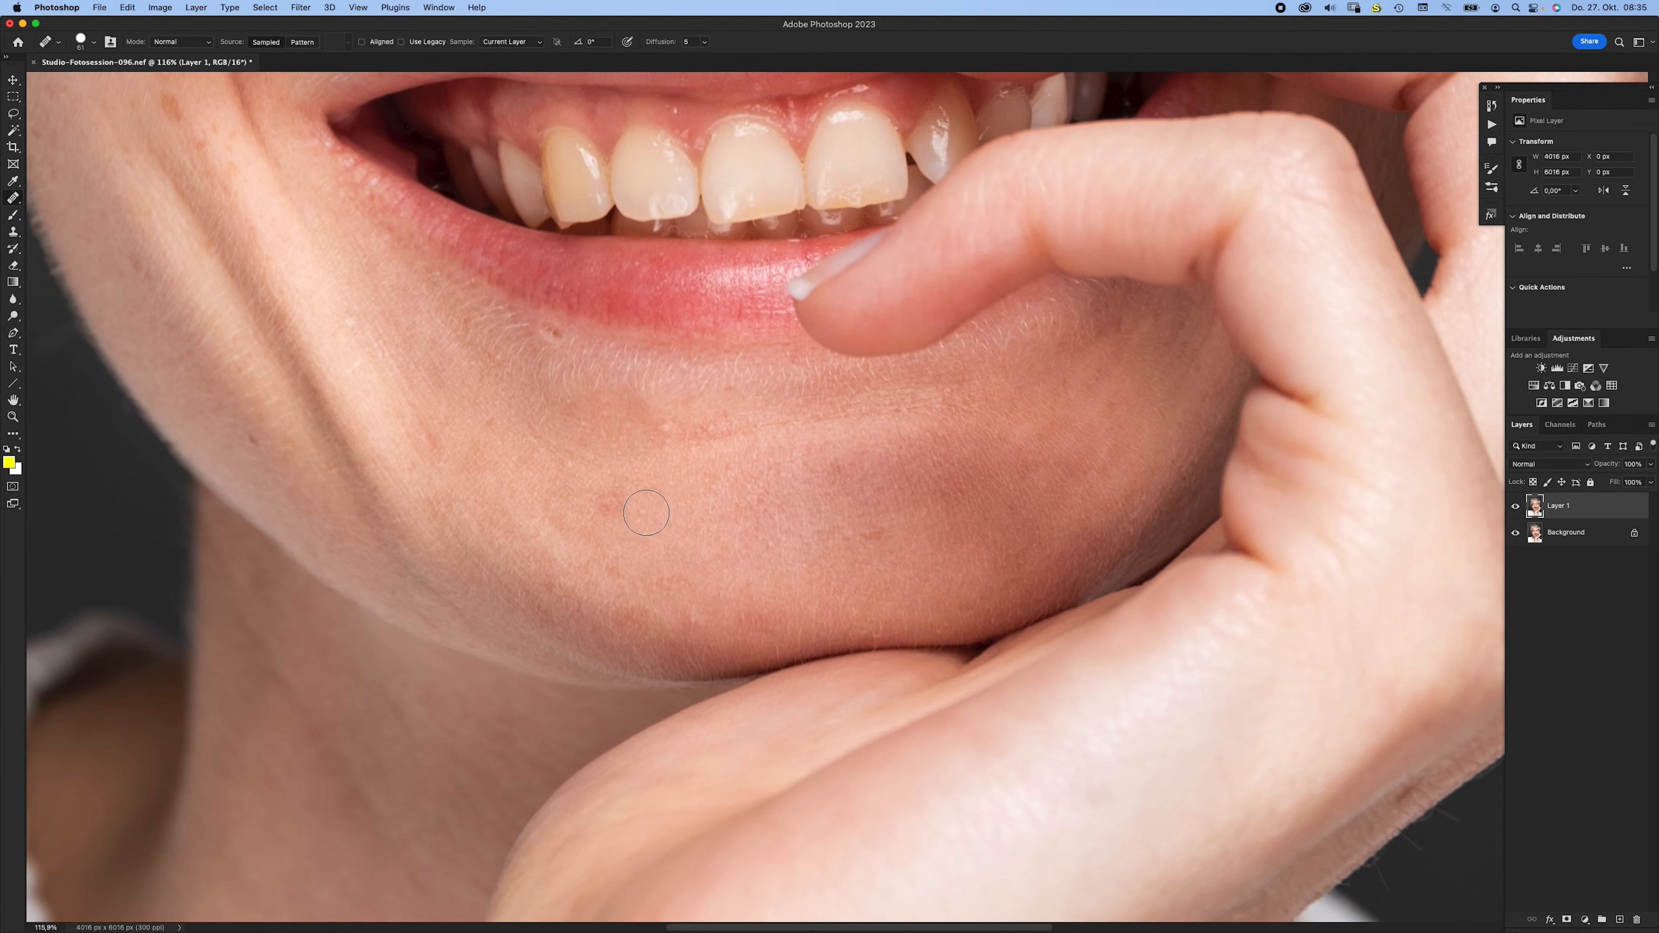
{"action": "left_click", "coordinate": [663, 485]}
{"action": "left_click", "coordinate": [647, 424], "text": "alt"}
{"action": "left_click", "coordinate": [666, 429]}
{"action": "left_click", "coordinate": [659, 424], "text": "alt"}
{"action": "left_click_drag", "start_coordinate": [711, 423], "coordinate": [706, 429]}
- Heal the small bump just under the lower lip and the spots on the lower cheek beside it
{"action": "left_click", "coordinate": [595, 352], "text": "alt"}
{"action": "left_click", "coordinate": [555, 334]}
{"action": "left_click_drag", "start_coordinate": [435, 352], "coordinate": [556, 460]}
{"action": "left_click", "coordinate": [489, 456], "text": "alt"}
{"action": "left_click", "coordinate": [475, 431]}
{"action": "left_click_drag", "start_coordinate": [540, 519], "coordinate": [538, 517]}
{"action": "scroll", "coordinate": [533, 487], "scroll_direction": "down", "scroll_amount": 5}
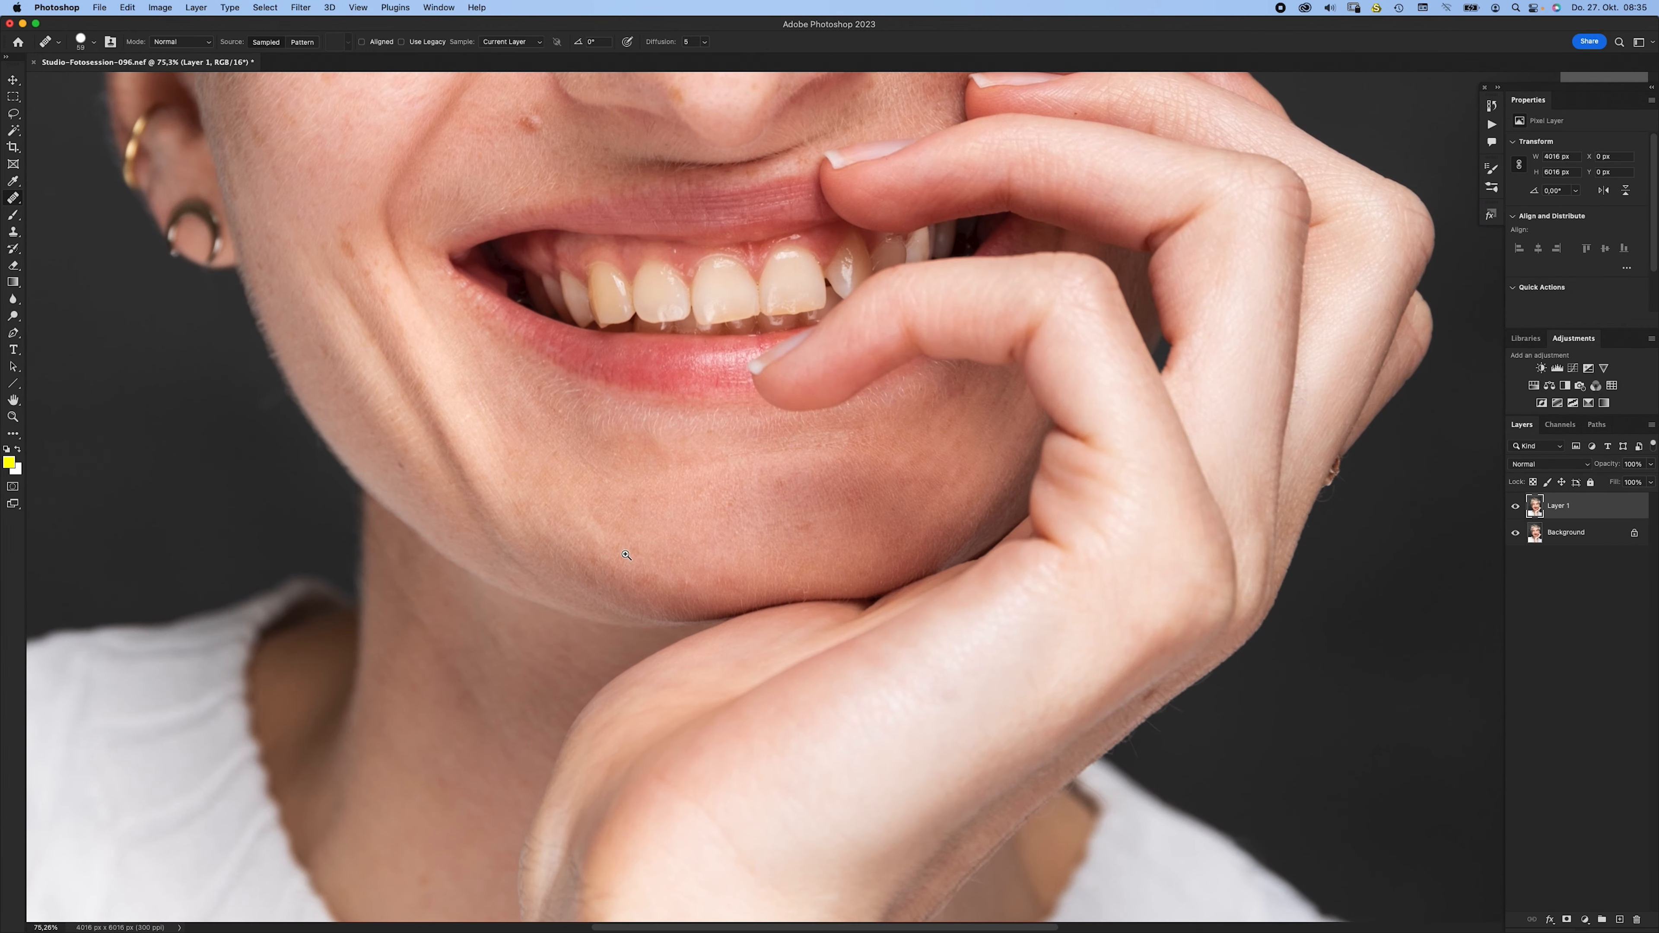
- Retouch the small spot on the gum above the upper teeth using gum tissue sampled next to it
{"action": "scroll", "coordinate": [680, 559], "scroll_direction": "up", "scroll_amount": 7}
{"action": "left_click_drag", "start_coordinate": [772, 562], "coordinate": [1166, 882]}
{"action": "left_click_drag", "start_coordinate": [590, 460], "coordinate": [643, 583]}
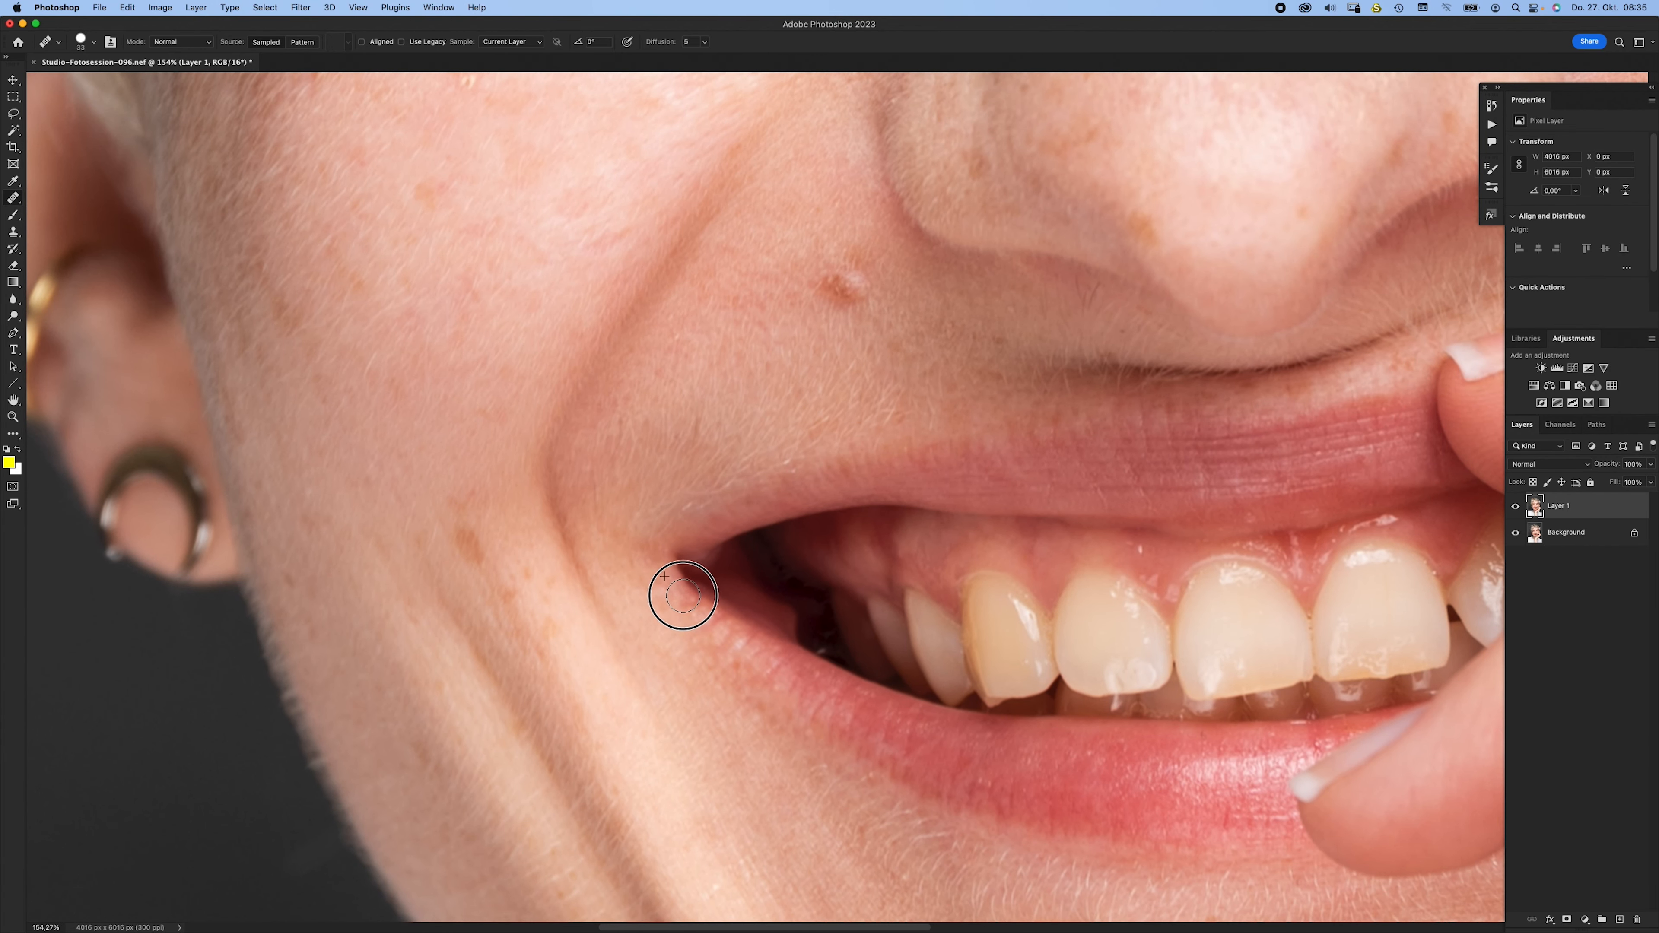
{"action": "scroll", "coordinate": [731, 588], "scroll_direction": "right", "scroll_amount": 4}
{"action": "scroll", "coordinate": [732, 588], "scroll_direction": "down", "scroll_amount": 3}
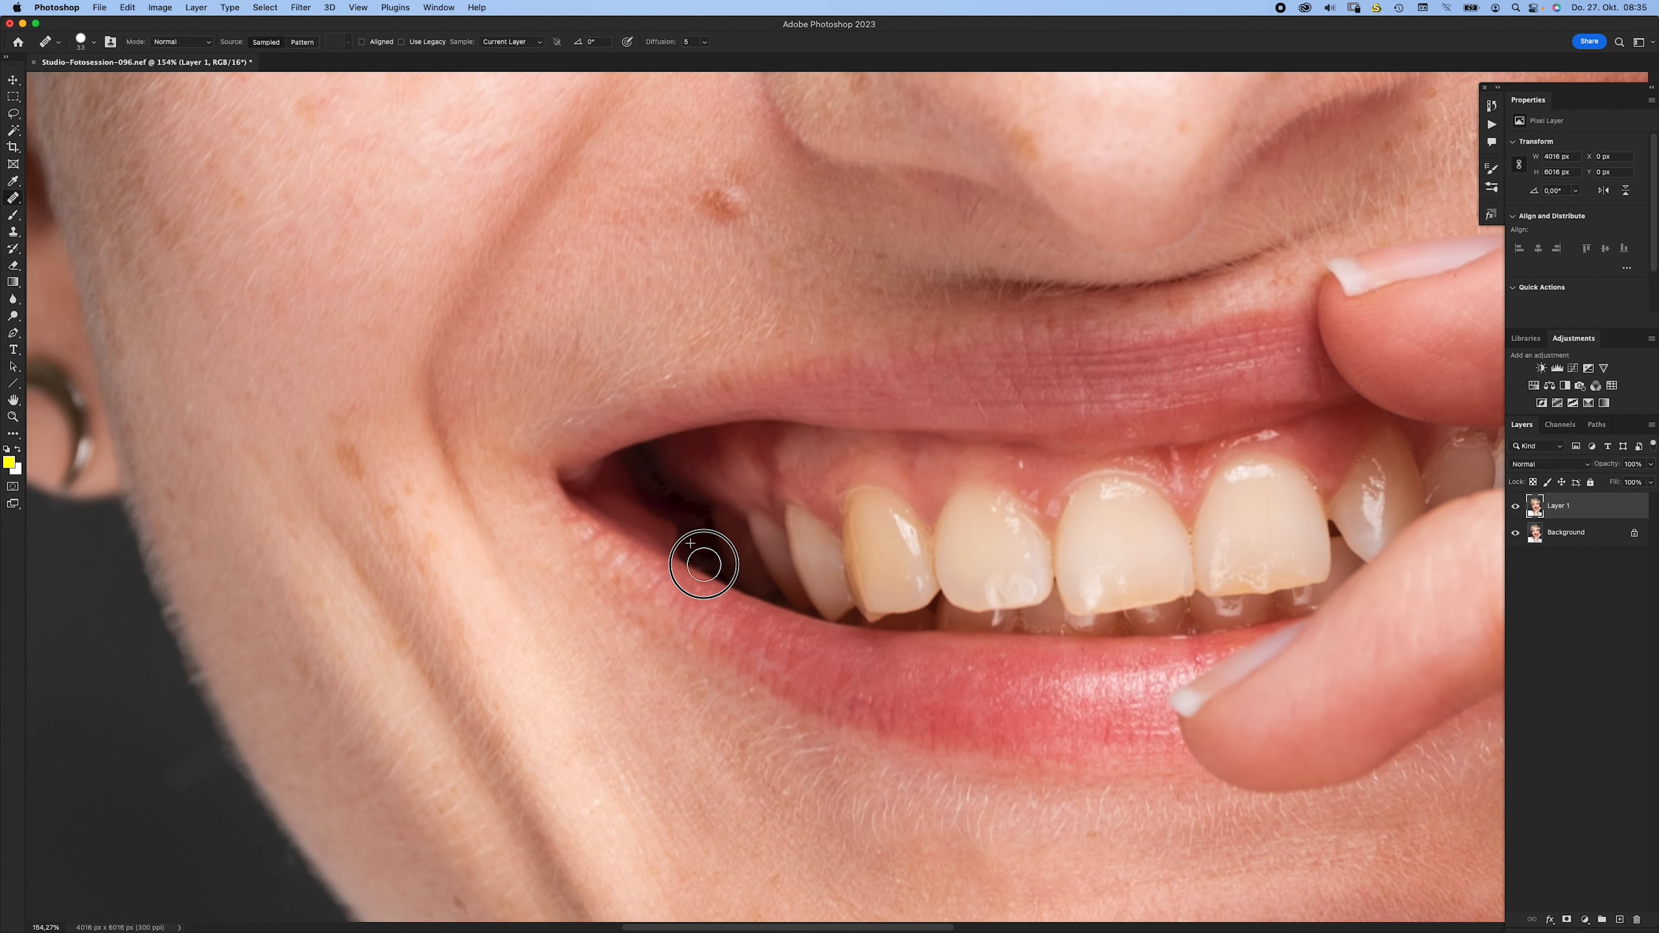
{"action": "scroll", "coordinate": [704, 563], "scroll_direction": "right", "scroll_amount": 3}
{"action": "left_click", "coordinate": [791, 458], "text": "alt"}
{"action": "left_click", "coordinate": [815, 459]}
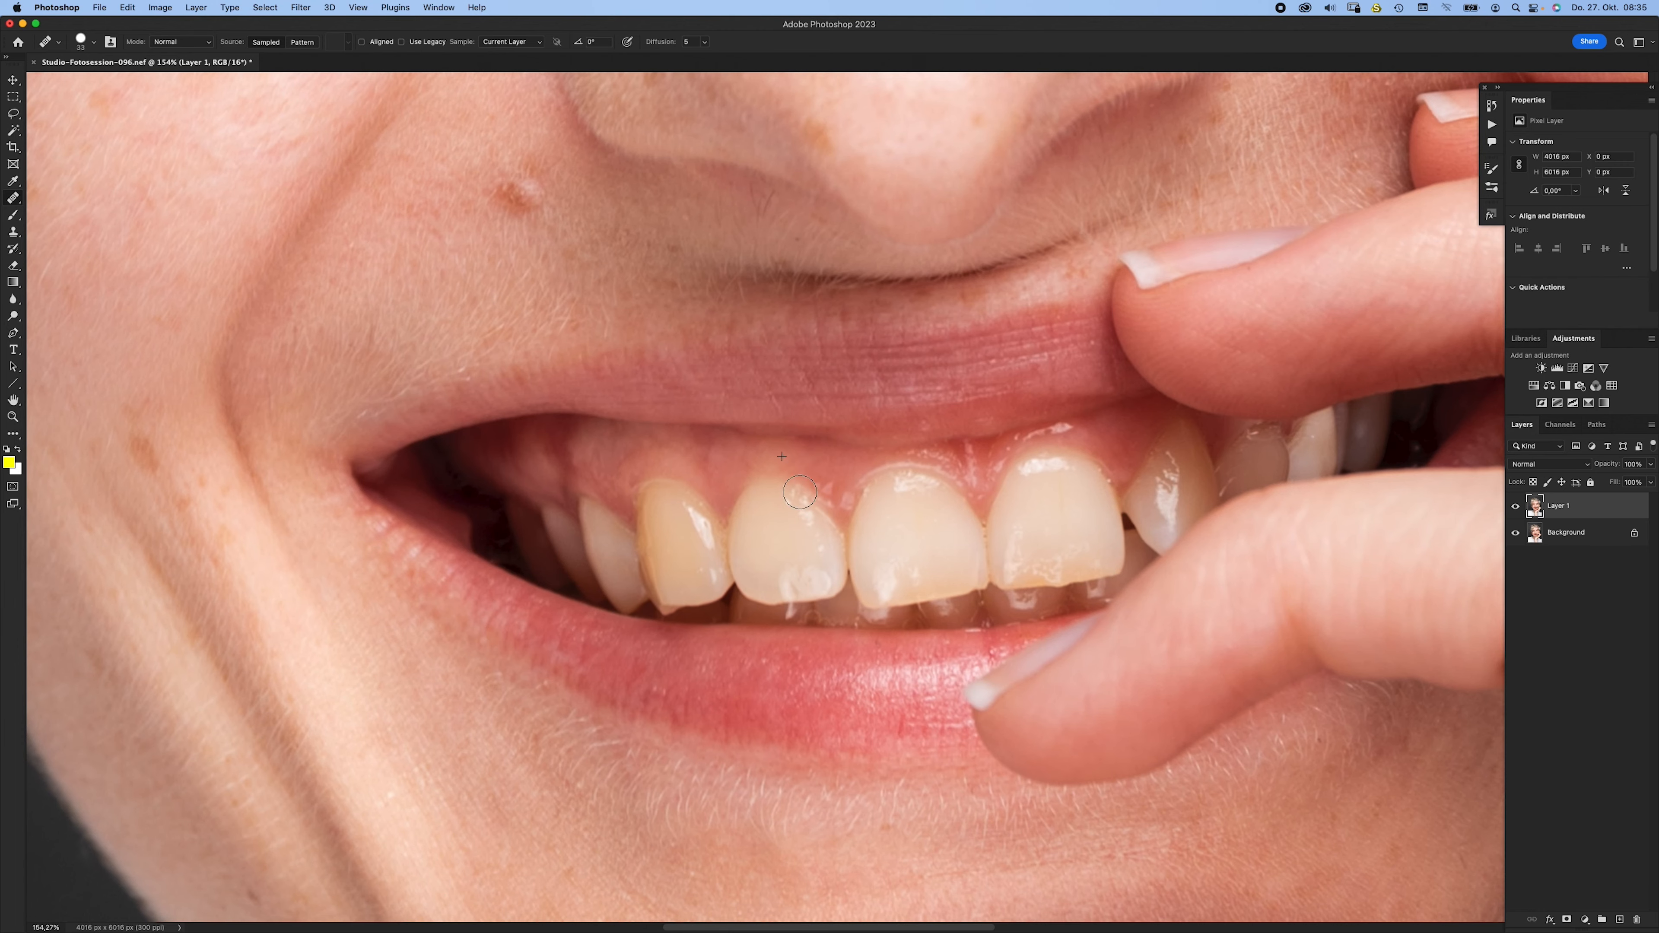
{"action": "scroll", "coordinate": [813, 477], "scroll_direction": "right", "scroll_amount": 3}
{"action": "scroll", "coordinate": [813, 477], "scroll_direction": "down", "scroll_amount": 1}
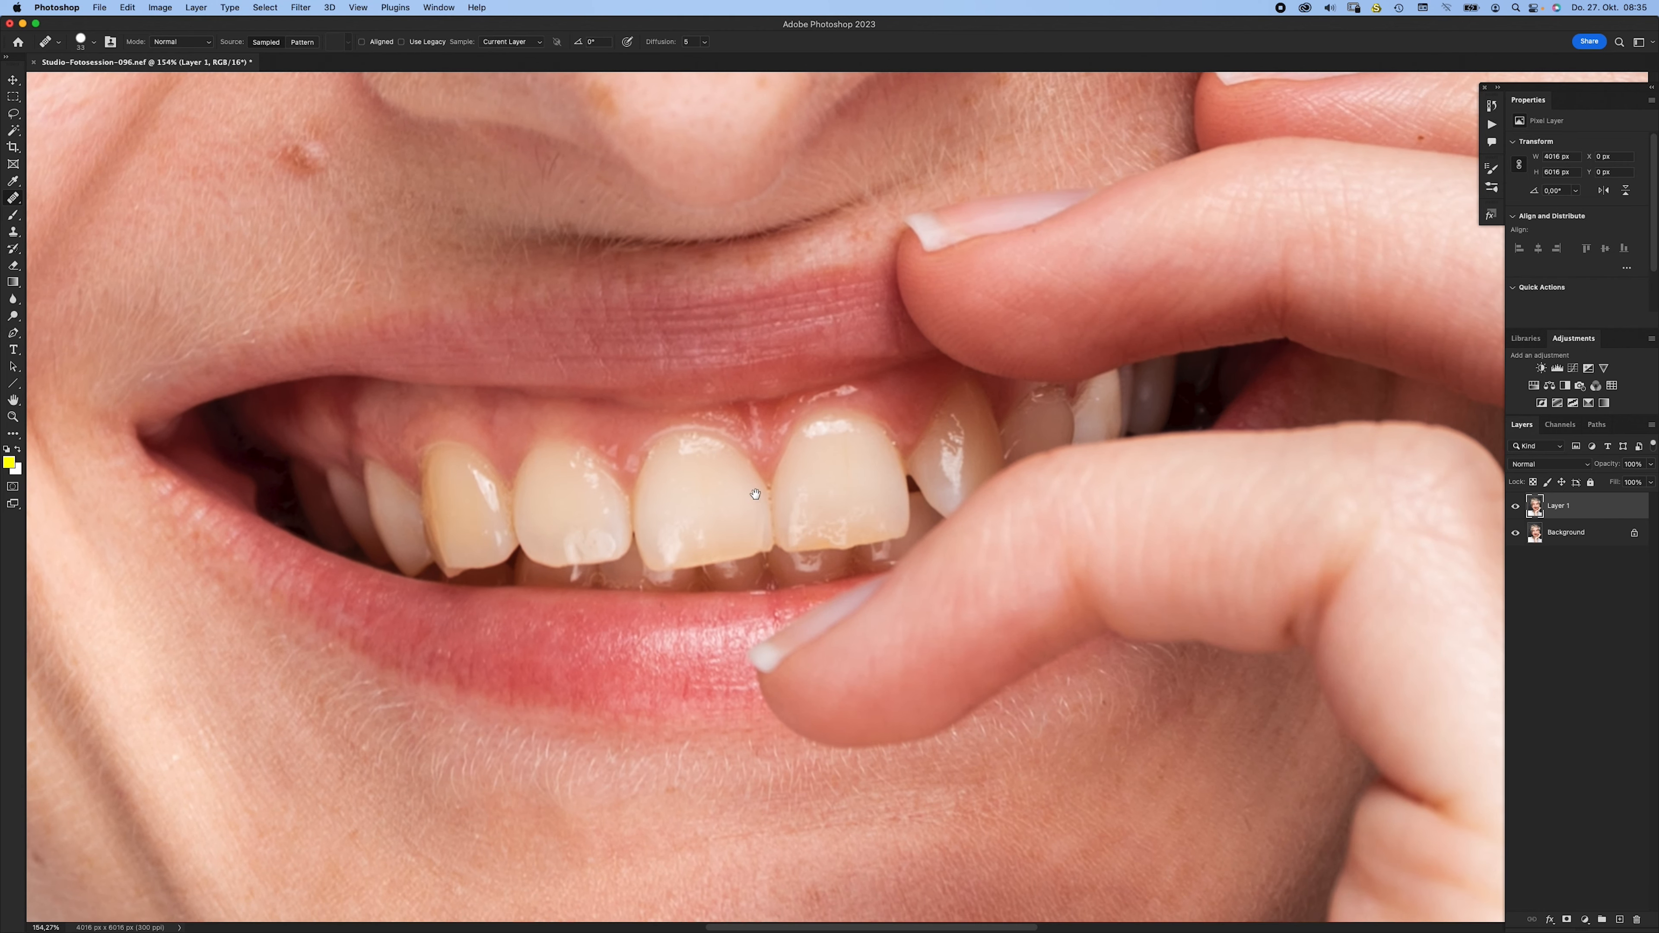
{"action": "left_click_drag", "start_coordinate": [729, 505], "coordinate": [698, 512]}
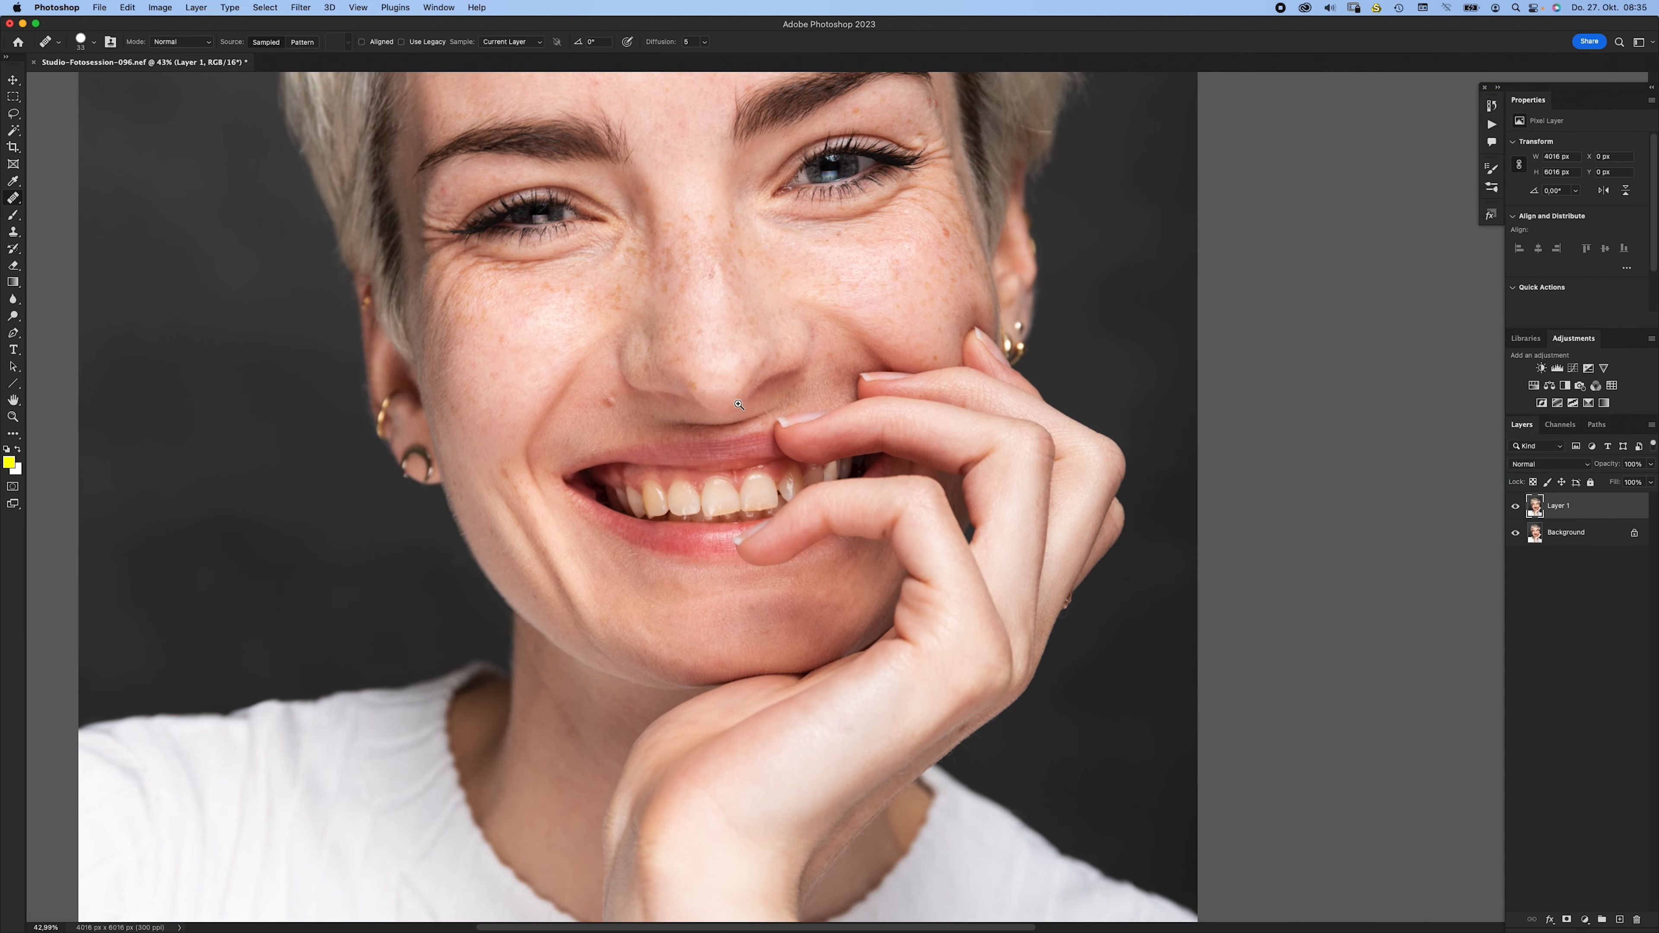
{"action": "mouse_move", "coordinate": [730, 393]}
{"action": "left_mouse_down"}
{"action": "mouse_move", "coordinate": [834, 397]}
{"action": "mouse_move", "coordinate": [727, 374]}
{"action": "left_mouse_up"}
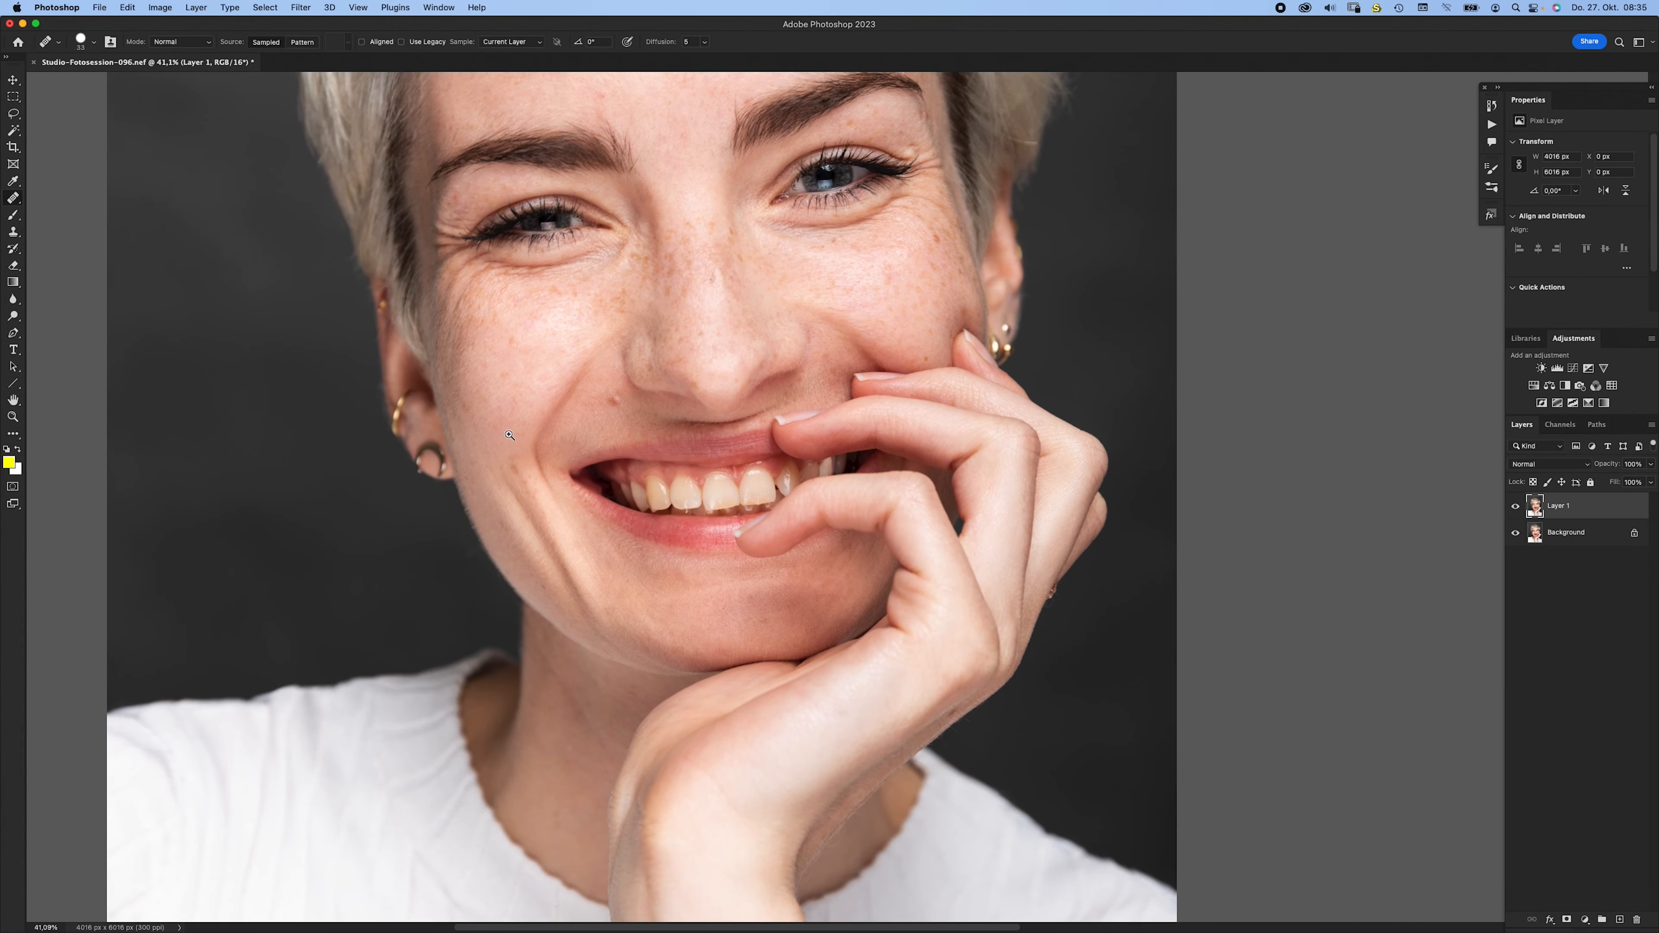
- Heal the skin spots between the outer eyebrow and the upper lid of the eye on the portrait's left side
{"action": "left_click_drag", "start_coordinate": [482, 369], "coordinate": [537, 381]}
{"action": "left_click_drag", "start_coordinate": [572, 302], "coordinate": [611, 306]}
{"action": "left_click", "coordinate": [560, 315]}
{"action": "left_click_drag", "start_coordinate": [595, 375], "coordinate": [711, 613]}
{"action": "left_click_drag", "start_coordinate": [711, 613], "coordinate": [690, 614]}
{"action": "left_click", "coordinate": [547, 470], "text": "alt"}
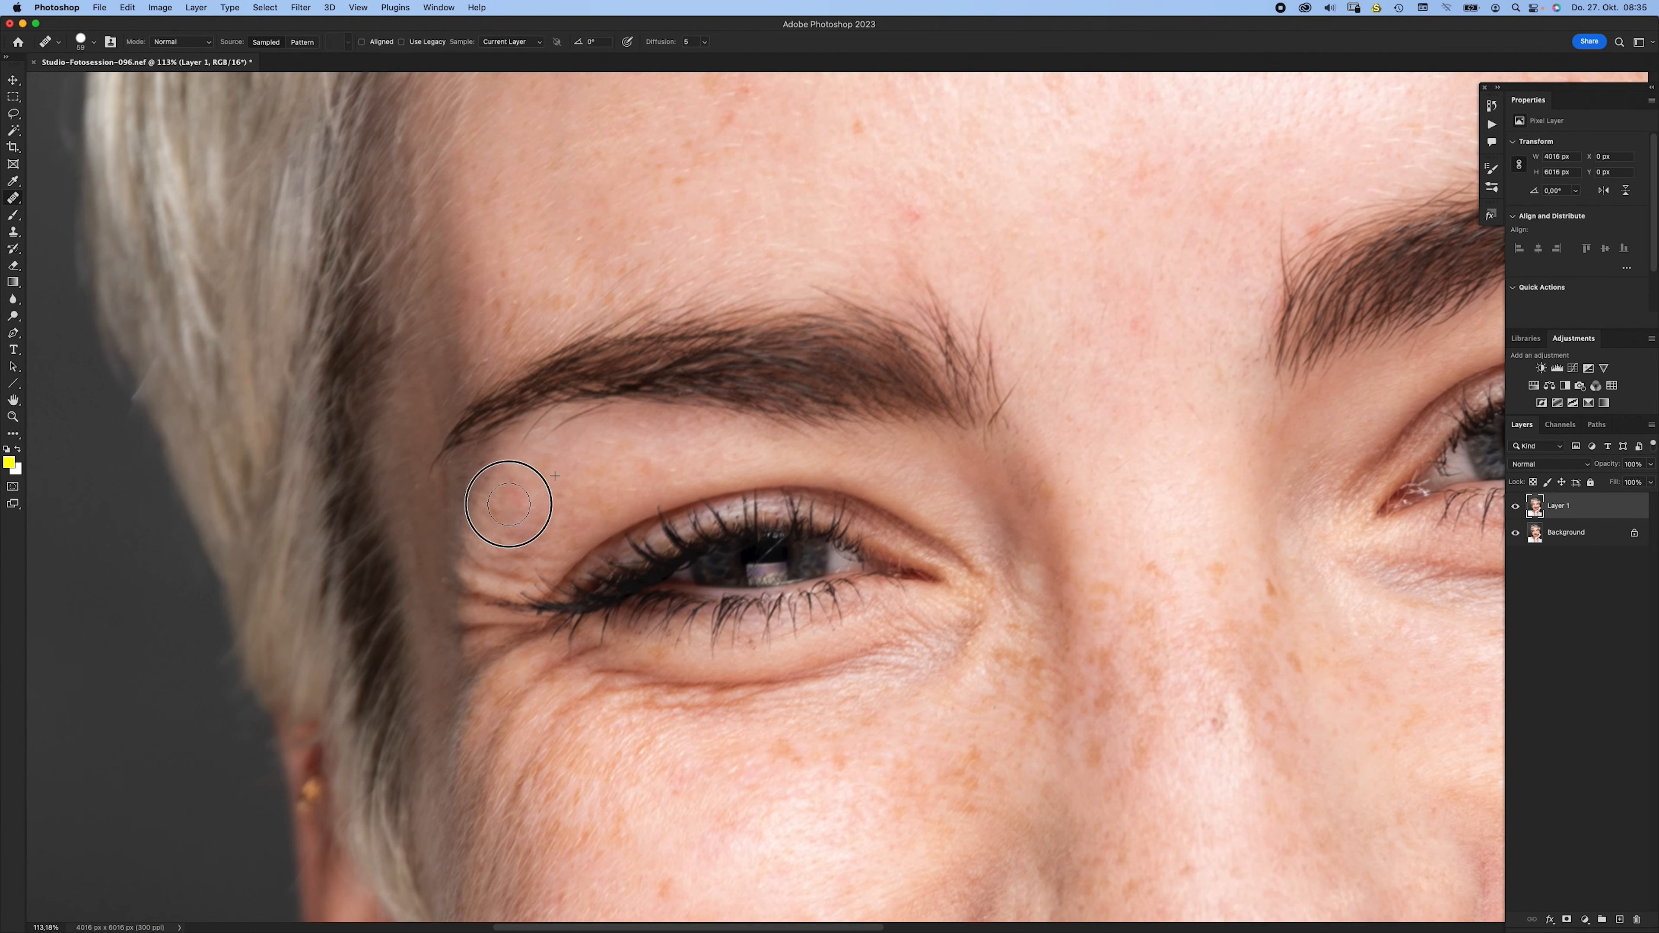
{"action": "left_click_drag", "start_coordinate": [510, 505], "coordinate": [515, 491]}
{"action": "left_click_drag", "start_coordinate": [566, 427], "coordinate": [521, 450]}
{"action": "left_click", "coordinate": [558, 438], "text": "alt"}
{"action": "left_click_drag", "start_coordinate": [496, 527], "coordinate": [510, 439]}
{"action": "left_click_drag", "start_coordinate": [467, 461], "coordinate": [543, 462]}
- Examine the wrinkles, lashes and skin around the portrait's left eye up close, and compare them with the whole face
{"action": "scroll", "coordinate": [516, 463], "scroll_direction": "down", "scroll_amount": 3}
{"action": "scroll", "coordinate": [516, 463], "scroll_direction": "right", "scroll_amount": 3}
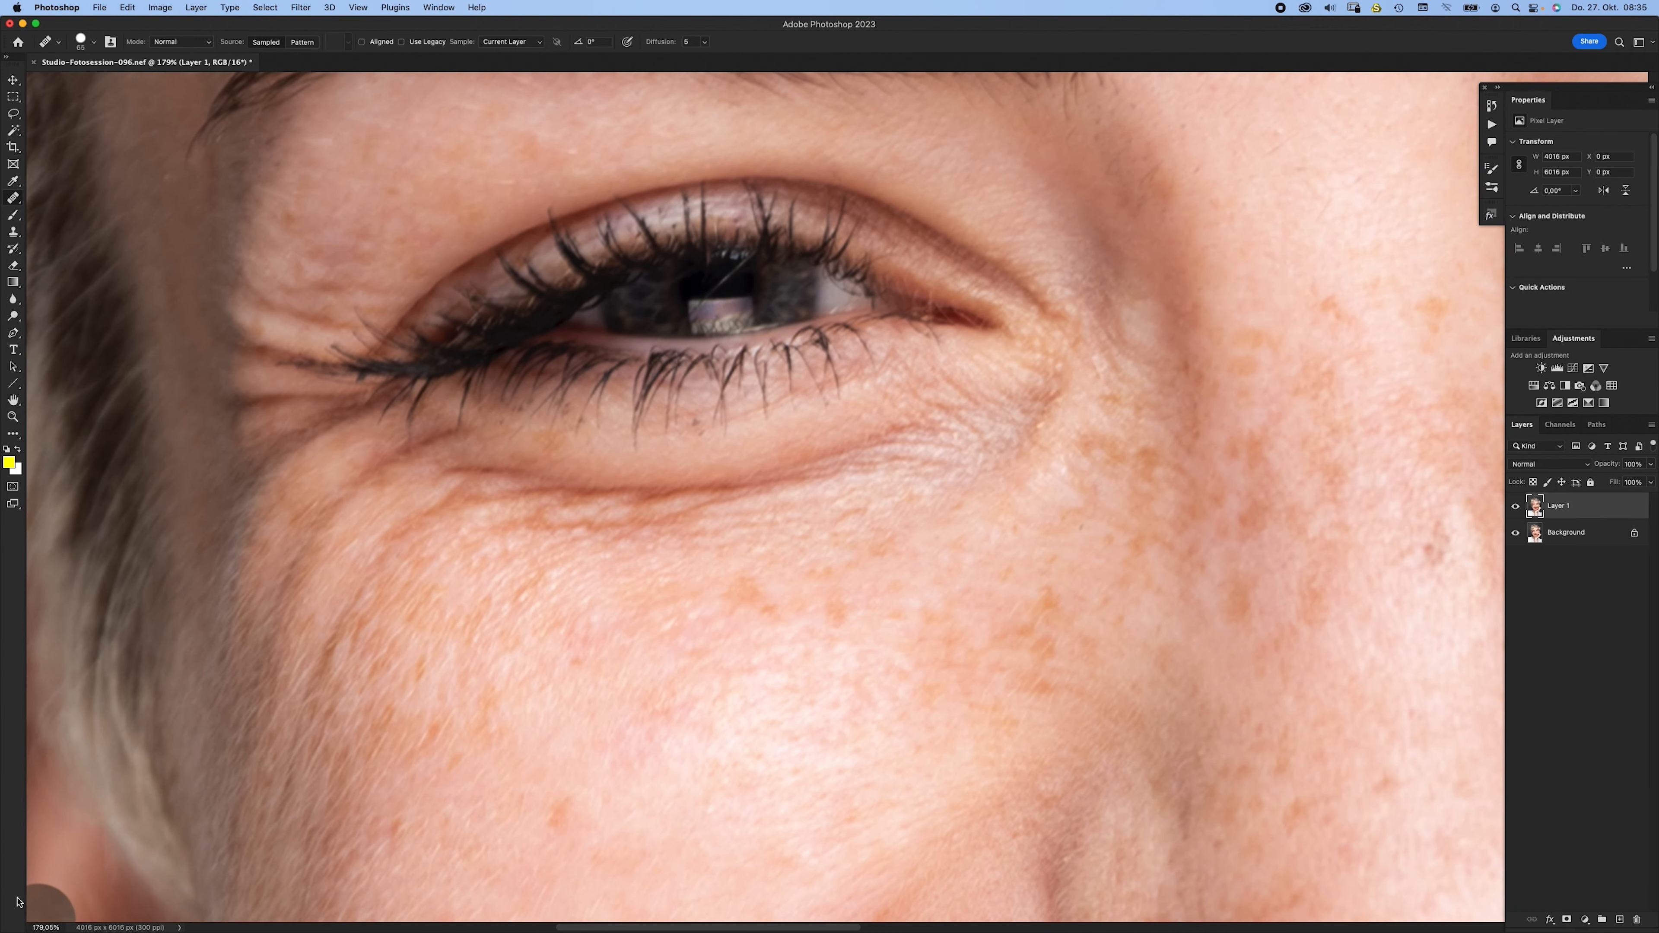
{"action": "left_click_drag", "start_coordinate": [586, 482], "coordinate": [520, 584]}
{"action": "scroll", "coordinate": [520, 584], "scroll_direction": "down", "scroll_amount": 3}
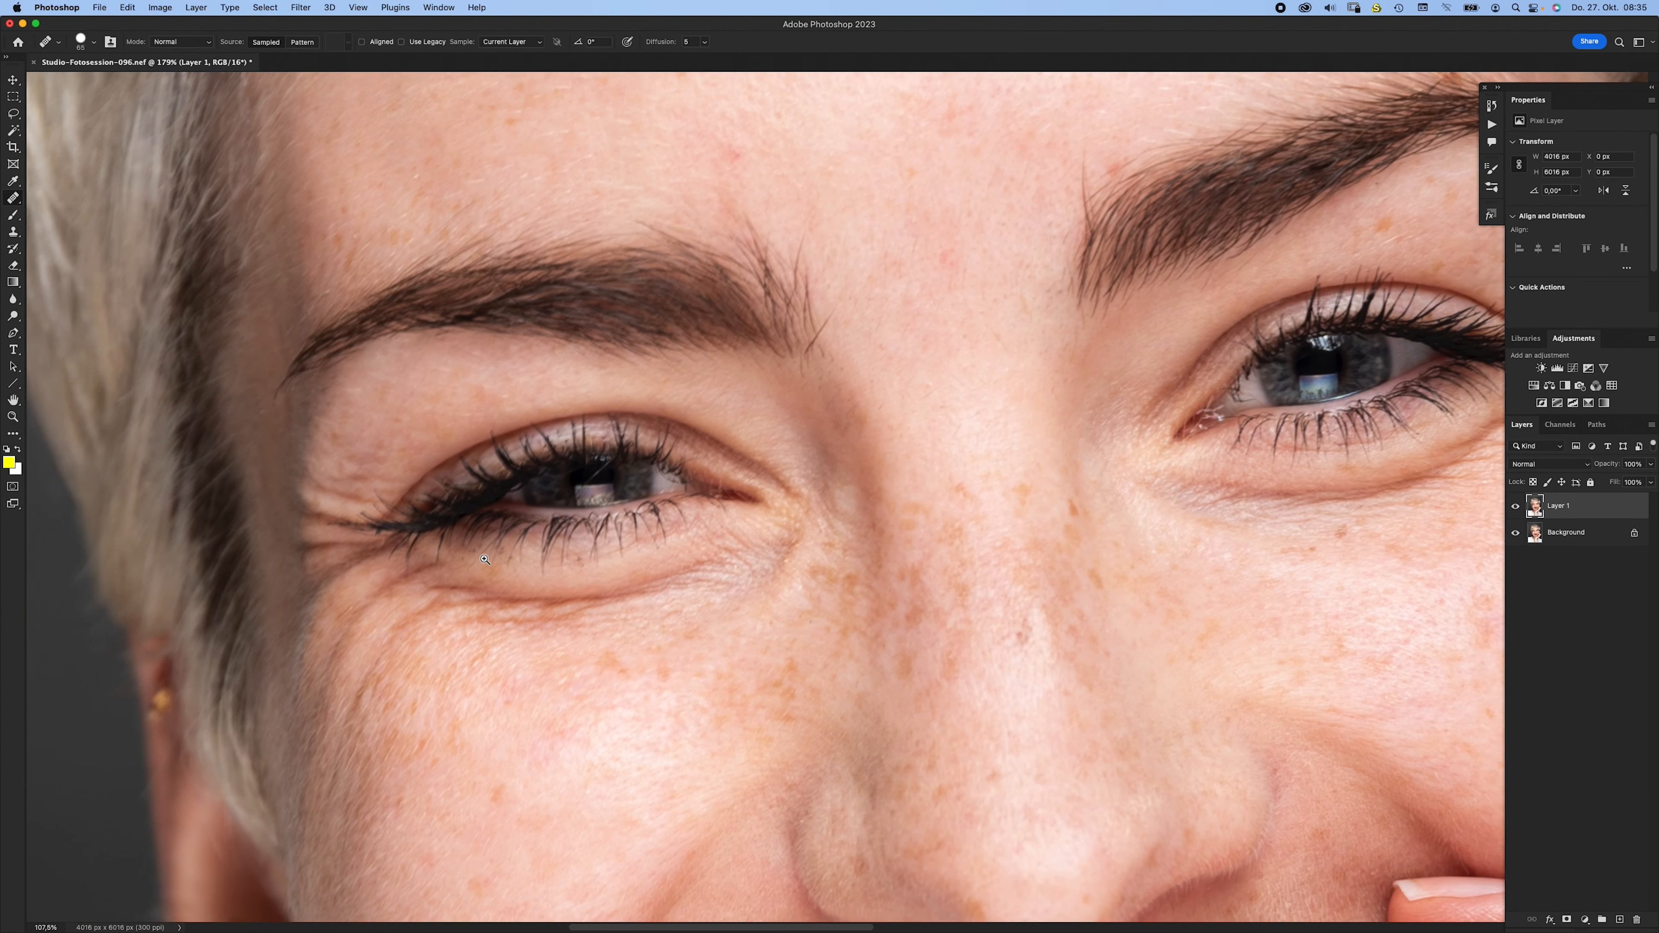
{"action": "left_click", "coordinate": [612, 566], "text": "ctrl+alt"}
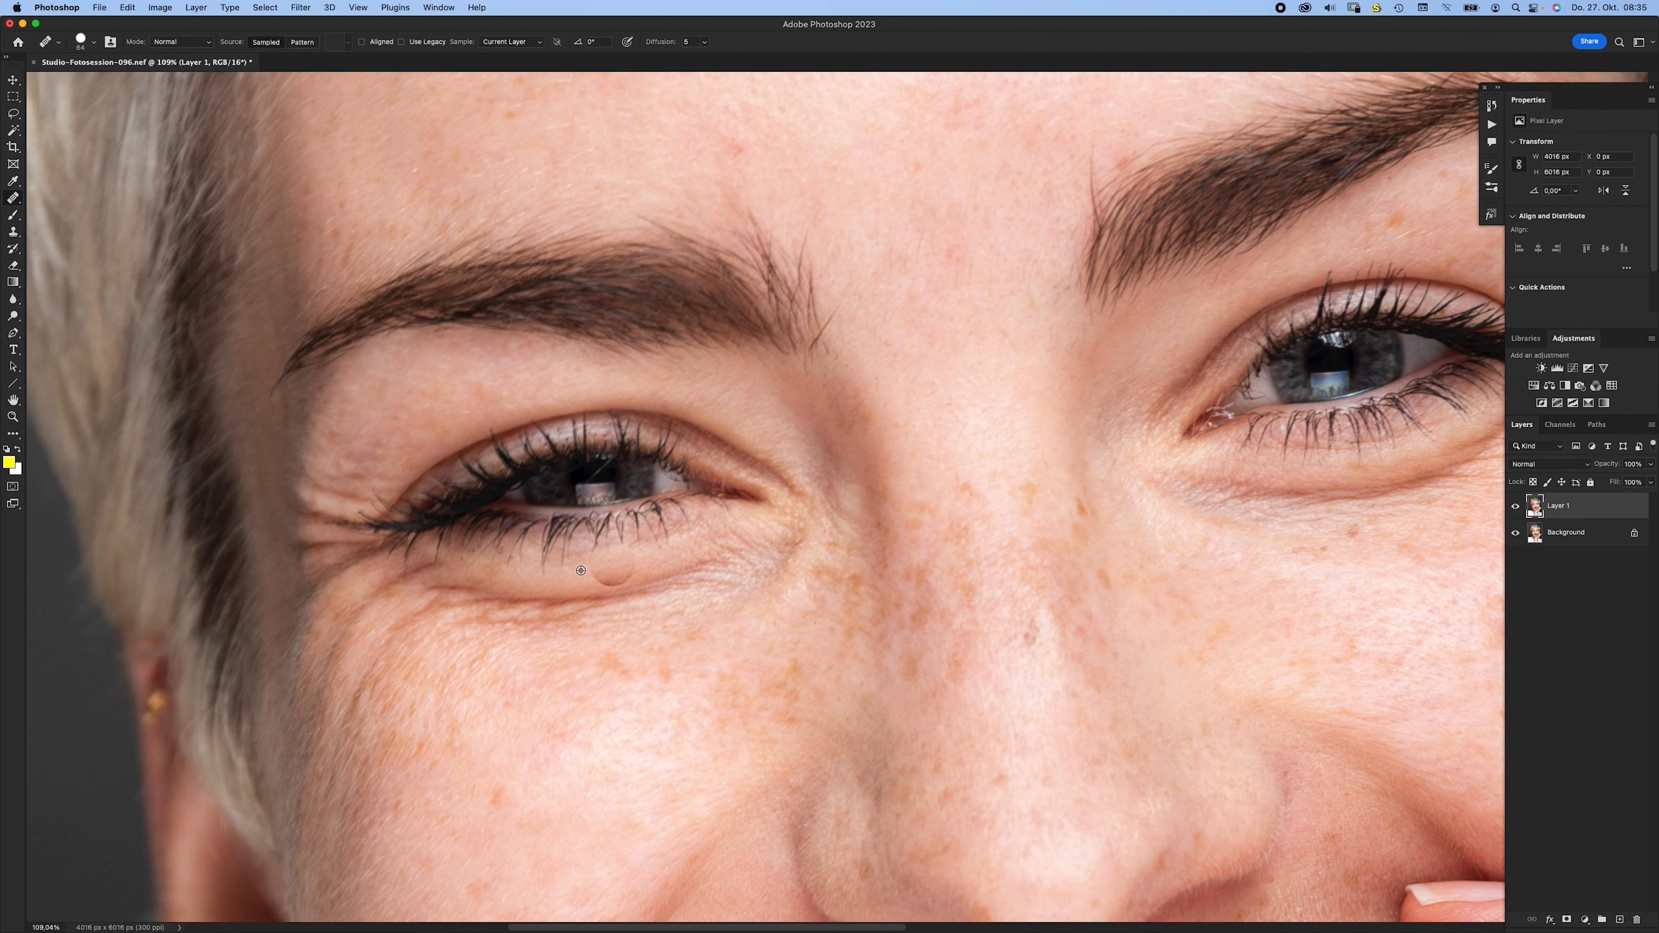
{"action": "left_click", "coordinate": [491, 565], "text": "ctrl+alt"}
{"action": "key", "text": "space"}
{"action": "left_click_drag", "start_coordinate": [535, 403], "coordinate": [473, 499]}
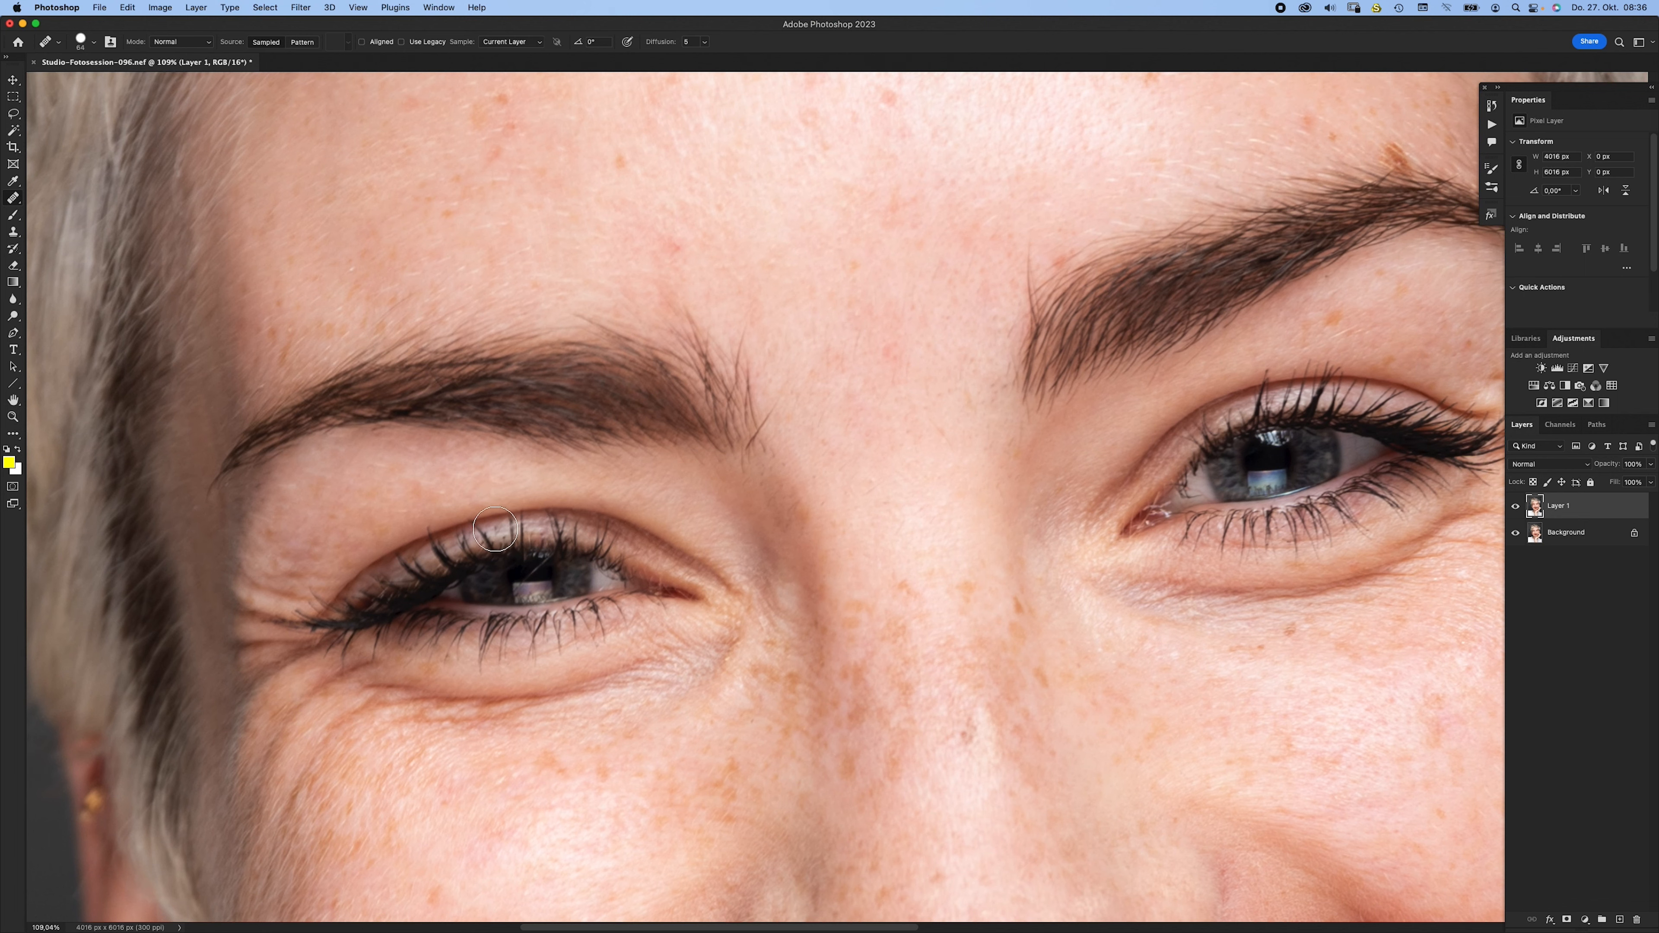
{"action": "key", "text": "space"}
{"action": "left_click_drag", "start_coordinate": [525, 481], "coordinate": [521, 543]}
{"action": "scroll", "coordinate": [521, 544], "scroll_direction": "down", "scroll_amount": 5}
{"action": "key", "text": "space"}
{"action": "left_click_drag", "start_coordinate": [654, 445], "coordinate": [542, 202]}
{"action": "scroll", "coordinate": [646, 417], "scroll_direction": "up", "scroll_amount": 4}
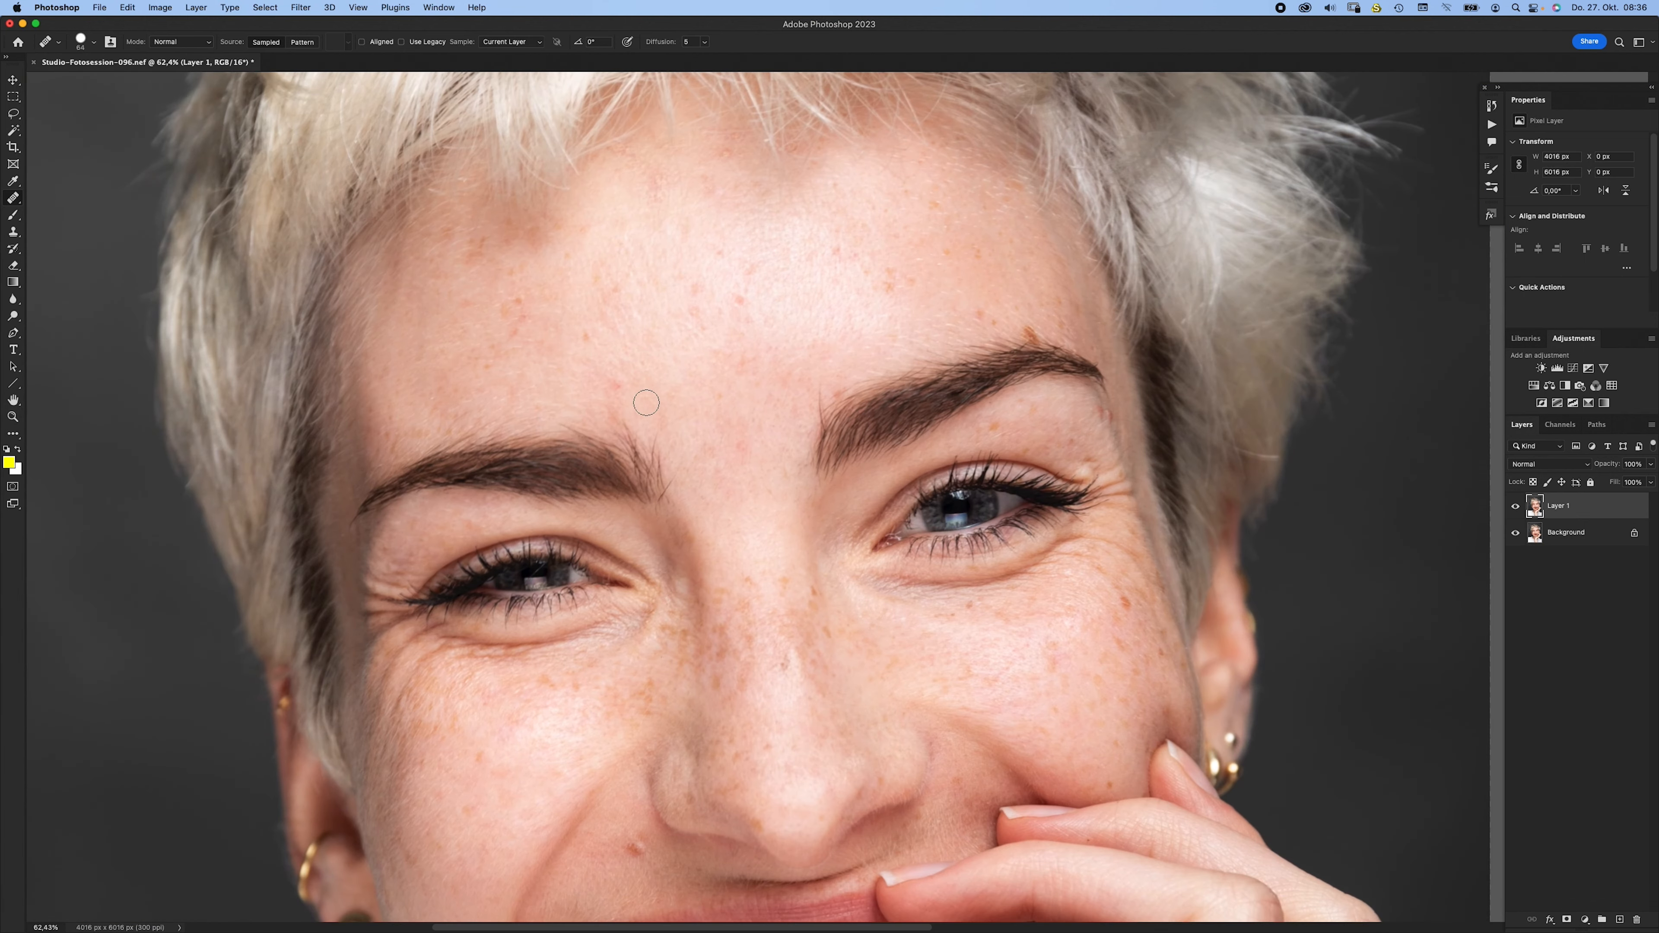
- Inspect the eye and eyebrow on the portrait's right side and the adjoining forehead, adjusting the healing brush size
{"action": "mouse_move", "coordinate": [632, 410]}
{"action": "left_mouse_down"}
{"action": "mouse_move", "coordinate": [608, 408]}
{"action": "mouse_move", "coordinate": [653, 420]}
{"action": "left_mouse_up"}
{"action": "key", "text": "space"}
{"action": "left_click_drag", "start_coordinate": [1143, 511], "coordinate": [852, 443]}
{"action": "key", "text": "super+space"}
{"action": "left_click_drag", "start_coordinate": [548, 395], "coordinate": [520, 395]}
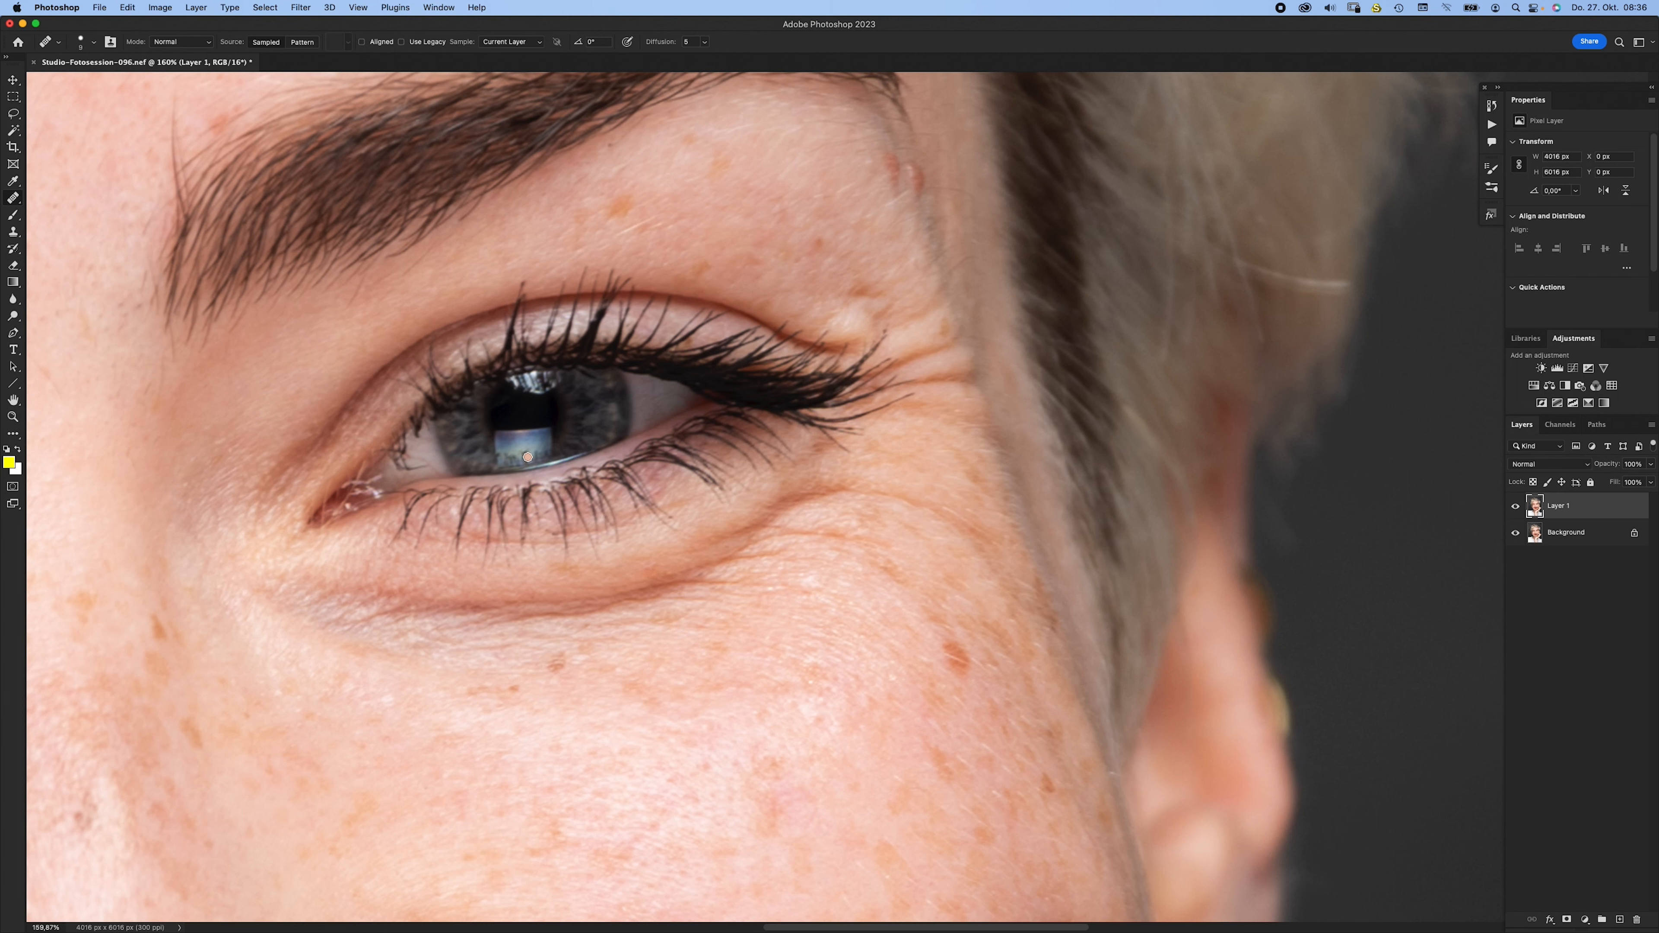
{"action": "scroll", "coordinate": [524, 379], "scroll_direction": "up", "scroll_amount": 8}
{"action": "scroll", "coordinate": [525, 379], "scroll_direction": "left", "scroll_amount": 10}
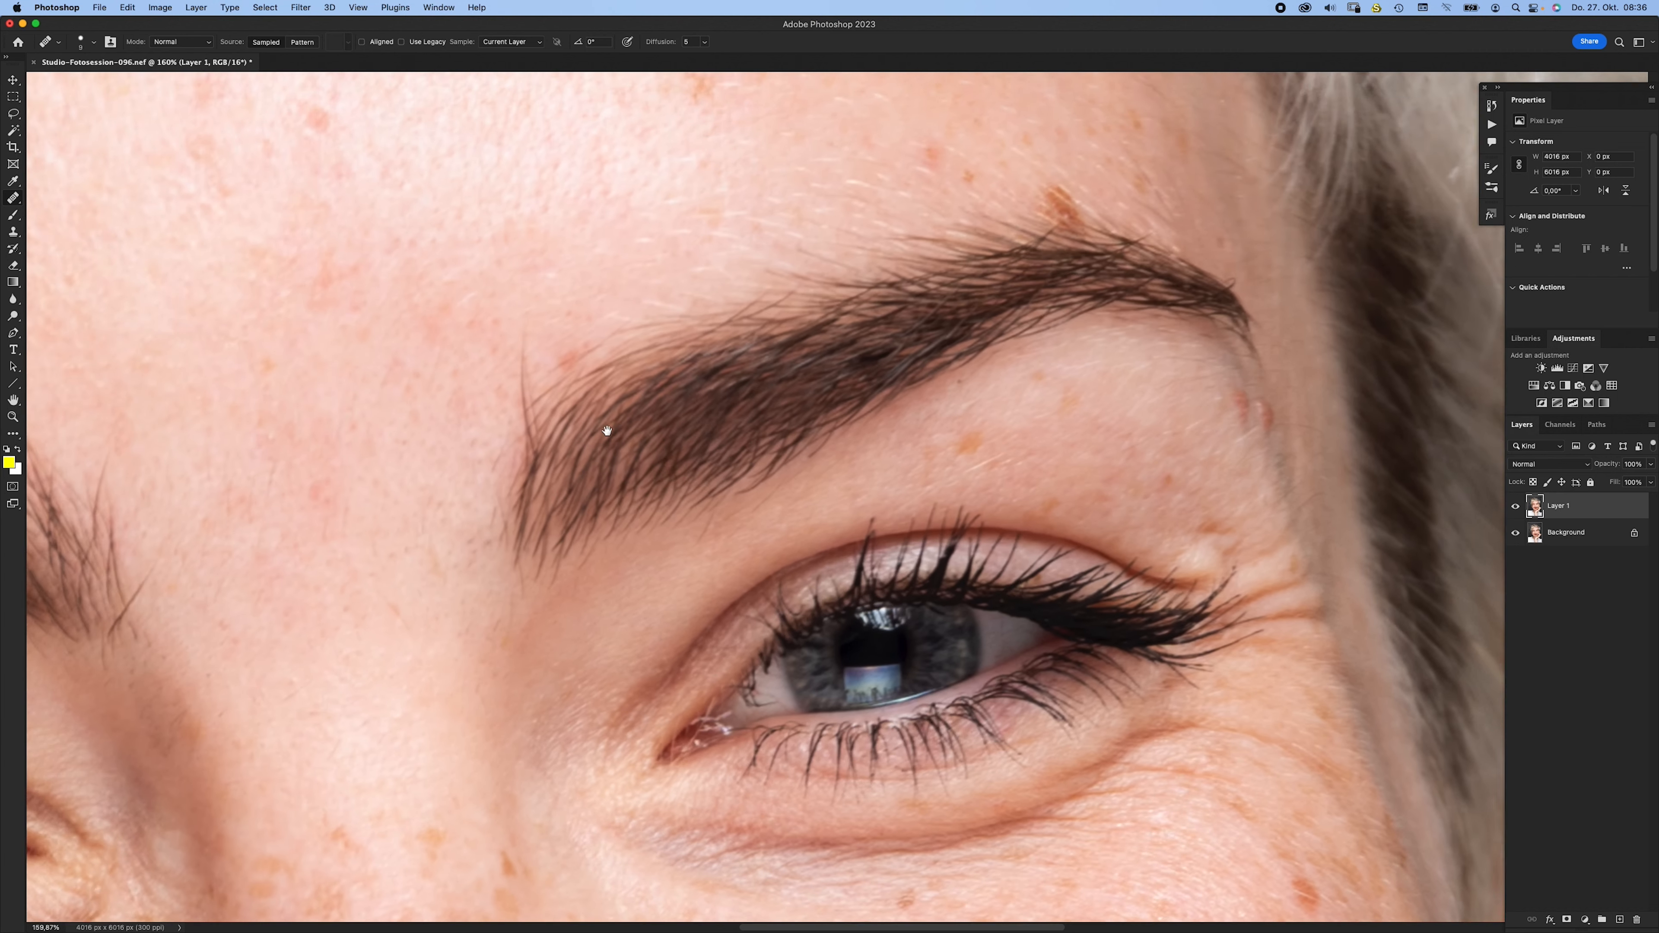
{"action": "left_click_drag", "start_coordinate": [1024, 426], "coordinate": [1041, 424], "text": "ctrl+alt"}
{"action": "left_click_drag", "start_coordinate": [475, 416], "coordinate": [967, 543]}
{"action": "left_click_drag", "start_coordinate": [589, 480], "coordinate": [463, 462], "text": "super"}
{"action": "left_click_drag", "start_coordinate": [655, 578], "coordinate": [611, 424]}
- Heal the reddish spots across the middle of the forehead with clean skin sampled beside them
{"action": "left_click_drag", "start_coordinate": [614, 321], "coordinate": [673, 353]}
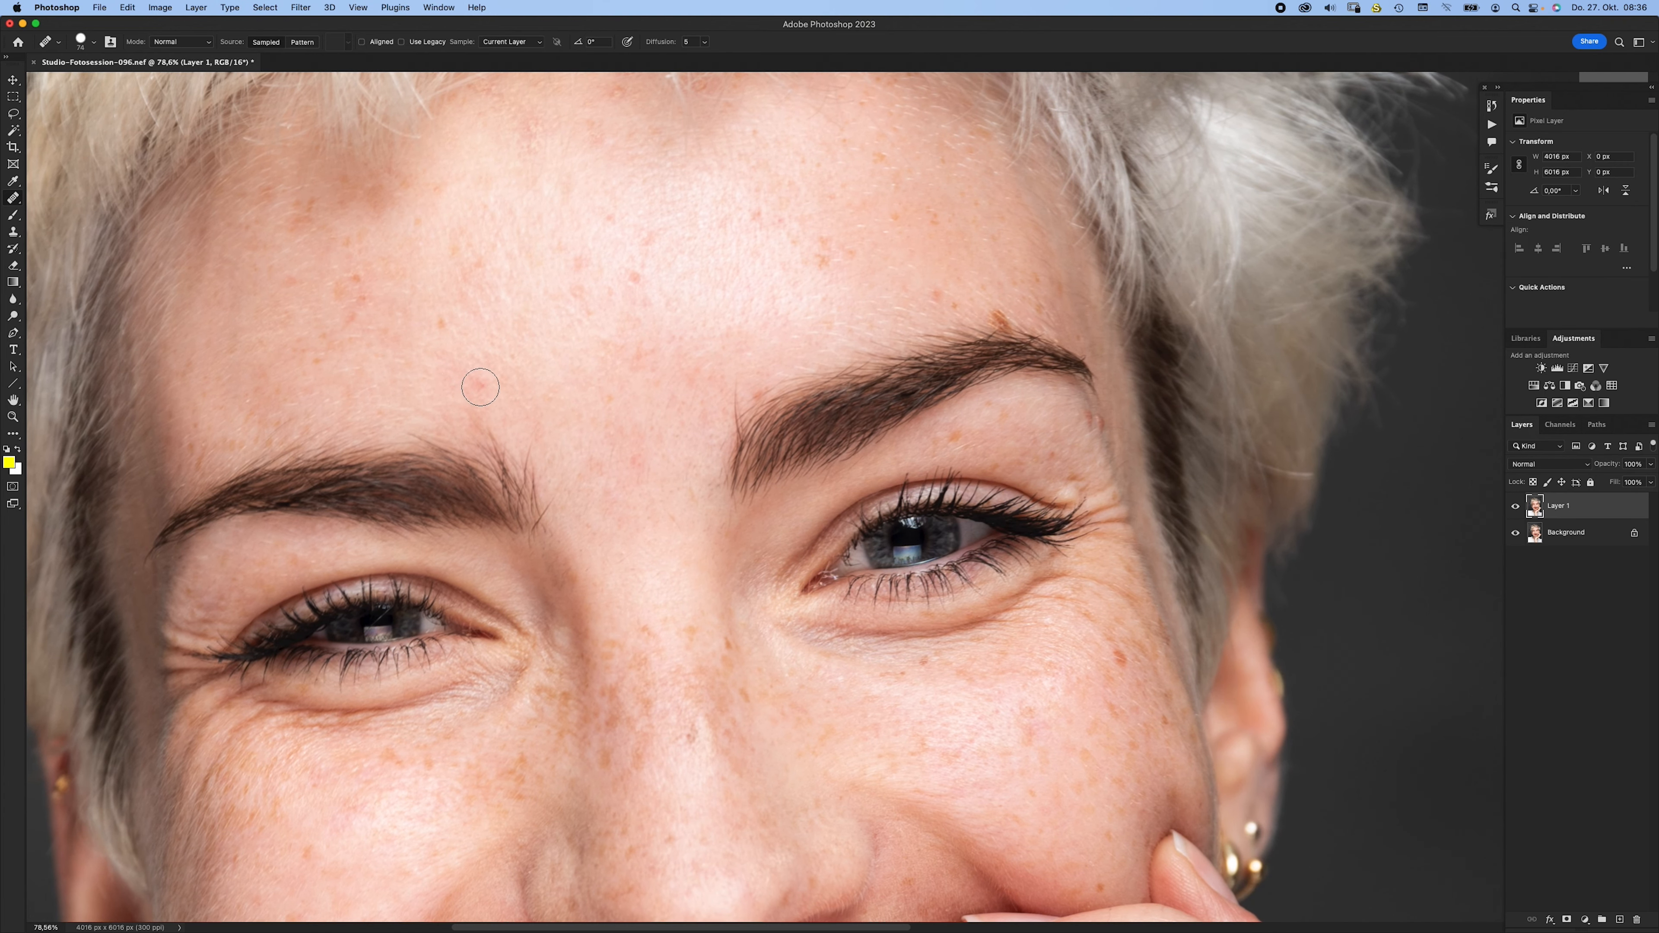
{"action": "mouse_move", "coordinate": [634, 283]}
{"action": "left_mouse_down"}
{"action": "mouse_move", "coordinate": [664, 283]}
{"action": "mouse_move", "coordinate": [642, 273]}
{"action": "left_mouse_up"}
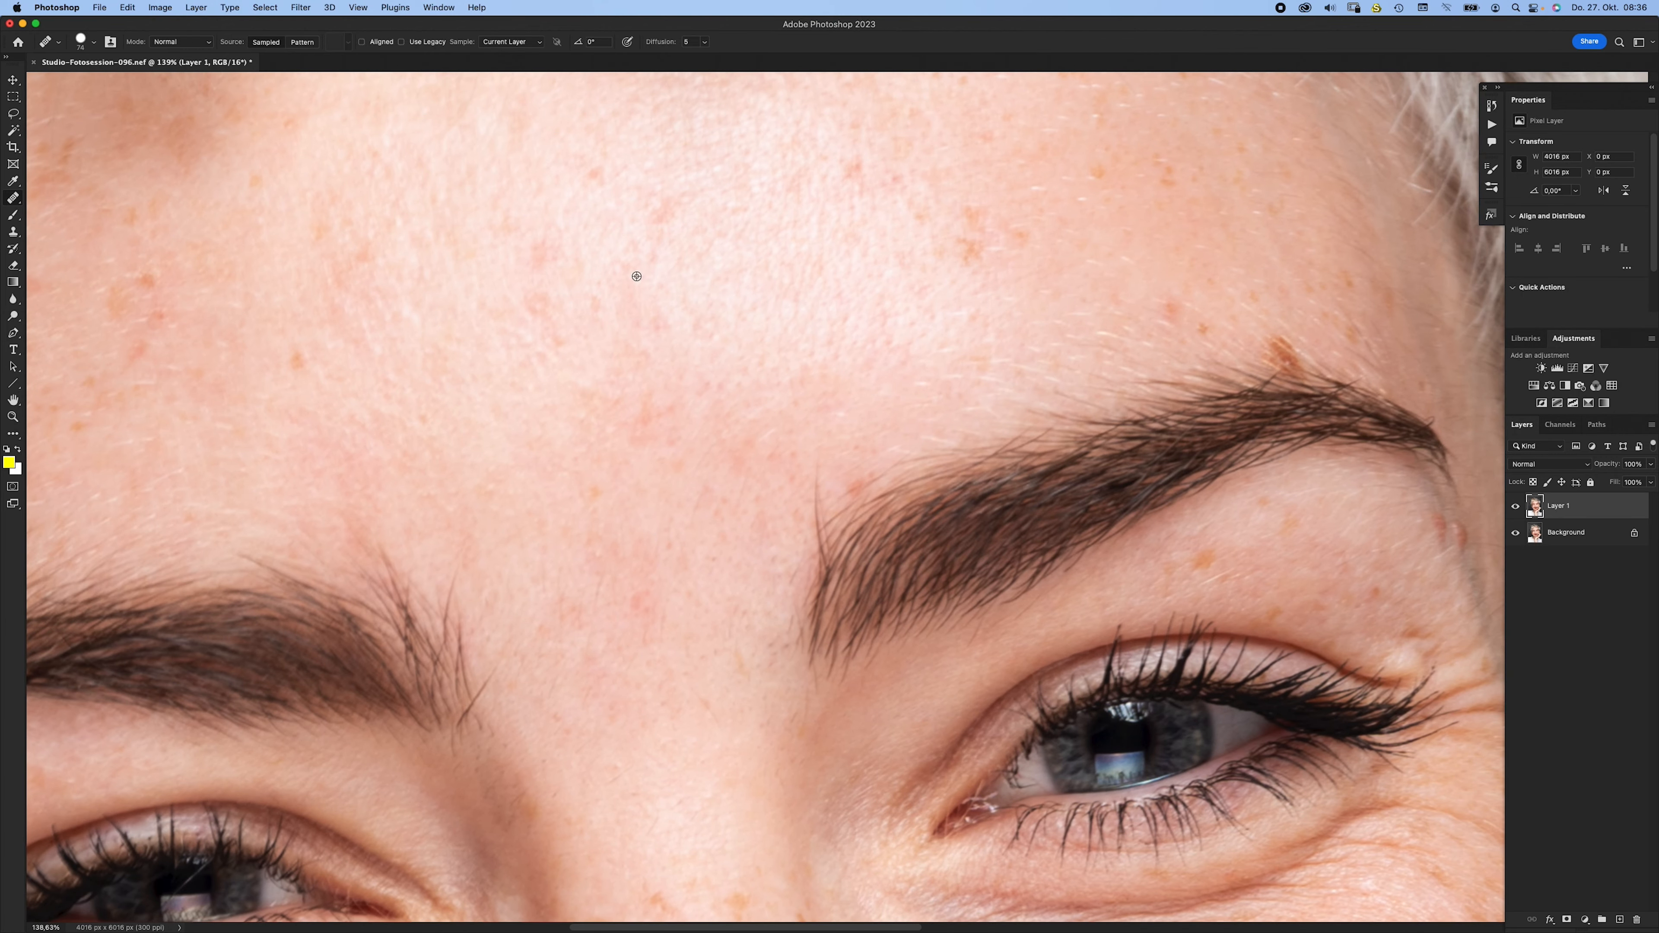
{"action": "left_click", "coordinate": [484, 304], "text": "alt"}
{"action": "left_click_drag", "start_coordinate": [528, 298], "coordinate": [547, 310]}
{"action": "left_click", "coordinate": [540, 253]}
{"action": "left_click_drag", "start_coordinate": [598, 172], "coordinate": [592, 175]}
{"action": "left_click", "coordinate": [664, 214]}
{"action": "left_click_drag", "start_coordinate": [600, 249], "coordinate": [575, 364]}
{"action": "left_click_drag", "start_coordinate": [575, 364], "coordinate": [552, 364]}
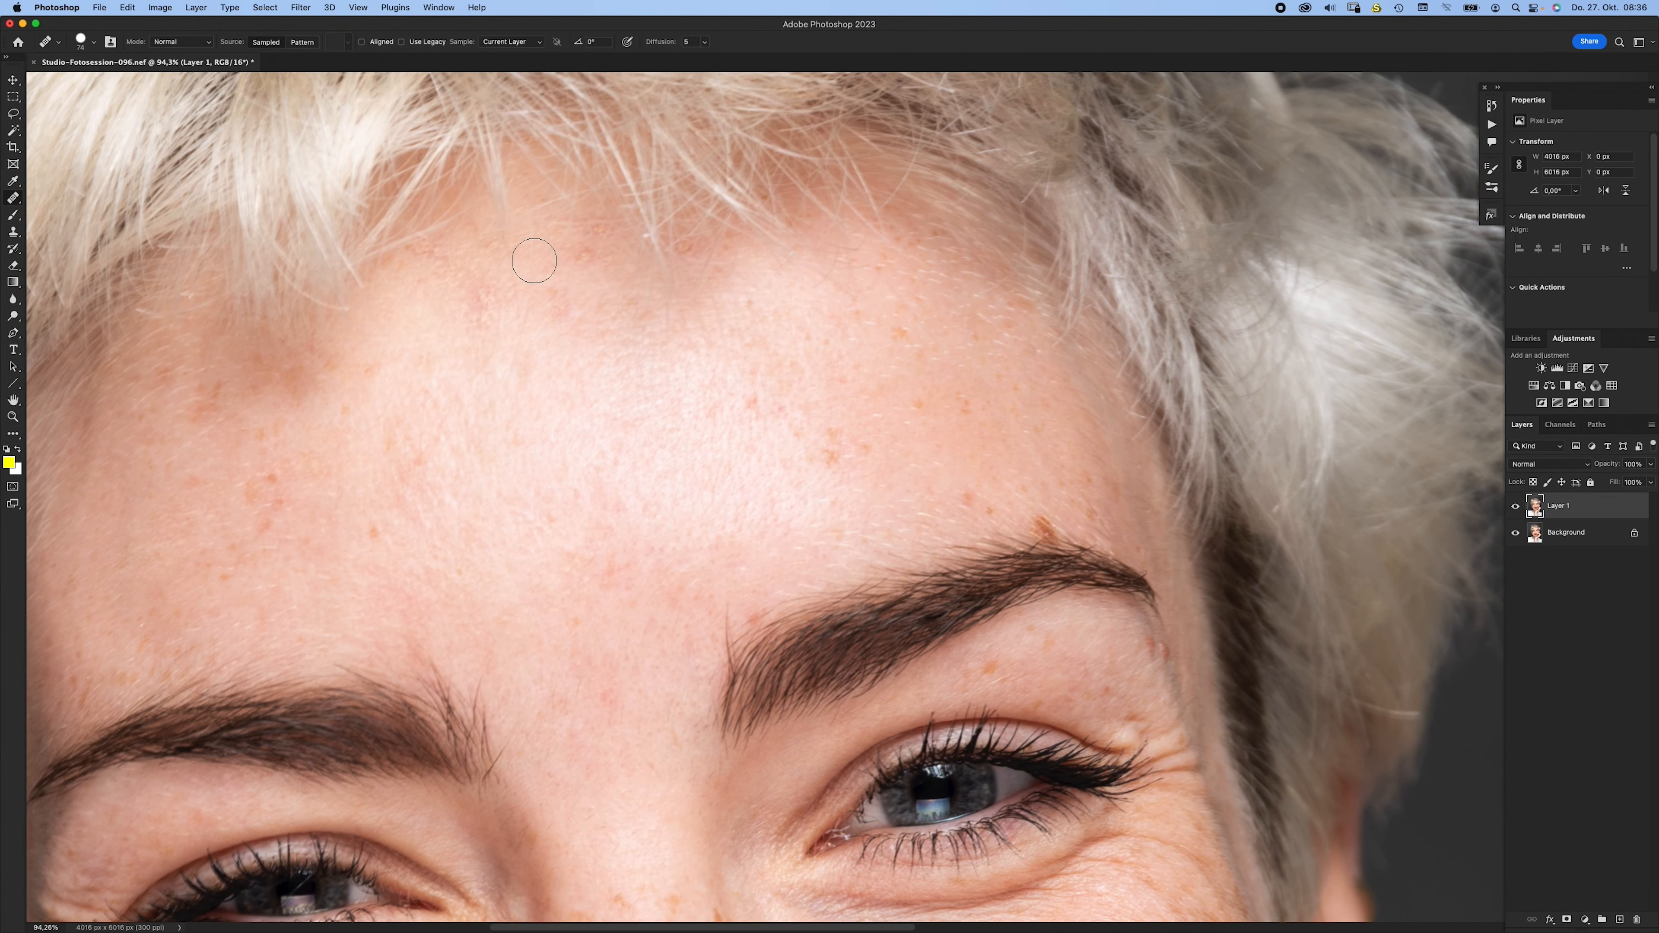
- Heal the small spots on the upper forehead just below the hairline
{"action": "left_click", "coordinate": [578, 261]}
{"action": "left_click", "coordinate": [596, 230]}
{"action": "left_click", "coordinate": [556, 310]}
{"action": "left_click", "coordinate": [478, 289]}
{"action": "left_click_drag", "start_coordinate": [687, 241], "coordinate": [684, 252]}
{"action": "left_click_drag", "start_coordinate": [388, 432], "coordinate": [668, 343]}
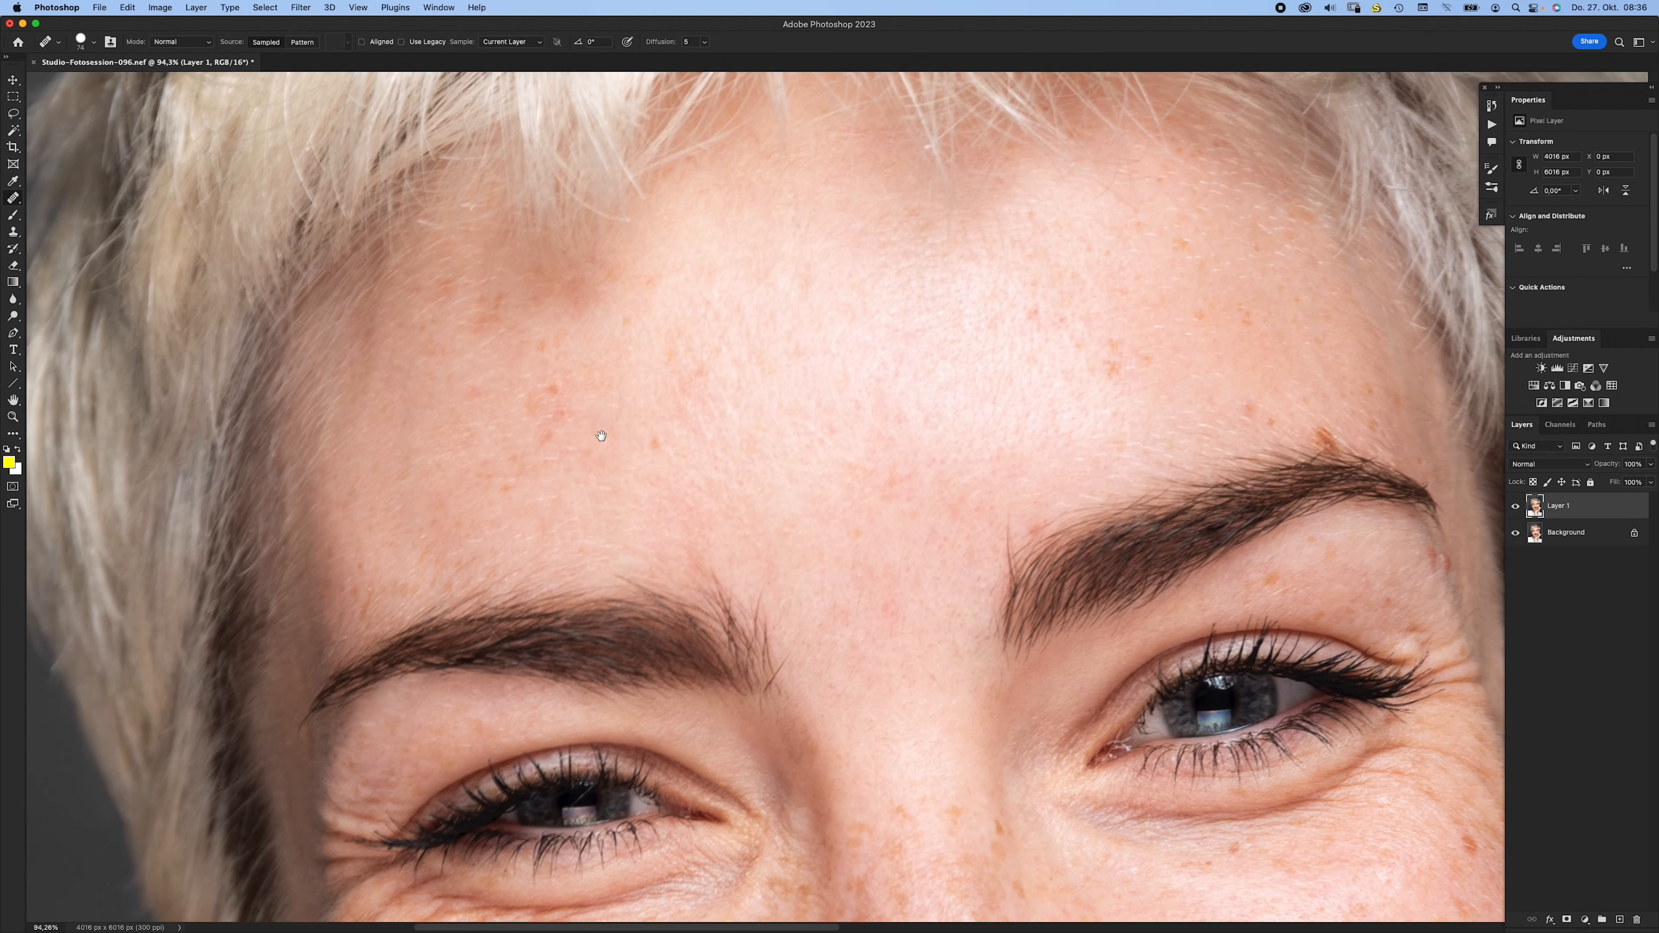
- Heal further small spots on the forehead above and between the eyebrows
{"action": "scroll", "coordinate": [590, 418], "scroll_direction": "right", "scroll_amount": 5}
{"action": "scroll", "coordinate": [590, 419], "scroll_direction": "down", "scroll_amount": 2}
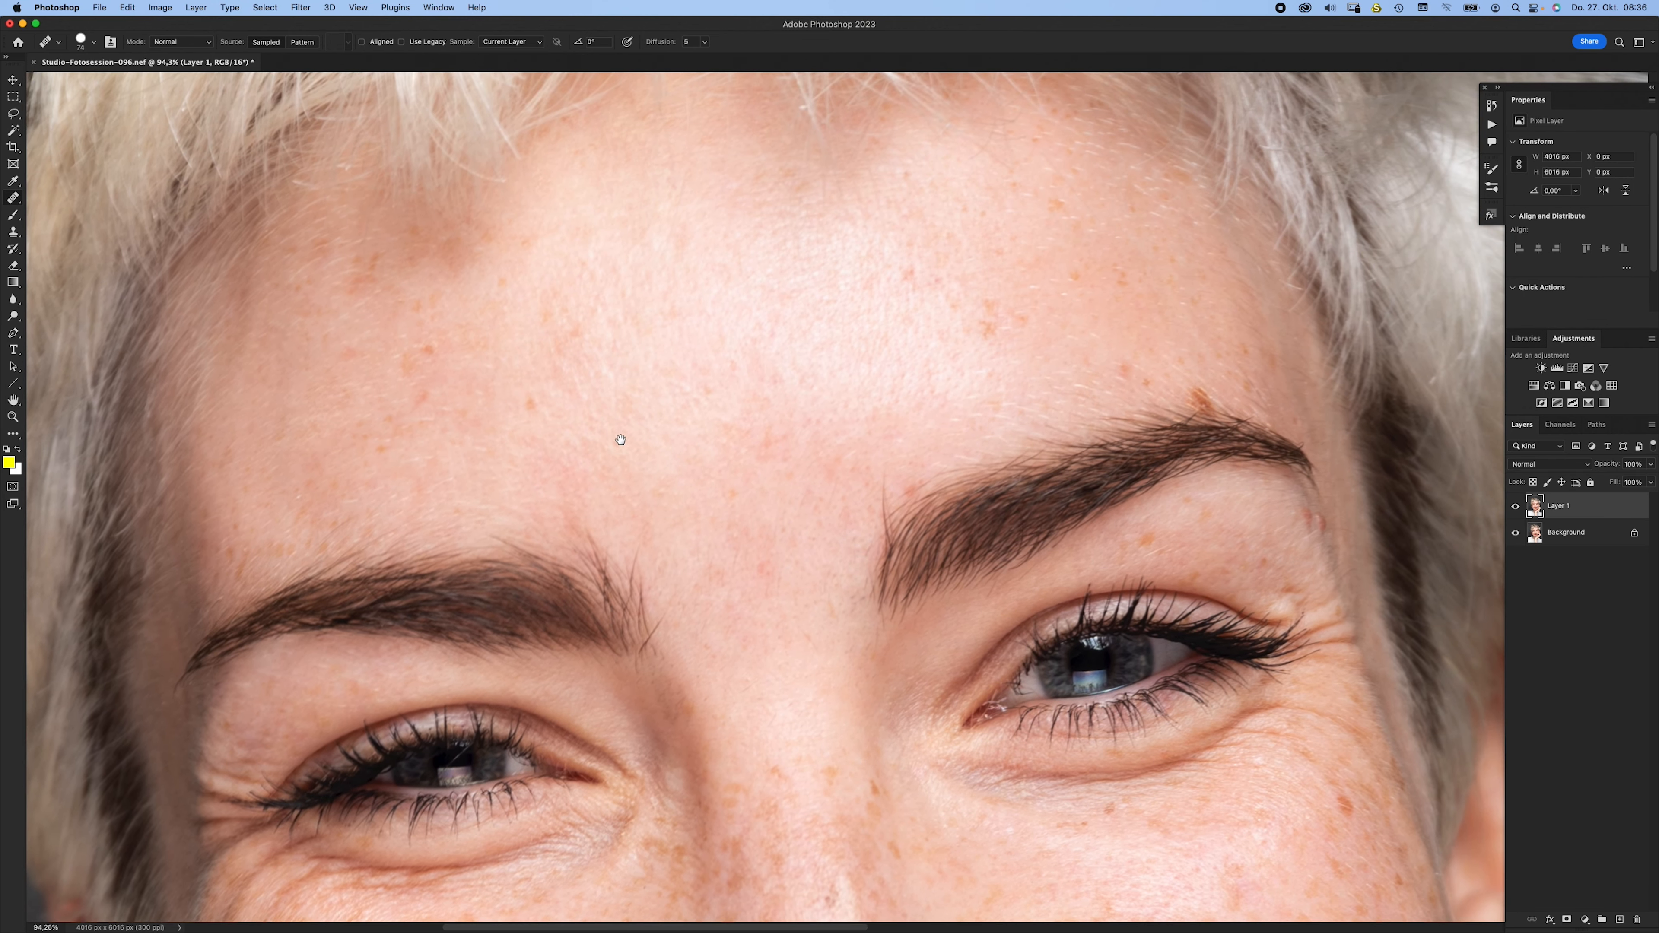
{"action": "scroll", "coordinate": [620, 439], "scroll_direction": "right", "scroll_amount": 6}
{"action": "scroll", "coordinate": [620, 439], "scroll_direction": "up", "scroll_amount": 2}
{"action": "left_click", "coordinate": [679, 320]}
{"action": "left_click", "coordinate": [709, 330]}
{"action": "scroll", "coordinate": [632, 436], "scroll_direction": "left", "scroll_amount": 4}
{"action": "scroll", "coordinate": [632, 435], "scroll_direction": "down", "scroll_amount": 4}
{"action": "left_click", "coordinate": [654, 474]}
- Examine the eyes, nose, cheeks, mouth and chin for remaining blemishes, reducing the healing brush size
{"action": "scroll", "coordinate": [648, 471], "scroll_direction": "down", "scroll_amount": 8}
{"action": "scroll", "coordinate": [649, 471], "scroll_direction": "left", "scroll_amount": 2}
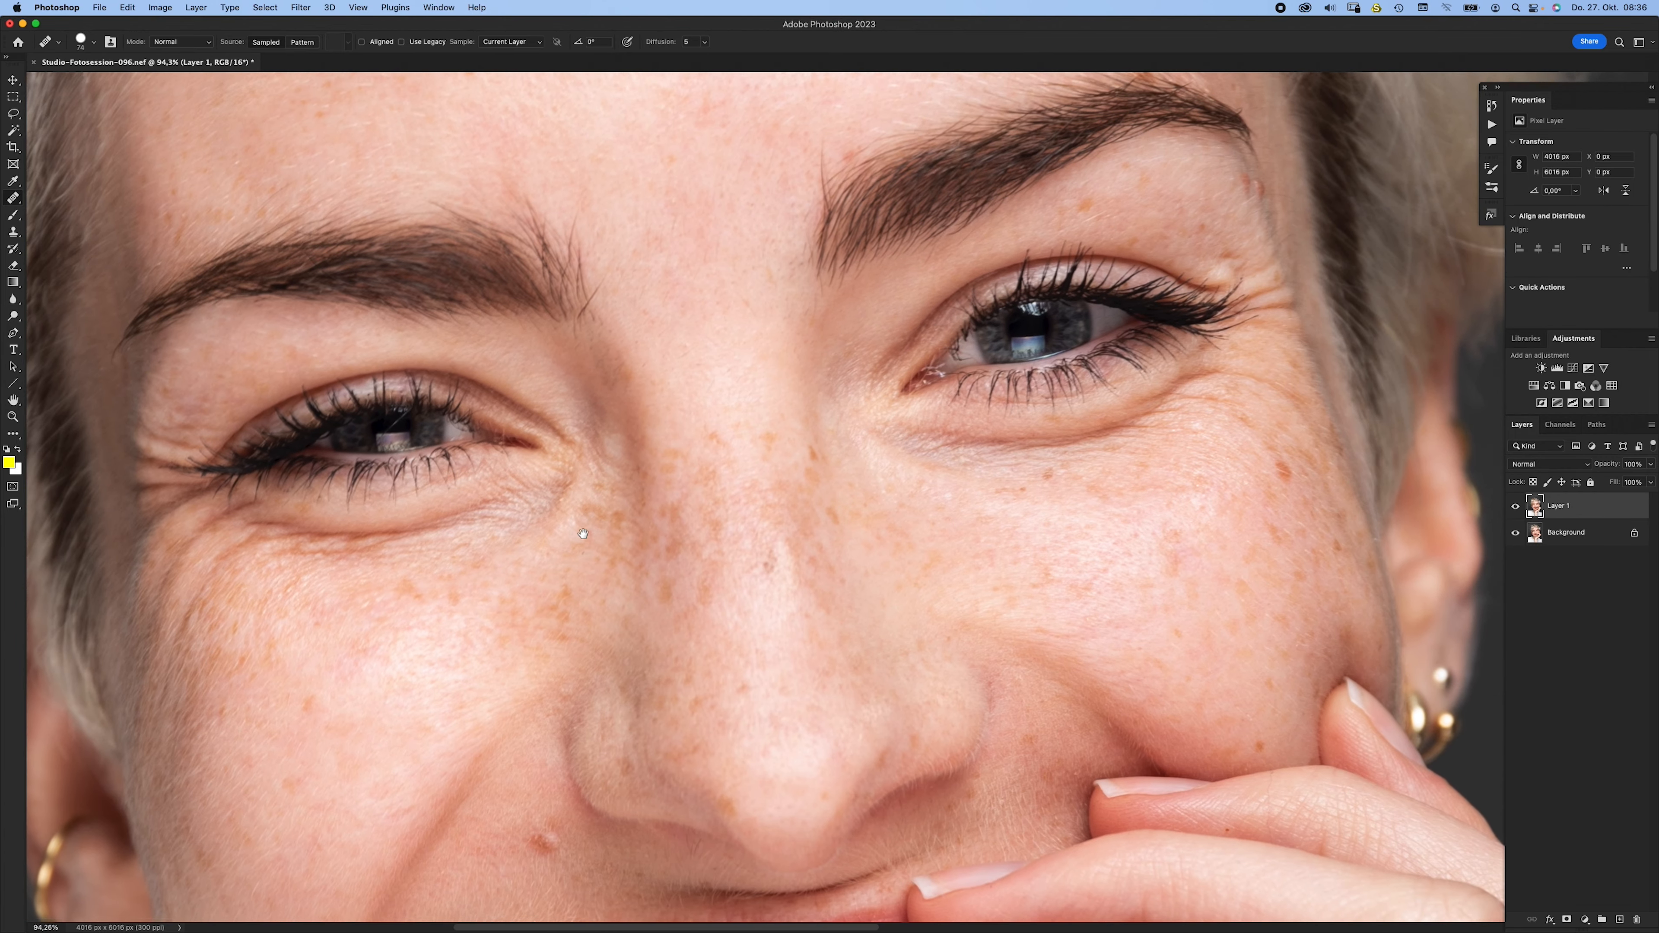
{"action": "scroll", "coordinate": [583, 533], "scroll_direction": "down", "scroll_amount": 5}
{"action": "scroll", "coordinate": [583, 534], "scroll_direction": "left", "scroll_amount": 3}
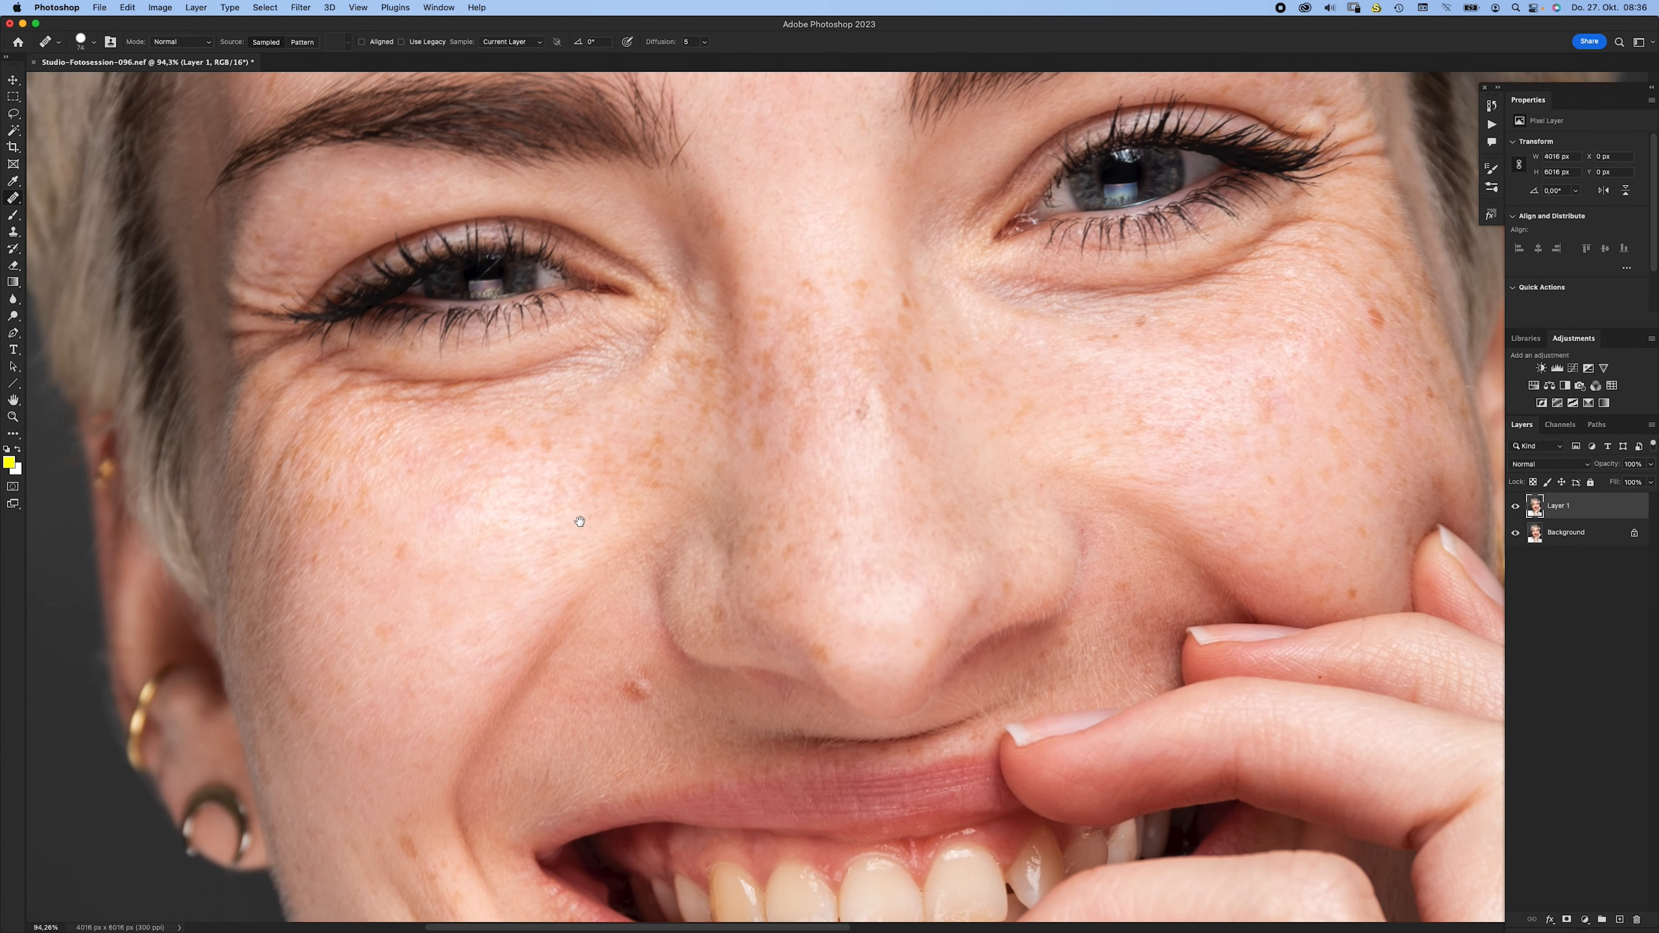
{"action": "scroll", "coordinate": [580, 521], "scroll_direction": "right", "scroll_amount": 10}
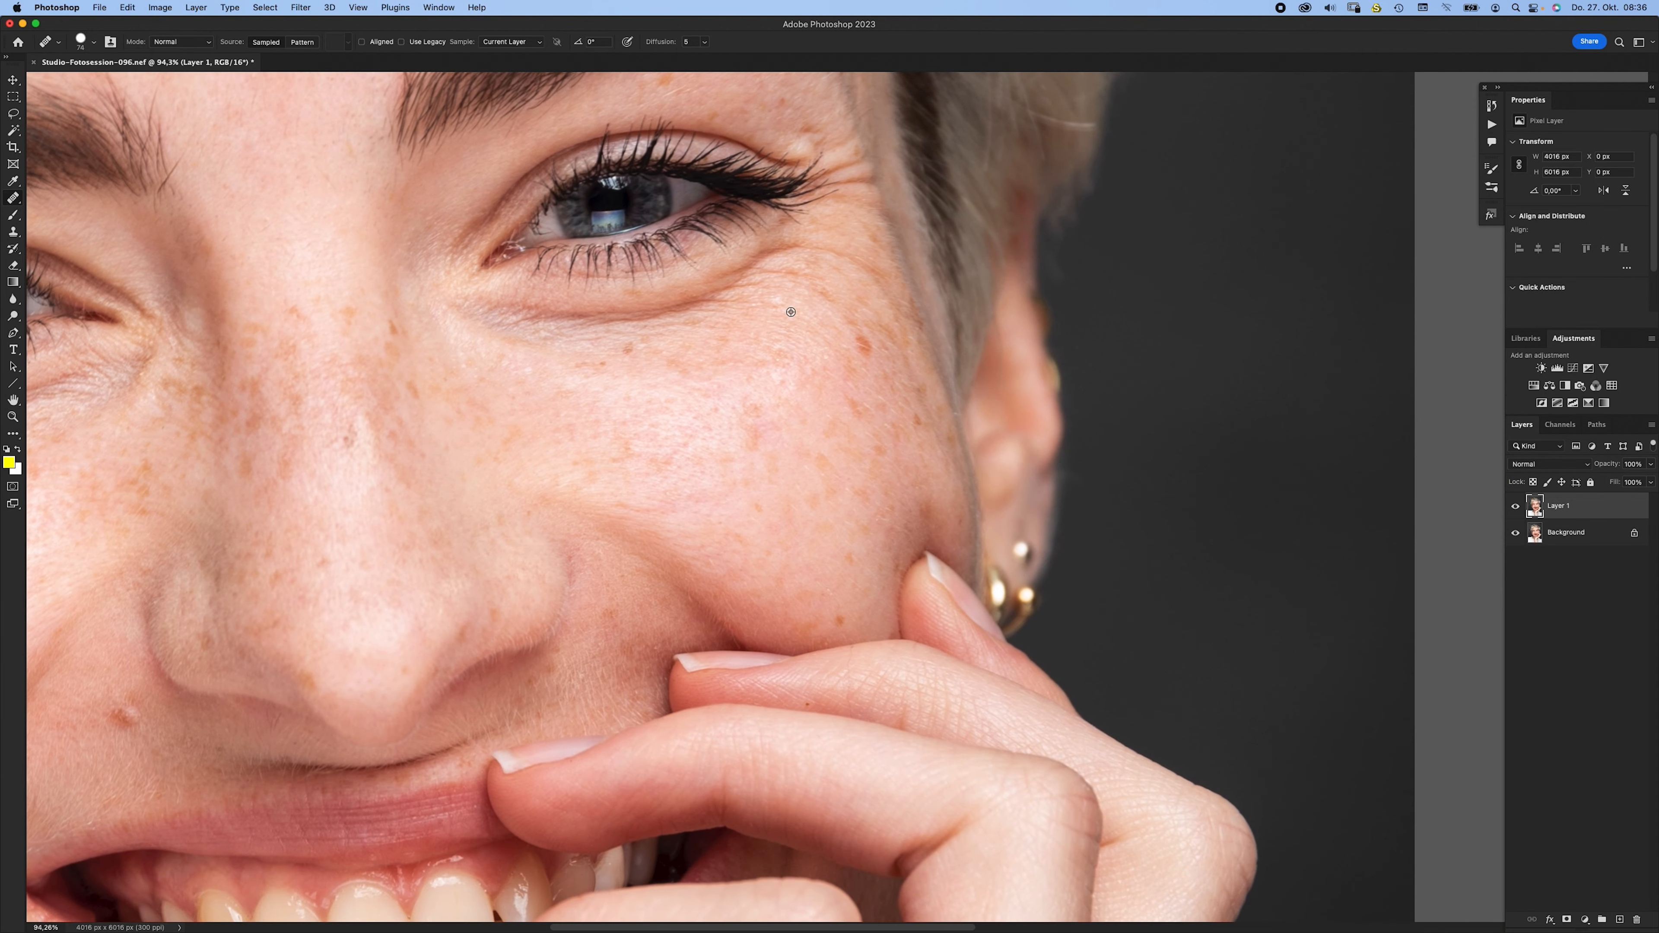
{"action": "scroll", "coordinate": [648, 464], "scroll_direction": "down", "scroll_amount": 4}
{"action": "scroll", "coordinate": [662, 456], "scroll_direction": "left", "scroll_amount": 3}
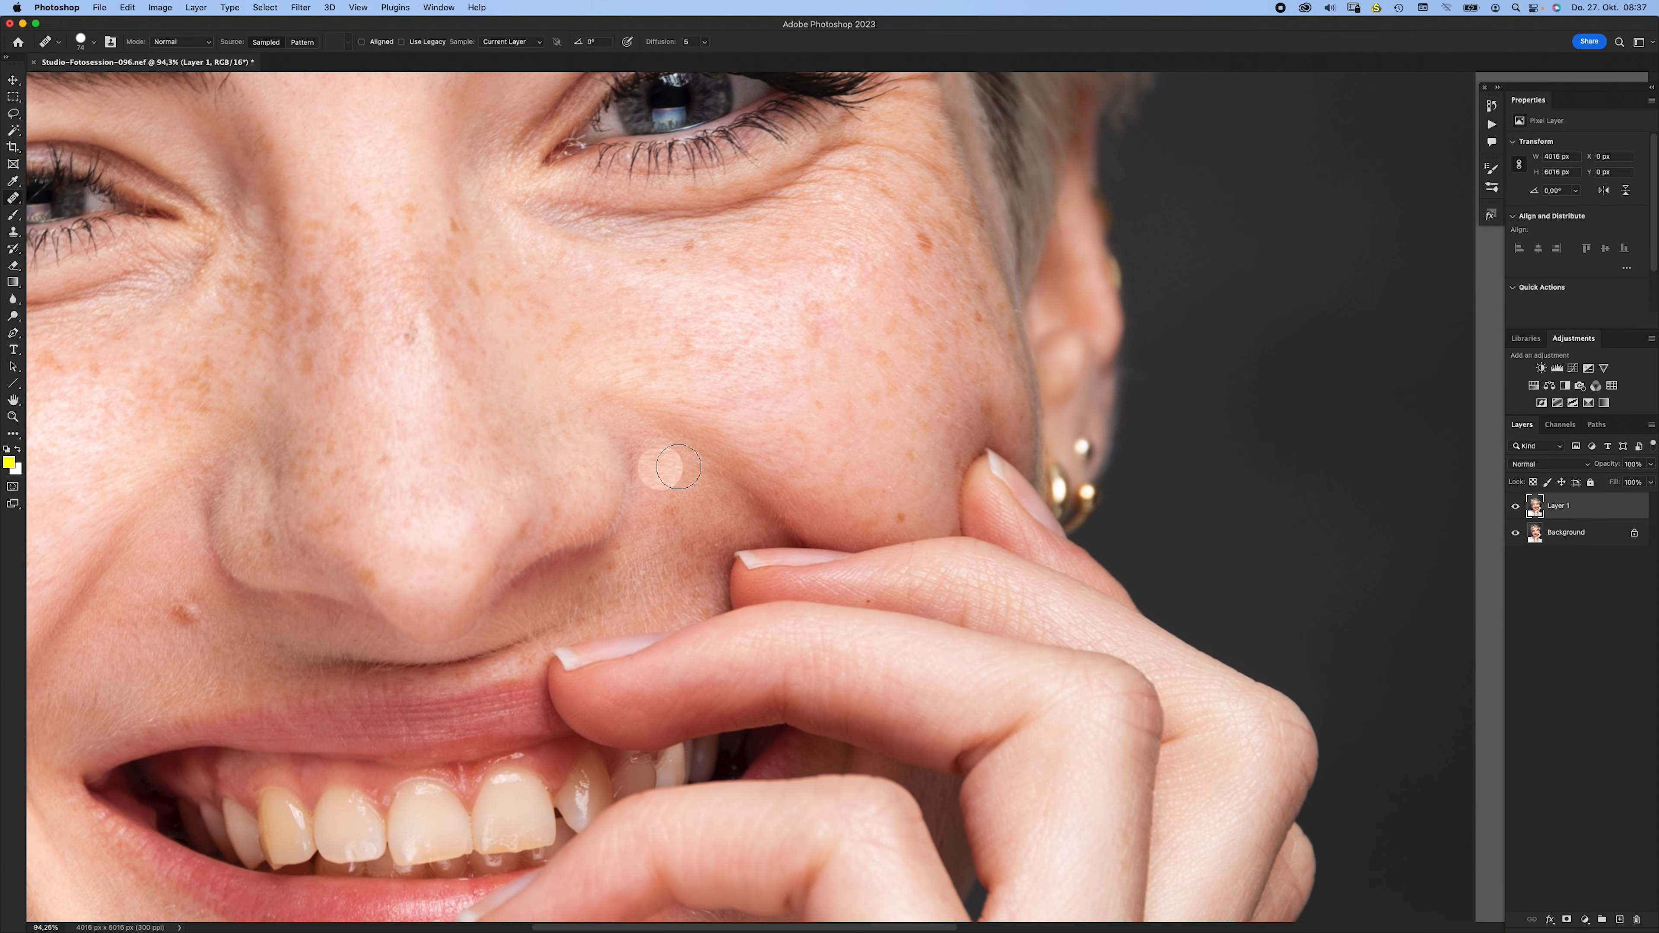
{"action": "scroll", "coordinate": [678, 466], "scroll_direction": "down", "scroll_amount": 12}
{"action": "scroll", "coordinate": [655, 486], "scroll_direction": "left", "scroll_amount": 8}
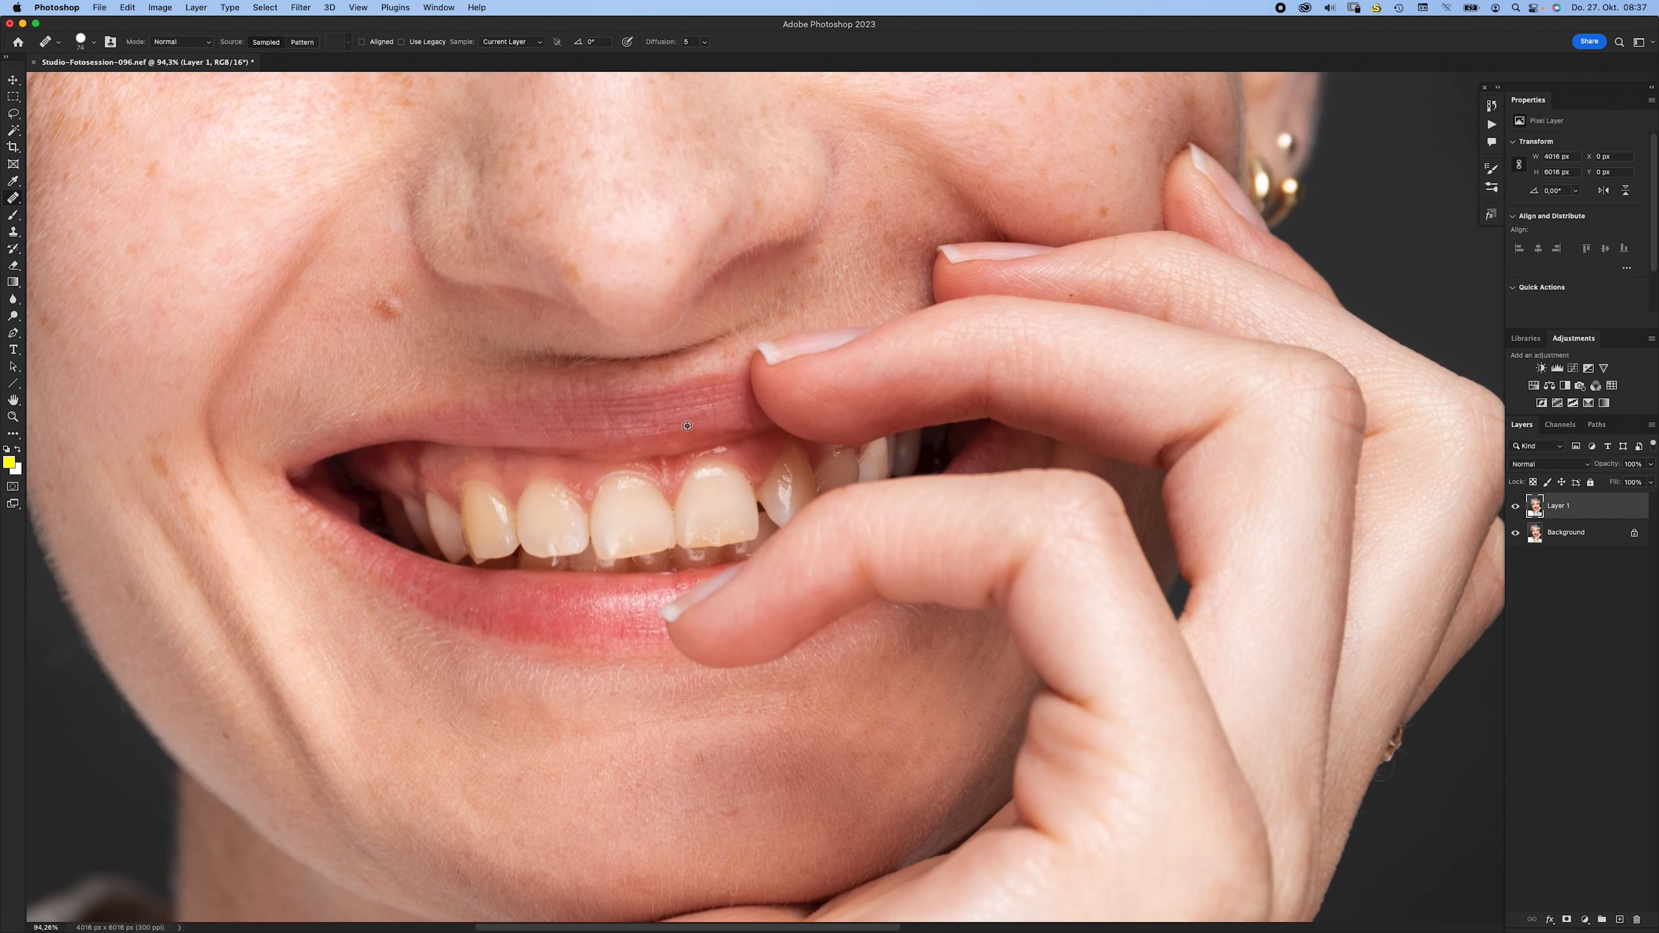
{"action": "scroll", "coordinate": [679, 451], "scroll_direction": "left", "scroll_amount": 4}
{"action": "scroll", "coordinate": [673, 465], "scroll_direction": "down", "scroll_amount": 1}
{"action": "left_click_drag", "start_coordinate": [623, 298], "coordinate": [614, 300], "text": "ctrl+alt"}
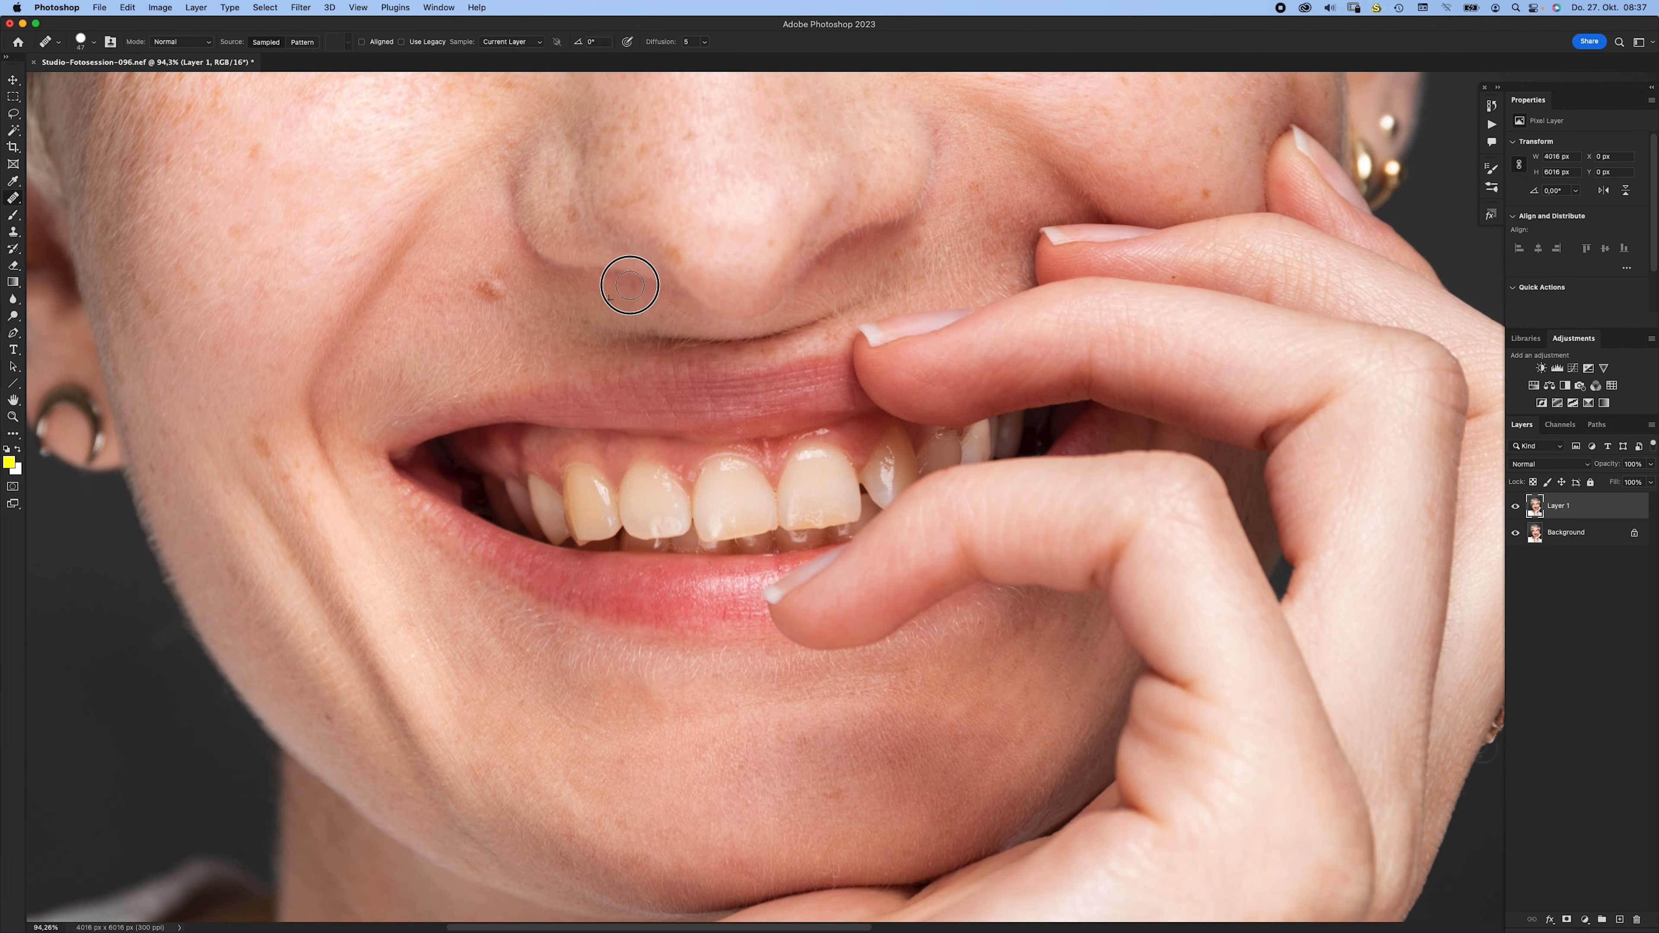
{"action": "scroll", "coordinate": [657, 448], "scroll_direction": "right", "scroll_amount": 3}
{"action": "scroll", "coordinate": [650, 497], "scroll_direction": "down", "scroll_amount": 1}
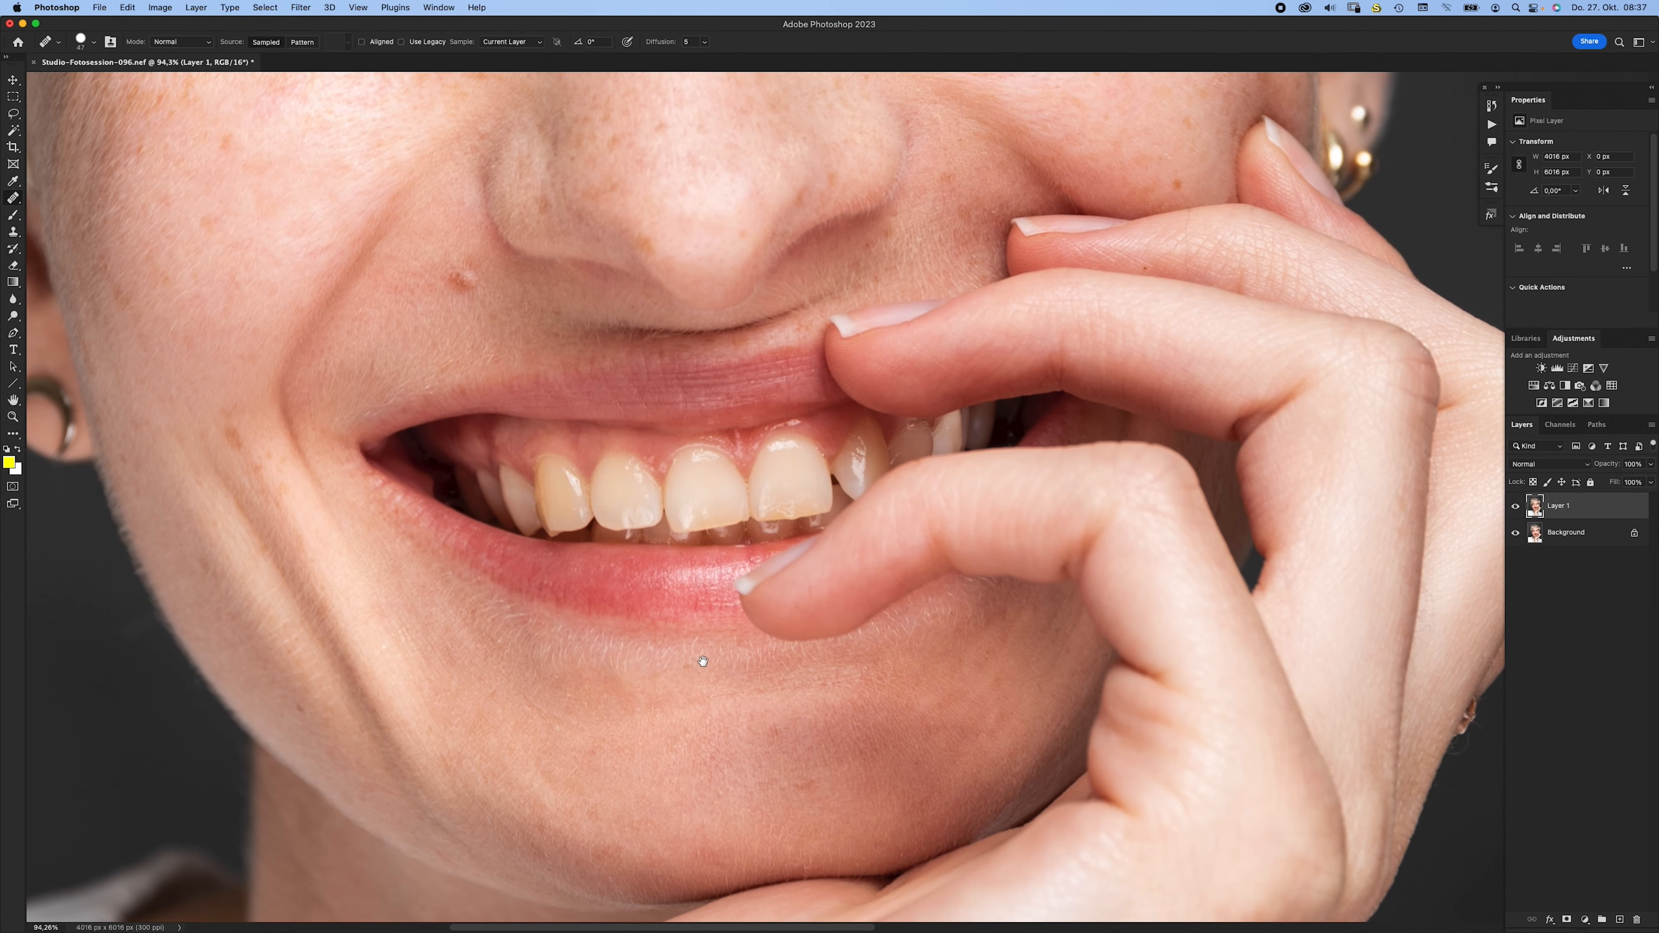
- Heal the uneven skin on the wrist and forearm below the chin with clean skin sampled nearby
{"action": "scroll", "coordinate": [704, 661], "scroll_direction": "down", "scroll_amount": 5}
{"action": "scroll", "coordinate": [692, 425], "scroll_direction": "down", "scroll_amount": 2}
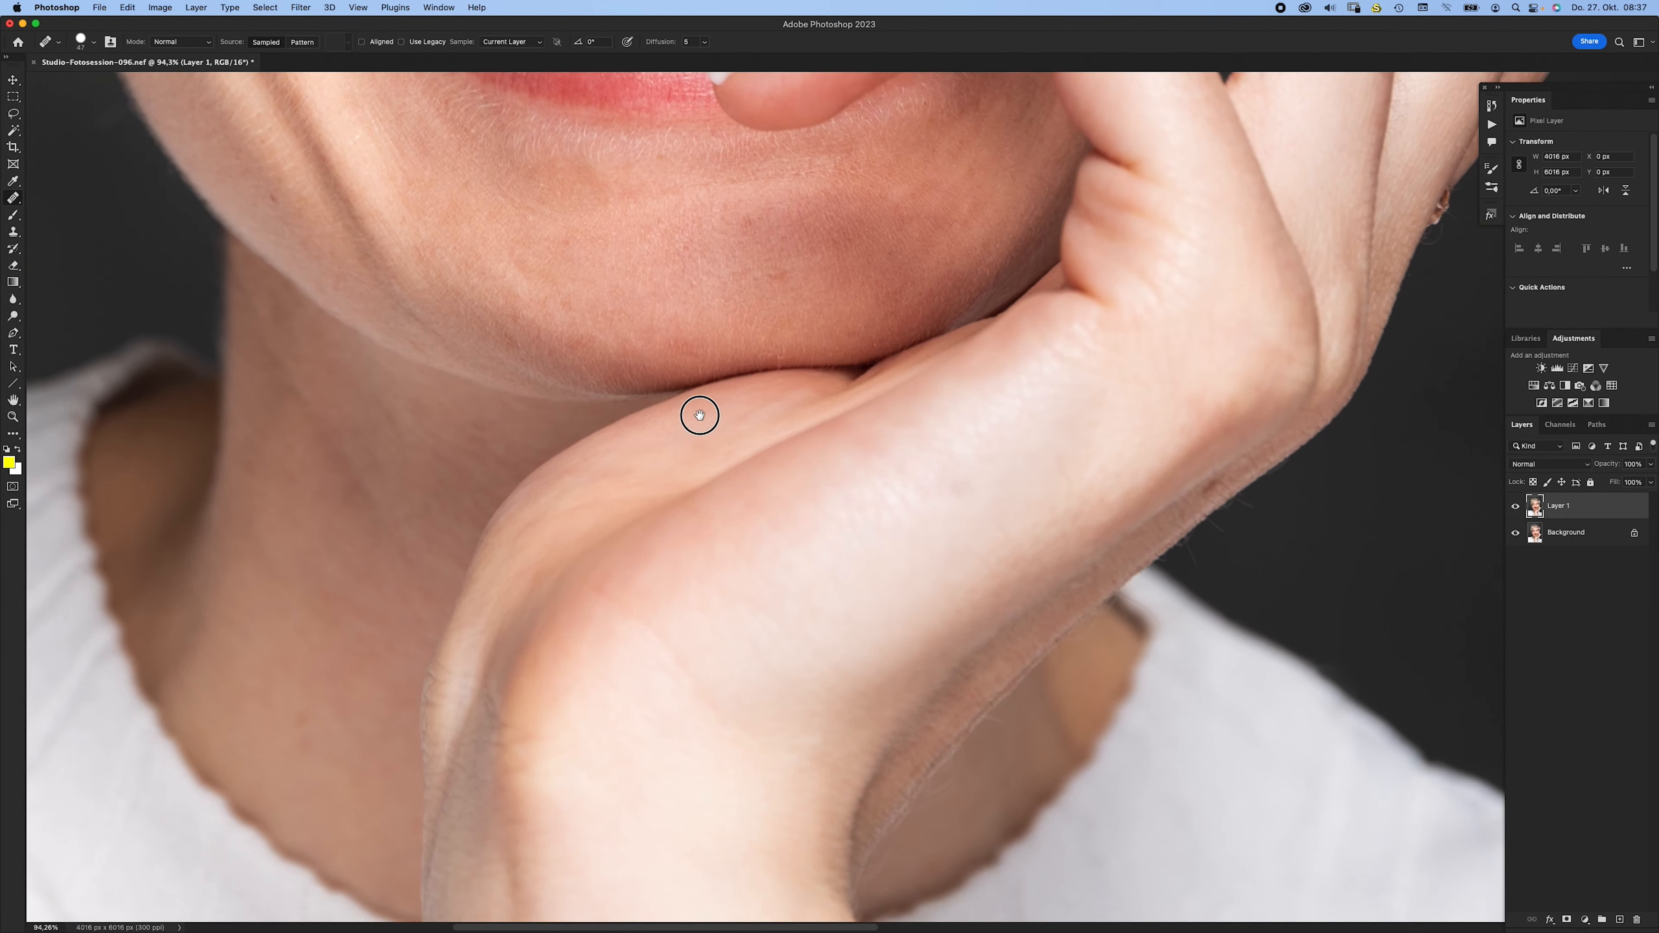
{"action": "scroll", "coordinate": [681, 563], "scroll_direction": "down", "scroll_amount": 4}
{"action": "mouse_move", "coordinate": [681, 563]}
{"action": "left_mouse_down"}
{"action": "mouse_move", "coordinate": [653, 482]}
{"action": "mouse_move", "coordinate": [665, 608]}
{"action": "mouse_move", "coordinate": [639, 655]}
{"action": "mouse_move", "coordinate": [650, 620]}
{"action": "left_mouse_up"}
{"action": "left_click", "coordinate": [618, 537], "text": "alt"}
{"action": "left_click_drag", "start_coordinate": [632, 677], "coordinate": [680, 699]}
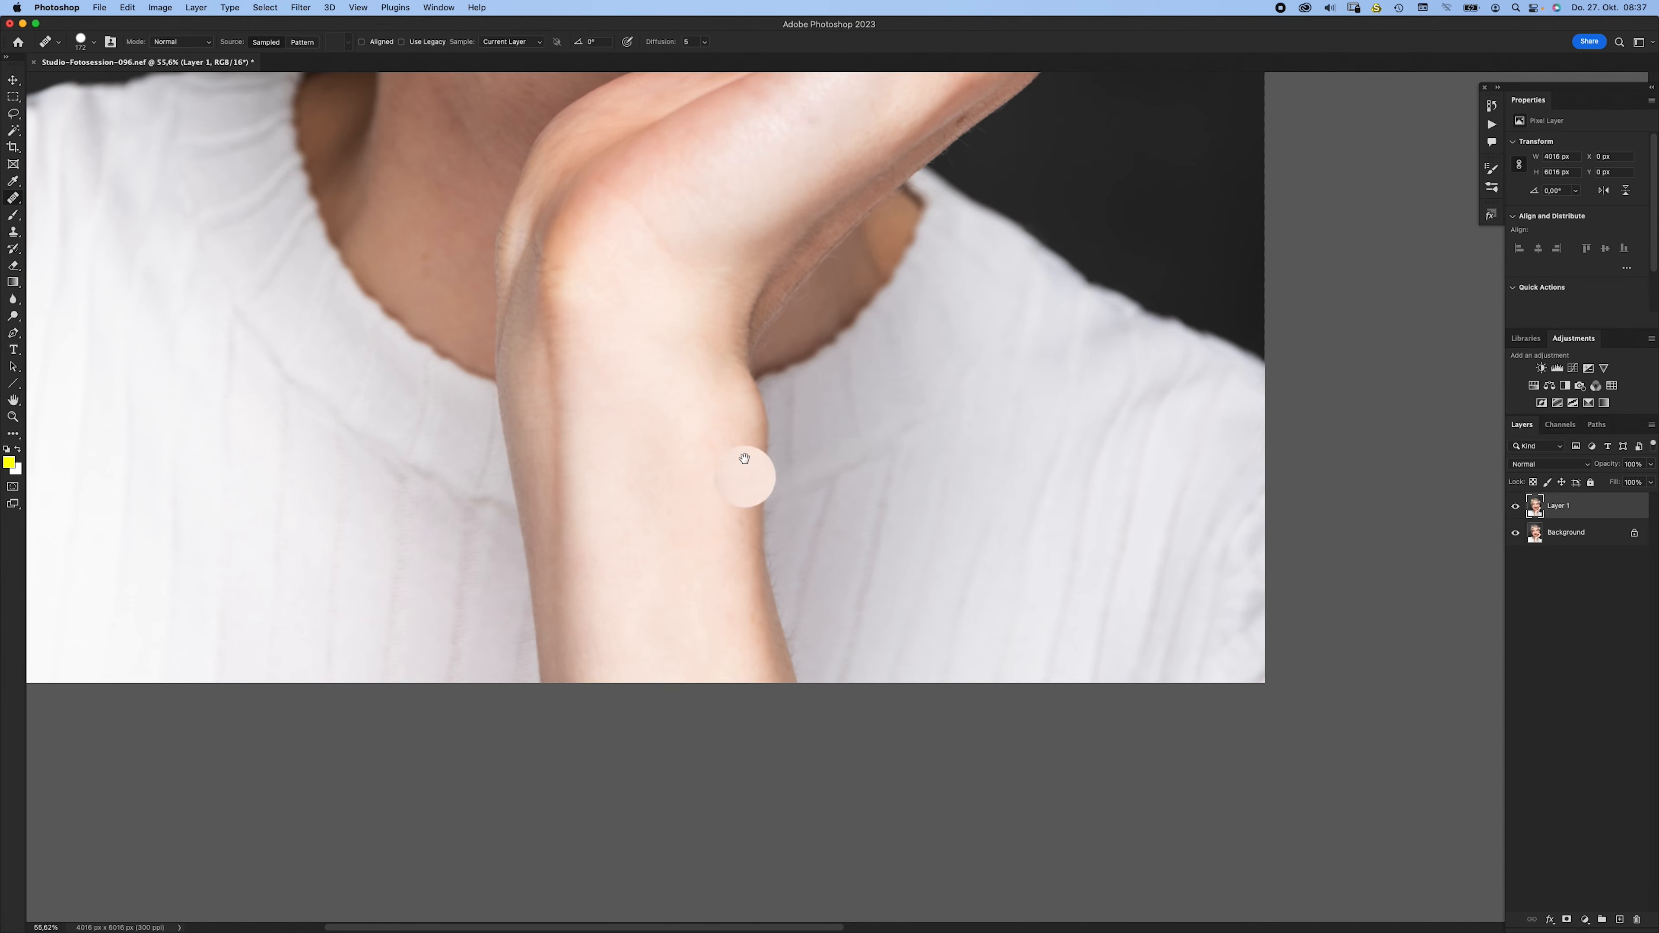
- Clean up the rough outer edge of the hand below the little finger against the dark background with the Clone Stamp
{"action": "scroll", "coordinate": [733, 486], "scroll_direction": "up", "scroll_amount": 10}
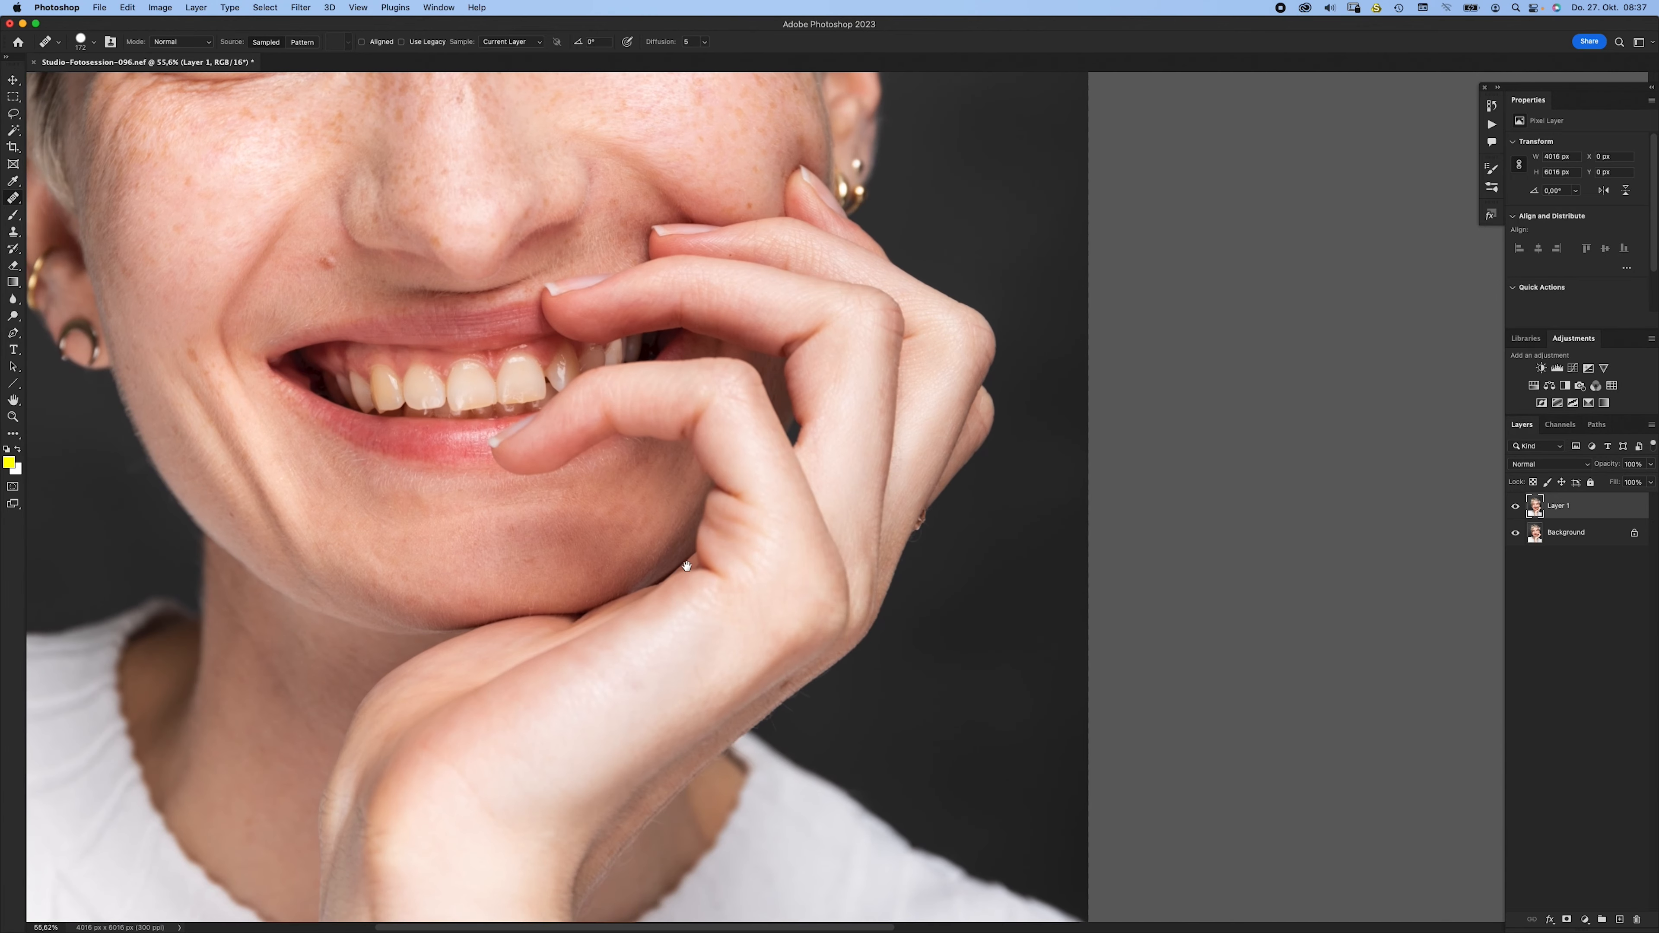
{"action": "scroll", "coordinate": [837, 548], "scroll_direction": "up", "scroll_amount": 5}
{"action": "key", "text": "s"}
{"action": "left_click_drag", "start_coordinate": [910, 551], "coordinate": [892, 547]}
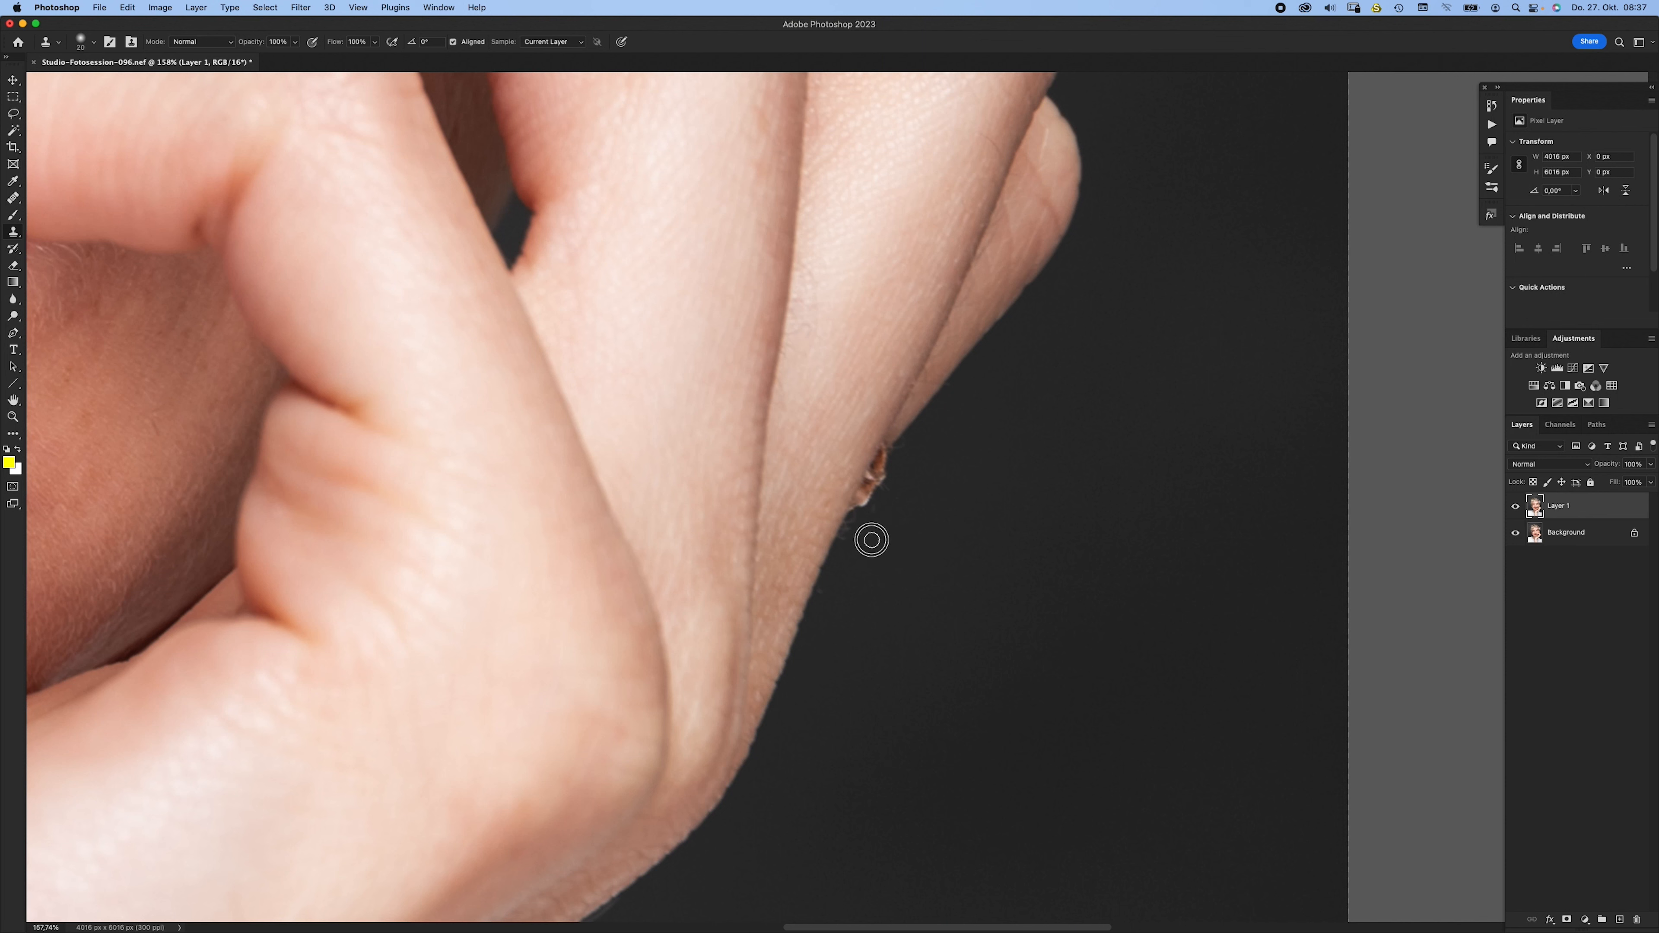
{"action": "left_click_drag", "start_coordinate": [908, 527], "coordinate": [917, 528]}
- Examine the ear, the hair outline against the background and the whole face for stray hairs and remaining distractions
{"action": "scroll", "coordinate": [945, 470], "scroll_direction": "up", "scroll_amount": 15}
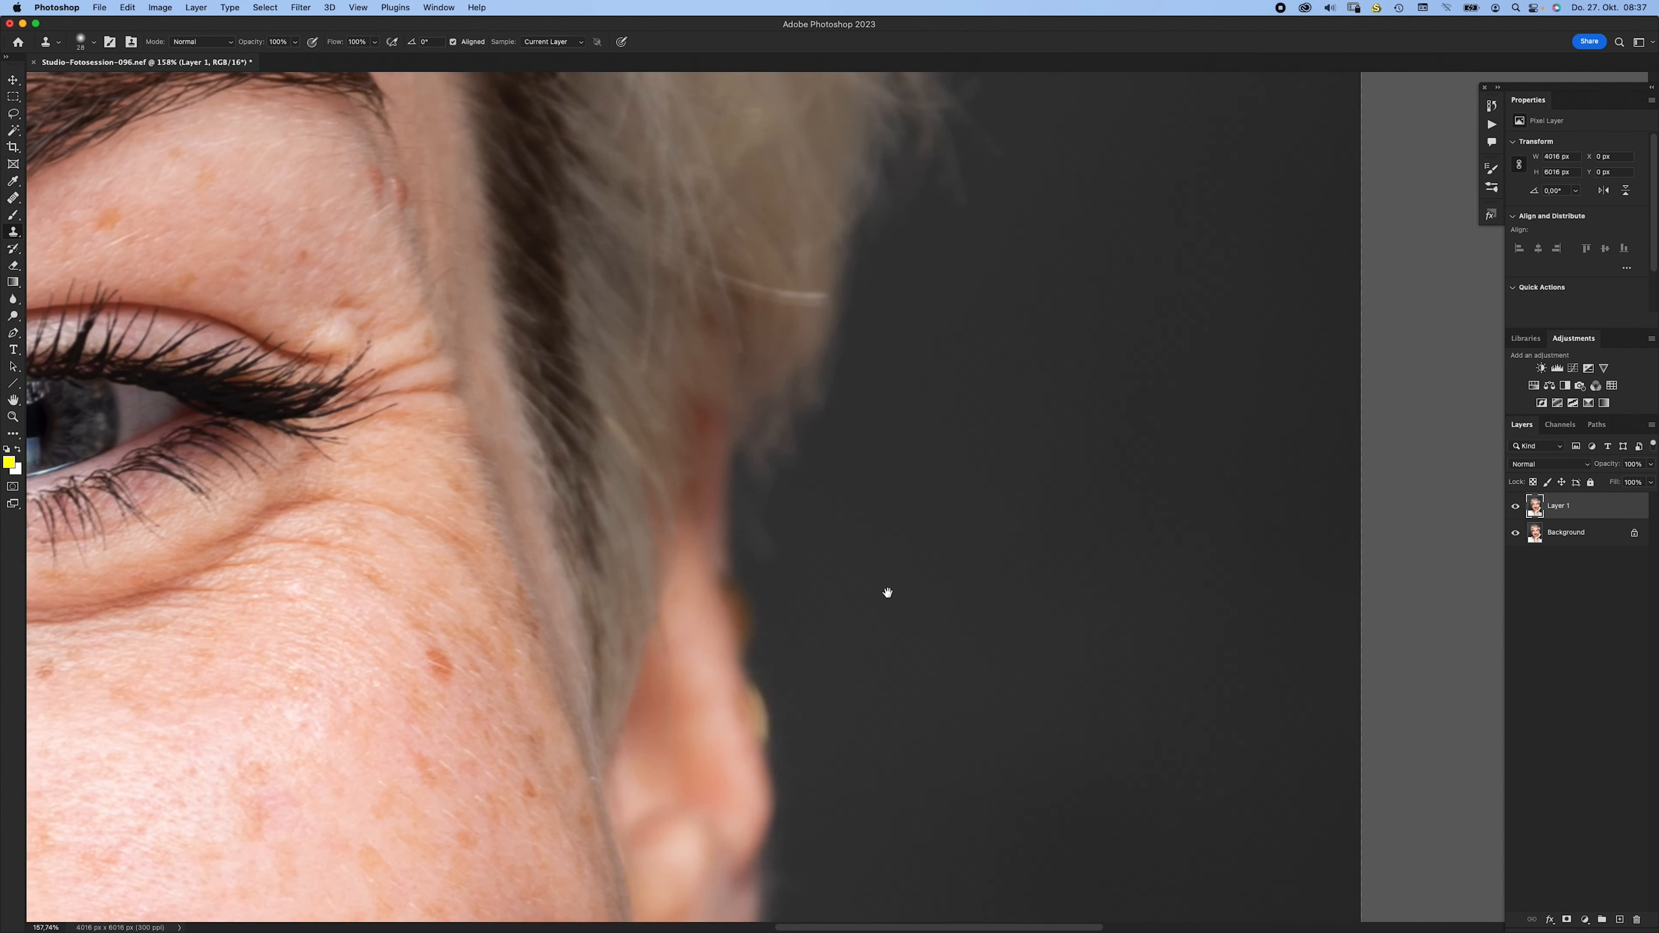
{"action": "left_click_drag", "start_coordinate": [887, 592], "coordinate": [841, 592]}
{"action": "left_click_drag", "start_coordinate": [841, 500], "coordinate": [852, 521]}
{"action": "left_click_drag", "start_coordinate": [808, 414], "coordinate": [932, 587]}
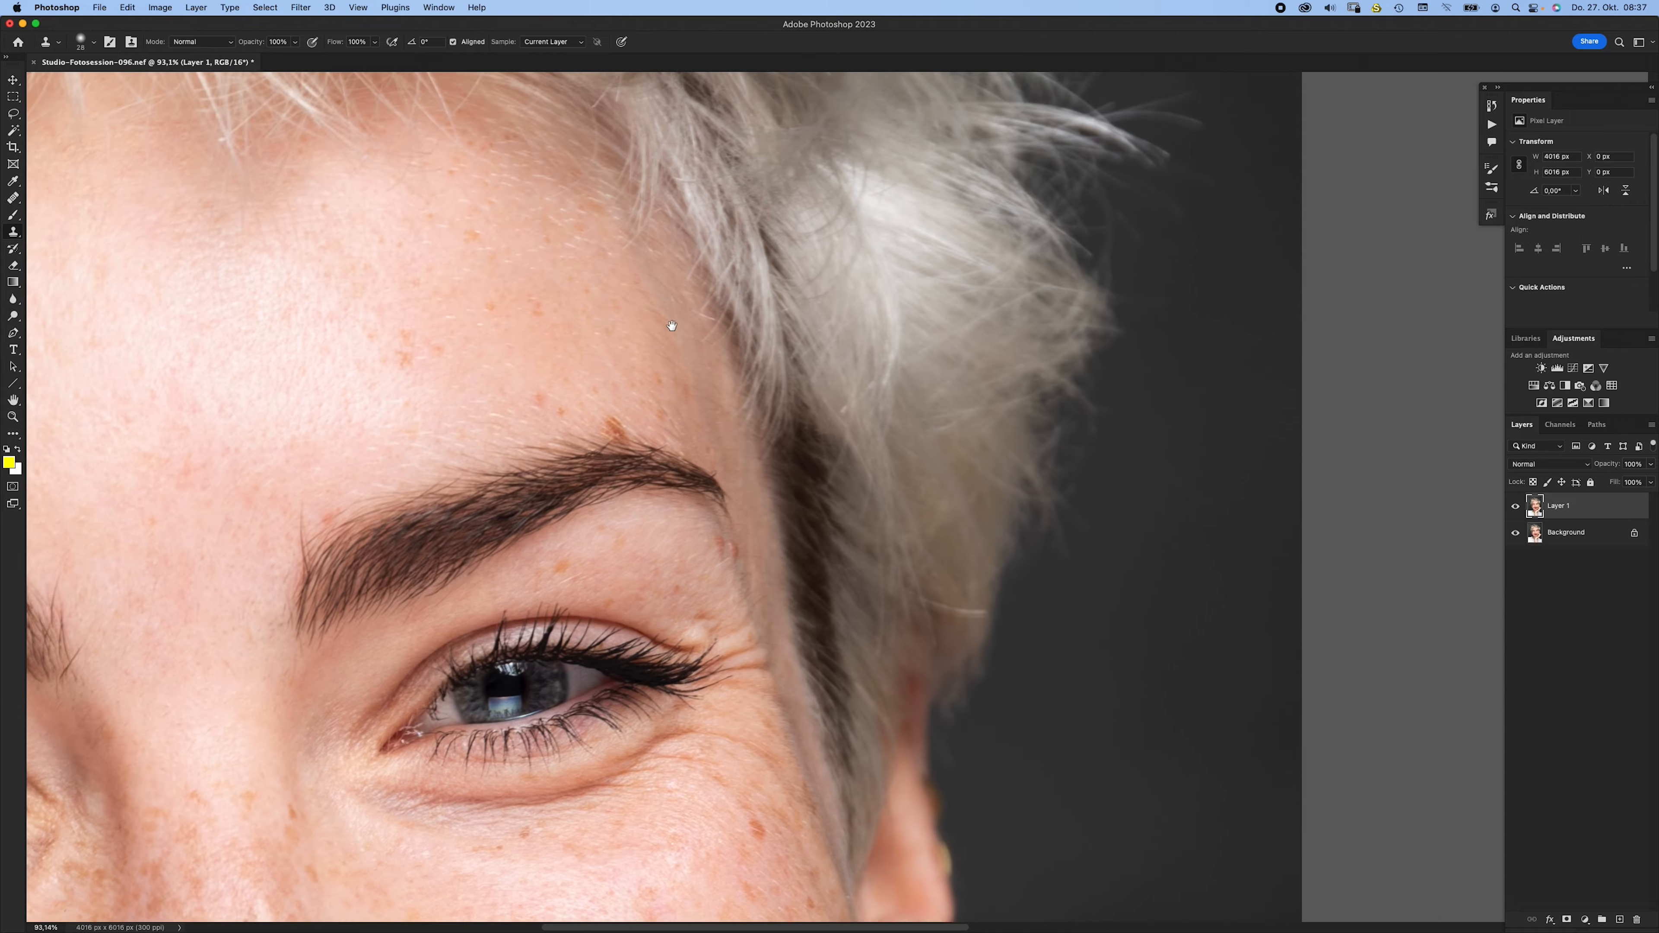
{"action": "scroll", "coordinate": [672, 326], "scroll_direction": "up", "scroll_amount": 10}
{"action": "scroll", "coordinate": [655, 523], "scroll_direction": "down", "scroll_amount": 3}
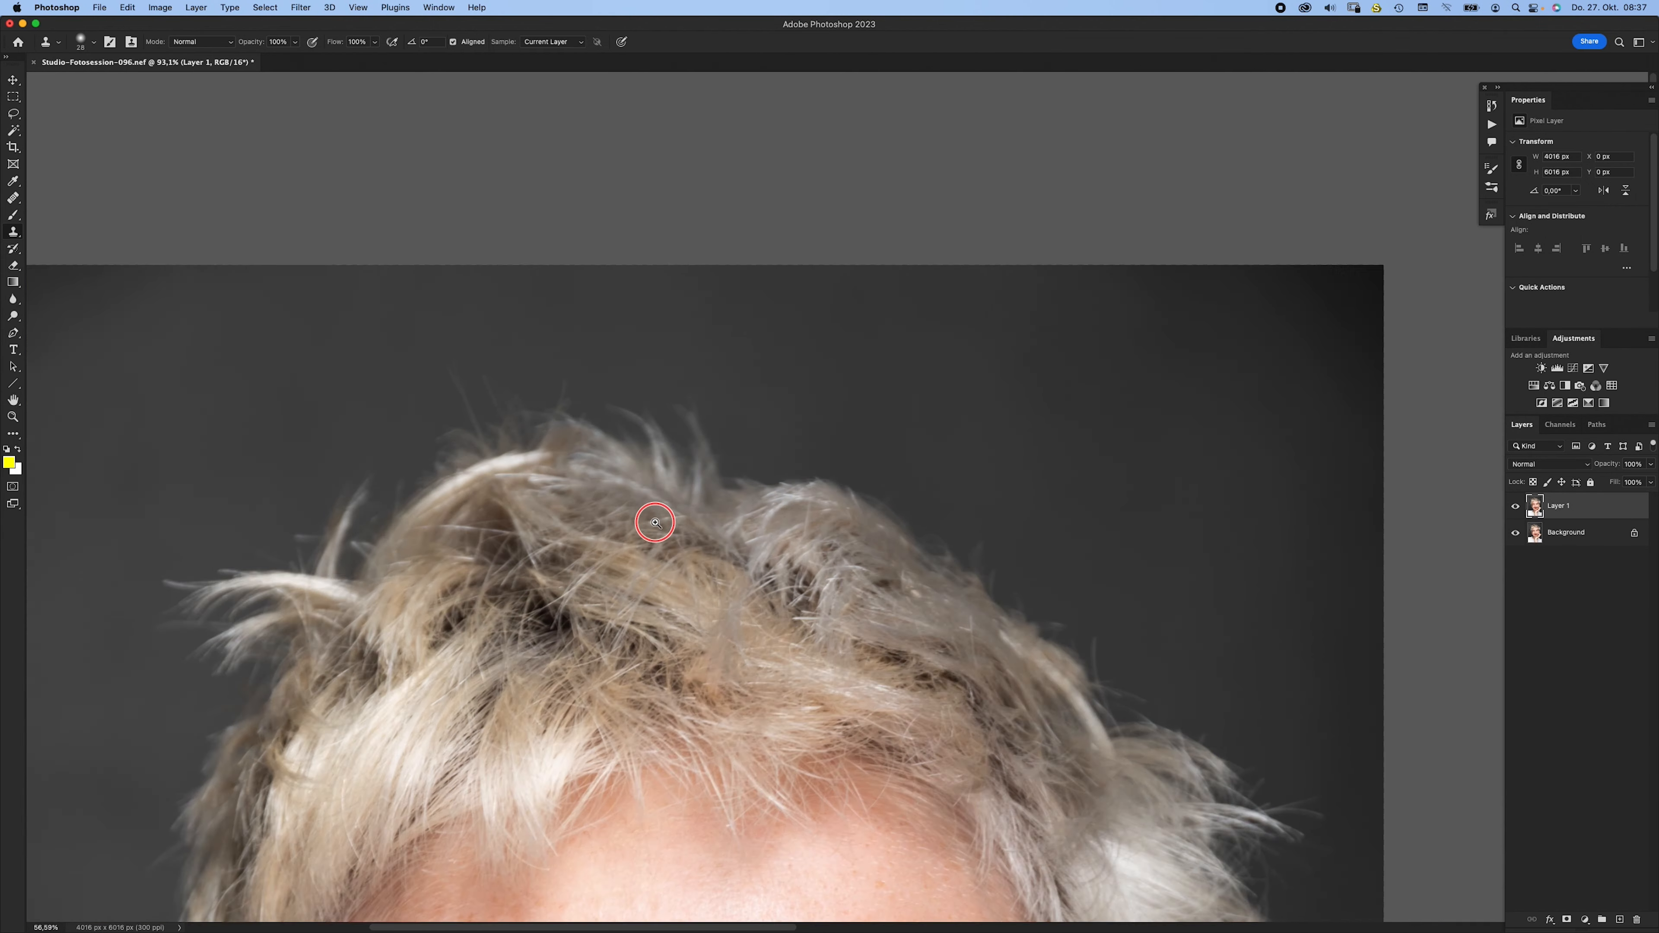
{"action": "left_click_drag", "start_coordinate": [655, 523], "coordinate": [635, 523]}
{"action": "left_click_drag", "start_coordinate": [464, 642], "coordinate": [650, 452]}
{"action": "left_click_drag", "start_coordinate": [701, 570], "coordinate": [670, 443]}
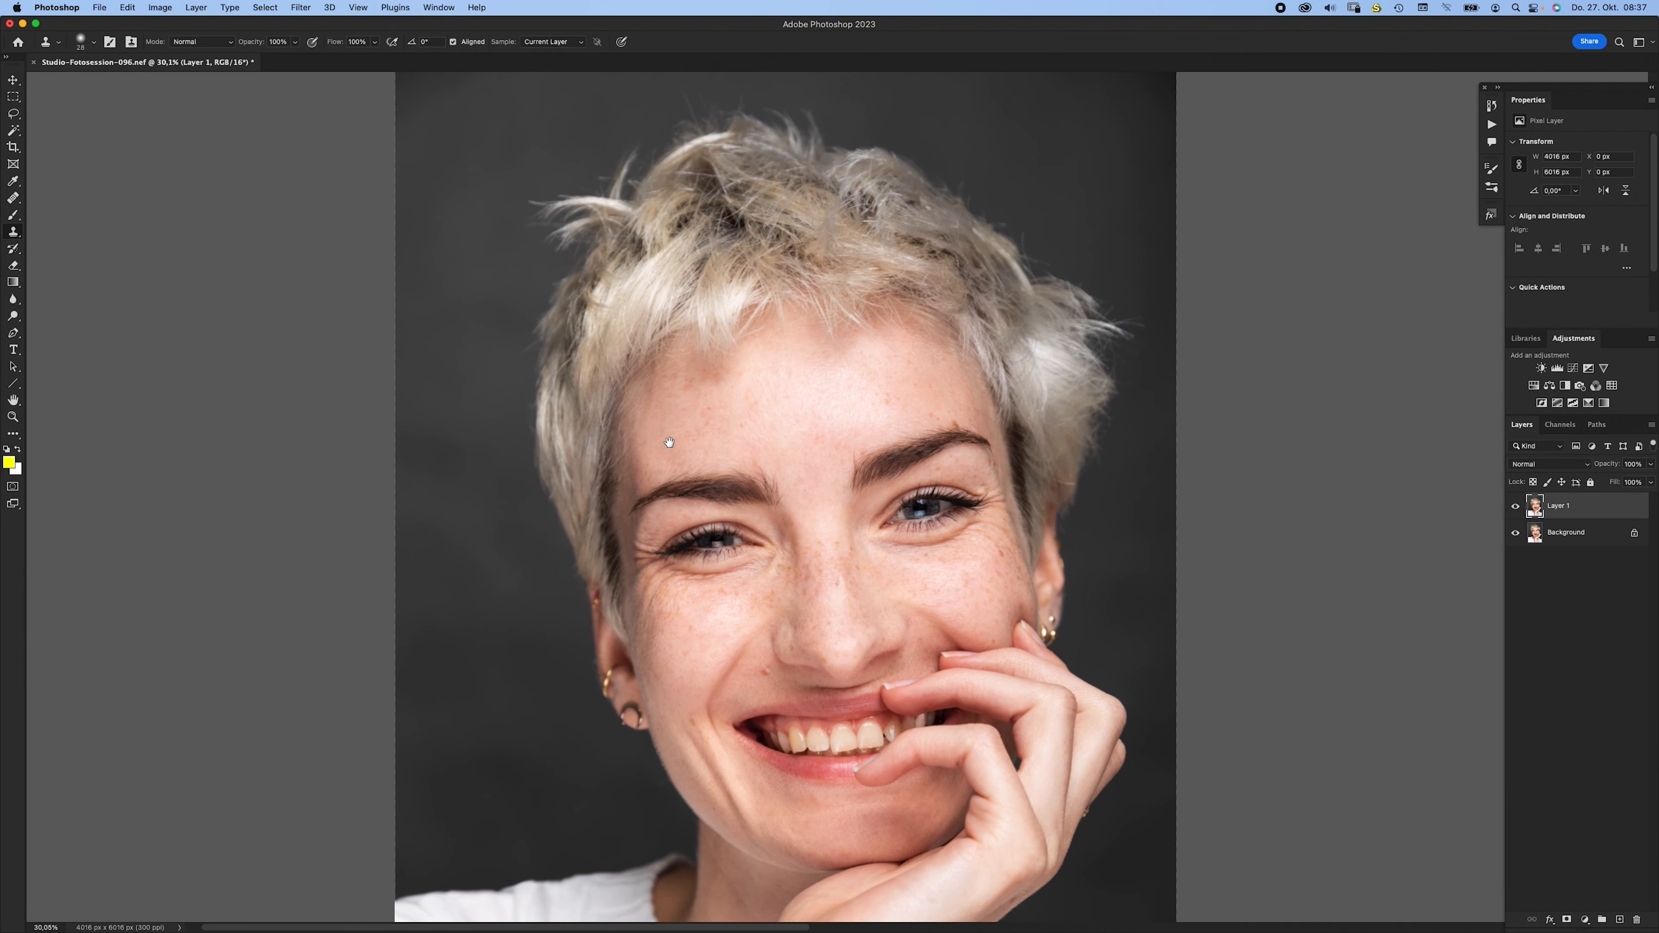
{"action": "scroll", "coordinate": [551, 246], "scroll_direction": "right", "scroll_amount": 5}
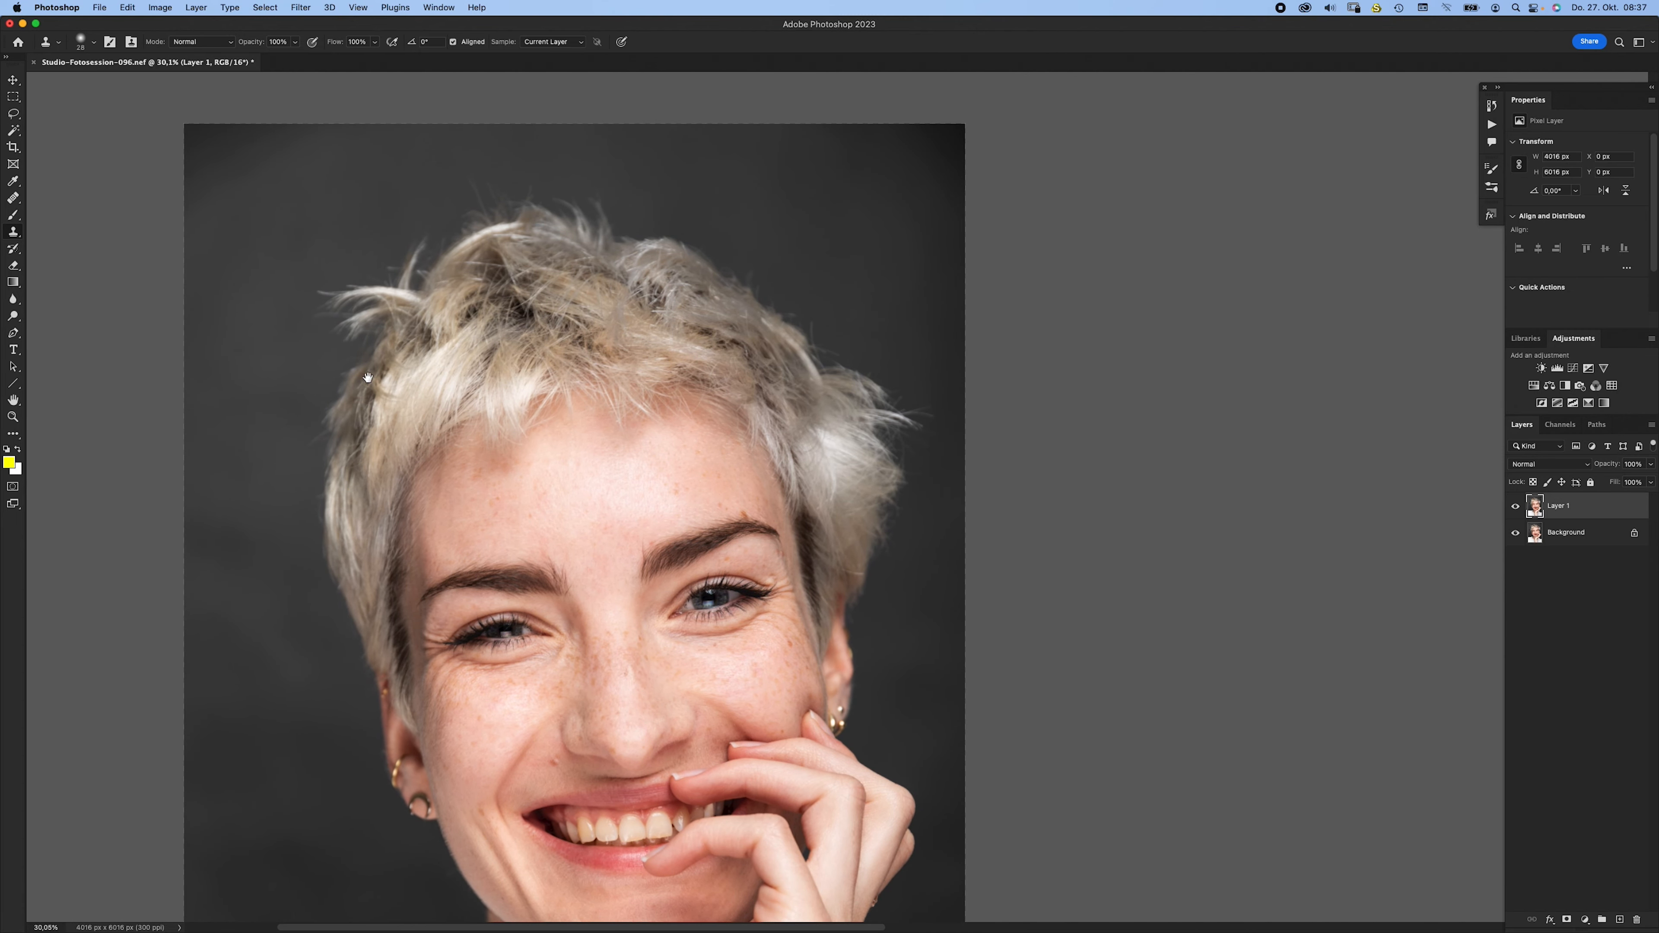
{"action": "scroll", "coordinate": [368, 377], "scroll_direction": "up", "scroll_amount": 4}
{"action": "scroll", "coordinate": [477, 294], "scroll_direction": "up", "scroll_amount": 3}
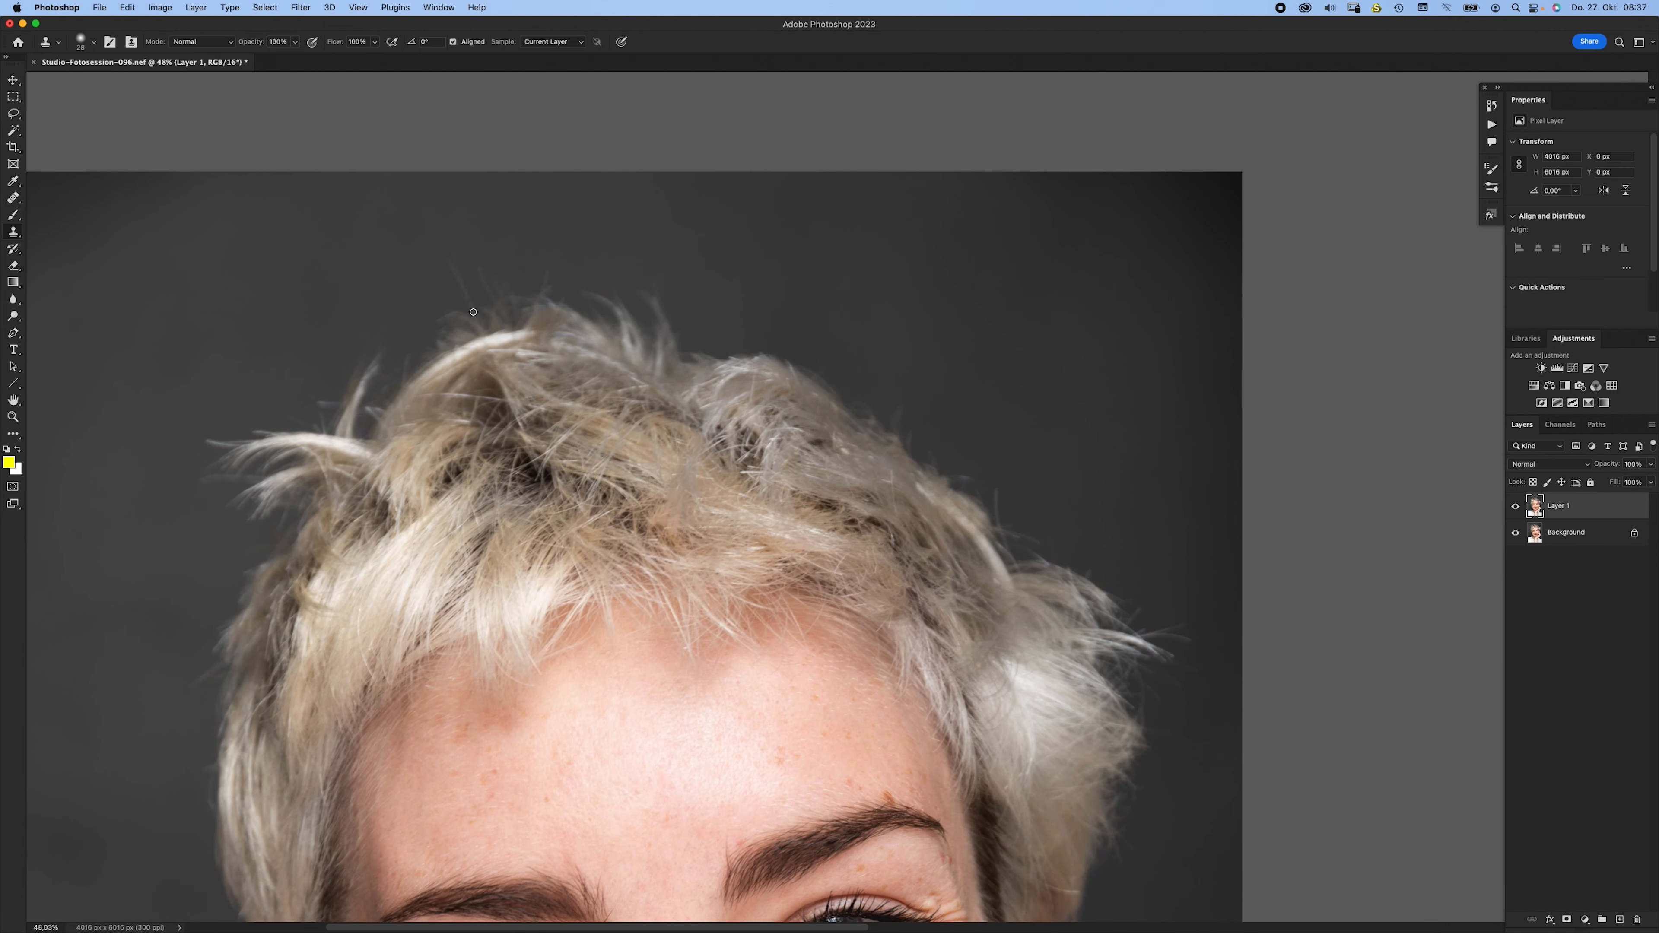
{"action": "scroll", "coordinate": [674, 349], "scroll_direction": "right", "scroll_amount": 5}
{"action": "scroll", "coordinate": [719, 345], "scroll_direction": "down", "scroll_amount": 3}
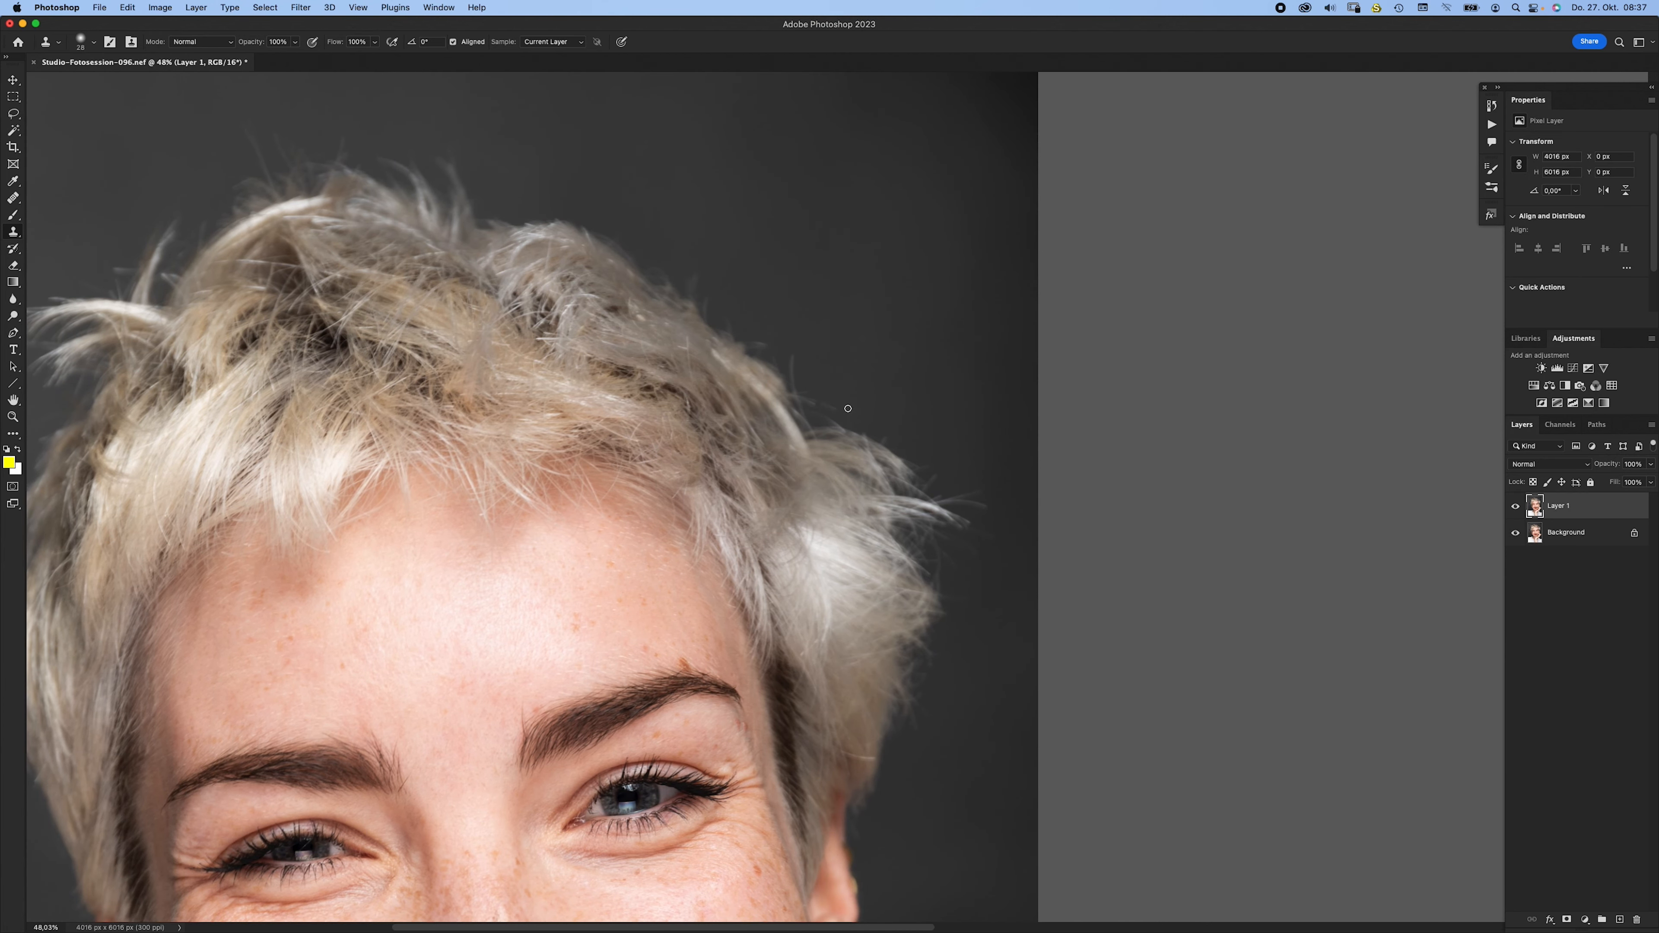
{"action": "scroll", "coordinate": [848, 408], "scroll_direction": "down", "scroll_amount": 6}
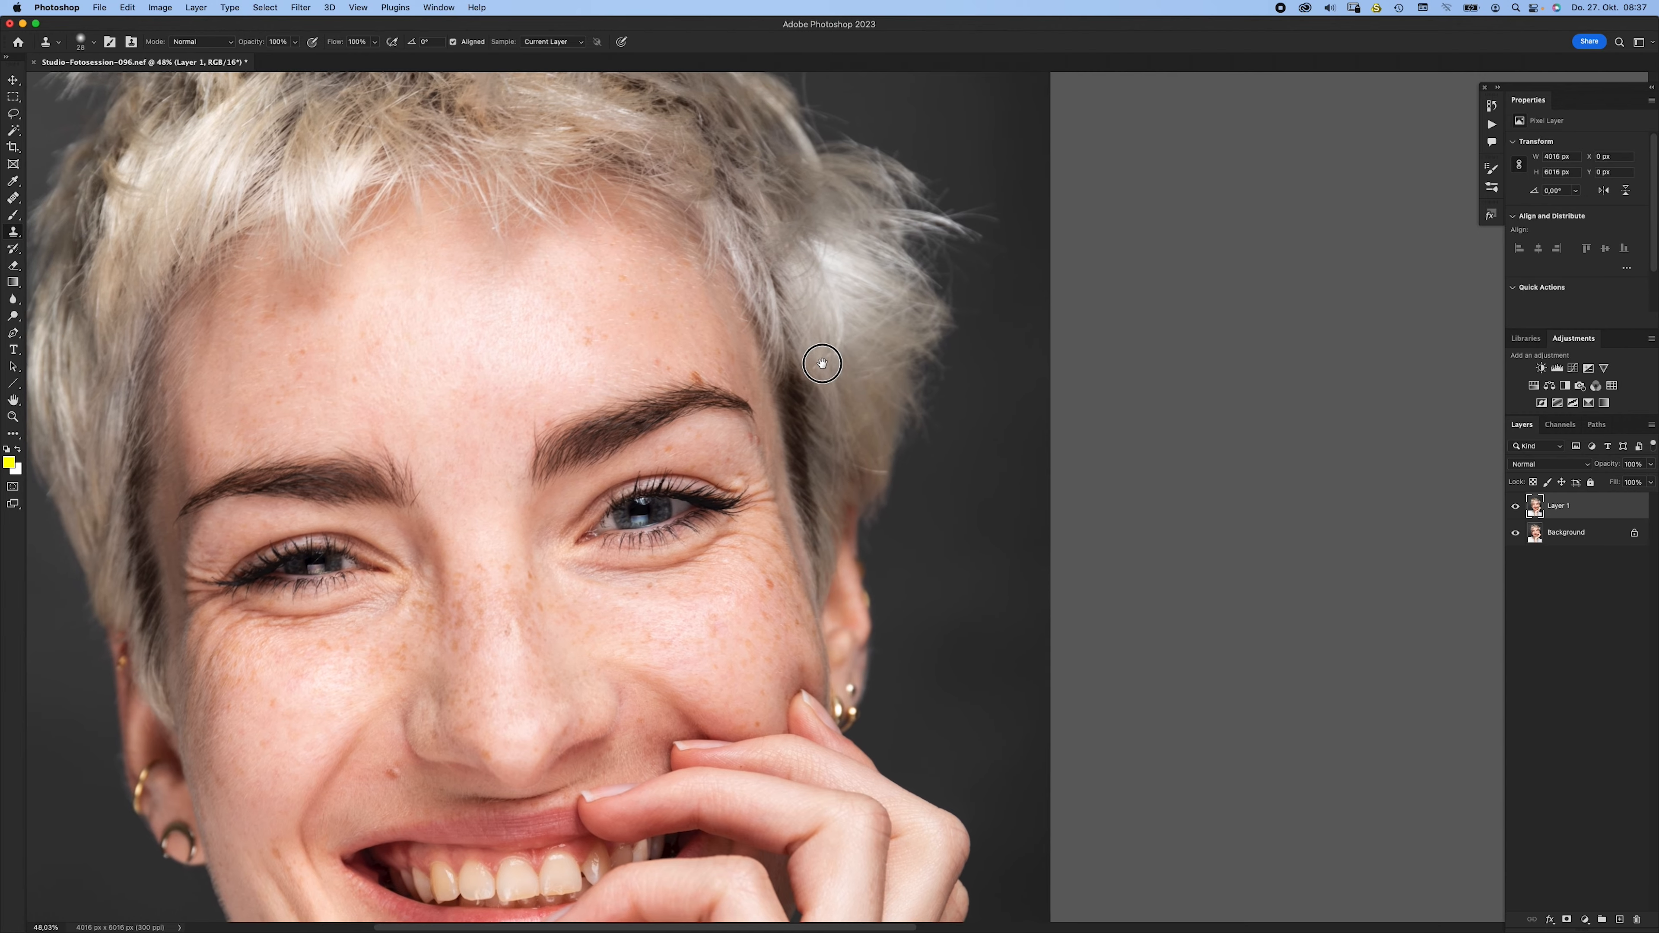
{"action": "scroll", "coordinate": [819, 360], "scroll_direction": "up", "scroll_amount": 5}
{"action": "scroll", "coordinate": [837, 386], "scroll_direction": "left", "scroll_amount": 3}
{"action": "scroll", "coordinate": [632, 163], "scroll_direction": "up", "scroll_amount": 4}
{"action": "scroll", "coordinate": [574, 259], "scroll_direction": "left", "scroll_amount": 4}
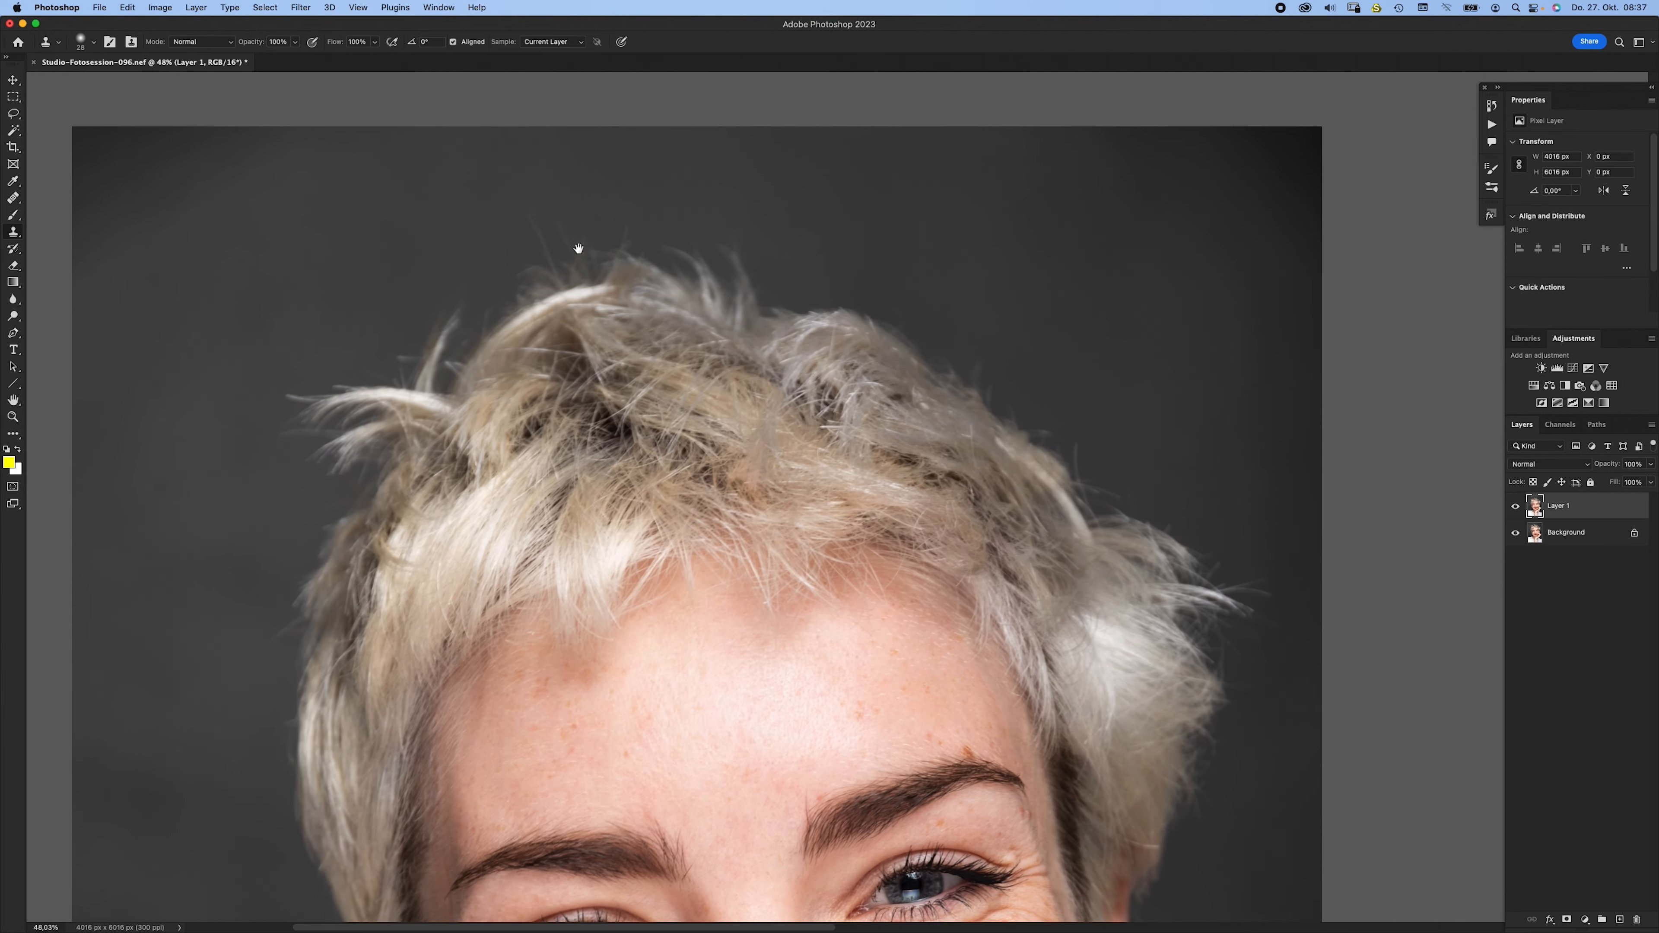
{"action": "scroll", "coordinate": [492, 359], "scroll_direction": "down", "scroll_amount": 8}
{"action": "scroll", "coordinate": [503, 393], "scroll_direction": "left", "scroll_amount": 2}
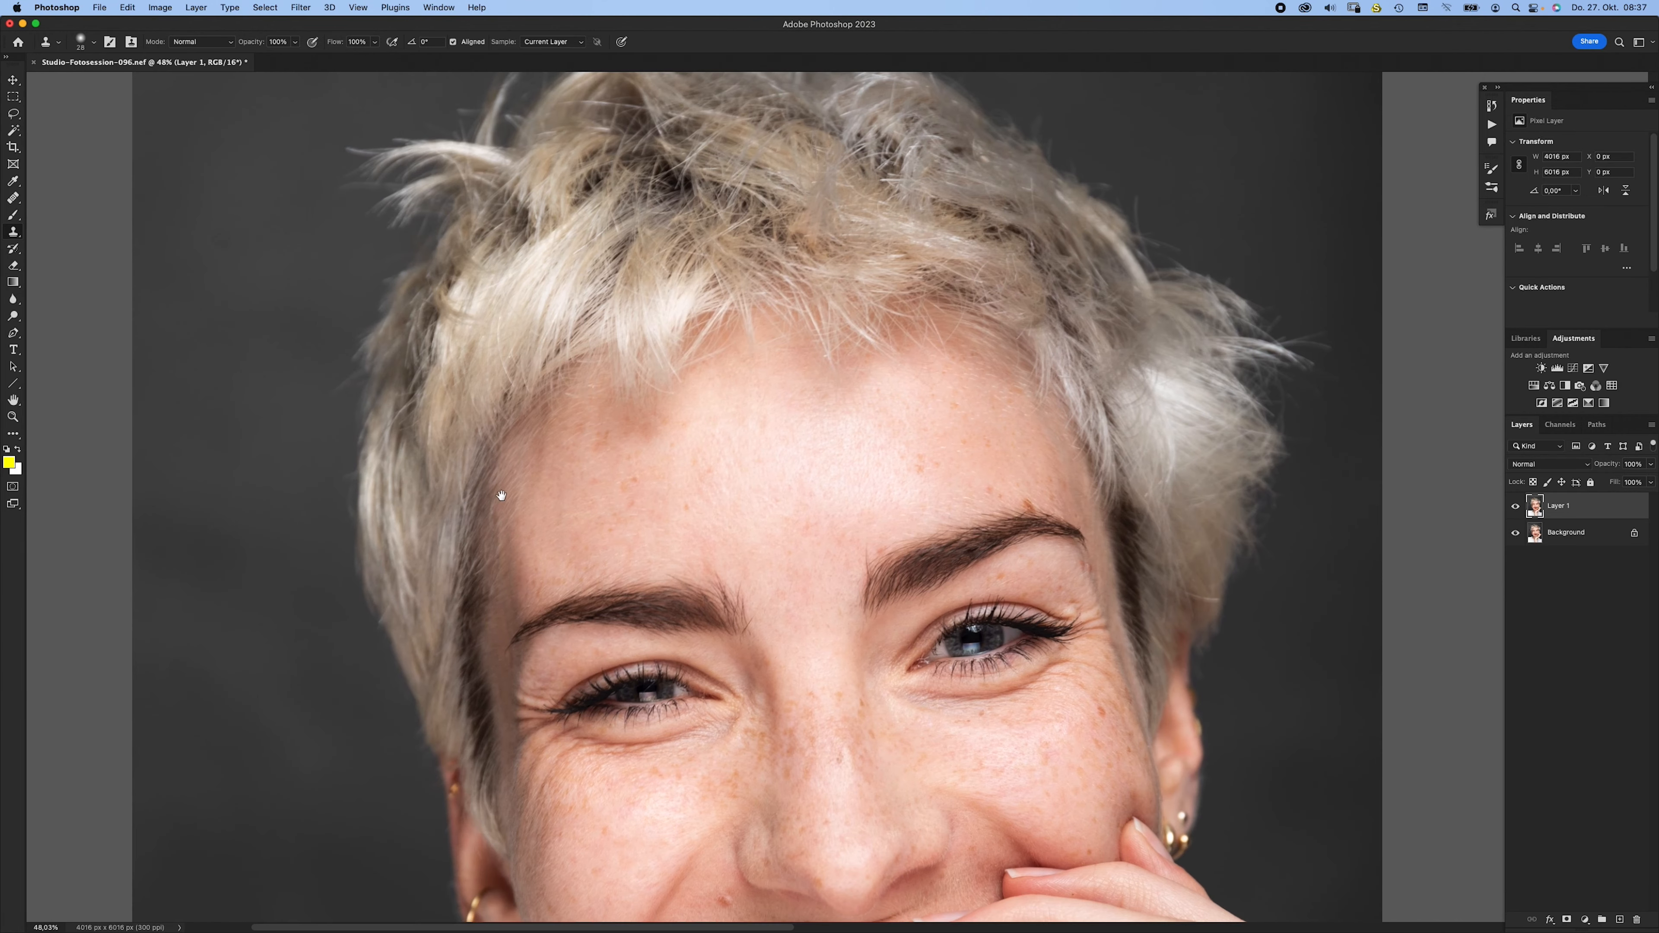
{"action": "scroll", "coordinate": [561, 425], "scroll_direction": "down", "scroll_amount": 6}
{"action": "scroll", "coordinate": [589, 405], "scroll_direction": "right", "scroll_amount": 3}
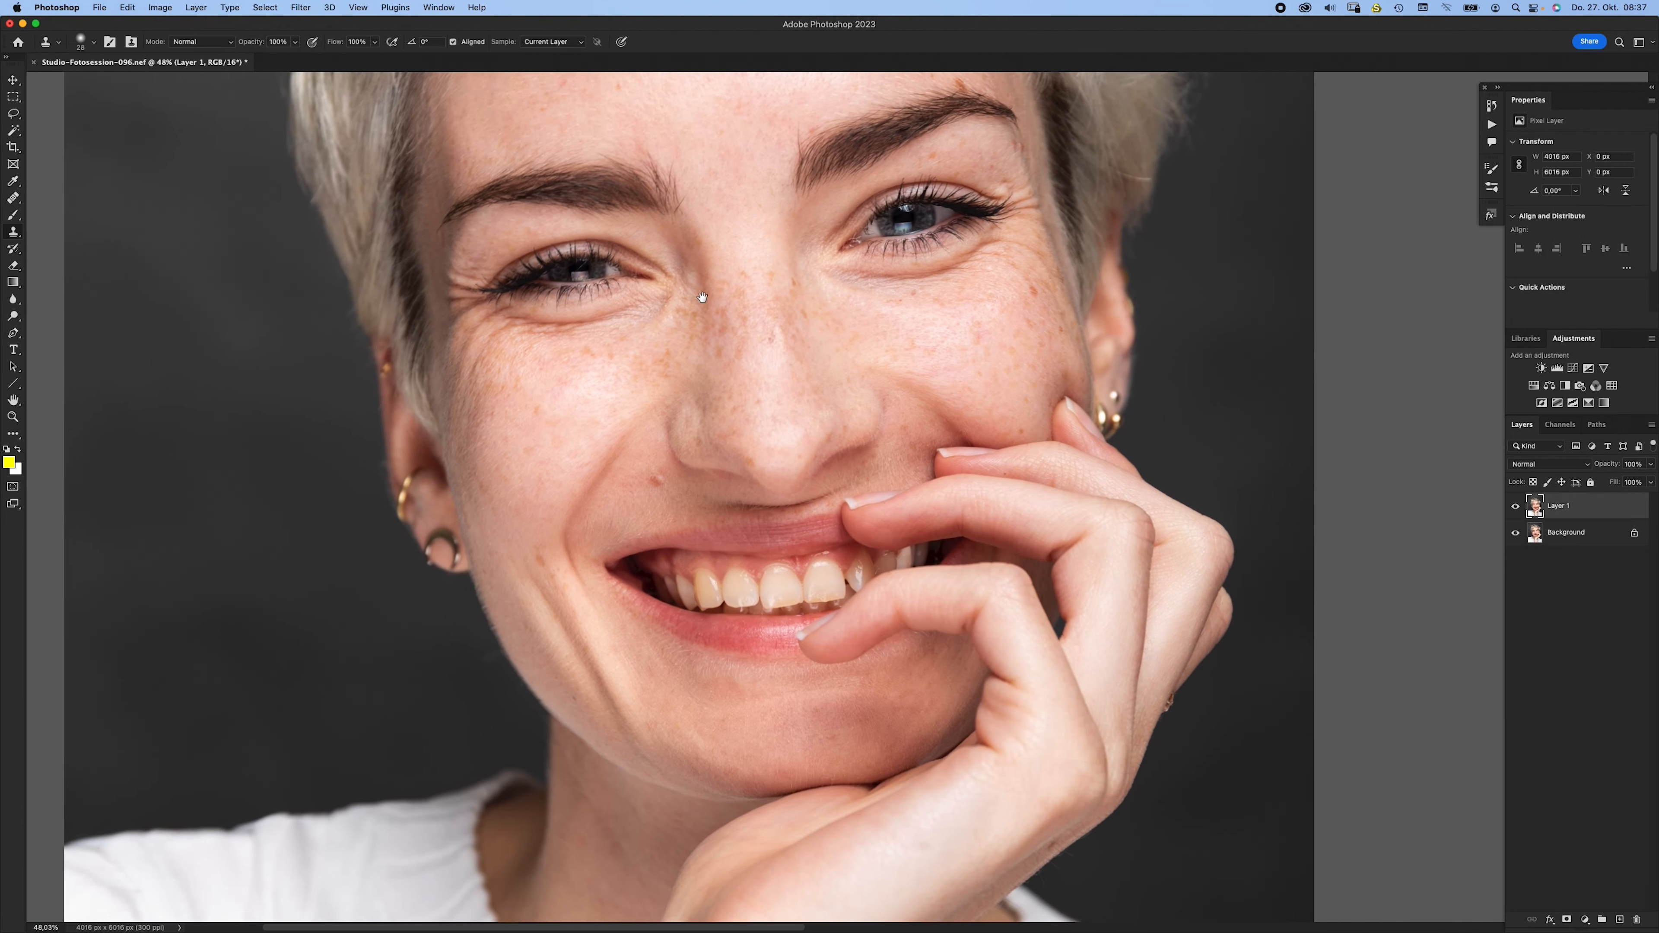
- Clone dark background sampled beside the face over the fine hairs along the jawline below the earring, reducing the brush size
{"action": "scroll", "coordinate": [702, 298], "scroll_direction": "down", "scroll_amount": 4}
{"action": "scroll", "coordinate": [508, 448], "scroll_direction": "up", "scroll_amount": 5}
{"action": "left_click", "coordinate": [455, 646], "text": "alt"}
{"action": "left_click_drag", "start_coordinate": [488, 573], "coordinate": [515, 572]}
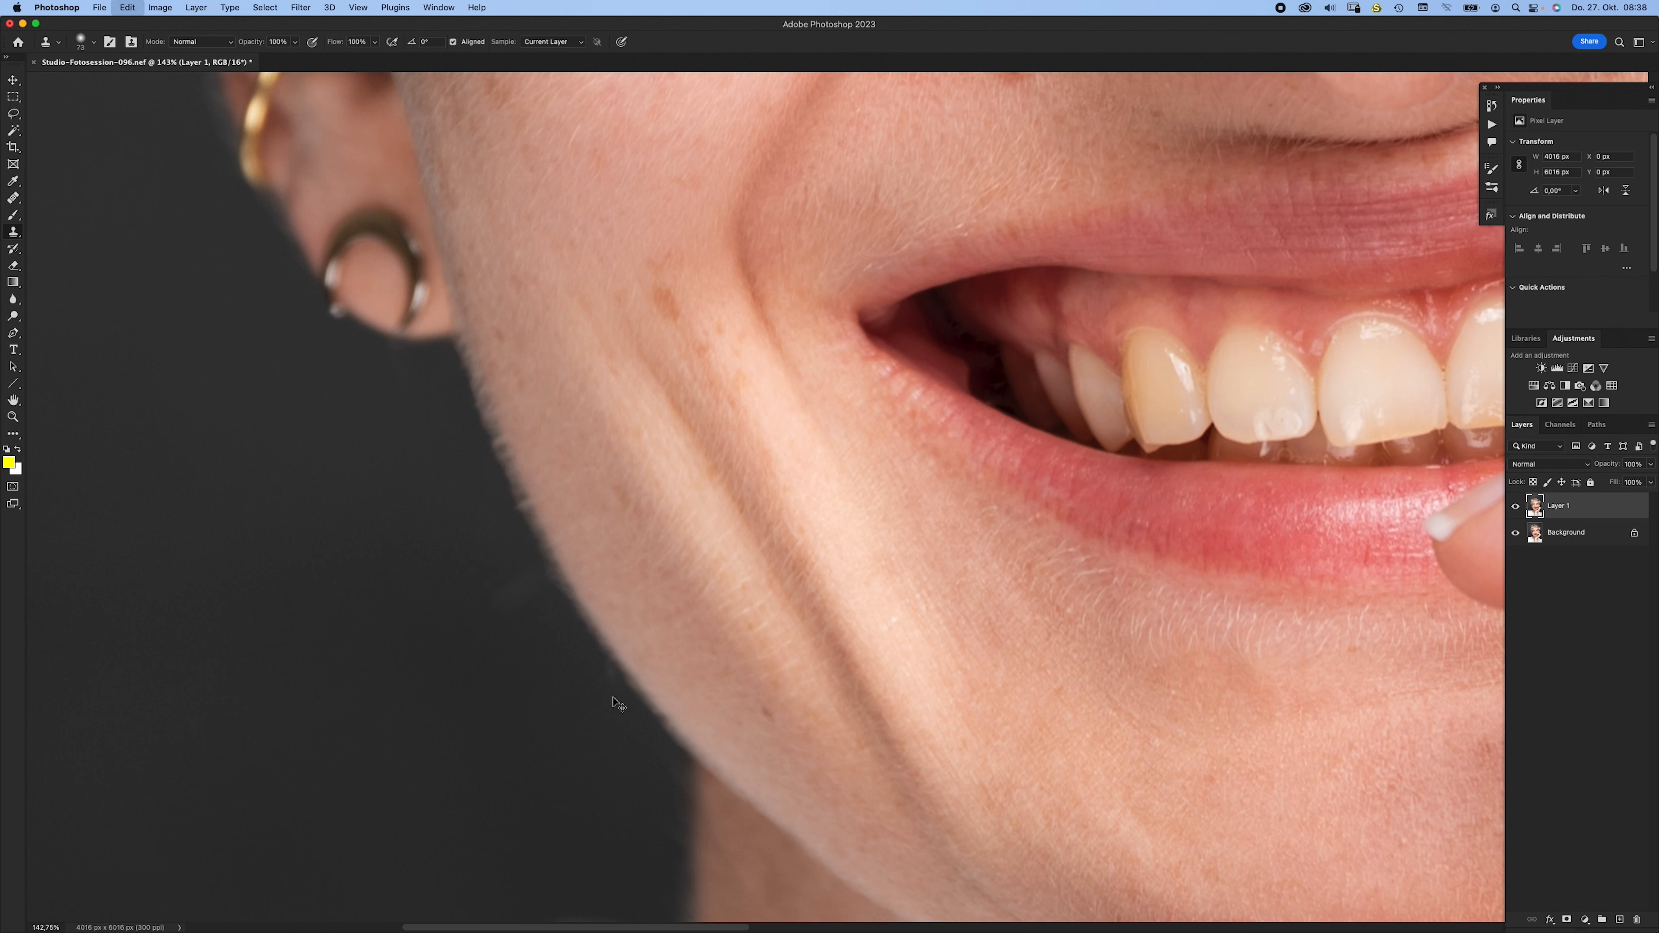
{"action": "left_click_drag", "start_coordinate": [557, 623], "coordinate": [548, 623], "text": "ctrl+alt"}
{"action": "key", "text": "bracketleft"}
{"action": "scroll", "coordinate": [583, 651], "scroll_direction": "up", "scroll_amount": 3}
{"action": "scroll", "coordinate": [583, 651], "scroll_direction": "left", "scroll_amount": 5}
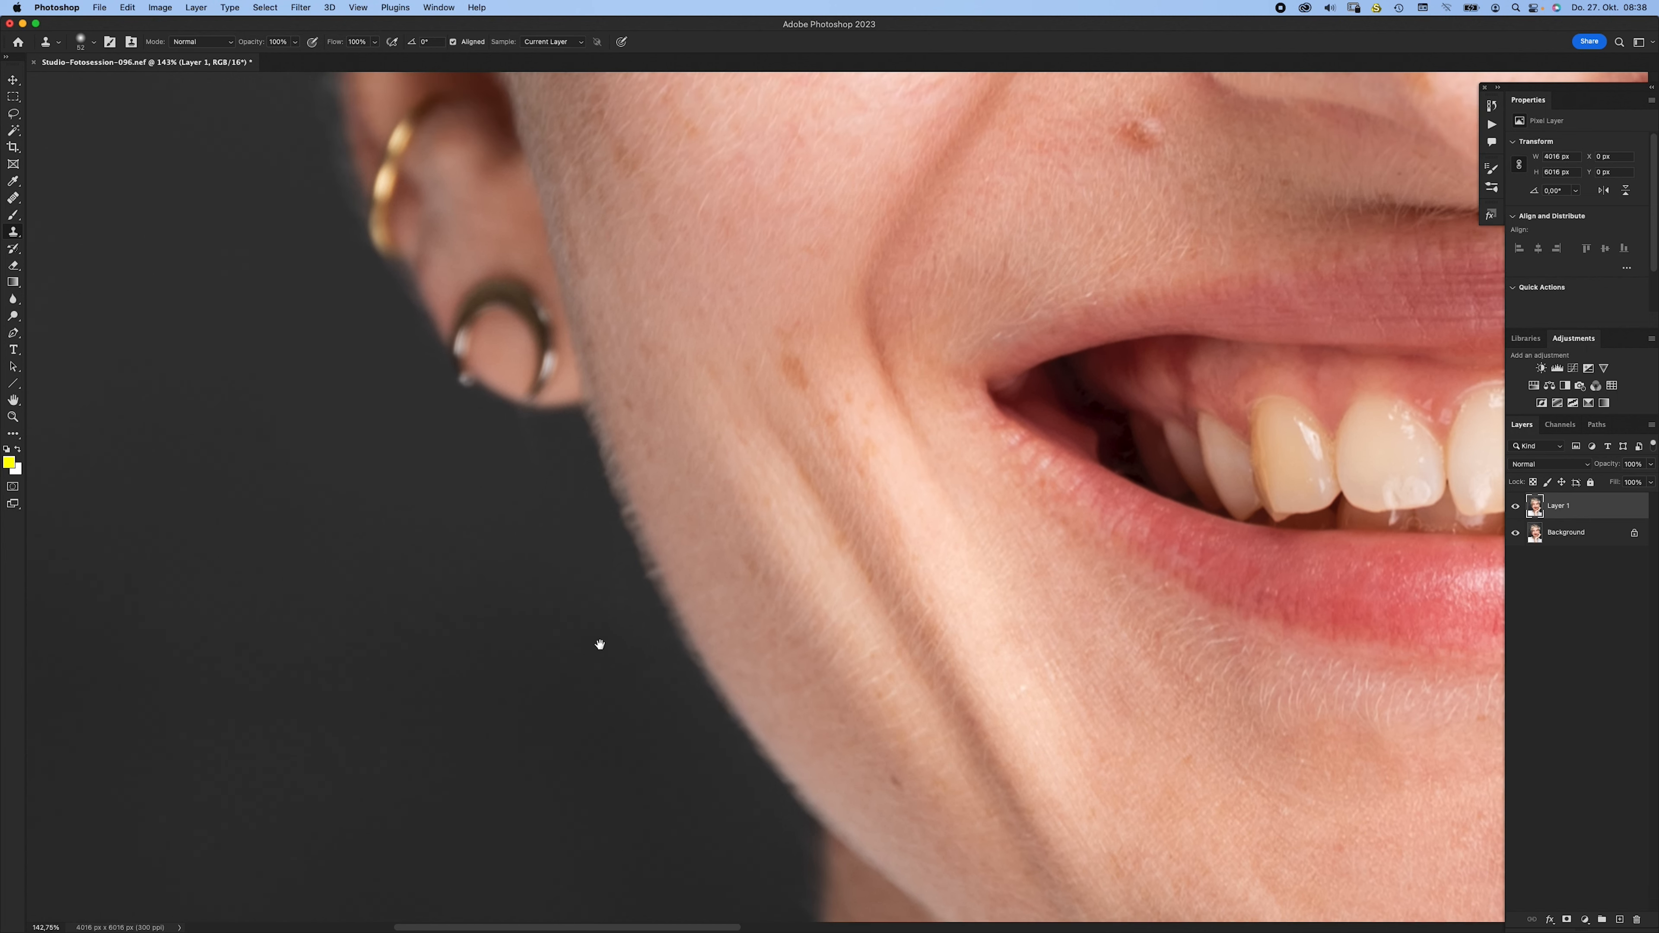
- Examine the outline of the earringed ear, the temple hair and the skin around both eyes for remaining distractions
{"action": "scroll", "coordinate": [556, 582], "scroll_direction": "up", "scroll_amount": 10}
{"action": "scroll", "coordinate": [555, 582], "scroll_direction": "left", "scroll_amount": 5}
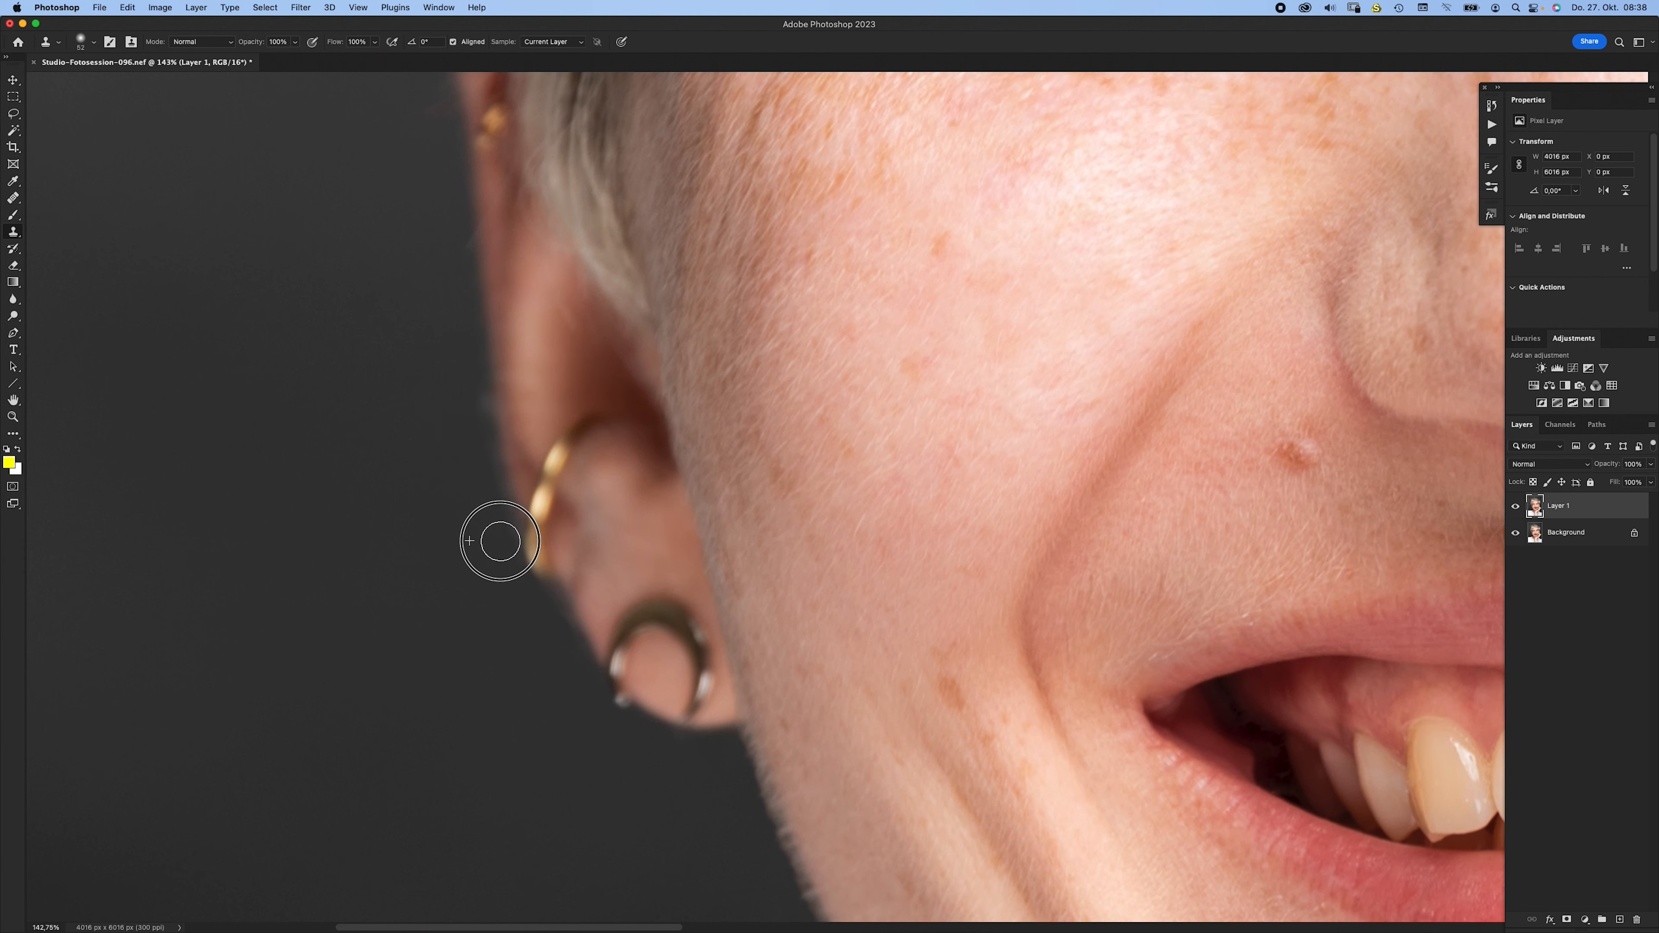
{"action": "scroll", "coordinate": [532, 523], "scroll_direction": "up", "scroll_amount": 7}
{"action": "scroll", "coordinate": [532, 523], "scroll_direction": "left", "scroll_amount": 2}
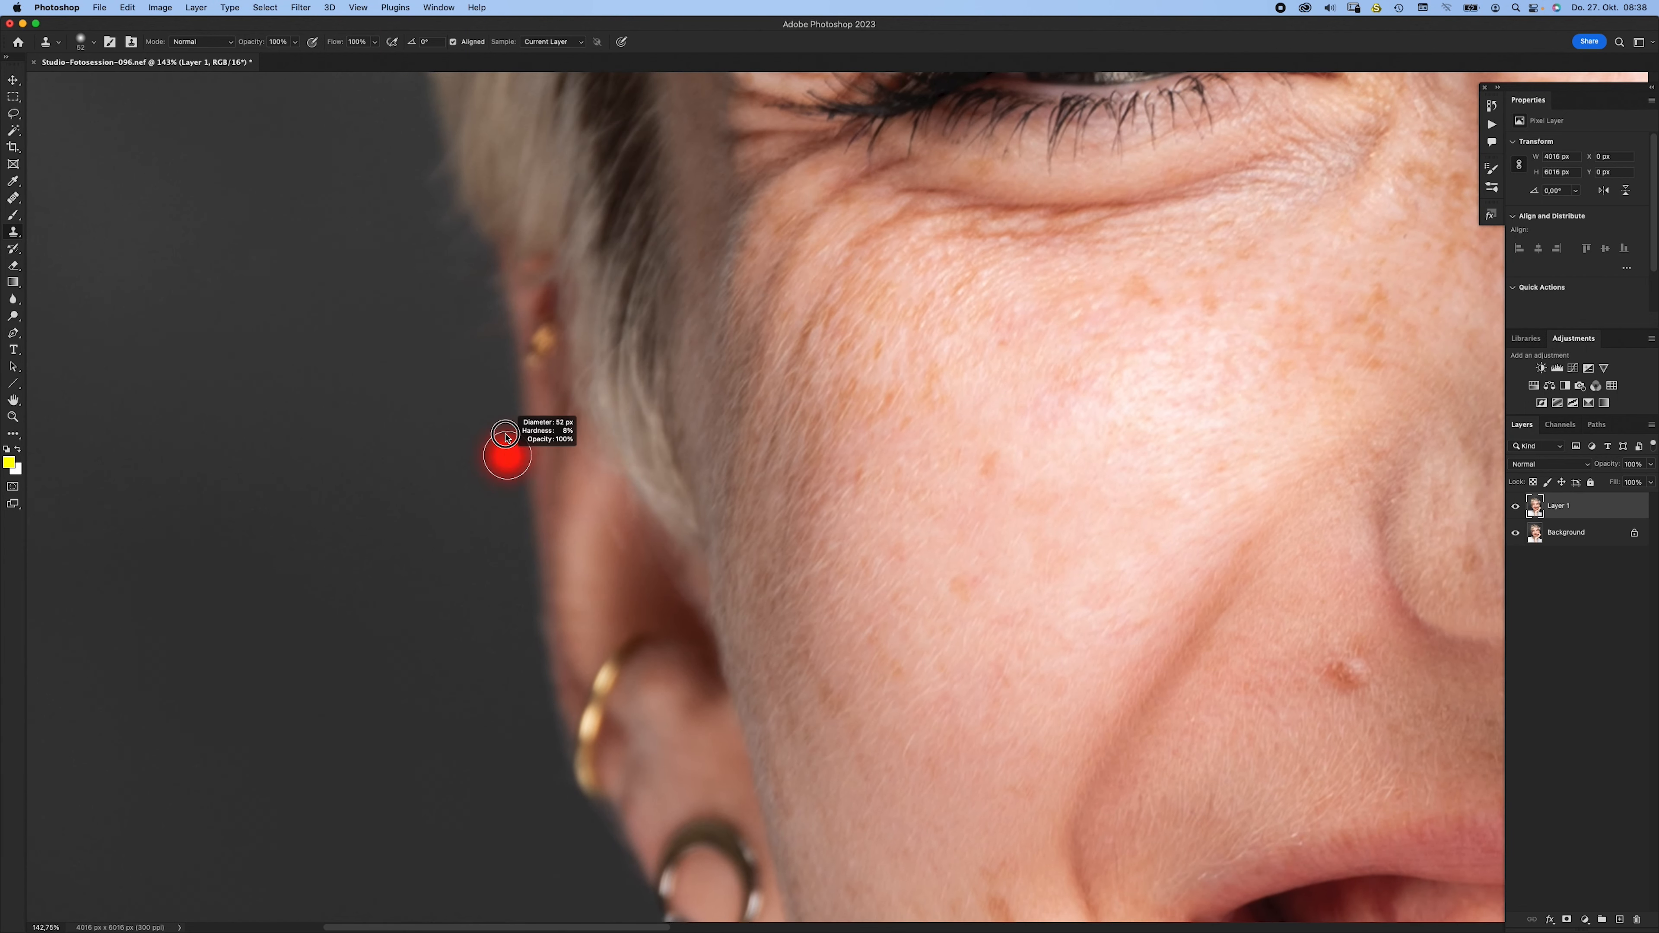
{"action": "scroll", "coordinate": [535, 480], "scroll_direction": "up", "scroll_amount": 10}
{"action": "scroll", "coordinate": [535, 479], "scroll_direction": "right", "scroll_amount": 6}
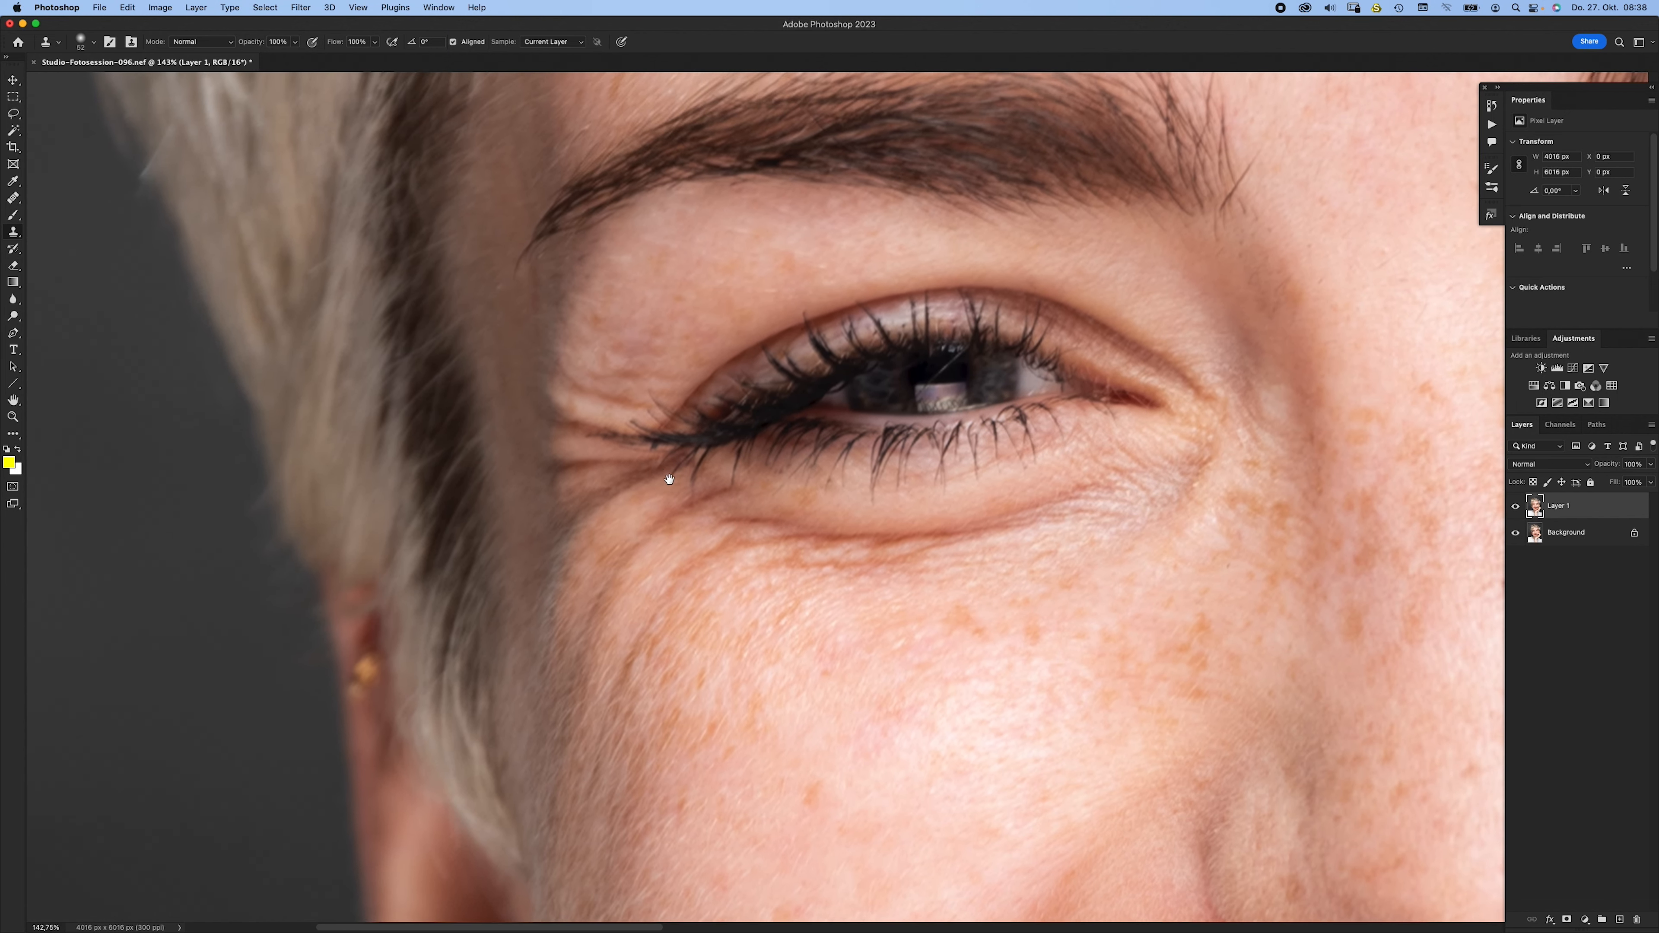
{"action": "scroll", "coordinate": [669, 479], "scroll_direction": "down", "scroll_amount": 5}
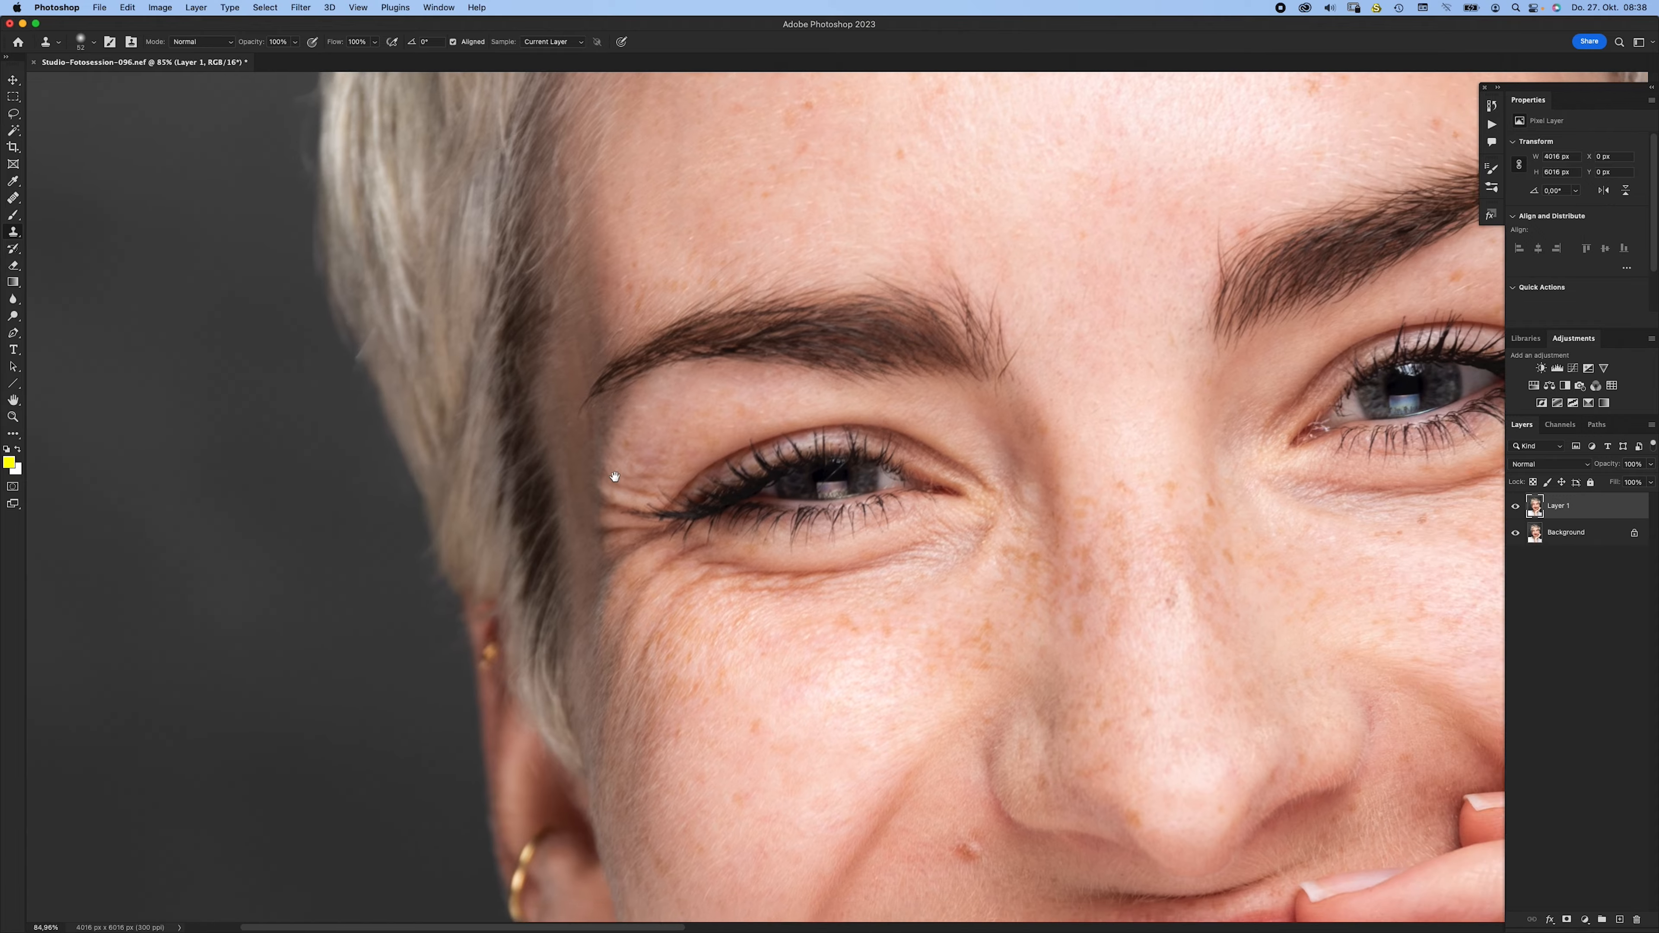
{"action": "scroll", "coordinate": [615, 476], "scroll_direction": "right", "scroll_amount": 10}
{"action": "scroll", "coordinate": [614, 477], "scroll_direction": "down", "scroll_amount": 2}
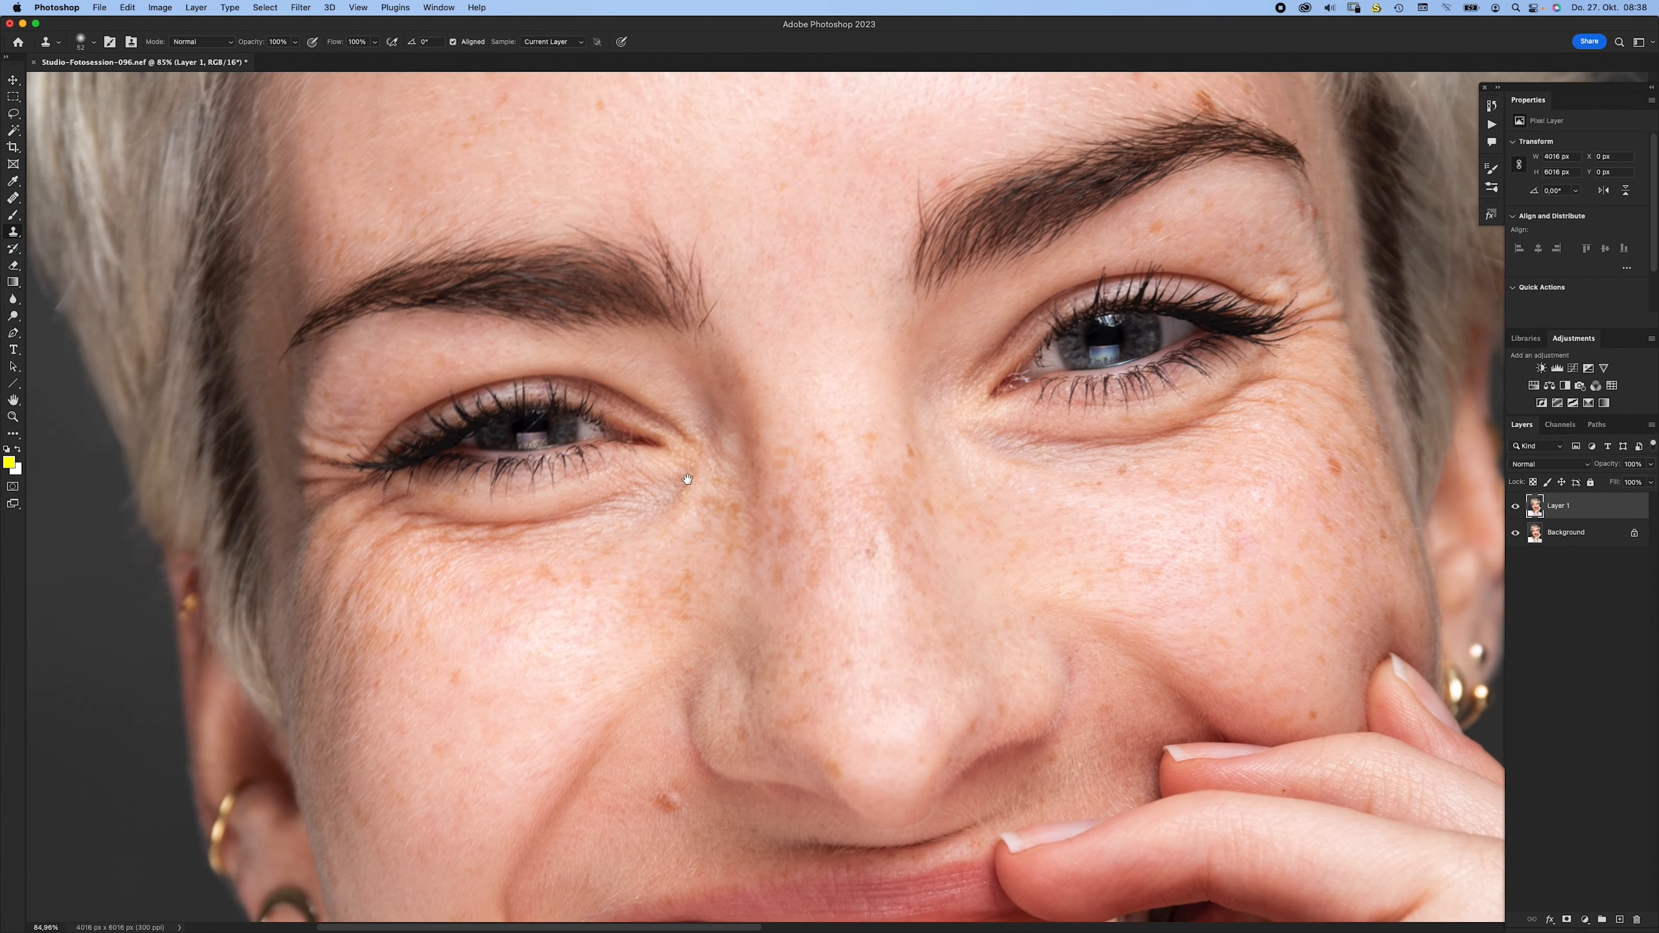
{"action": "scroll", "coordinate": [687, 480], "scroll_direction": "down", "scroll_amount": 2}
{"action": "scroll", "coordinate": [576, 489], "scroll_direction": "up", "scroll_amount": 6}
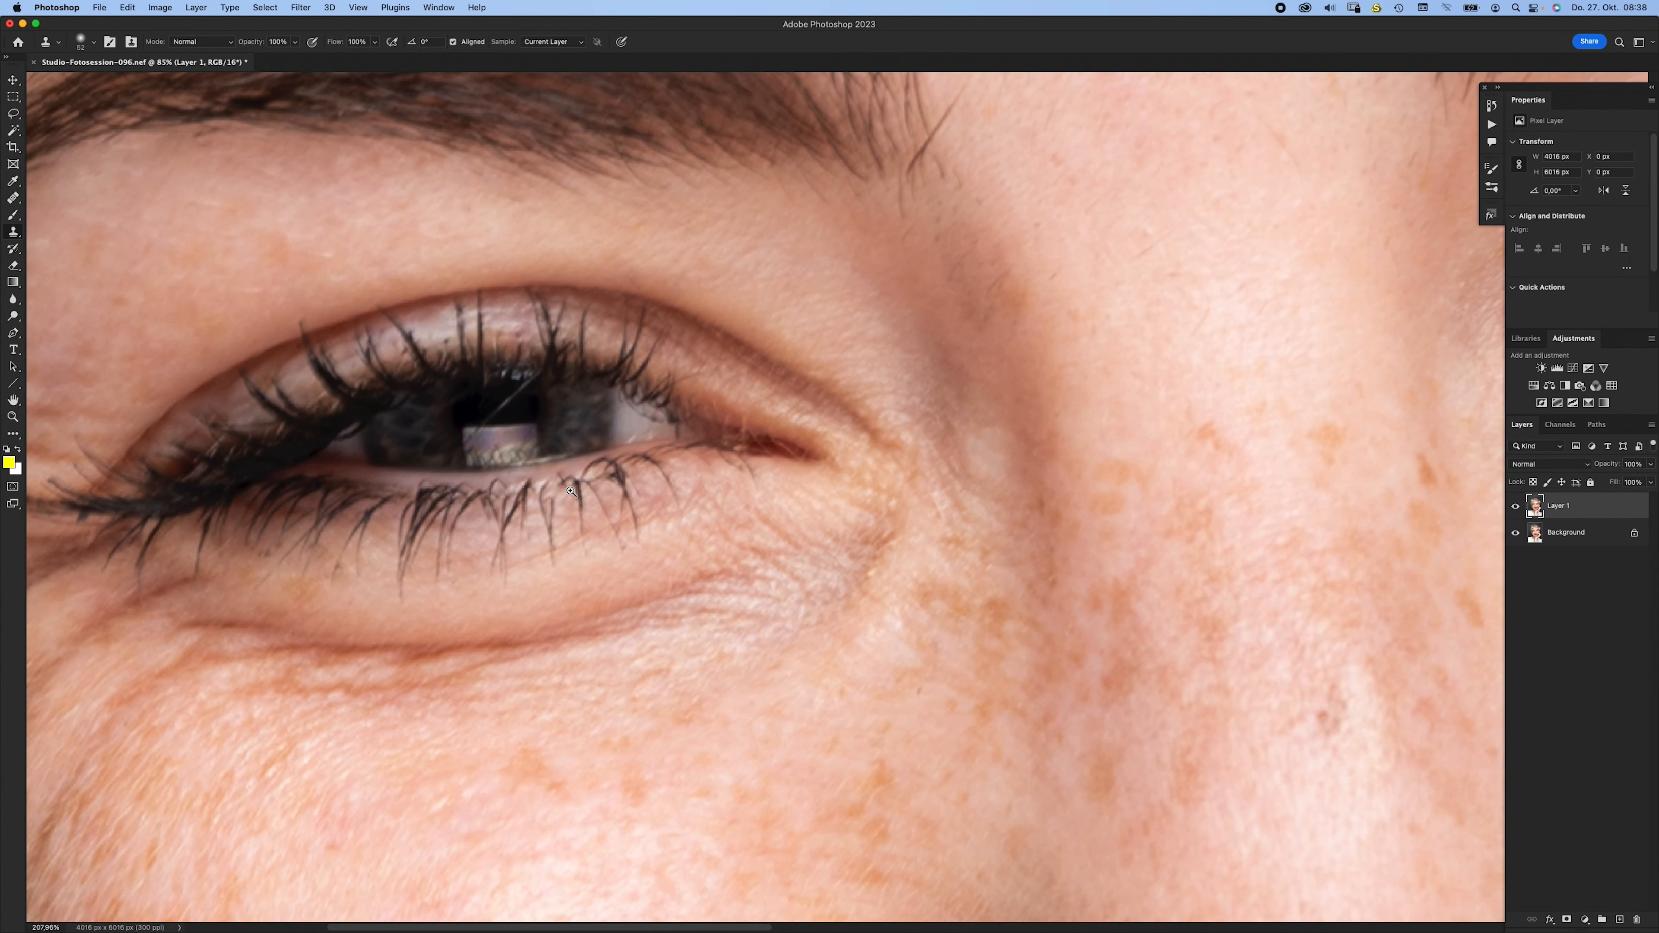
- Inspect the reflections, lashes and inner corners of both eyes close up with the Clone Stamp ready
{"action": "key", "text": "b"}
{"action": "key", "text": "s"}
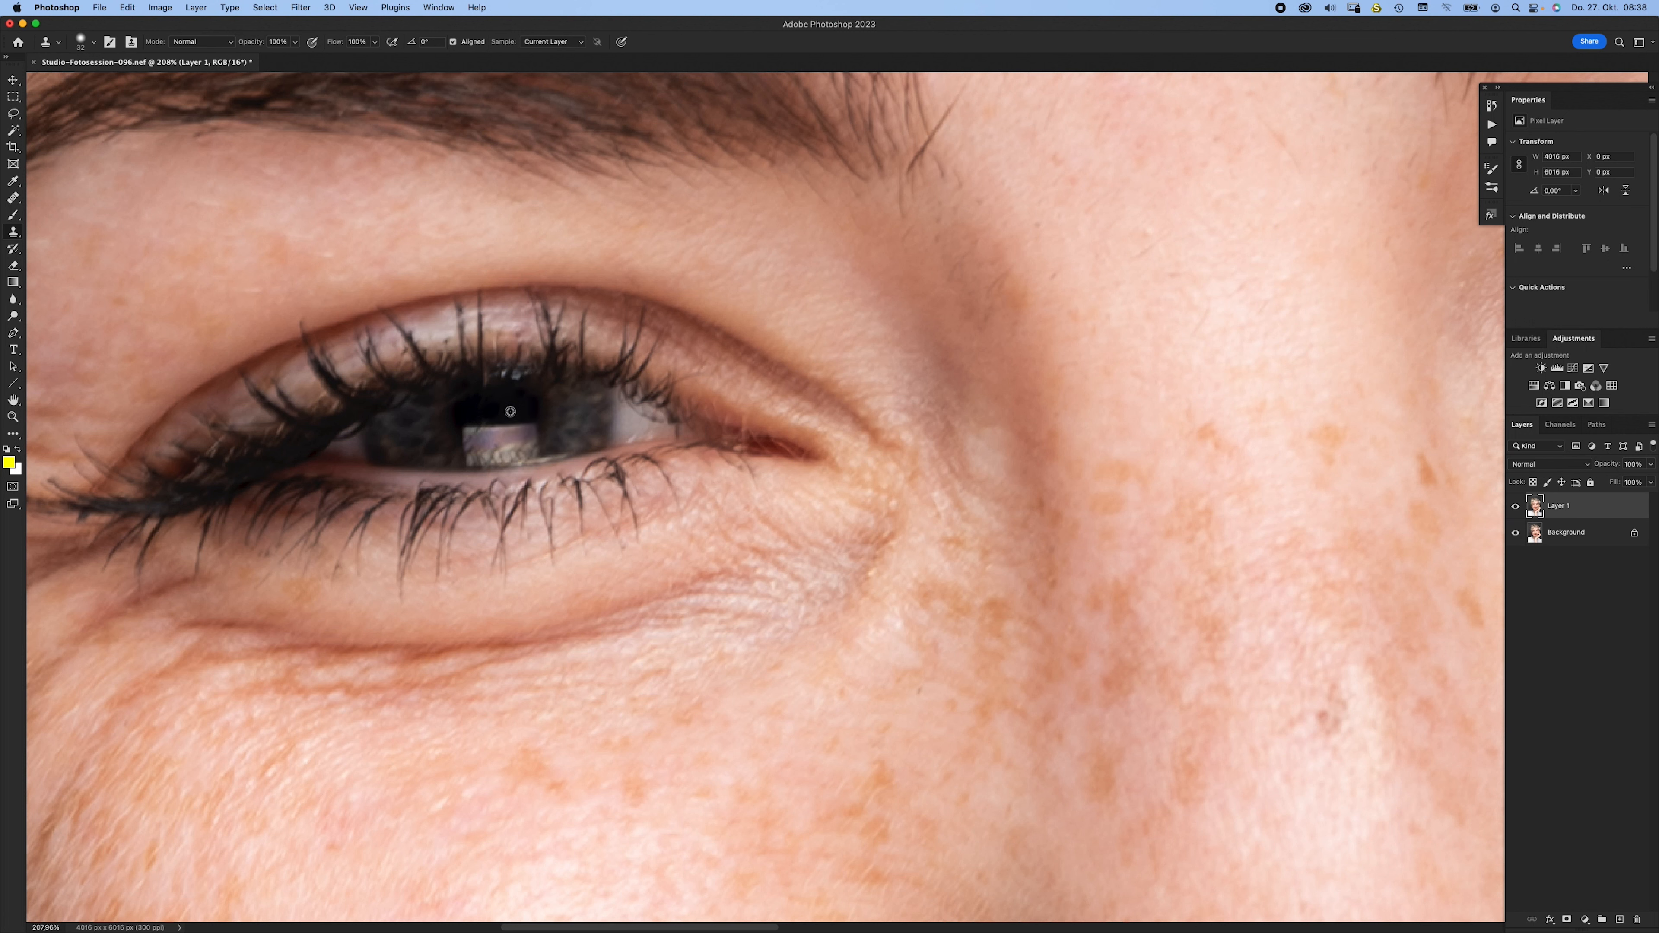
{"action": "left_click_drag", "start_coordinate": [710, 447], "coordinate": [566, 454]}
{"action": "left_click_drag", "start_coordinate": [966, 424], "coordinate": [152, 475]}
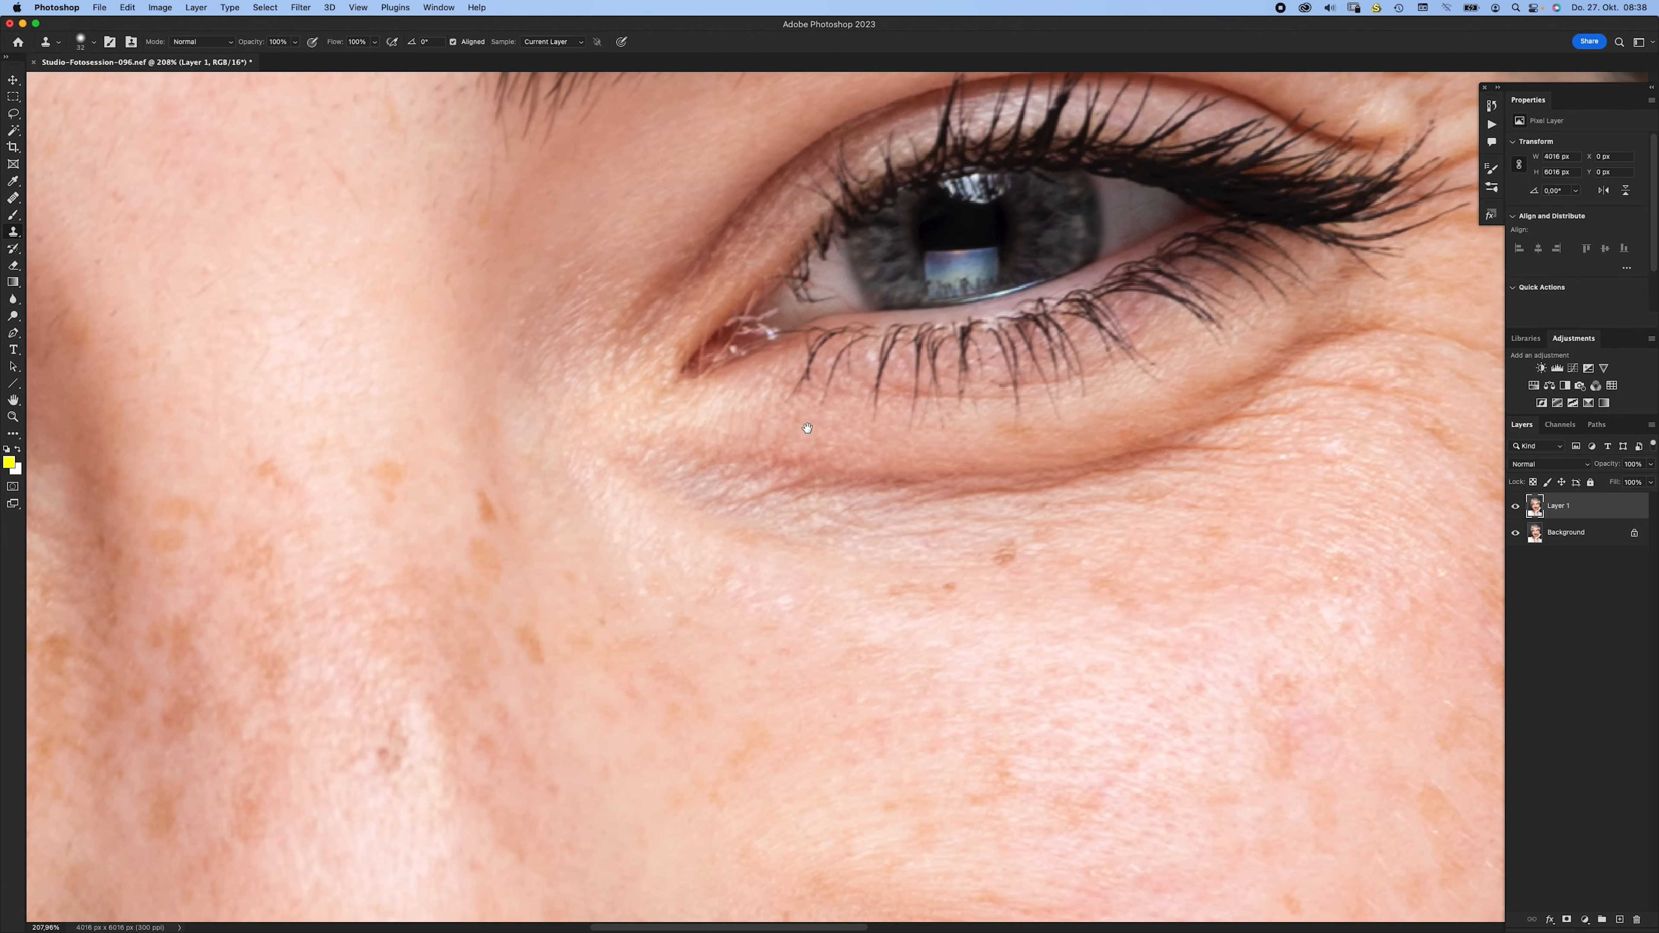
{"action": "left_click_drag", "start_coordinate": [1150, 386], "coordinate": [654, 483]}
{"action": "scroll", "coordinate": [654, 484], "scroll_direction": "right", "scroll_amount": 1}
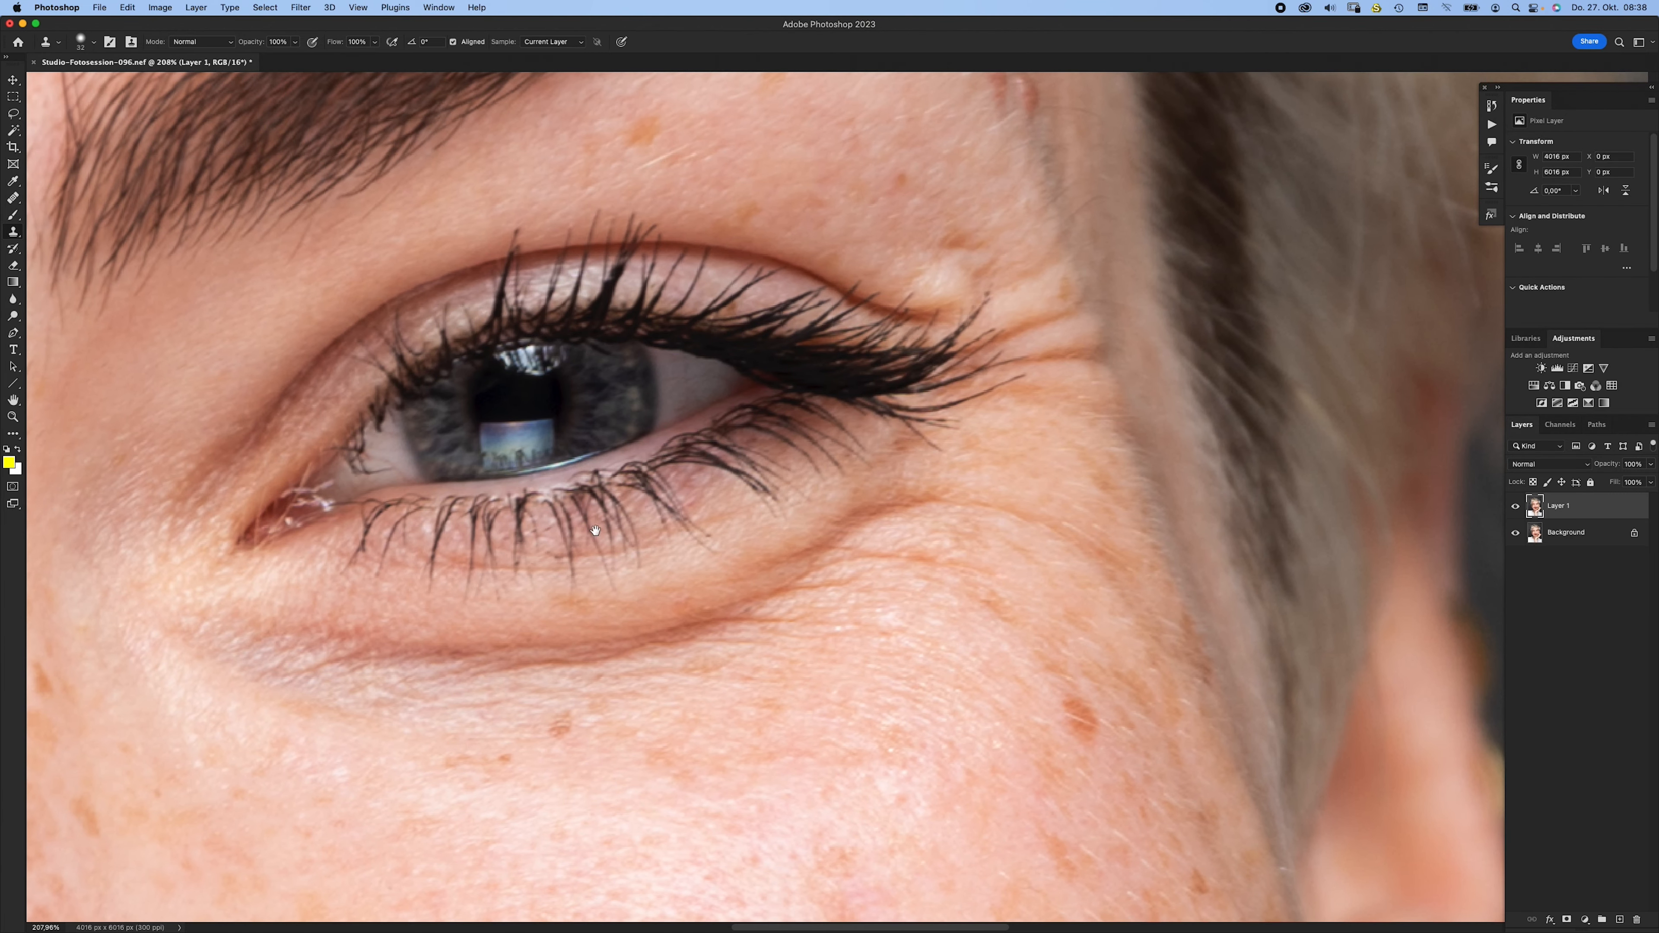
{"action": "scroll", "coordinate": [732, 472], "scroll_direction": "down", "scroll_amount": 6}
{"action": "scroll", "coordinate": [654, 503], "scroll_direction": "left", "scroll_amount": 3}
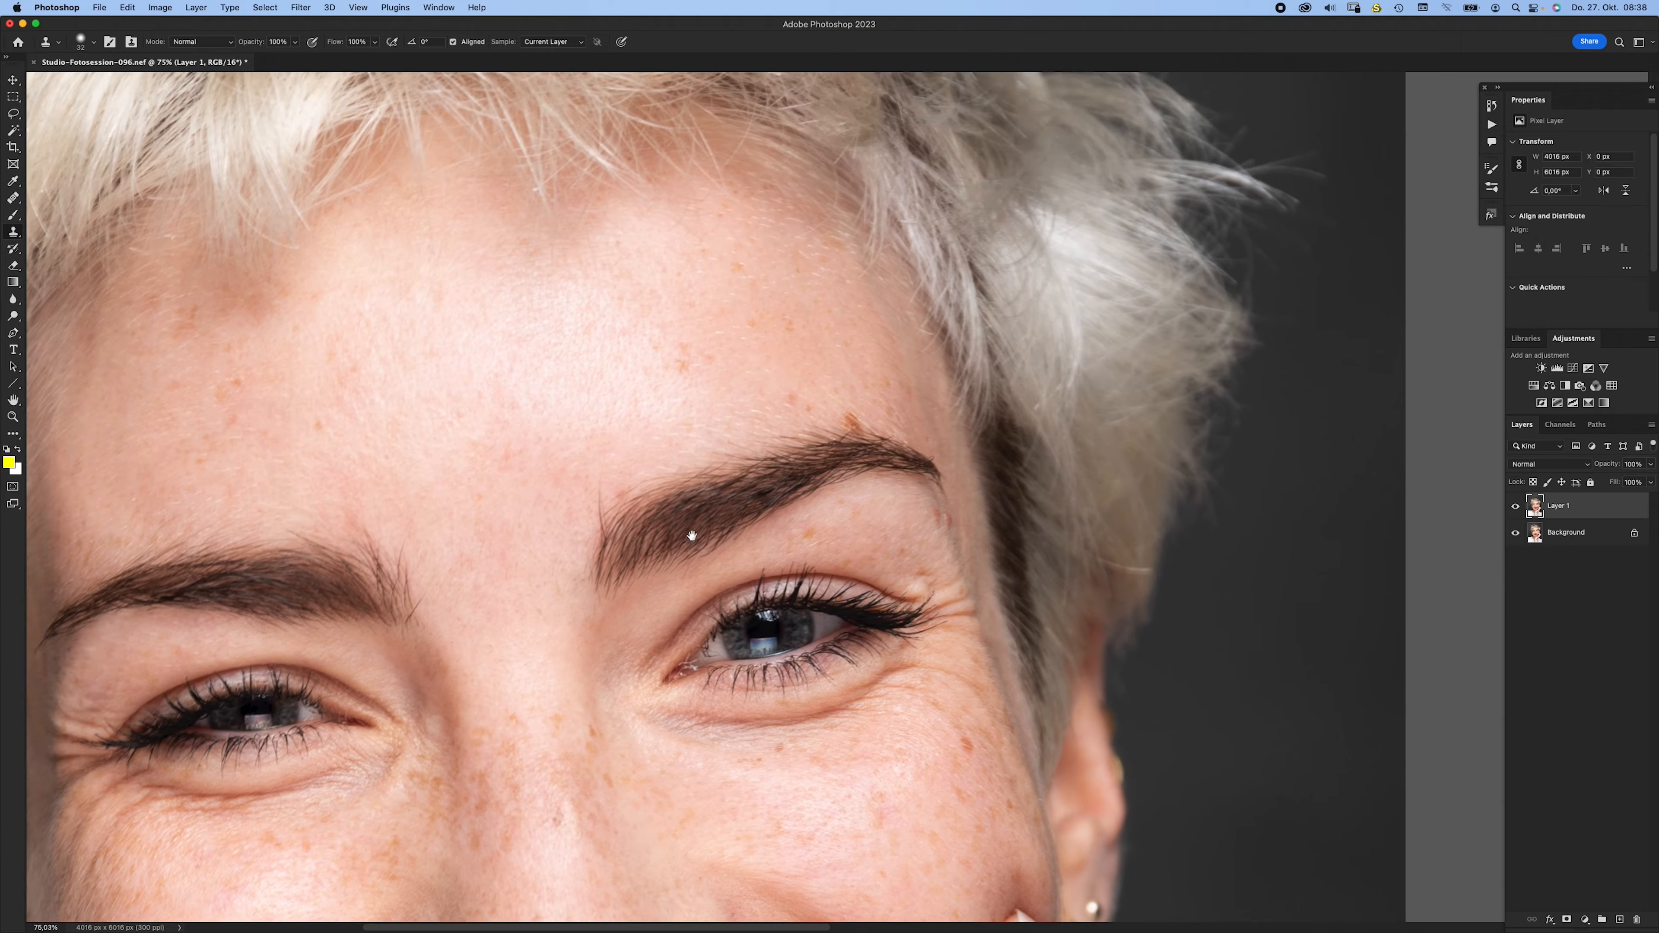
- Heal the small marks and hair bits on the forehead just below the hairline with the Healing Brush
{"action": "left_click_drag", "start_coordinate": [464, 424], "coordinate": [635, 466]}
{"action": "scroll", "coordinate": [635, 467], "scroll_direction": "up", "scroll_amount": 4}
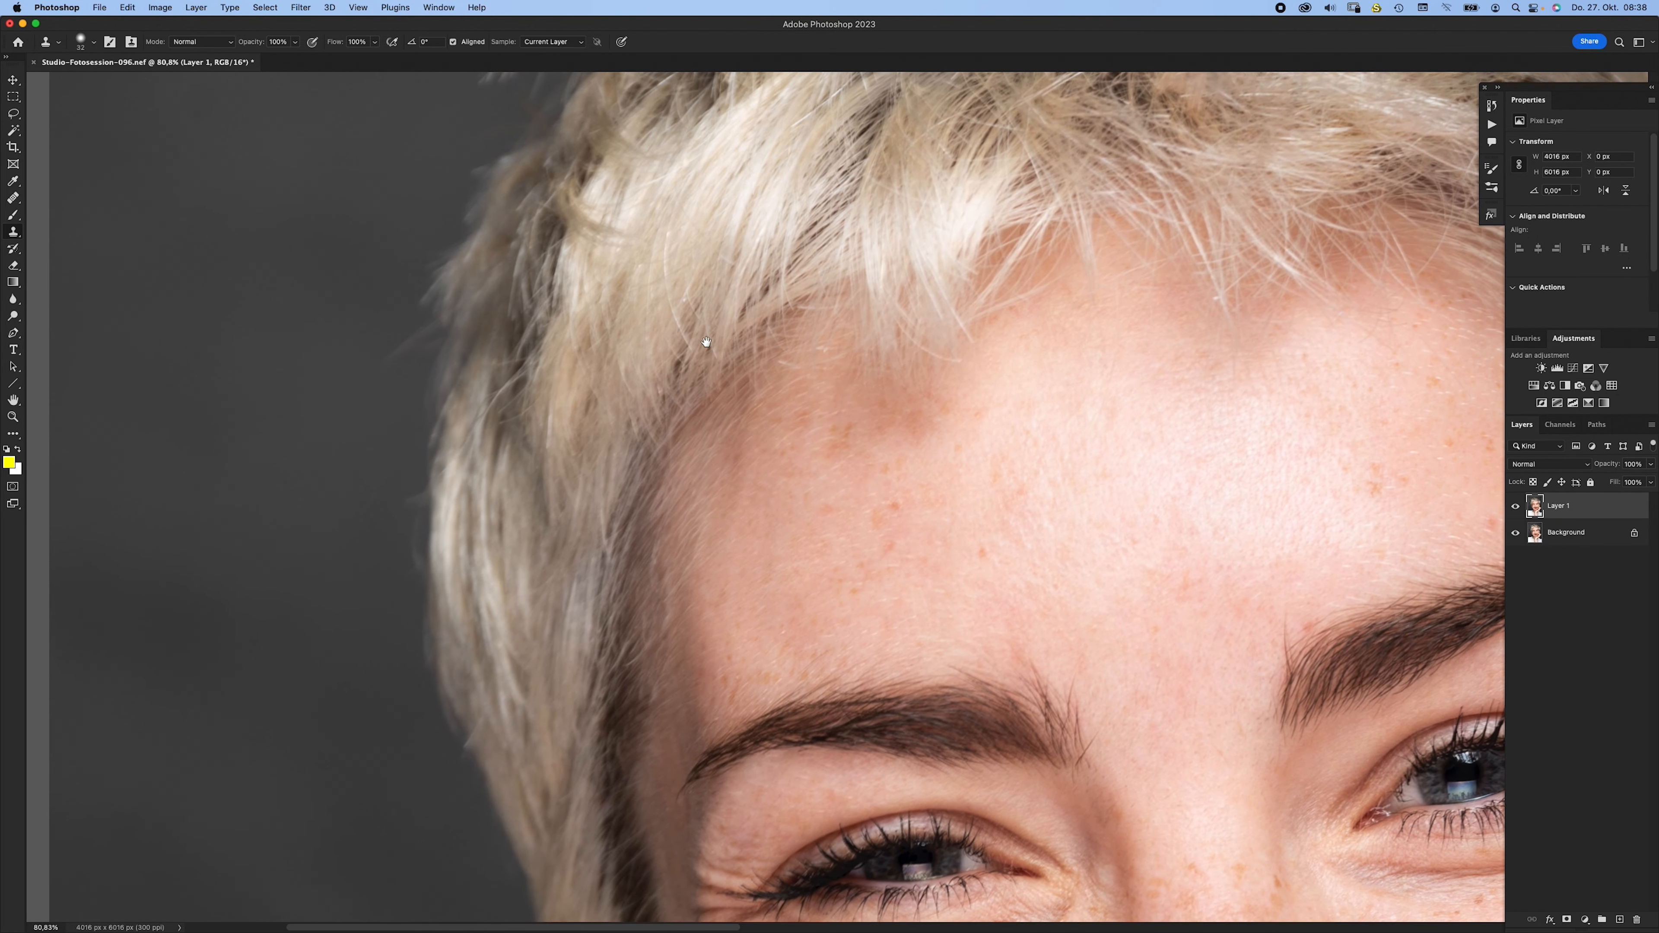
{"action": "scroll", "coordinate": [710, 466], "scroll_direction": "down", "scroll_amount": 5}
{"action": "scroll", "coordinate": [719, 458], "scroll_direction": "up", "scroll_amount": 7}
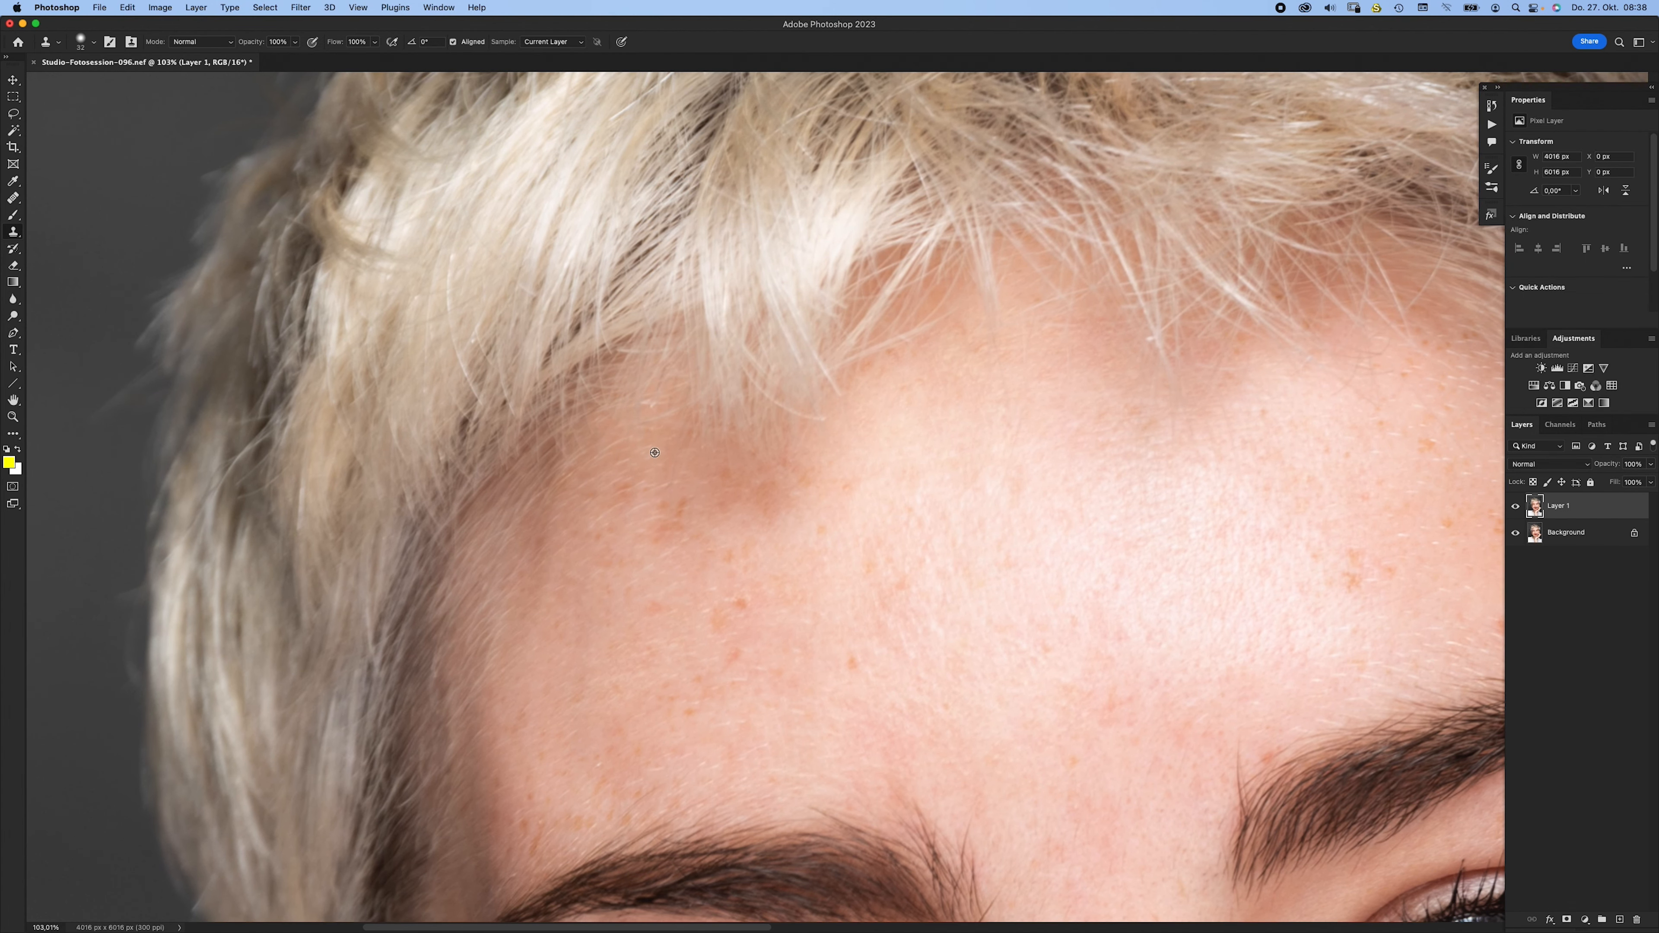
{"action": "scroll", "coordinate": [672, 490], "scroll_direction": "down", "scroll_amount": 5}
{"action": "scroll", "coordinate": [652, 474], "scroll_direction": "up", "scroll_amount": 6}
{"action": "key", "text": "j"}
{"action": "left_click_drag", "start_coordinate": [520, 279], "coordinate": [498, 275]}
{"action": "left_click_drag", "start_coordinate": [495, 213], "coordinate": [492, 222]}
{"action": "scroll", "coordinate": [494, 333], "scroll_direction": "down", "scroll_amount": 3}
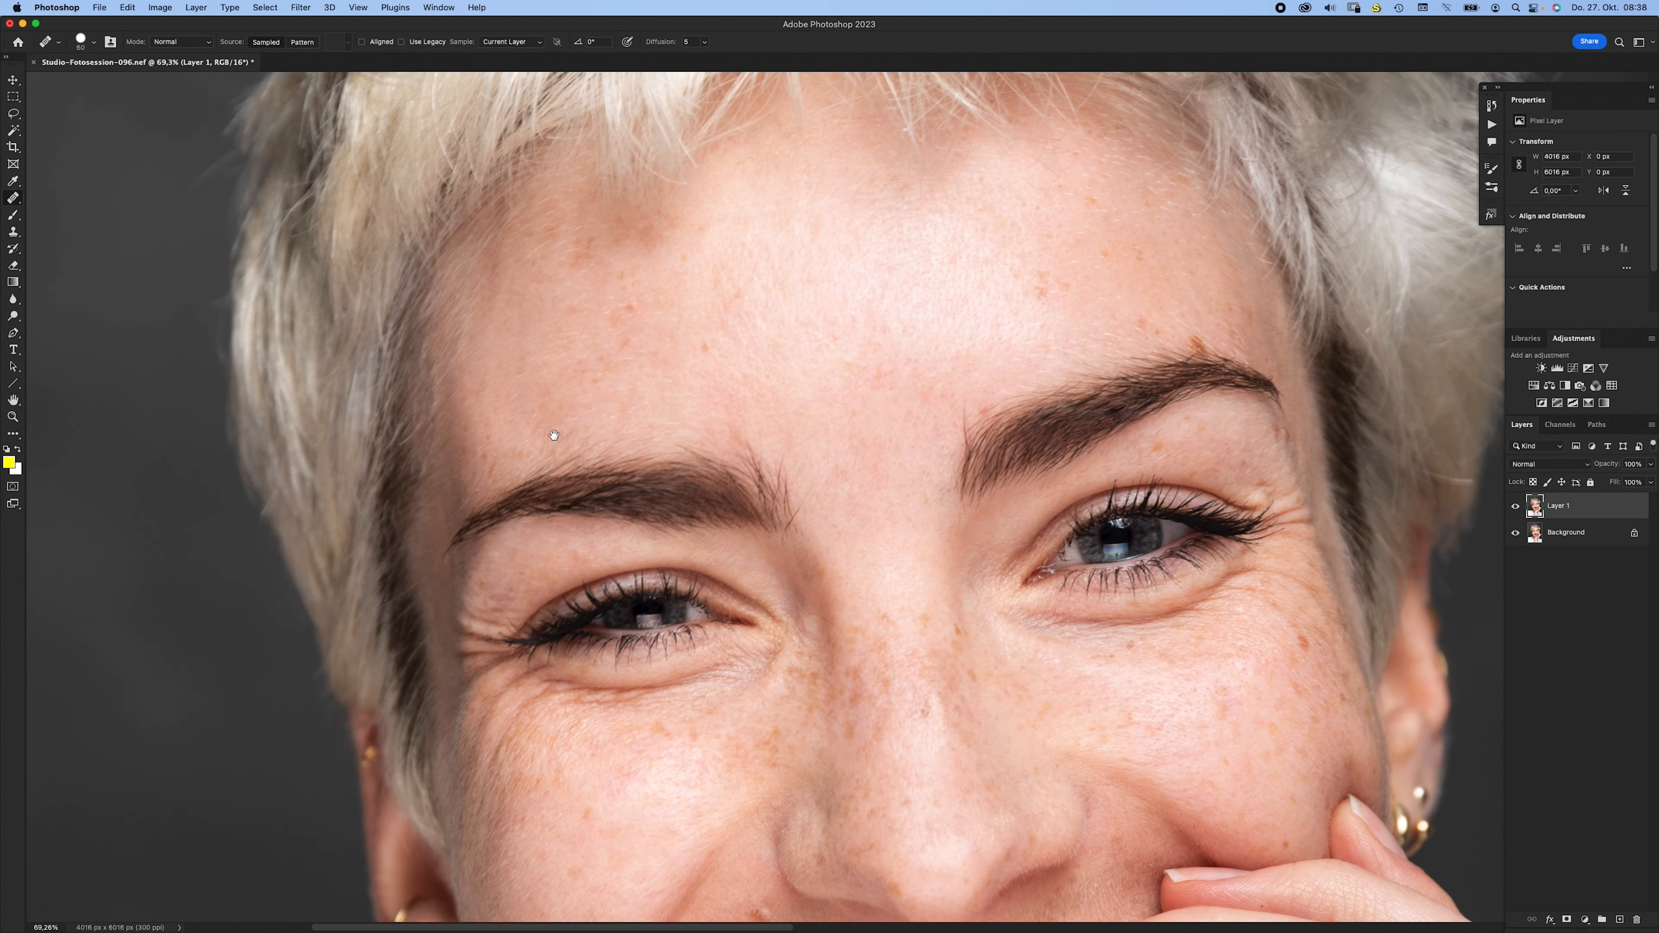
- Review the face, jawline and hair at close and overall view for remaining flaws
{"action": "scroll", "coordinate": [534, 419], "scroll_direction": "down", "scroll_amount": 2}
{"action": "scroll", "coordinate": [542, 496], "scroll_direction": "down", "scroll_amount": 5}
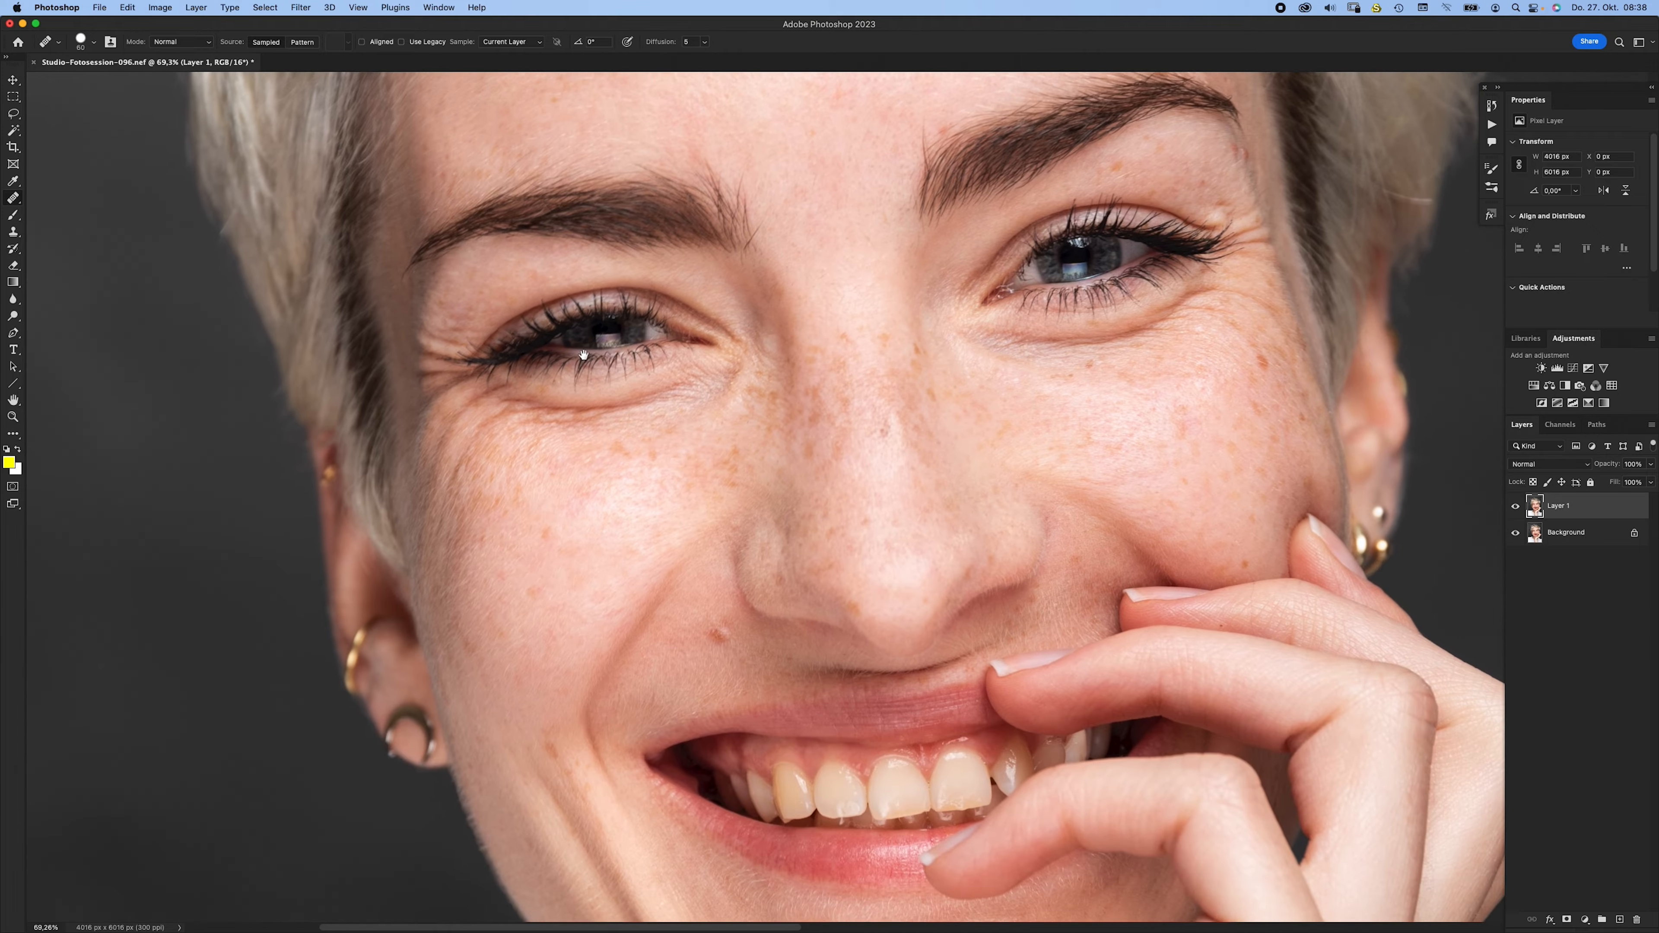
{"action": "scroll", "coordinate": [547, 558], "scroll_direction": "down", "scroll_amount": 2}
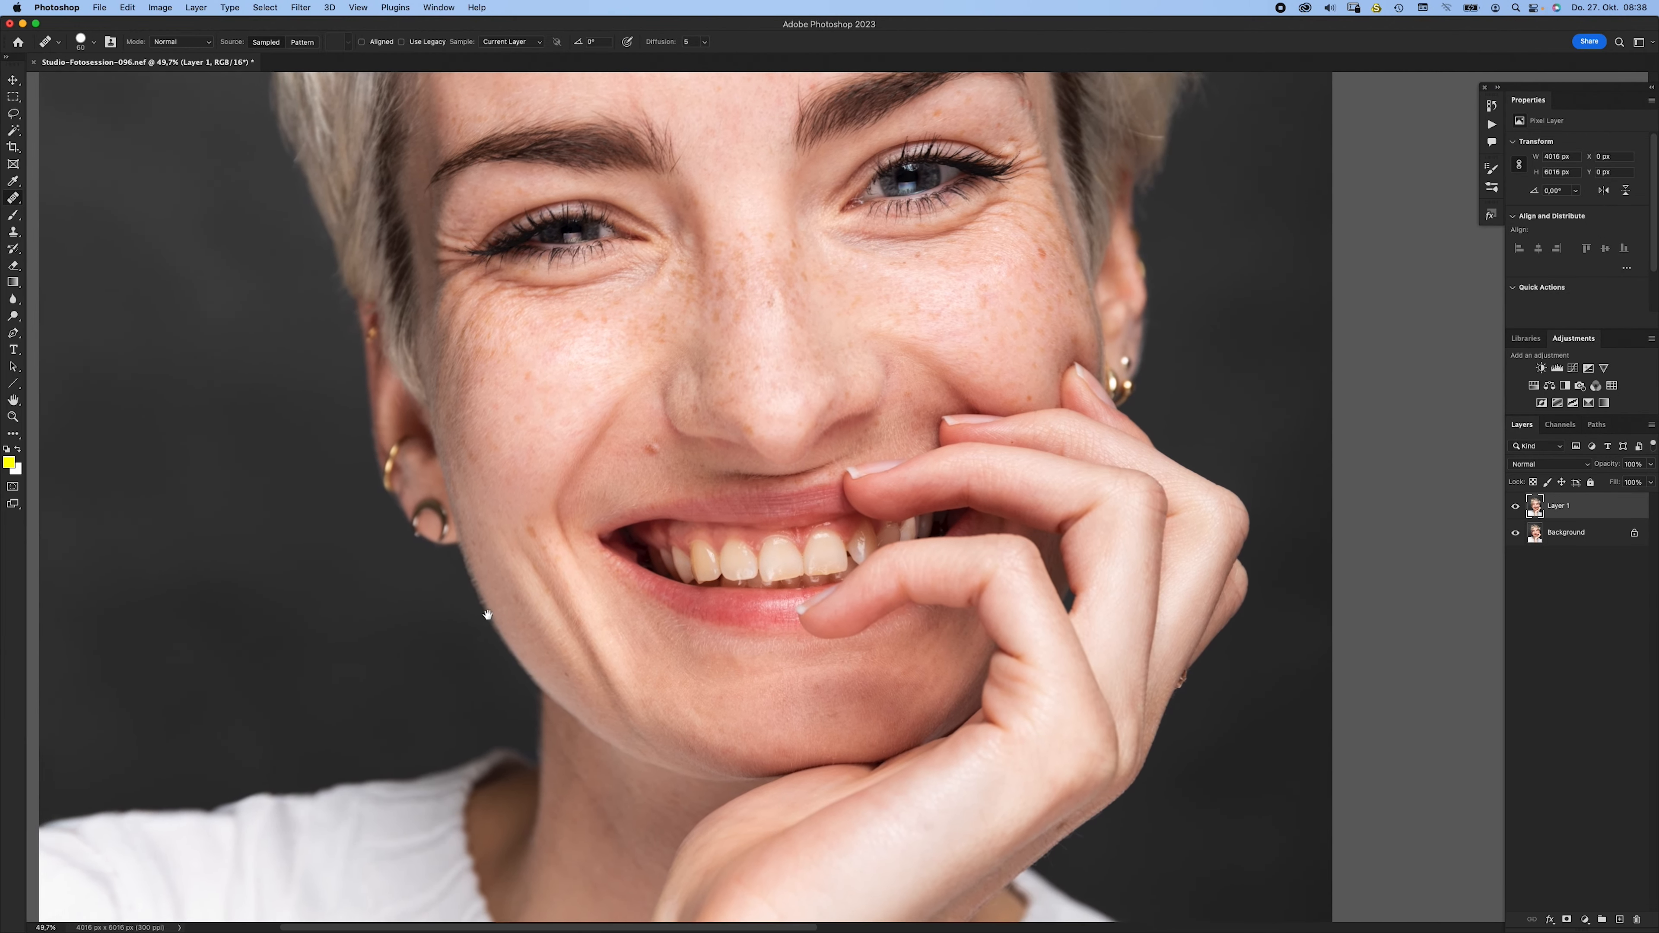
{"action": "scroll", "coordinate": [530, 611], "scroll_direction": "up", "scroll_amount": 4}
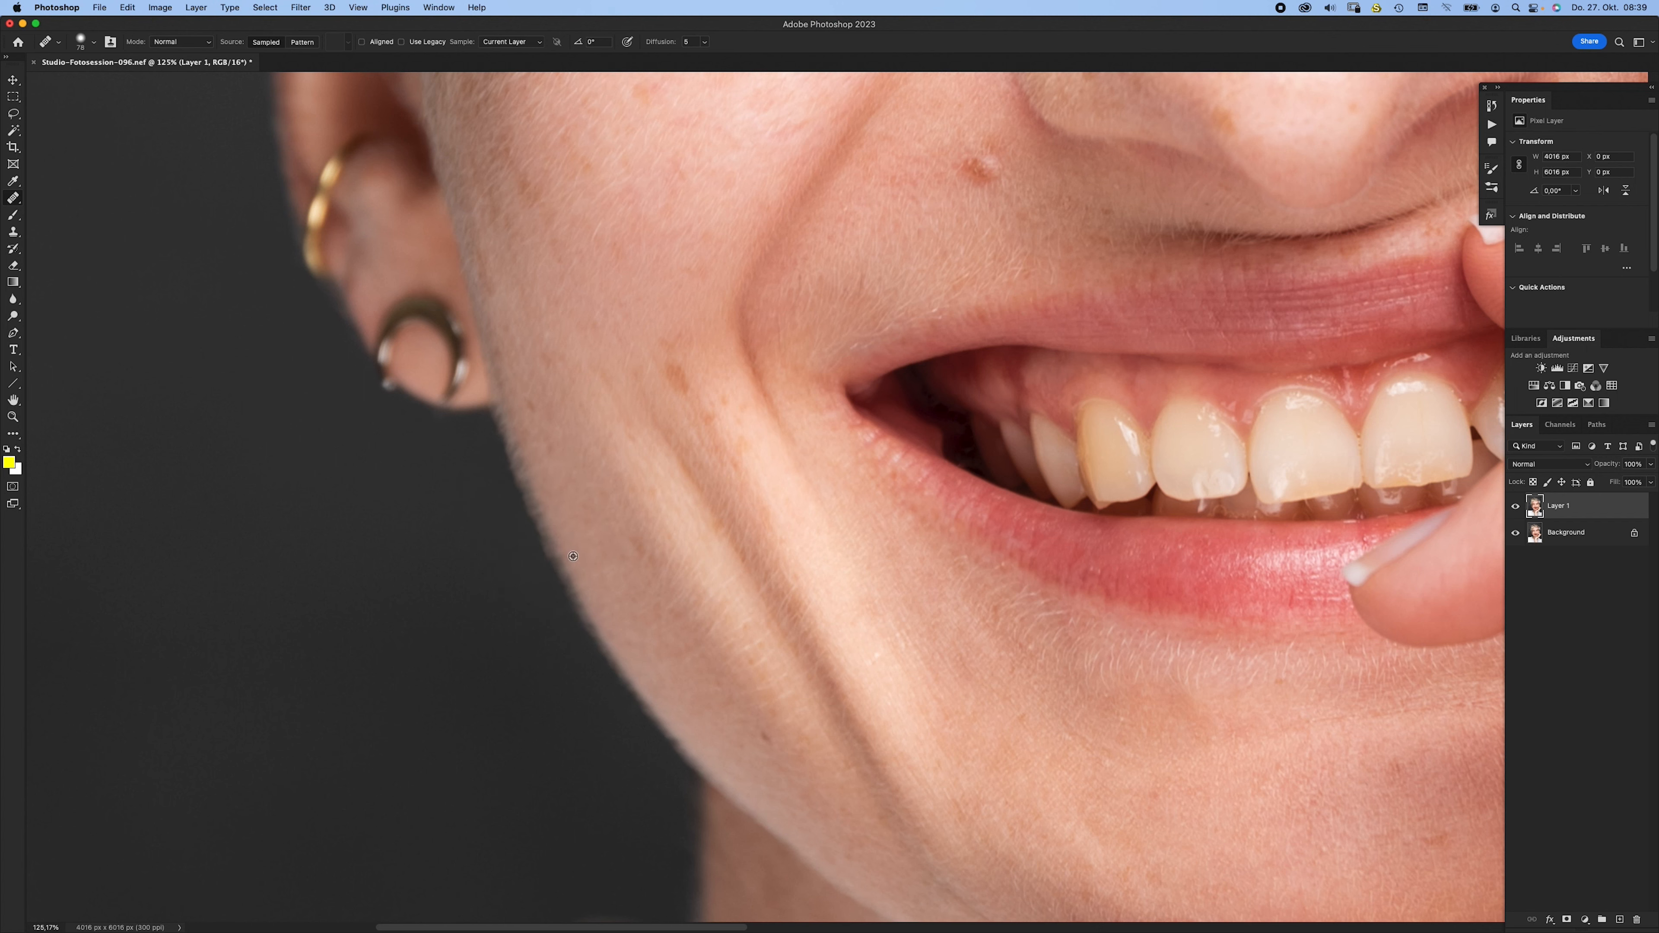
{"action": "scroll", "coordinate": [570, 496], "scroll_direction": "down", "scroll_amount": 5}
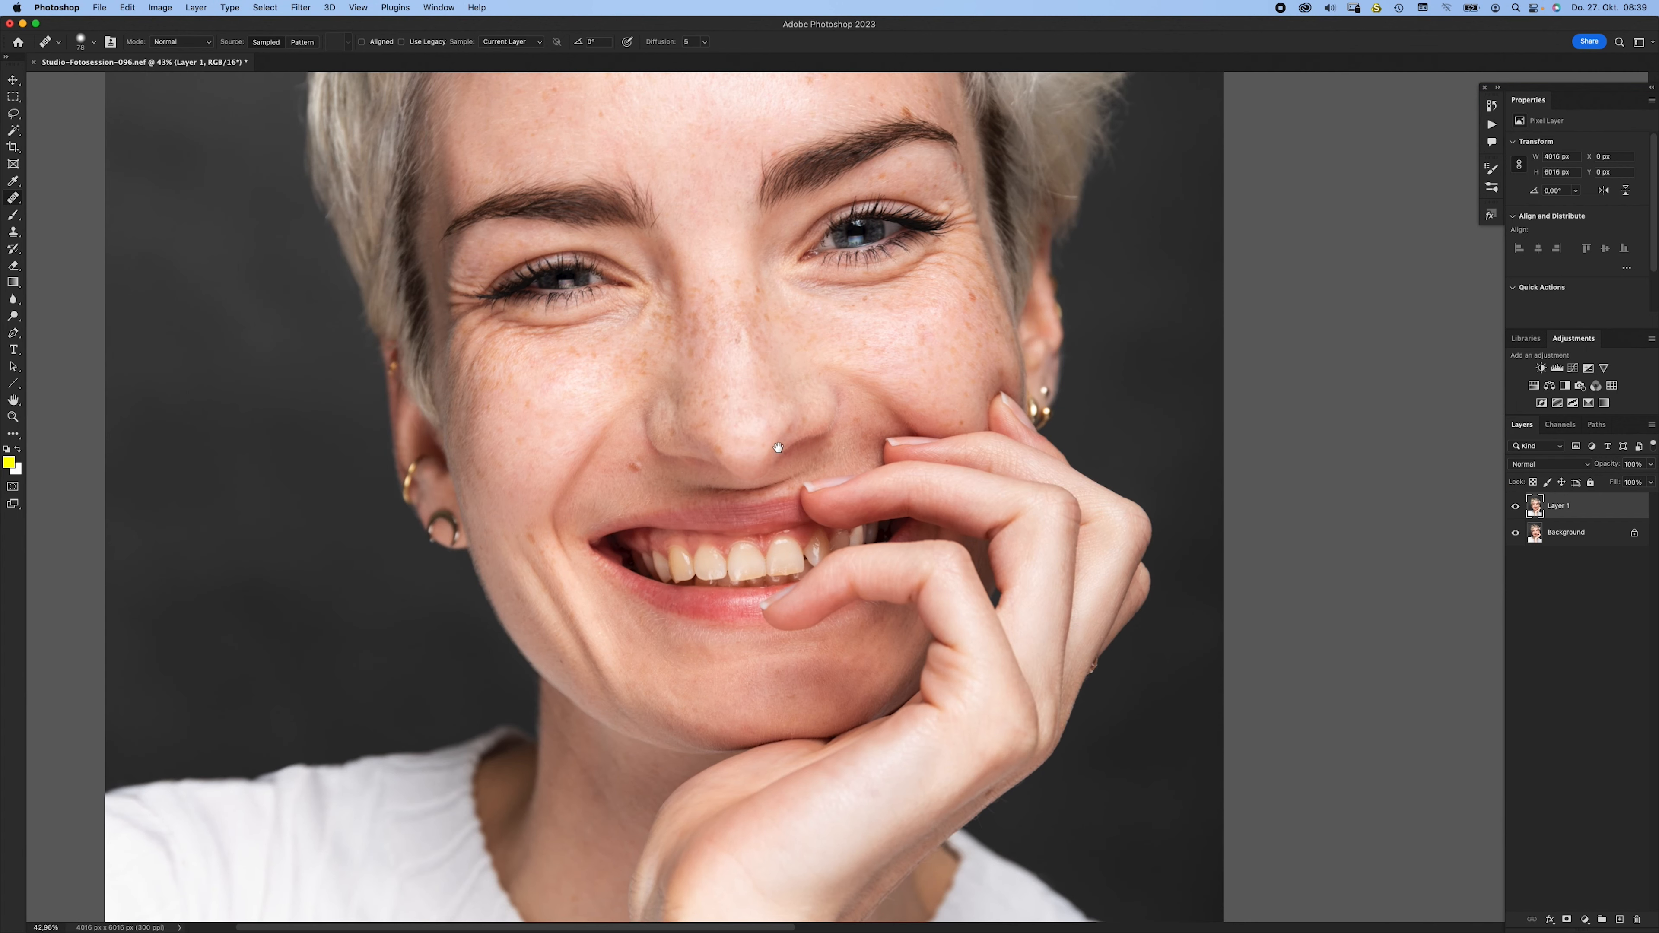
{"action": "scroll", "coordinate": [778, 447], "scroll_direction": "up", "scroll_amount": 5}
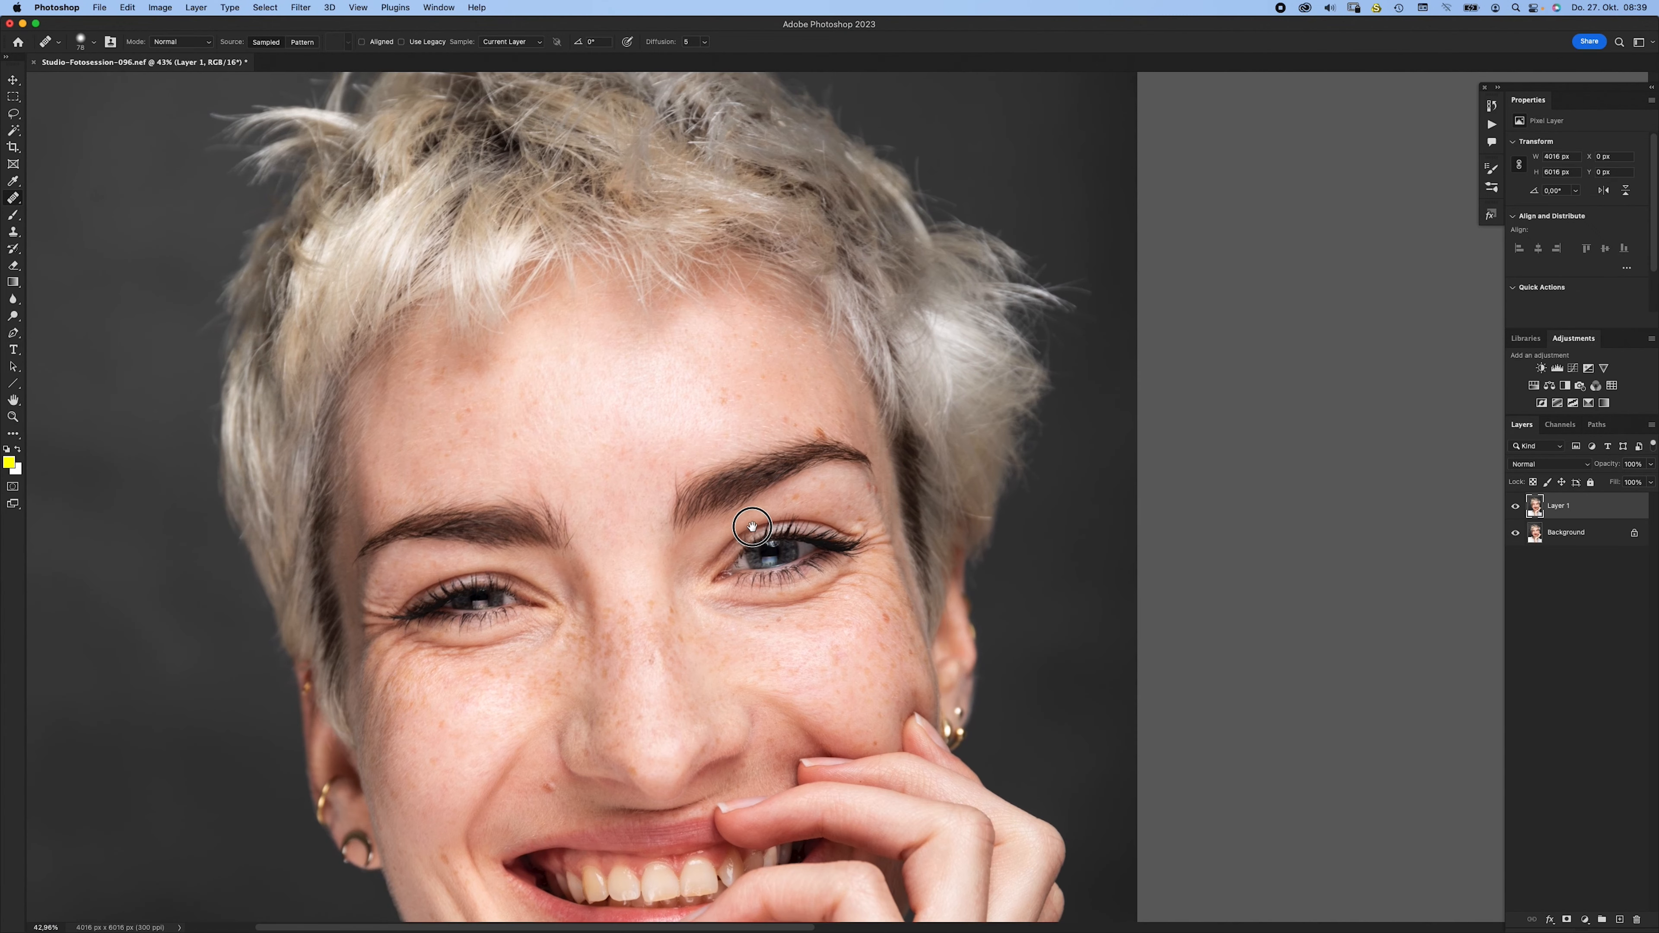
- Heal the stray hairs at the outer tip of the eyebrow beside the temple, using a smaller Healing Brush sampled from nearby
{"action": "scroll", "coordinate": [752, 527], "scroll_direction": "down", "scroll_amount": 4}
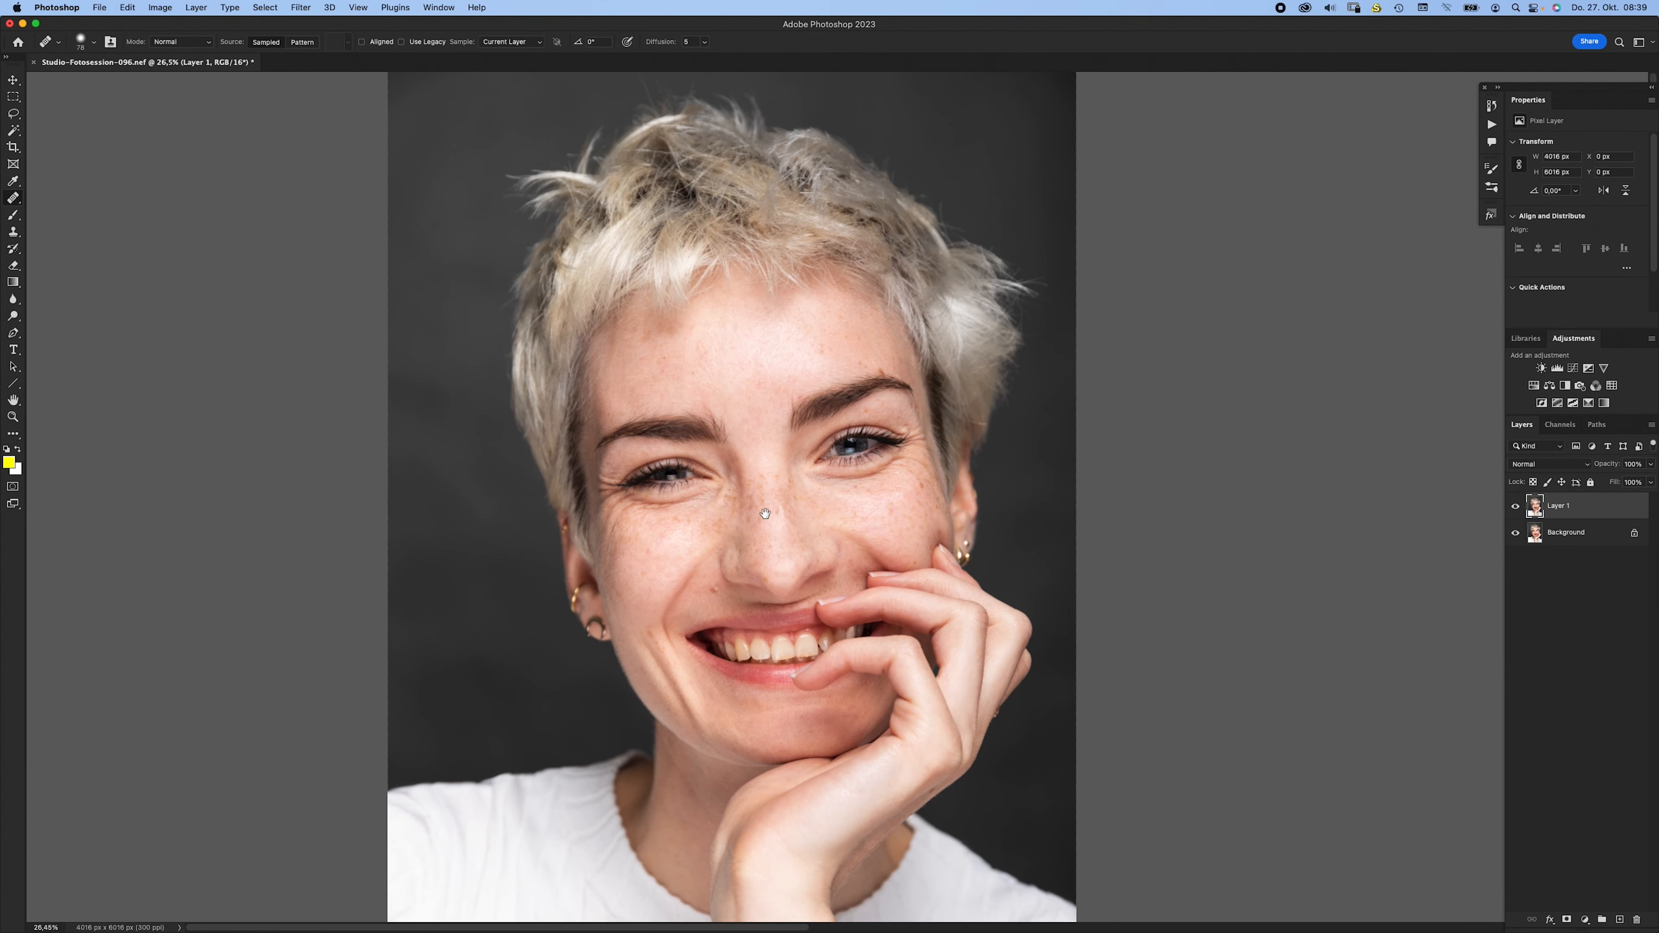
{"action": "scroll", "coordinate": [765, 513], "scroll_direction": "up", "scroll_amount": 4}
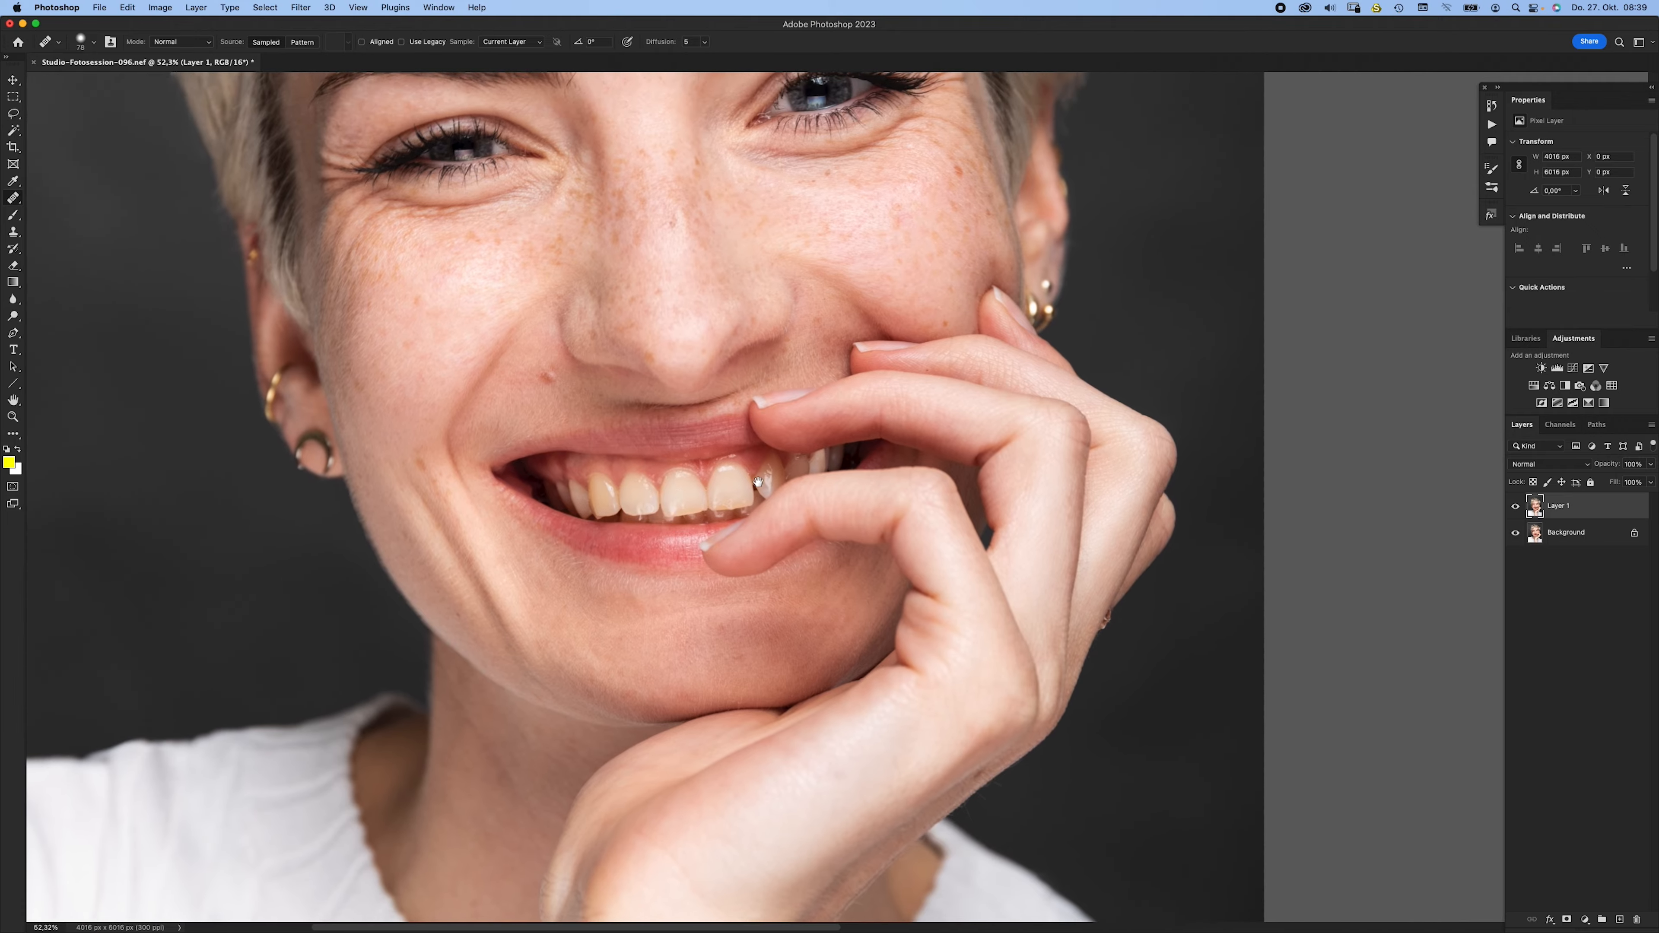
{"action": "scroll", "coordinate": [758, 482], "scroll_direction": "up", "scroll_amount": 3}
{"action": "scroll", "coordinate": [762, 378], "scroll_direction": "up", "scroll_amount": 5}
{"action": "scroll", "coordinate": [762, 377], "scroll_direction": "right", "scroll_amount": 3}
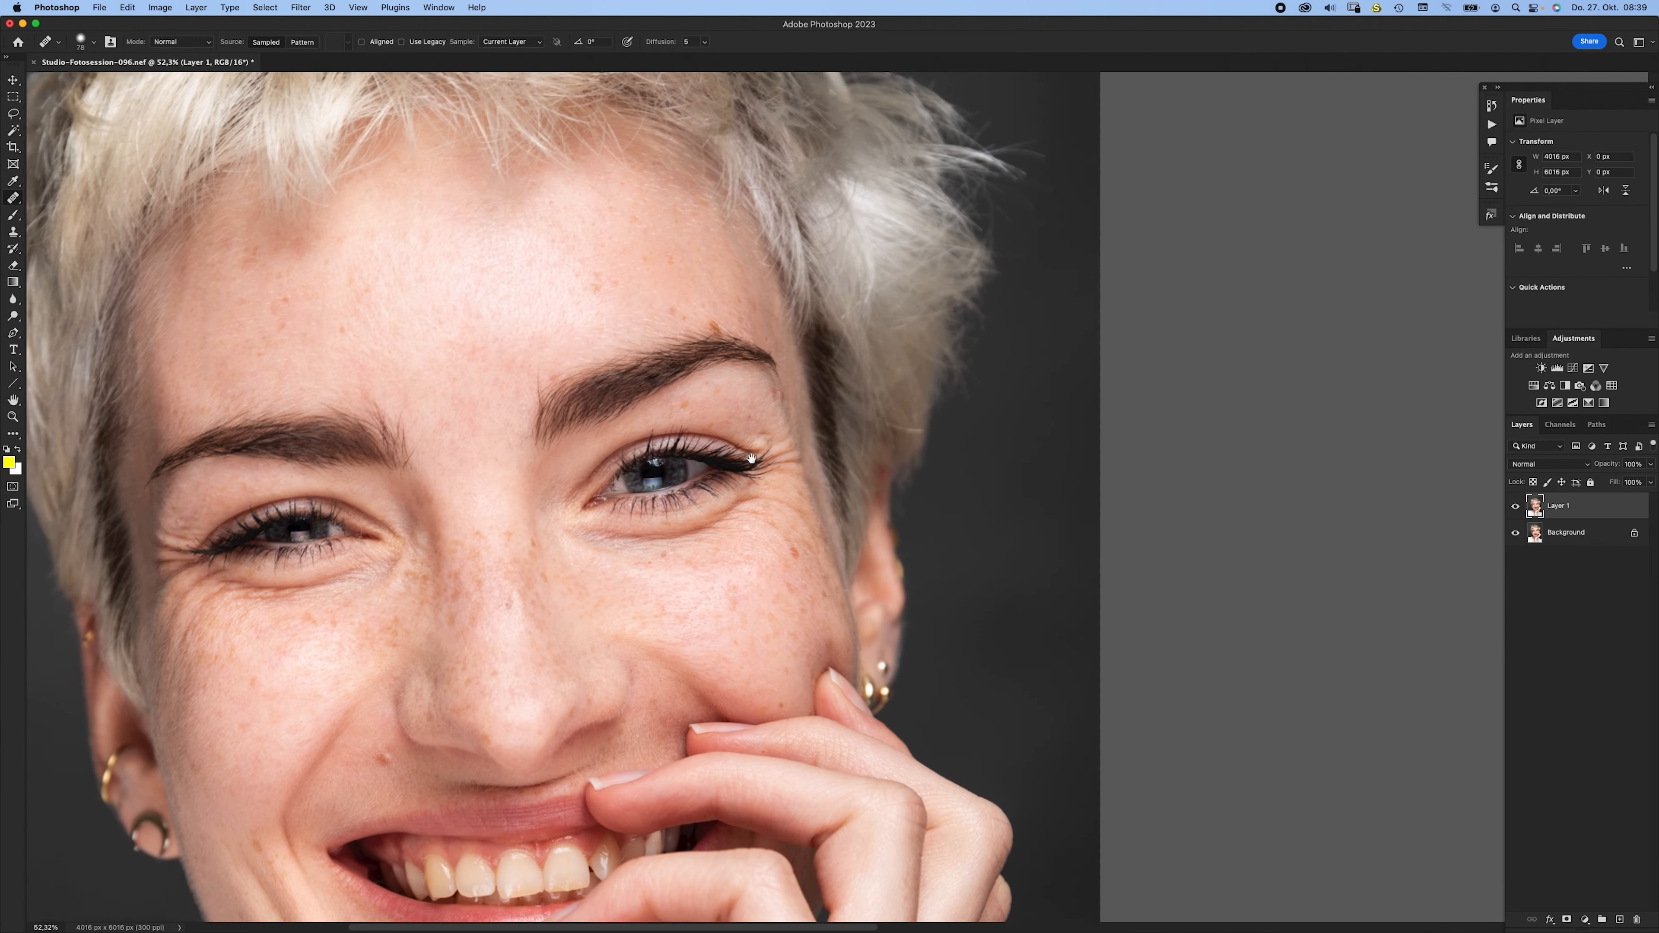
{"action": "left_click_drag", "start_coordinate": [751, 459], "coordinate": [614, 572]}
{"action": "left_click_drag", "start_coordinate": [544, 476], "coordinate": [563, 481]}
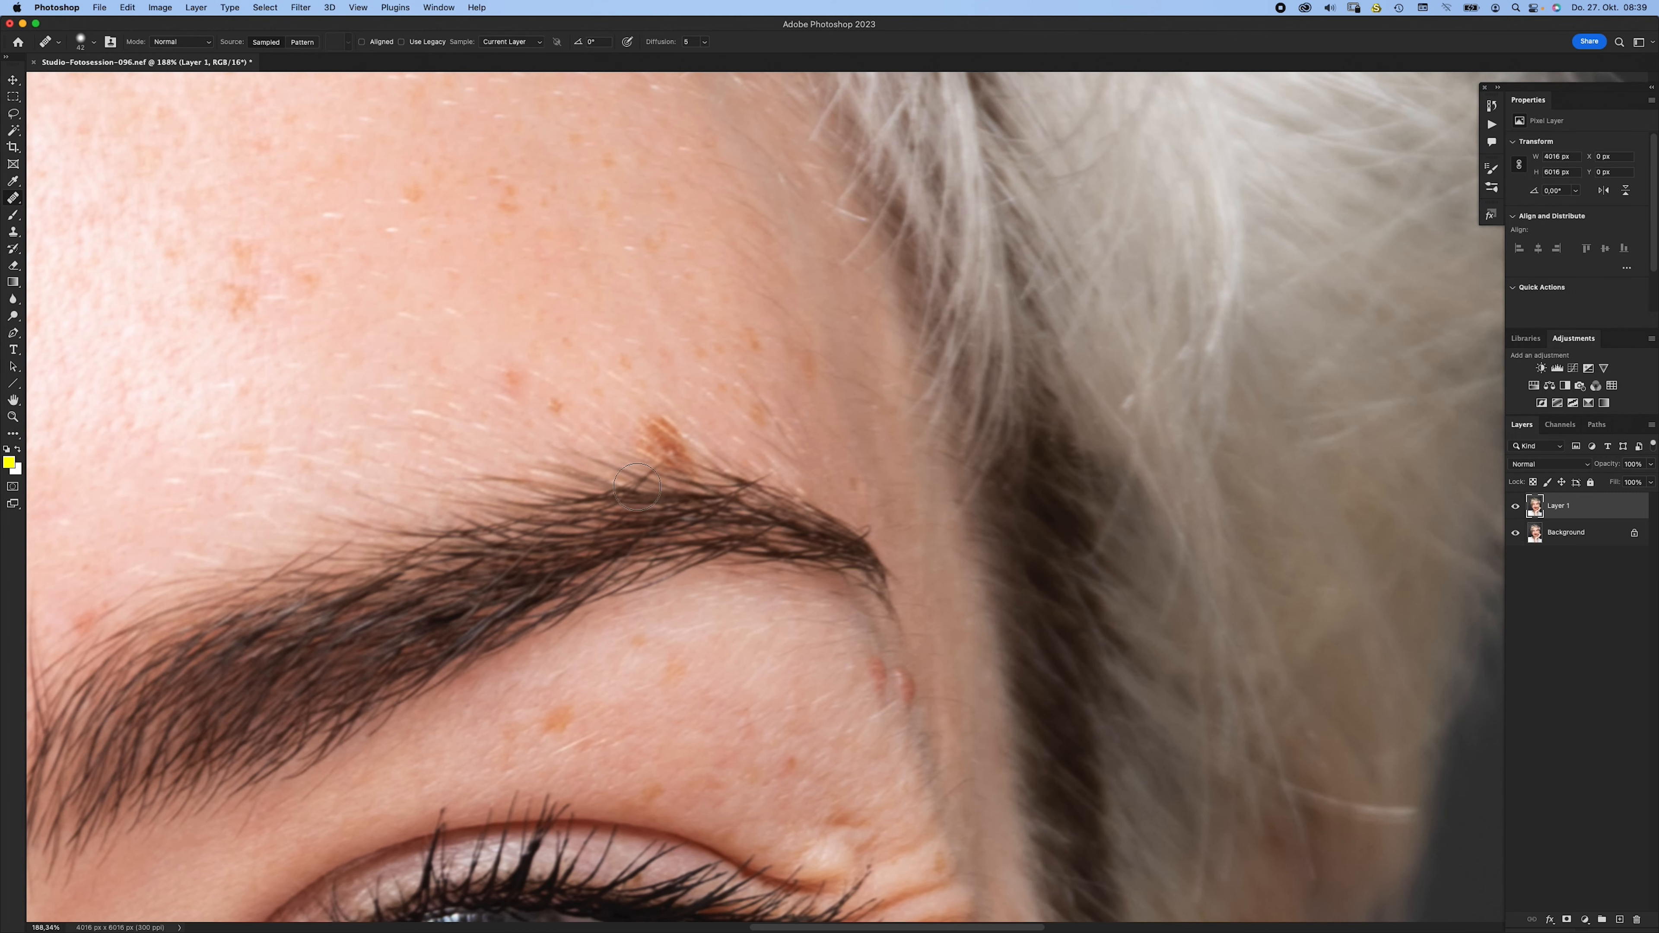
{"action": "left_click_drag", "start_coordinate": [669, 484], "coordinate": [657, 486], "text": "ctrl+alt"}
{"action": "left_click", "coordinate": [871, 548], "text": "alt"}
{"action": "left_click_drag", "start_coordinate": [863, 537], "coordinate": [869, 524]}
- Check both brows, the forehead, face, neckline and the background around the hair at close and overall view for remaining flaws
{"action": "left_click_drag", "start_coordinate": [375, 600], "coordinate": [586, 486]}
{"action": "left_click_drag", "start_coordinate": [168, 587], "coordinate": [612, 455]}
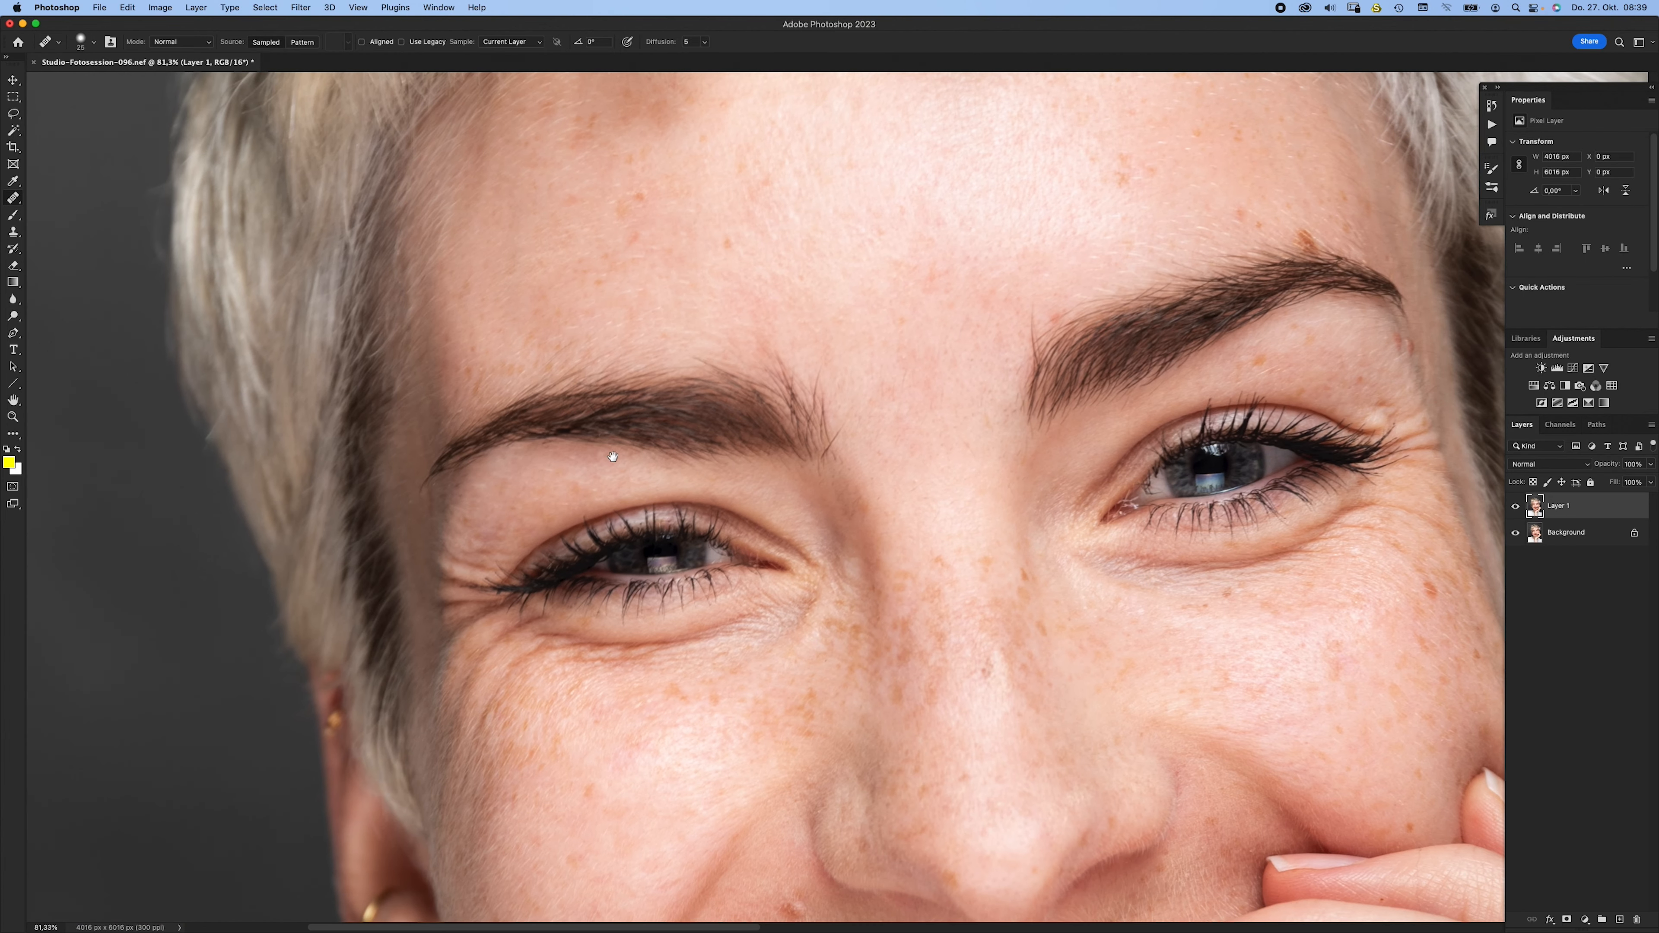
{"action": "scroll", "coordinate": [612, 456], "scroll_direction": "down", "scroll_amount": 4}
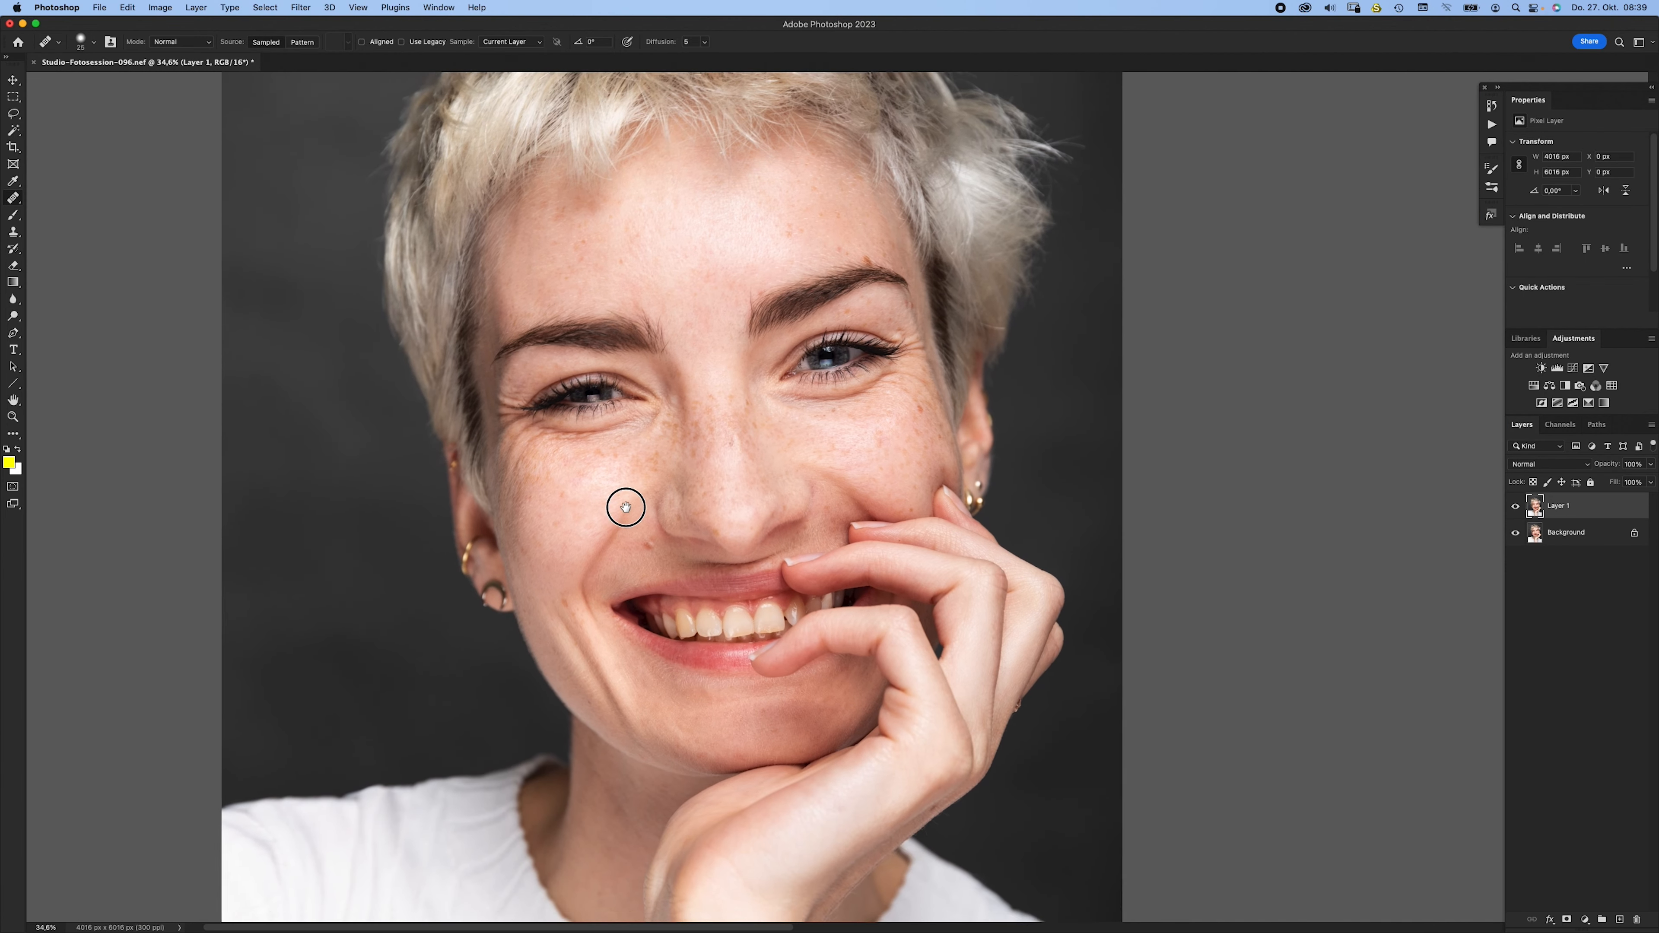
{"action": "scroll", "coordinate": [626, 507], "scroll_direction": "down", "scroll_amount": 5}
{"action": "scroll", "coordinate": [647, 523], "scroll_direction": "down", "scroll_amount": 3}
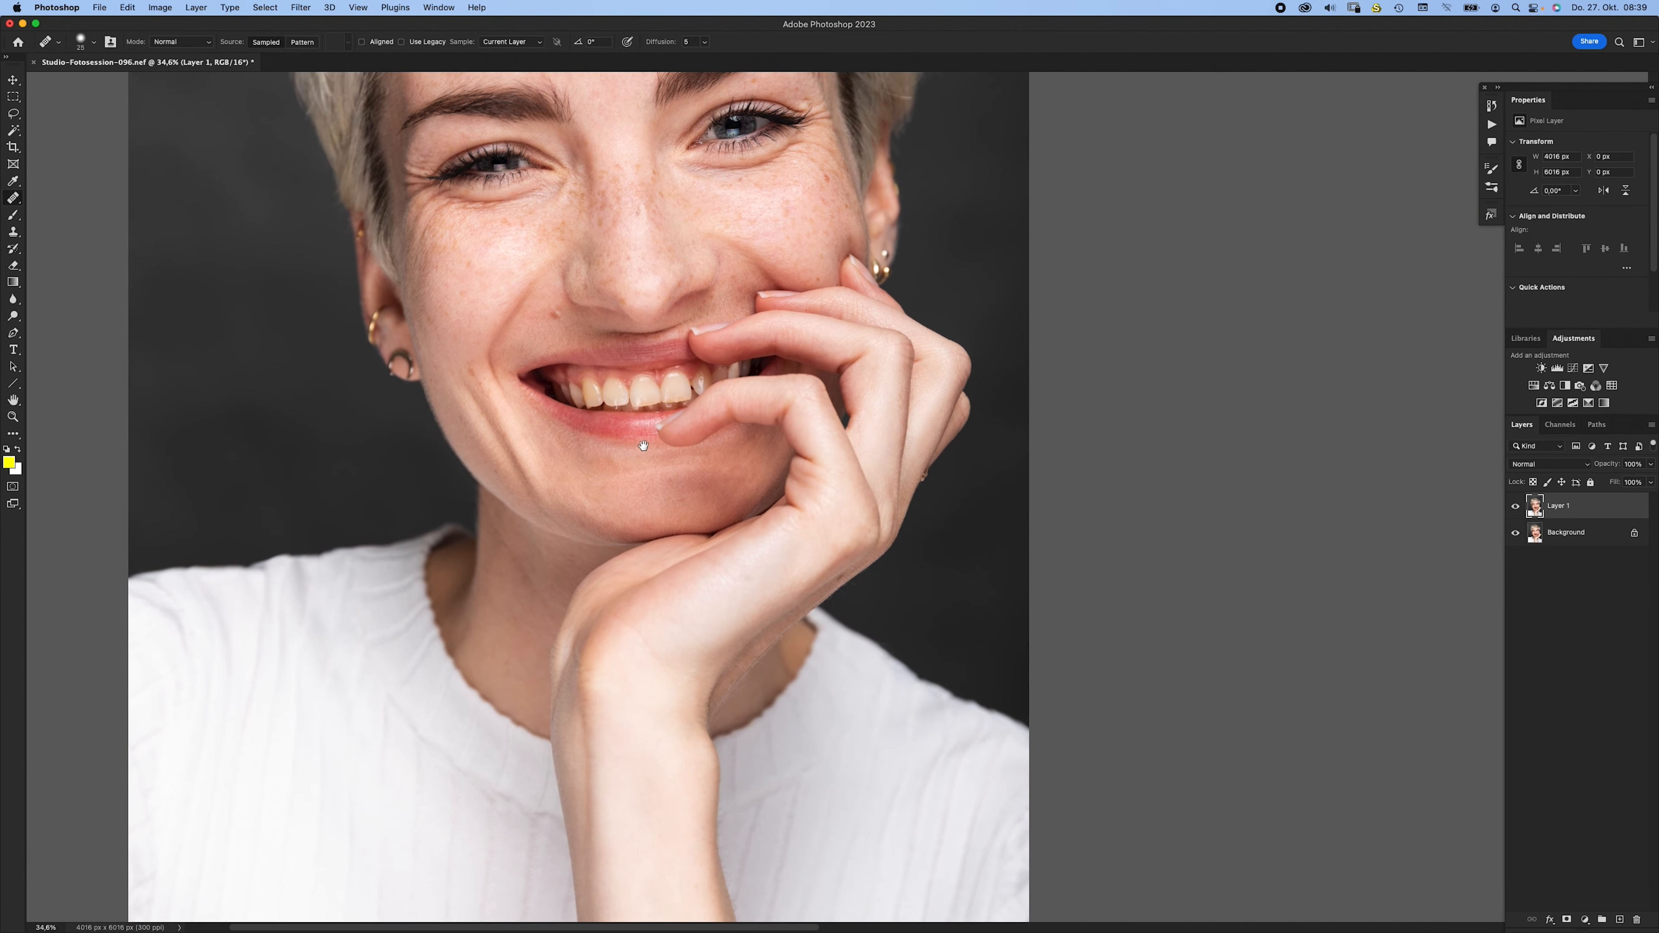
{"action": "scroll", "coordinate": [640, 458], "scroll_direction": "down", "scroll_amount": 2}
{"action": "scroll", "coordinate": [631, 472], "scroll_direction": "down", "scroll_amount": 3}
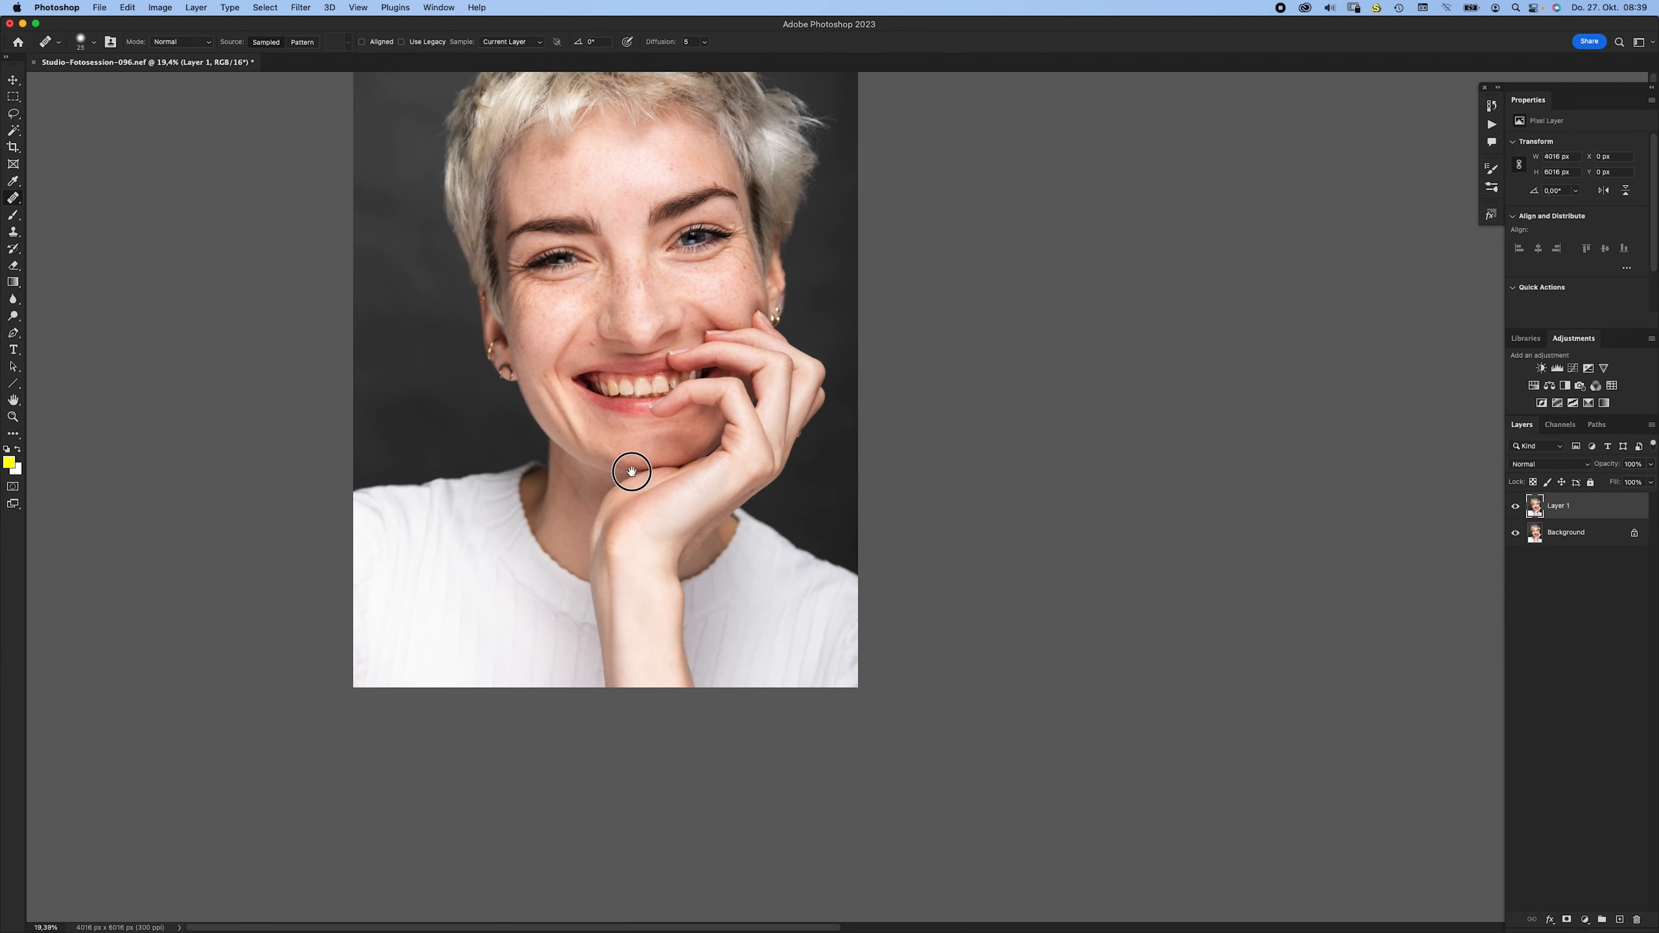
{"action": "scroll", "coordinate": [793, 278], "scroll_direction": "up", "scroll_amount": 7}
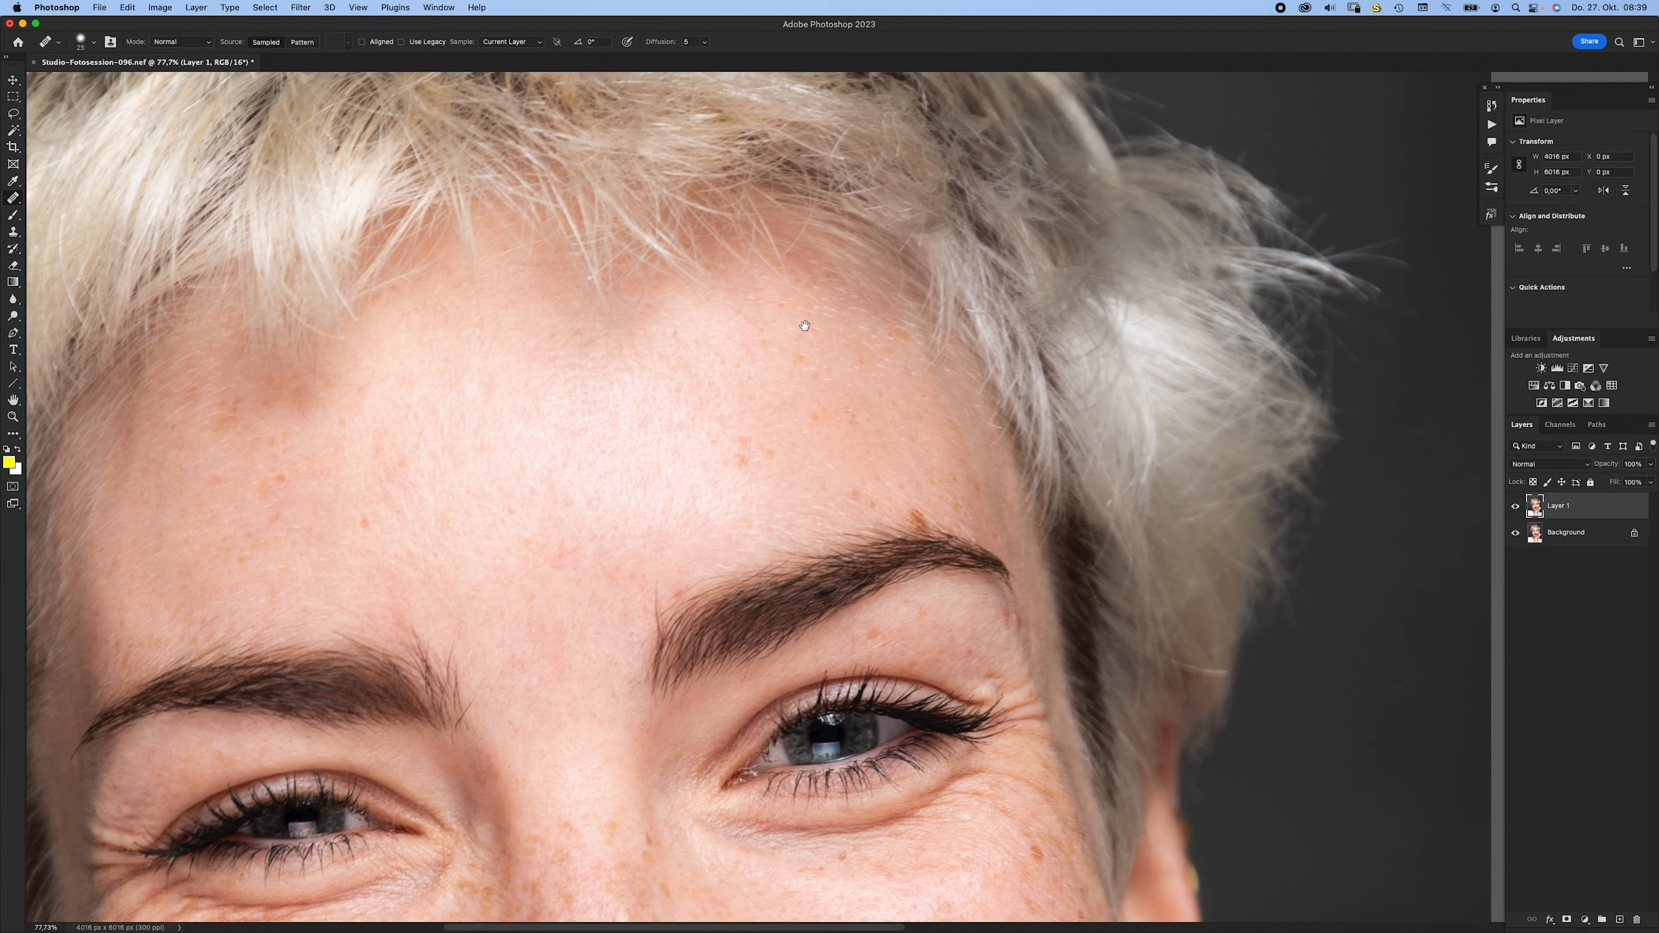
{"action": "scroll", "coordinate": [805, 325], "scroll_direction": "down", "scroll_amount": 5}
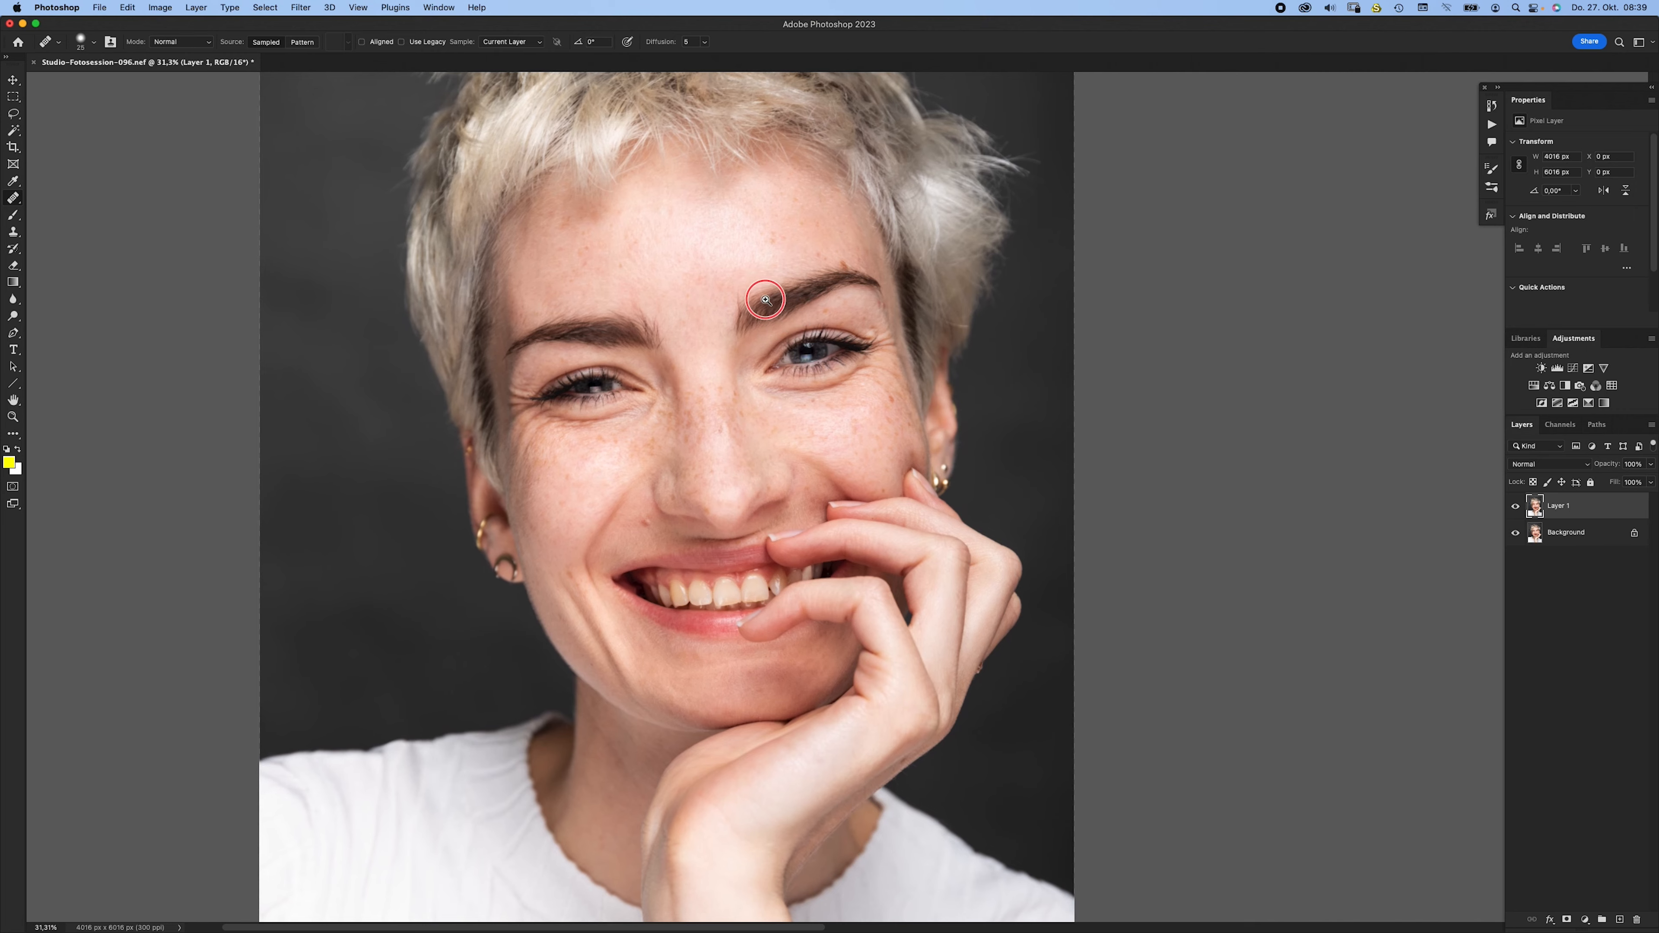
{"action": "scroll", "coordinate": [765, 300], "scroll_direction": "down", "scroll_amount": 4}
{"action": "scroll", "coordinate": [782, 272], "scroll_direction": "up", "scroll_amount": 4}
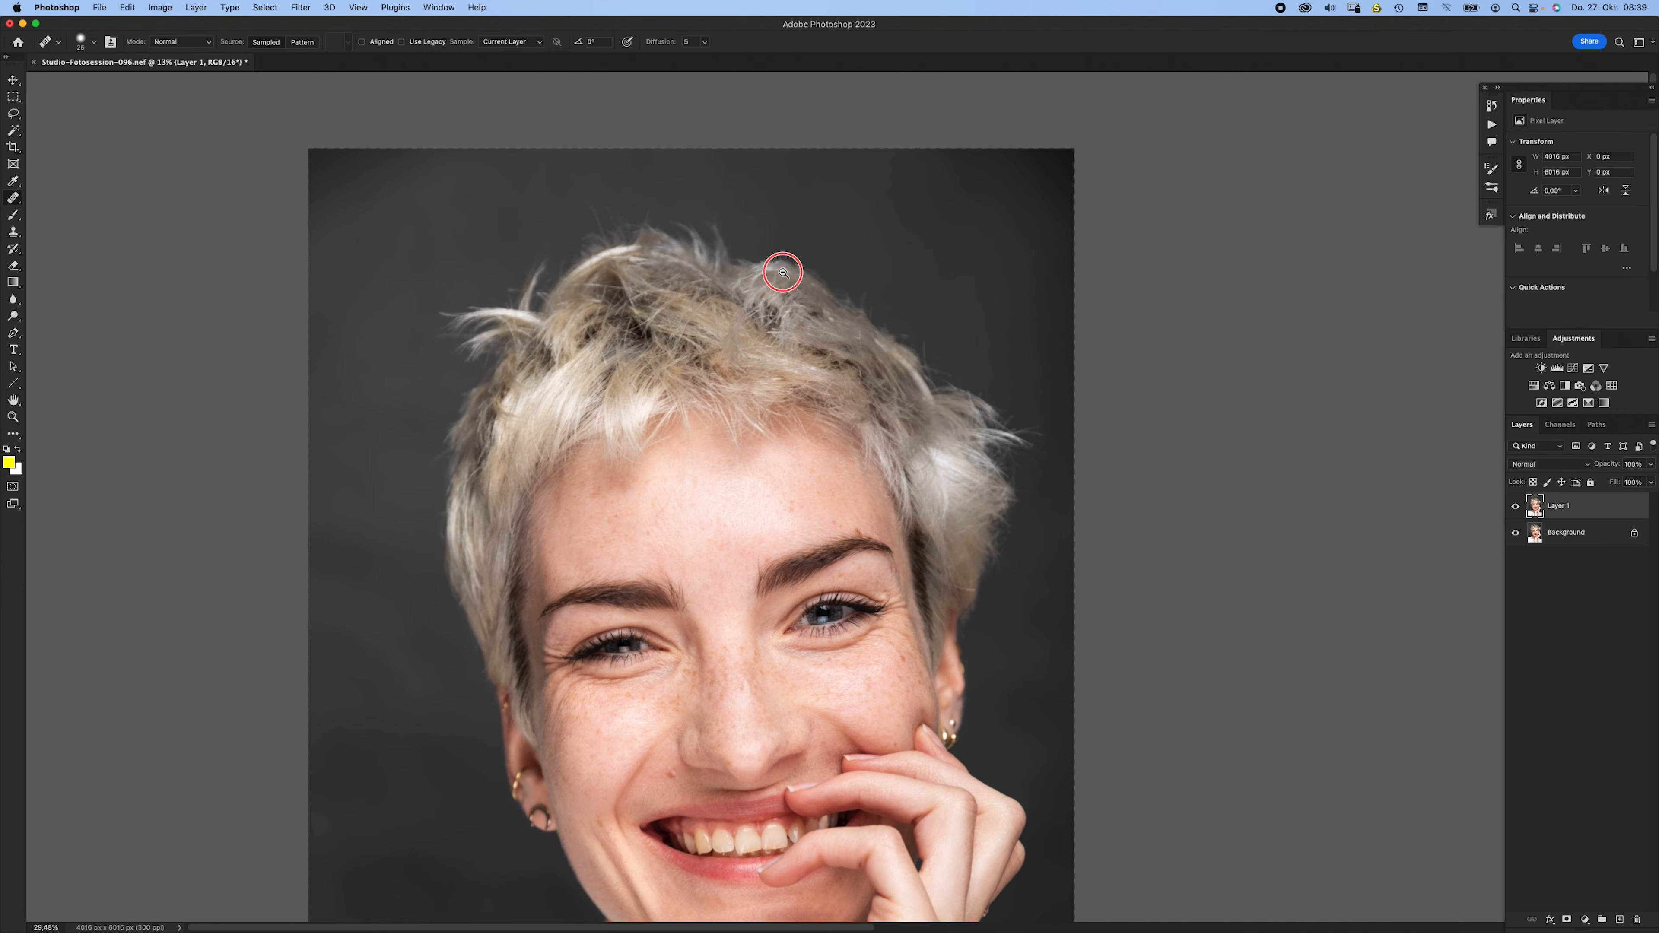
{"action": "scroll", "coordinate": [783, 273], "scroll_direction": "up", "scroll_amount": 2}
- Select the dark background corners on both sides above the hair with several combined rectangular marquee areas
{"action": "key", "text": "m"}
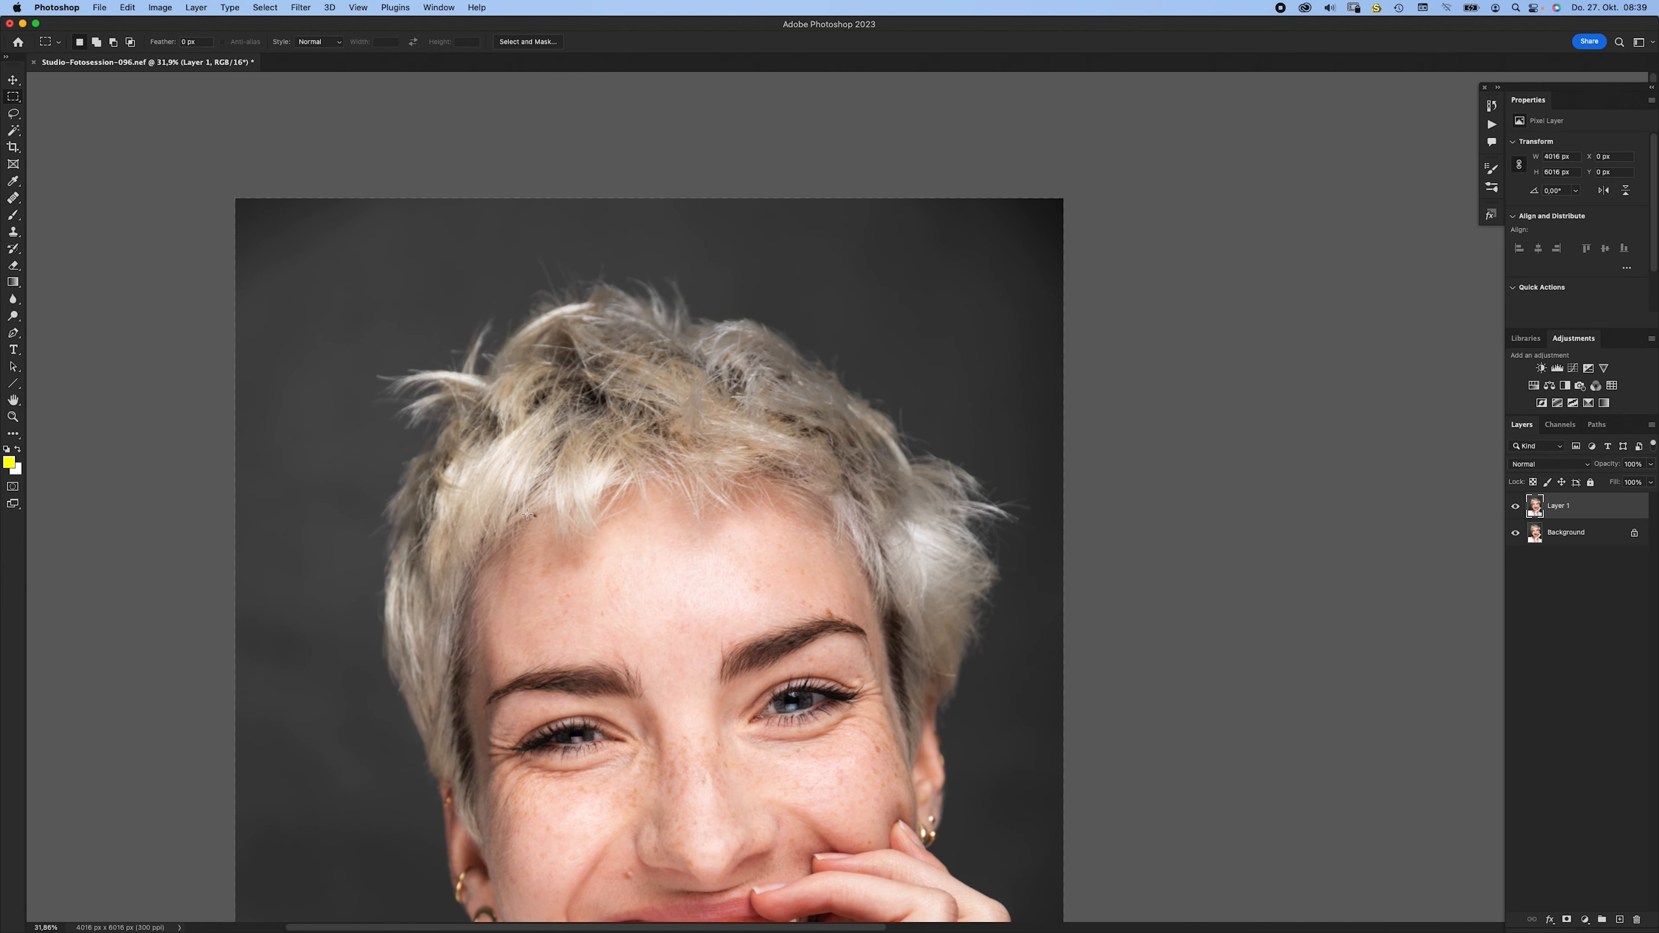
{"action": "left_click_drag", "start_coordinate": [236, 199], "coordinate": [437, 294]}
{"action": "left_click_drag", "start_coordinate": [816, 199], "coordinate": [992, 296]}
{"action": "left_click_drag", "start_coordinate": [903, 140], "coordinate": [1153, 374]}
{"action": "right_click", "coordinate": [958, 252]}
{"action": "left_click", "coordinate": [967, 261]}
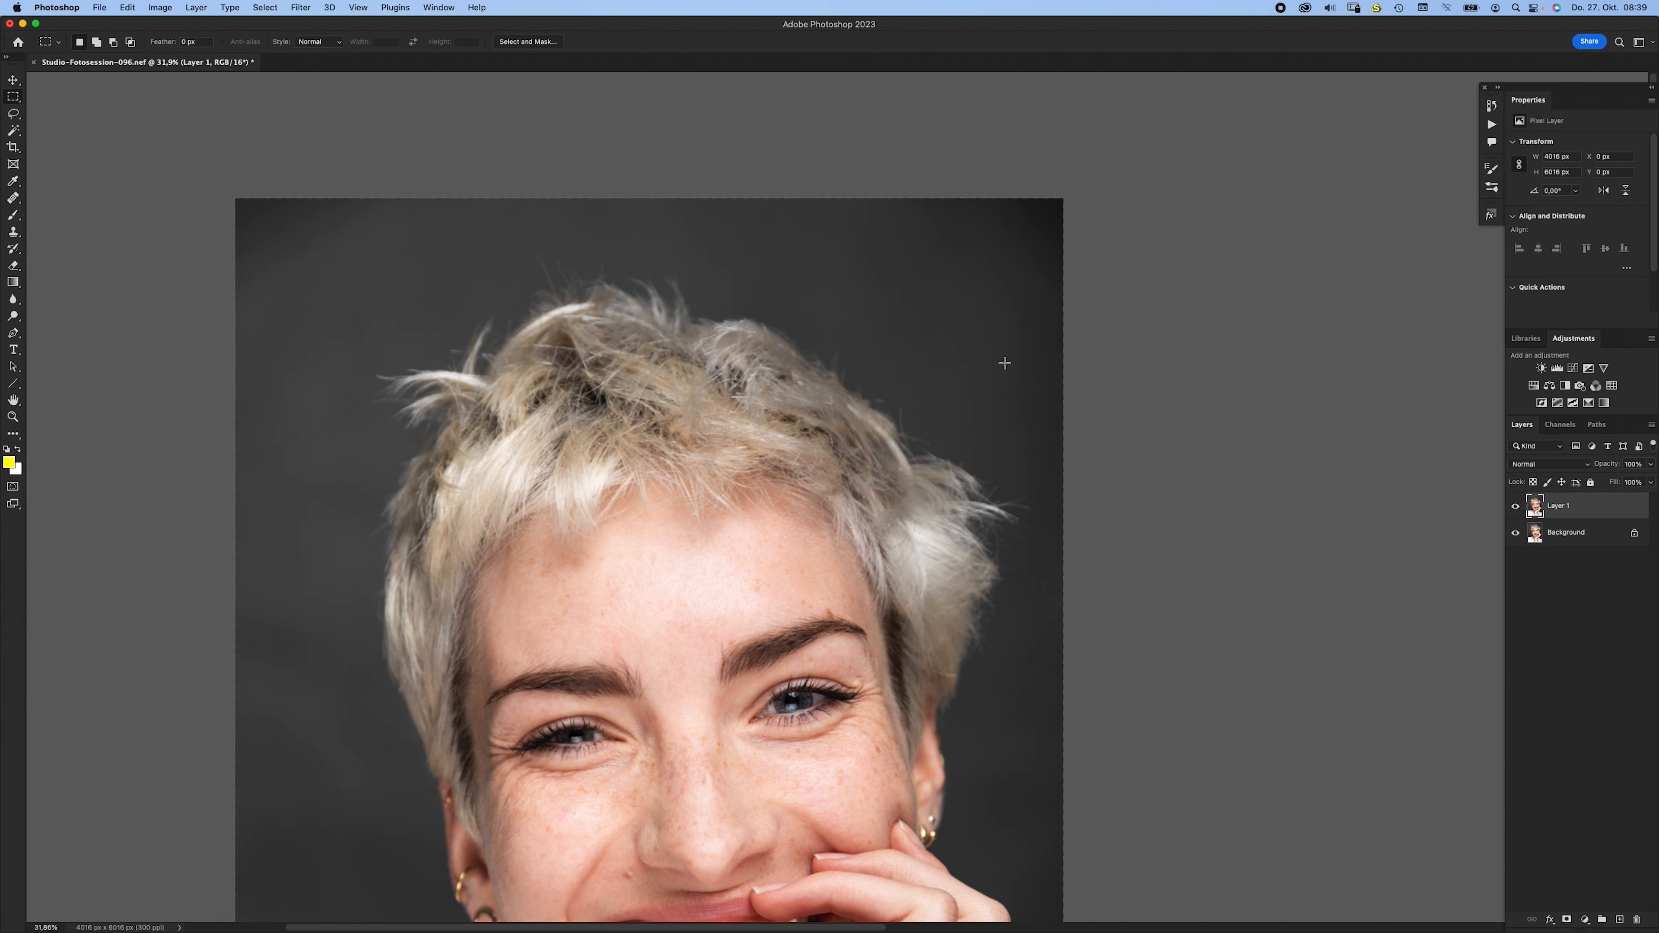
{"action": "key", "text": "super+z"}
- Fill the selected background corners with Content-Aware, Color Adaptation on, Normal mode and 100% opacity, and clear the selection
{"action": "right_click", "coordinate": [969, 301]}
{"action": "left_click", "coordinate": [1012, 485]}
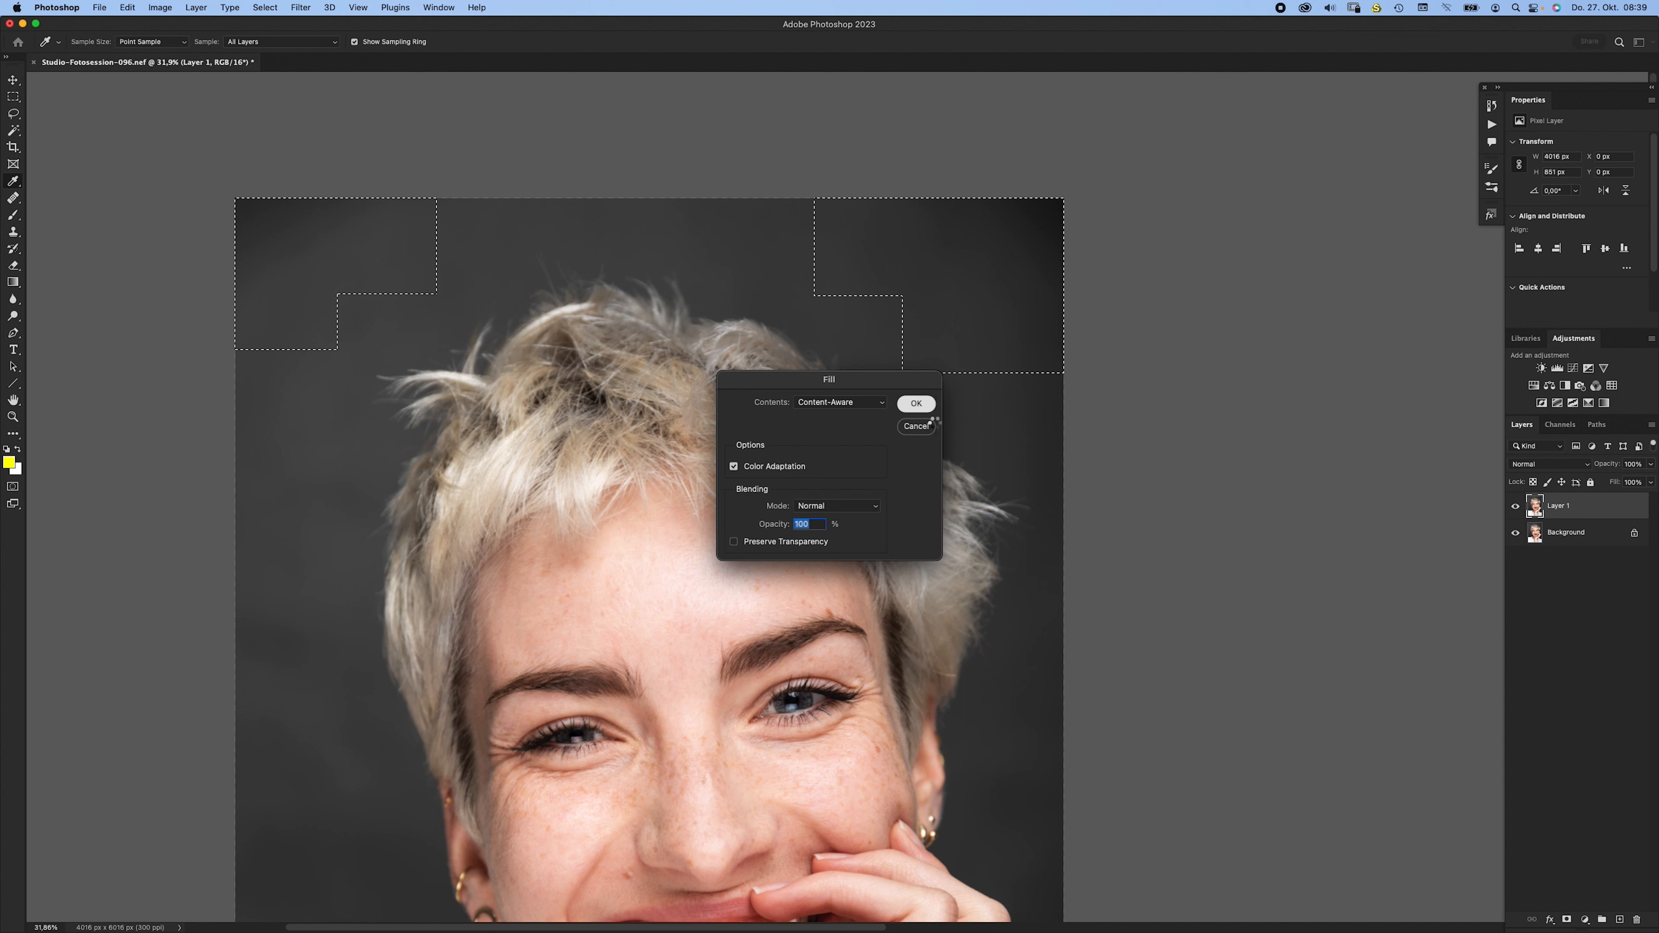
{"action": "key", "text": "Return"}
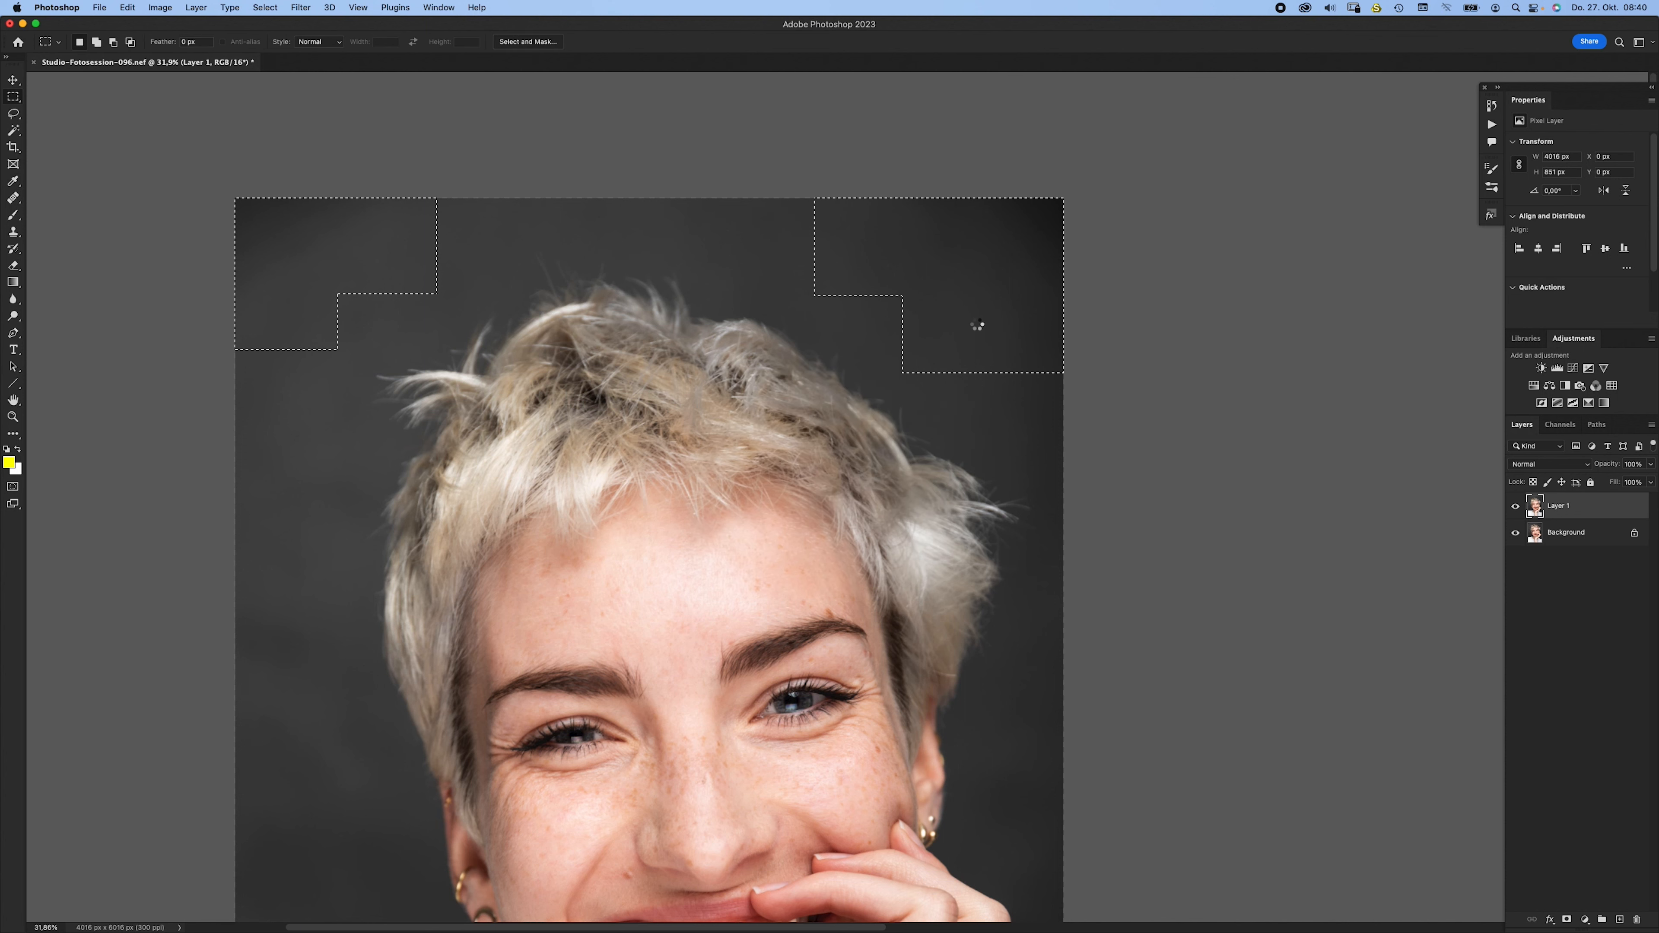
{"action": "key", "text": "super+d"}
- Compare the whole portrait before and after retouching by hiding and showing Layer 1
{"action": "left_click_drag", "start_coordinate": [881, 452], "coordinate": [859, 293]}
{"action": "scroll", "coordinate": [879, 291], "scroll_direction": "down", "scroll_amount": 5}
{"action": "left_click_drag", "start_coordinate": [917, 356], "coordinate": [903, 331]}
{"action": "left_click", "coordinate": [1515, 506]}
{"action": "left_click", "coordinate": [1515, 507]}
{"action": "left_click_drag", "start_coordinate": [852, 423], "coordinate": [751, 396]}
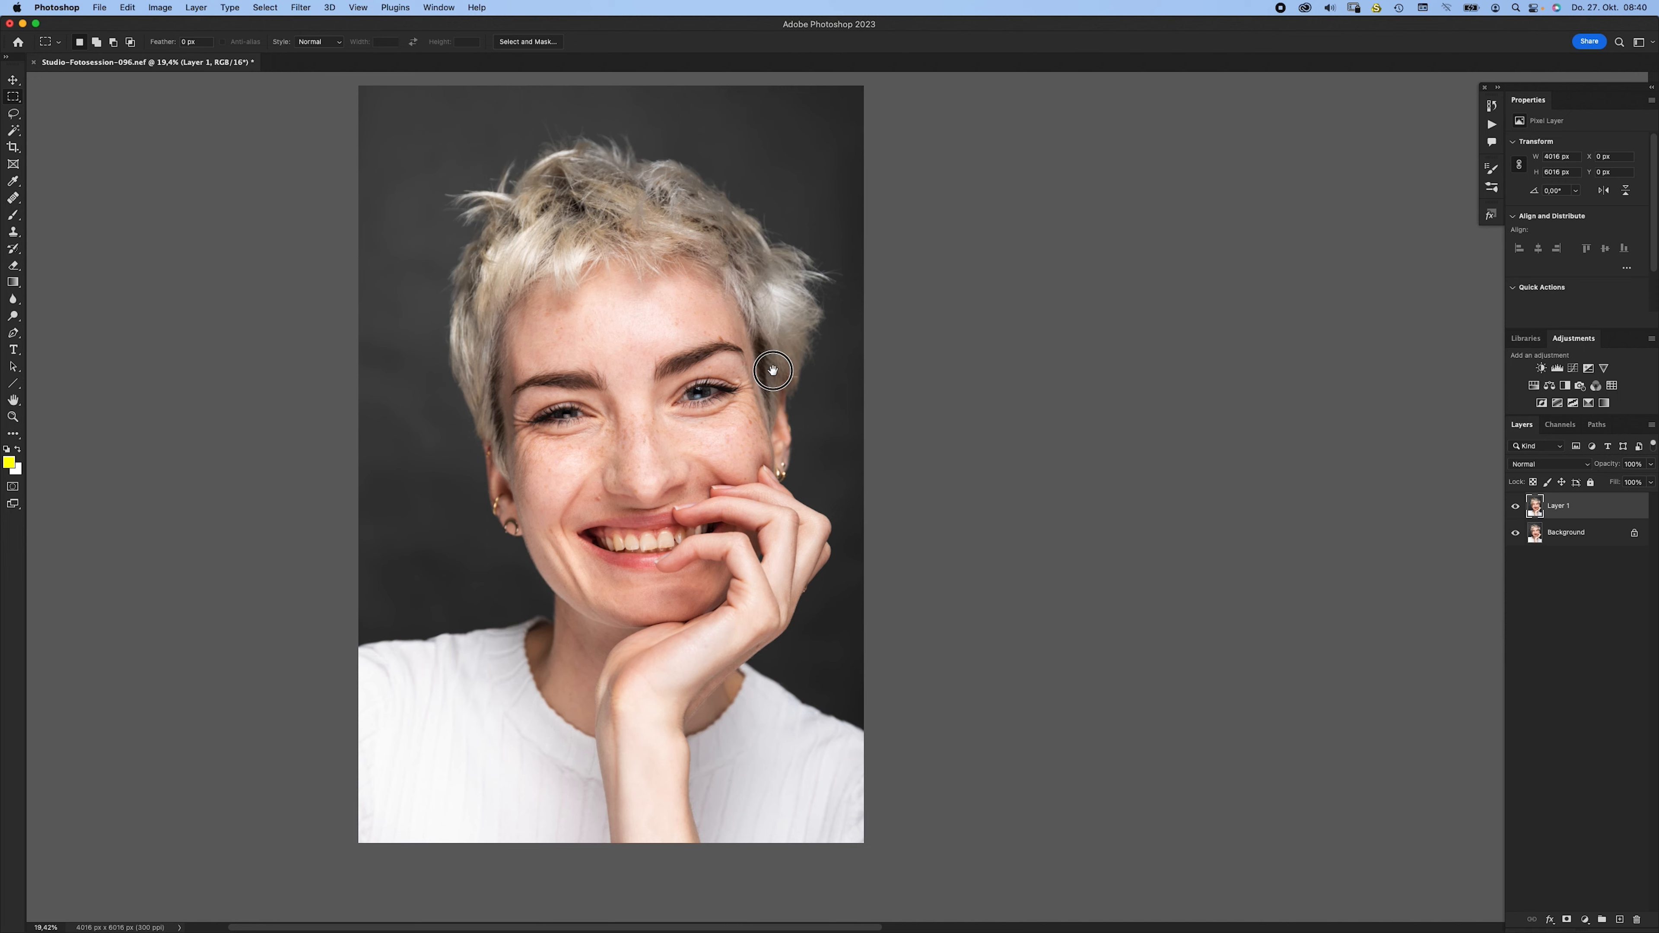
{"action": "left_click_drag", "start_coordinate": [774, 371], "coordinate": [798, 368]}
{"action": "left_click_drag", "start_coordinate": [718, 313], "coordinate": [746, 330]}
{"action": "mouse_move", "coordinate": [751, 393]}
{"action": "left_mouse_down"}
{"action": "mouse_move", "coordinate": [807, 411]}
{"action": "mouse_move", "coordinate": [763, 411]}
{"action": "left_mouse_up"}
{"action": "left_click_drag", "start_coordinate": [826, 447], "coordinate": [800, 422]}
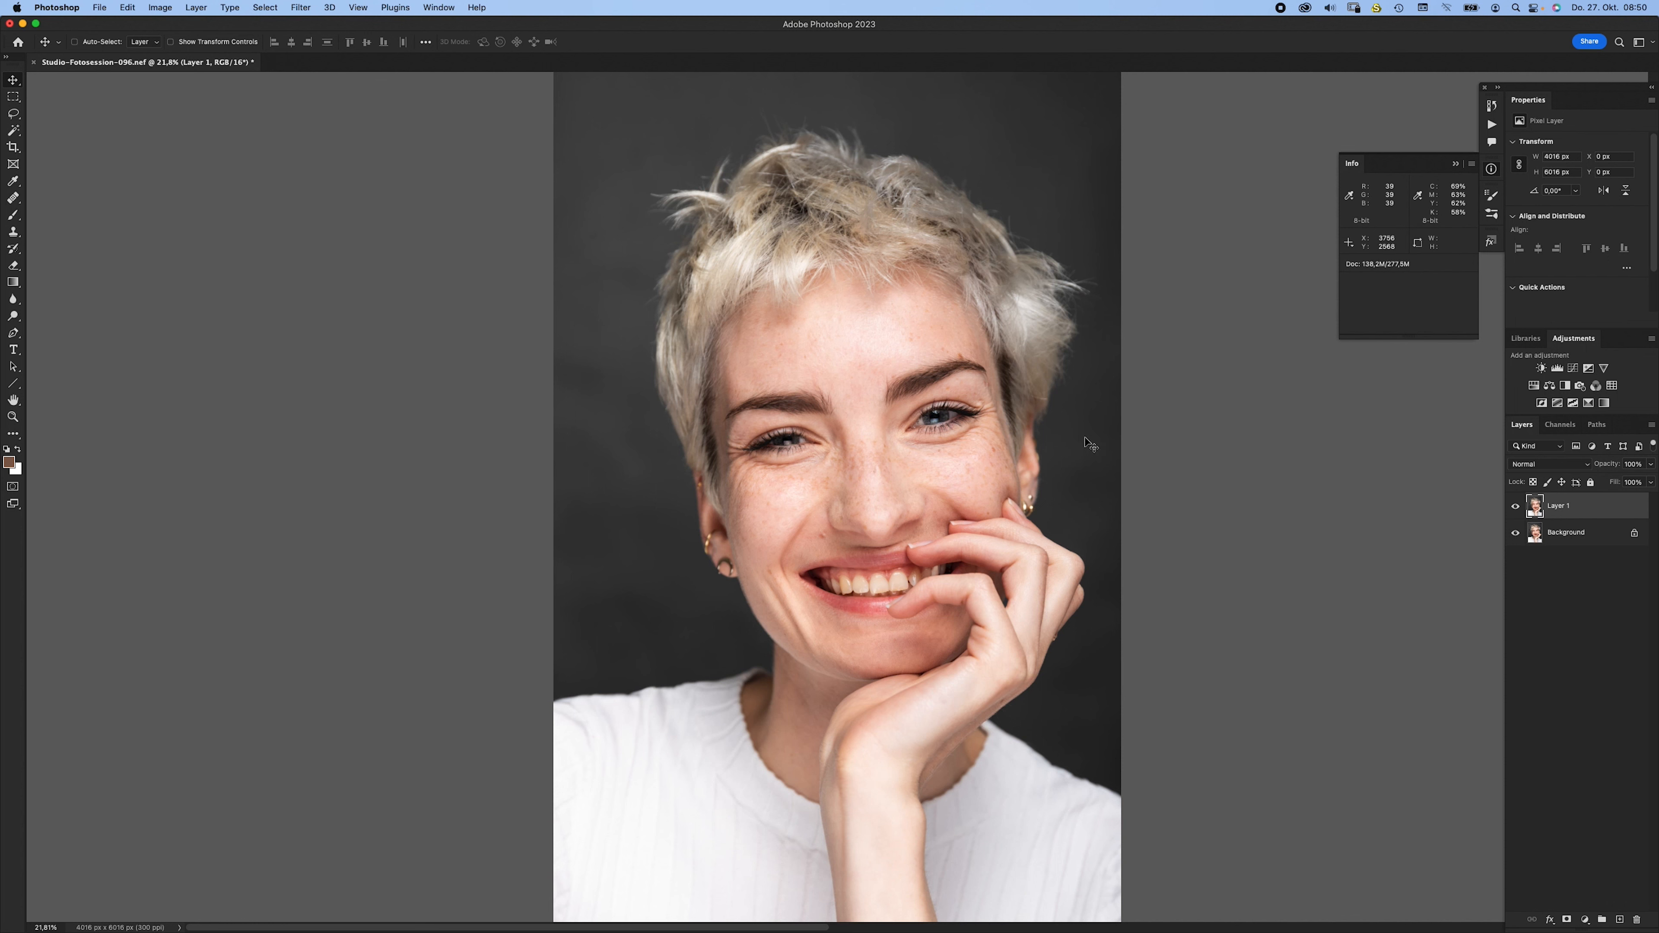
- Add a Black & White adjustment layer and above it a Brightness/Contrast adjustment with brightness -63 and contrast 100
{"action": "left_click", "coordinate": [1565, 385]}
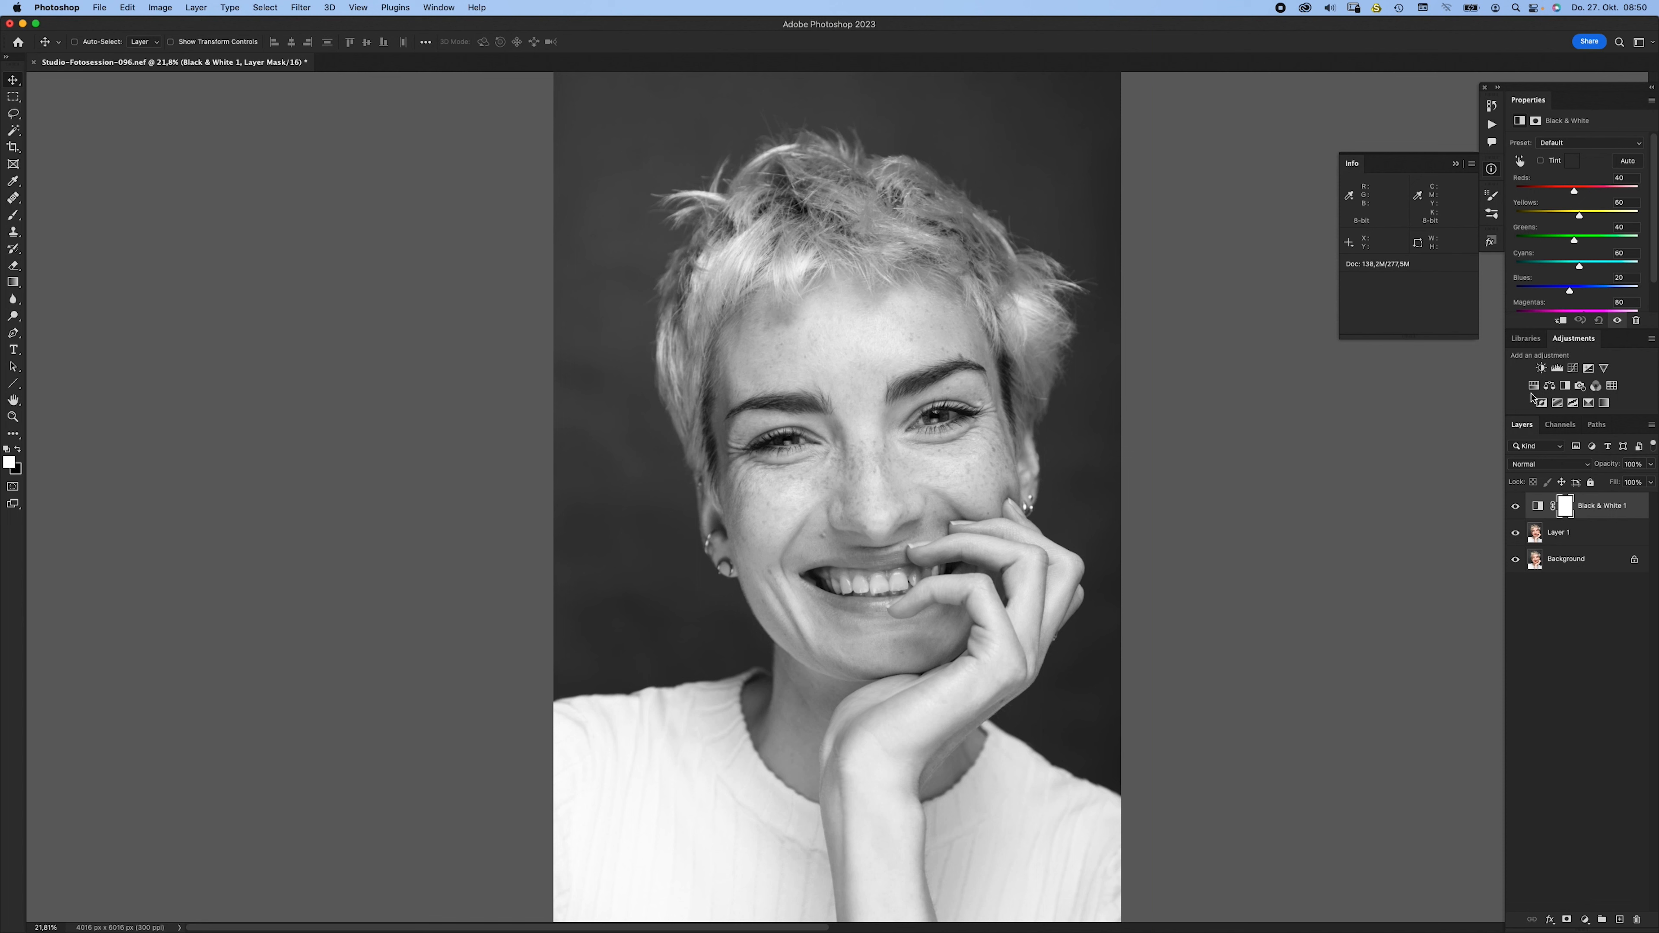
{"action": "left_click", "coordinate": [1541, 368]}
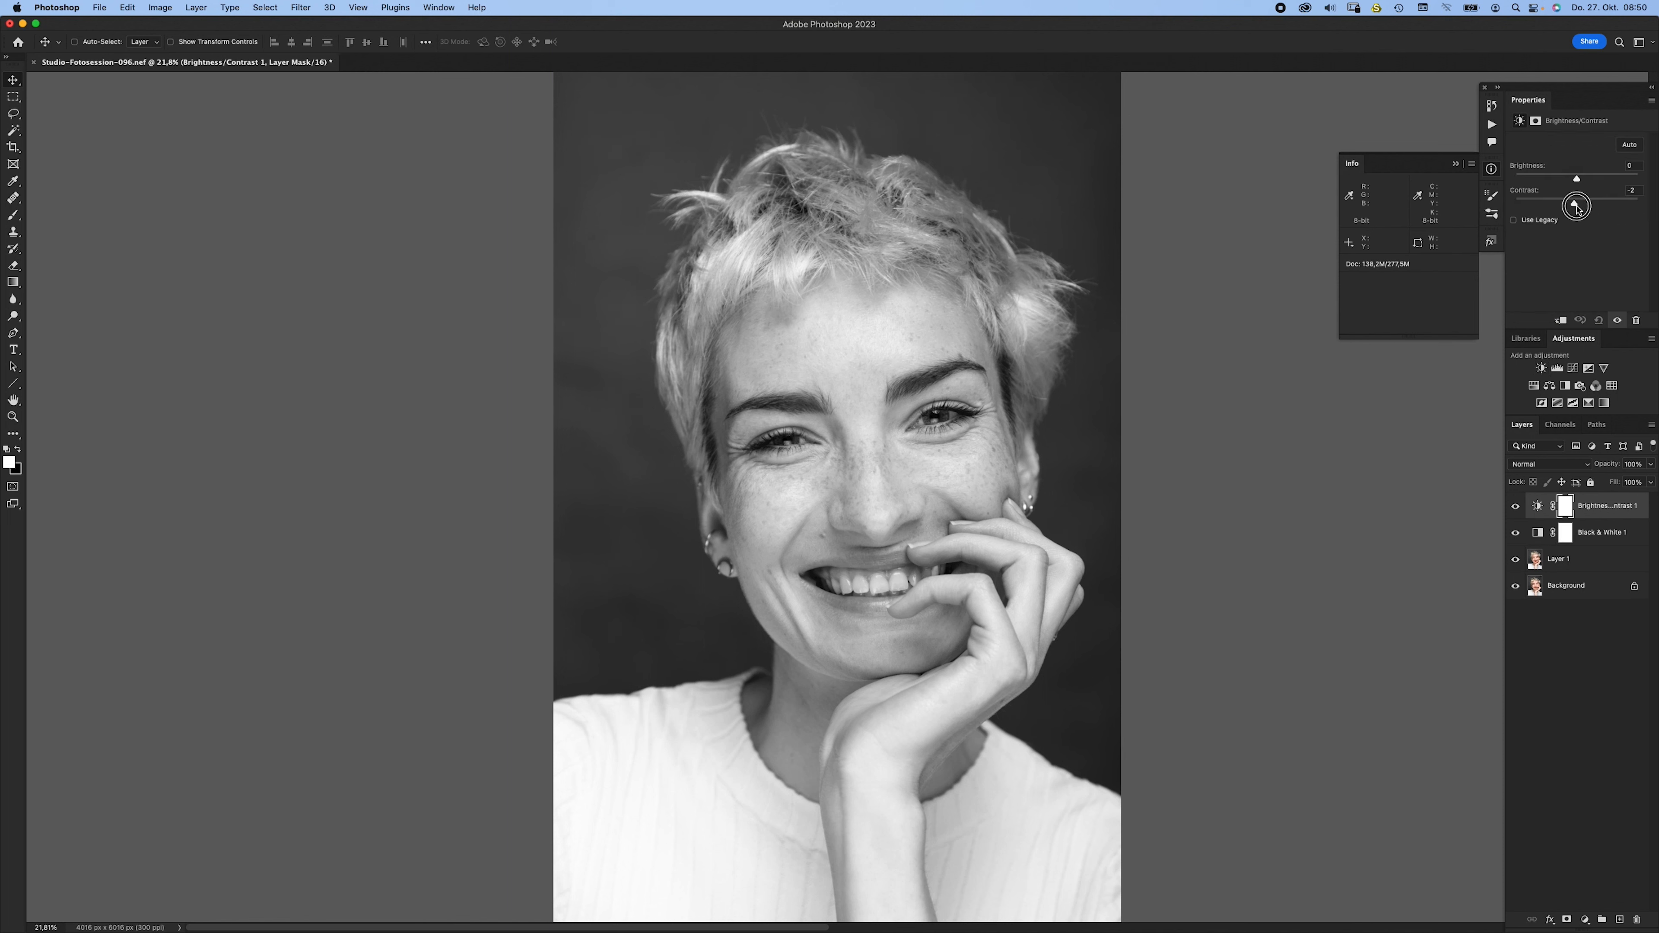
{"action": "left_click_drag", "start_coordinate": [1577, 204], "coordinate": [1653, 213]}
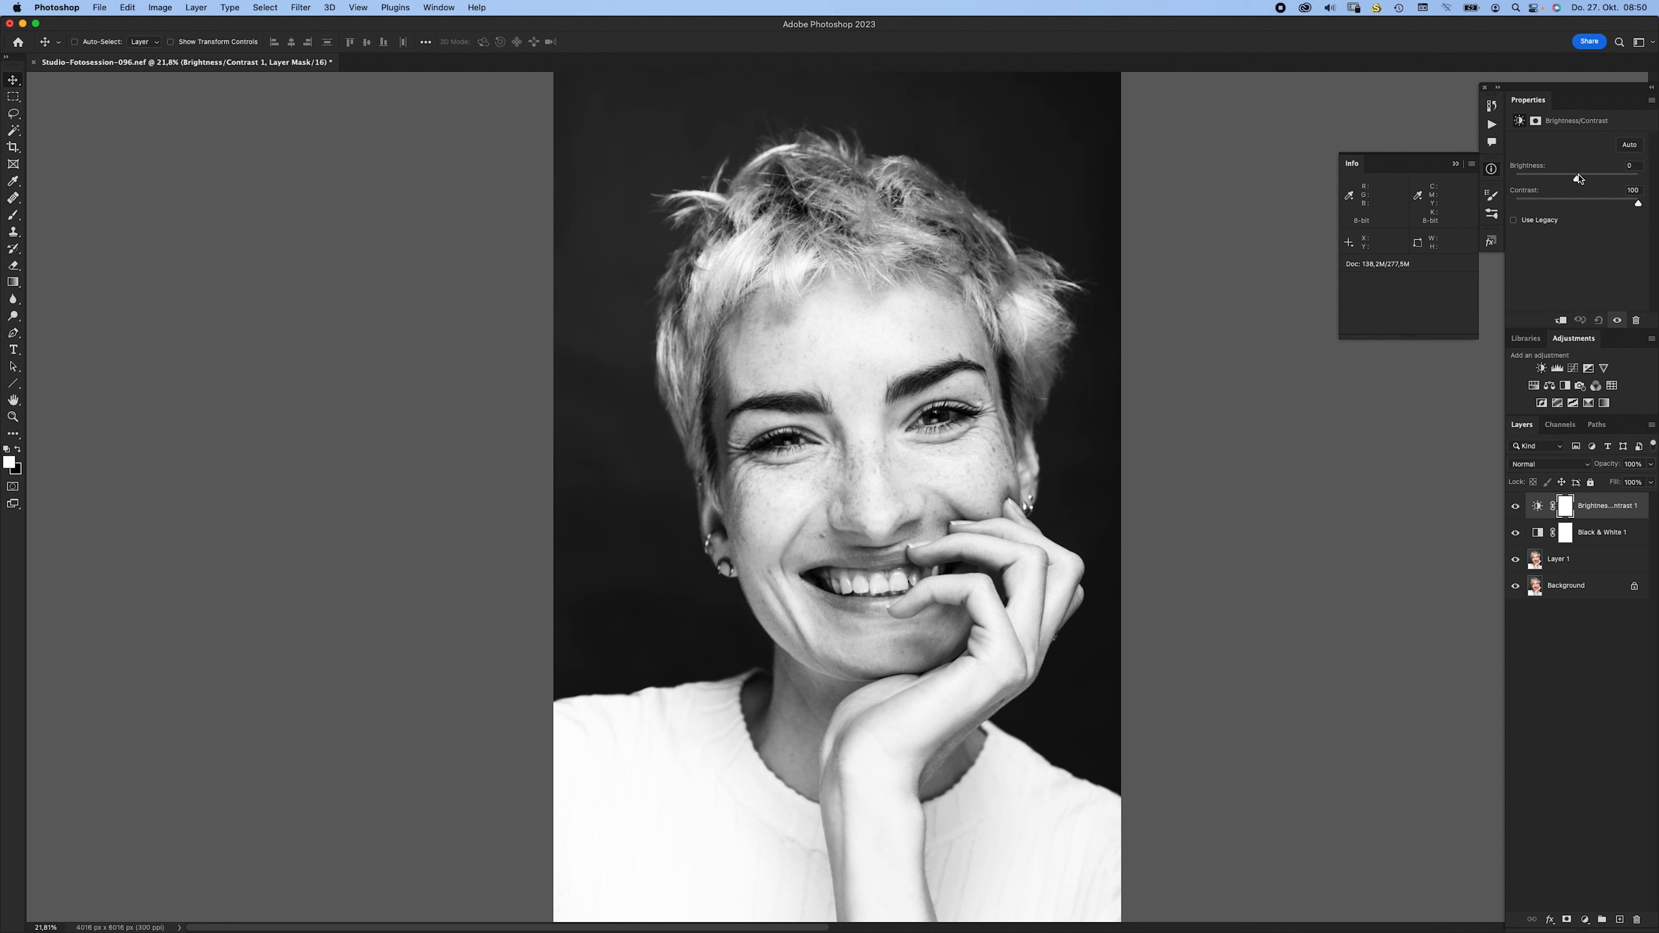
{"action": "mouse_move", "coordinate": [1577, 181]}
{"action": "left_mouse_down"}
{"action": "mouse_move", "coordinate": [1530, 184]}
{"action": "mouse_move", "coordinate": [1552, 186]}
{"action": "left_mouse_up"}
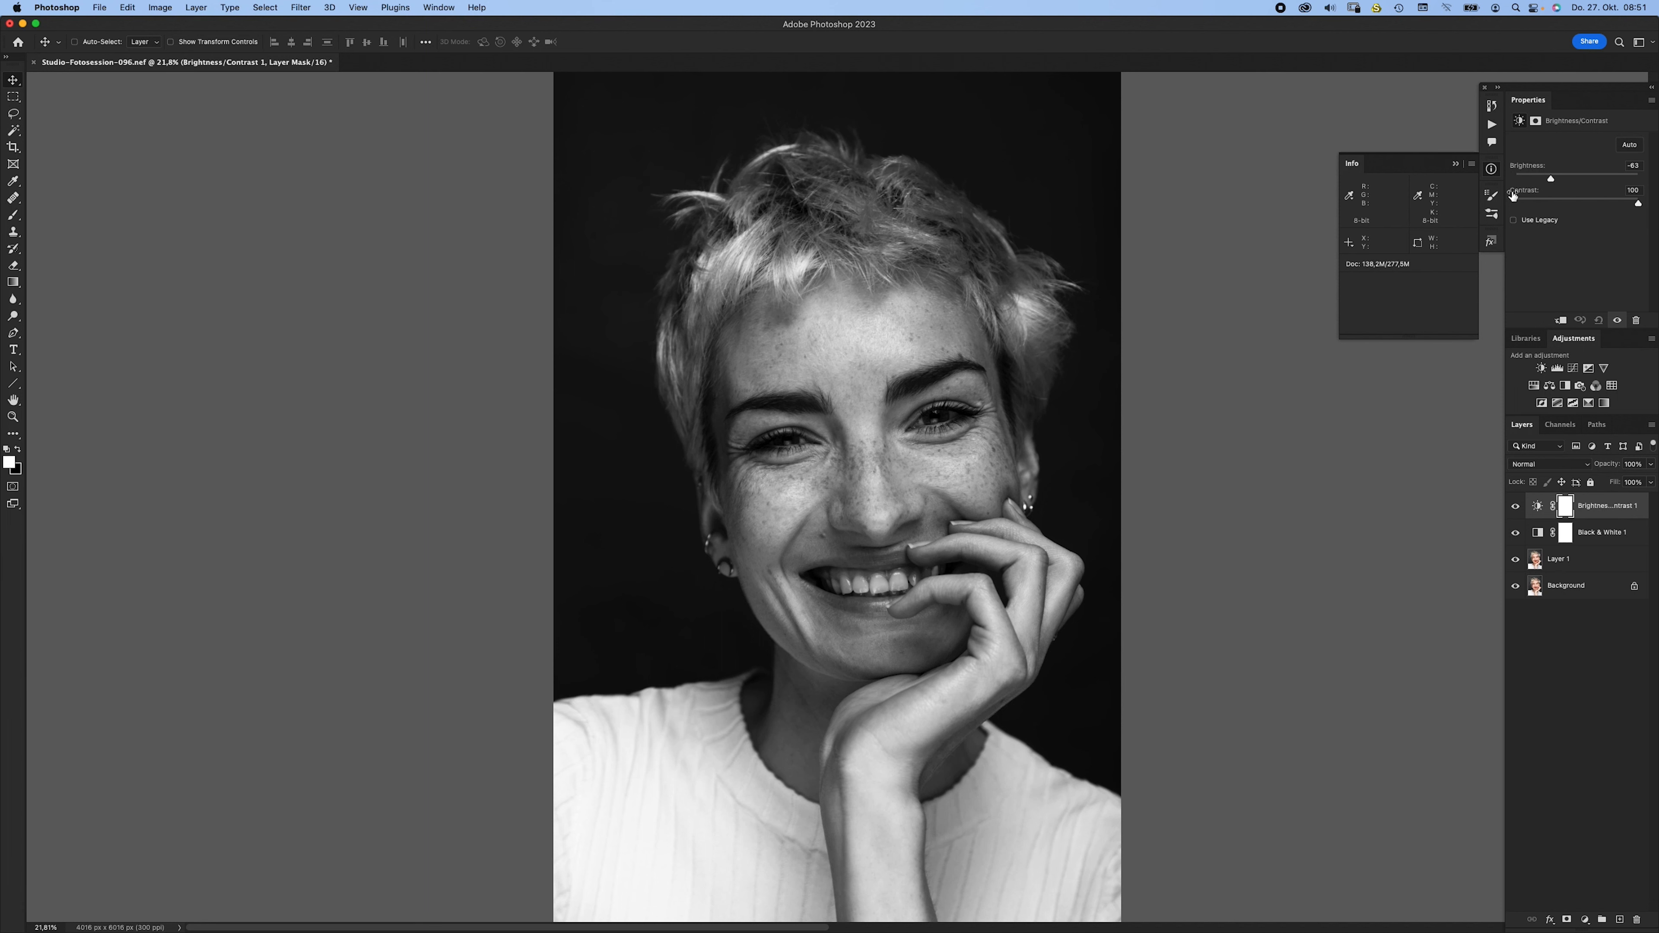
- Examine the skin of the cheeks, nose and eye area close up in full screen using the high-contrast black-and-white view
{"action": "key", "text": "f"}
{"action": "key", "text": "f"}
{"action": "key", "text": "super+plus"}
{"action": "key", "text": "super+plus"}
{"action": "key", "text": "super+plus"}
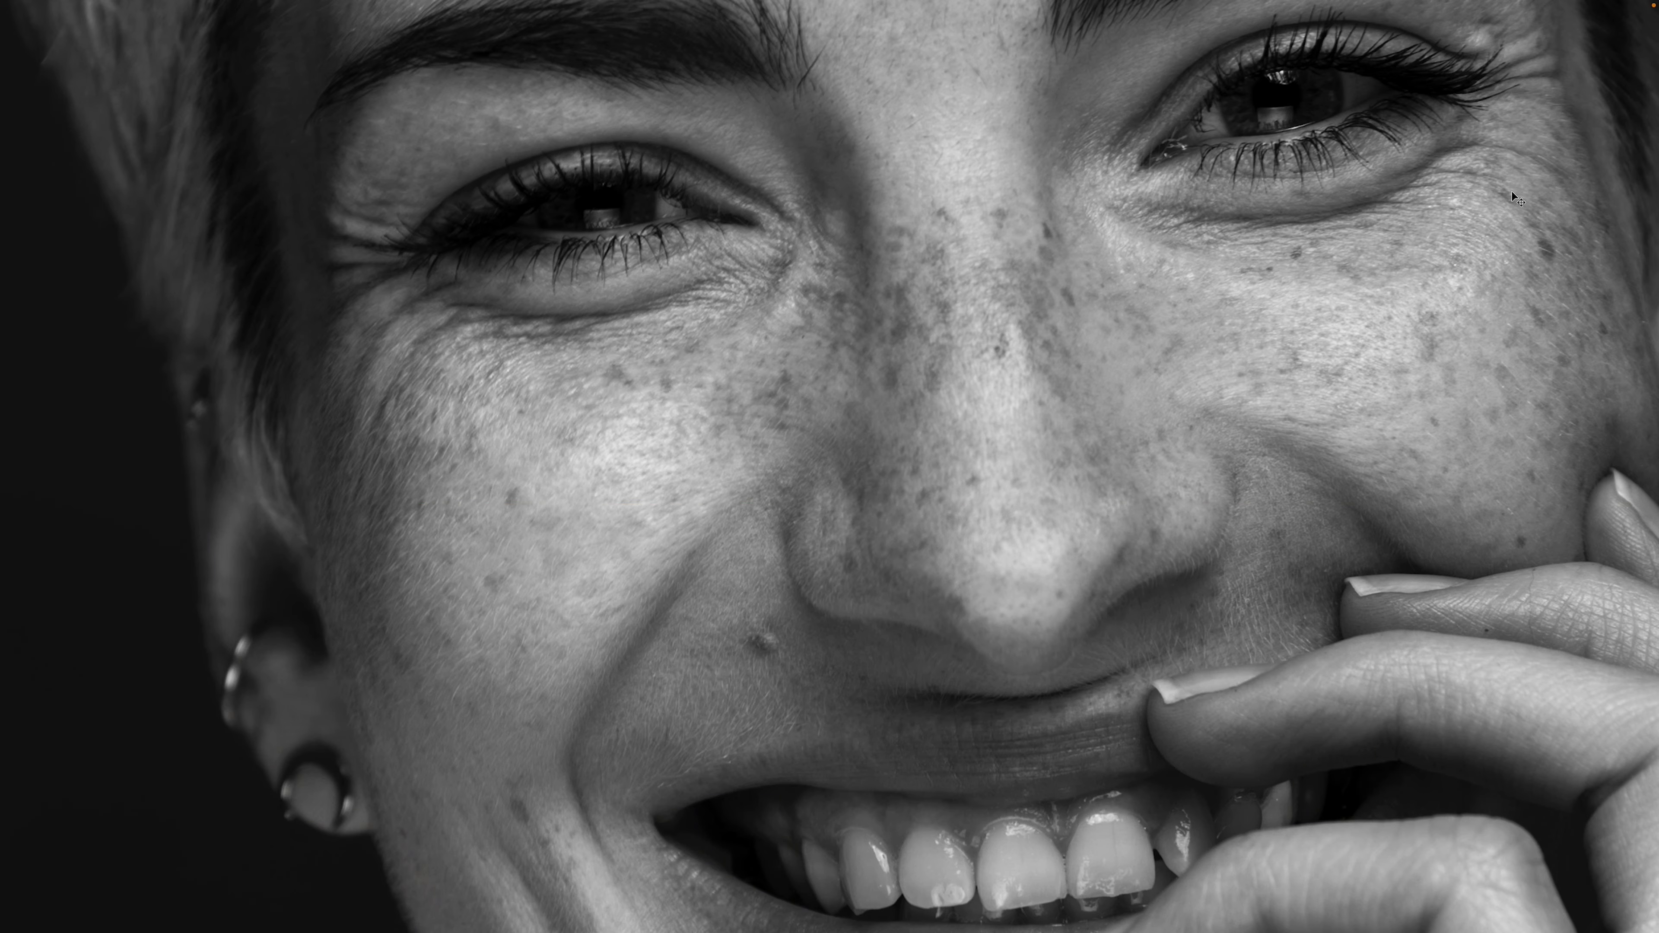
{"action": "key", "text": "super+plus"}
{"action": "key", "text": "super+plus"}
{"action": "left_click_drag", "start_coordinate": [761, 319], "coordinate": [275, 317]}
{"action": "left_click_drag", "start_coordinate": [889, 178], "coordinate": [849, 783]}
{"action": "left_click_drag", "start_coordinate": [522, 538], "coordinate": [922, 370]}
{"action": "left_click_drag", "start_coordinate": [366, 704], "coordinate": [776, 398]}
{"action": "scroll", "coordinate": [800, 375], "scroll_direction": "down", "scroll_amount": 5}
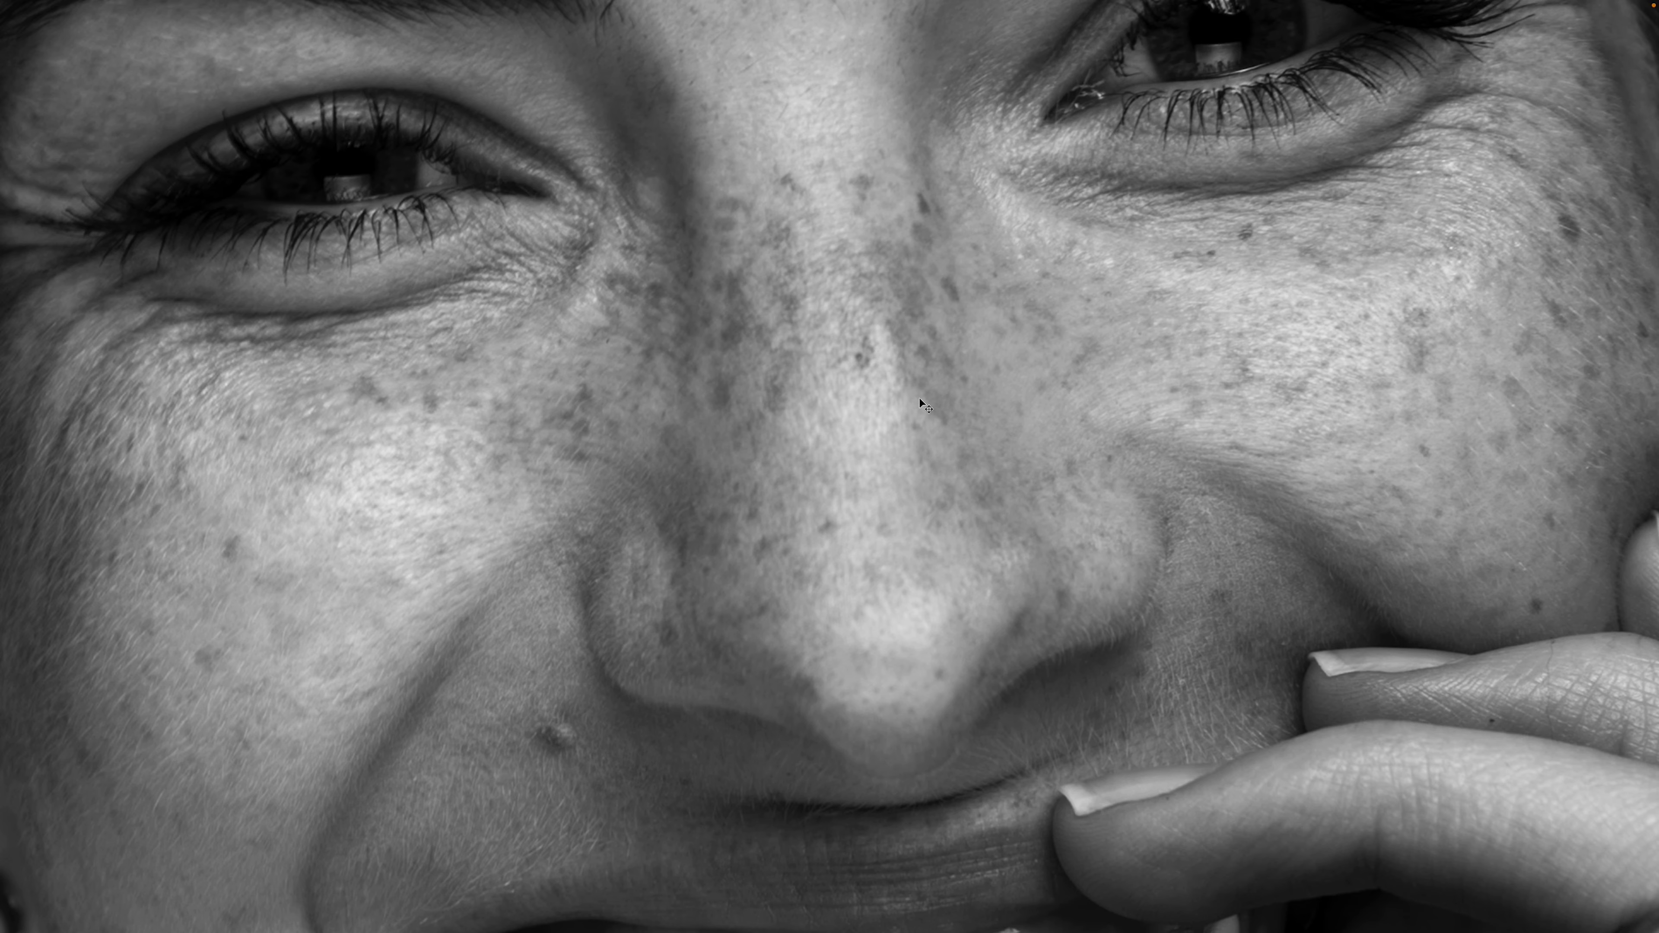
{"action": "left_click_drag", "start_coordinate": [1052, 366], "coordinate": [737, 386]}
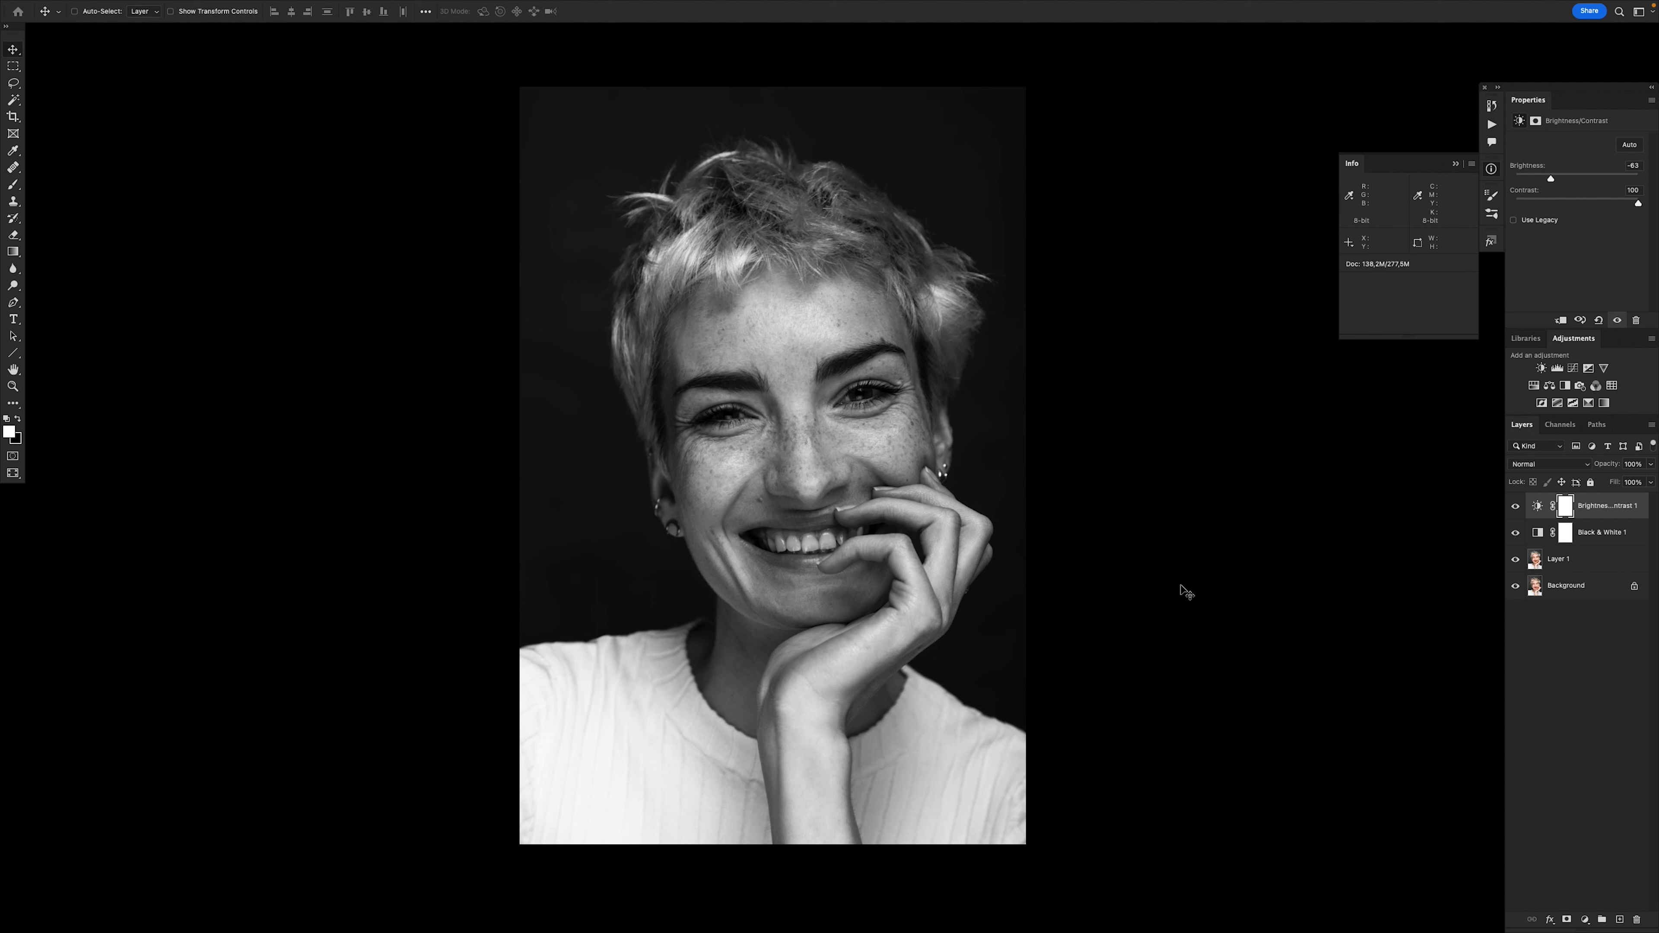
- Add a Curves adjustment layer directly above Layer 1 and set its blend mode to Screen
{"action": "left_click", "coordinate": [1570, 567]}
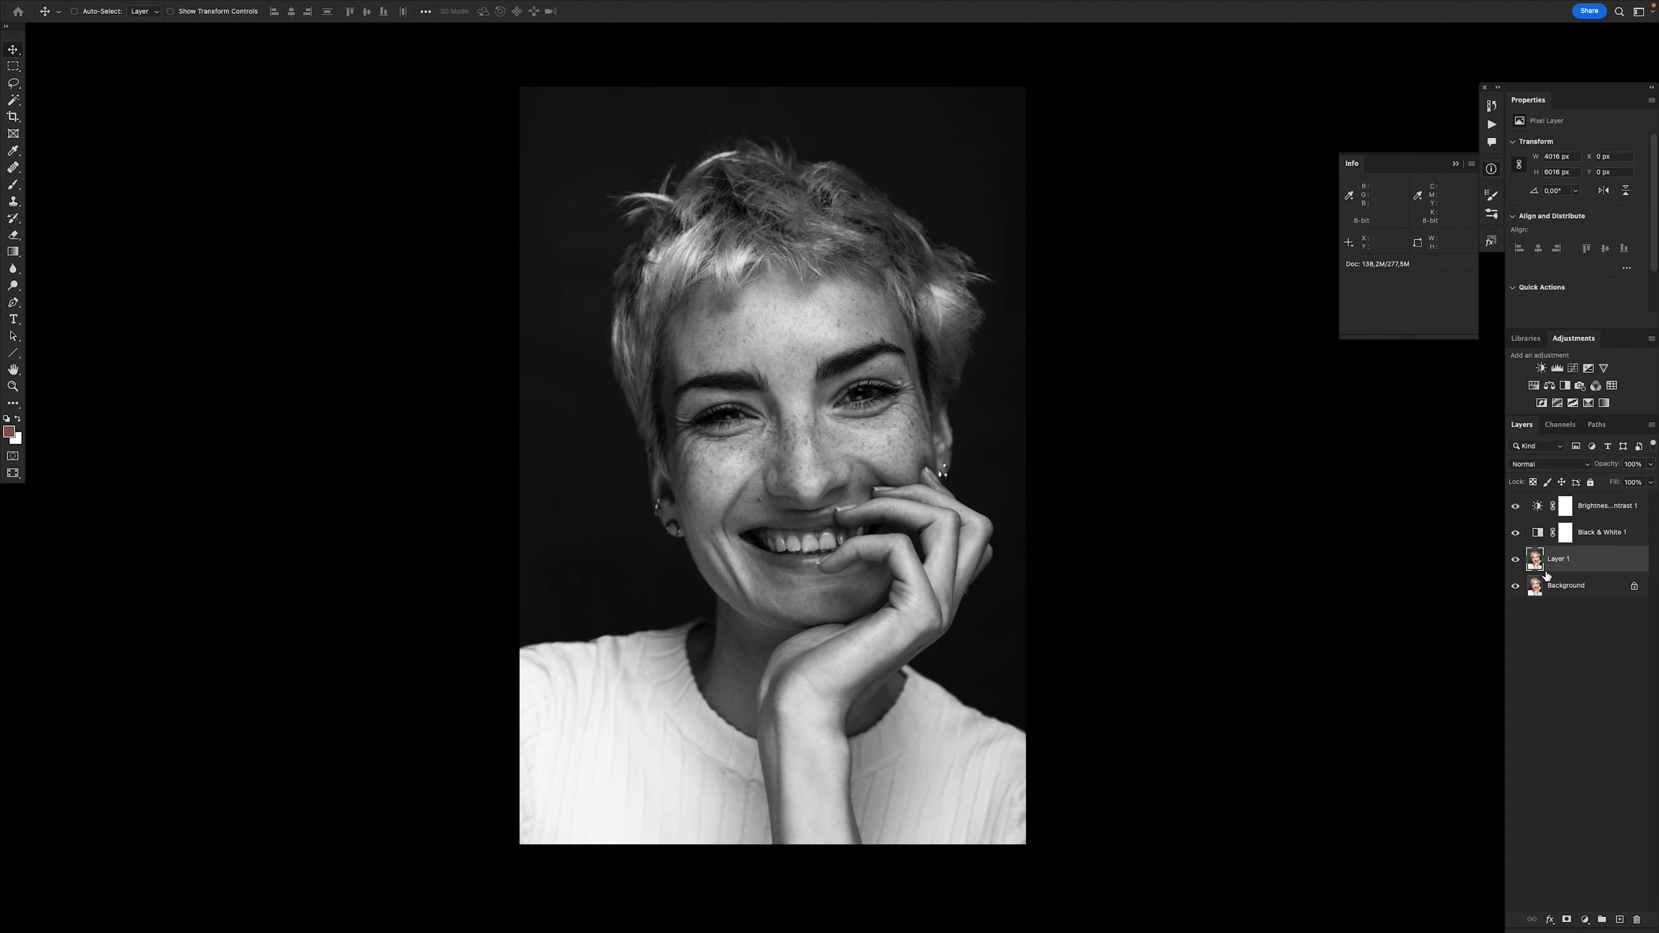
{"action": "left_click", "coordinate": [1574, 370]}
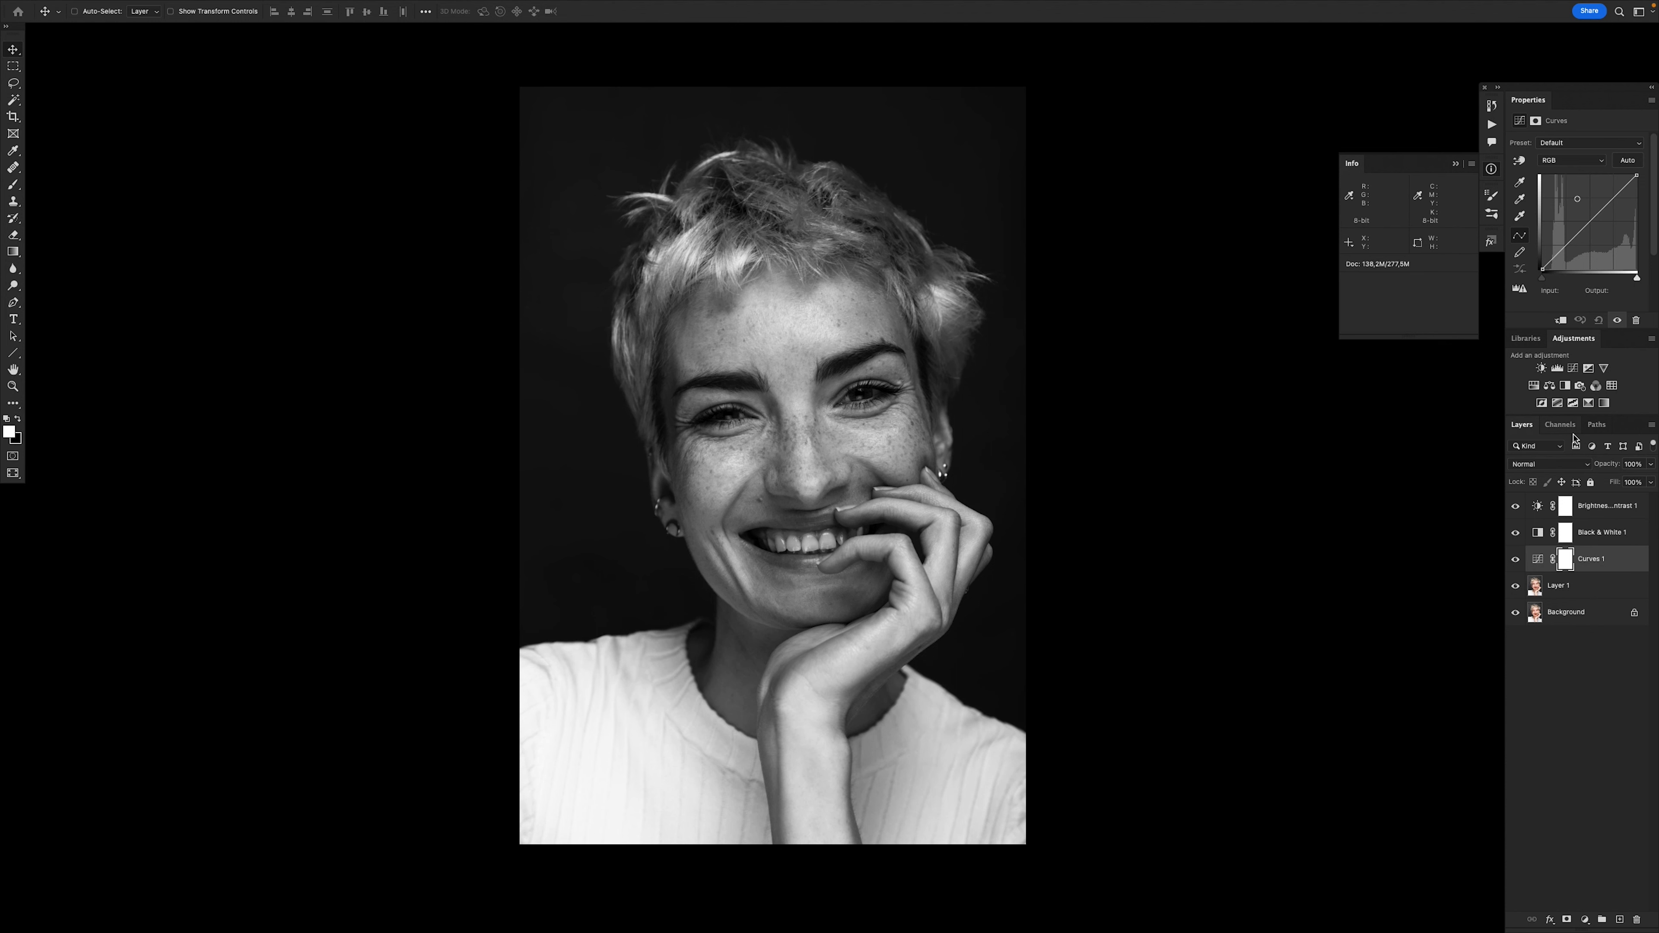
{"action": "left_click", "coordinate": [1554, 466]}
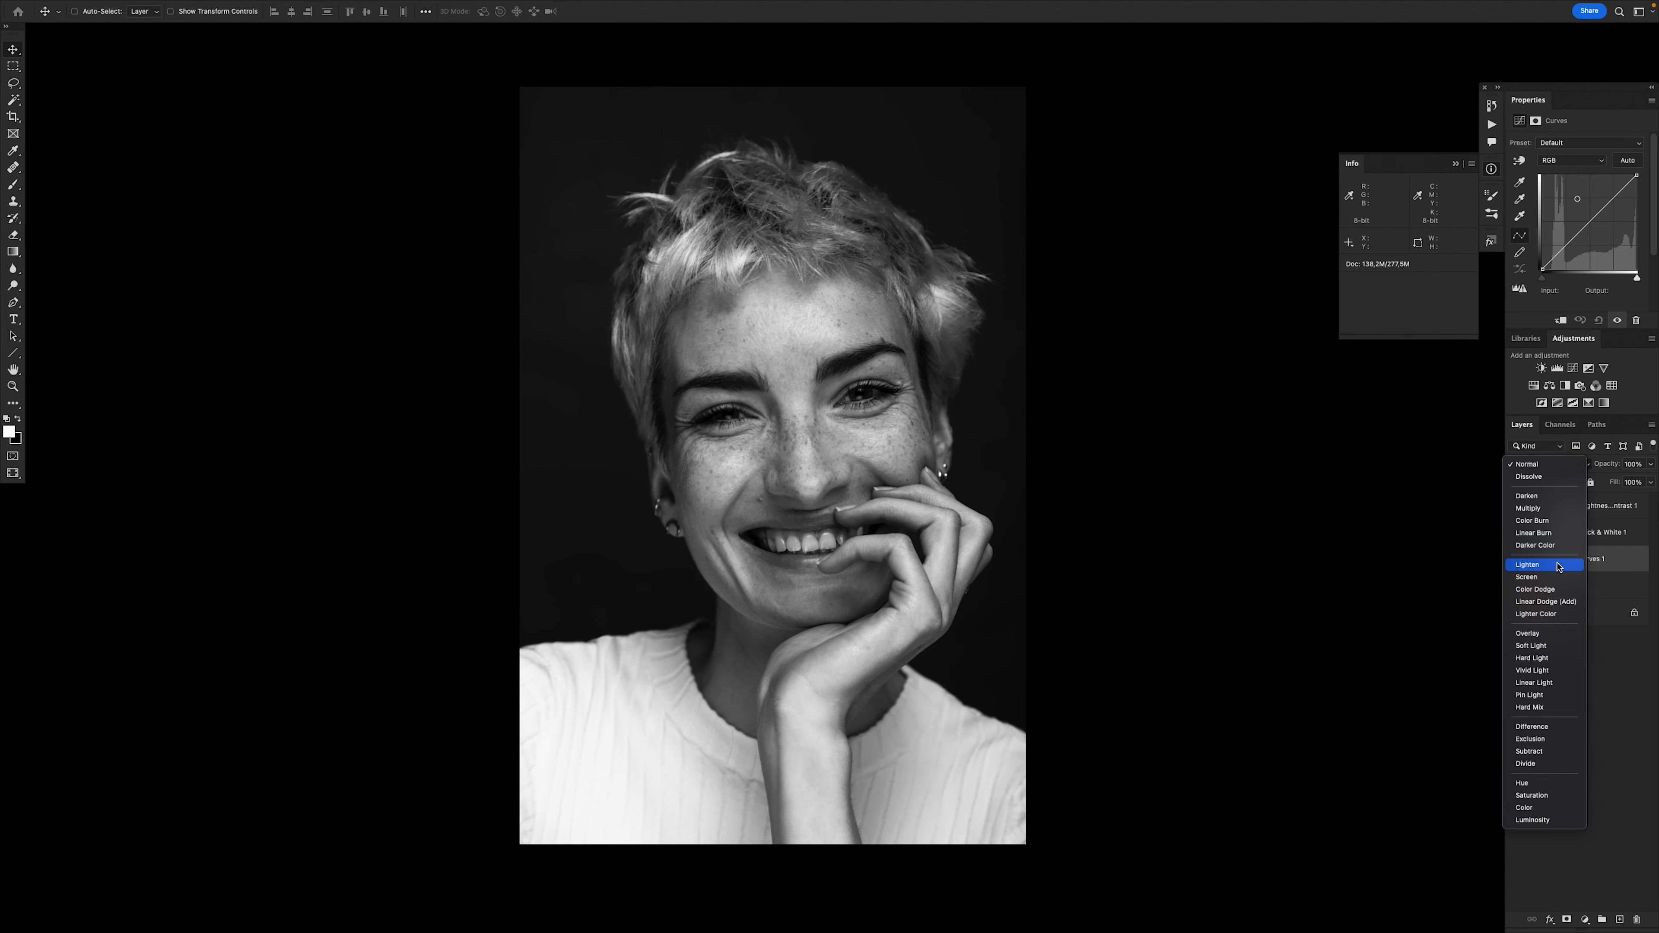
{"action": "left_click", "coordinate": [1556, 578]}
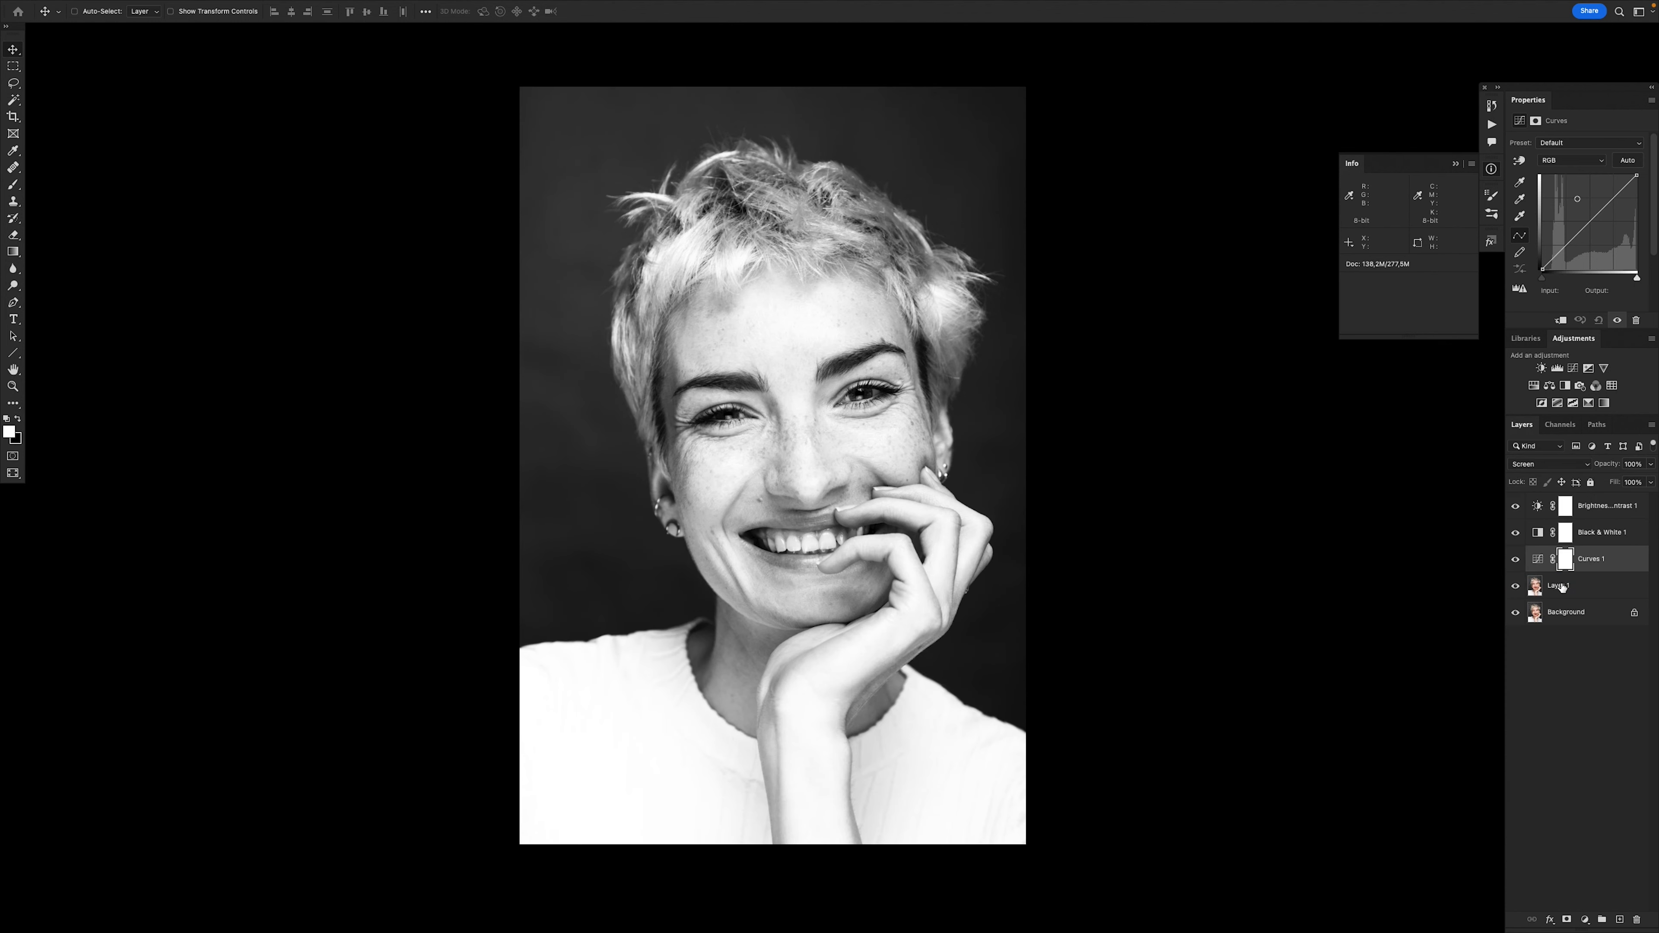
- Invert the Curves 1 layer mask to black so its brightening is hidden
{"action": "left_click", "coordinate": [1568, 559]}
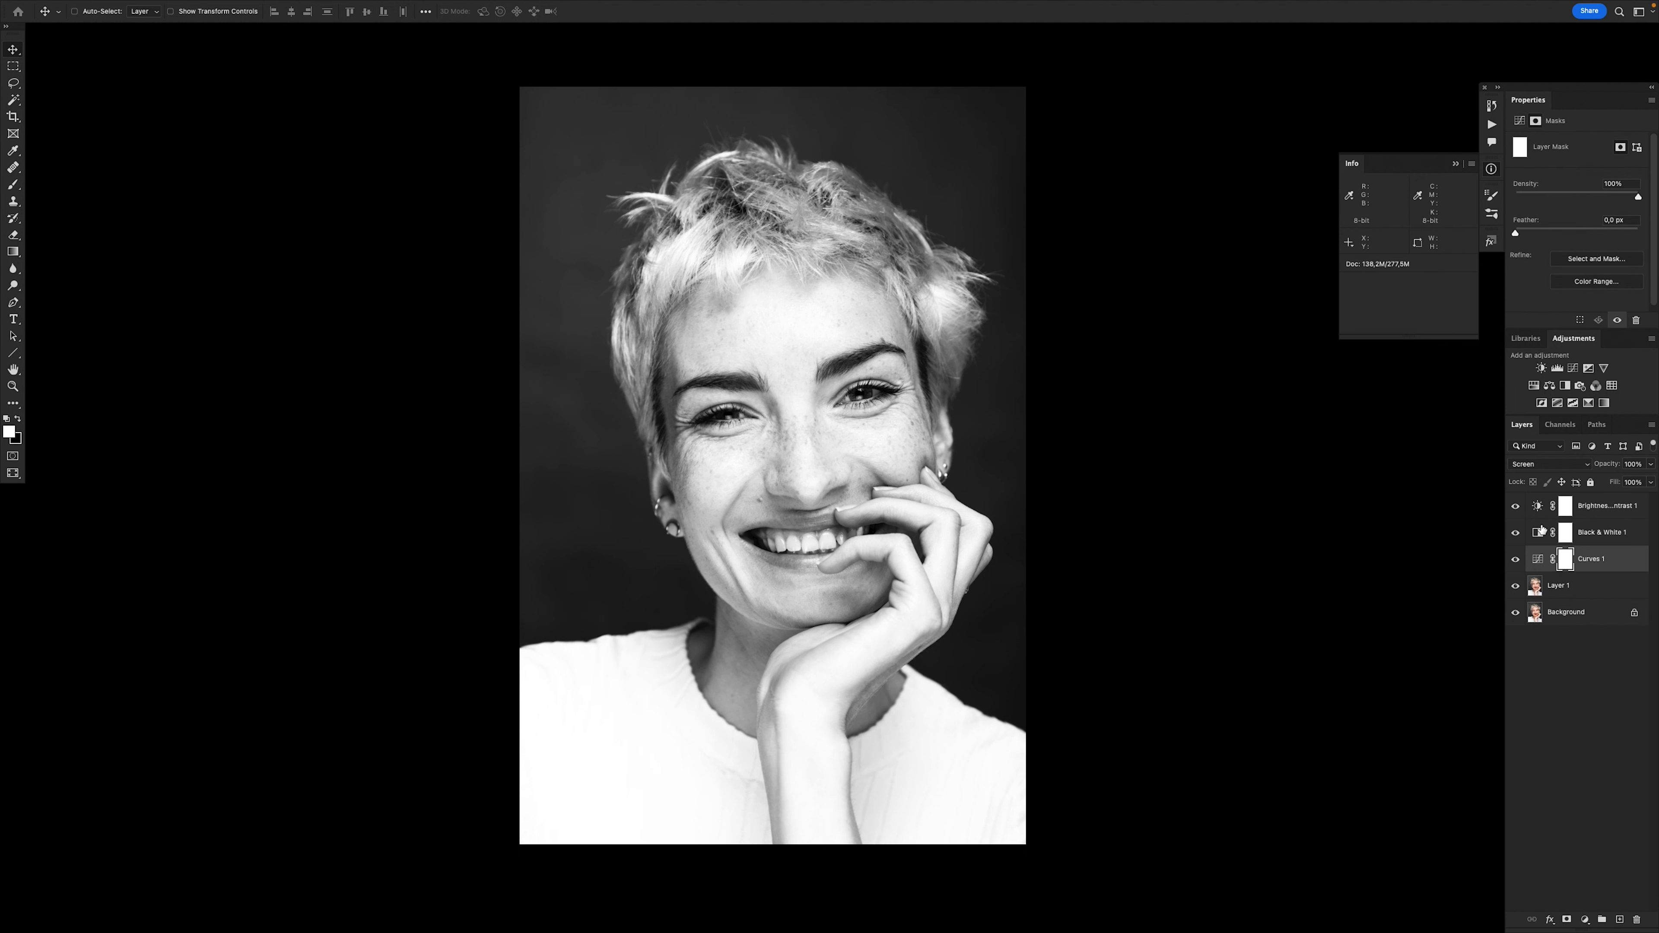
{"action": "key", "text": "super+i"}
{"action": "left_click_drag", "start_coordinate": [951, 432], "coordinate": [908, 428]}
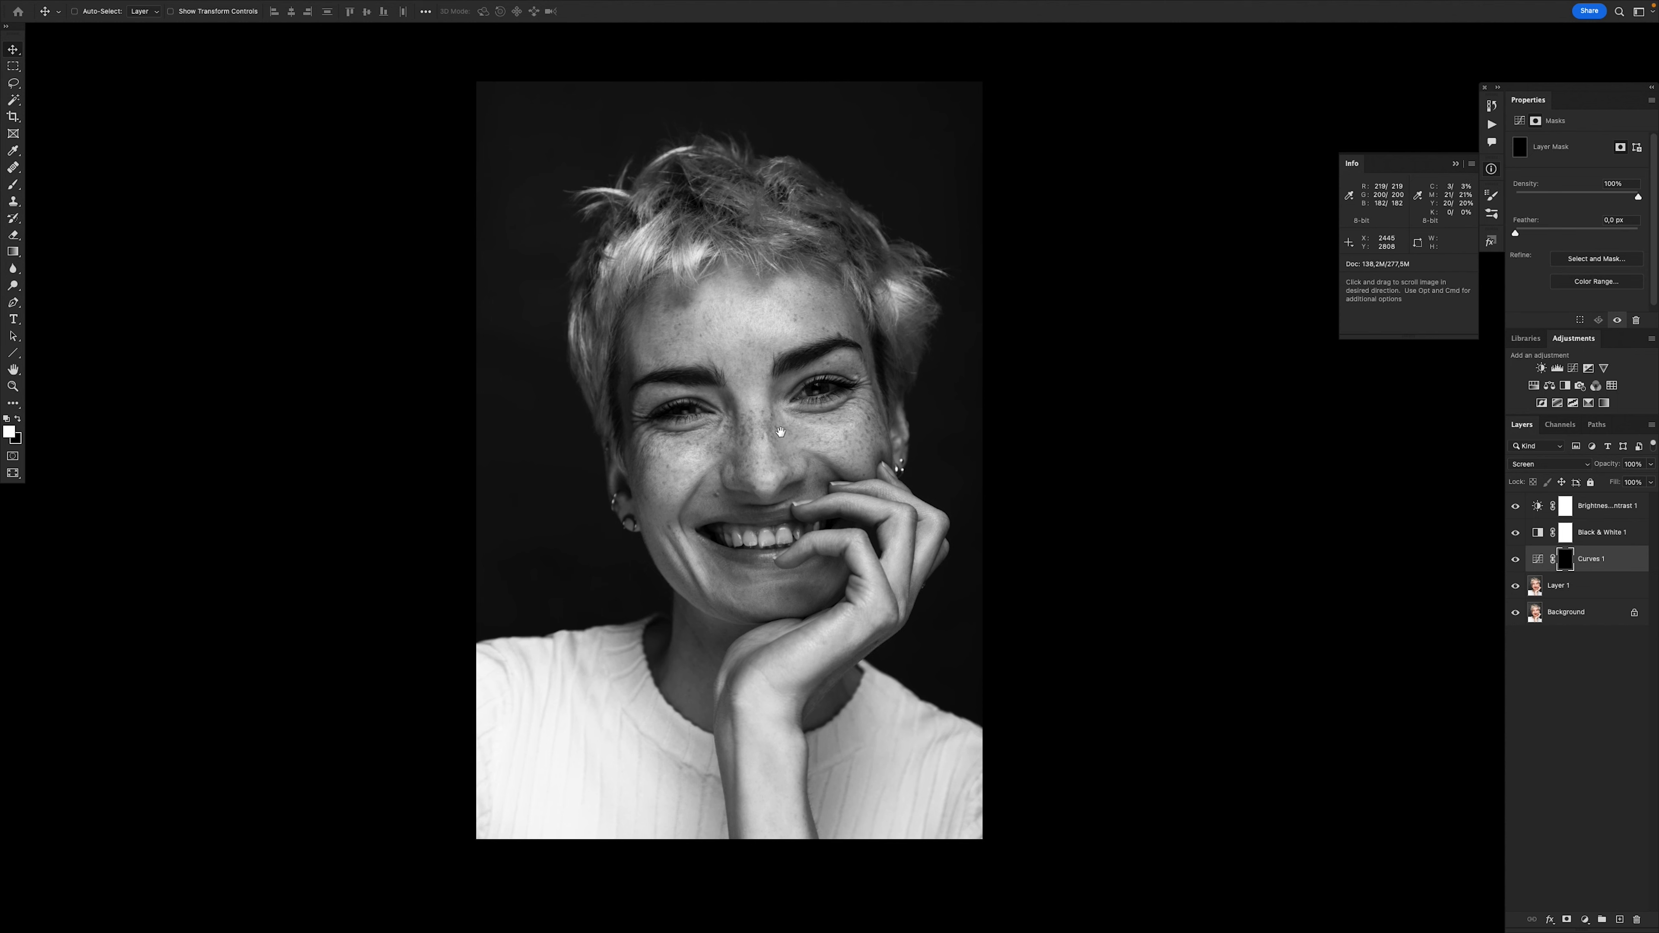
{"action": "key", "text": "super+space"}
{"action": "left_click", "coordinate": [715, 408]}
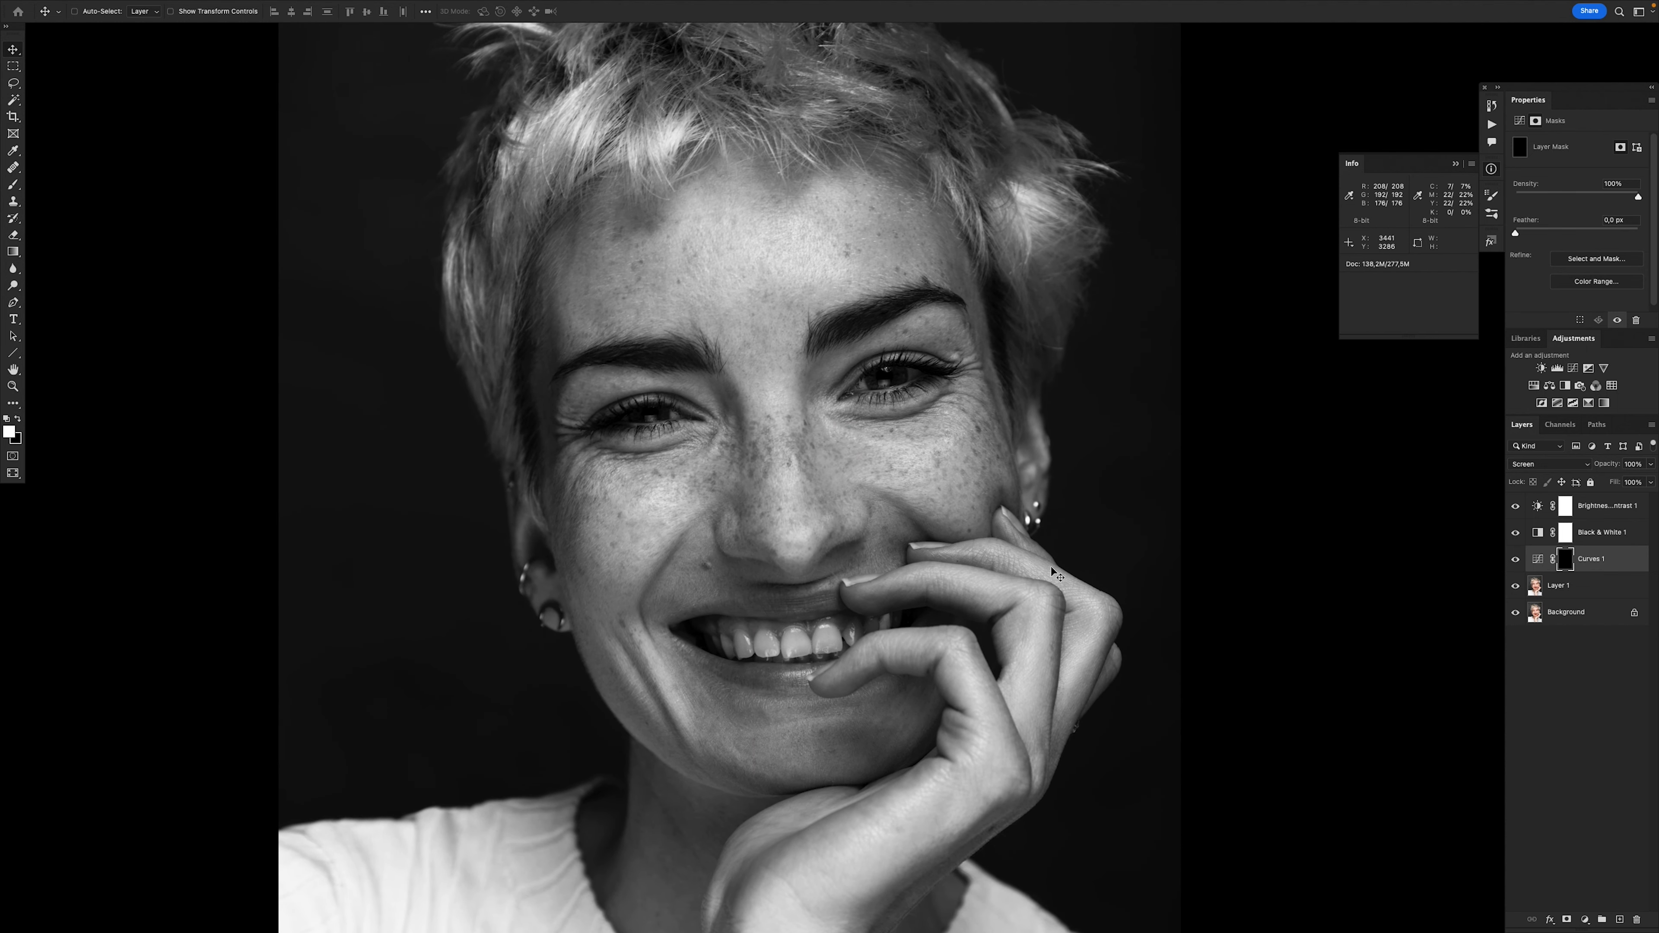
- Ready the Brush with white paint at 5% opacity over the face for dodging on the Curves 1 mask
{"action": "key", "text": "b"}
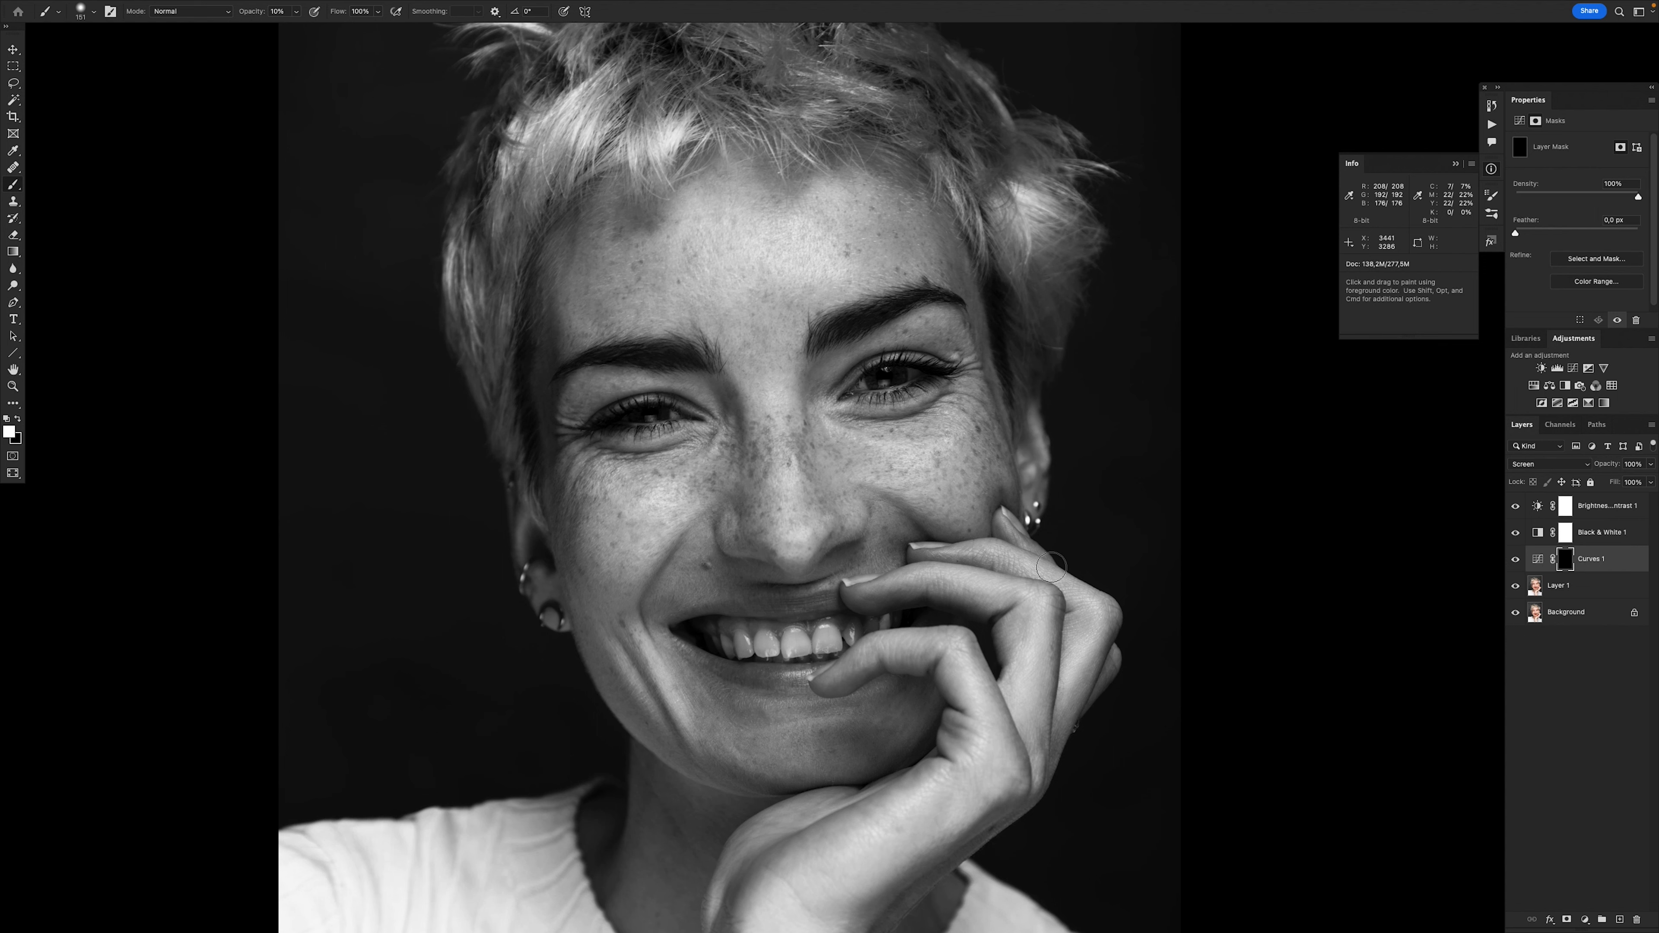
{"action": "left_click_drag", "start_coordinate": [847, 532], "coordinate": [700, 432]}
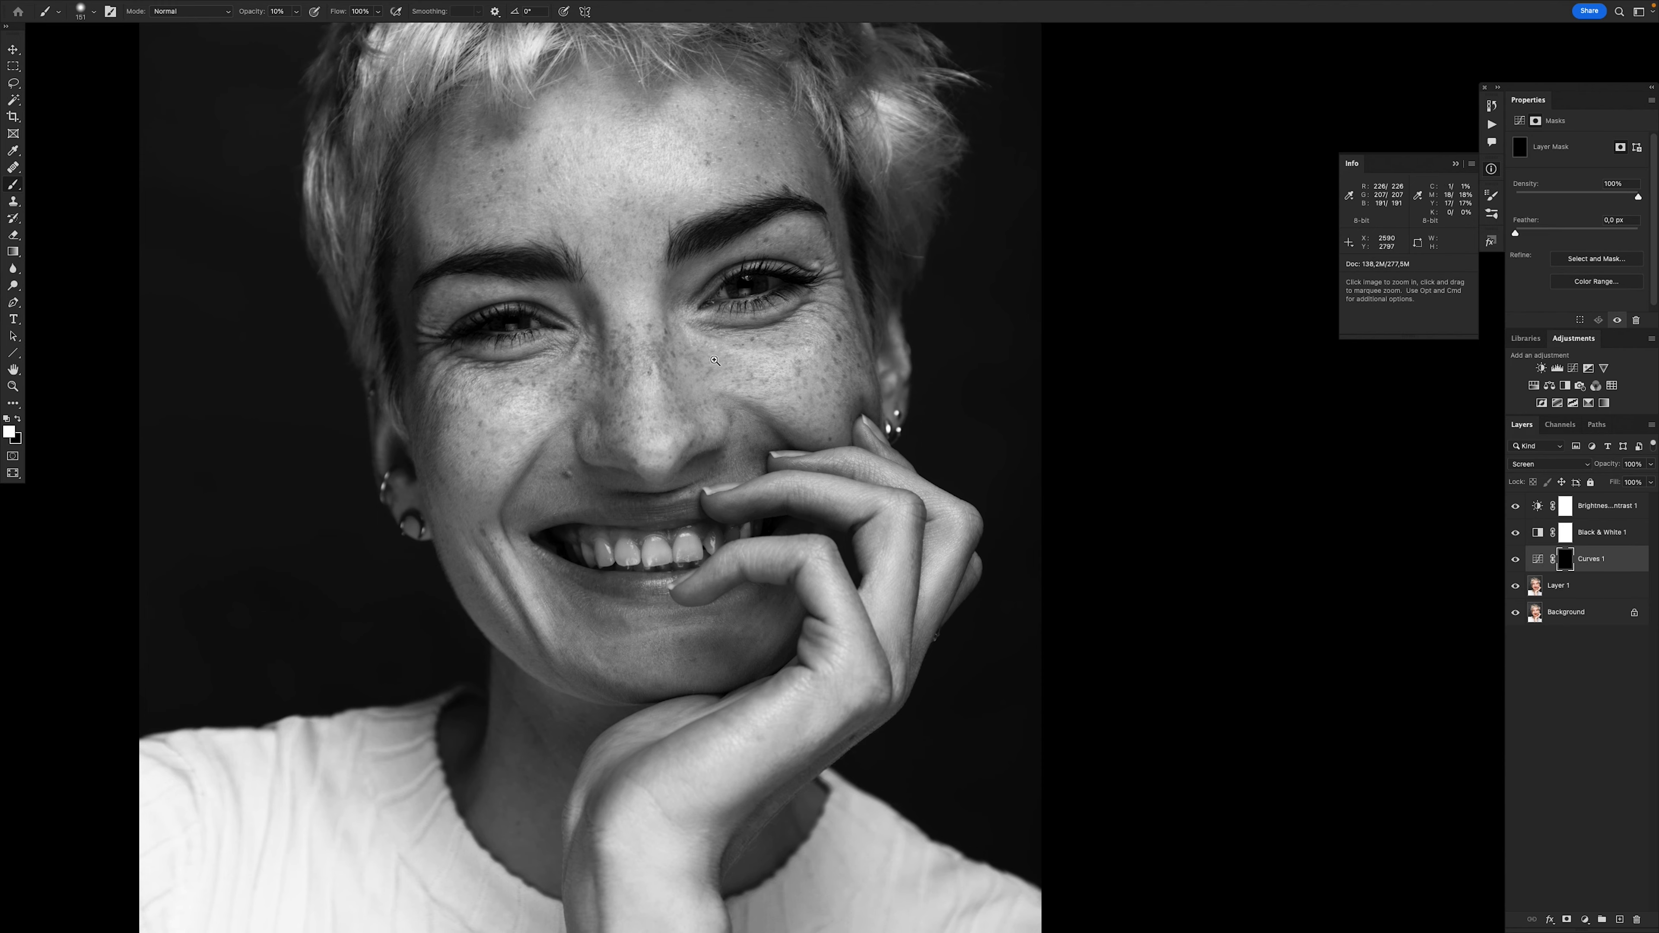
{"action": "key", "text": "super+minus"}
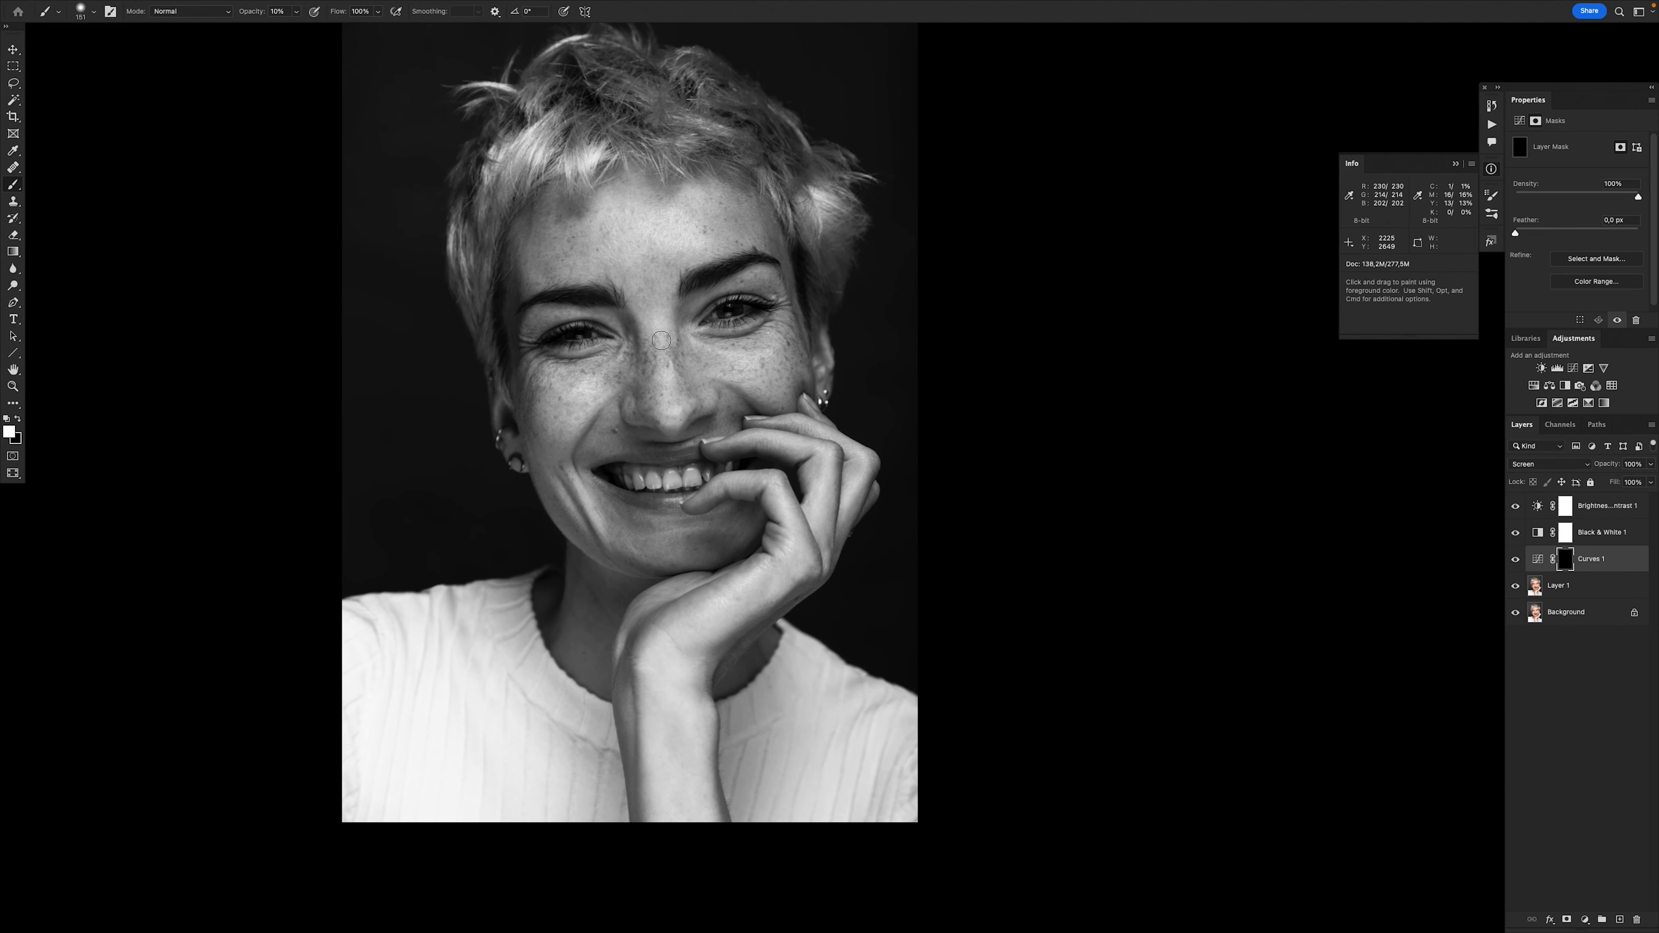
{"action": "left_click_drag", "start_coordinate": [686, 336], "coordinate": [722, 379]}
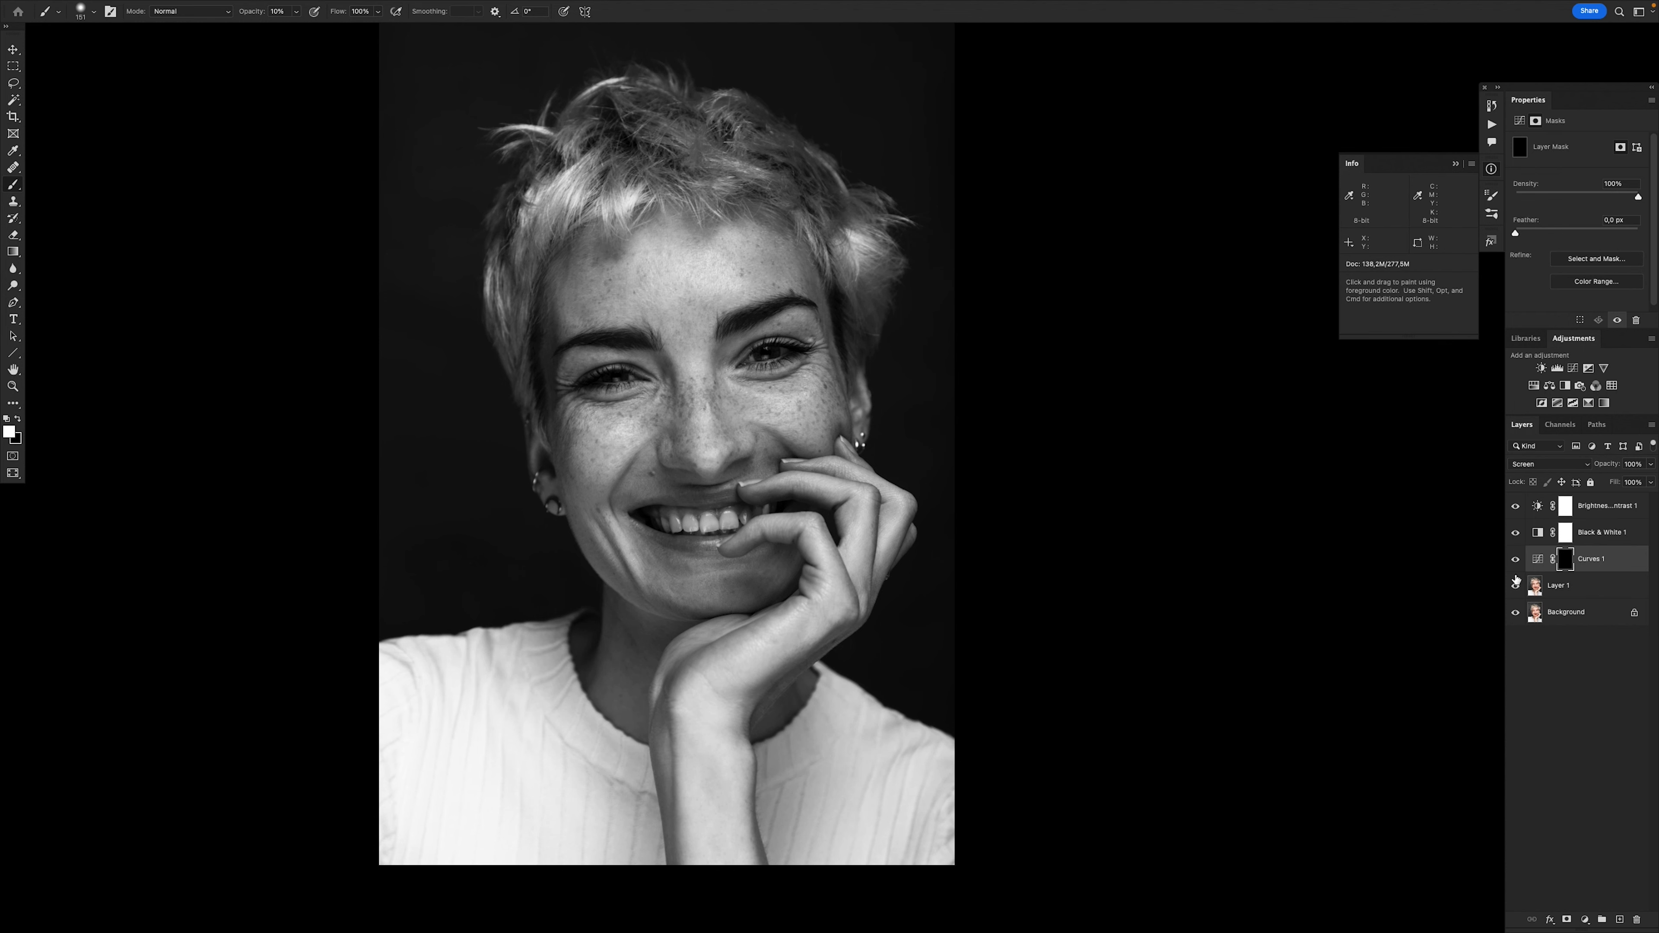
{"action": "left_click_drag", "start_coordinate": [748, 335], "coordinate": [763, 372]}
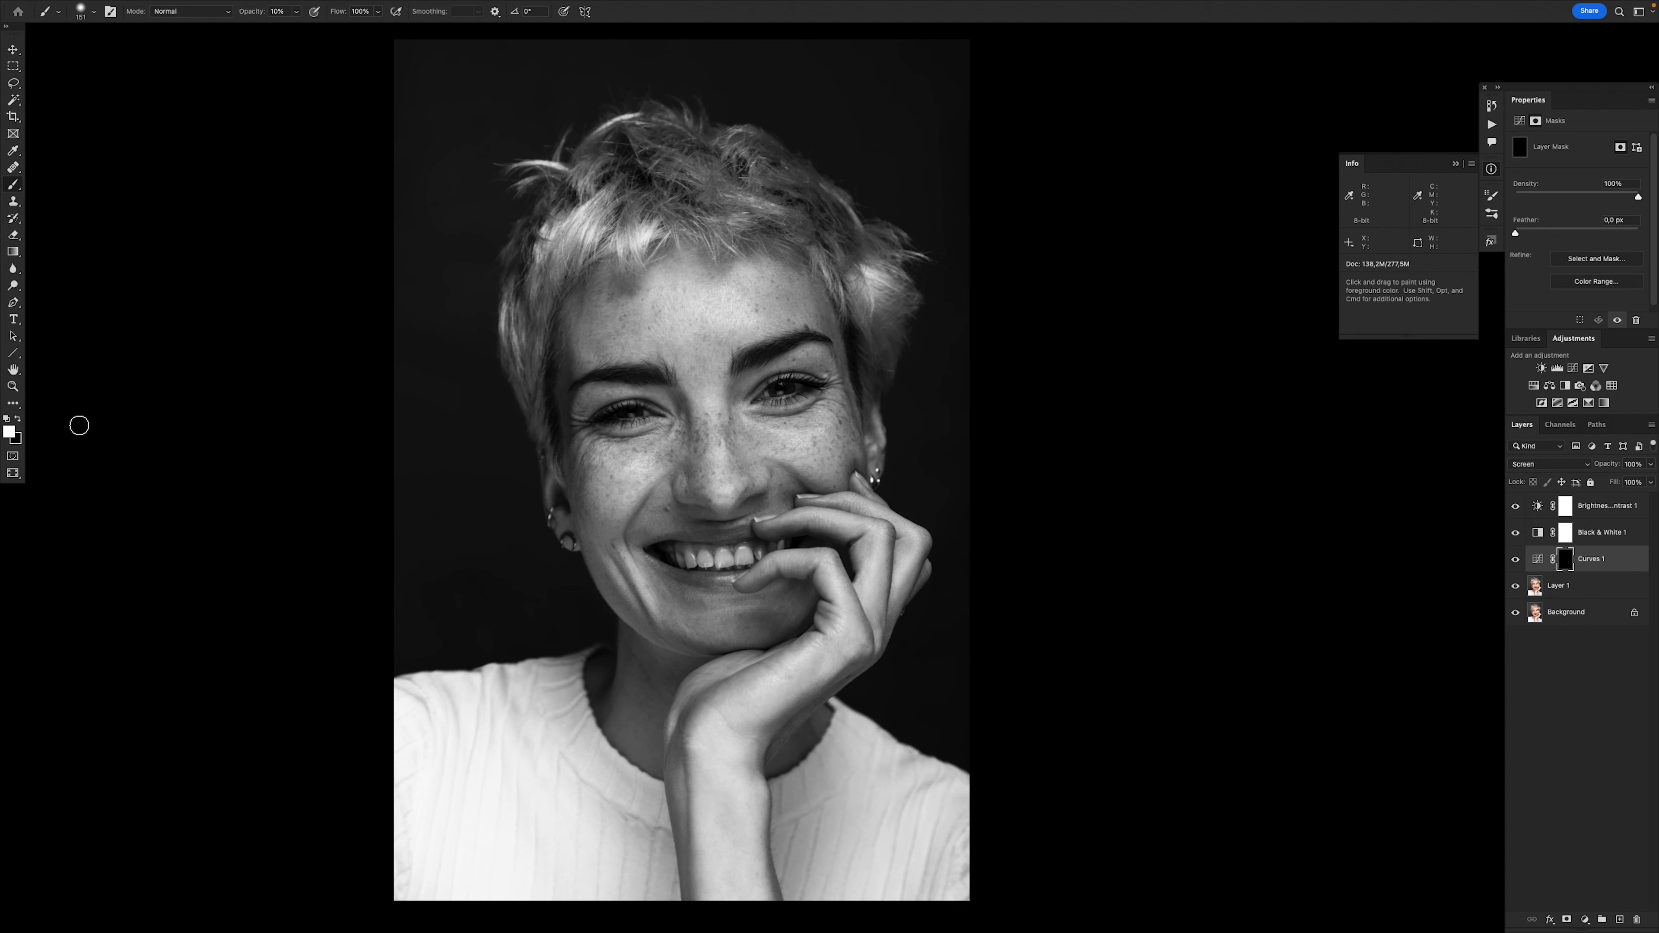
{"action": "key", "text": "space"}
{"action": "left_click_drag", "start_coordinate": [758, 417], "coordinate": [761, 398]}
{"action": "left_click_drag", "start_coordinate": [683, 296], "coordinate": [726, 315]}
{"action": "left_click_drag", "start_coordinate": [552, 361], "coordinate": [536, 152]}
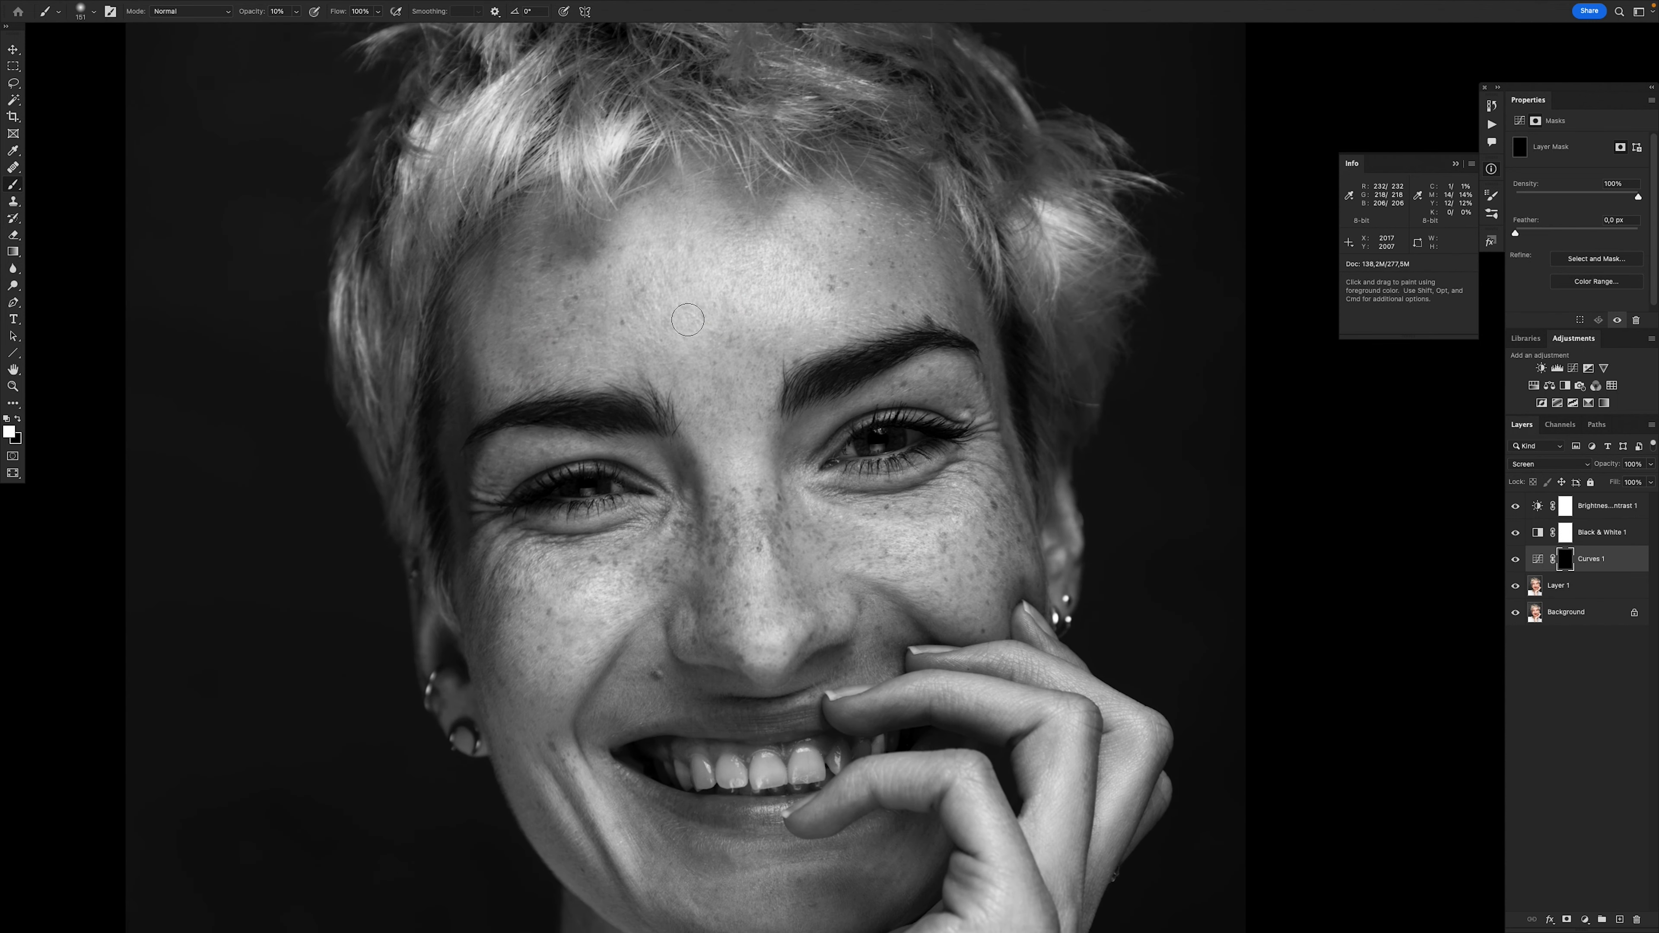
{"action": "key", "text": "space"}
{"action": "mouse_move", "coordinate": [582, 675]}
{"action": "left_mouse_down"}
{"action": "mouse_move", "coordinate": [592, 390]}
{"action": "mouse_move", "coordinate": [613, 530]}
{"action": "left_mouse_up"}
{"action": "mouse_move", "coordinate": [651, 373]}
{"action": "left_mouse_down"}
{"action": "mouse_move", "coordinate": [648, 395]}
{"action": "mouse_move", "coordinate": [616, 396]}
{"action": "left_mouse_up"}
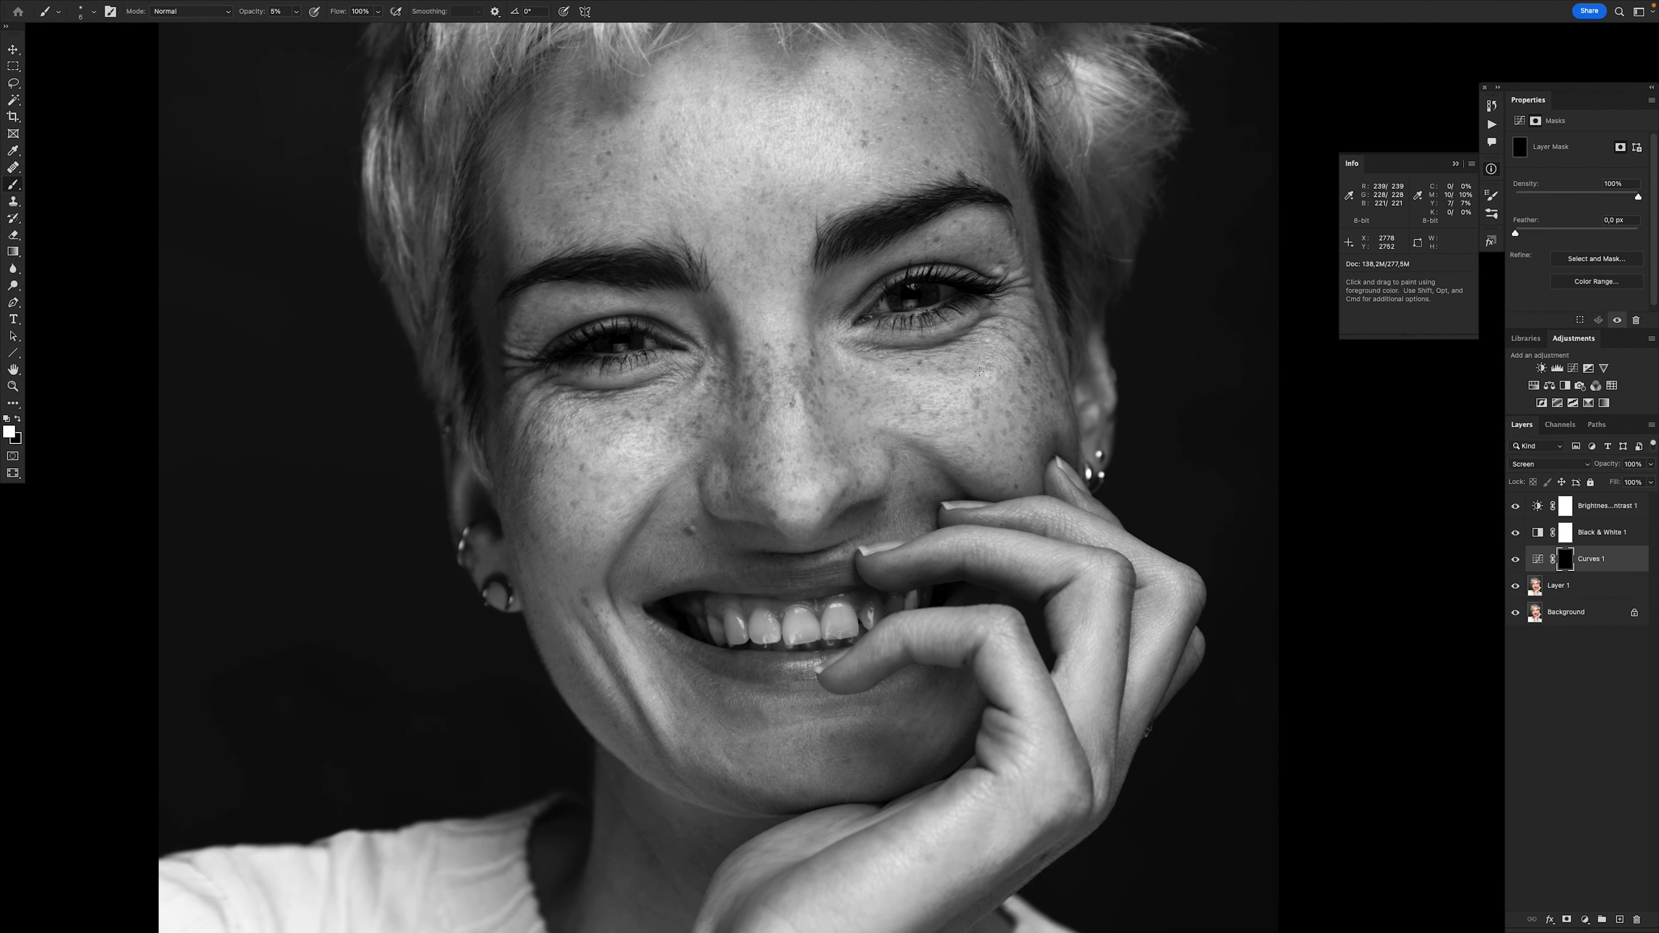
{"action": "left_click_drag", "start_coordinate": [493, 178], "coordinate": [545, 179]}
{"action": "left_click_drag", "start_coordinate": [395, 92], "coordinate": [353, 92]}
{"action": "left_click_drag", "start_coordinate": [678, 397], "coordinate": [611, 412]}
- Show the portrait full screen without interface and fit the brush size to the small cheek patches
{"action": "key", "text": "f"}
{"action": "key", "text": "f"}
{"action": "key", "text": "f"}
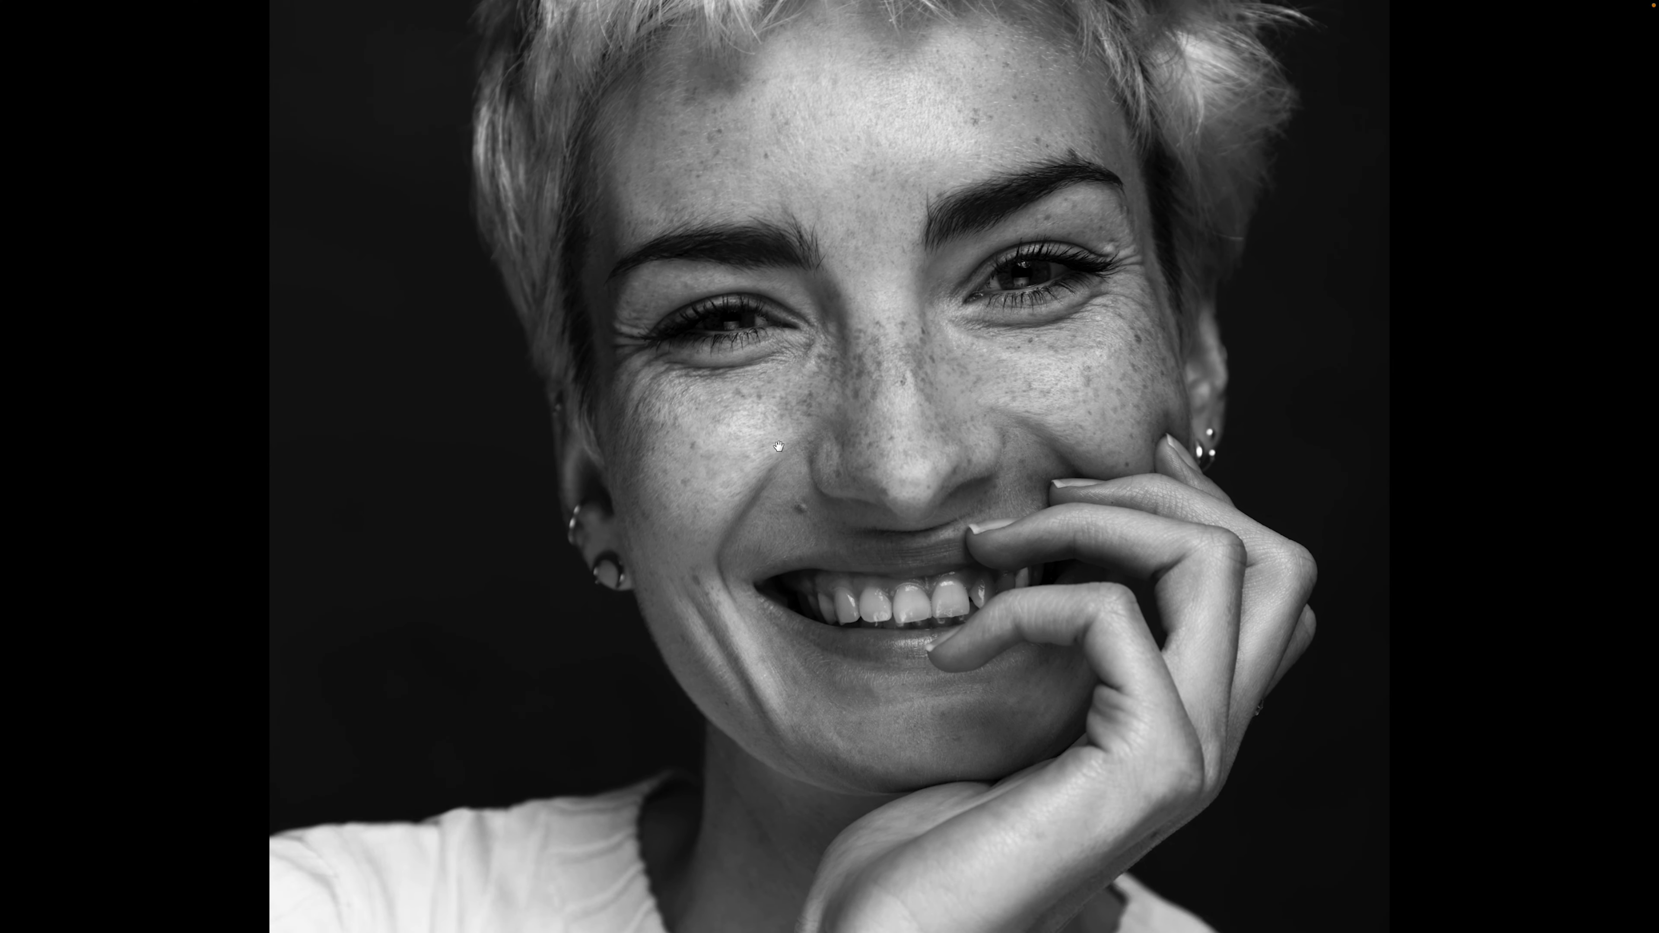
{"action": "left_click_drag", "start_coordinate": [779, 446], "coordinate": [614, 430]}
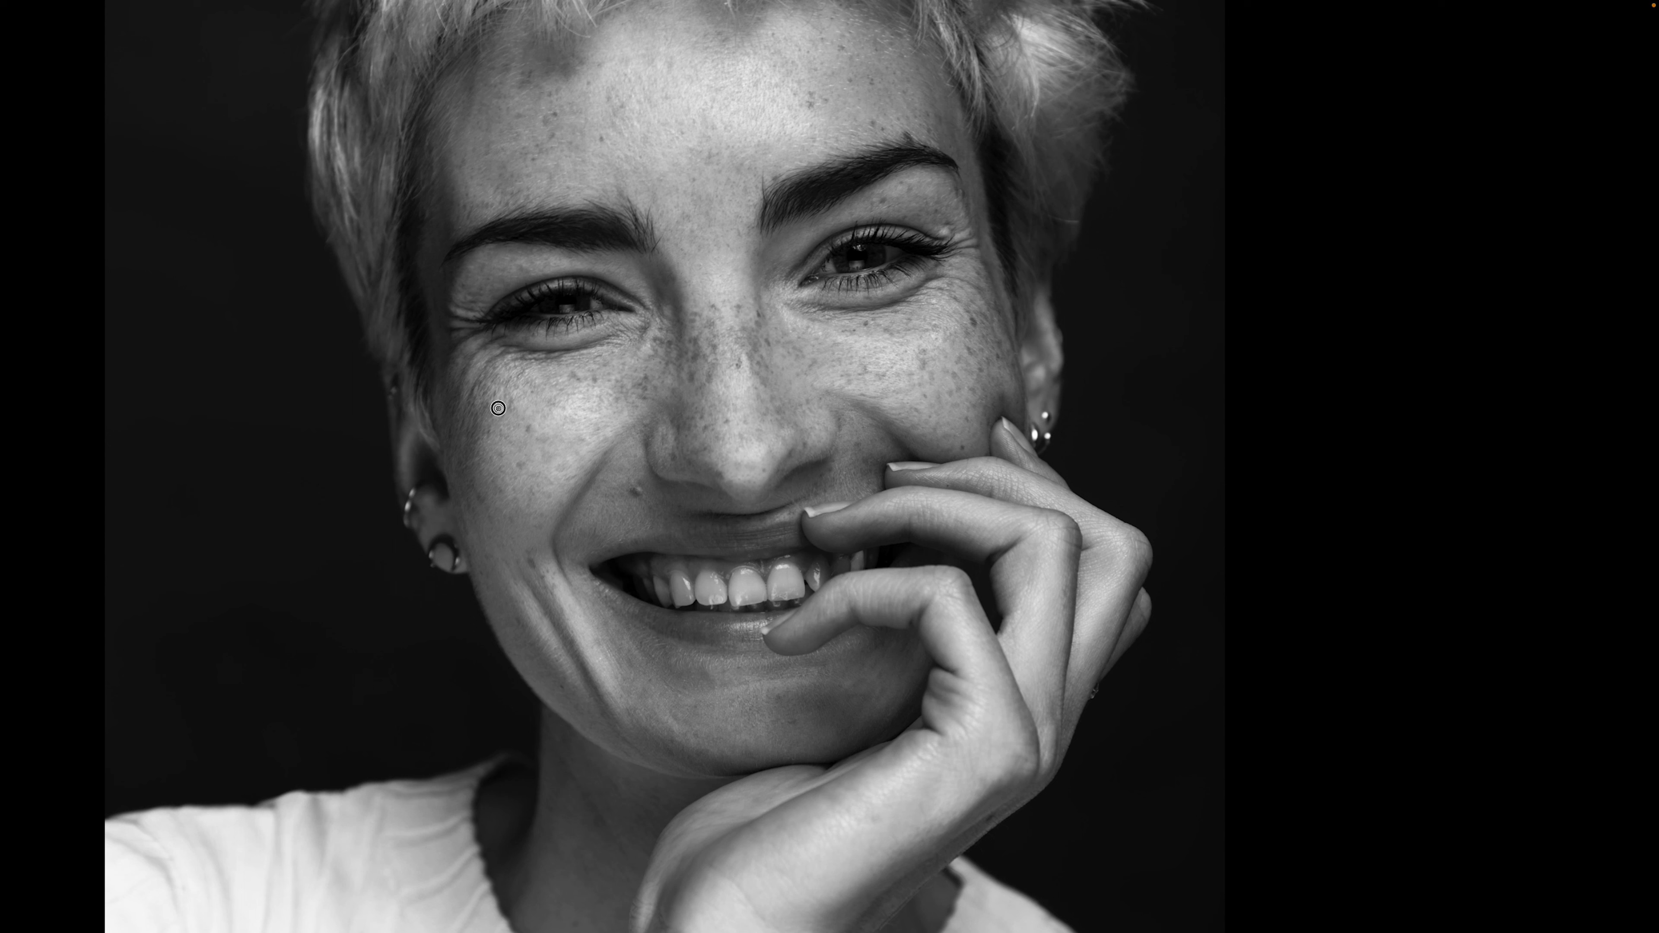
{"action": "key", "text": "bracketleft"}
{"action": "key", "text": "bracketleft"}
{"action": "key", "text": "bracketright"}
{"action": "key", "text": "bracketright"}
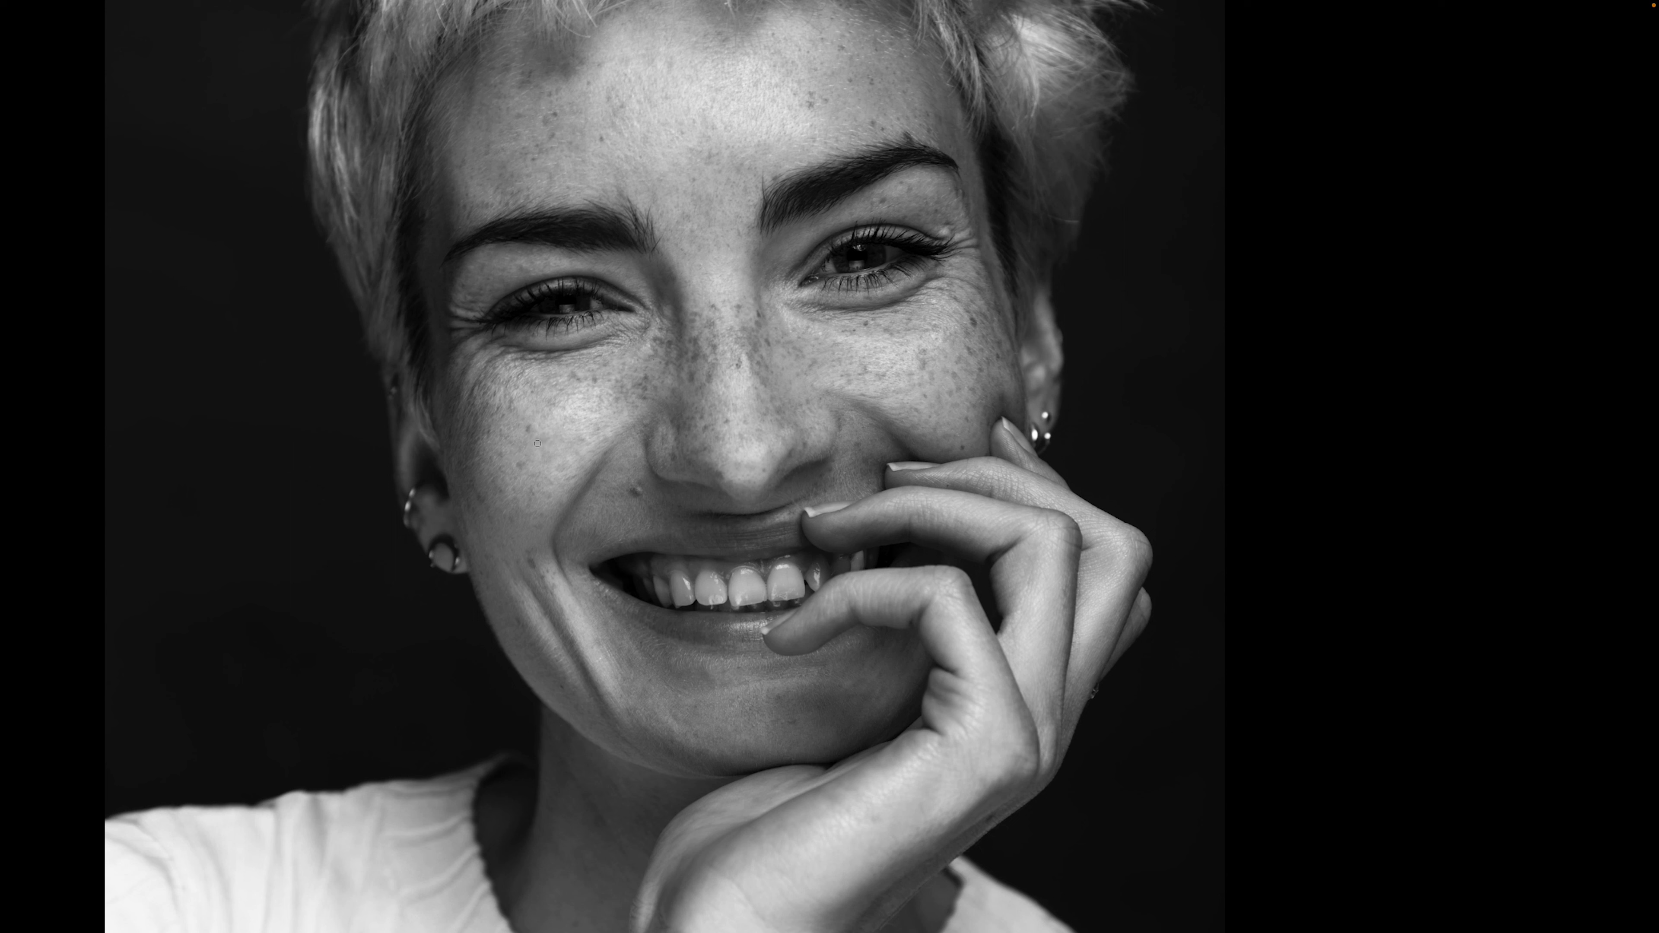
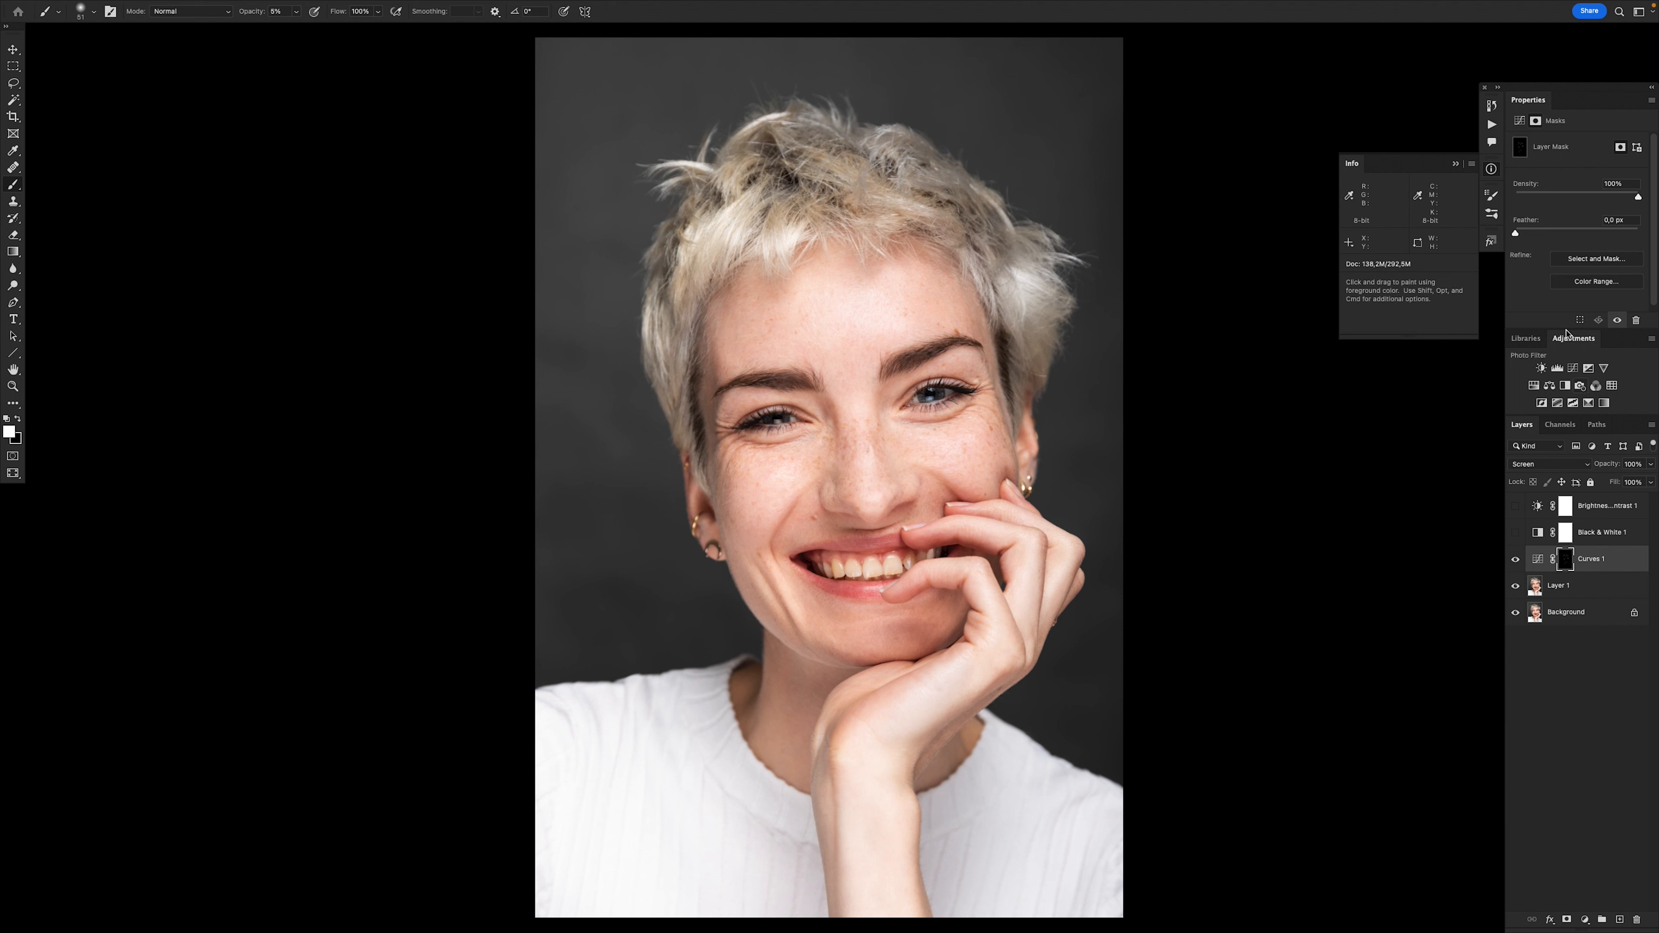
- Replace the Screen-mode Curves 1 layer with a fresh Curves adjustment directly above Layer 1
{"action": "key", "text": "Delete"}
{"action": "key", "text": "Delete"}
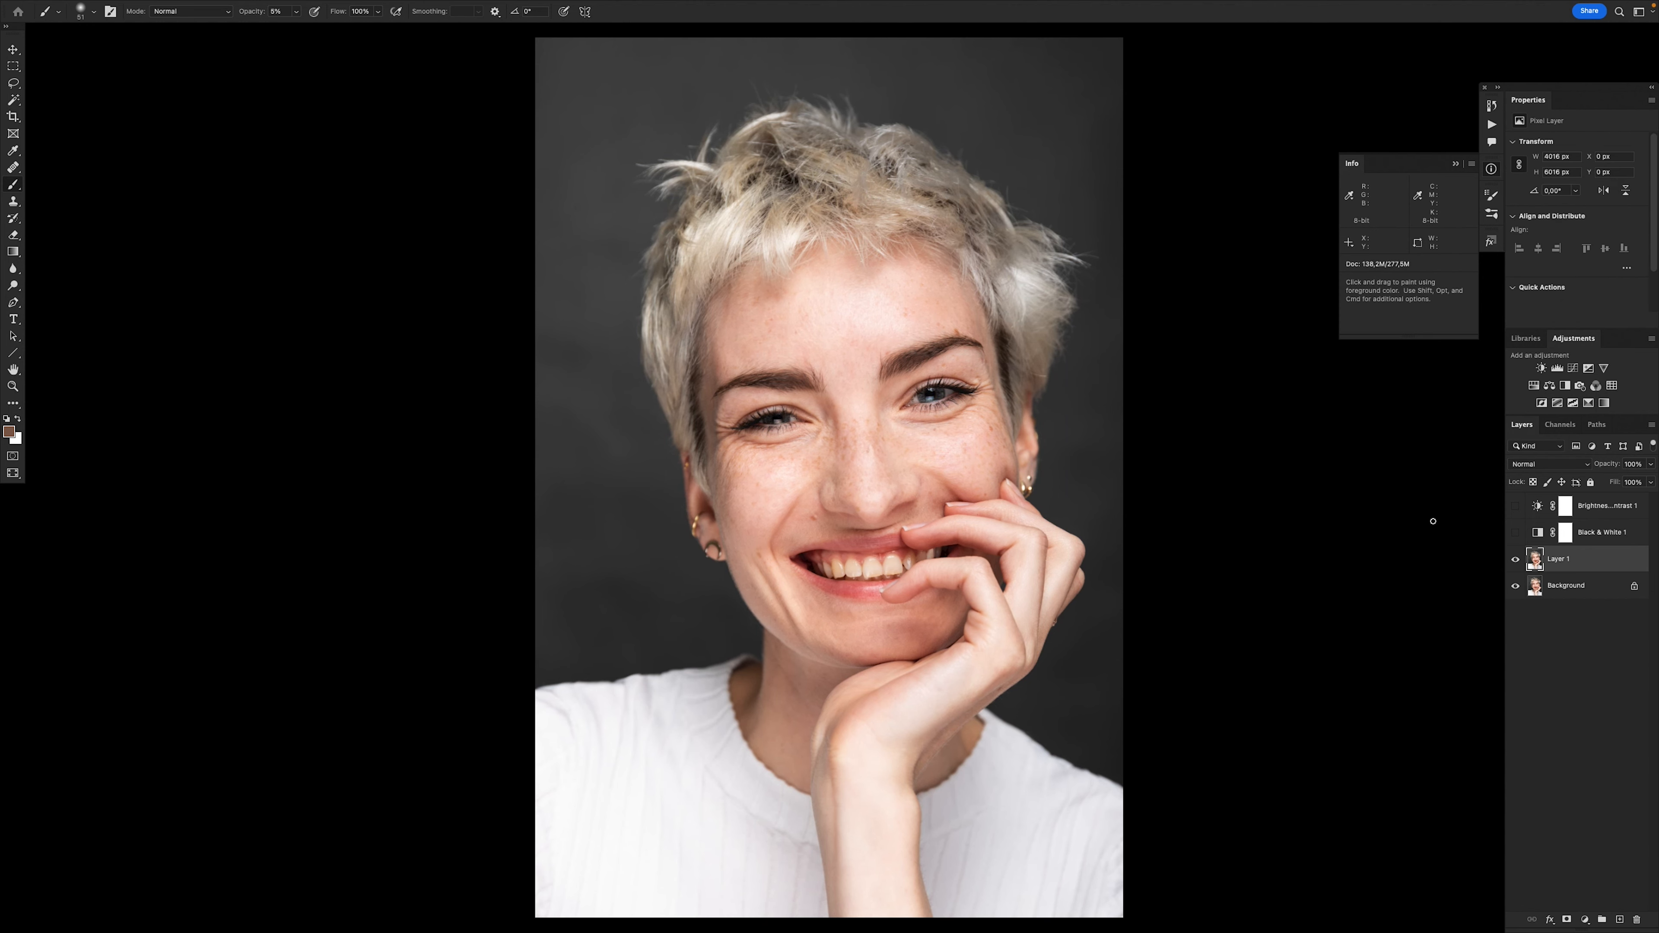
{"action": "left_click", "coordinate": [1573, 370]}
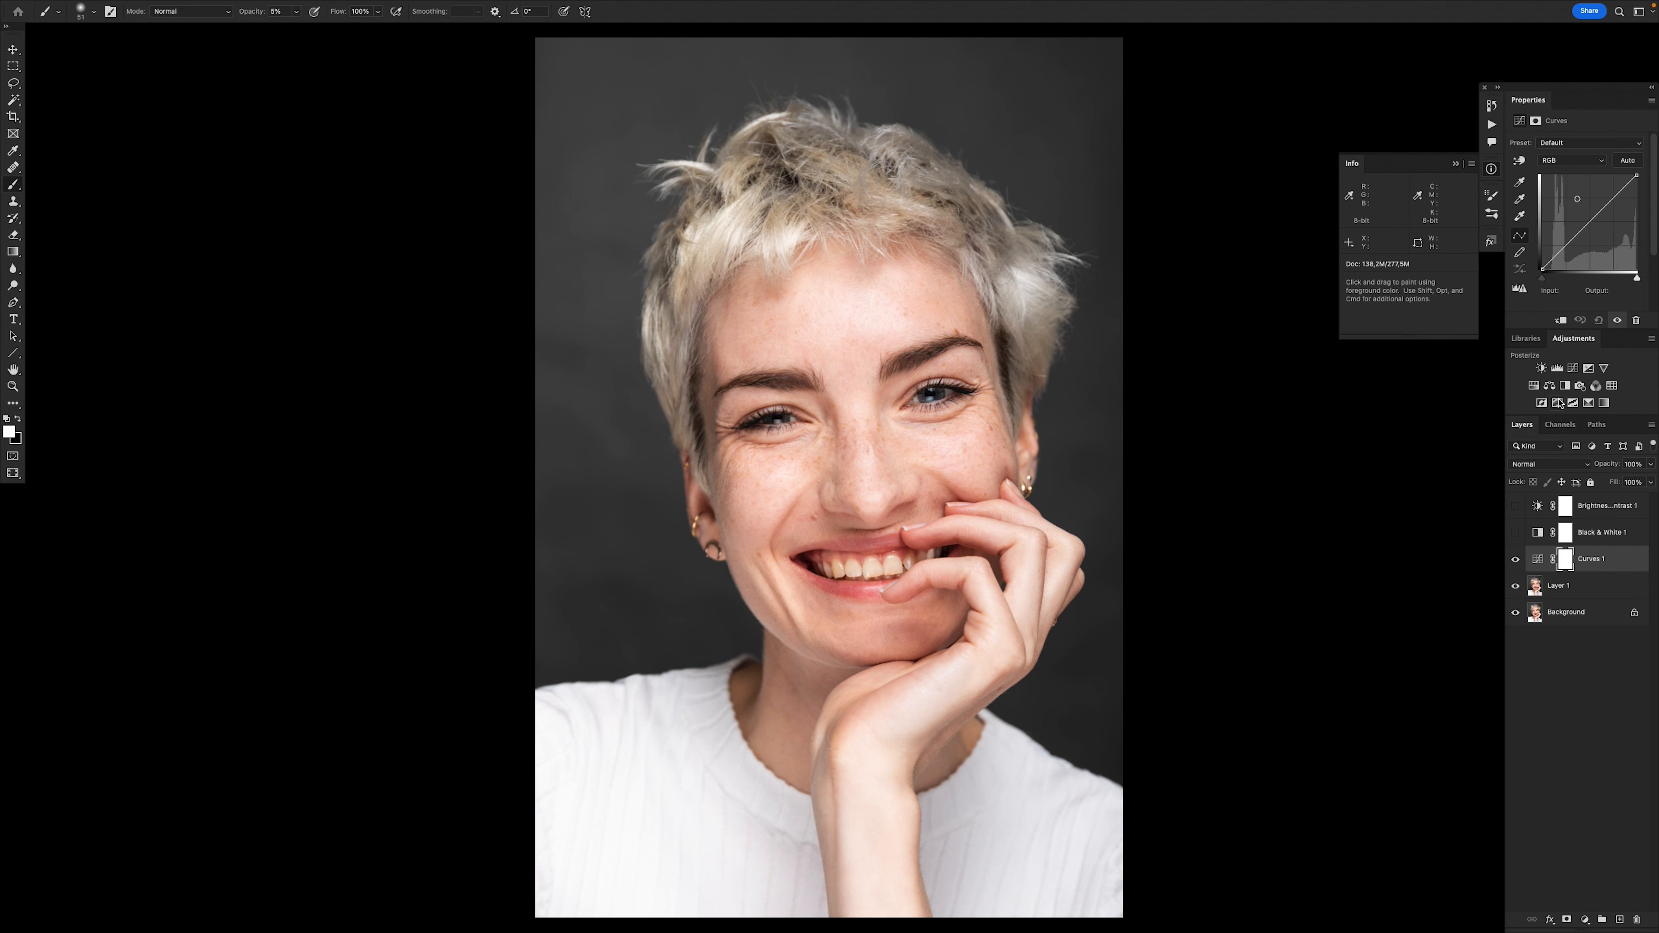
- Place a colour sampler on the darker forehead patch near the hairline for reading its RGB values while editing Curves 1
{"action": "left_click", "coordinate": [1521, 162]}
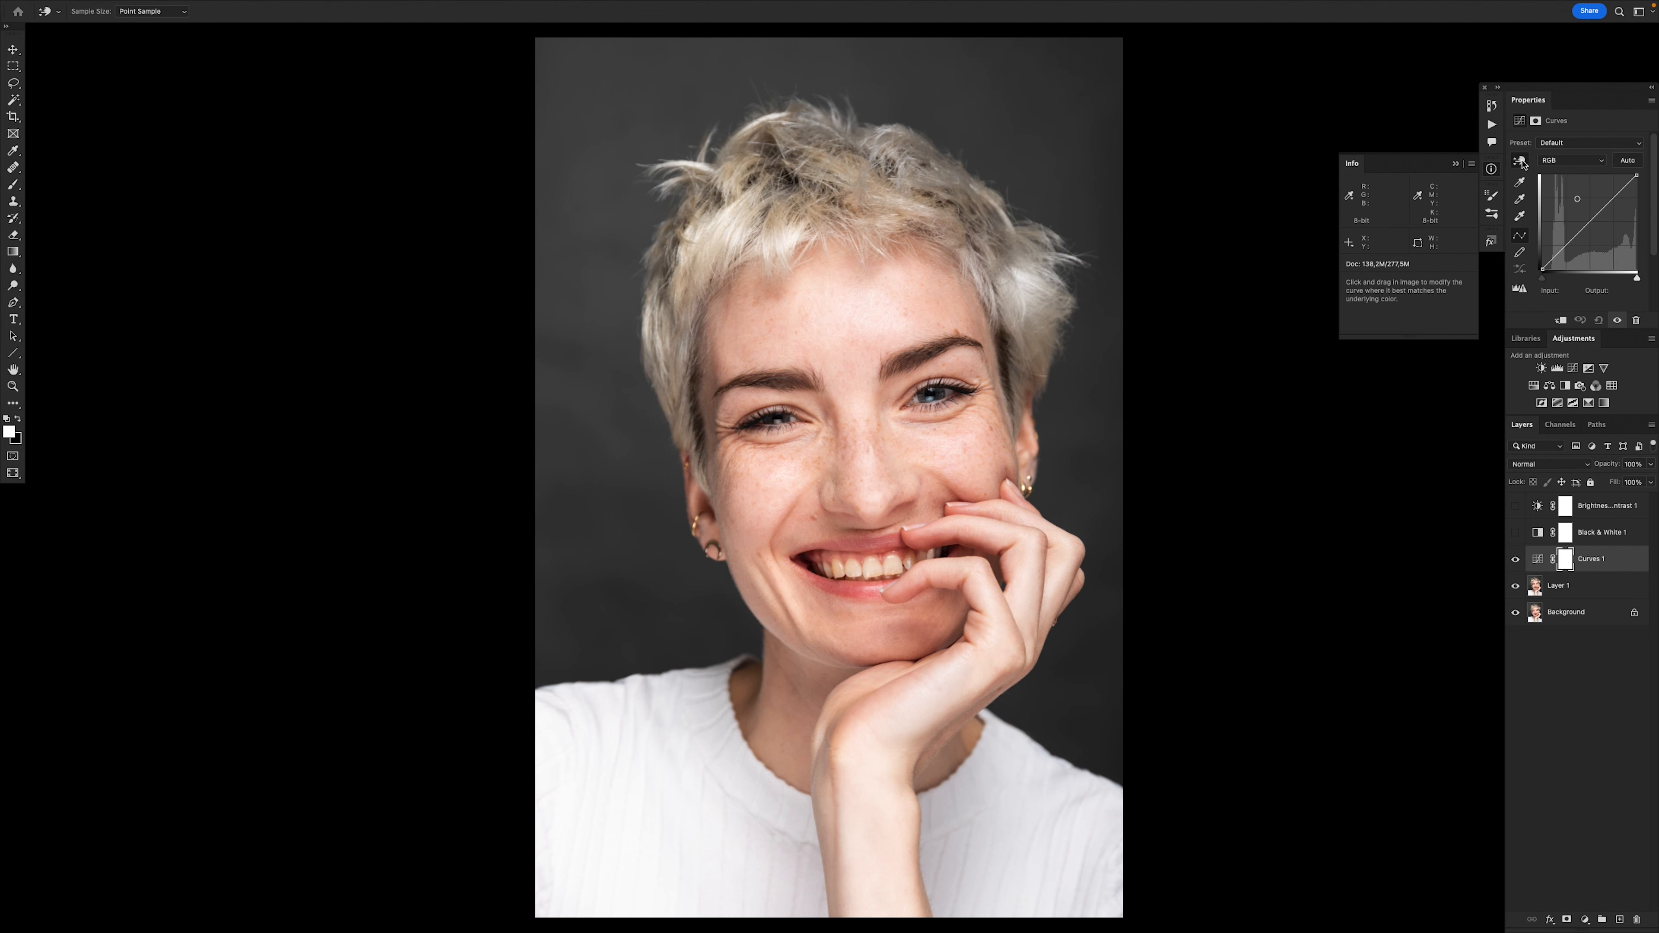
{"action": "left_click_drag", "start_coordinate": [928, 322], "coordinate": [711, 327]}
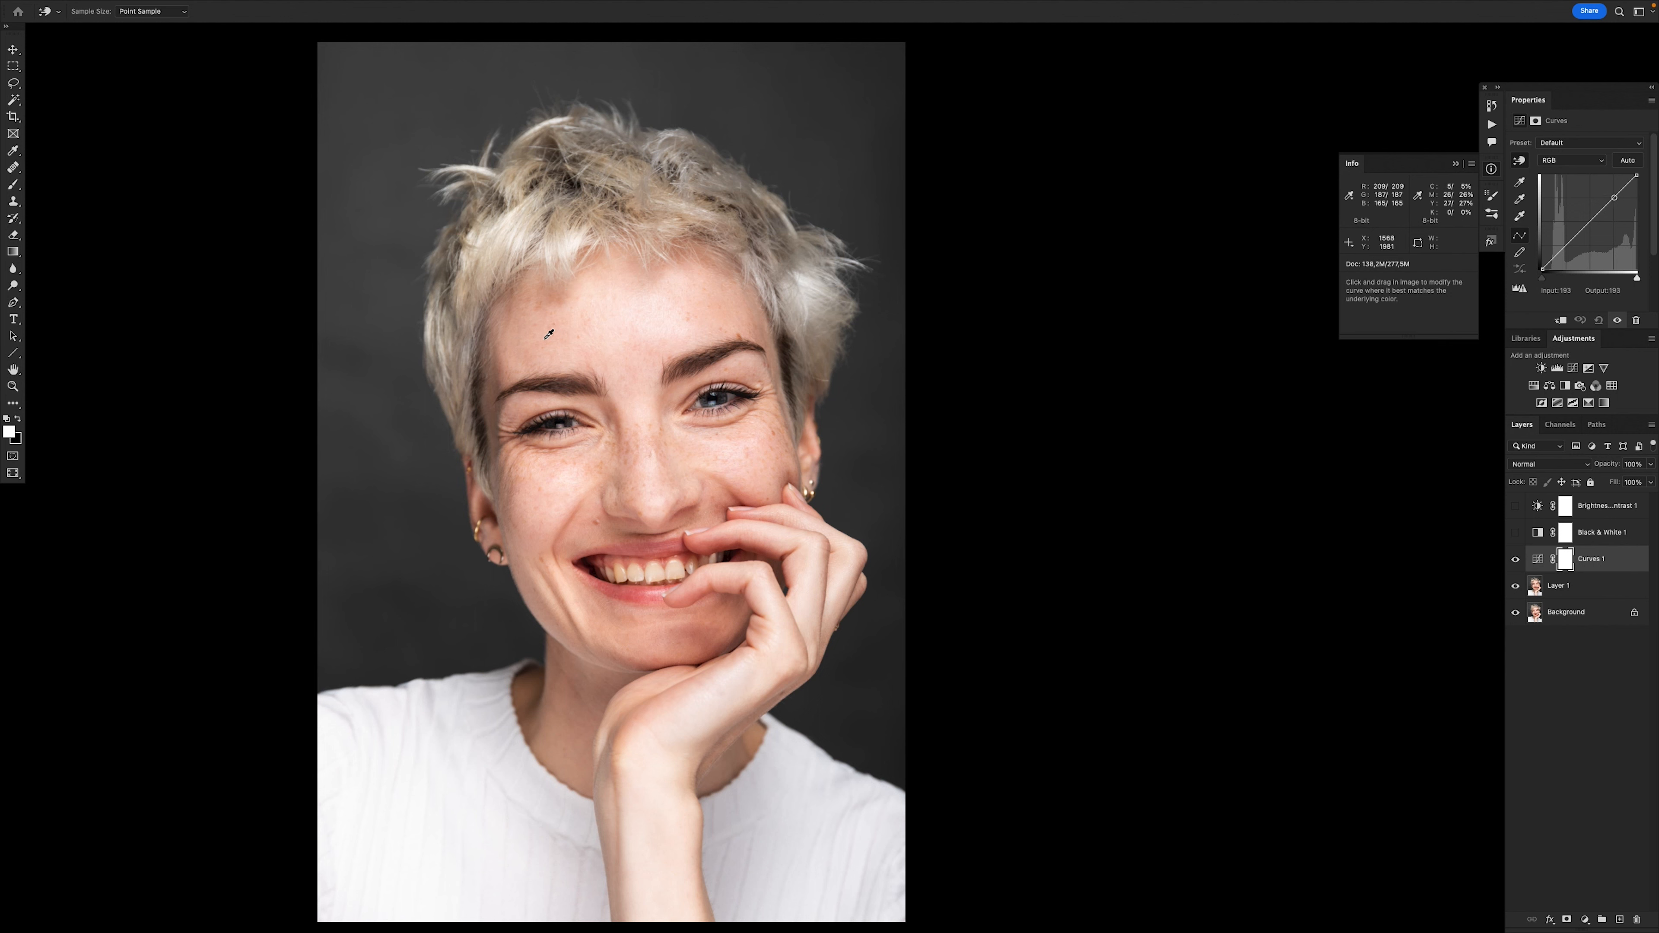
{"action": "left_click", "coordinate": [554, 293], "text": "shift"}
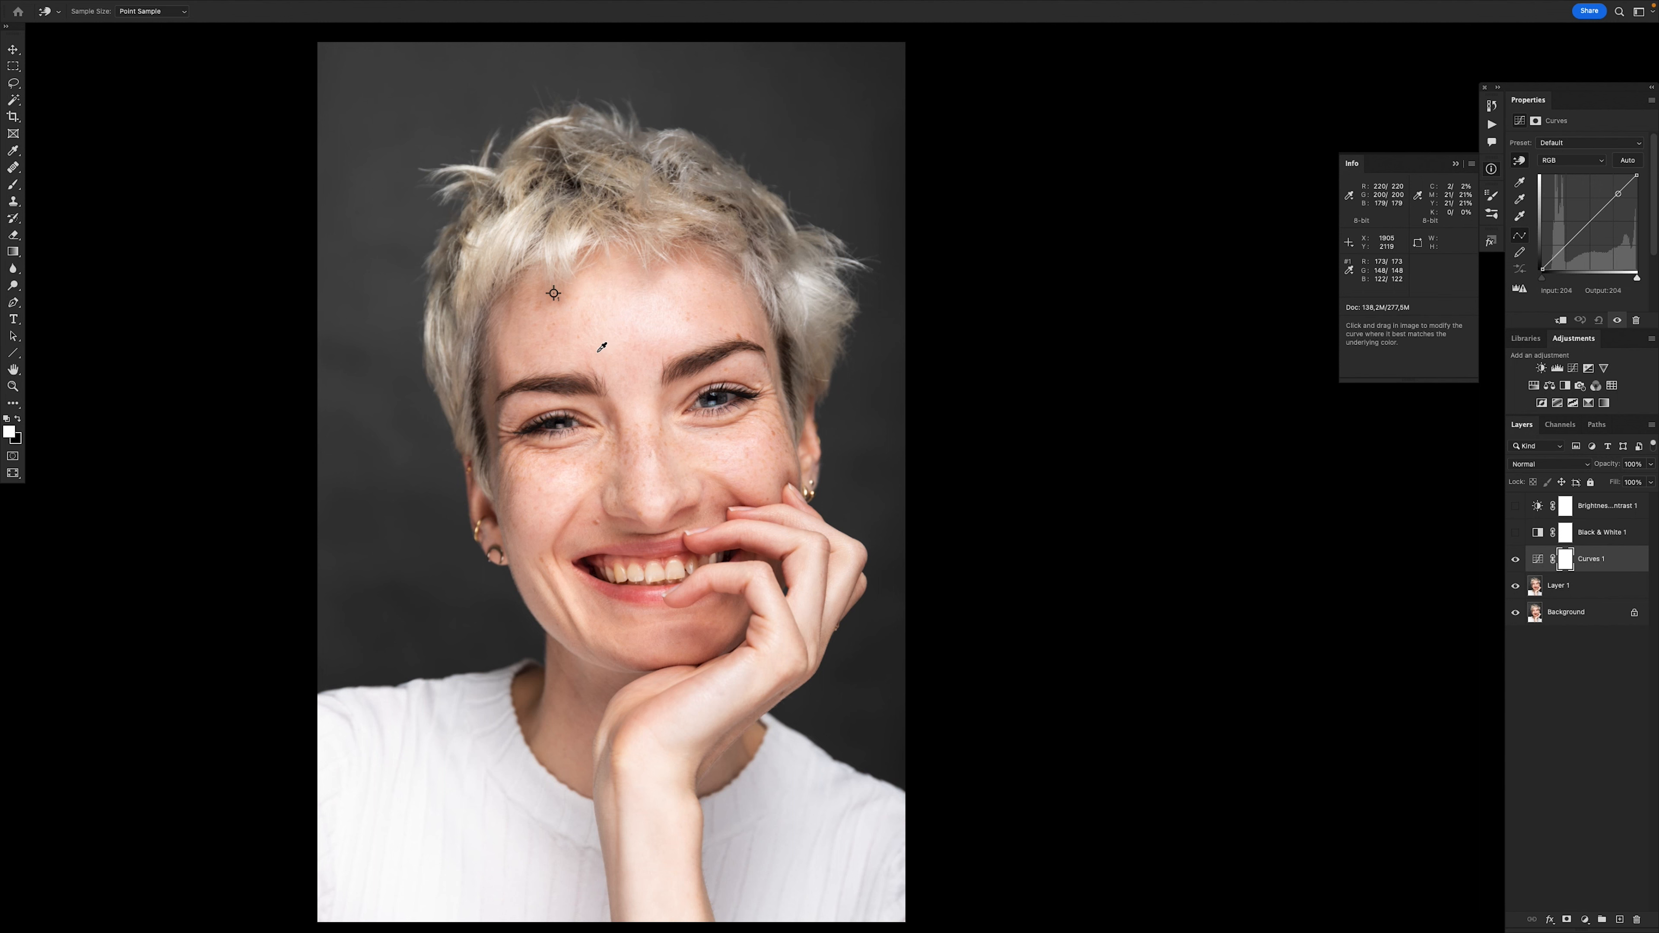
{"action": "key", "text": "shift"}
{"action": "key", "text": "f"}
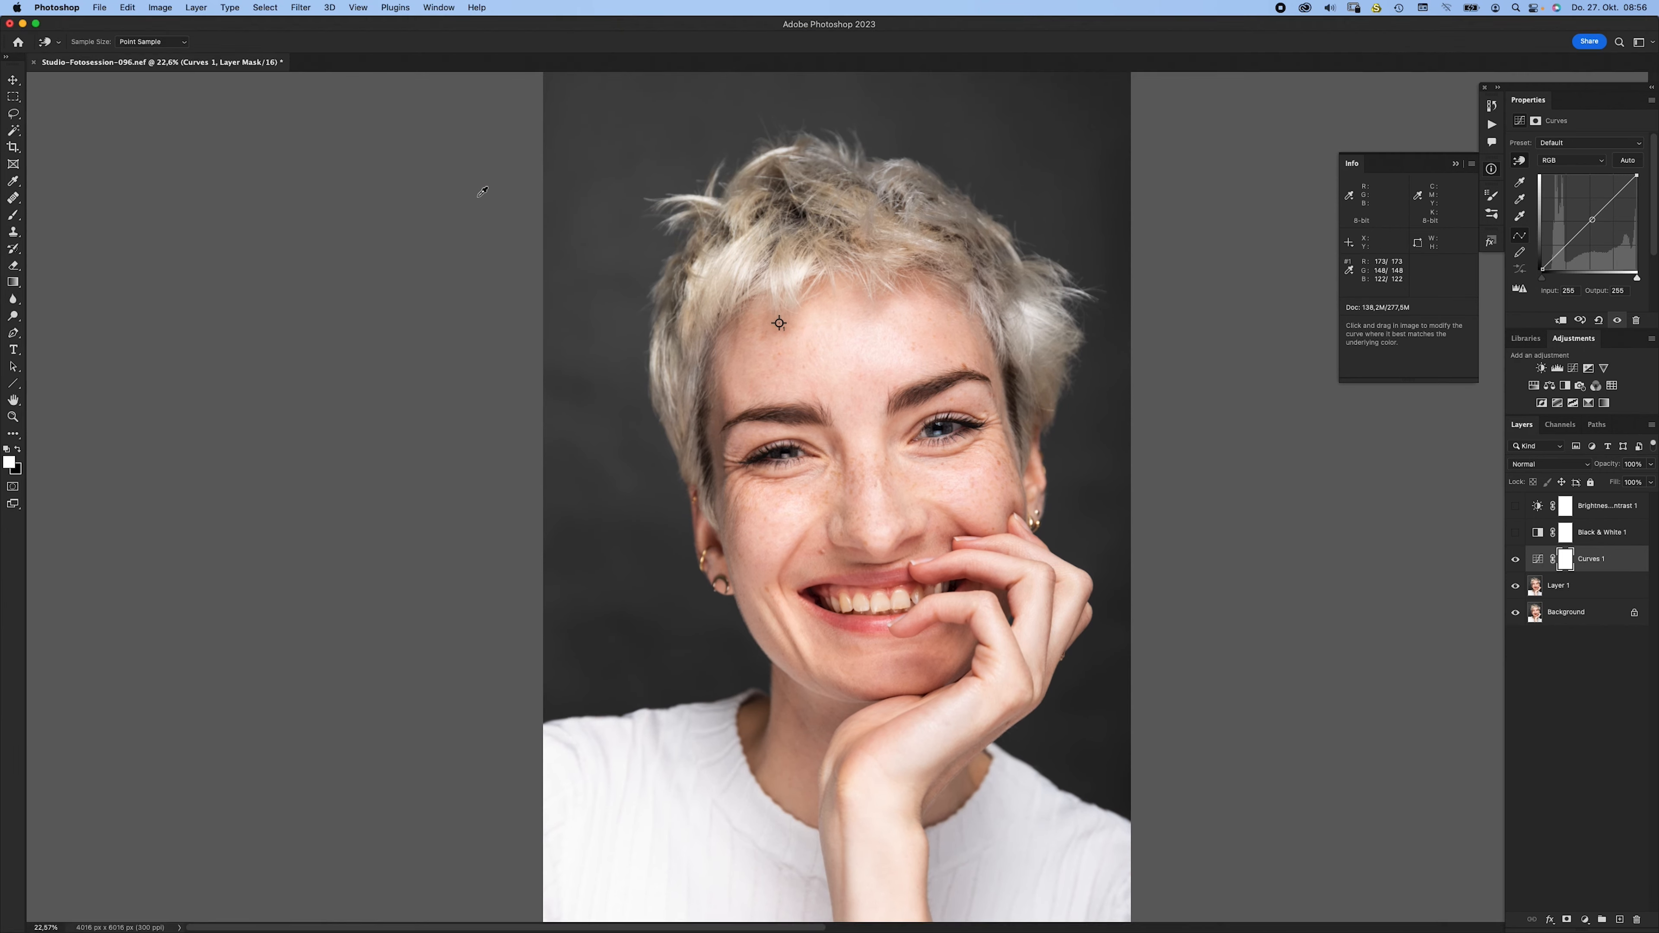
{"action": "left_click", "coordinate": [438, 7]}
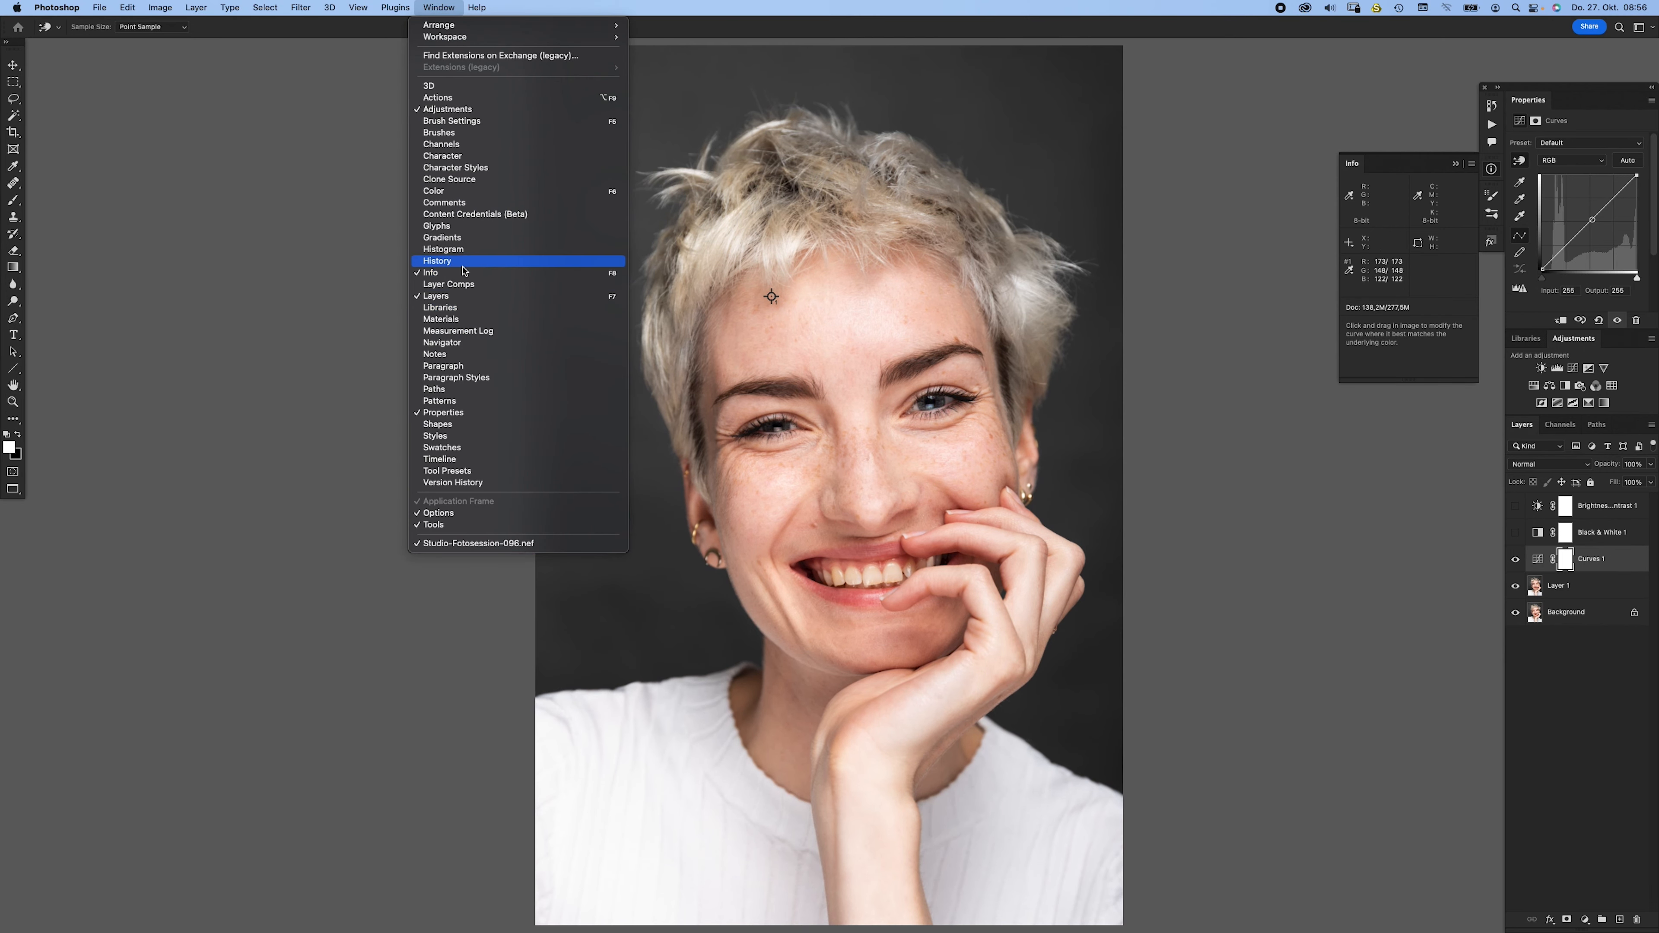
{"action": "left_click", "coordinate": [1442, 166]}
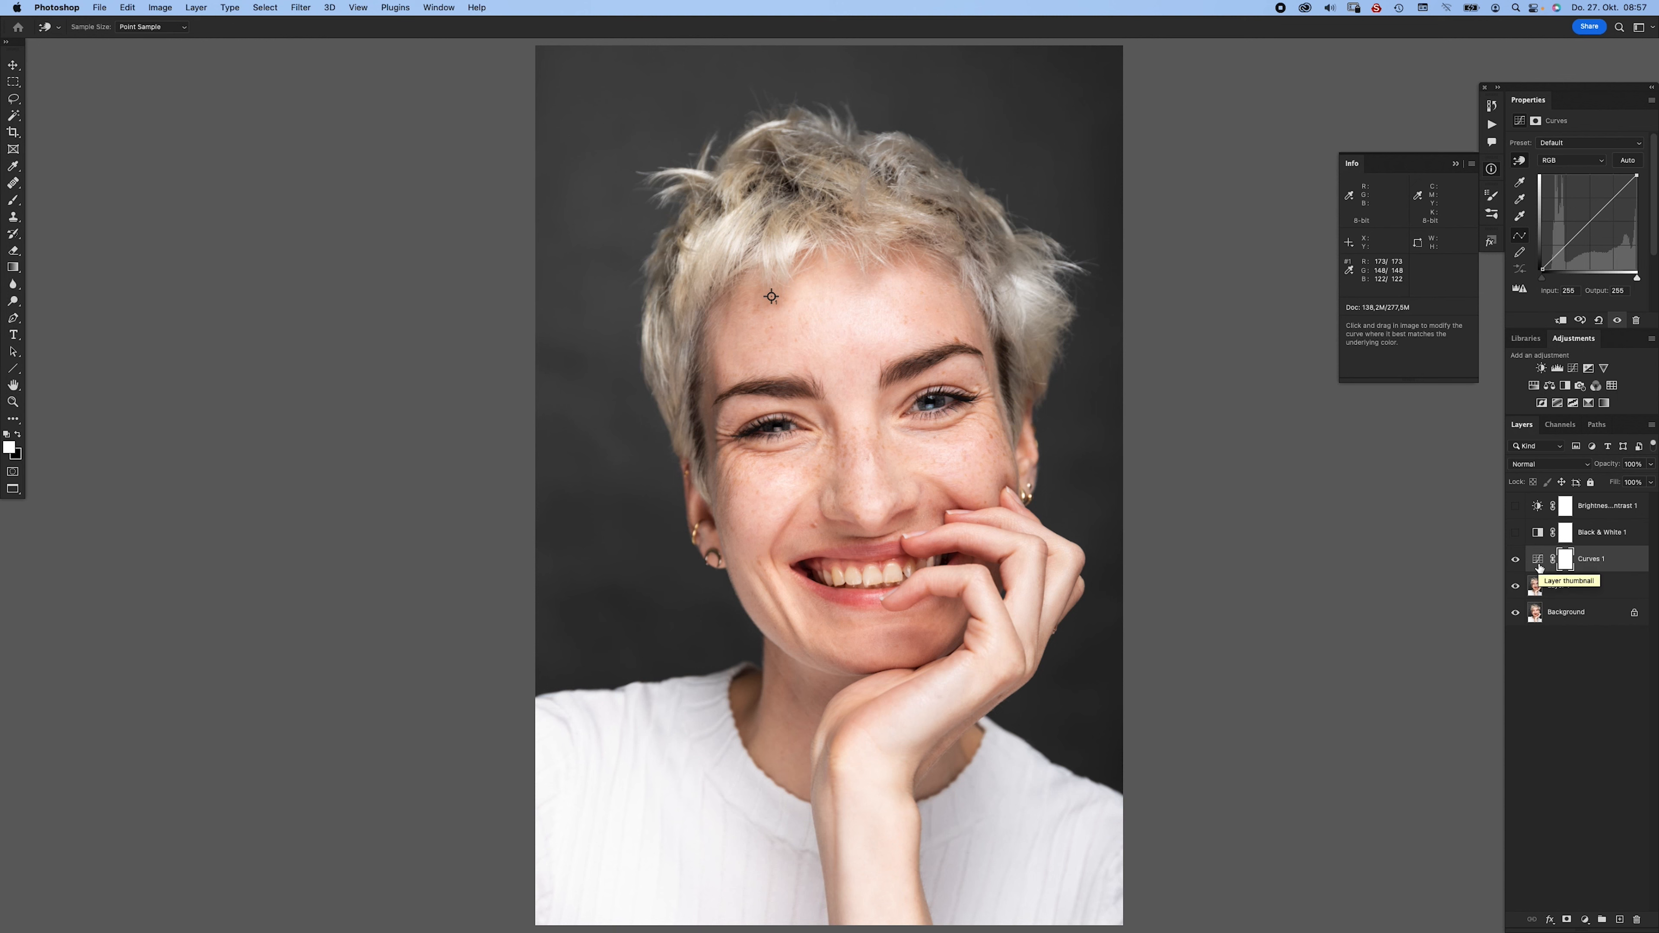
- In Curves 1, map red 173 to 203, green 148 to 180 and blue 122 to 157
{"action": "key", "text": "alt+3"}
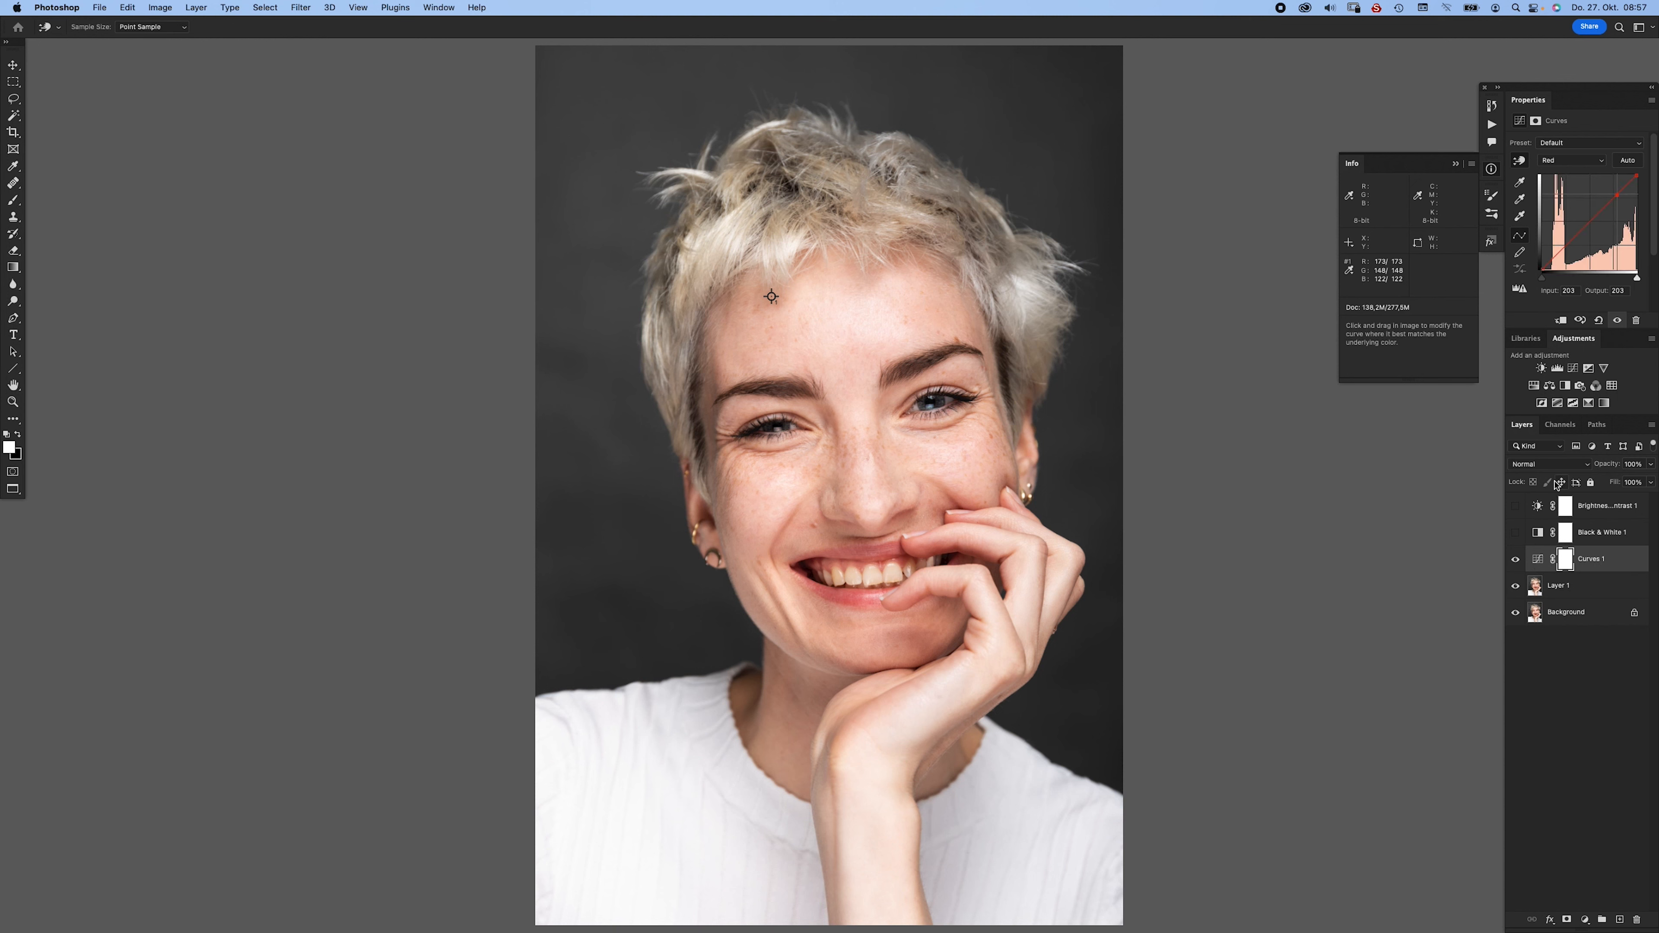
{"action": "left_click", "coordinate": [1576, 292]}
{"action": "type", "text": "173"}
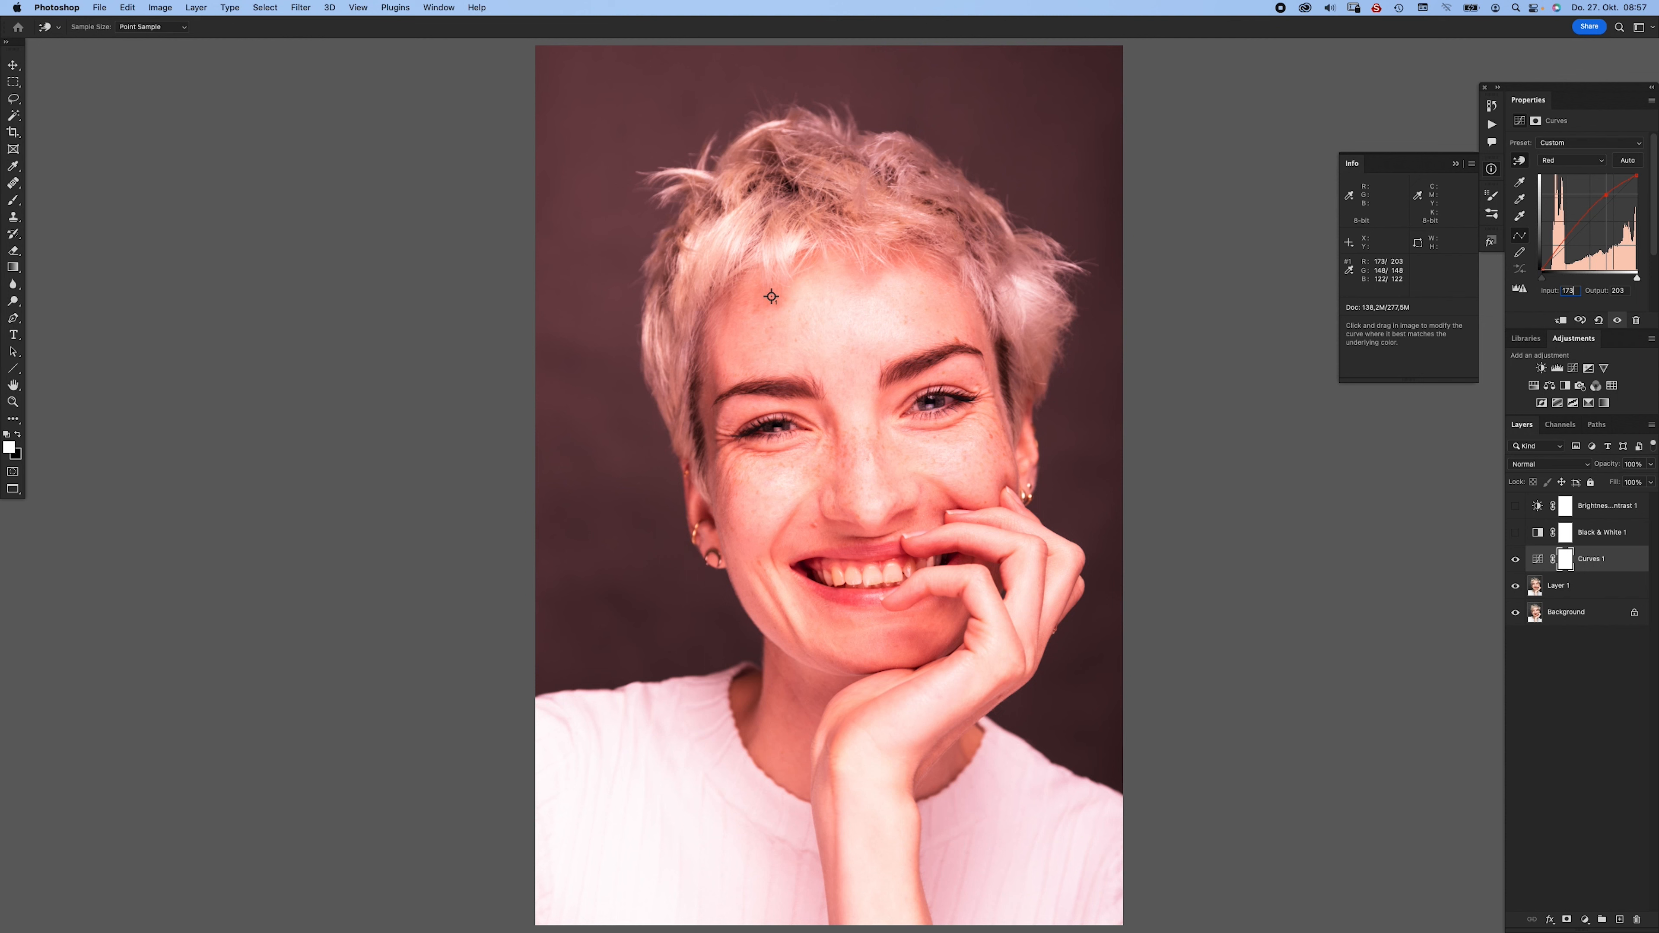
{"action": "key", "text": "alt+4"}
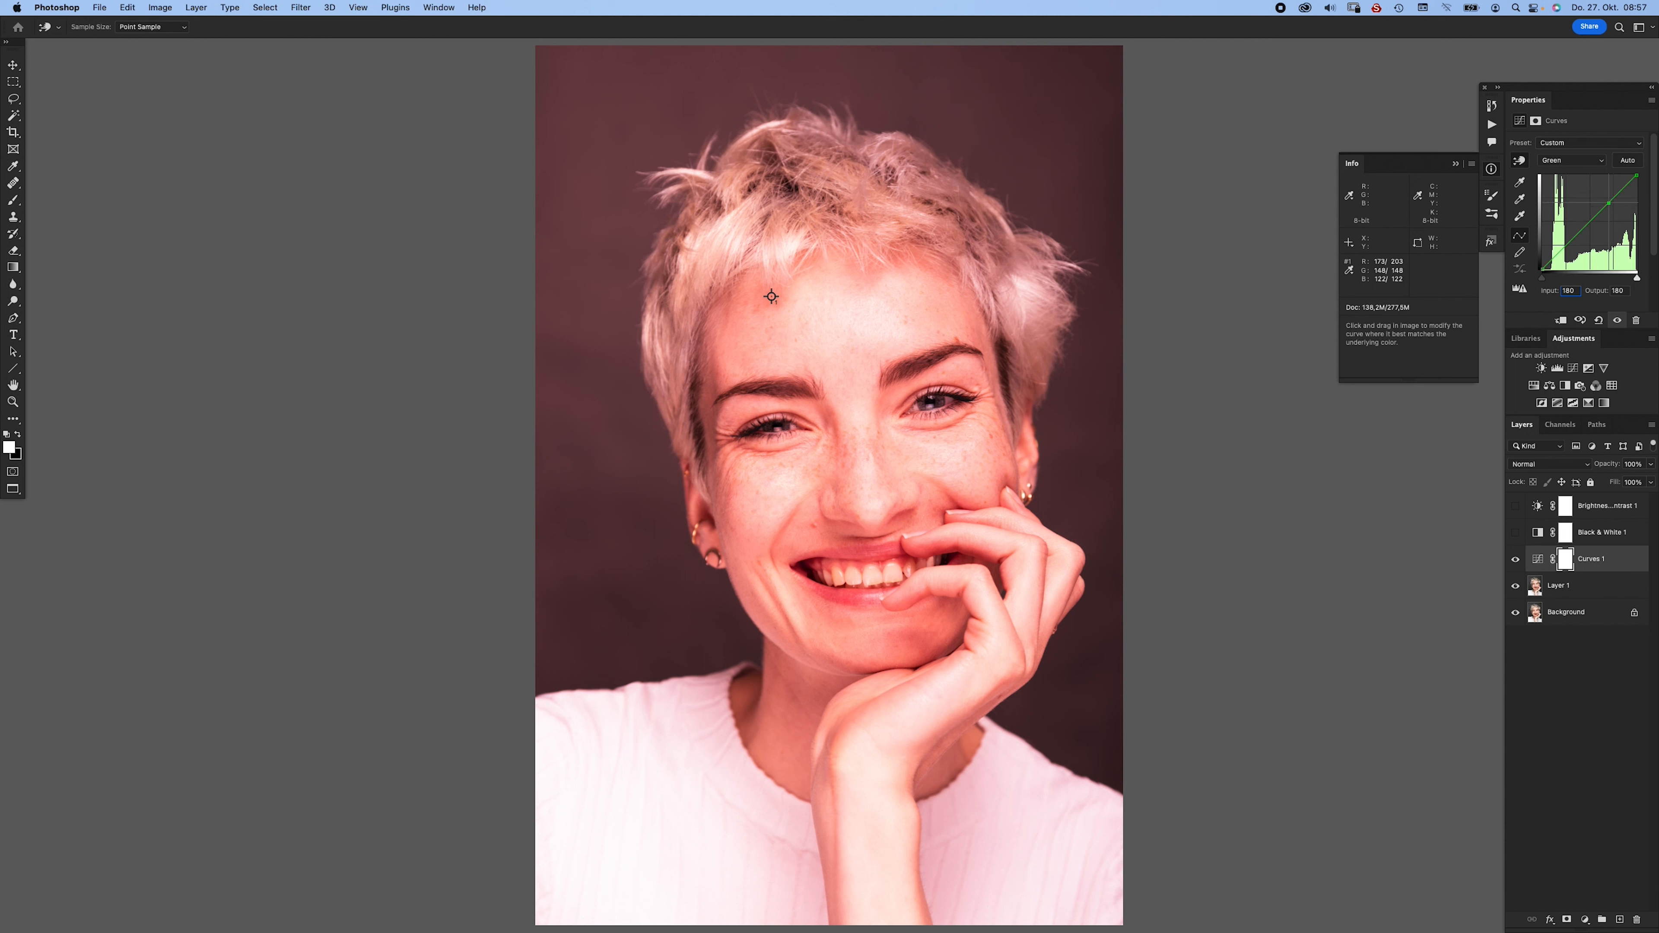
{"action": "type", "text": "1"}
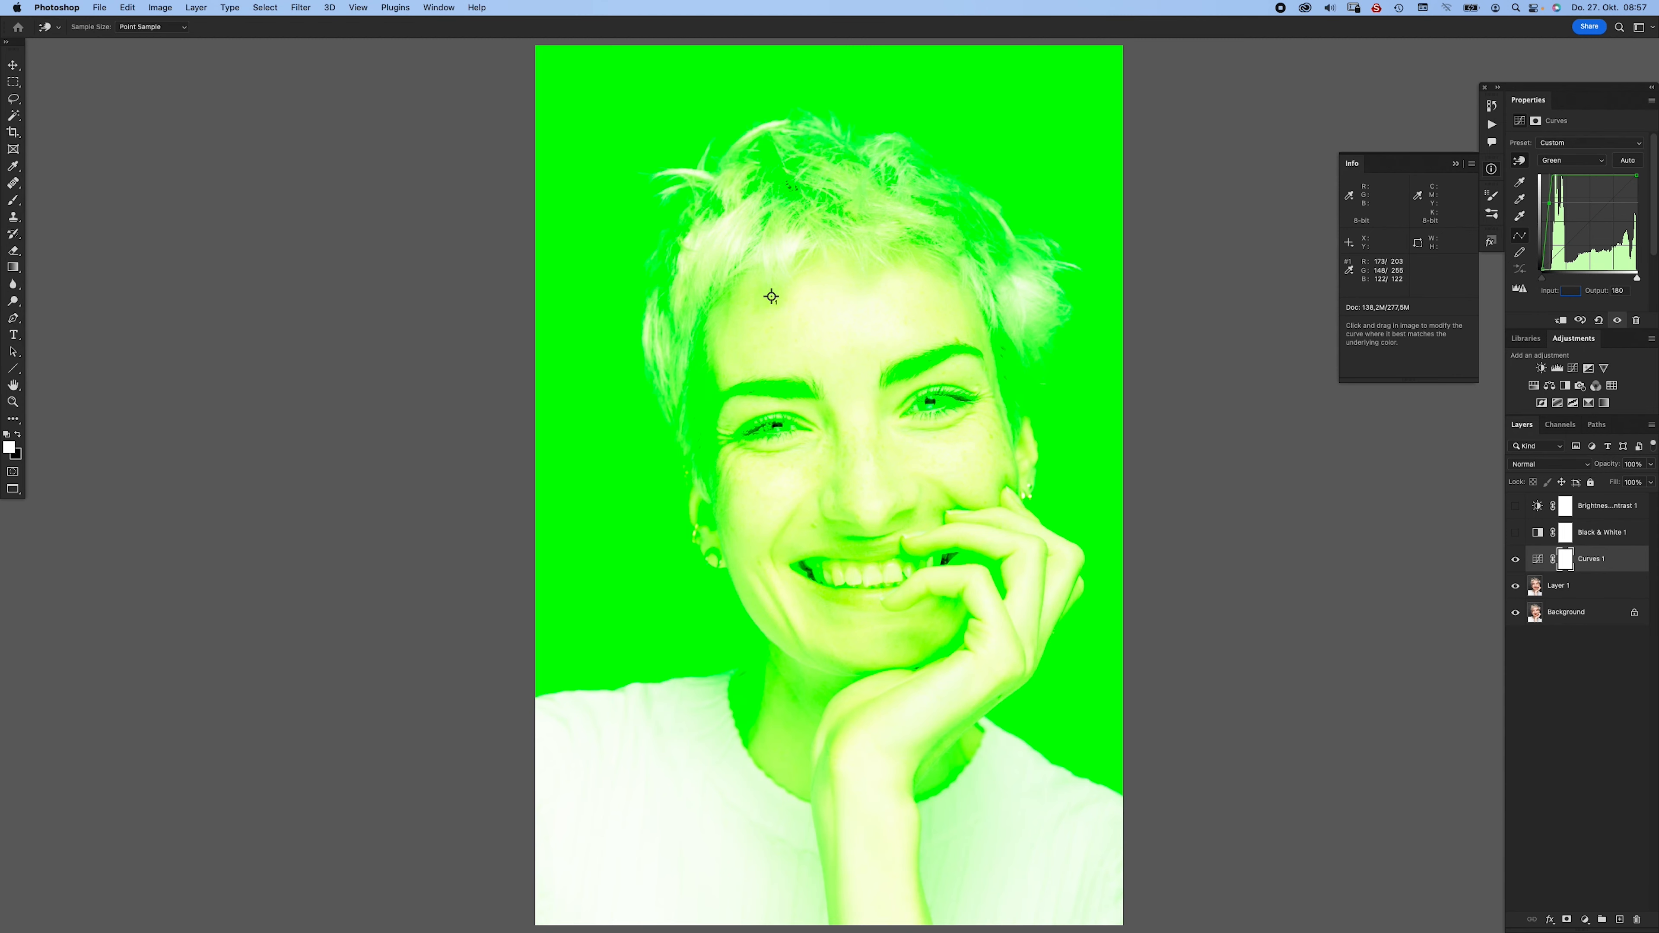
{"action": "type", "text": "148"}
{"action": "key", "text": "alt+5"}
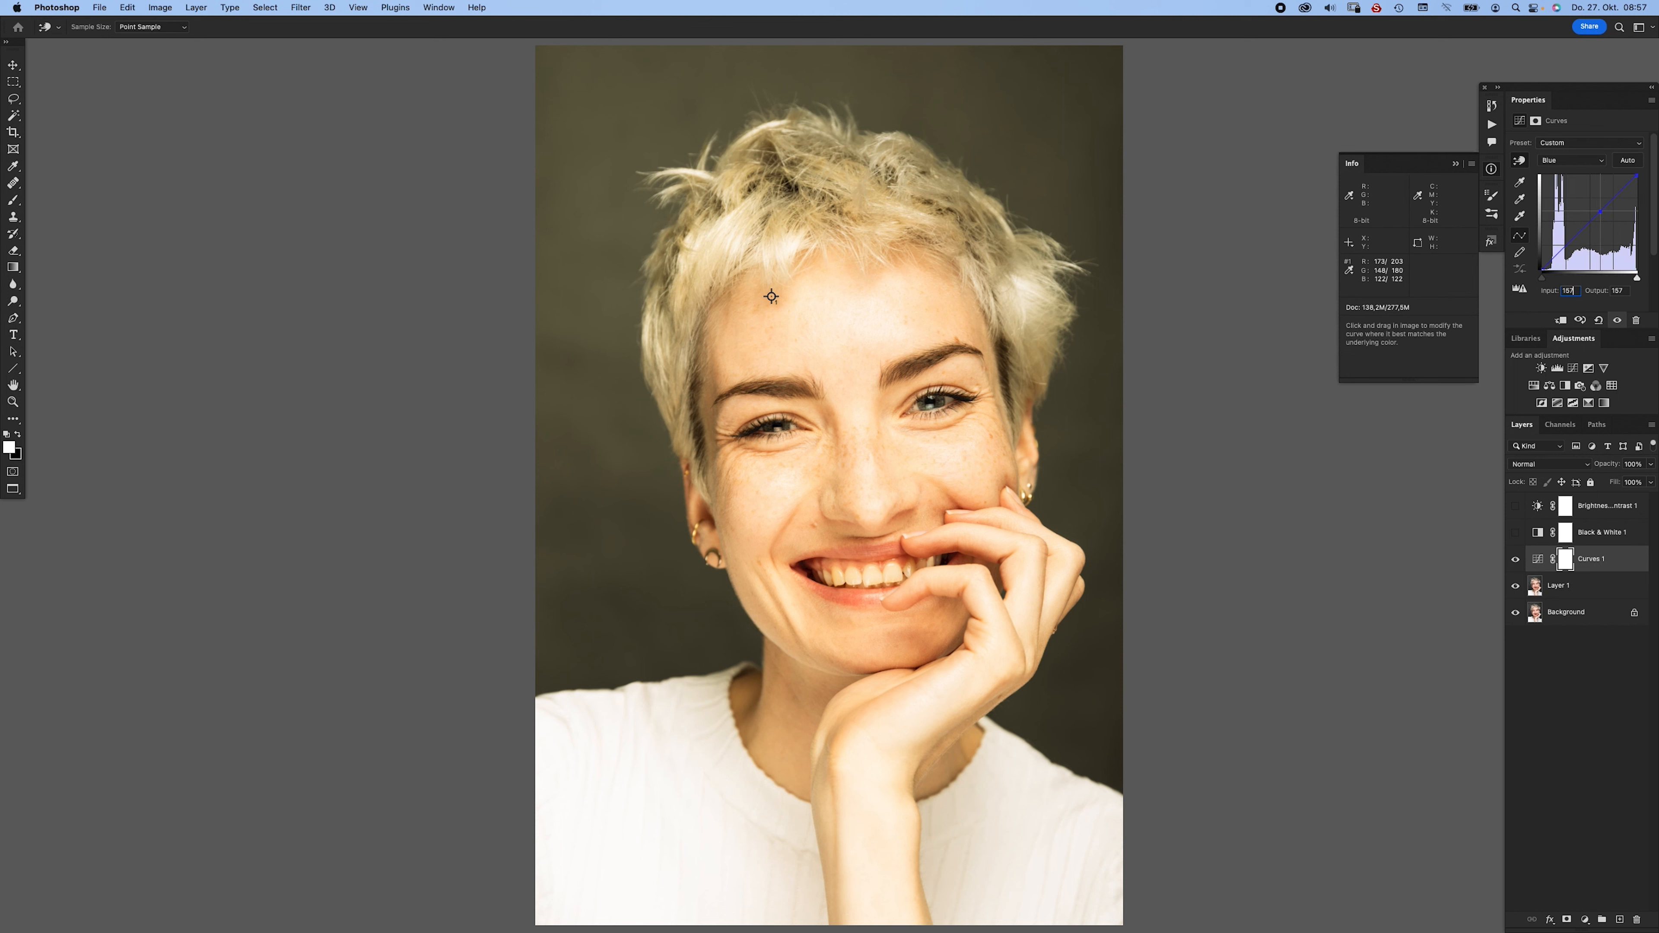
{"action": "type", "text": "1"}
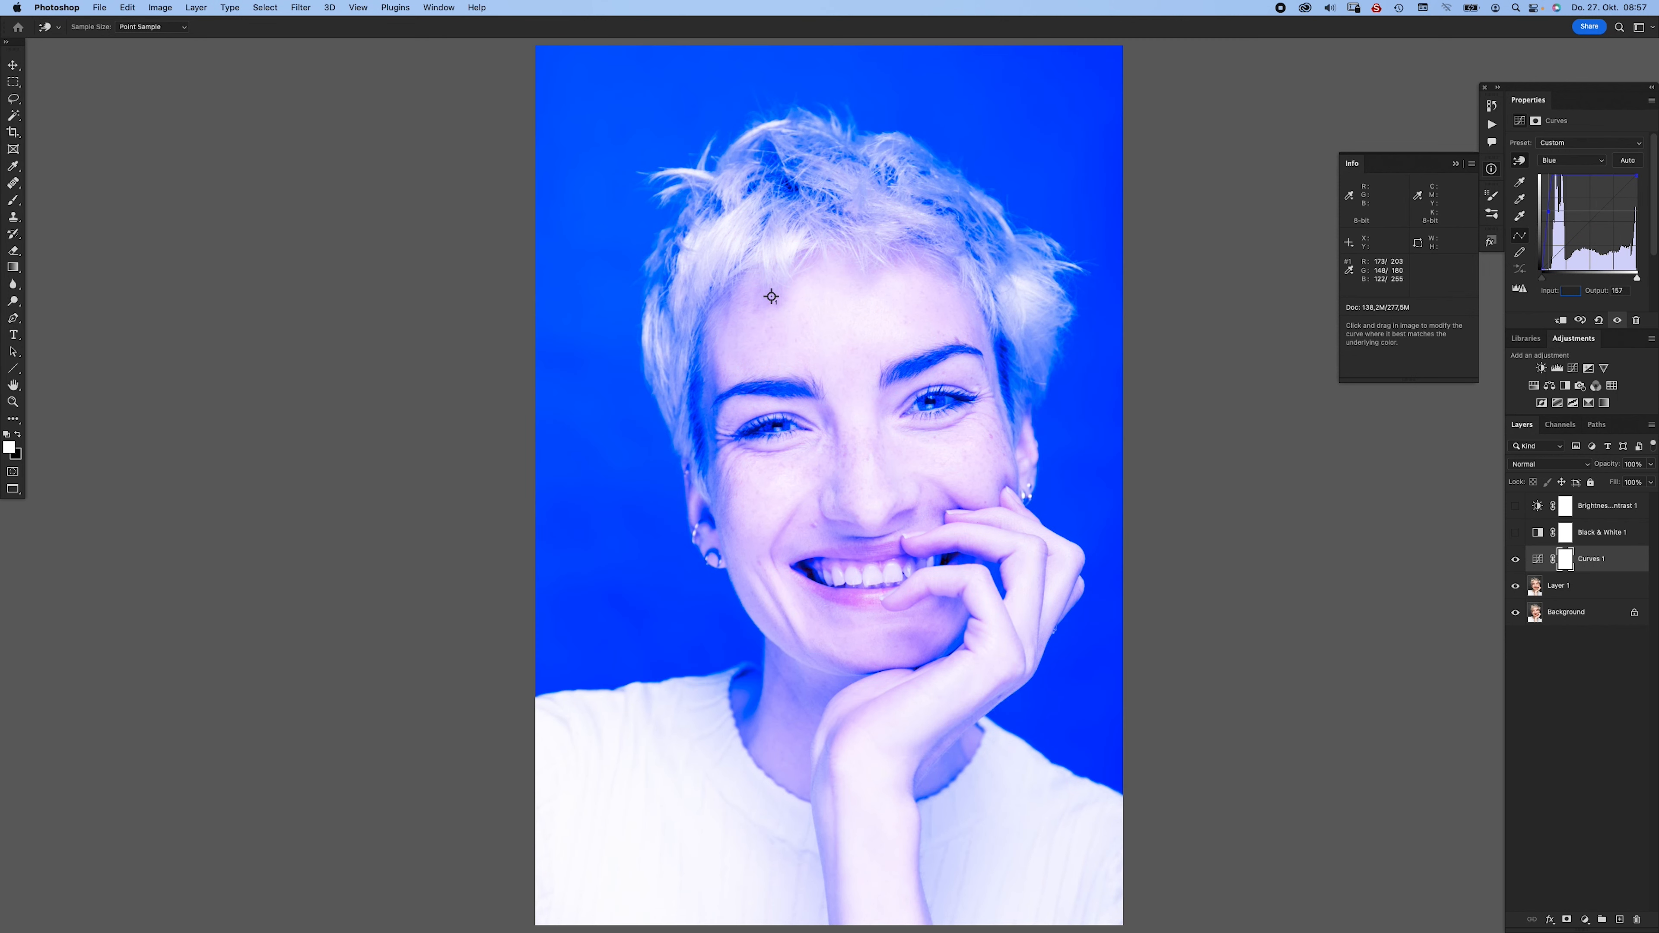
{"action": "type", "text": "22"}
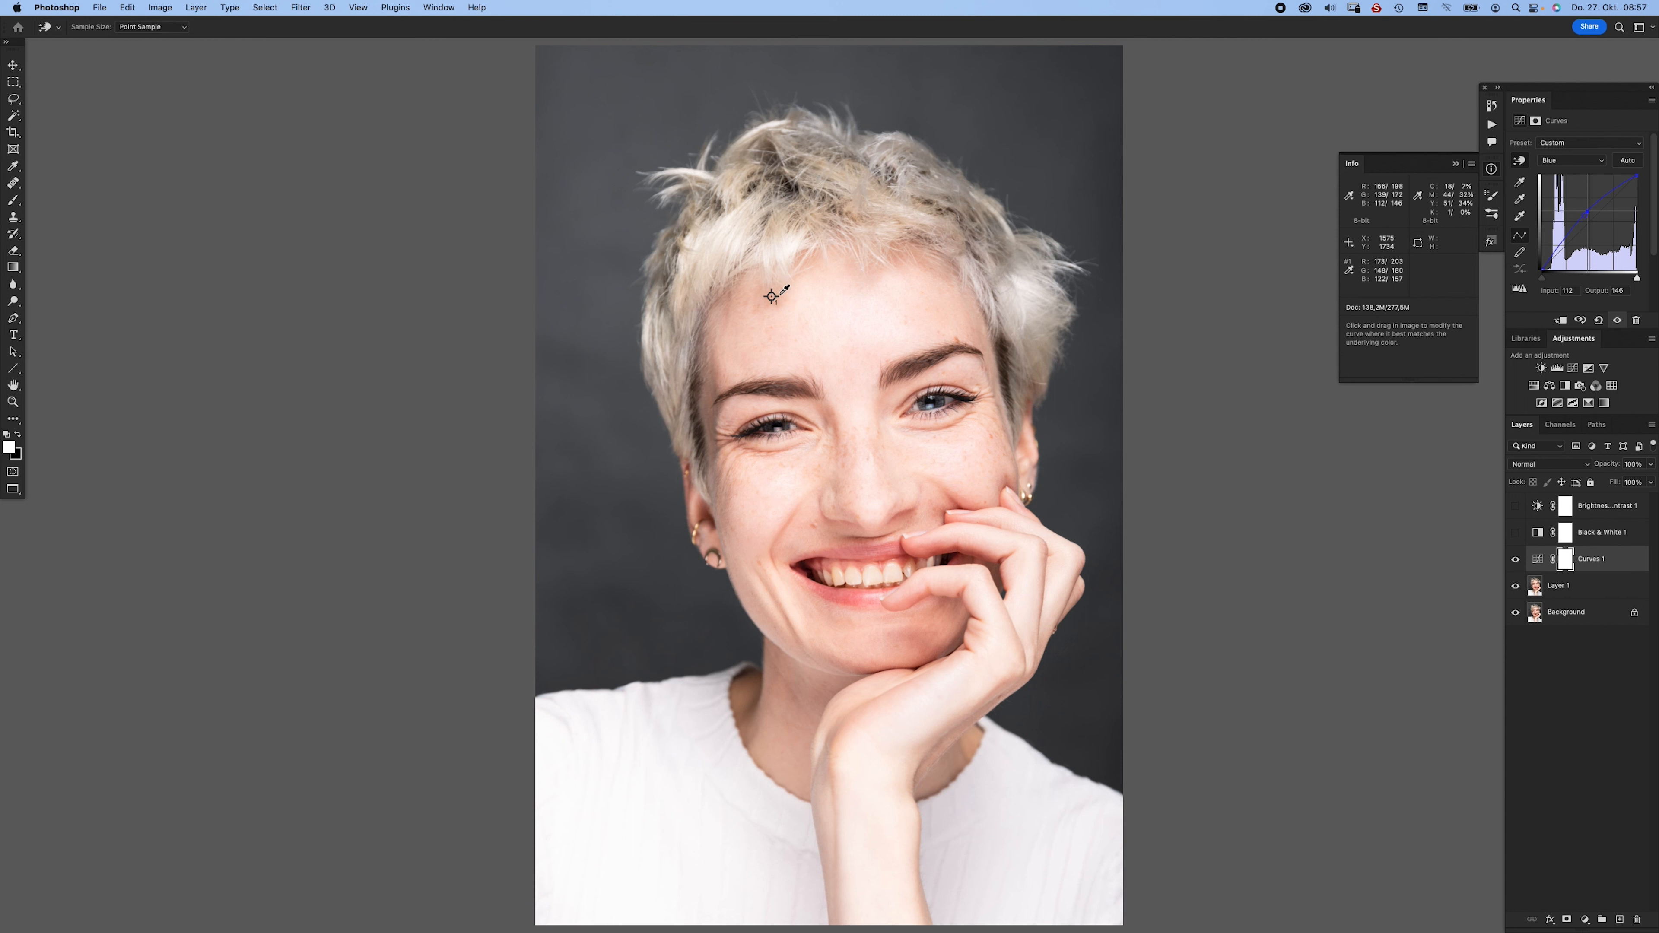
- Invert the Curves 1 layer mask to black and remove the colour sampler from the forehead
{"action": "left_click", "coordinate": [1571, 556]}
{"action": "key", "text": "b"}
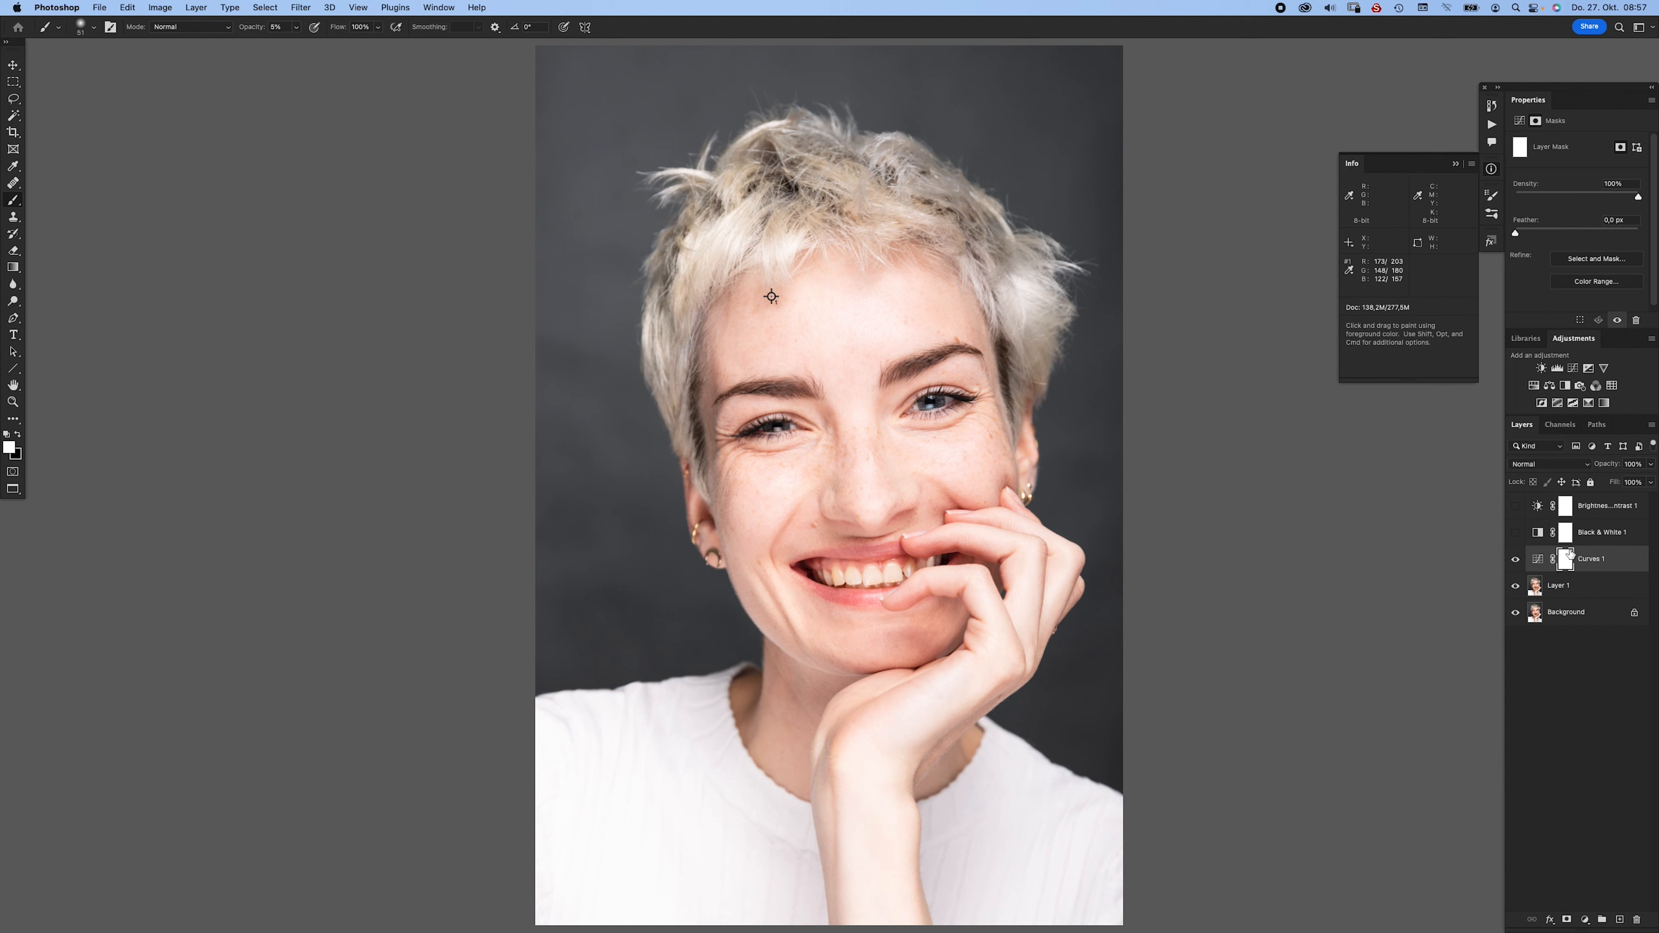
{"action": "key", "text": "super+i"}
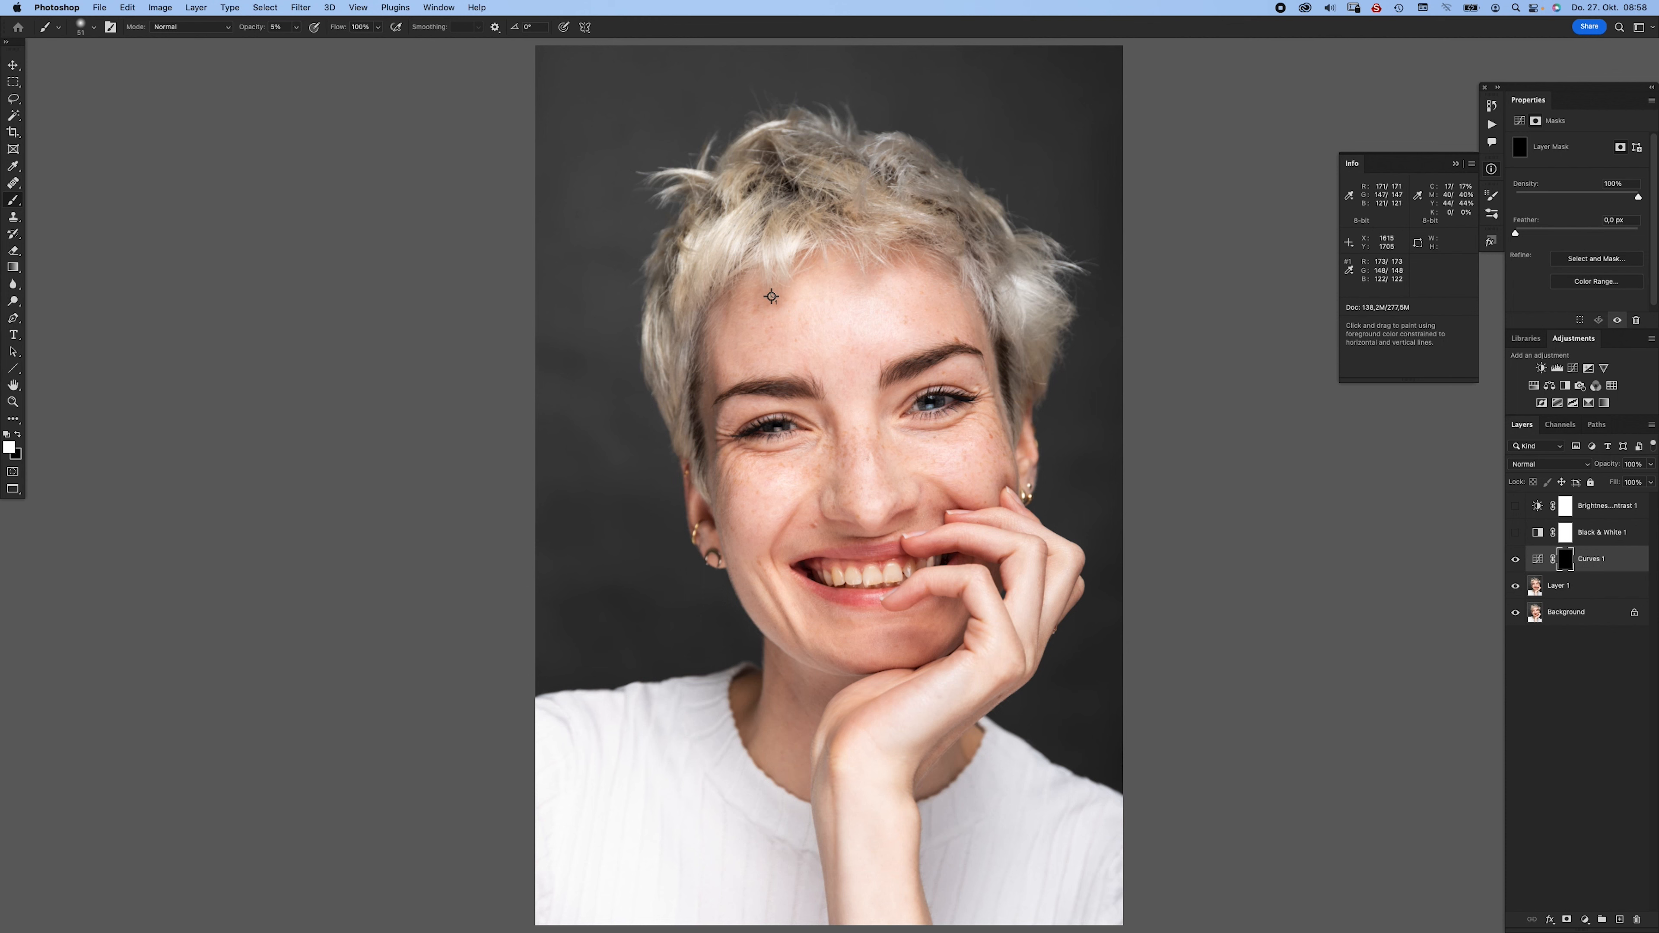
{"action": "key", "text": "shift+alt"}
{"action": "left_click", "coordinate": [772, 297], "text": "alt+shift"}
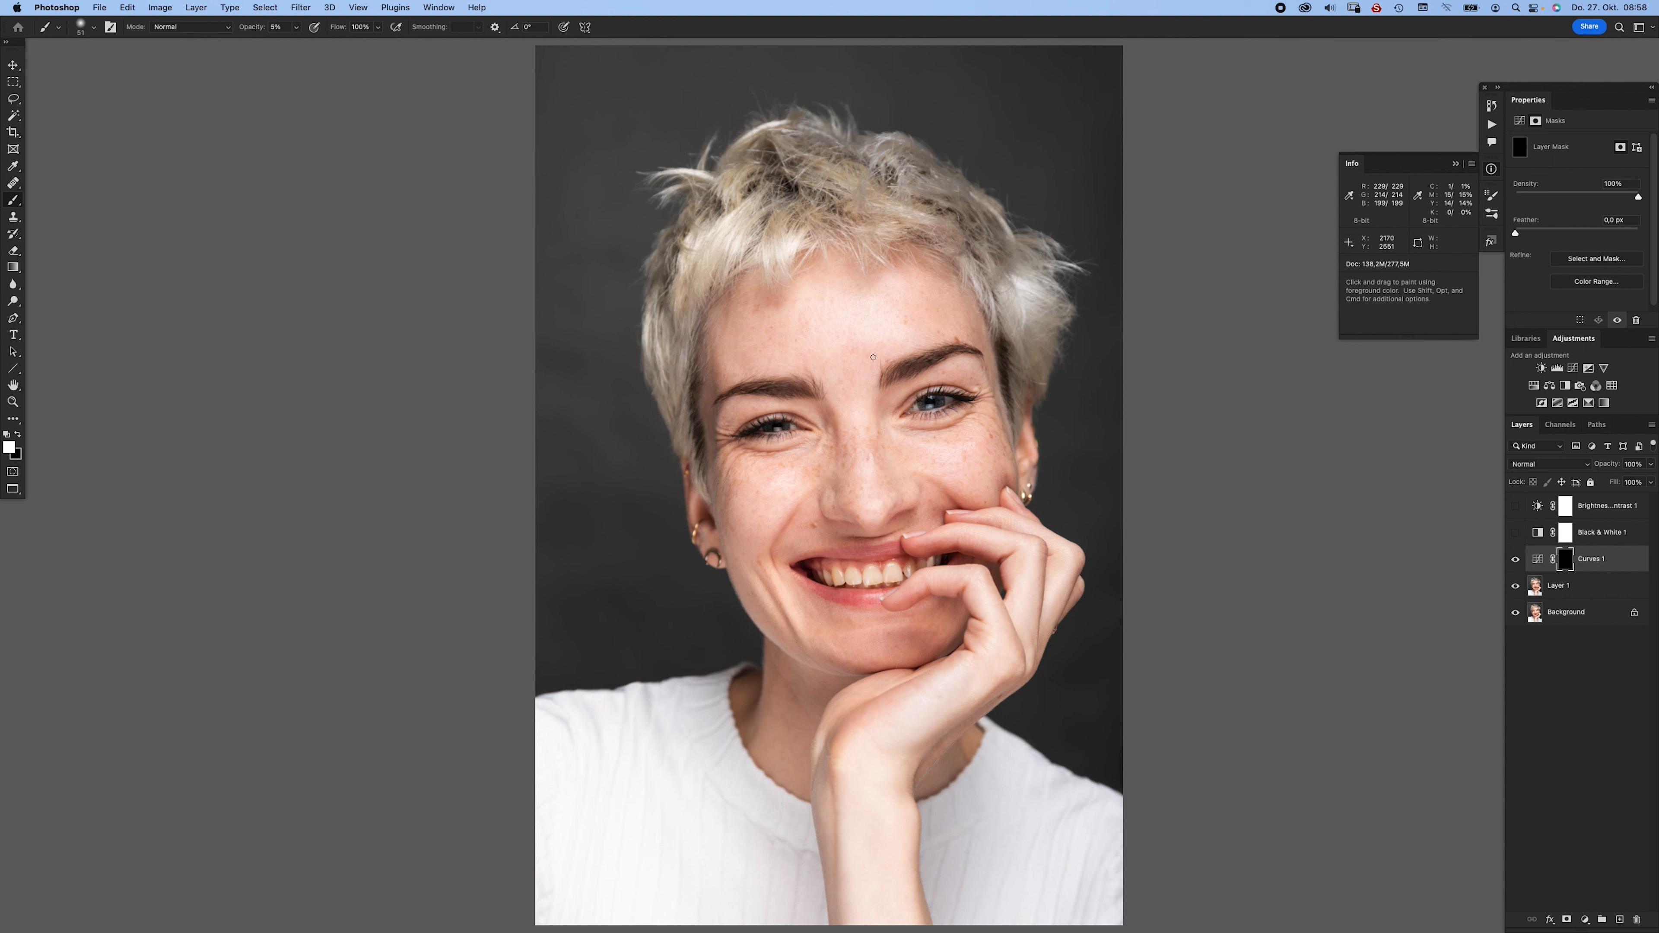
- Brush white at 10% opacity over the dark forehead patch on the Curves 1 mask and show both black-and-white helper layers
{"action": "left_click_drag", "start_coordinate": [721, 386], "coordinate": [549, 425]}
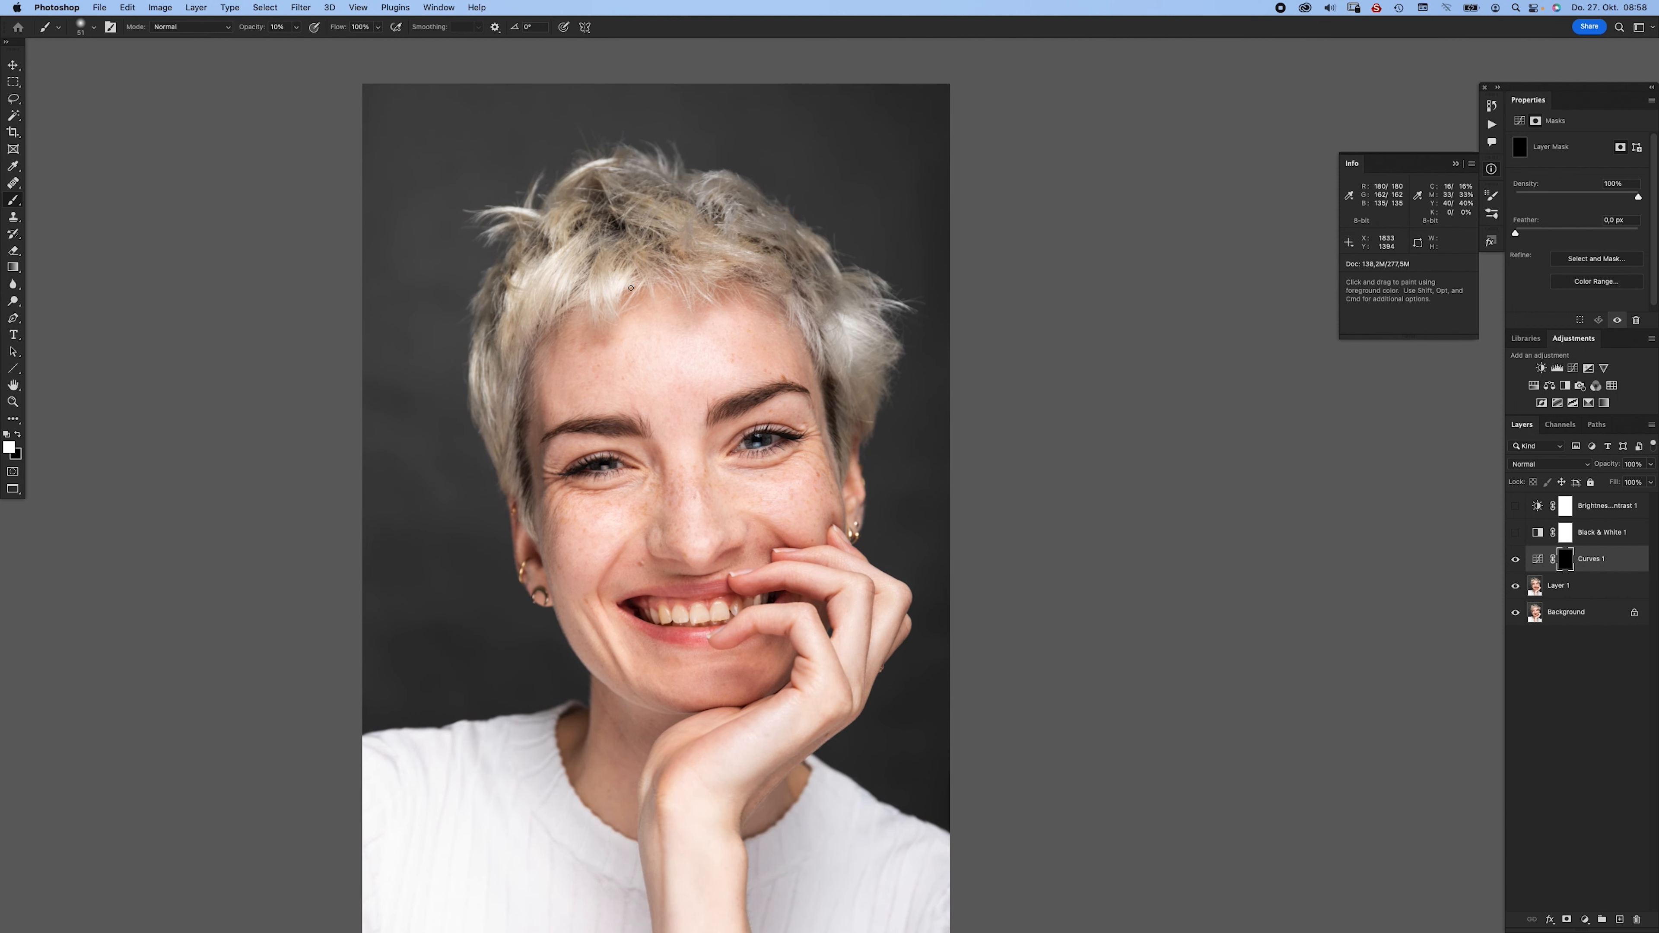
{"action": "mouse_move", "coordinate": [603, 346]}
{"action": "left_mouse_down", "text": "ctrl+alt"}
{"action": "mouse_move", "coordinate": [598, 216]}
{"action": "mouse_move", "coordinate": [578, 334]}
{"action": "left_mouse_up", "text": "ctrl+alt"}
{"action": "left_click_drag", "start_coordinate": [593, 335], "coordinate": [586, 346]}
{"action": "left_click_drag", "start_coordinate": [612, 333], "coordinate": [557, 357]}
{"action": "left_click_drag", "start_coordinate": [1523, 514], "coordinate": [1509, 538]}
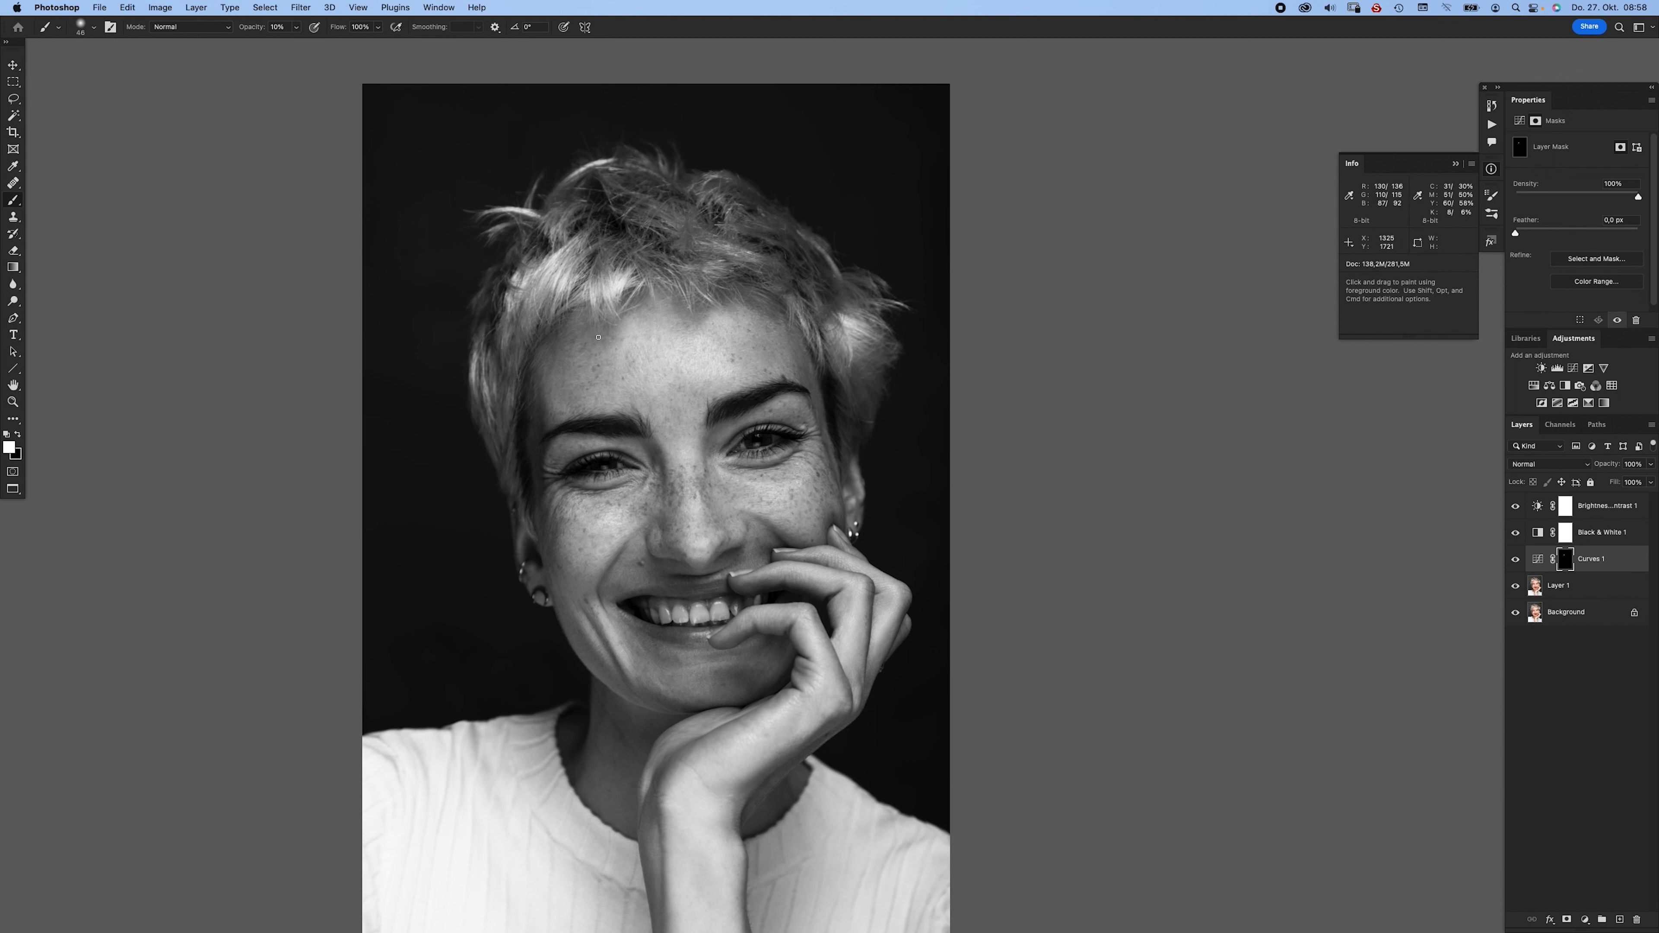
- Lighten small dark patches on the forehead and the cheek away from the hand, painting the Curves 1 mask with a smaller brush
{"action": "mouse_move", "coordinate": [681, 420]}
{"action": "left_mouse_down"}
{"action": "mouse_move", "coordinate": [687, 386]}
{"action": "mouse_move", "coordinate": [707, 393]}
{"action": "mouse_move", "coordinate": [717, 336]}
{"action": "mouse_move", "coordinate": [772, 362]}
{"action": "mouse_move", "coordinate": [717, 337]}
{"action": "left_mouse_up"}
{"action": "left_click_drag", "start_coordinate": [590, 342], "coordinate": [588, 331], "text": "ctrl+alt"}
{"action": "key", "text": "bracketleft"}
{"action": "key", "text": "bracketleft"}
{"action": "key", "text": "bracketleft"}
{"action": "mouse_move", "coordinate": [652, 445]}
{"action": "left_mouse_down"}
{"action": "mouse_move", "coordinate": [608, 413]}
{"action": "mouse_move", "coordinate": [598, 457]}
{"action": "mouse_move", "coordinate": [575, 404]}
{"action": "left_mouse_up"}
{"action": "left_click_drag", "start_coordinate": [580, 414], "coordinate": [692, 426]}
{"action": "left_click_drag", "start_coordinate": [466, 413], "coordinate": [486, 420]}
{"action": "left_click", "coordinate": [456, 413]}
{"action": "left_click", "coordinate": [536, 387]}
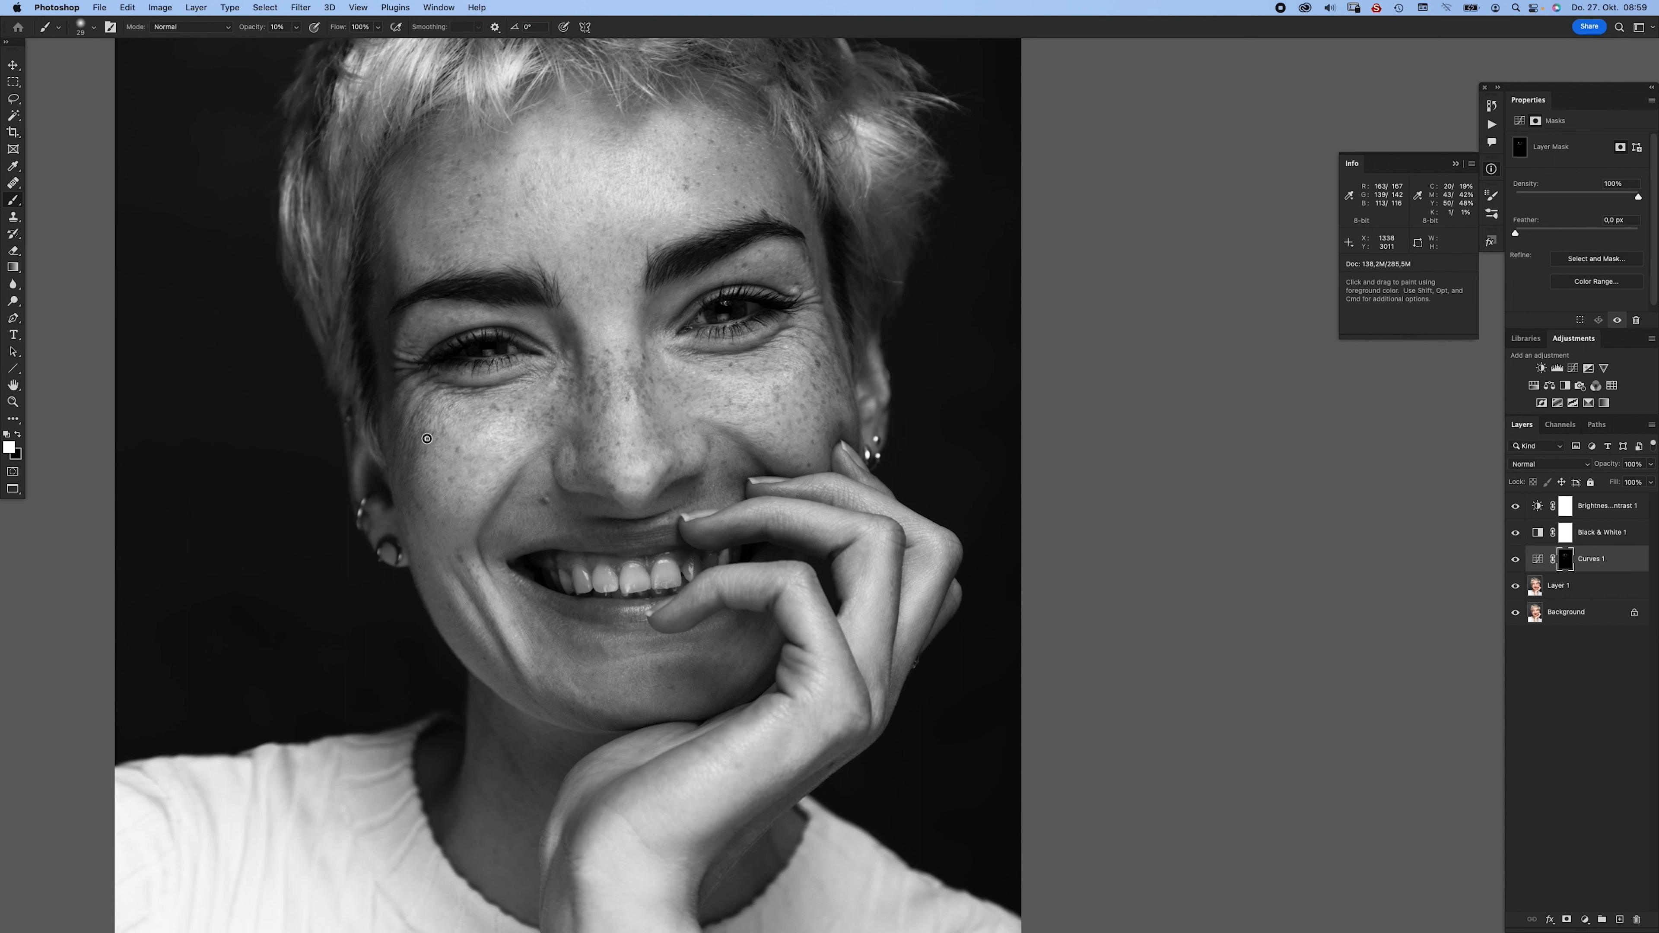
- Lighten the darker skin below the eye on the cheek above the hand, adjusting the brush size on the Curves 1 mask
{"action": "left_click_drag", "start_coordinate": [750, 381], "coordinate": [670, 407]}
{"action": "left_click_drag", "start_coordinate": [602, 381], "coordinate": [656, 393]}
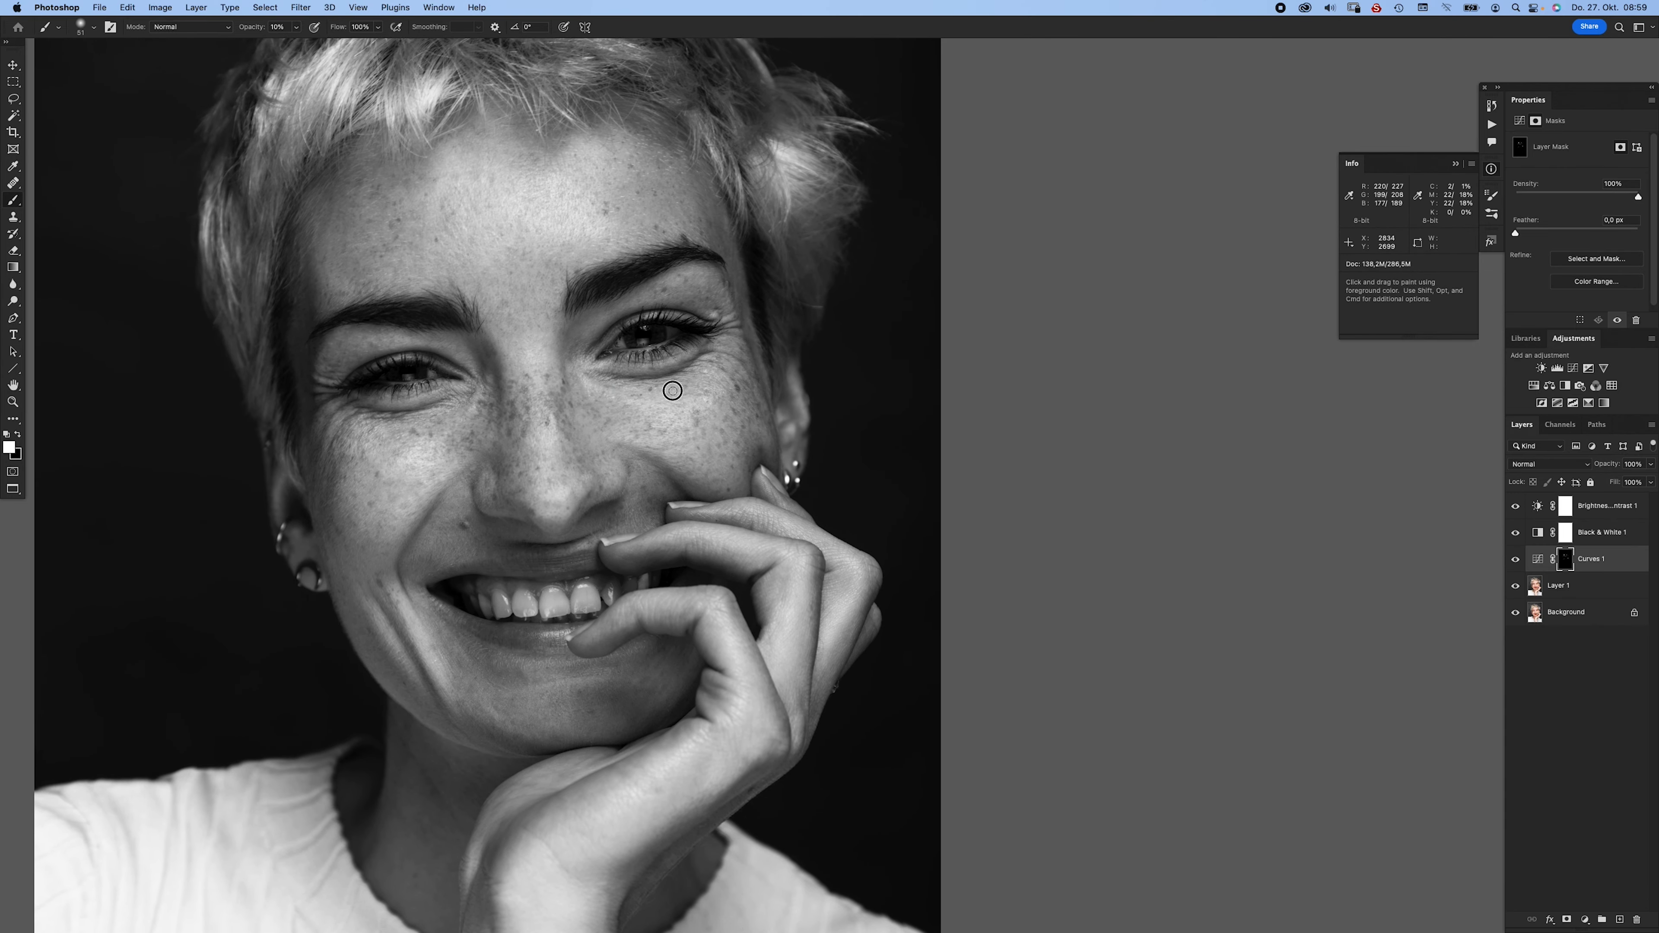
{"action": "left_click_drag", "start_coordinate": [626, 389], "coordinate": [614, 388]}
{"action": "key", "text": "bracketright"}
{"action": "key", "text": "bracketright"}
{"action": "key", "text": "bracketright"}
{"action": "key", "text": "bracketleft"}
- Lighten the darker skin on the cheek away from the hand, painting the Curves 1 mask and adjusting the brush size
{"action": "mouse_move", "coordinate": [465, 494]}
{"action": "left_mouse_down"}
{"action": "mouse_move", "coordinate": [494, 477]}
{"action": "mouse_move", "coordinate": [415, 436]}
{"action": "left_mouse_up"}
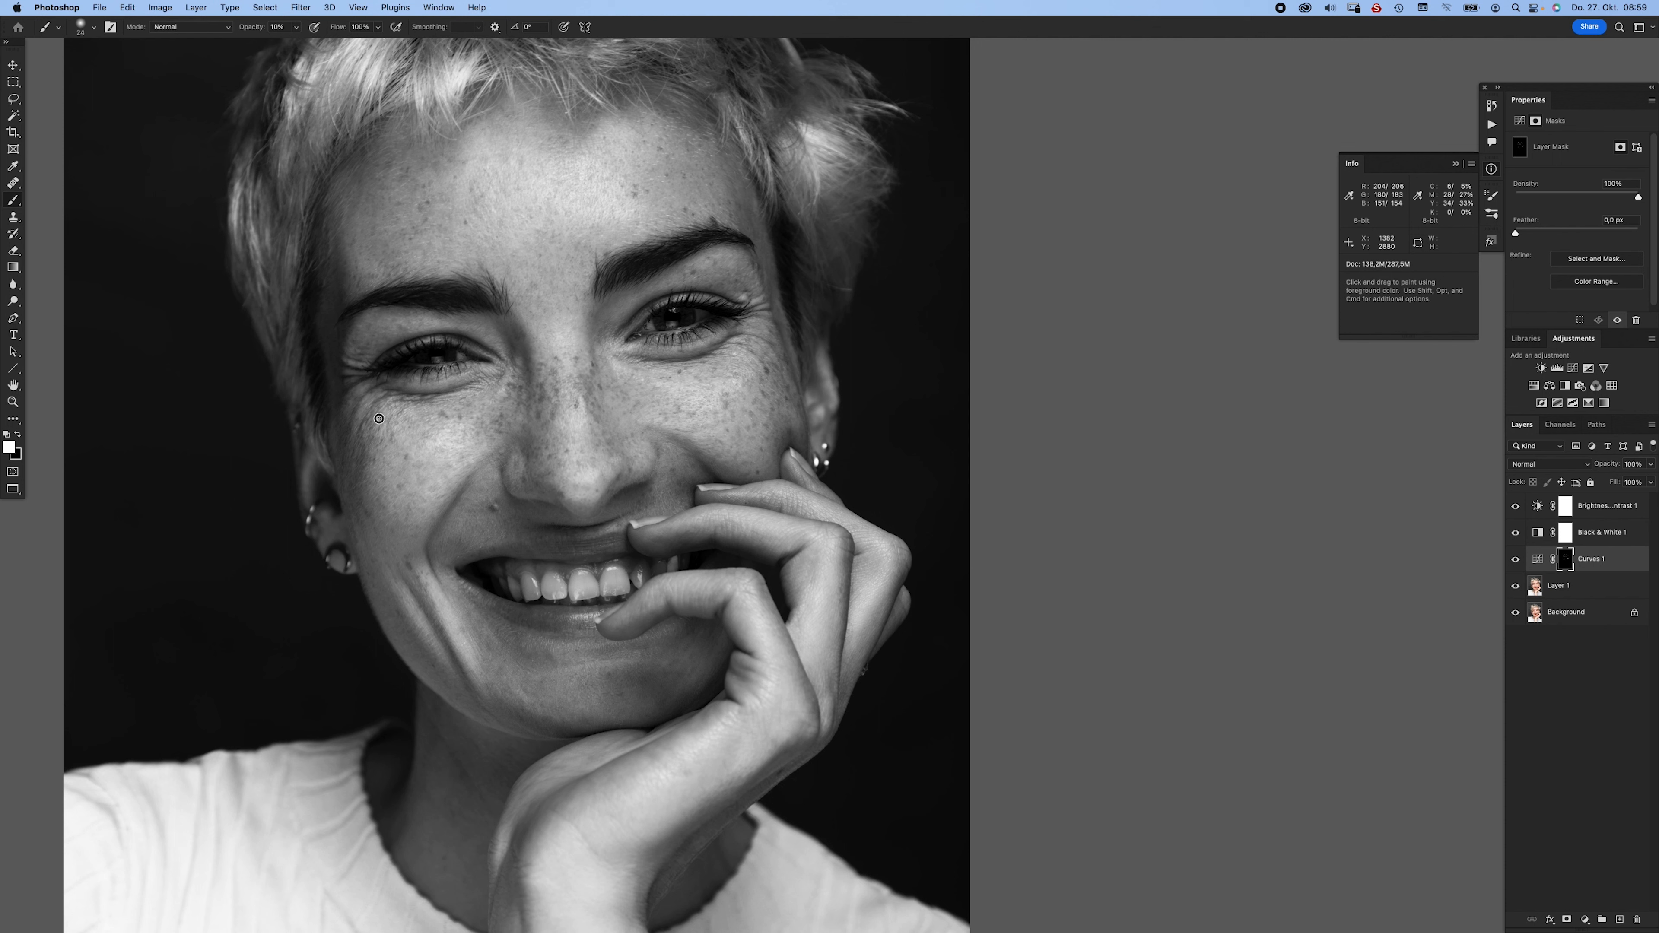
{"action": "key", "text": "bracketright"}
{"action": "key", "text": "bracketright"}
{"action": "scroll", "coordinate": [596, 413], "scroll_direction": "down", "scroll_amount": 2}
{"action": "scroll", "coordinate": [596, 413], "scroll_direction": "left", "scroll_amount": 2}
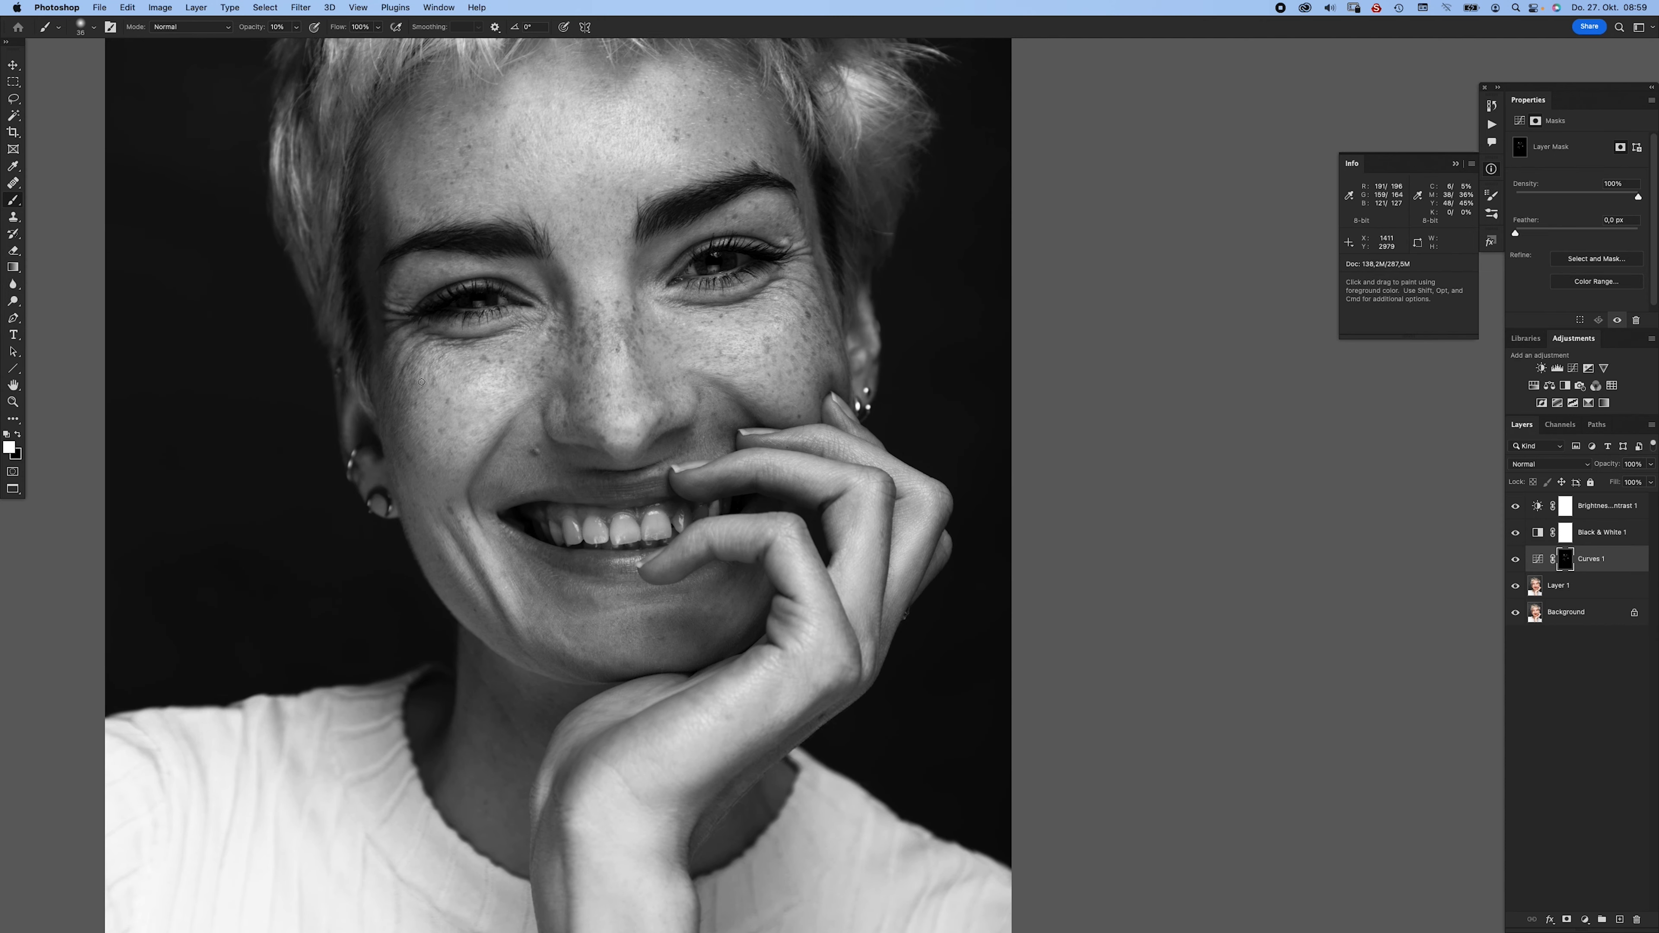
{"action": "scroll", "coordinate": [452, 398], "scroll_direction": "up", "scroll_amount": 5}
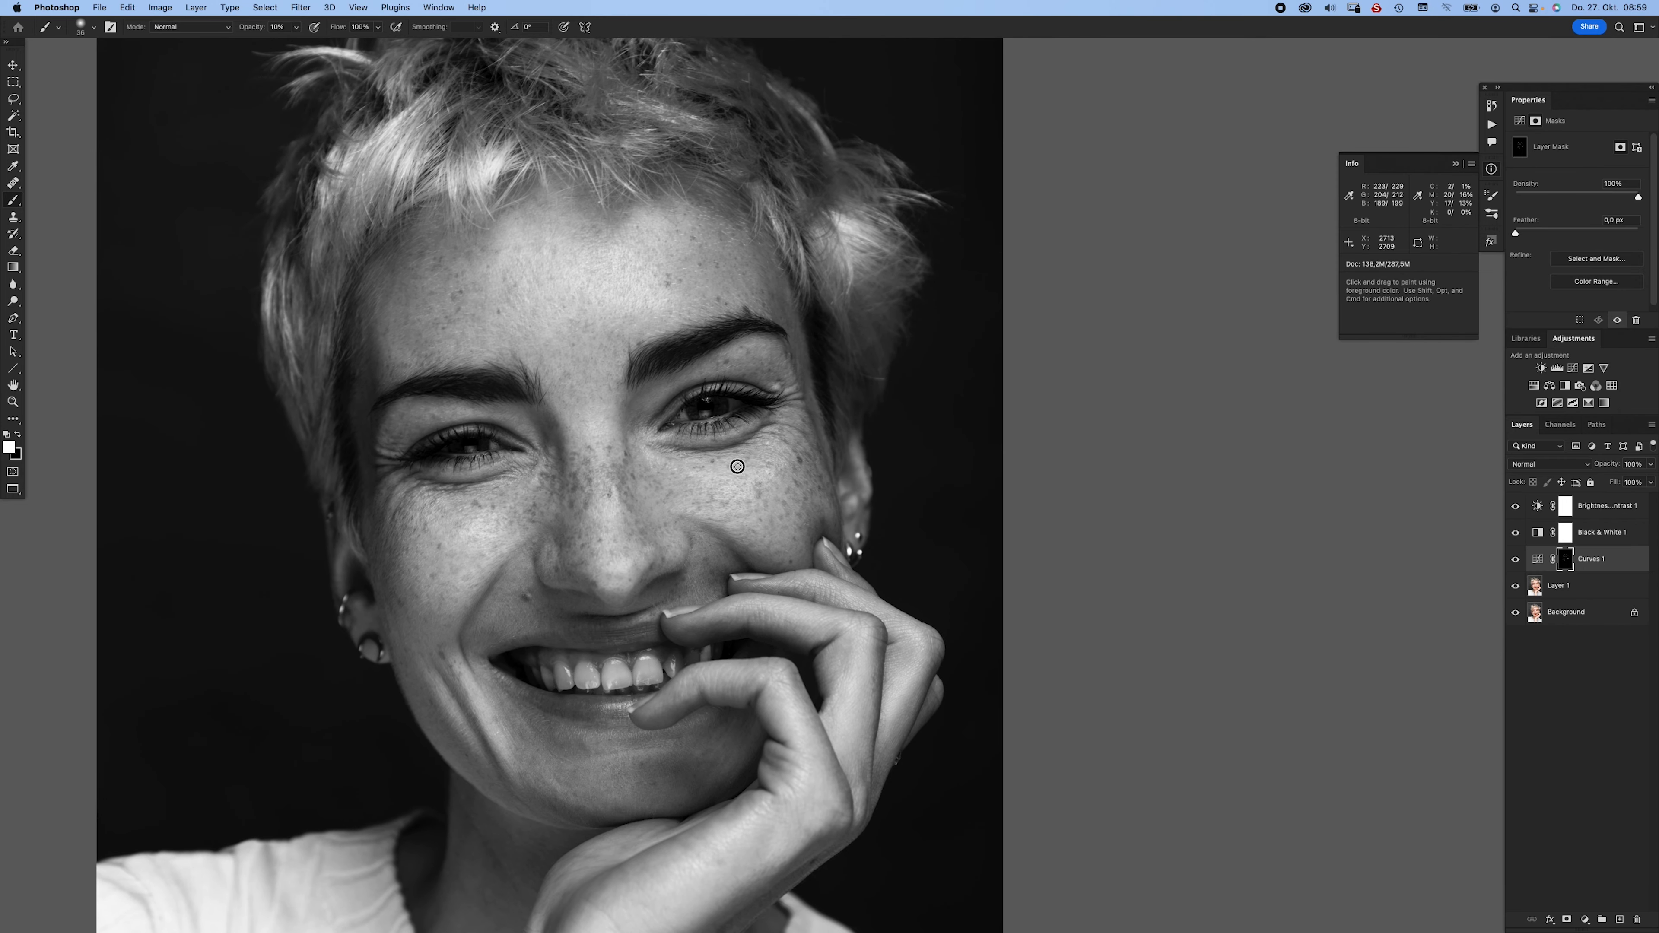
{"action": "scroll", "coordinate": [554, 457], "scroll_direction": "down", "scroll_amount": 2}
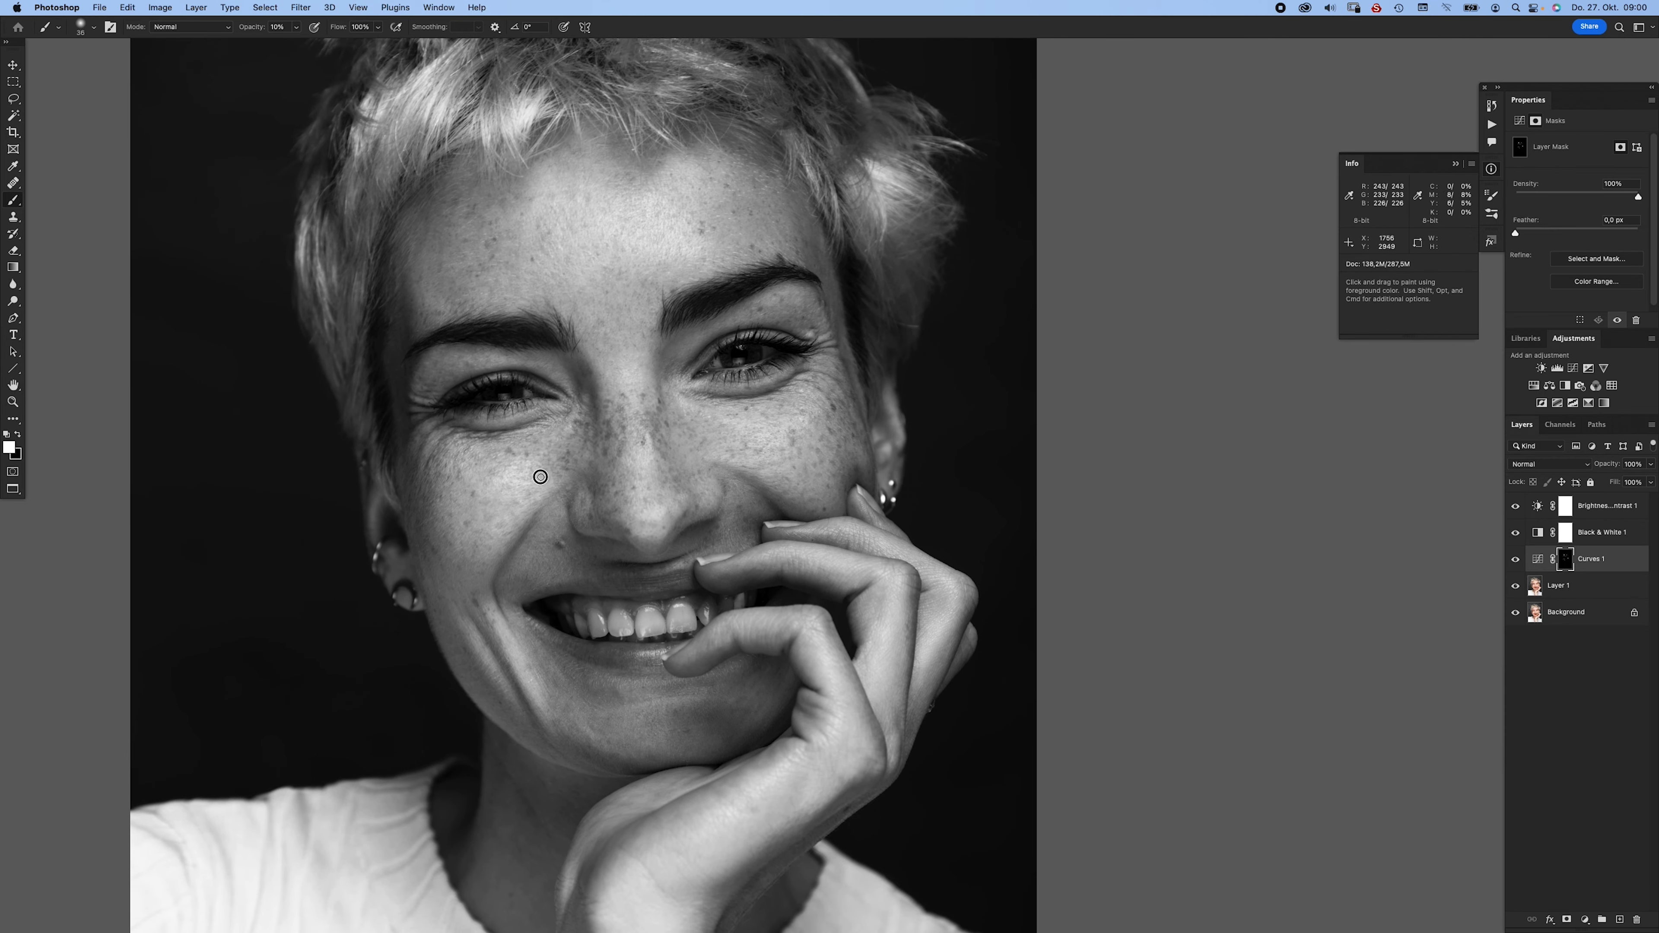
{"action": "scroll", "coordinate": [571, 465], "scroll_direction": "right", "scroll_amount": 3}
{"action": "scroll", "coordinate": [570, 464], "scroll_direction": "down", "scroll_amount": 1}
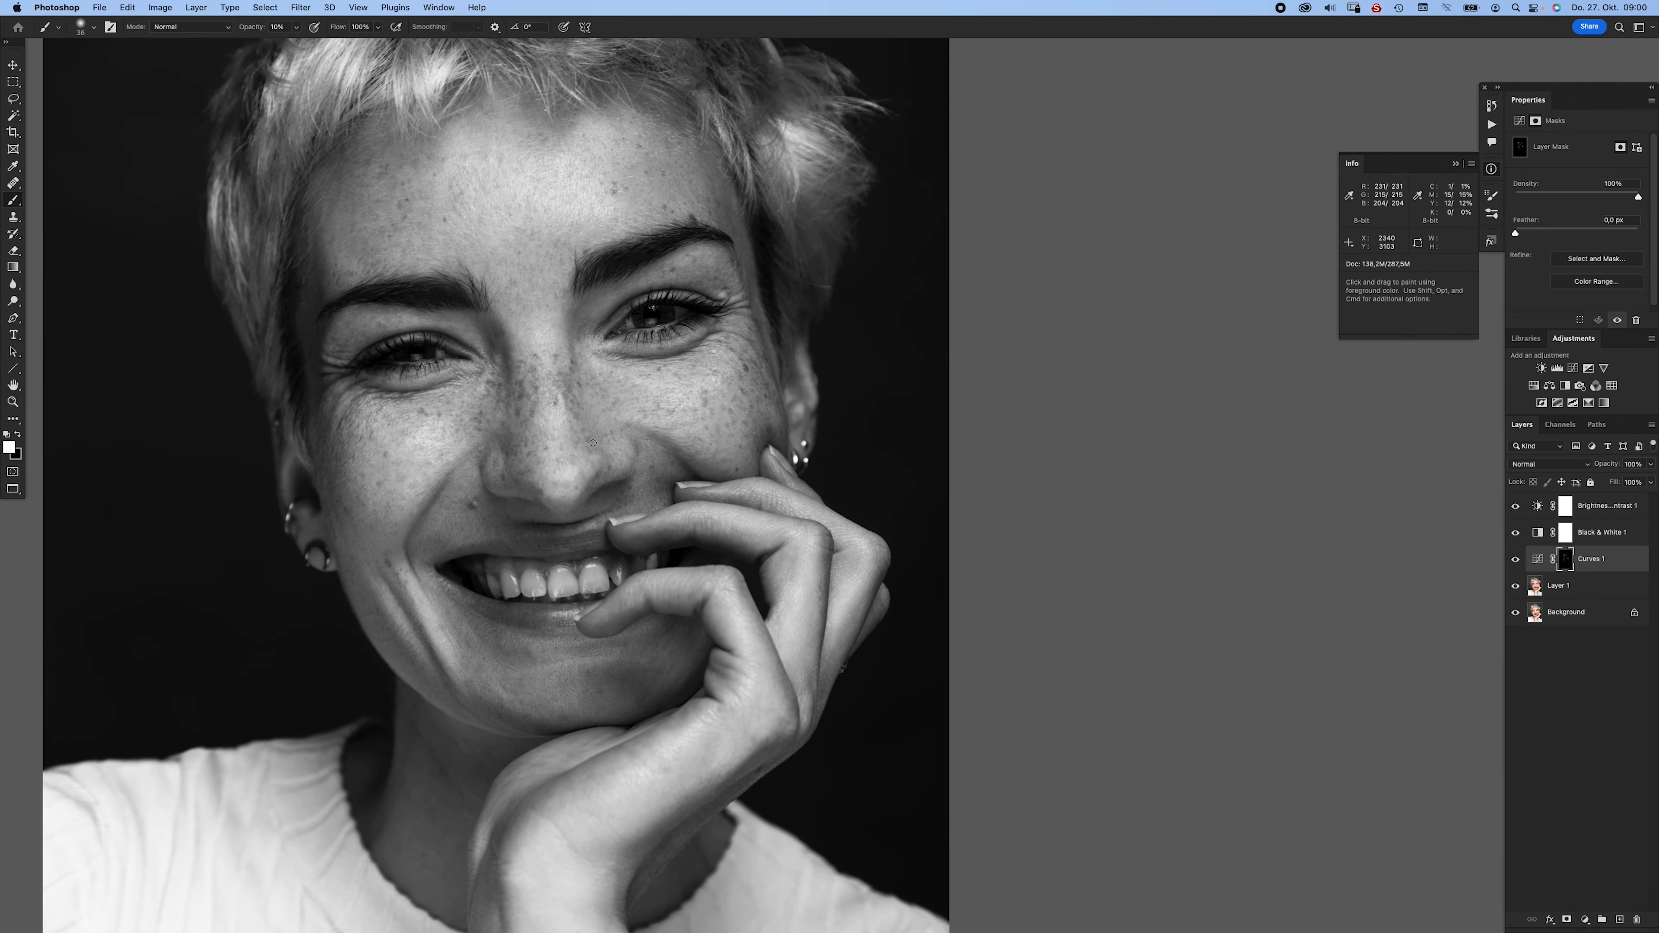
- Lighten the dark skin on the chin just below the uncovered mouth corner on the Curves 1 mask
{"action": "scroll", "coordinate": [470, 588], "scroll_direction": "down", "scroll_amount": 2}
{"action": "left_click_drag", "start_coordinate": [470, 588], "coordinate": [483, 584]}
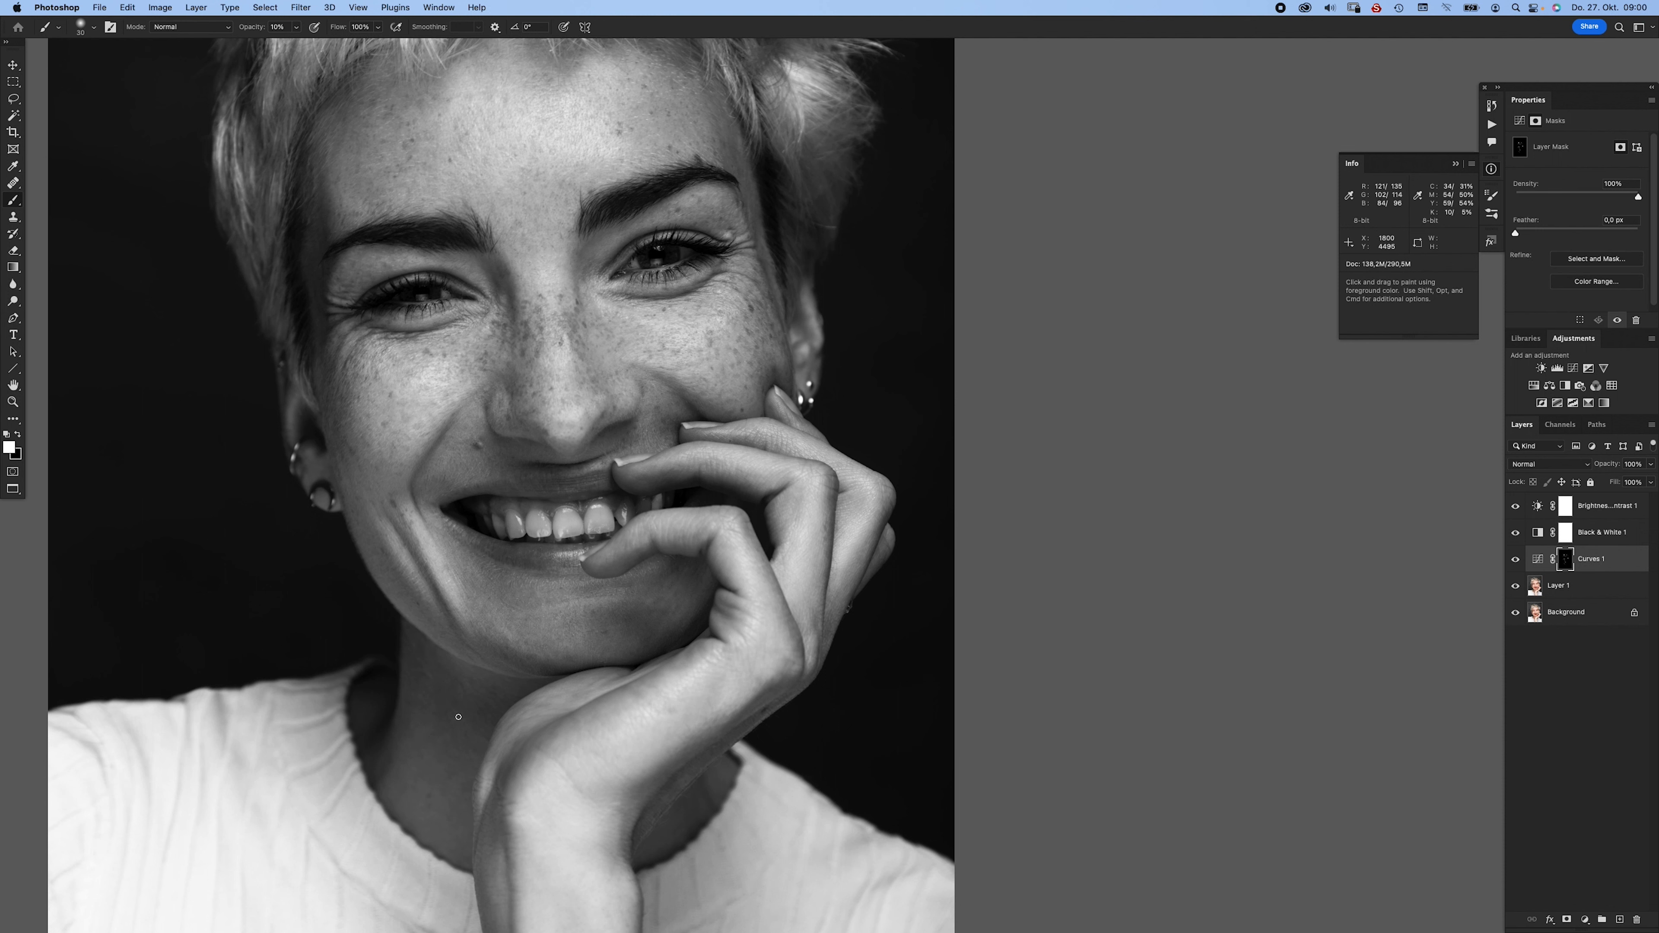
{"action": "scroll", "coordinate": [463, 794], "scroll_direction": "right", "scroll_amount": 2}
{"action": "scroll", "coordinate": [462, 794], "scroll_direction": "down", "scroll_amount": 2}
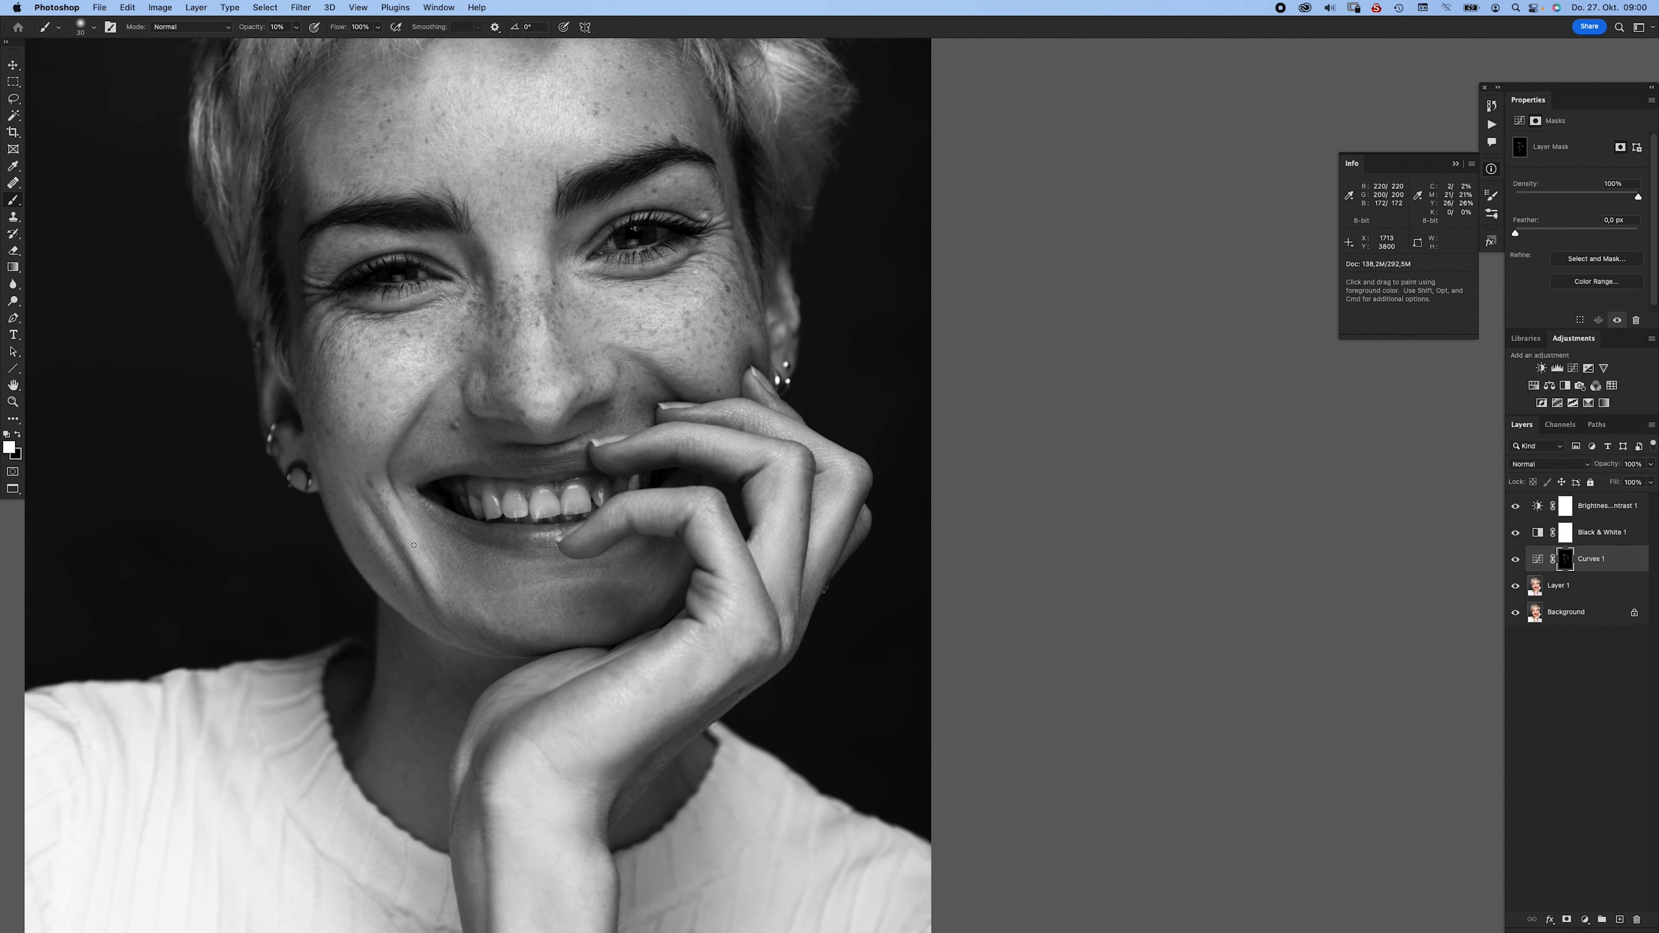
{"action": "scroll", "coordinate": [399, 446], "scroll_direction": "up", "scroll_amount": 5}
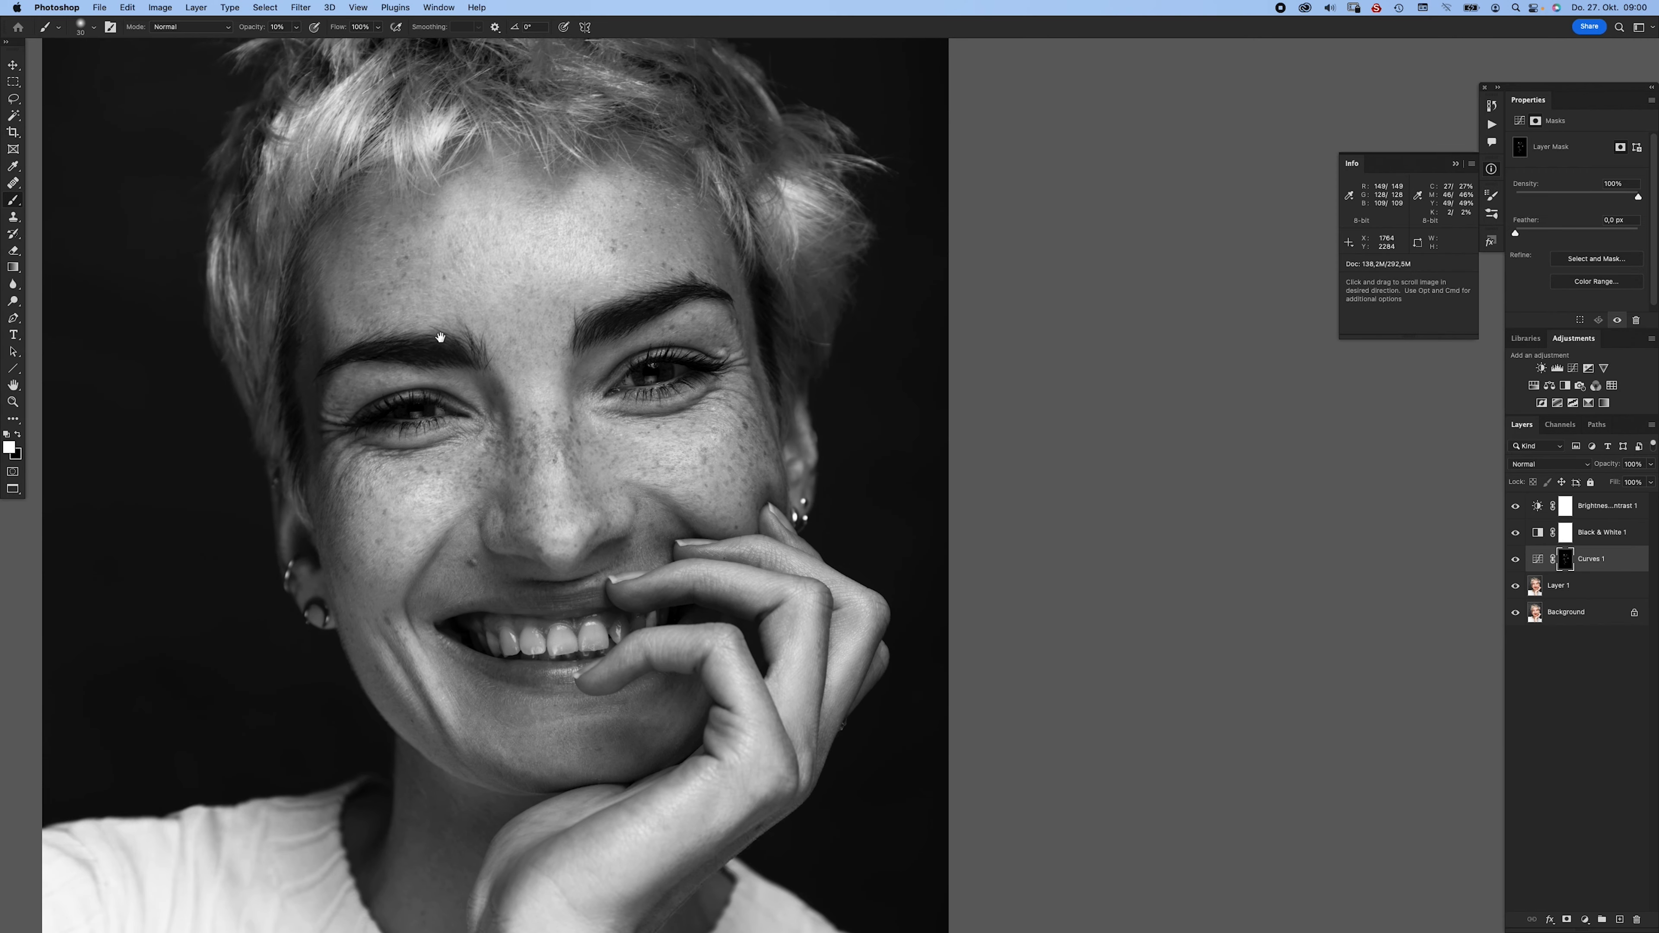
- Brush white on the Curves 1 mask over the dark areas of the upper forehead just below the hairline
{"action": "scroll", "coordinate": [345, 537], "scroll_direction": "up", "scroll_amount": 4}
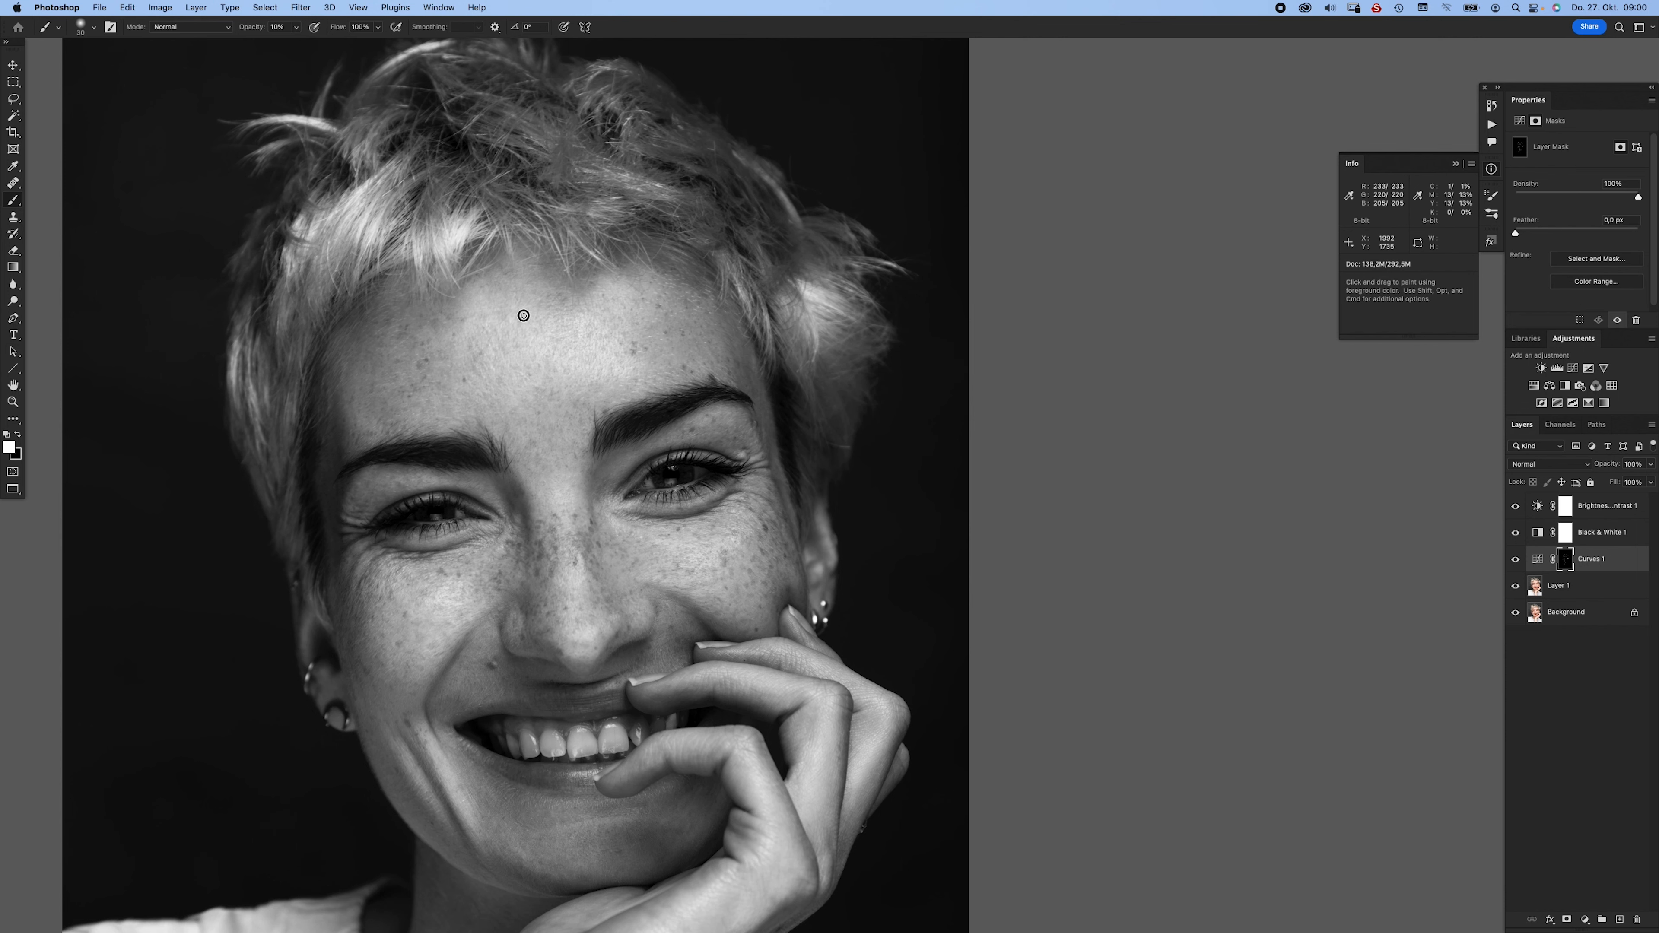
{"action": "scroll", "coordinate": [633, 319], "scroll_direction": "right", "scroll_amount": 2}
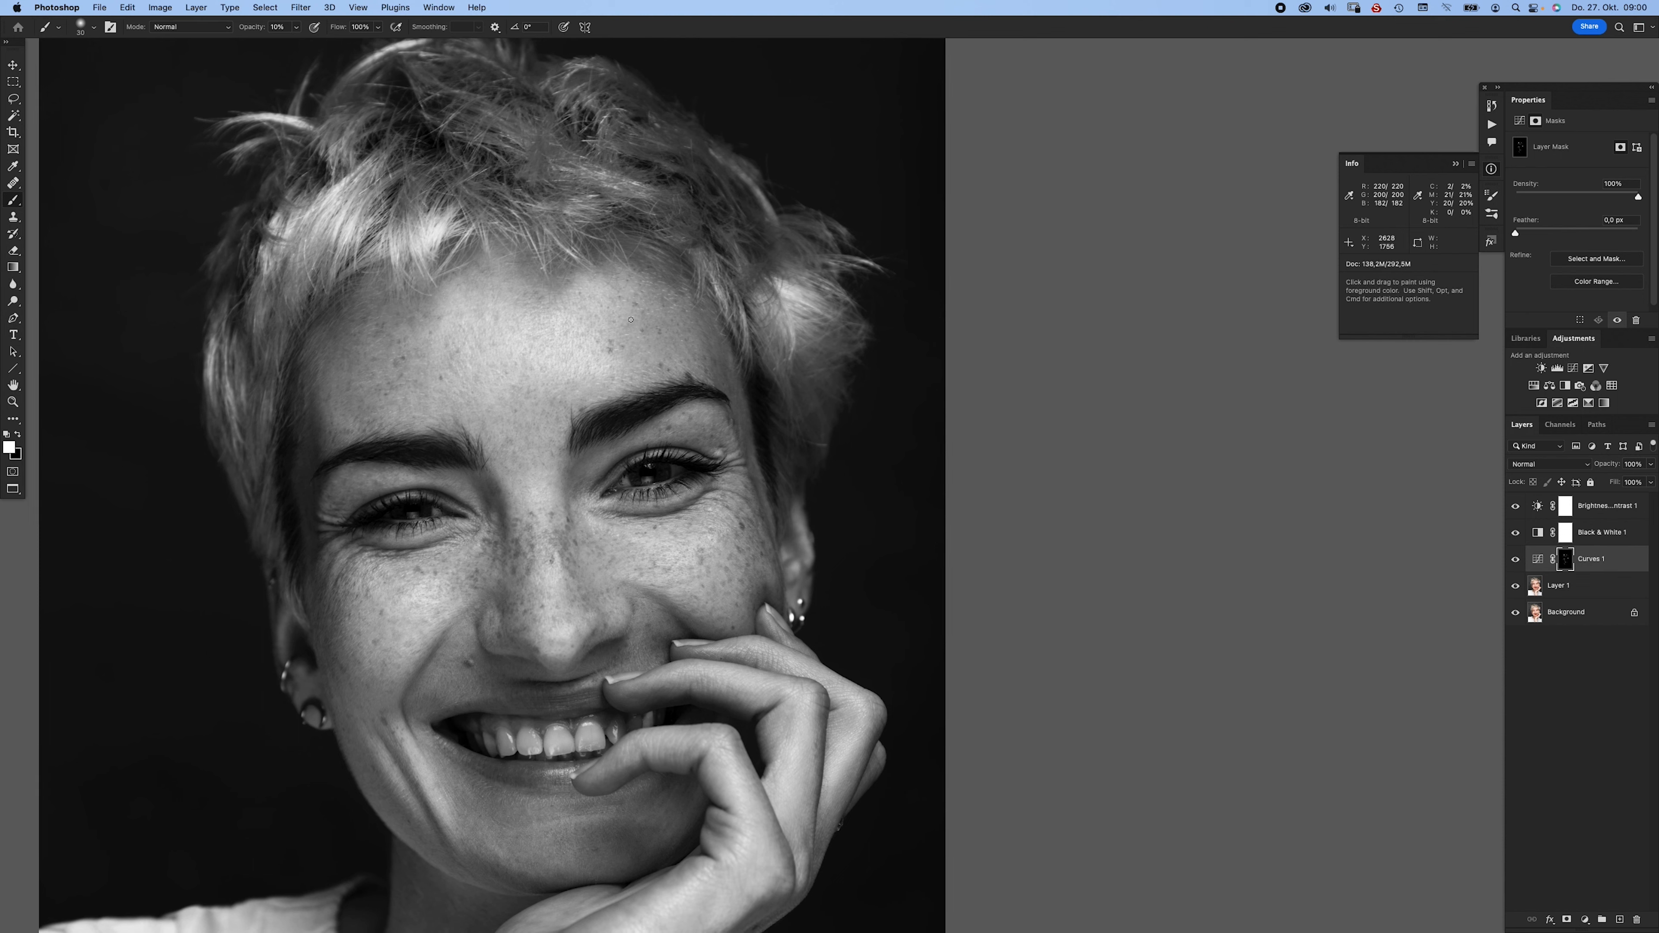
{"action": "left_click_drag", "start_coordinate": [525, 288], "coordinate": [530, 288]}
{"action": "mouse_move", "coordinate": [531, 278]}
{"action": "left_mouse_down"}
{"action": "mouse_move", "coordinate": [561, 279]}
{"action": "mouse_move", "coordinate": [531, 302]}
{"action": "mouse_move", "coordinate": [570, 275]}
{"action": "mouse_move", "coordinate": [556, 284]}
{"action": "left_mouse_up"}
{"action": "scroll", "coordinate": [457, 366], "scroll_direction": "down", "scroll_amount": 3}
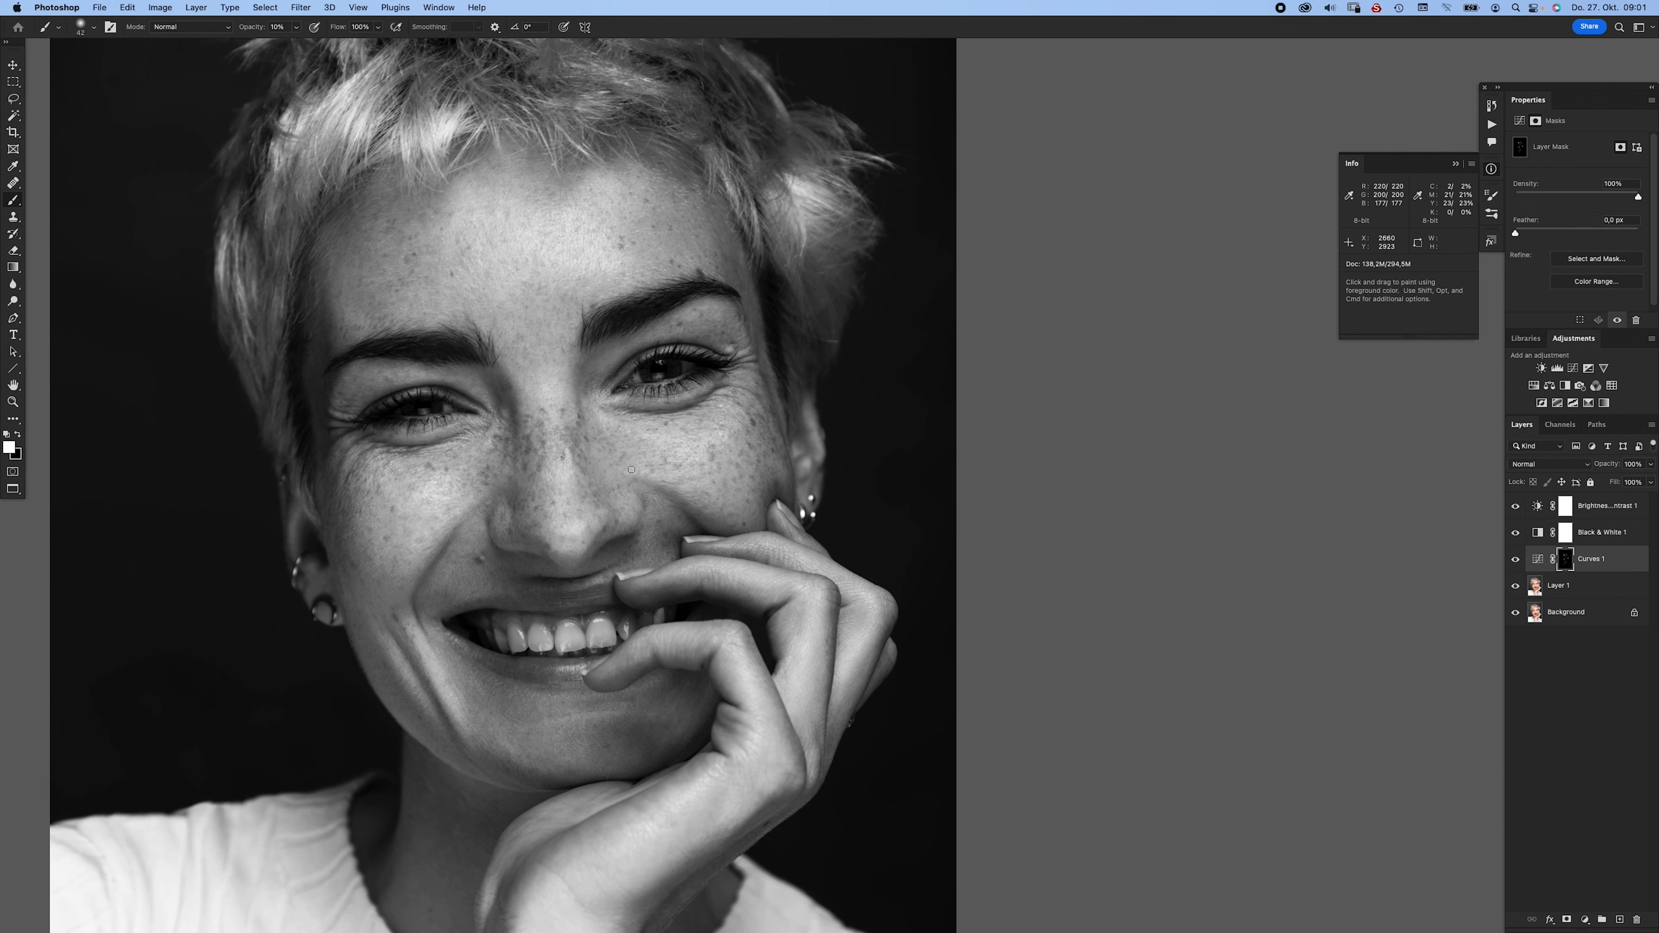
{"action": "scroll", "coordinate": [631, 470], "scroll_direction": "down", "scroll_amount": 3}
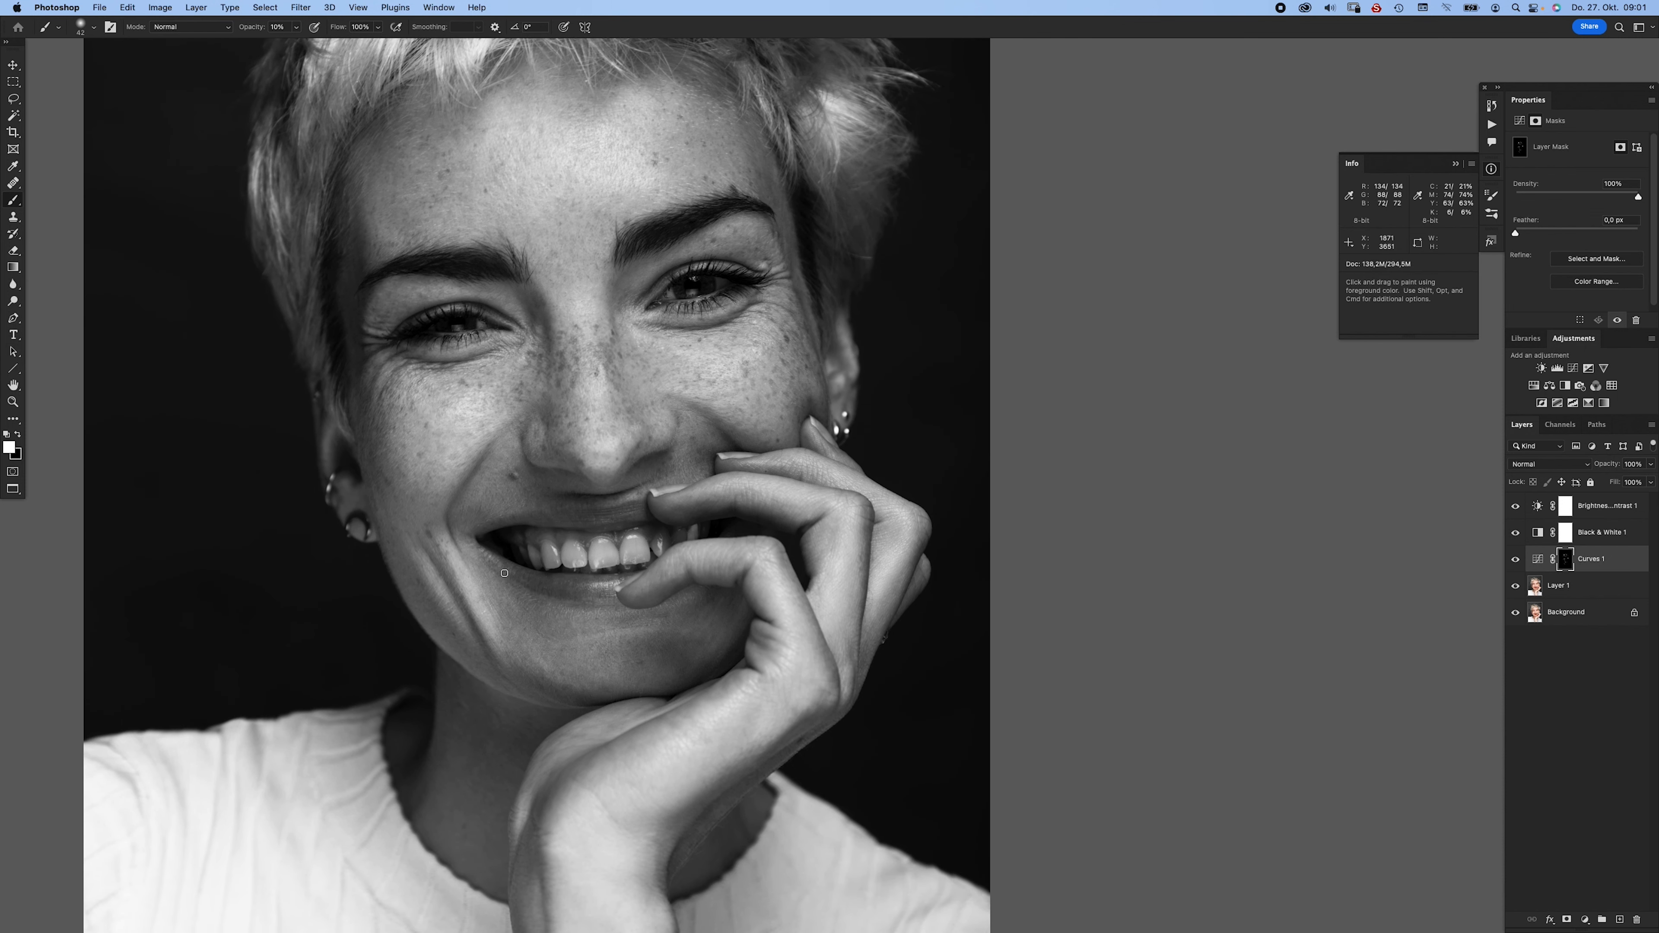
{"action": "key", "text": "bracketleft"}
- Compare the face with the Curves 1 layer hidden and shown, and inspect the chin, neck and hand for remaining dark patches
{"action": "left_click", "coordinate": [1516, 559]}
{"action": "left_click", "coordinate": [1515, 559]}
{"action": "left_click", "coordinate": [1516, 559]}
{"action": "left_click", "coordinate": [1516, 559]}
{"action": "key", "text": "space"}
{"action": "left_click_drag", "start_coordinate": [1125, 615], "coordinate": [1130, 584]}
{"action": "scroll", "coordinate": [1130, 584], "scroll_direction": "down", "scroll_amount": 2}
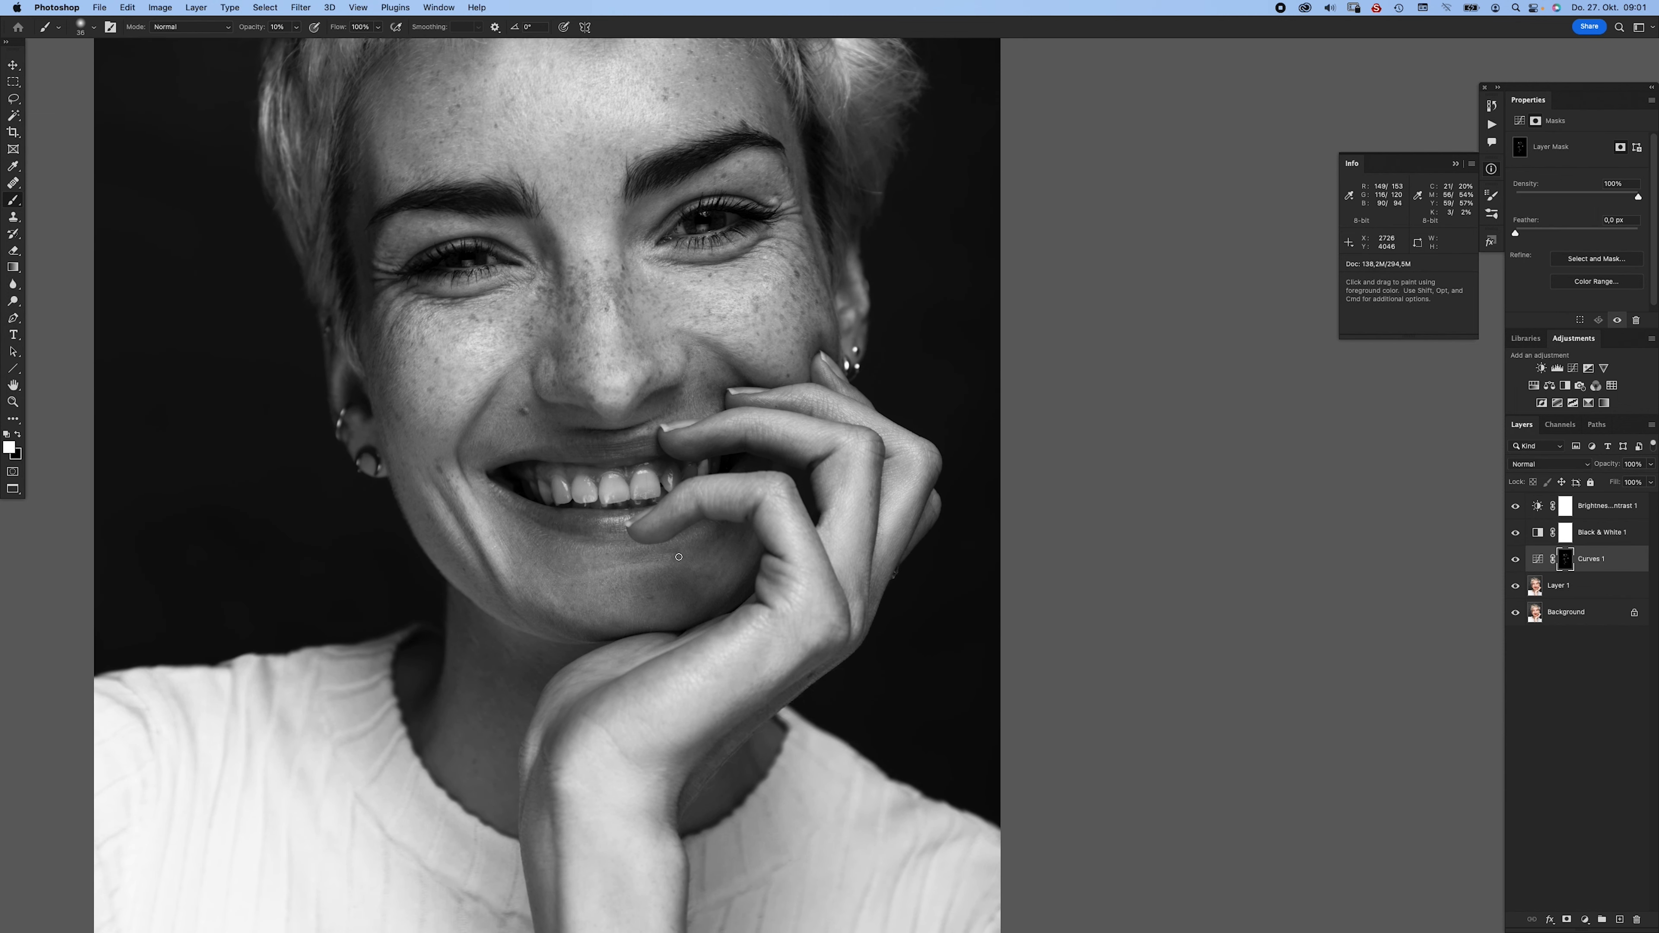
{"action": "scroll", "coordinate": [877, 484], "scroll_direction": "down", "scroll_amount": 3}
{"action": "scroll", "coordinate": [882, 480], "scroll_direction": "down", "scroll_amount": 5}
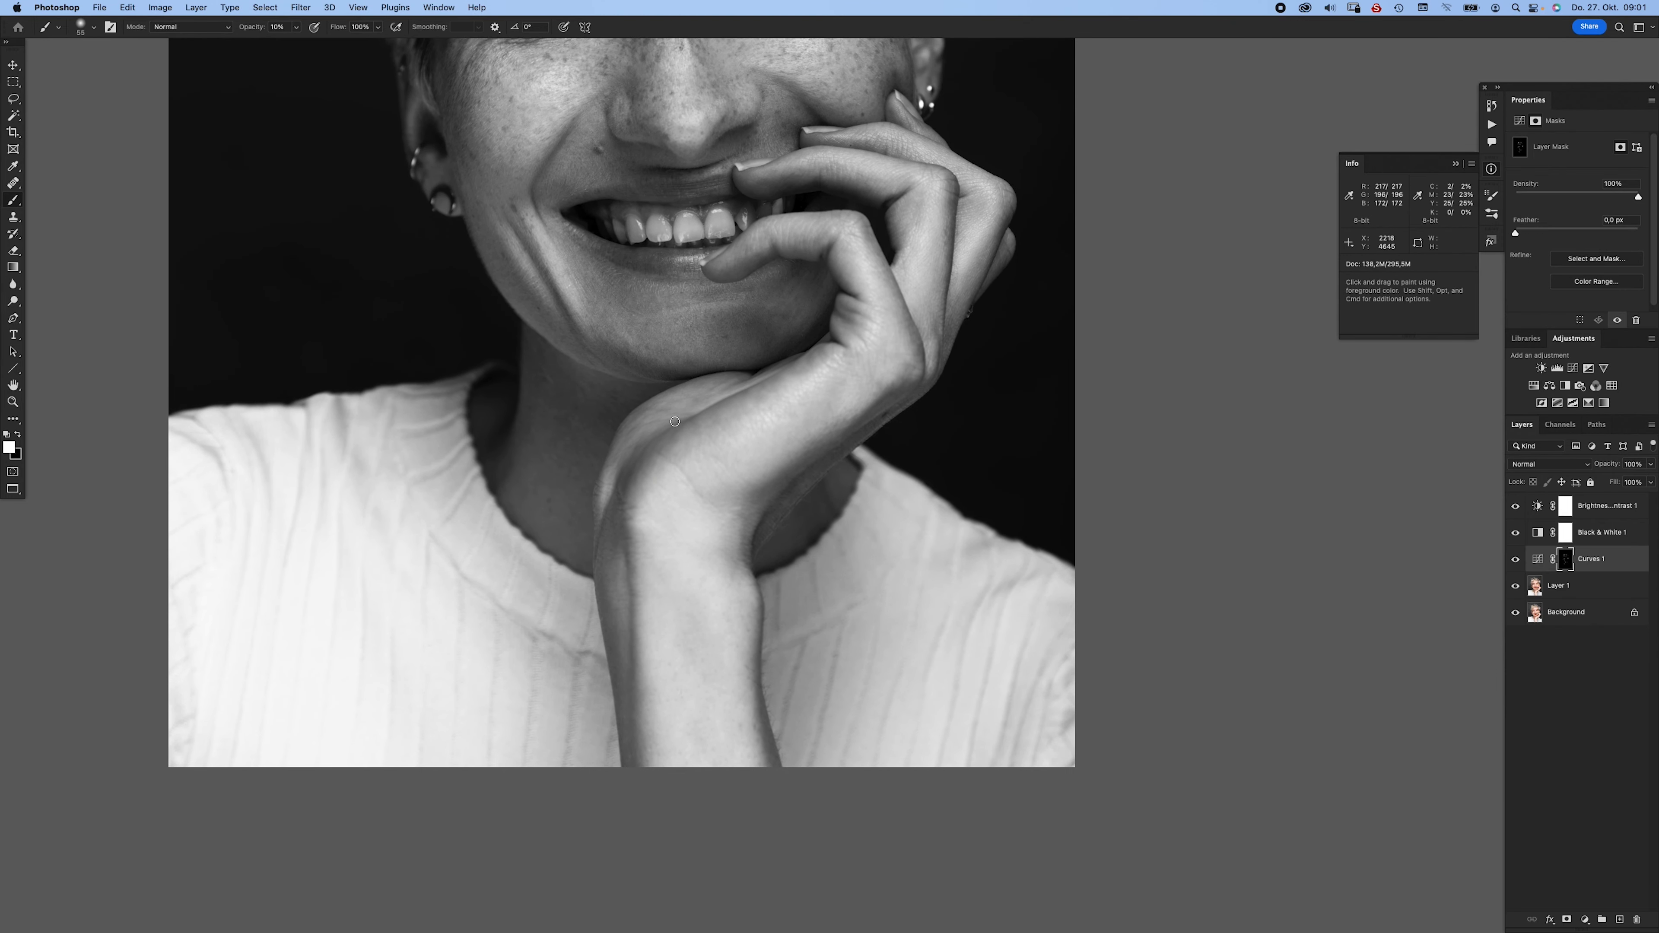
- Compare the whole portrait with the Curves 1 layer hidden and shown
{"action": "scroll", "coordinate": [475, 519], "scroll_direction": "up", "scroll_amount": 10}
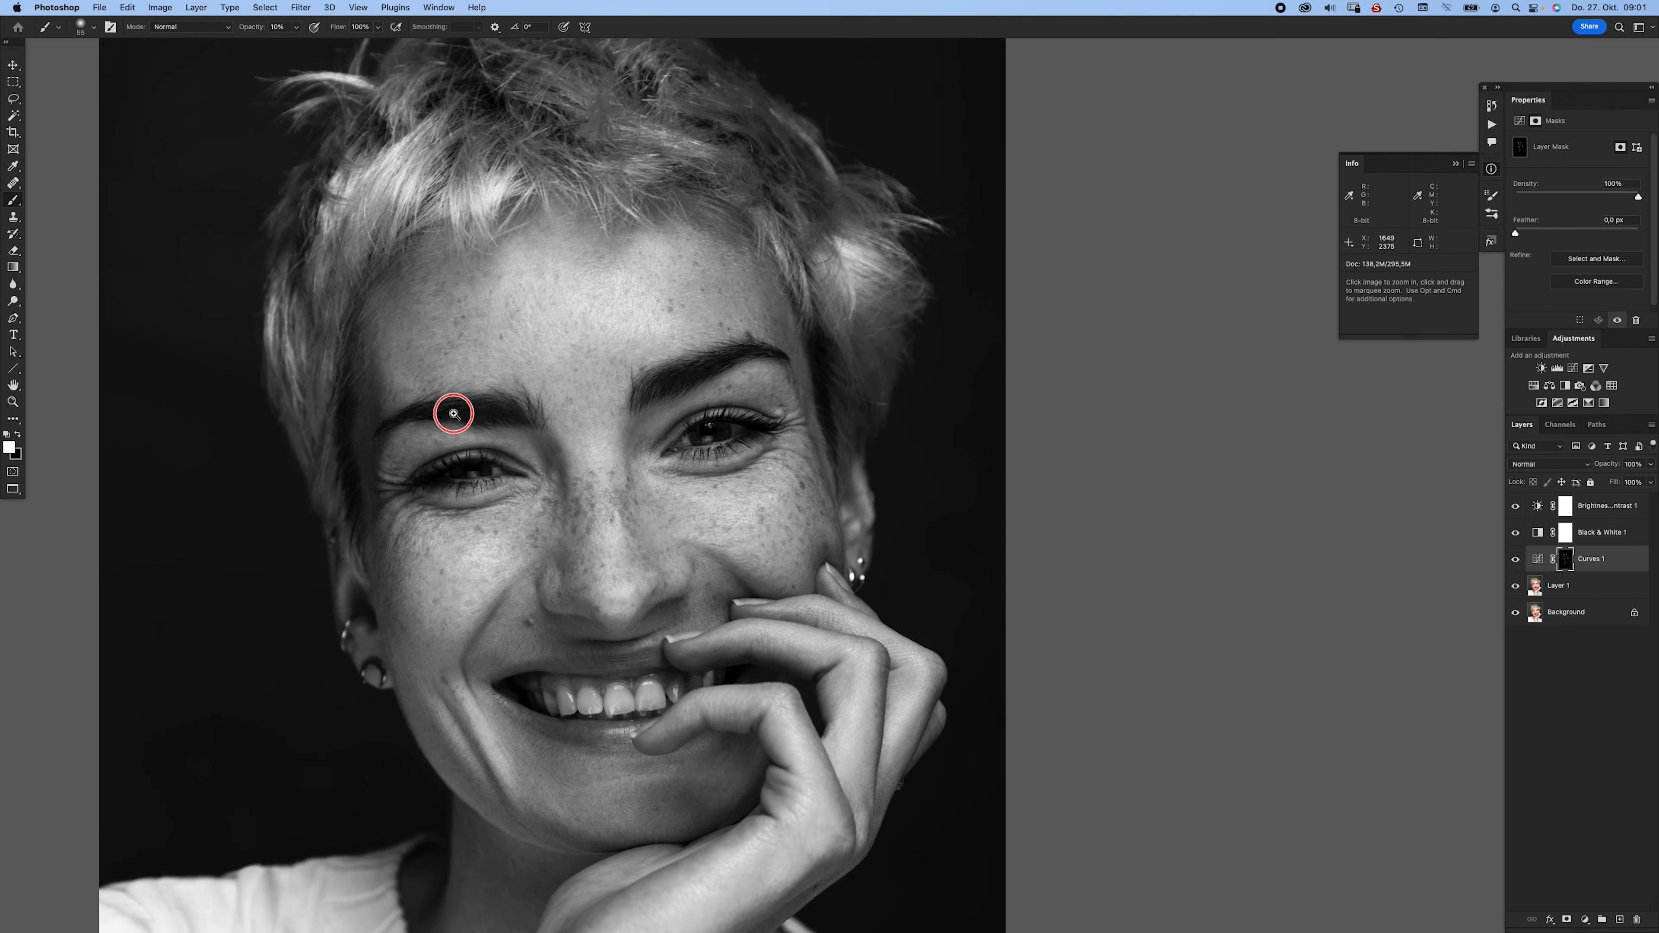
{"action": "left_click", "coordinate": [466, 417], "text": "alt"}
{"action": "left_click", "coordinate": [1516, 561]}
{"action": "left_click", "coordinate": [1515, 558]}
{"action": "left_click", "coordinate": [1515, 559]}
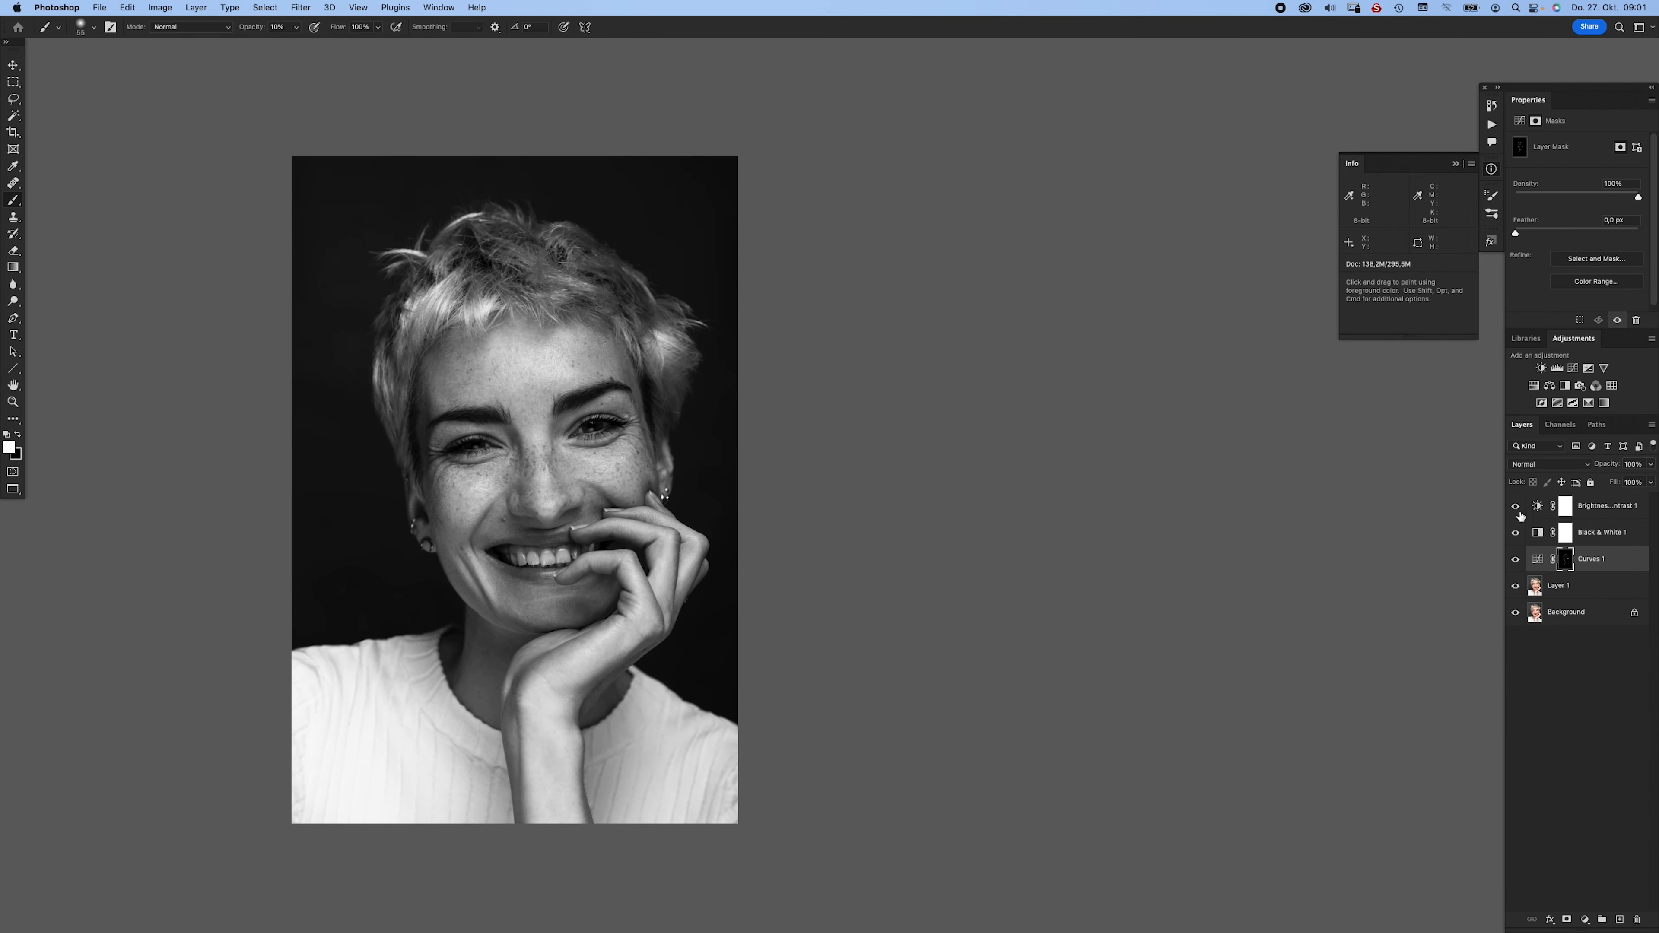
- Hide the Brightness/Contrast 1 and Black & White 1 layers, and toggle Curves 1 off and on to compare the retouching
{"action": "left_click_drag", "start_coordinate": [1516, 509], "coordinate": [1515, 532]}
{"action": "left_click_drag", "start_coordinate": [975, 565], "coordinate": [1015, 548]}
{"action": "left_click", "coordinate": [954, 415], "text": "super"}
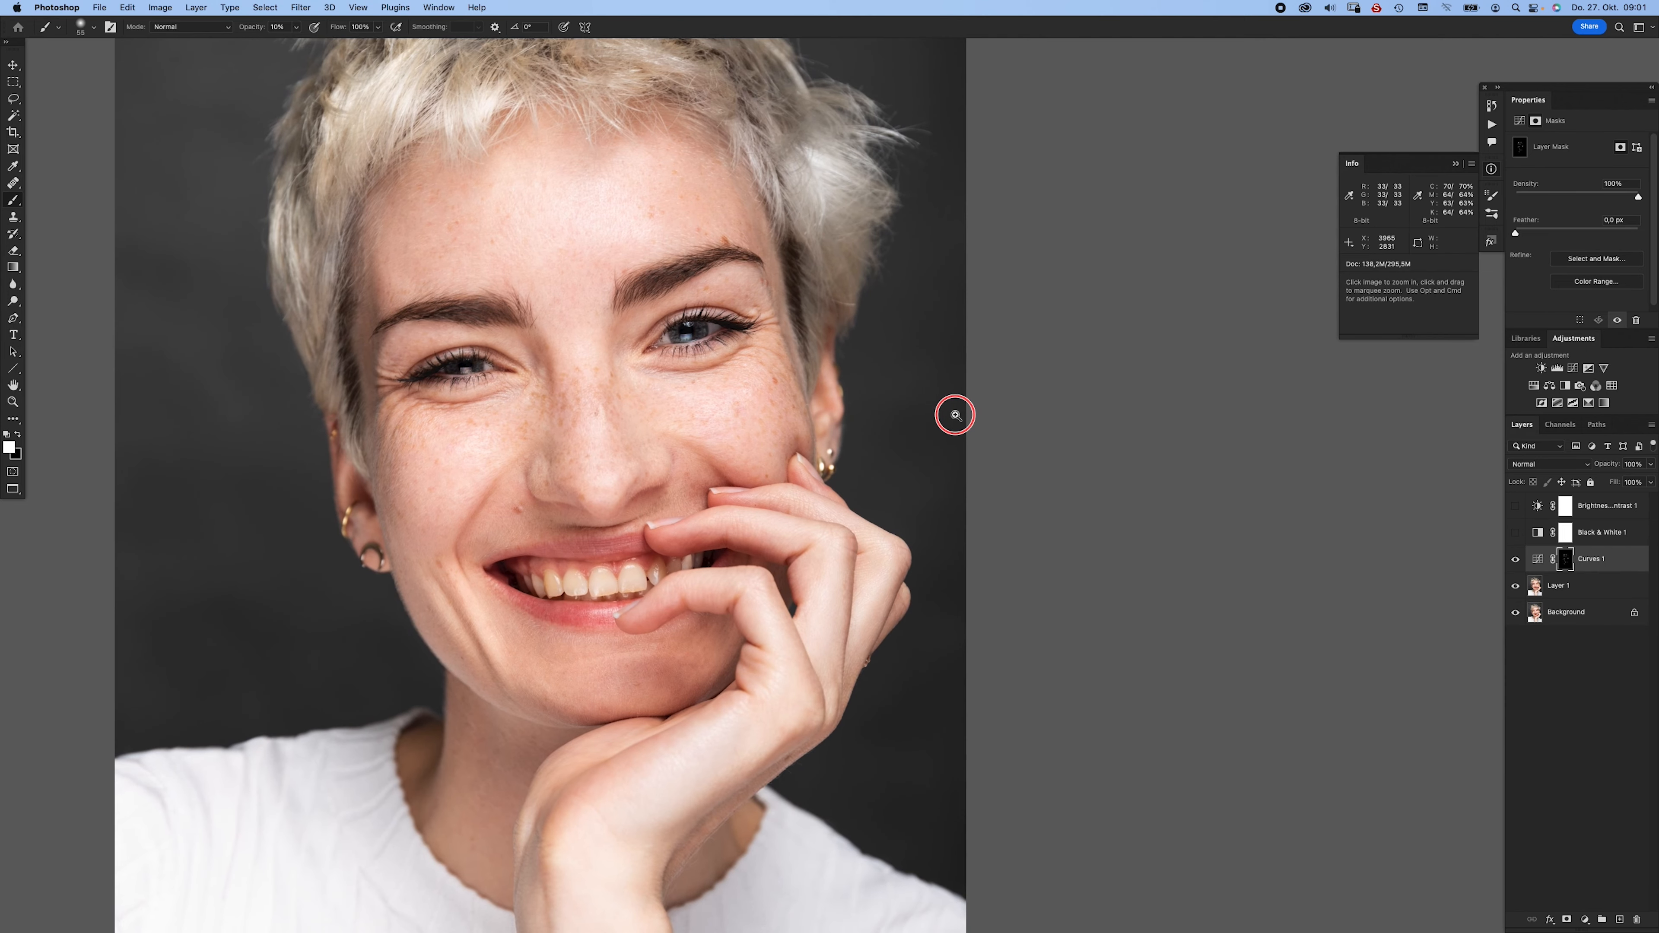
{"action": "left_click_drag", "start_coordinate": [955, 416], "coordinate": [945, 408]}
{"action": "left_click", "coordinate": [1517, 560]}
{"action": "left_click", "coordinate": [1516, 561]}
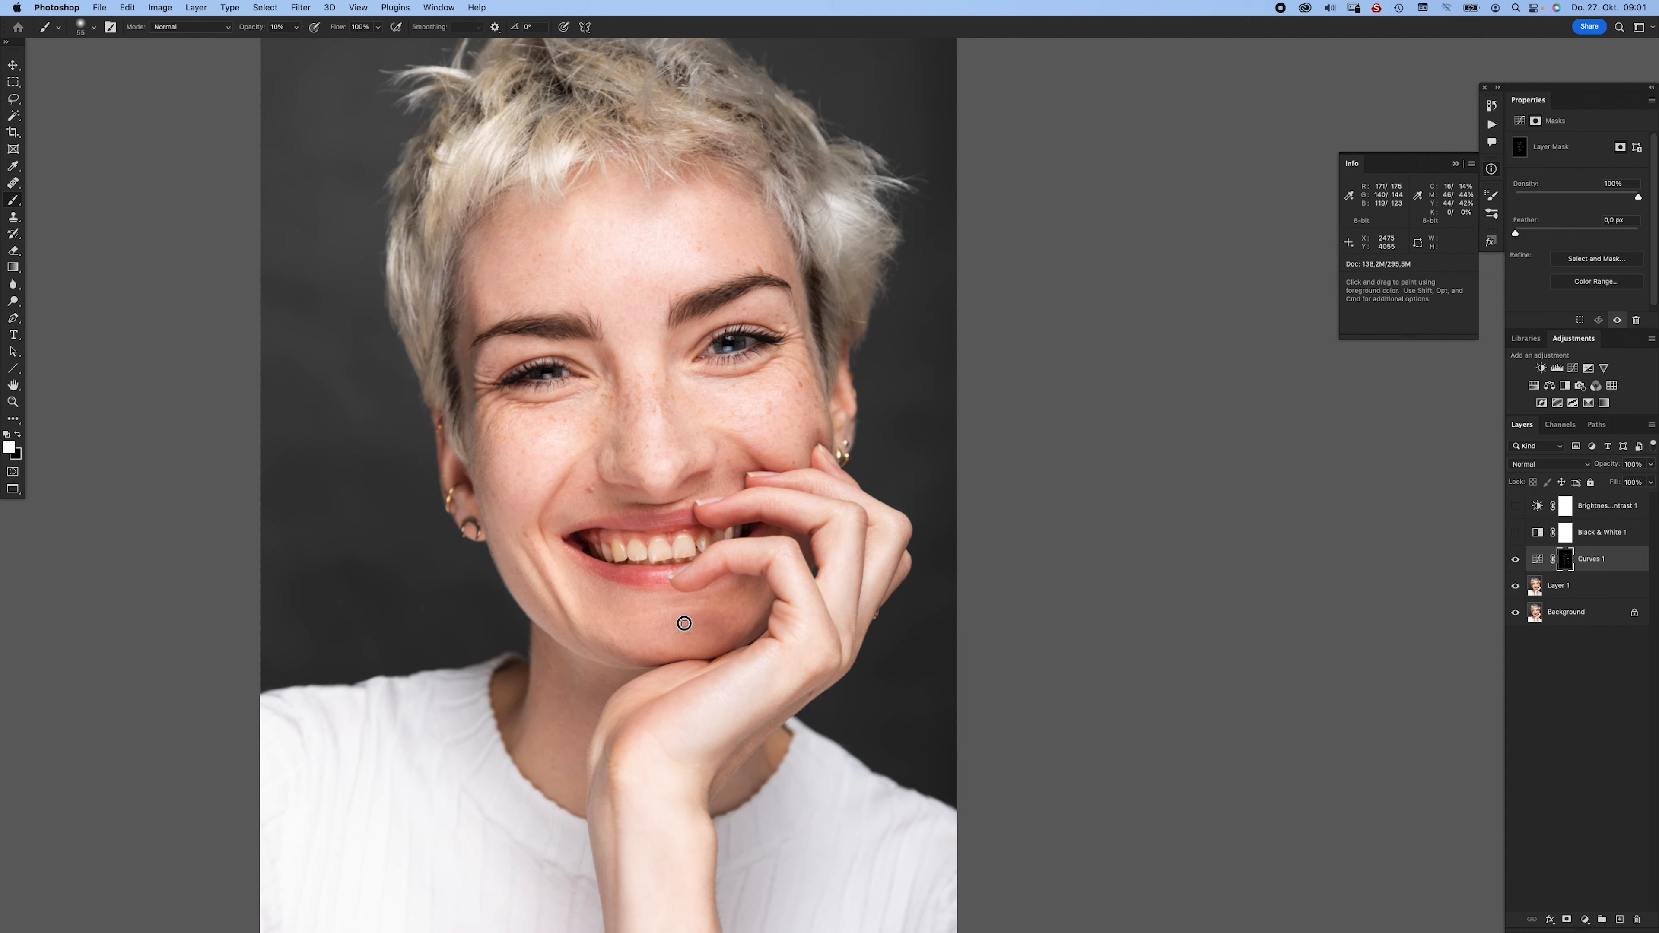
- Resize the brush and dab at 10% opacity on the neck in the Curves 1 layer mask
{"action": "scroll", "coordinate": [576, 607], "scroll_direction": "right", "scroll_amount": 2}
{"action": "scroll", "coordinate": [576, 608], "scroll_direction": "up", "scroll_amount": 1}
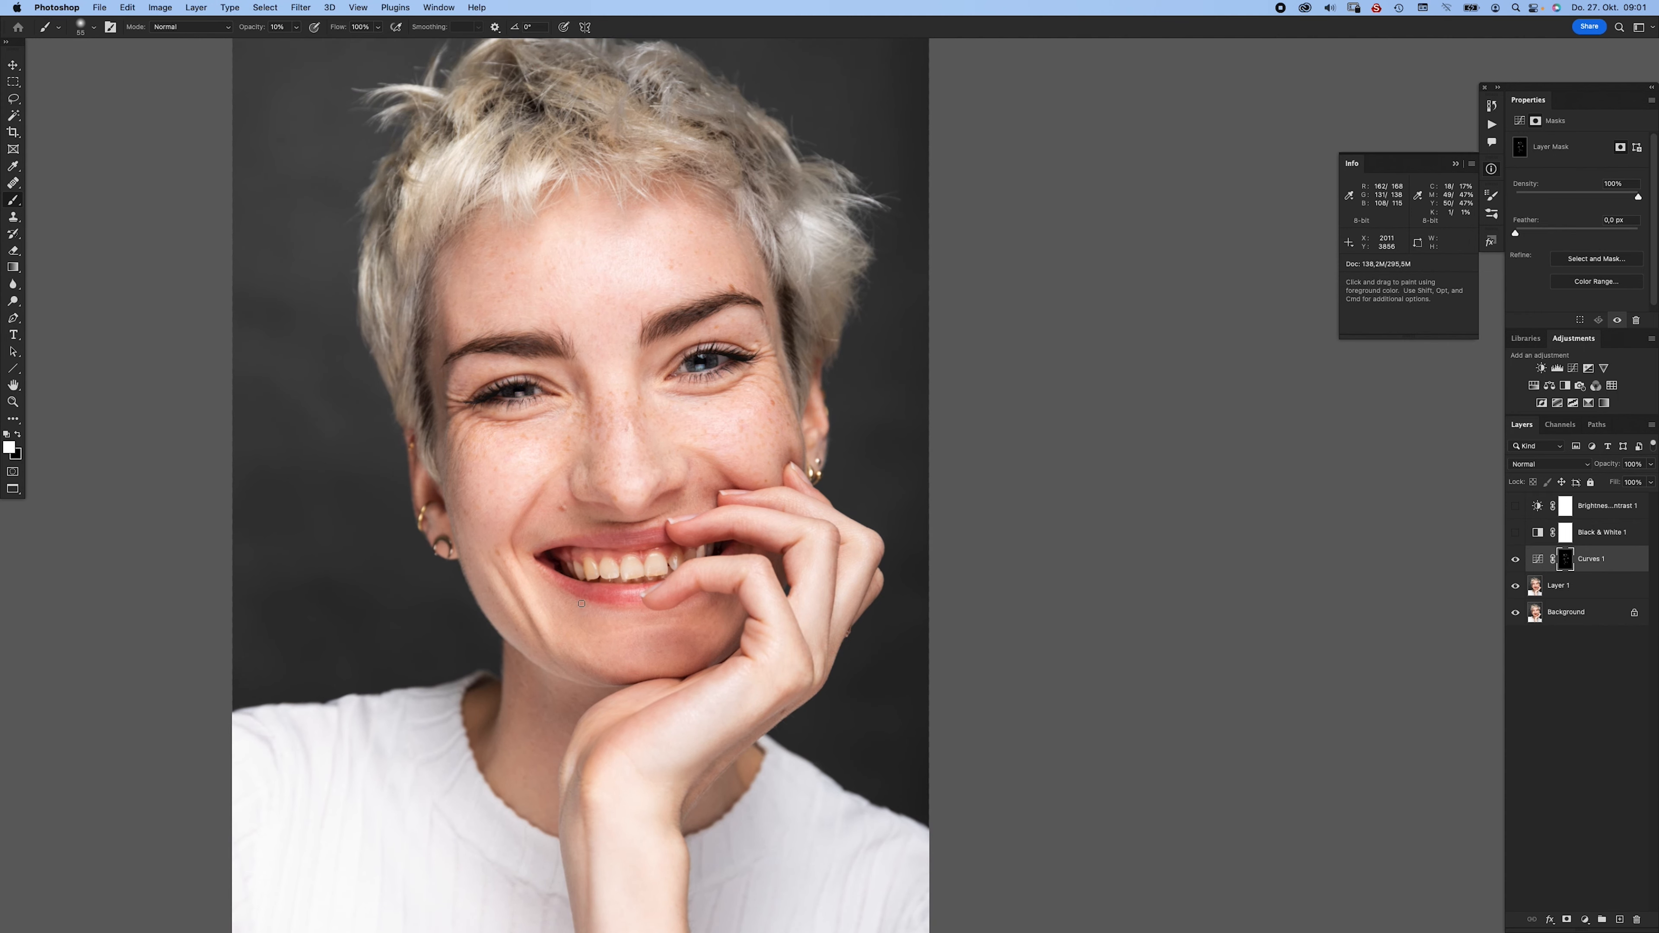
{"action": "scroll", "coordinate": [735, 753], "scroll_direction": "down", "scroll_amount": 2}
{"action": "scroll", "coordinate": [736, 752], "scroll_direction": "right", "scroll_amount": 1}
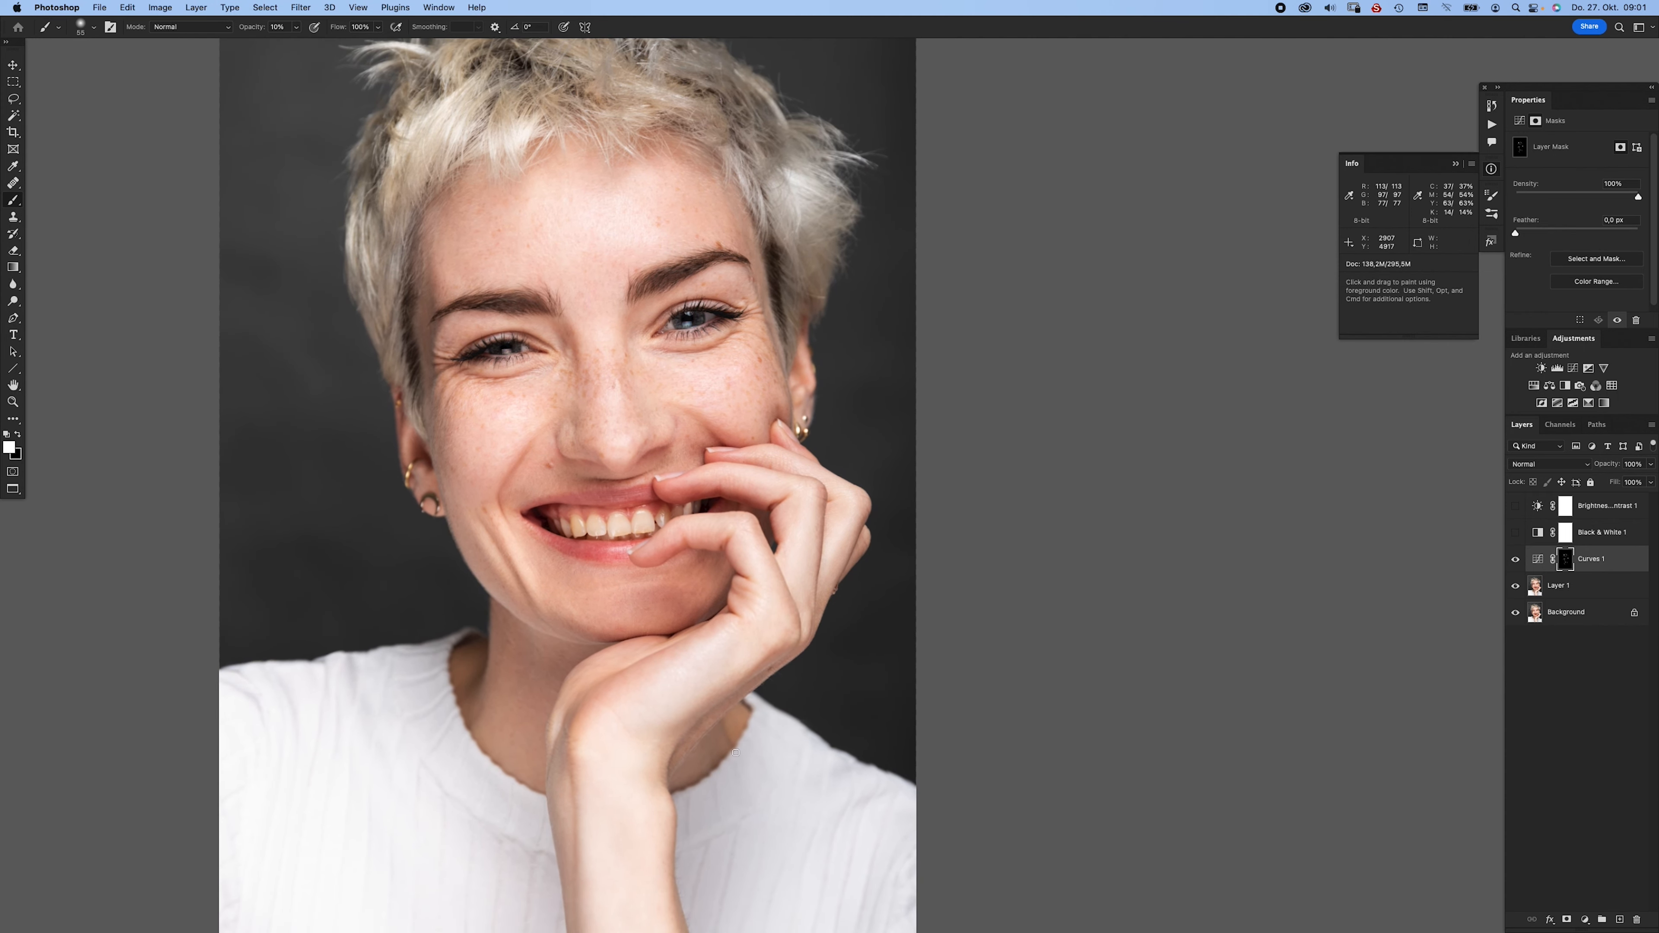
{"action": "scroll", "coordinate": [542, 668], "scroll_direction": "up", "scroll_amount": 5}
{"action": "left_click_drag", "start_coordinate": [532, 655], "coordinate": [472, 616], "text": "ctrl+alt"}
{"action": "left_click", "coordinate": [495, 672]}
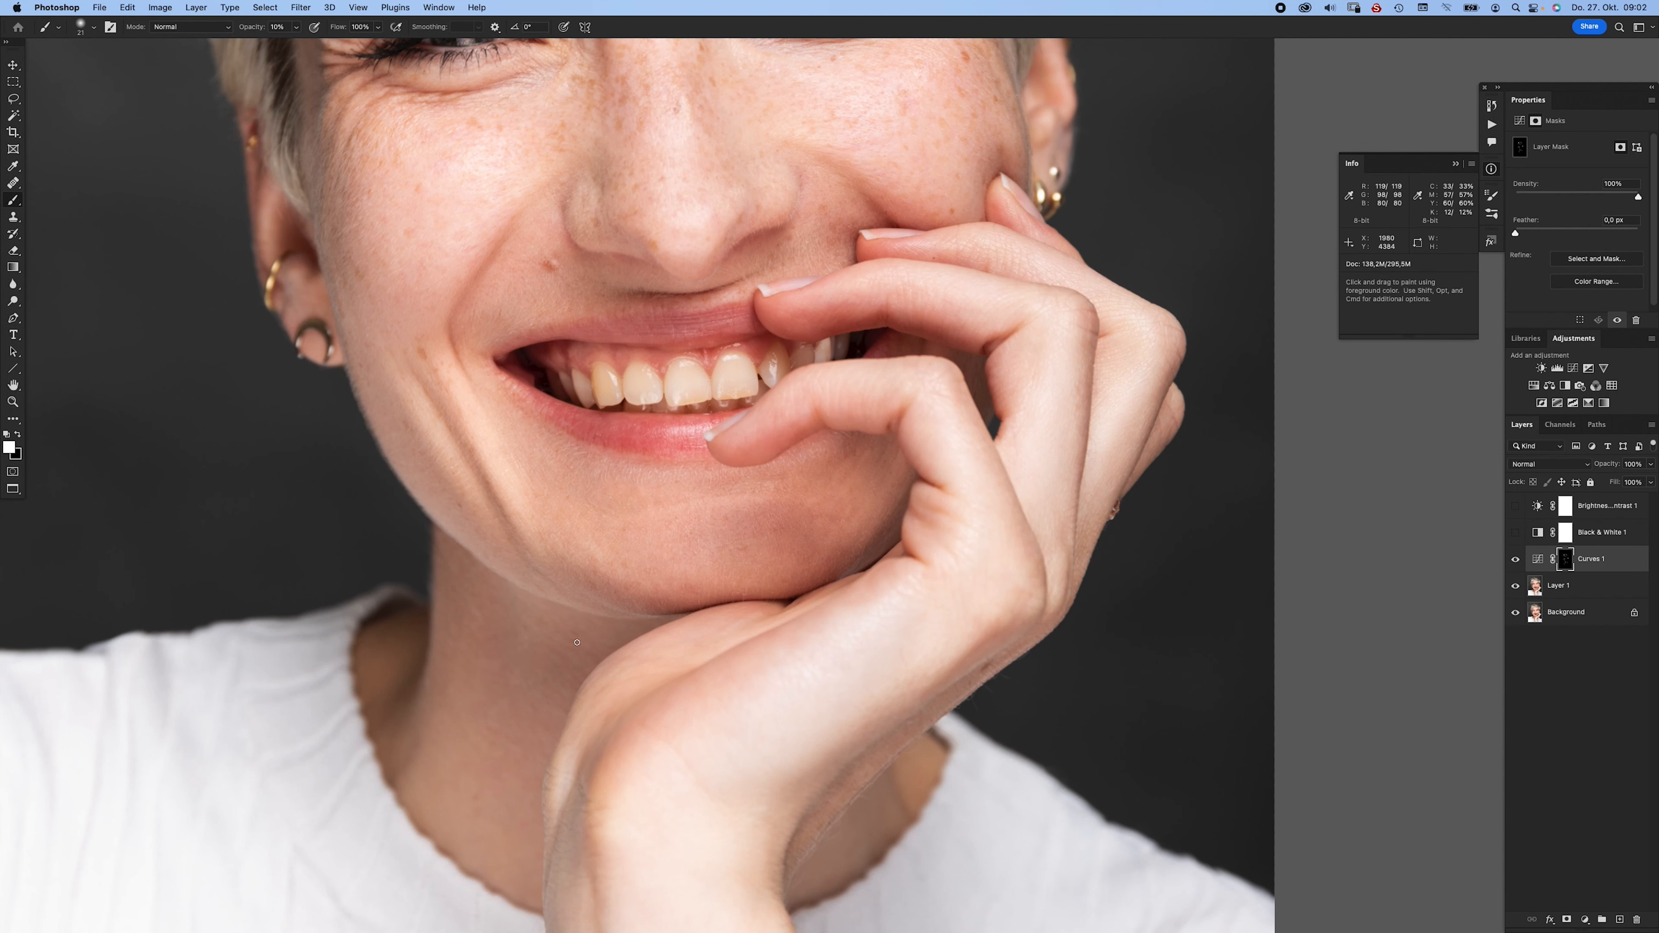
{"action": "left_click_drag", "start_coordinate": [798, 728], "coordinate": [615, 543]}
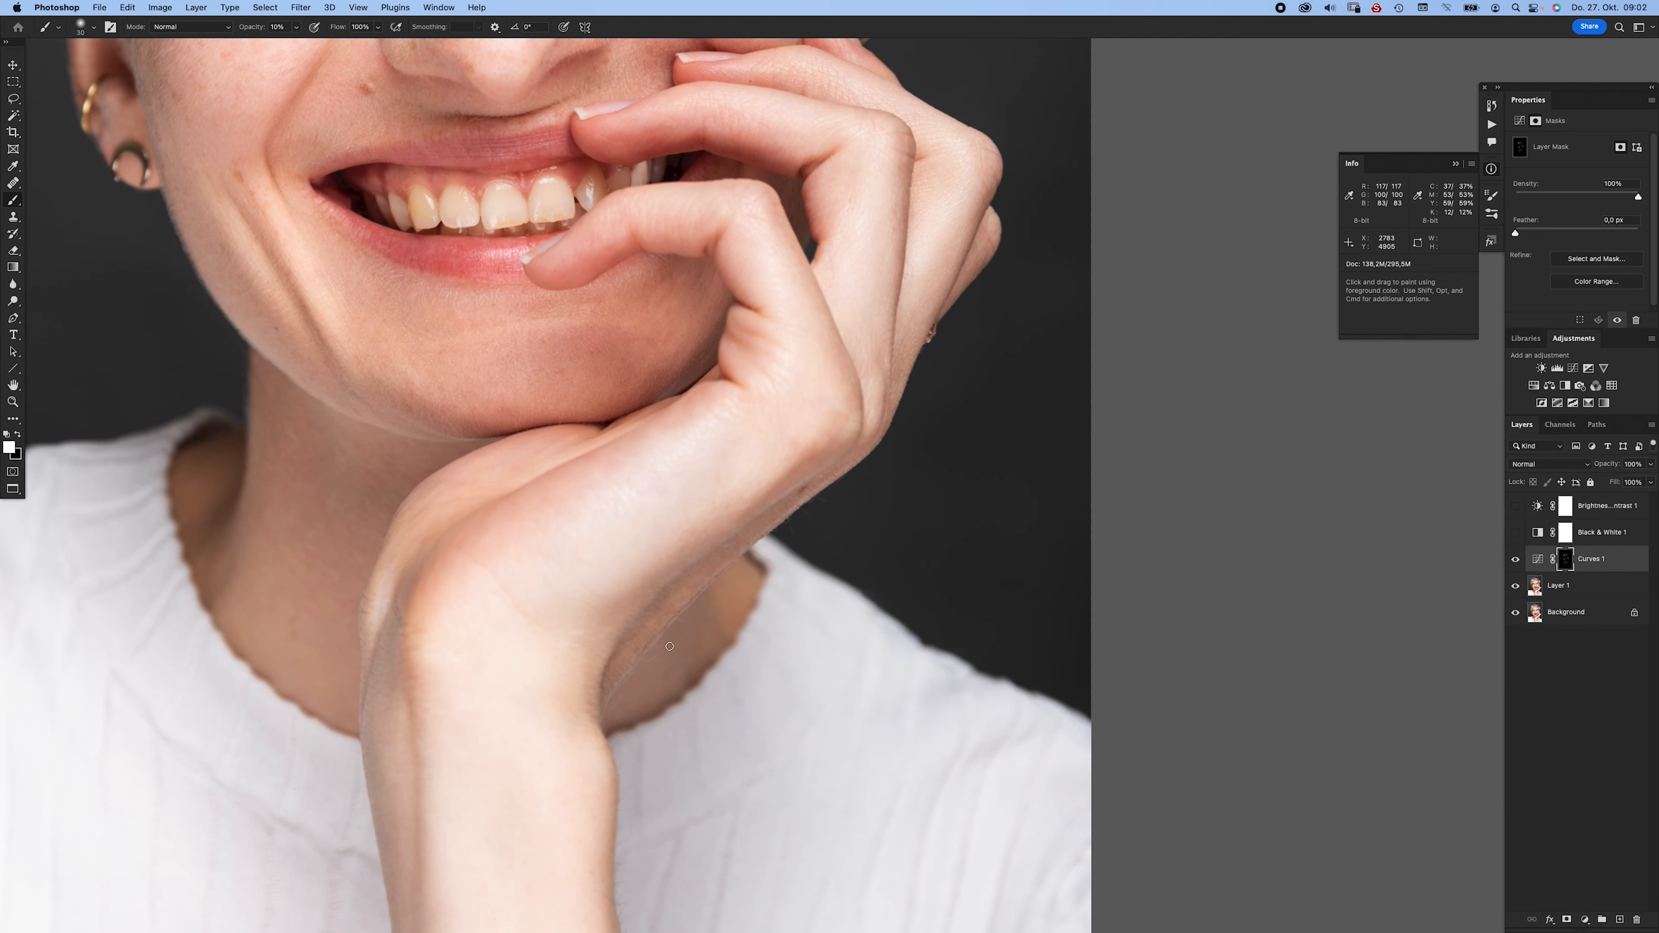
- Examine the portrait's face, smile, hand and neck close up and as a whole to judge the light and shadow transitions
{"action": "scroll", "coordinate": [667, 641], "scroll_direction": "up", "scroll_amount": 5}
{"action": "scroll", "coordinate": [667, 641], "scroll_direction": "left", "scroll_amount": 2}
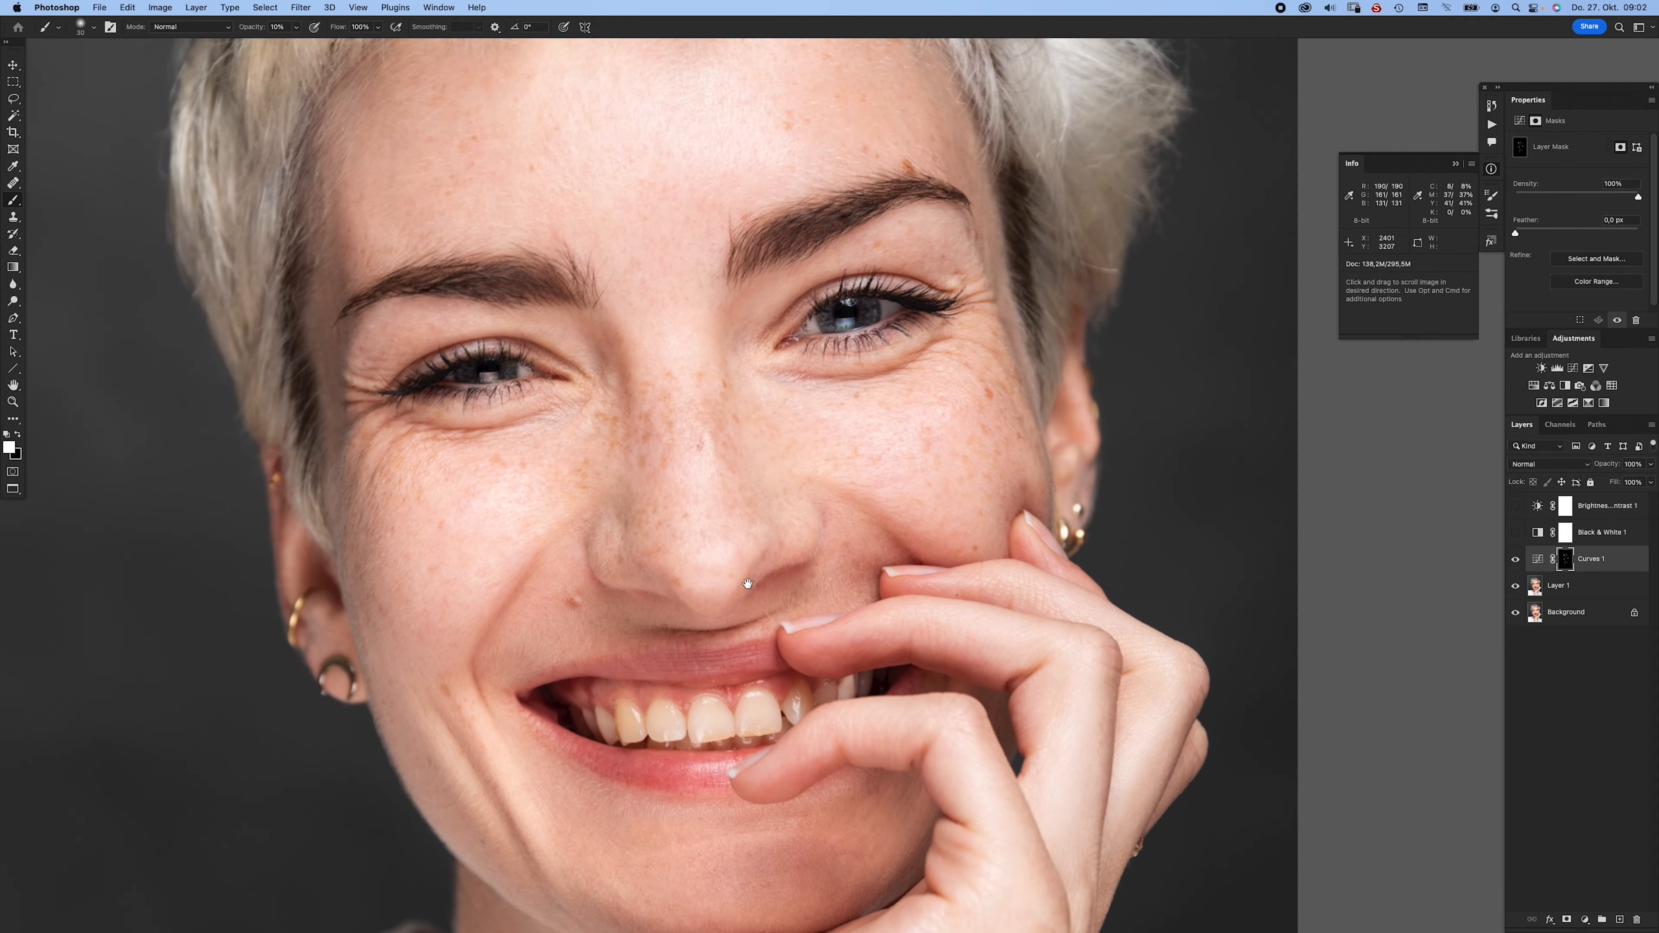
{"action": "left_click_drag", "start_coordinate": [748, 584], "coordinate": [790, 663]}
{"action": "left_click_drag", "start_coordinate": [718, 494], "coordinate": [719, 526]}
{"action": "scroll", "coordinate": [702, 523], "scroll_direction": "down", "scroll_amount": 4}
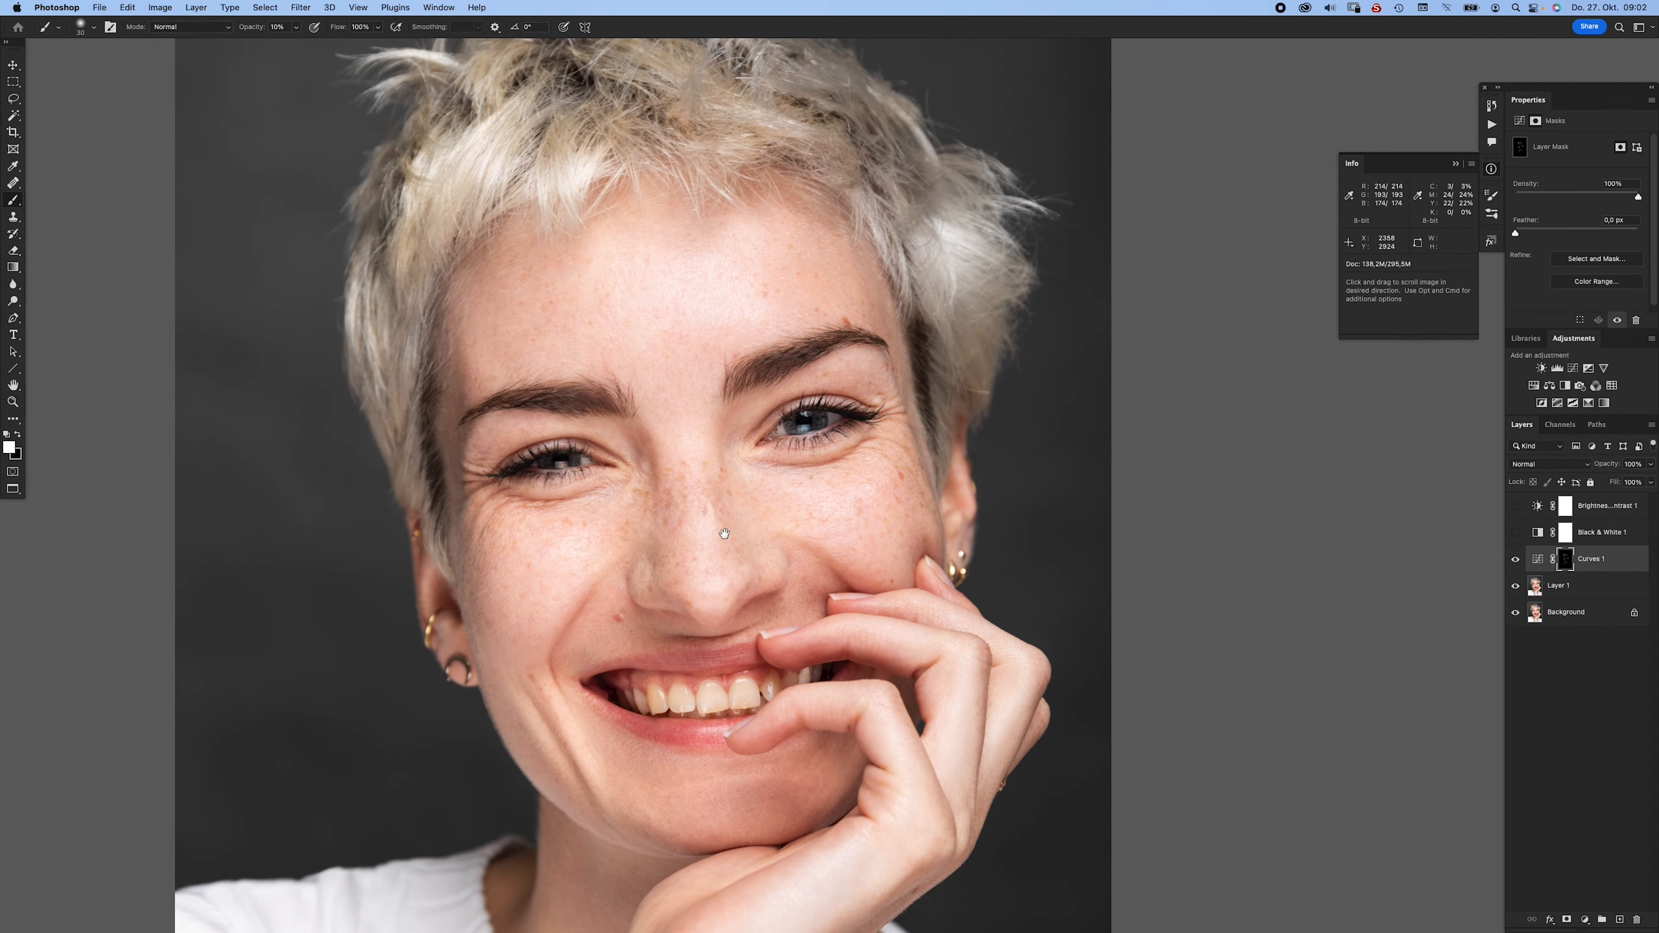
{"action": "key", "text": "super+minus"}
{"action": "key", "text": "super+minus"}
{"action": "scroll", "coordinate": [692, 523], "scroll_direction": "down", "scroll_amount": 2}
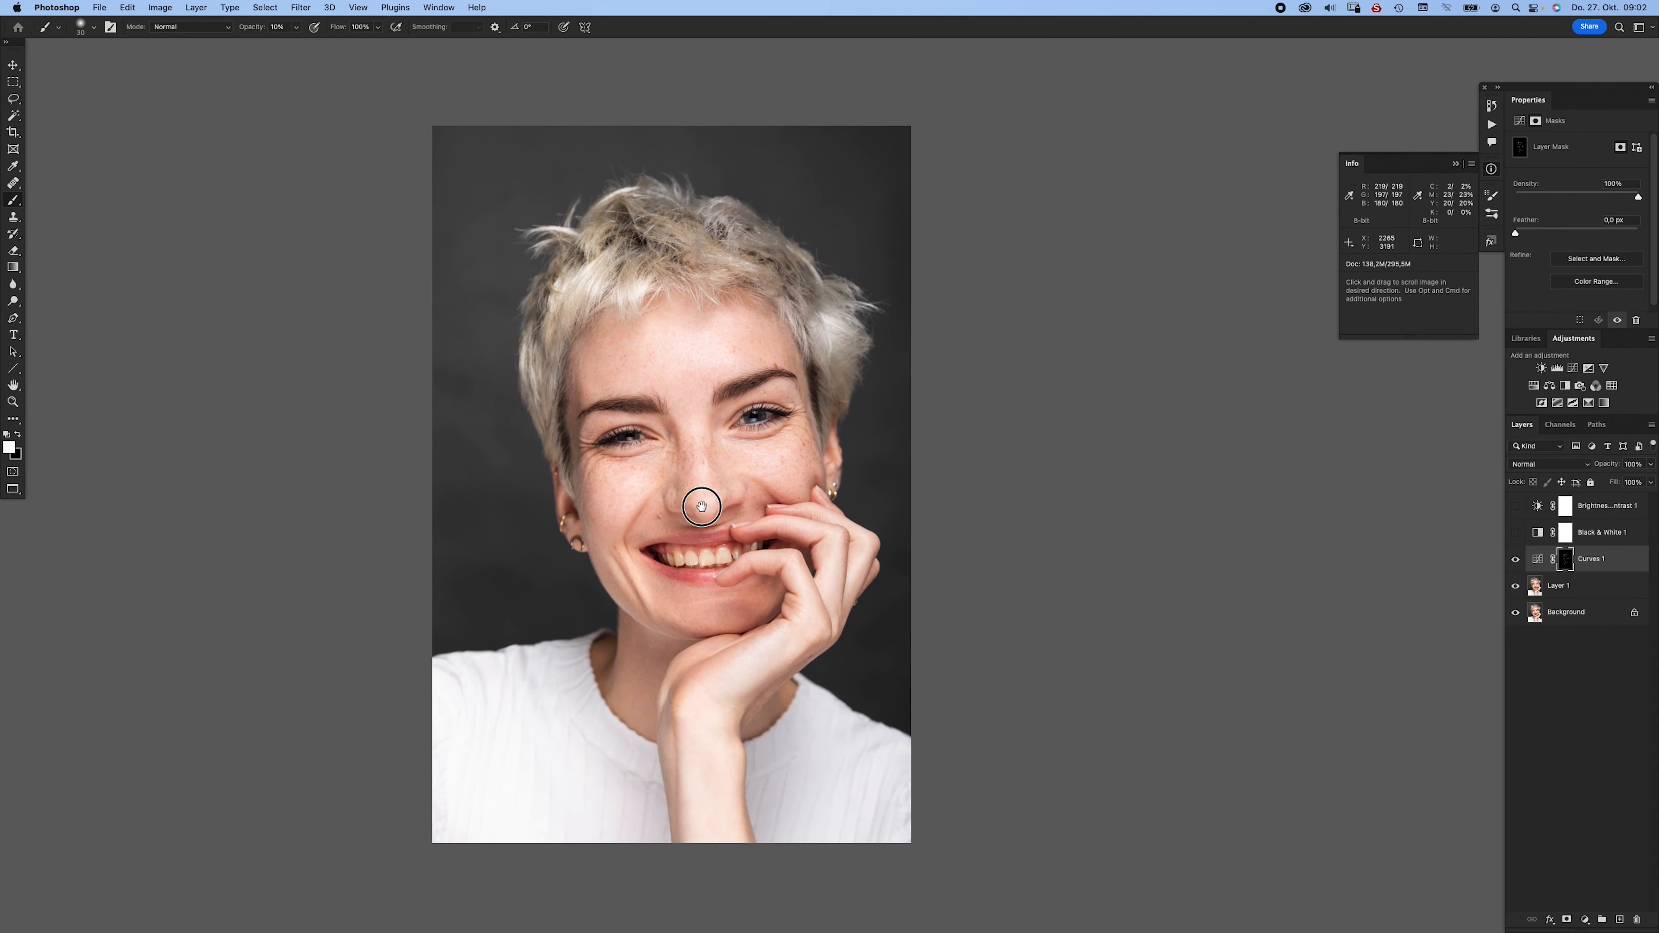
{"action": "key", "text": "super+plus"}
{"action": "key", "text": "super+plus"}
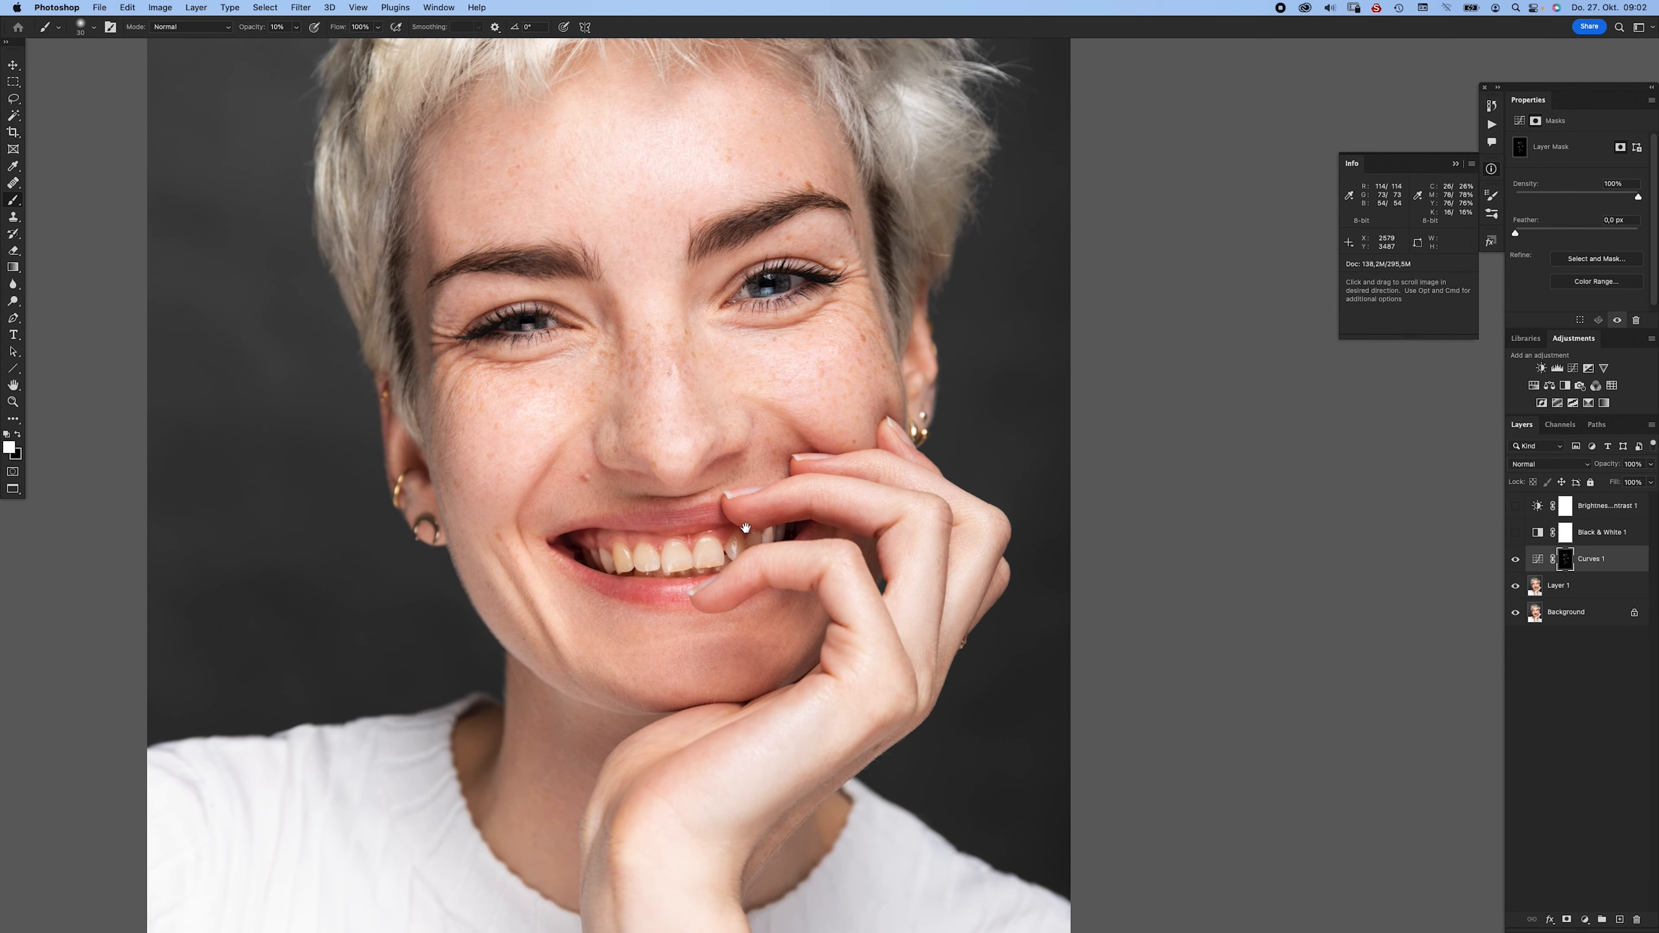
{"action": "key", "text": "super+minus"}
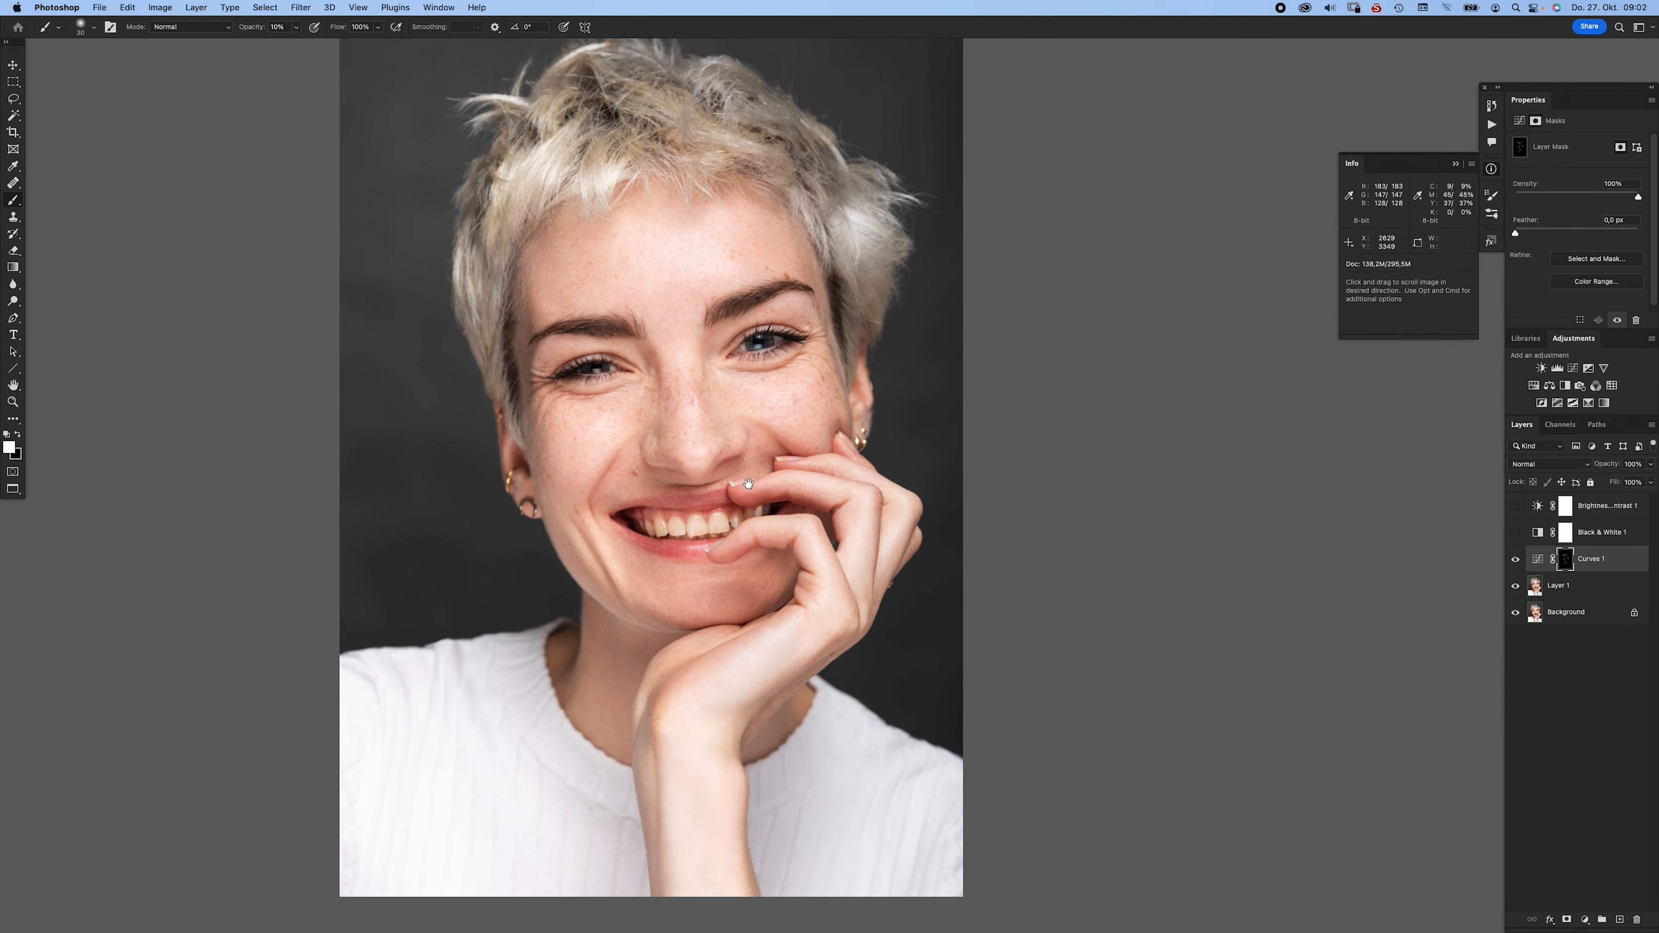
{"action": "left_click_drag", "start_coordinate": [738, 436], "coordinate": [737, 442]}
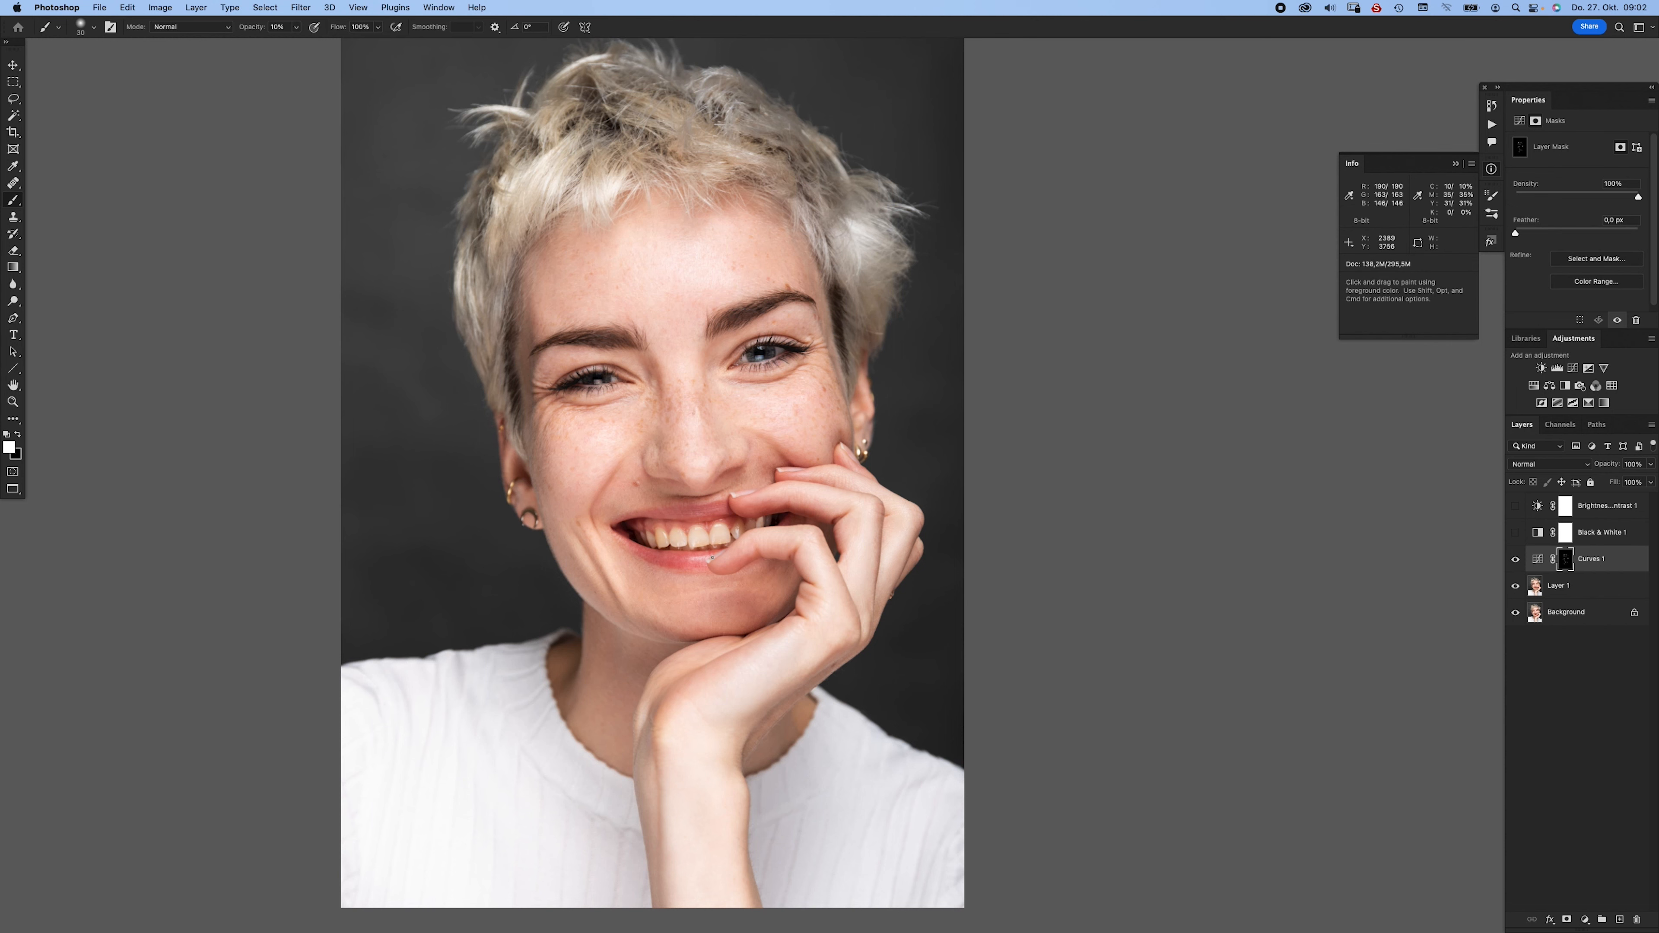
{"action": "mouse_move", "coordinate": [699, 538]}
{"action": "left_mouse_down"}
{"action": "mouse_move", "coordinate": [713, 566]}
{"action": "mouse_move", "coordinate": [710, 544]}
{"action": "left_mouse_up"}
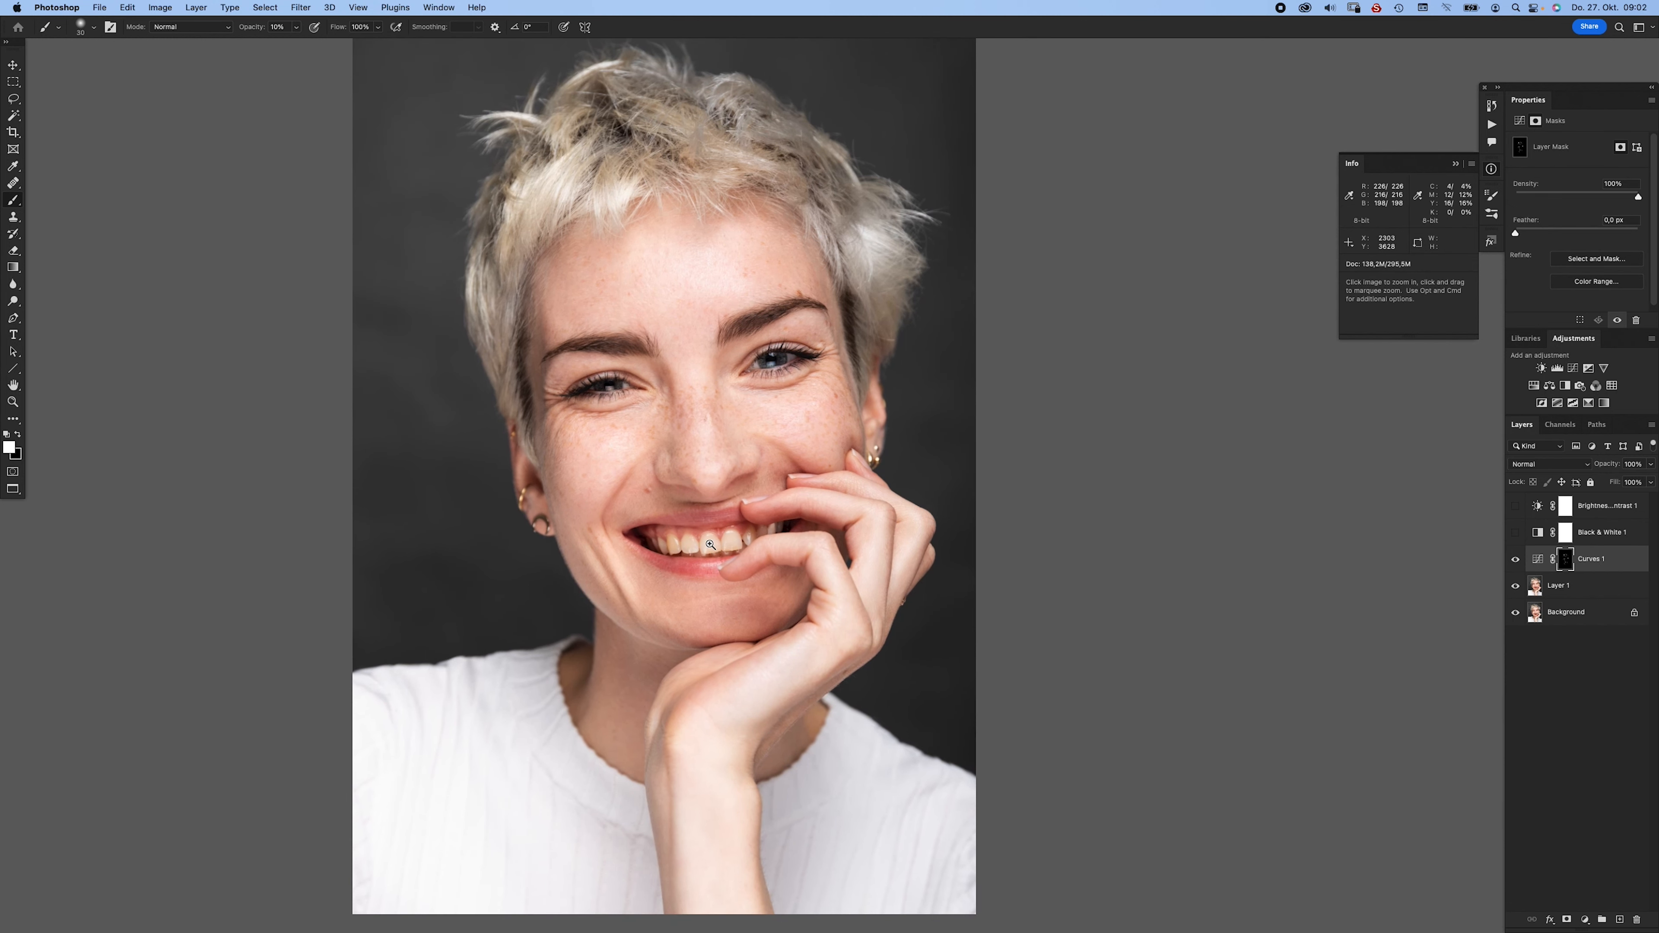
{"action": "scroll", "coordinate": [720, 551], "scroll_direction": "down", "scroll_amount": 2}
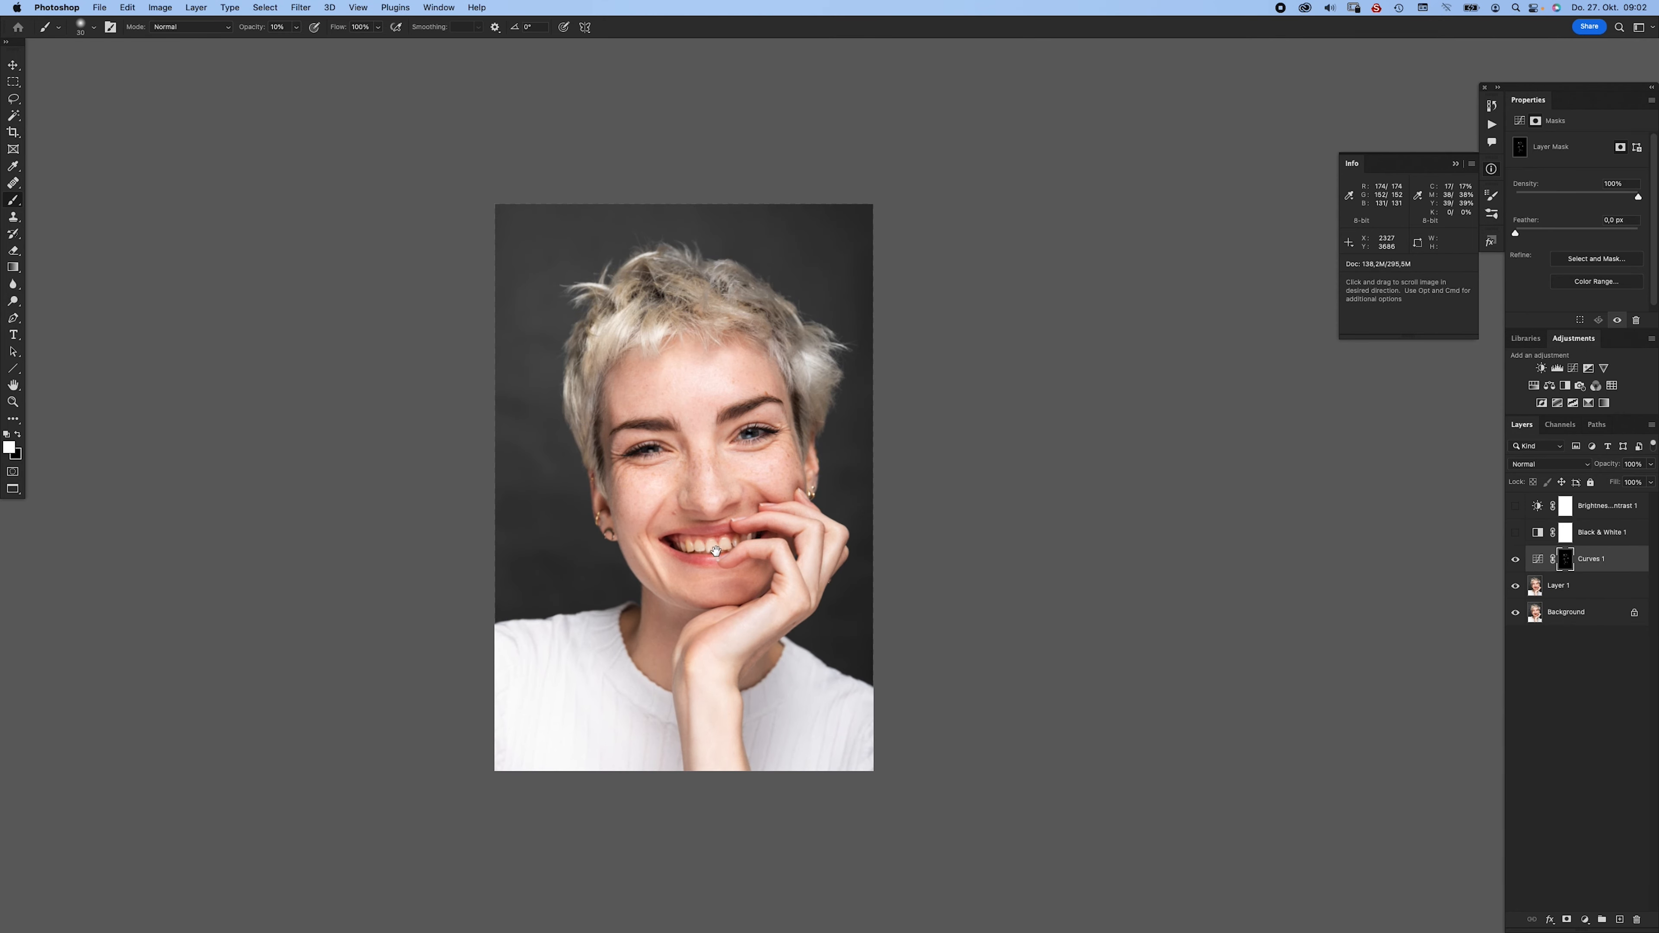
{"action": "scroll", "coordinate": [715, 551], "scroll_direction": "up", "scroll_amount": 4}
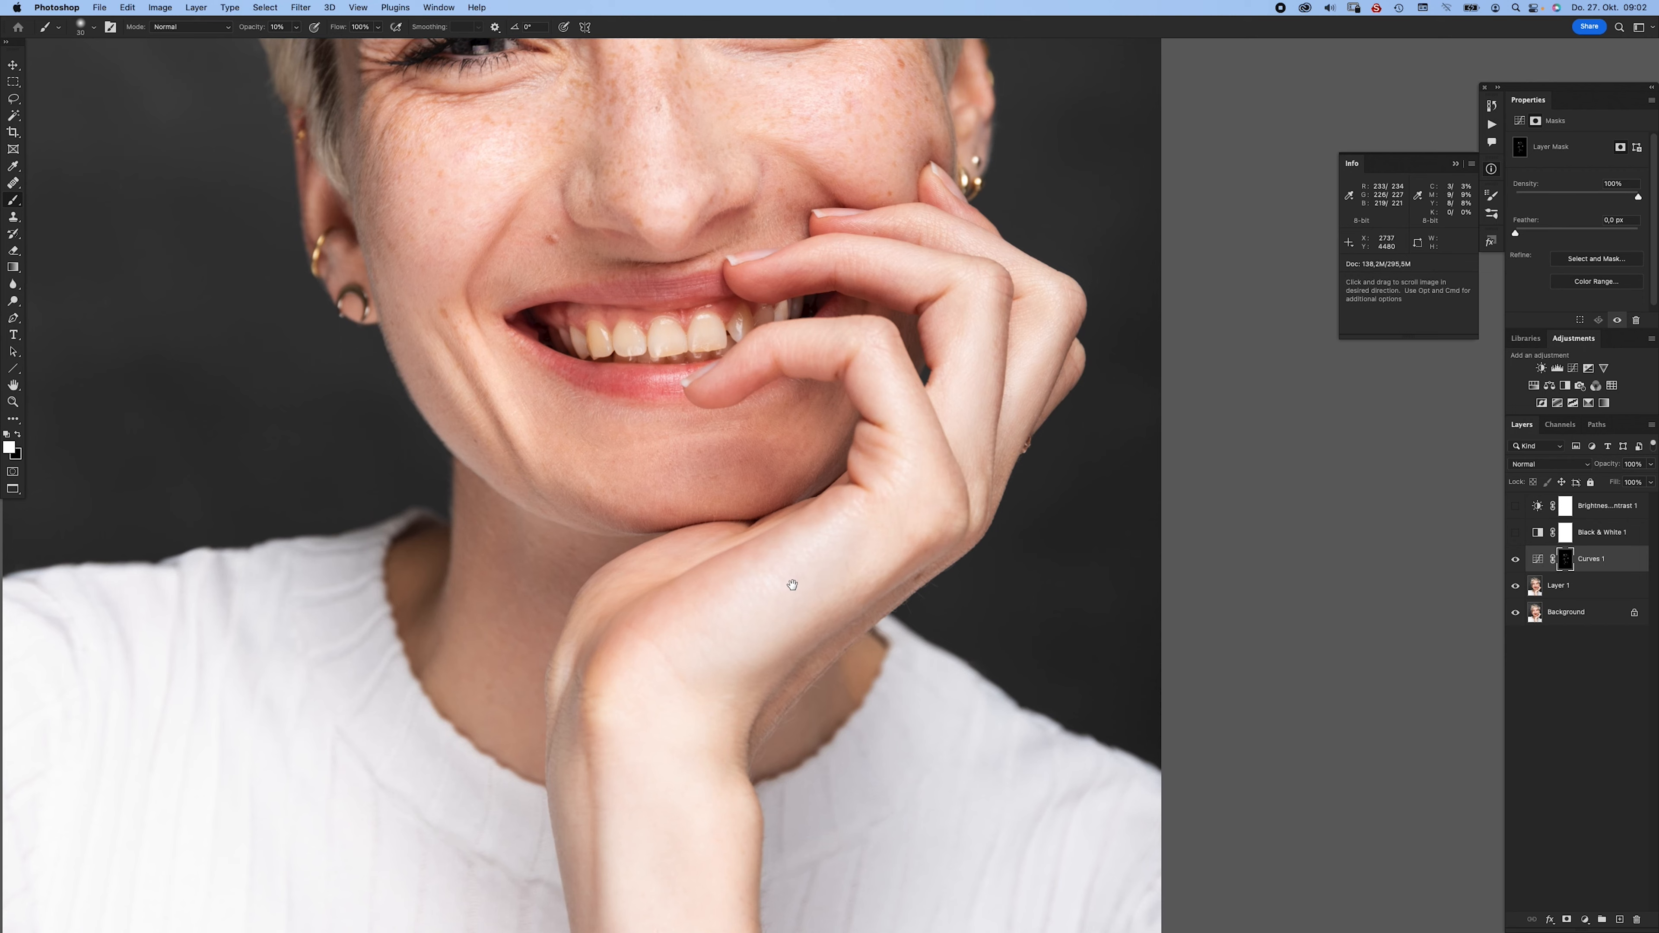
{"action": "scroll", "coordinate": [761, 572], "scroll_direction": "down", "scroll_amount": 2}
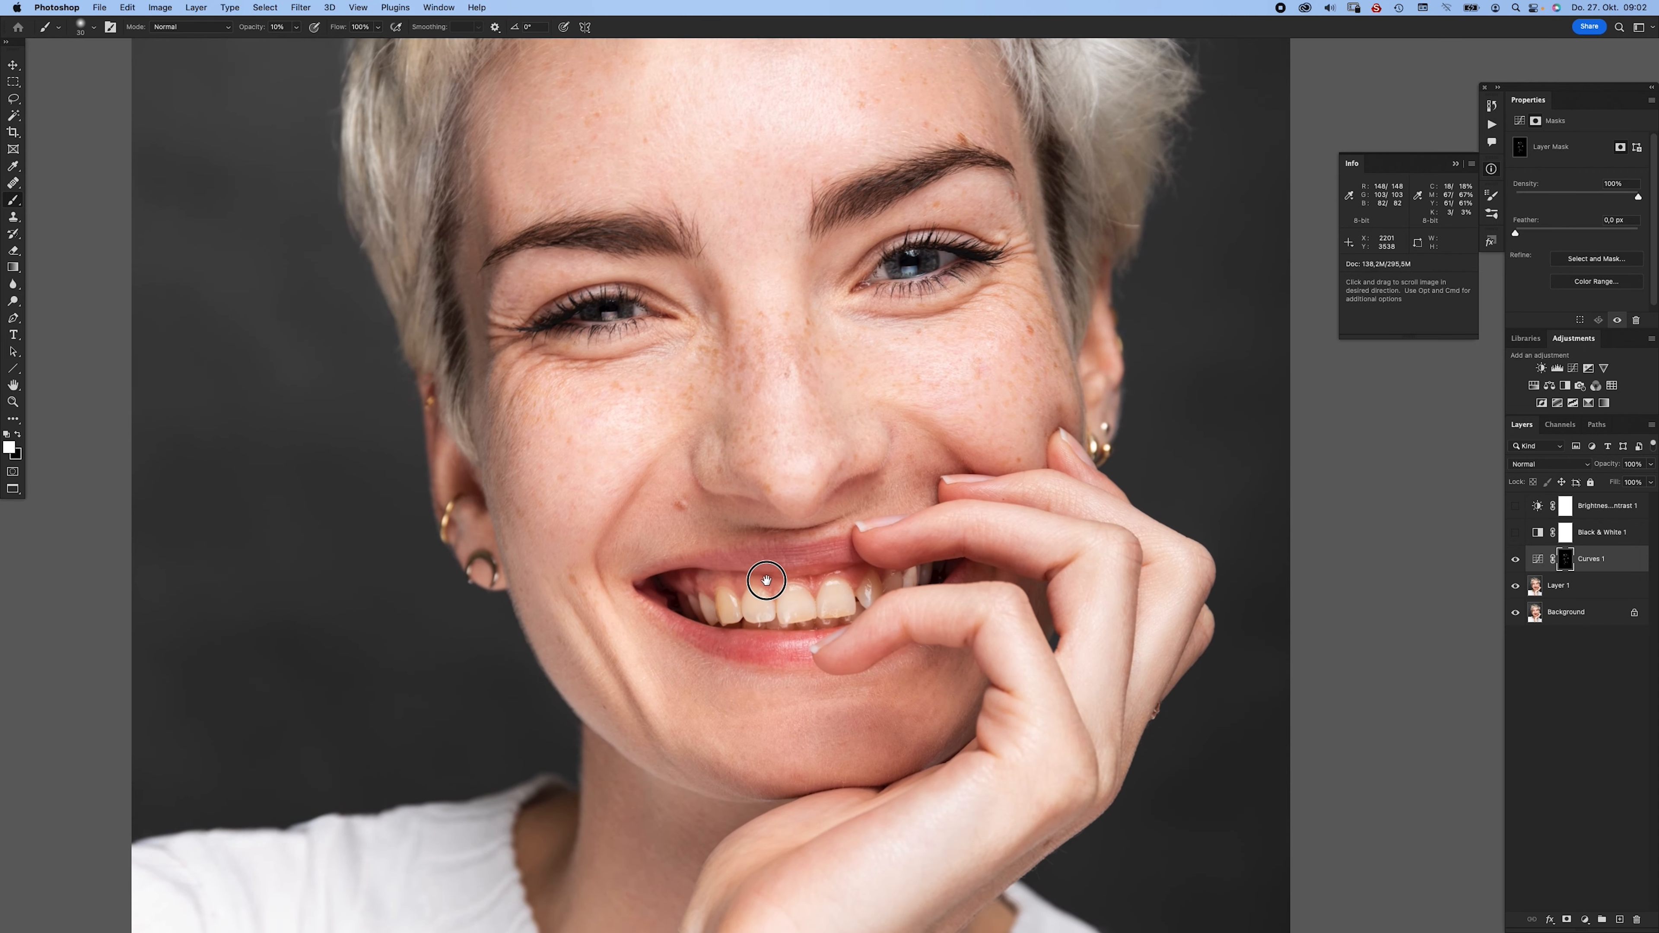
{"action": "scroll", "coordinate": [745, 602], "scroll_direction": "up", "scroll_amount": 4}
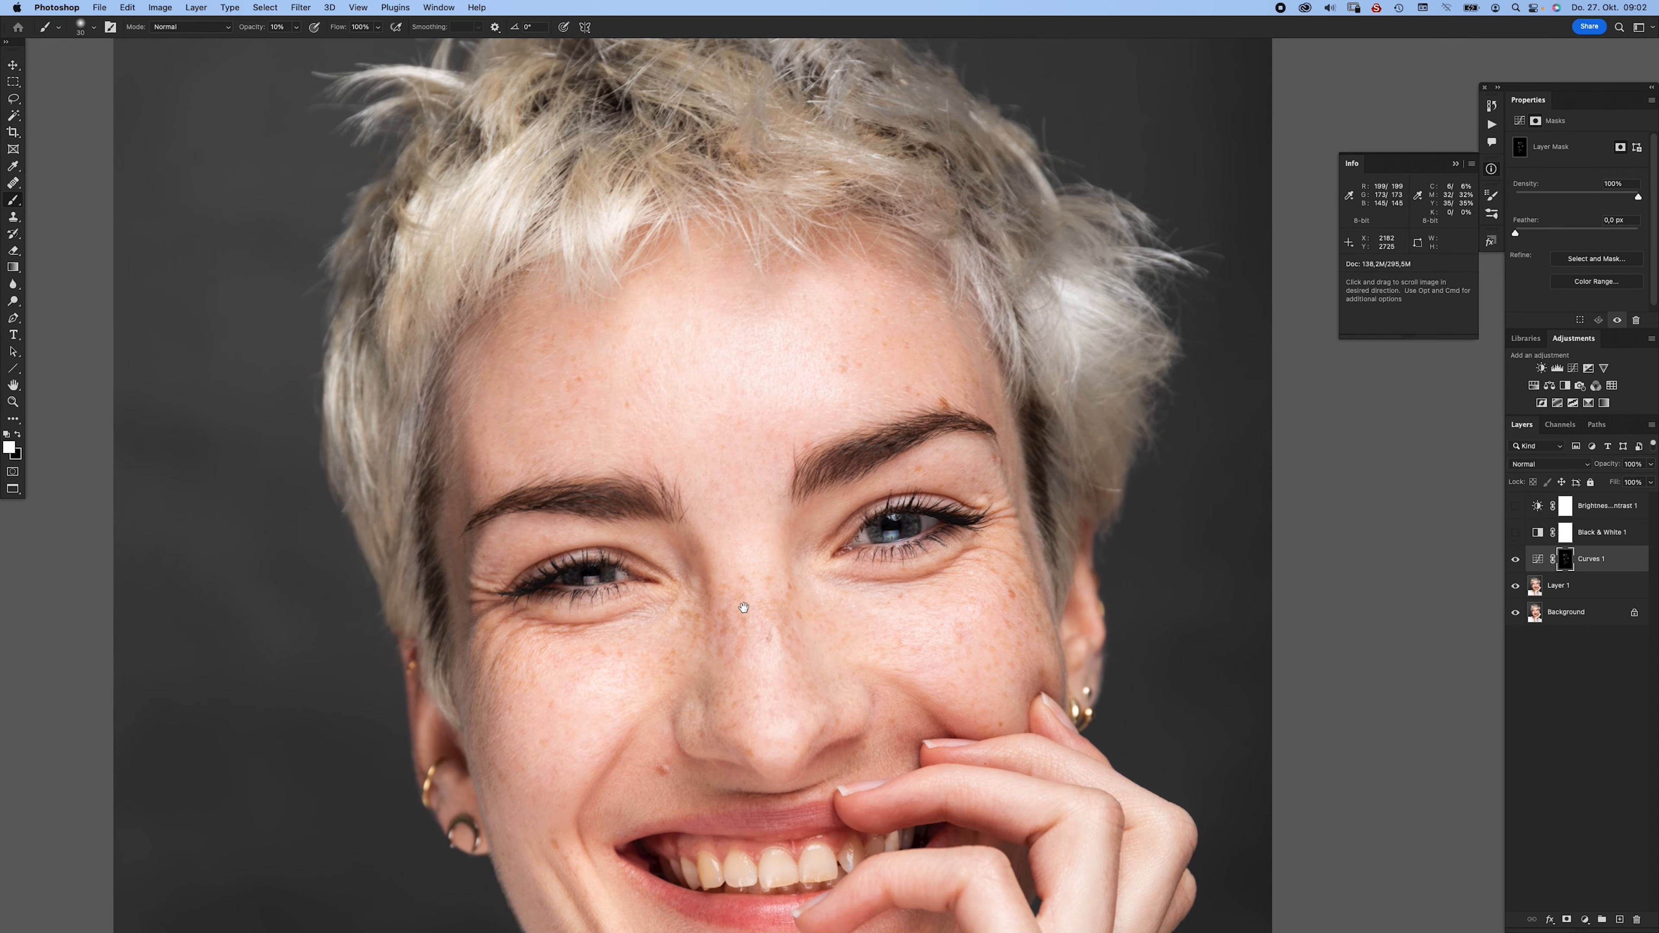
{"action": "scroll", "coordinate": [767, 567], "scroll_direction": "right", "scroll_amount": 5}
{"action": "scroll", "coordinate": [767, 566], "scroll_direction": "down", "scroll_amount": 3}
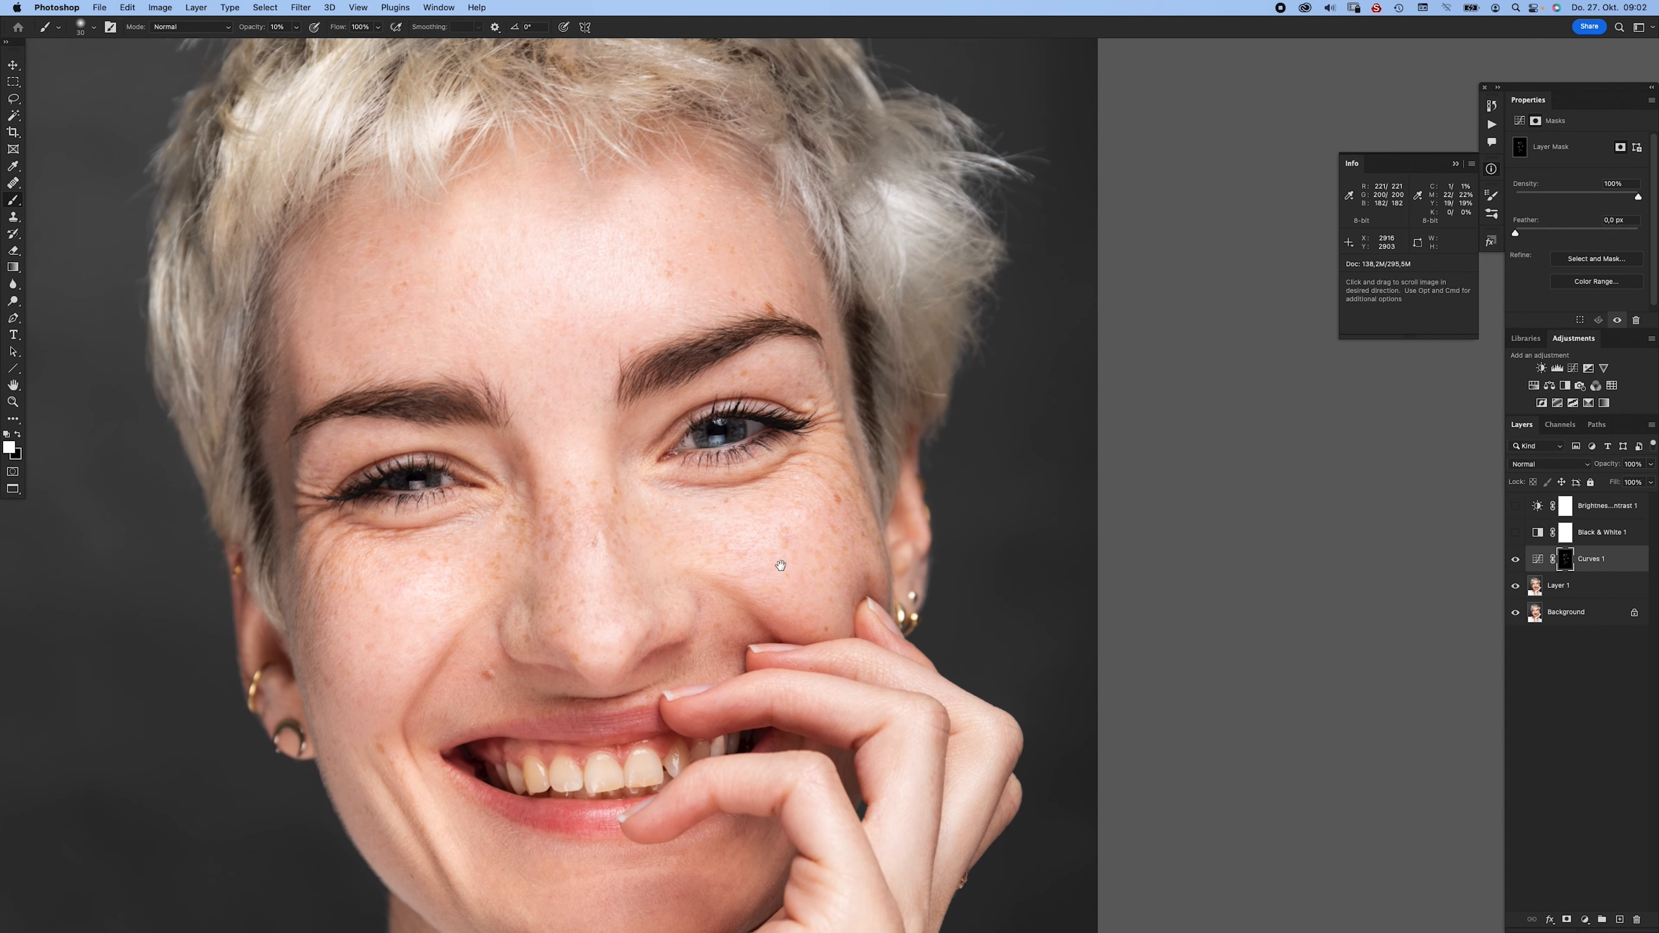
{"action": "left_click_drag", "start_coordinate": [752, 541], "coordinate": [770, 534]}
{"action": "left_click_drag", "start_coordinate": [756, 629], "coordinate": [744, 531]}
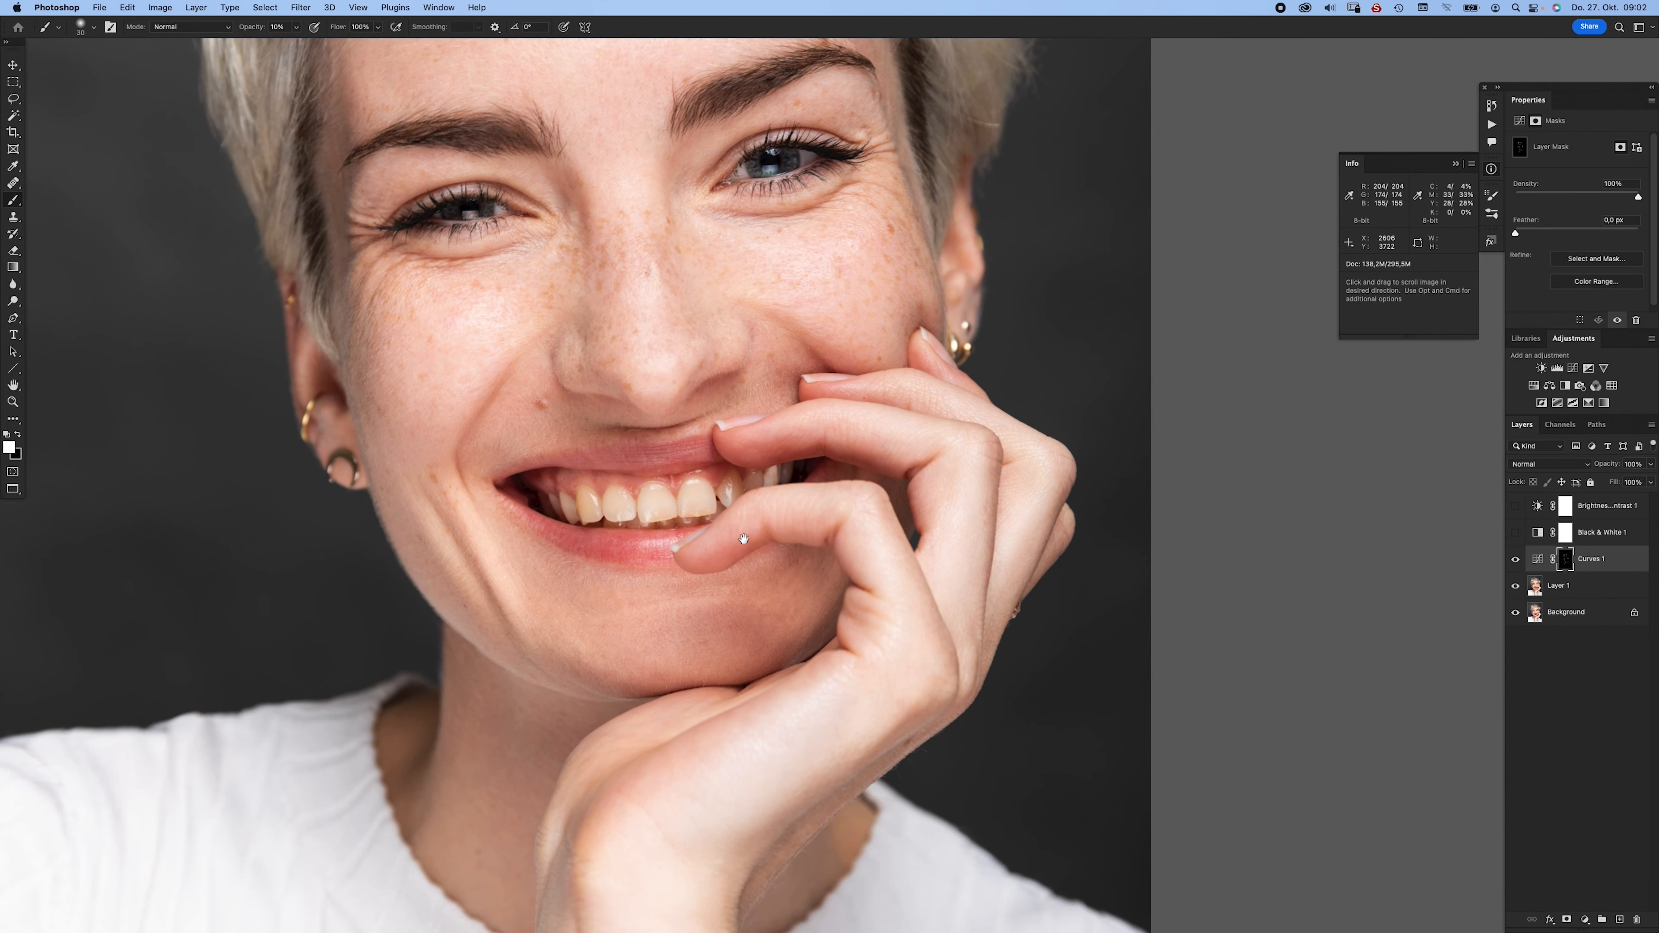
{"action": "scroll", "coordinate": [751, 585], "scroll_direction": "down", "scroll_amount": 2}
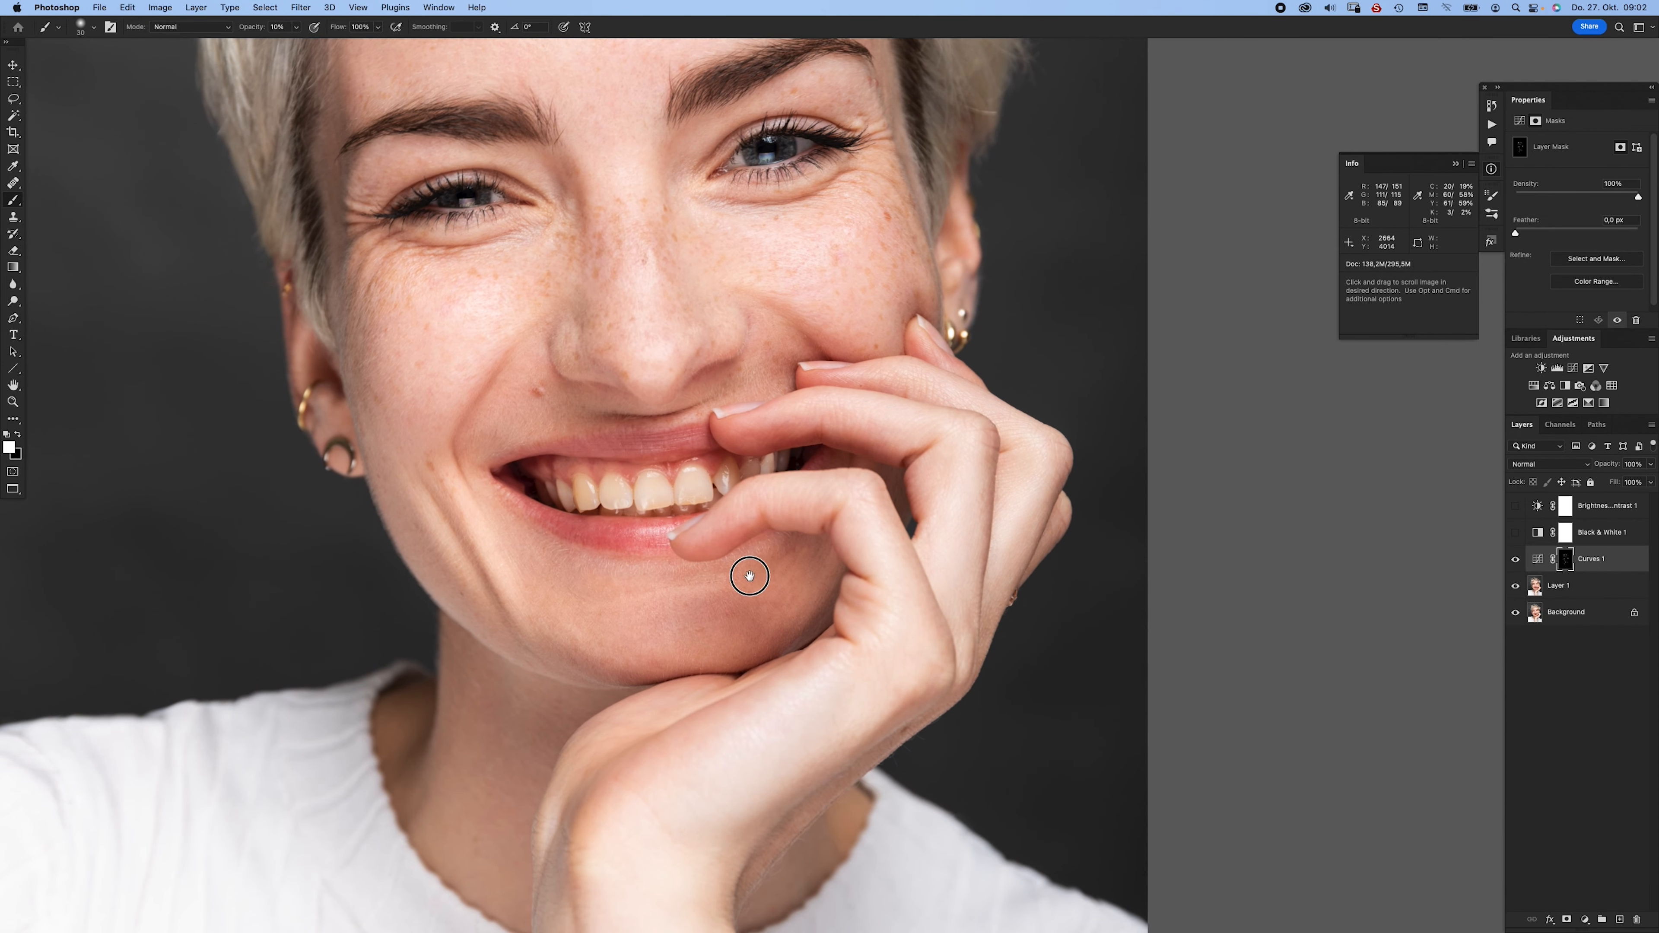
{"action": "scroll", "coordinate": [756, 597], "scroll_direction": "down", "scroll_amount": 5}
{"action": "left_click_drag", "start_coordinate": [743, 563], "coordinate": [823, 745]}
{"action": "left_click_drag", "start_coordinate": [760, 588], "coordinate": [741, 588]}
{"action": "left_click_drag", "start_coordinate": [711, 497], "coordinate": [762, 723]}
{"action": "left_click_drag", "start_coordinate": [745, 594], "coordinate": [755, 526]}
{"action": "key", "text": "super+0"}
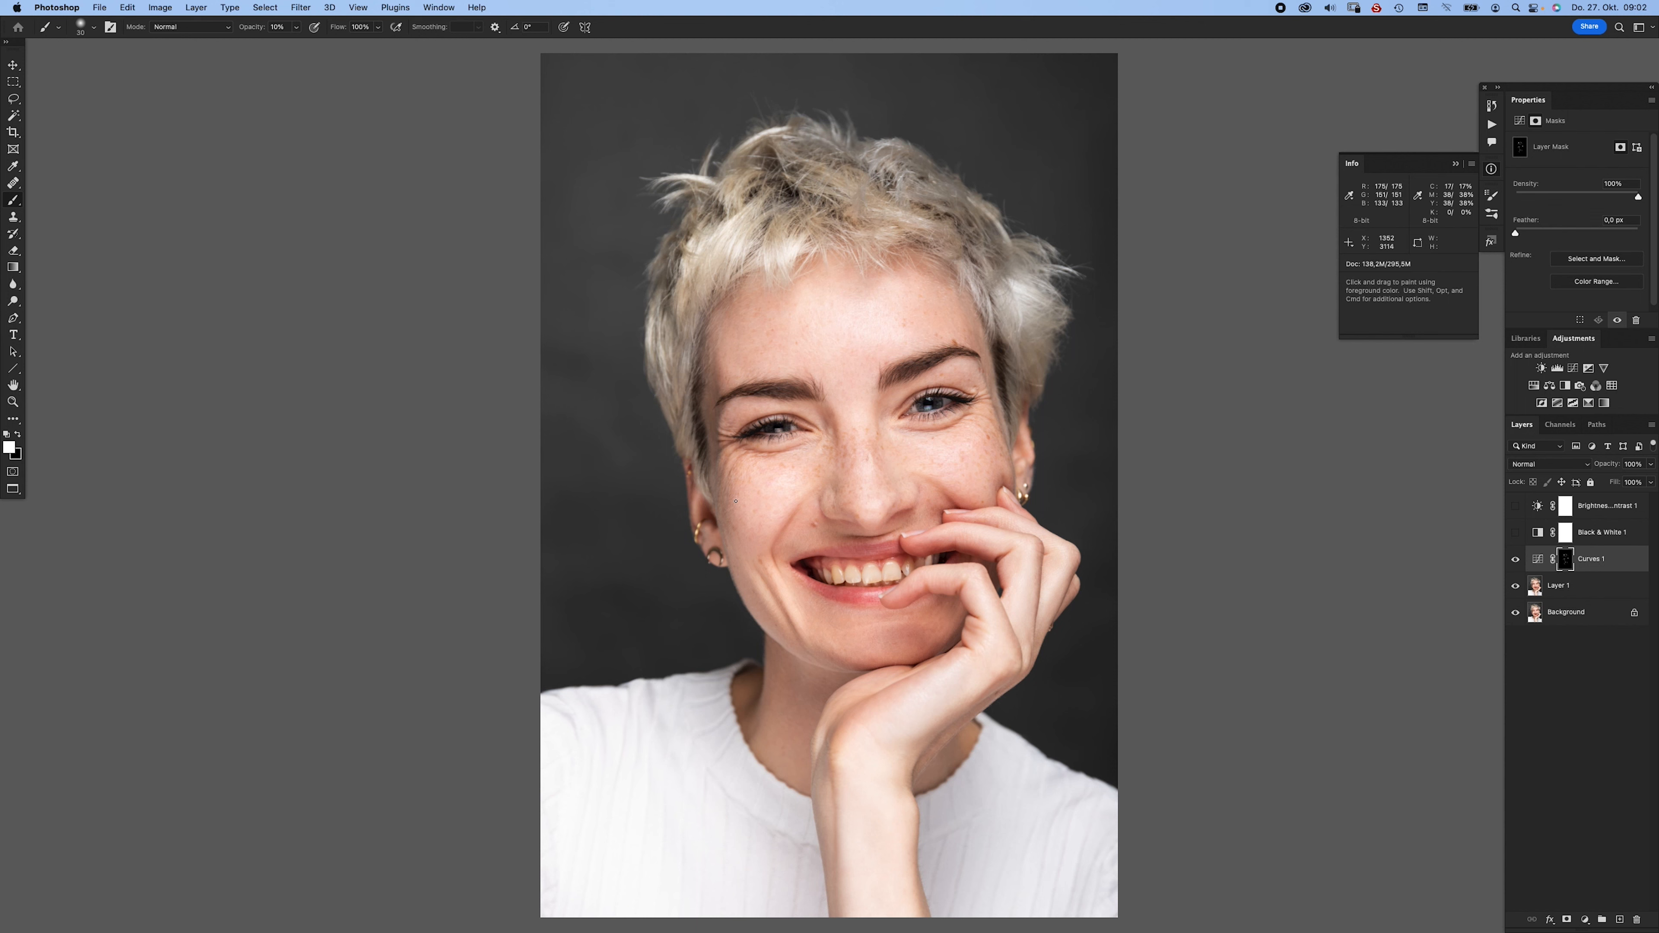
{"action": "left_click_drag", "start_coordinate": [1134, 489], "coordinate": [962, 460]}
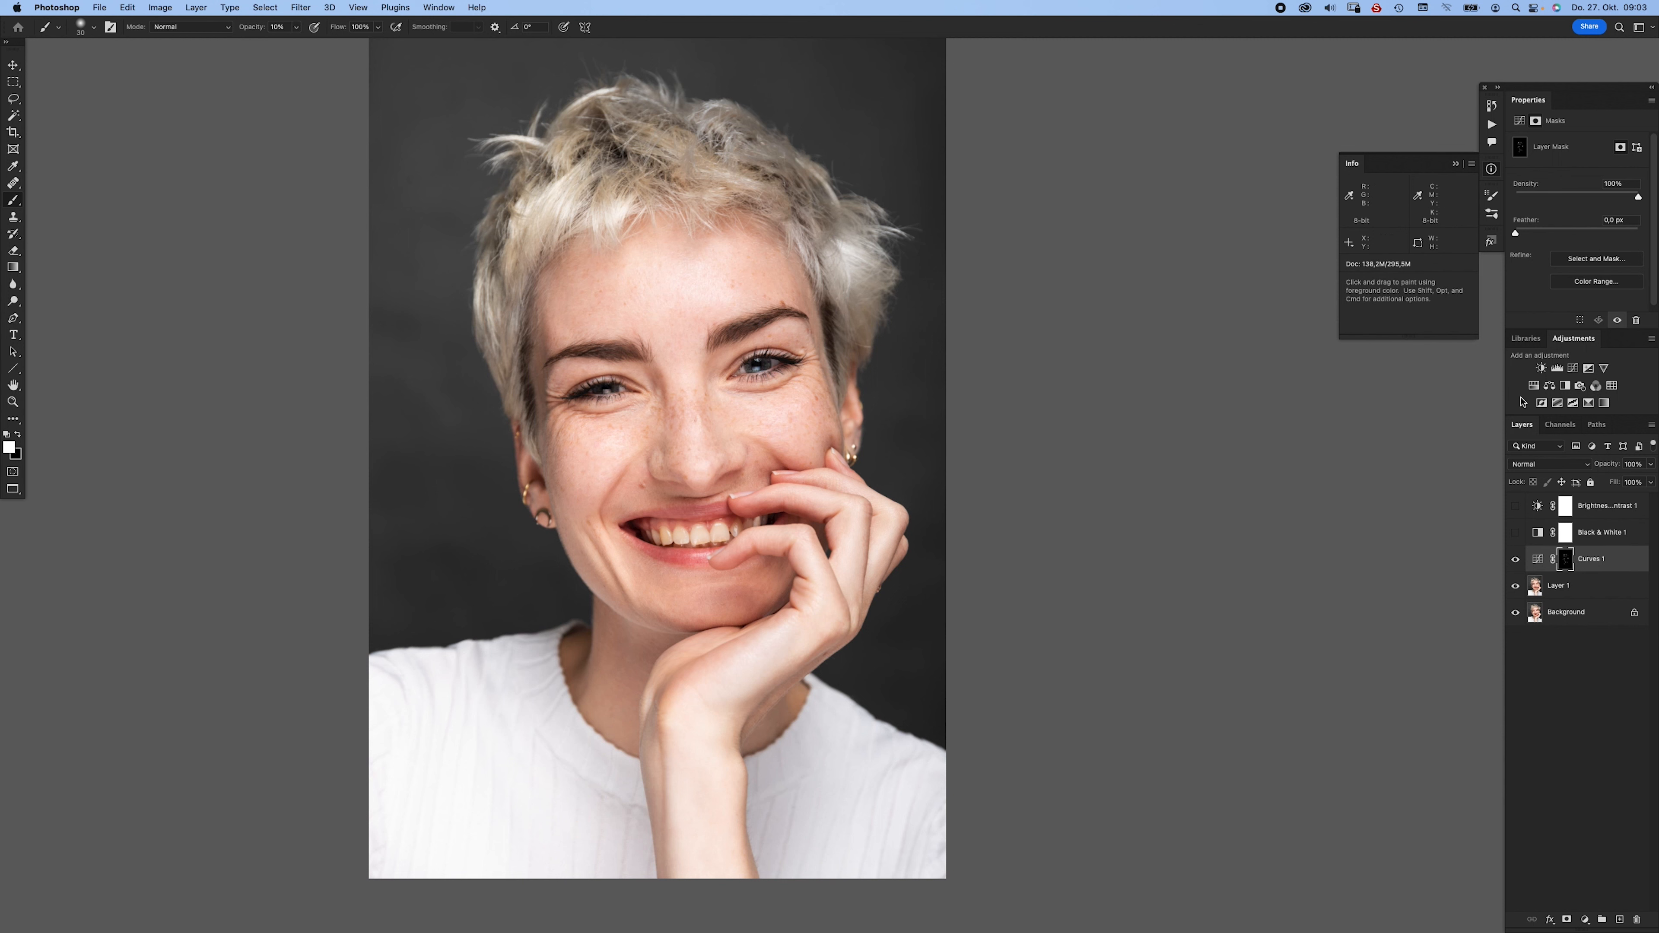
- Add a Curves adjustment layer above Curves 1, set its blend mode to Multiply and invert its mask to black
{"action": "left_click", "coordinate": [1573, 368]}
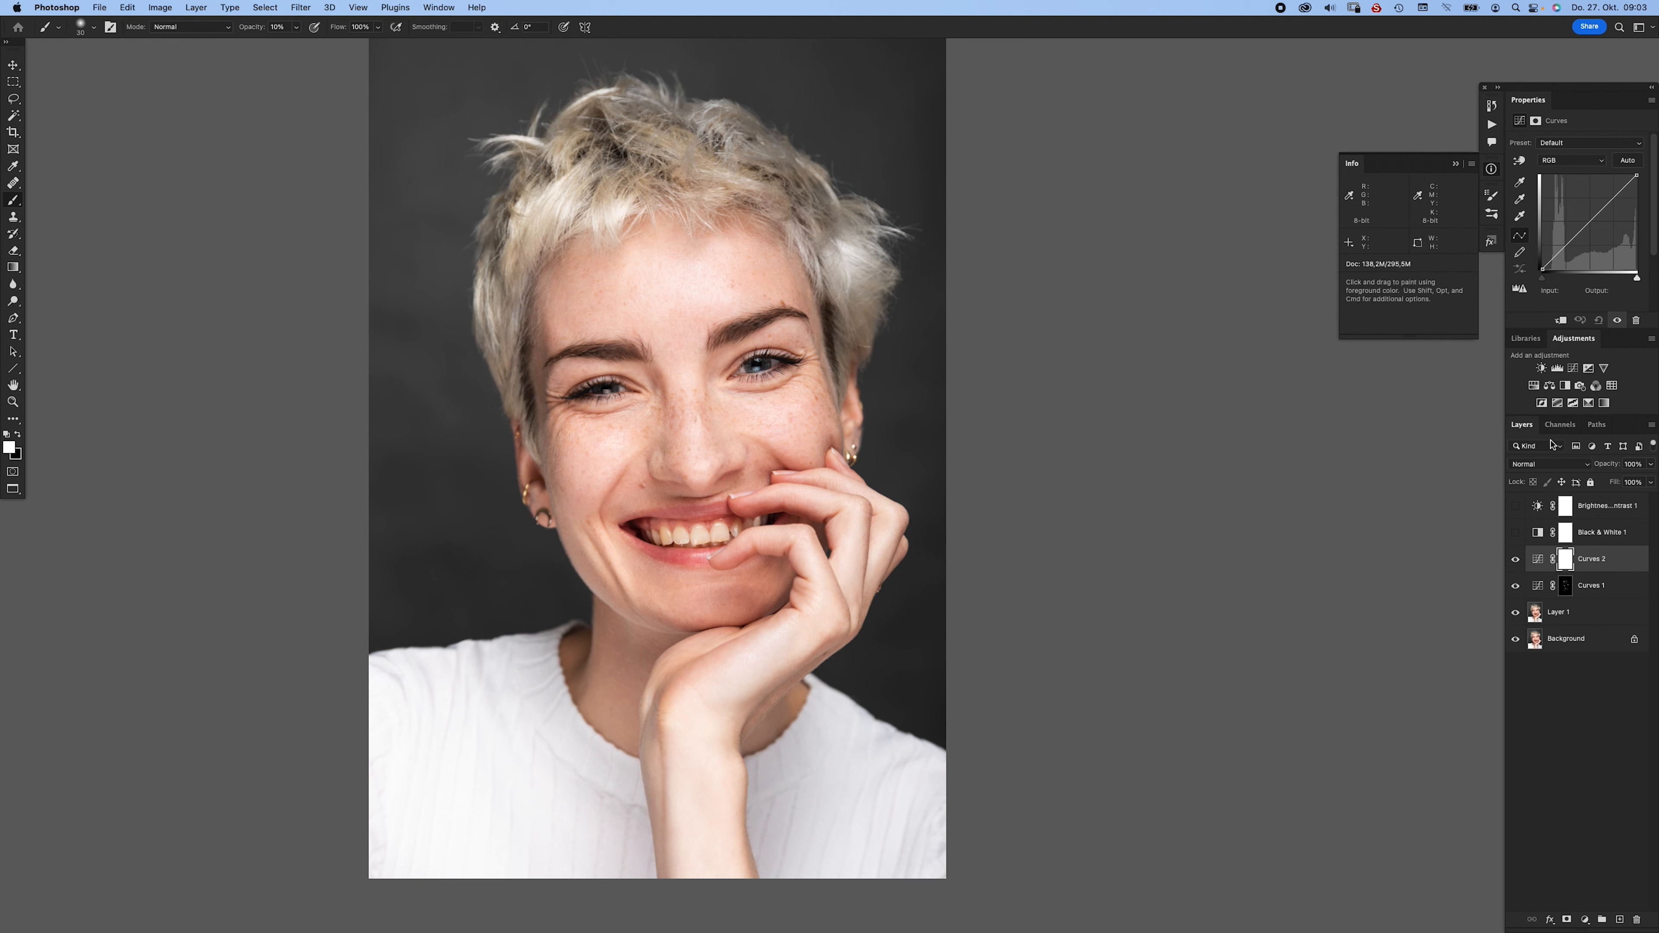
{"action": "left_click", "coordinate": [1548, 465]}
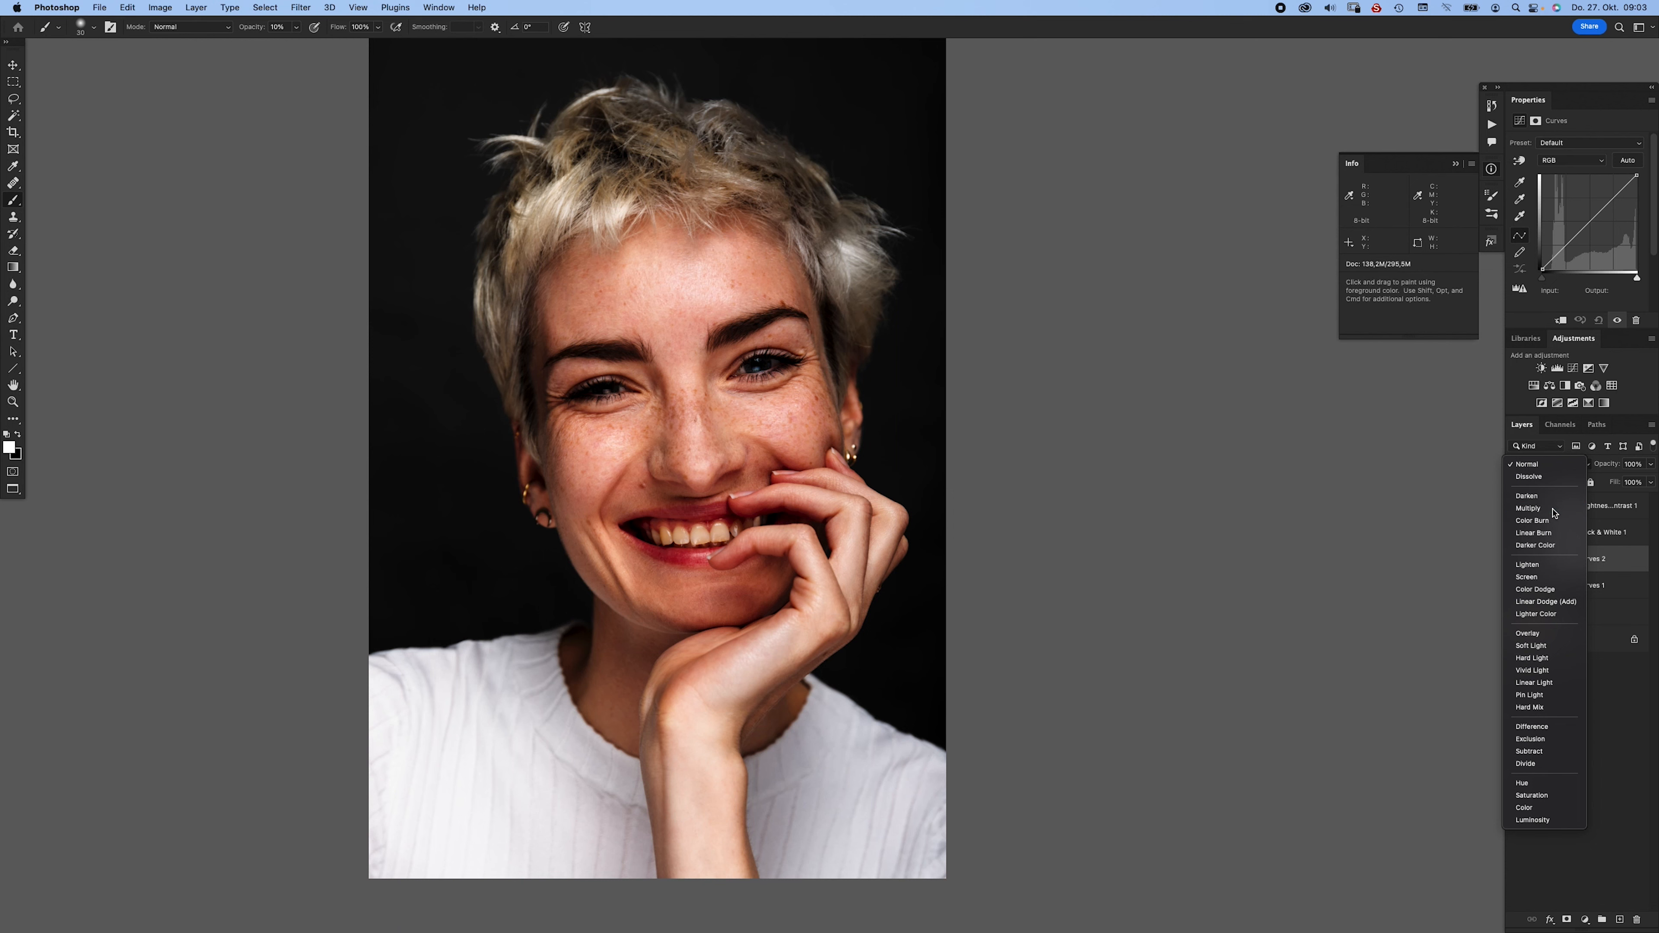
{"action": "left_click", "coordinate": [1543, 508]}
{"action": "key", "text": "super+i"}
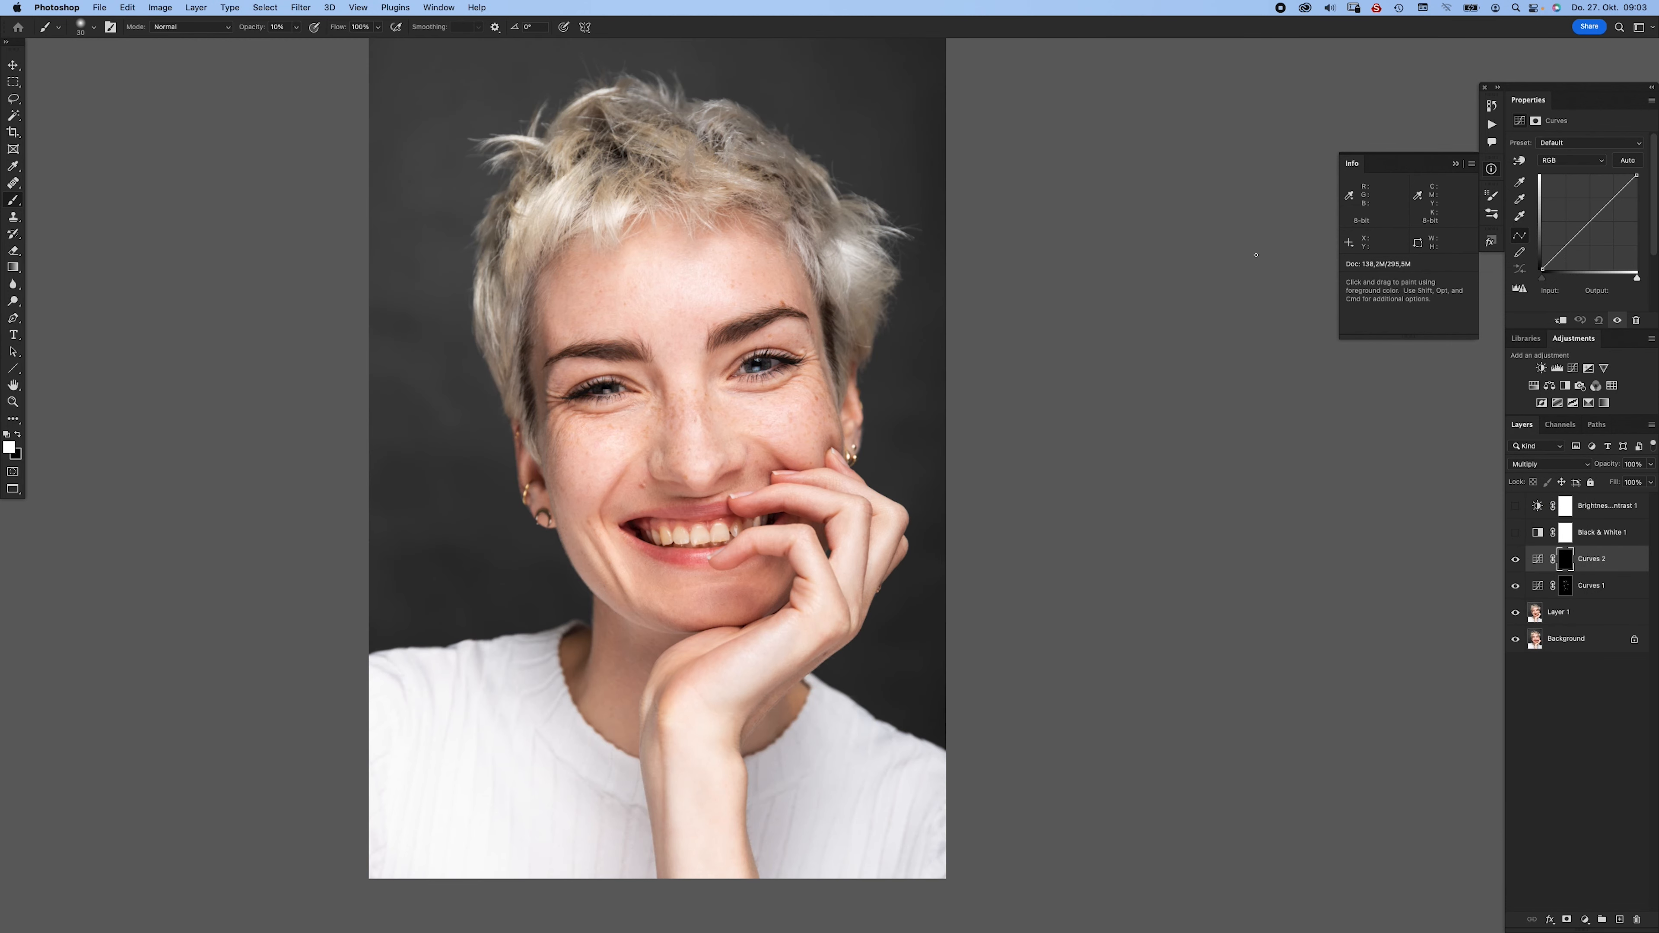
- Set the brush opacity to 5% and paint white over the face in the Curves 2 mask to darken its contours
{"action": "key", "text": "0"}
{"action": "key", "text": "5"}
{"action": "scroll", "coordinate": [654, 425], "scroll_direction": "right", "scroll_amount": 3}
{"action": "left_click", "coordinate": [577, 336]}
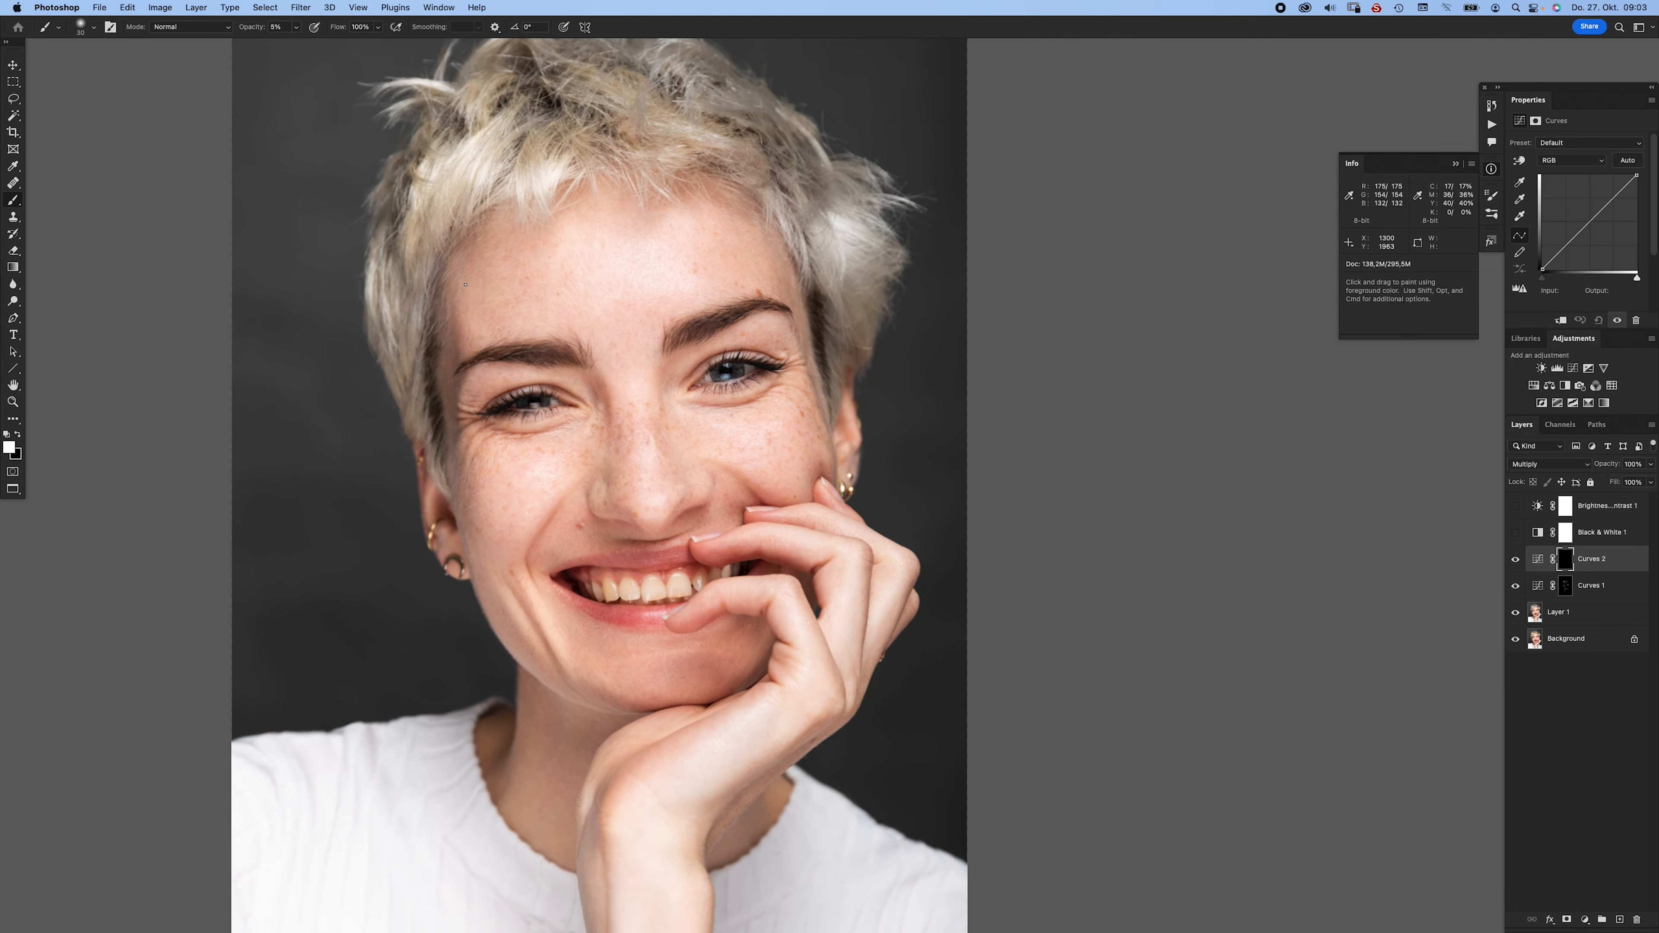
{"action": "left_click_drag", "start_coordinate": [717, 422], "coordinate": [685, 402]}
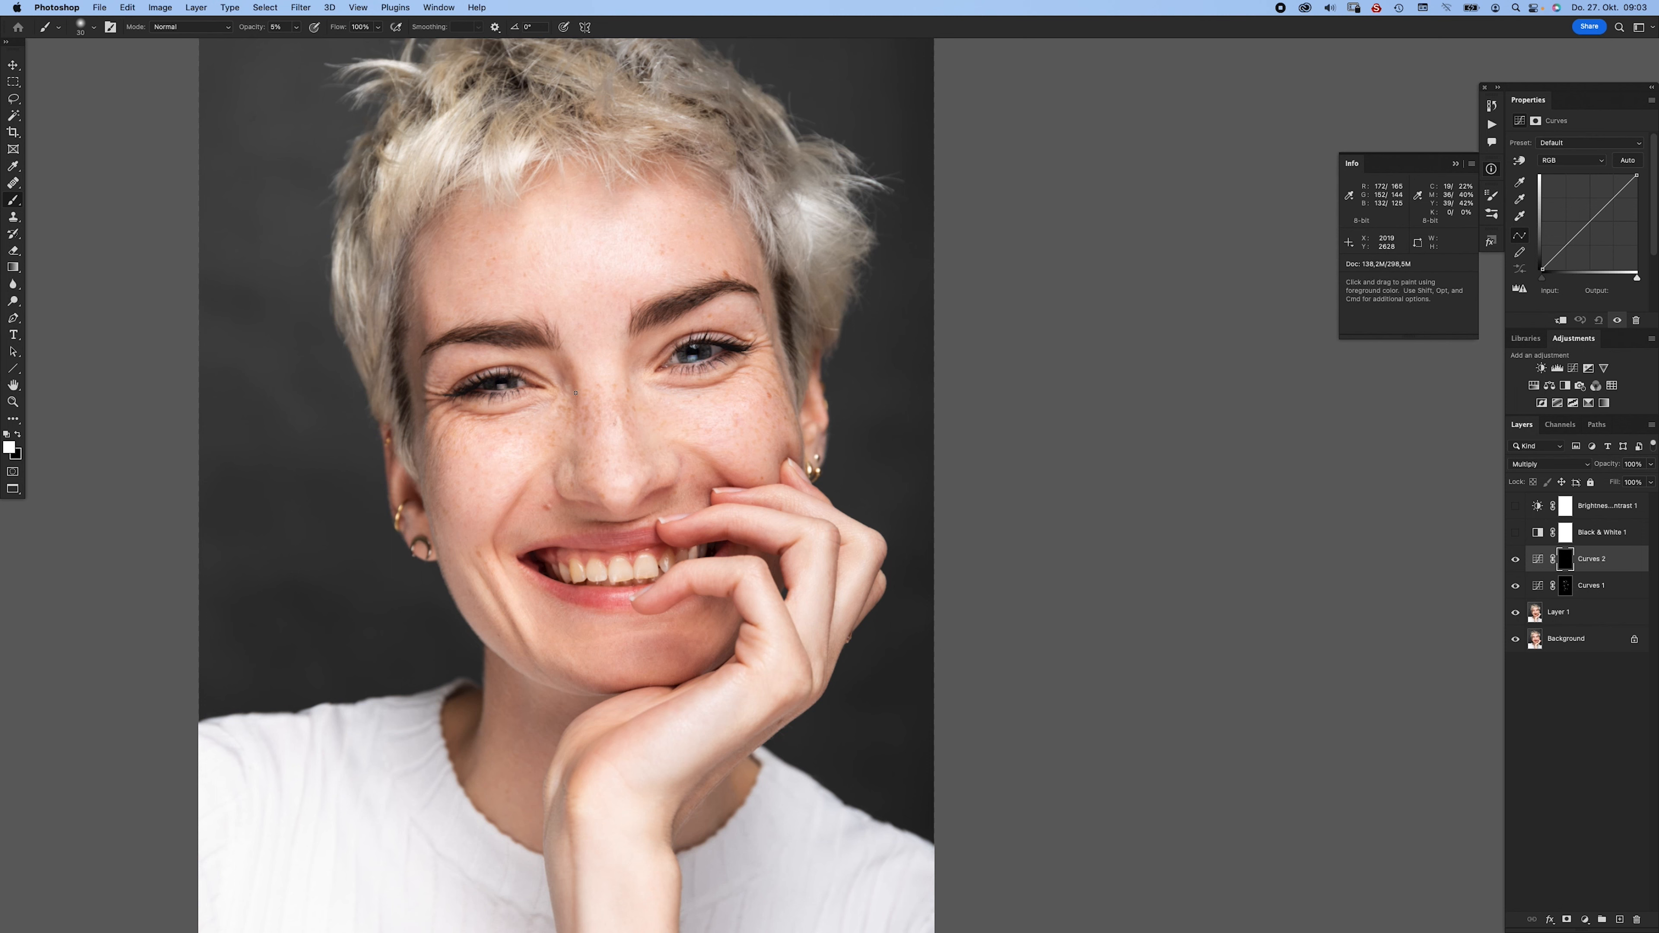
{"action": "scroll", "coordinate": [663, 453], "scroll_direction": "right", "scroll_amount": 1}
{"action": "scroll", "coordinate": [663, 453], "scroll_direction": "down", "scroll_amount": 1}
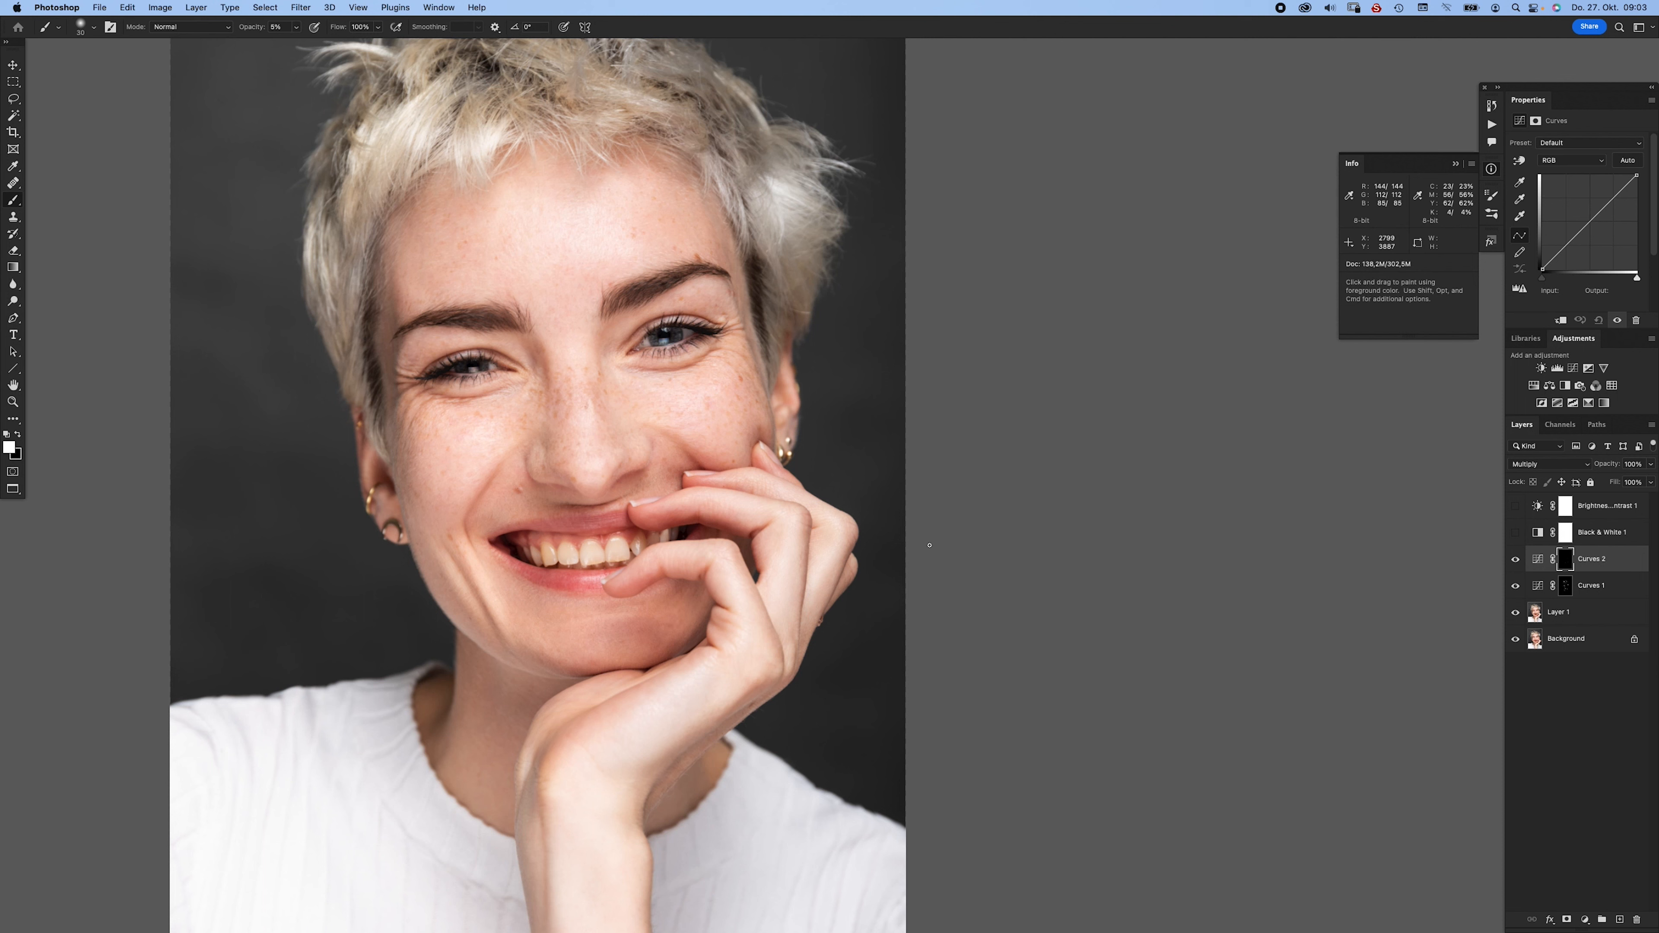
- Select the Curves 1 mask and touch up the forehead with a smaller soft brush at 5% opacity
{"action": "left_click", "coordinate": [1566, 586]}
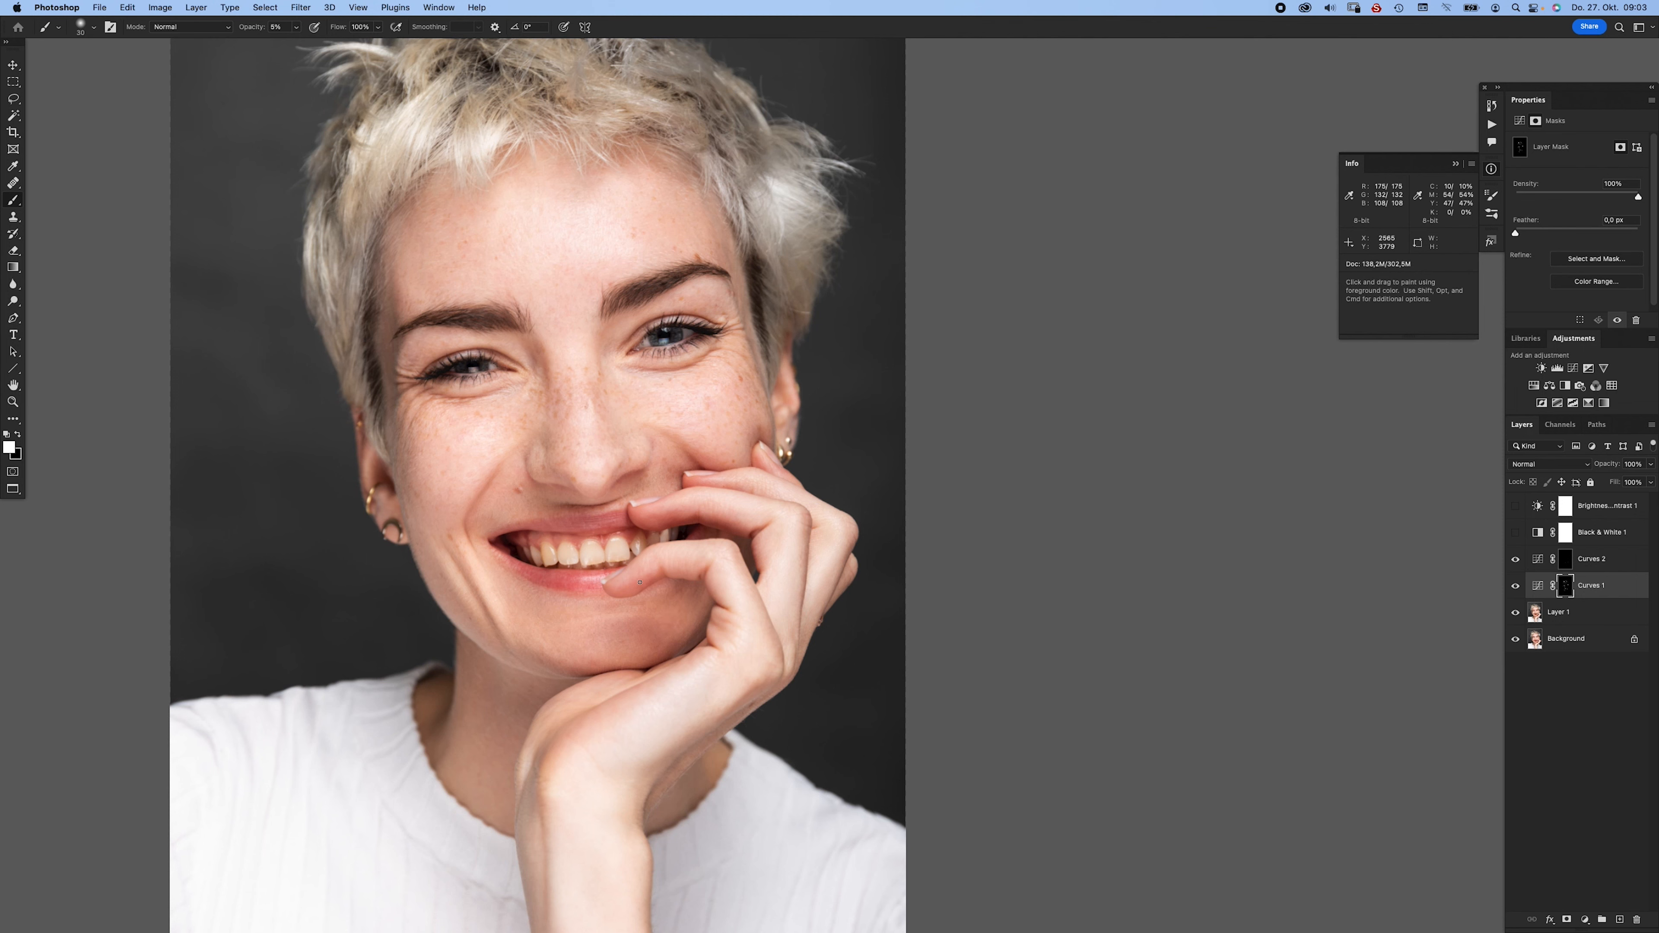
{"action": "scroll", "coordinate": [640, 582], "scroll_direction": "up", "scroll_amount": 2}
{"action": "scroll", "coordinate": [640, 582], "scroll_direction": "left", "scroll_amount": 1}
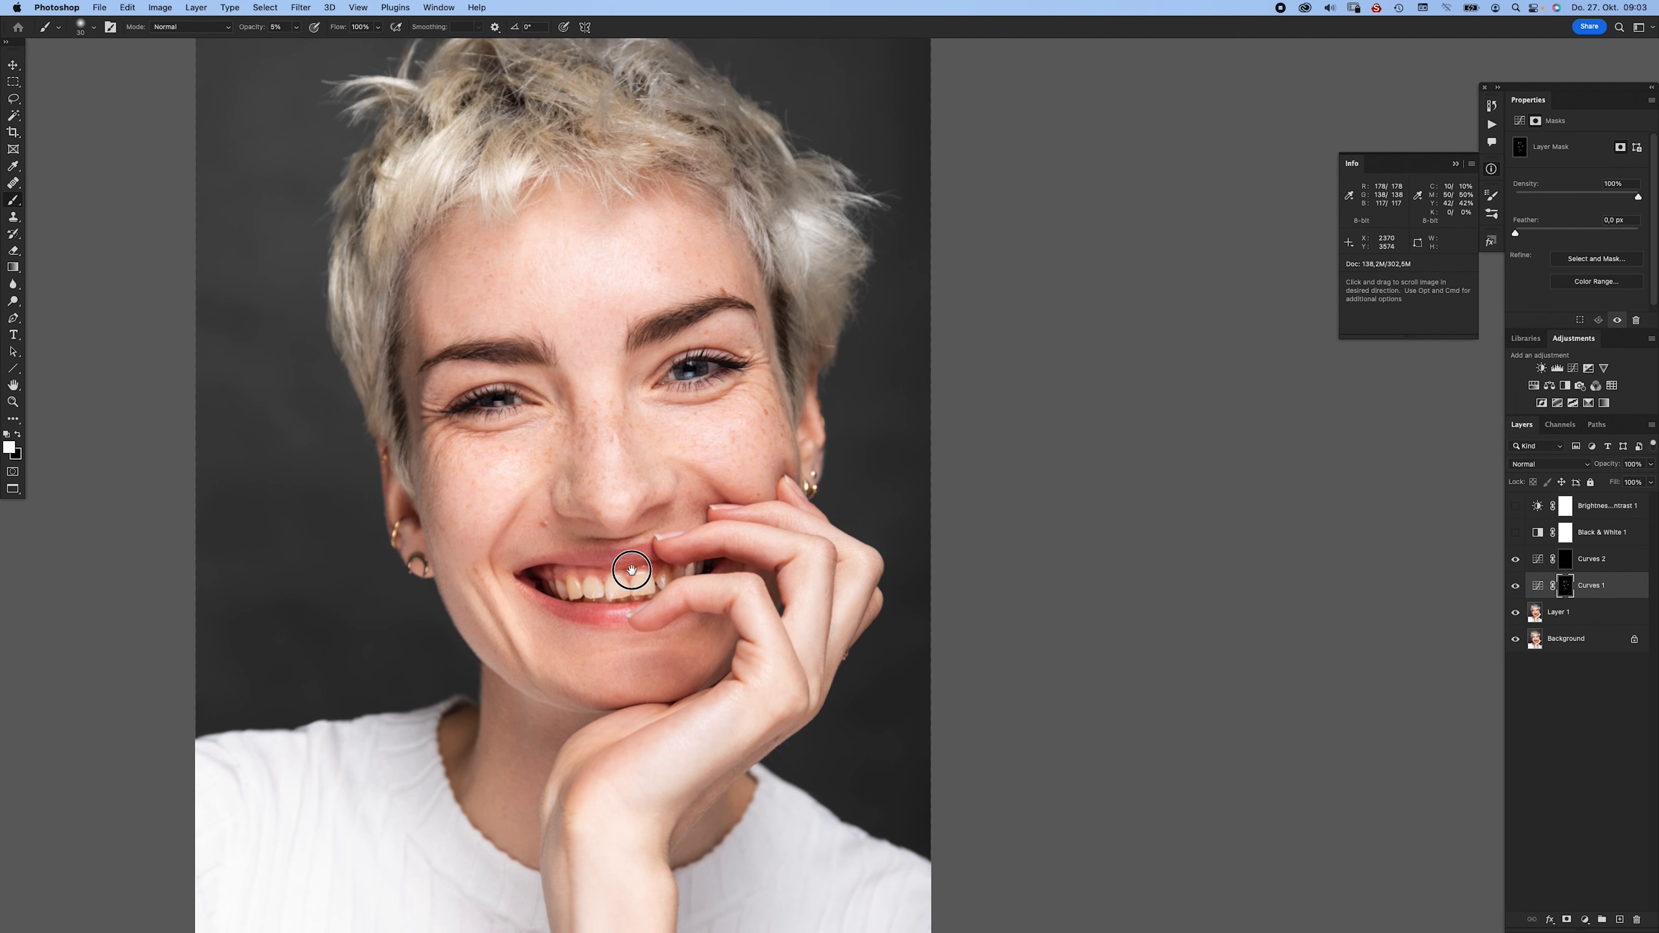
{"action": "scroll", "coordinate": [705, 596], "scroll_direction": "down", "scroll_amount": 2}
{"action": "scroll", "coordinate": [705, 596], "scroll_direction": "left", "scroll_amount": 1}
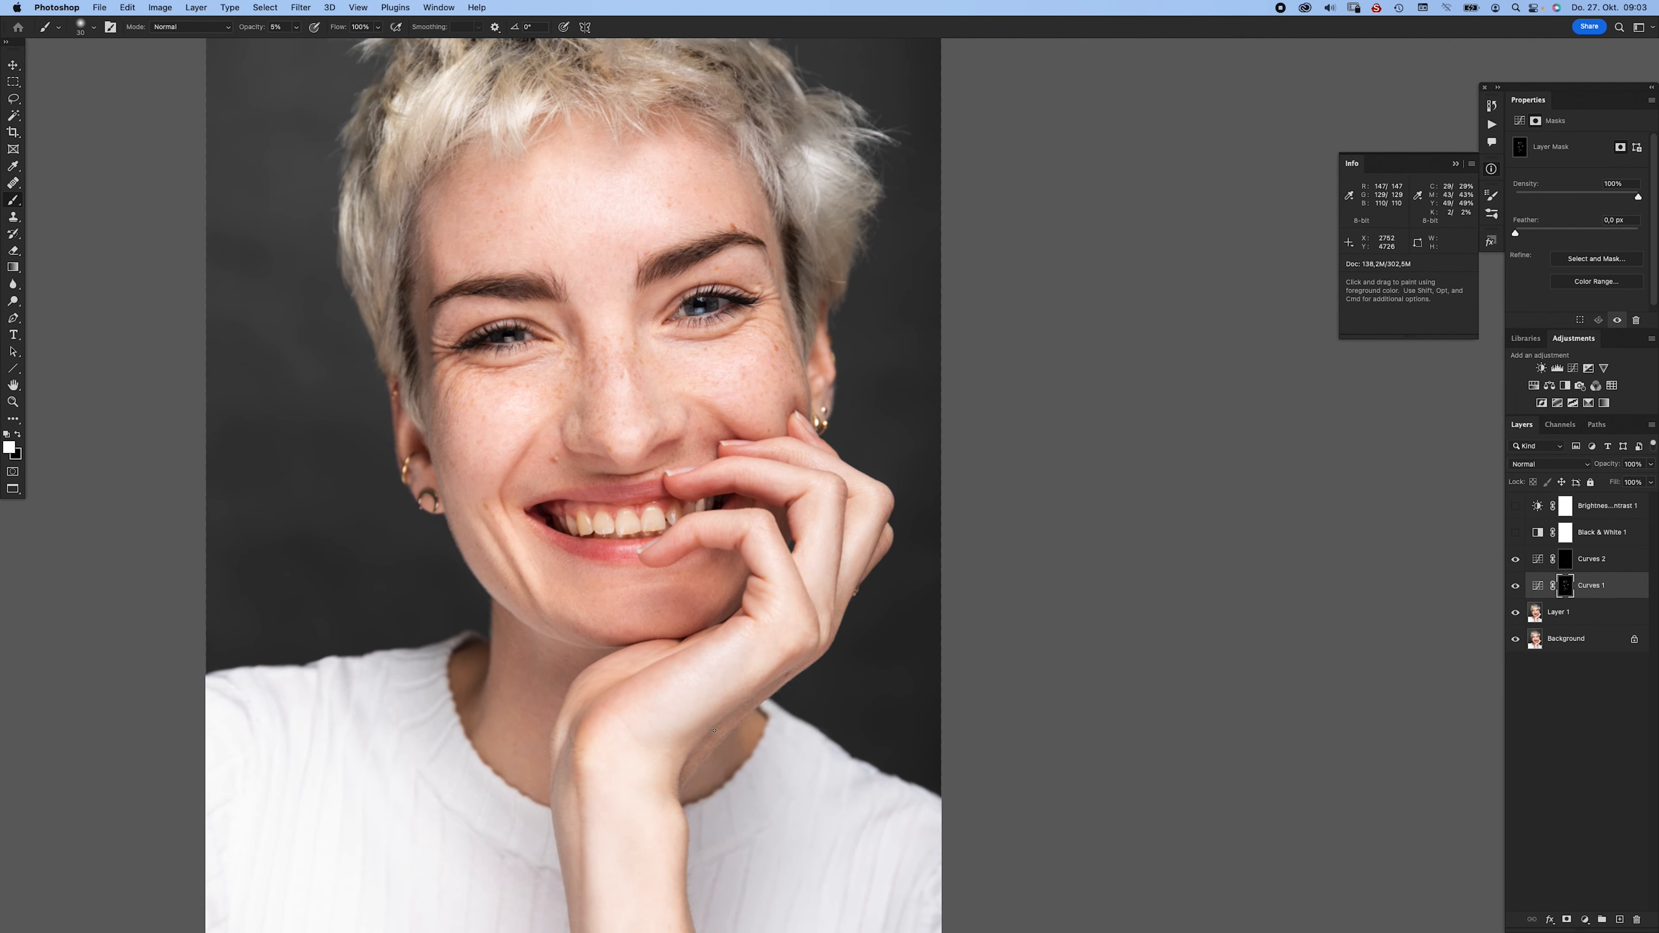
{"action": "left_click_drag", "start_coordinate": [680, 766], "coordinate": [662, 529]}
{"action": "left_click_drag", "start_coordinate": [663, 530], "coordinate": [667, 620]}
{"action": "left_click", "coordinate": [590, 283]}
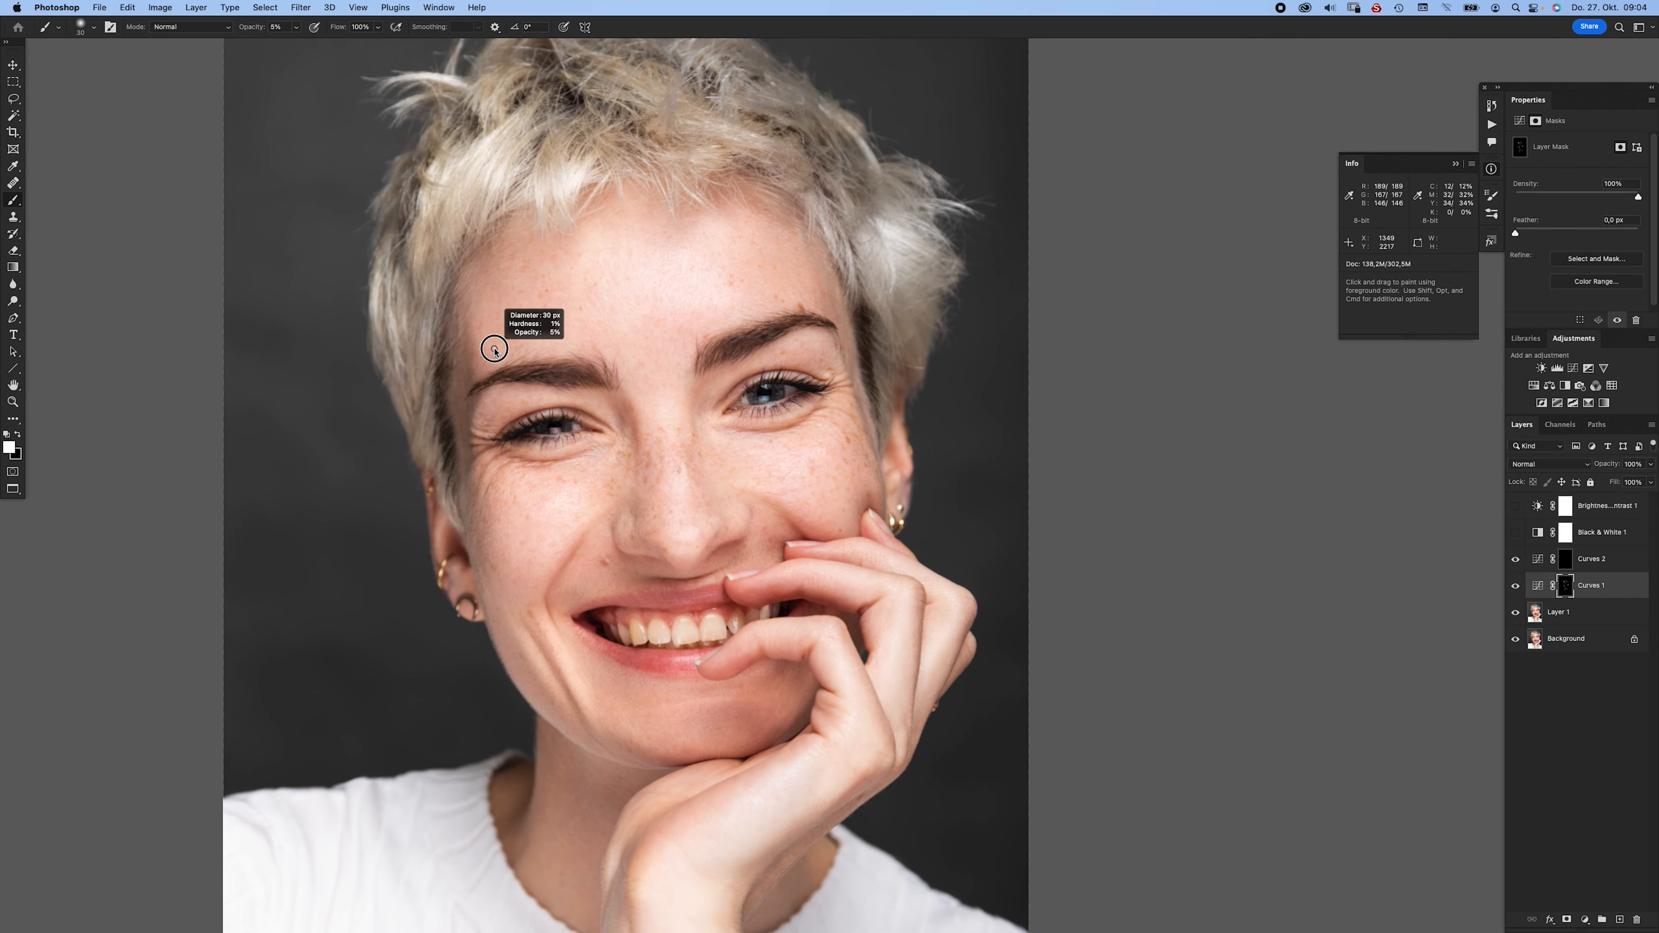
{"action": "key", "text": "bracketleft"}
{"action": "key", "text": "bracketleft"}
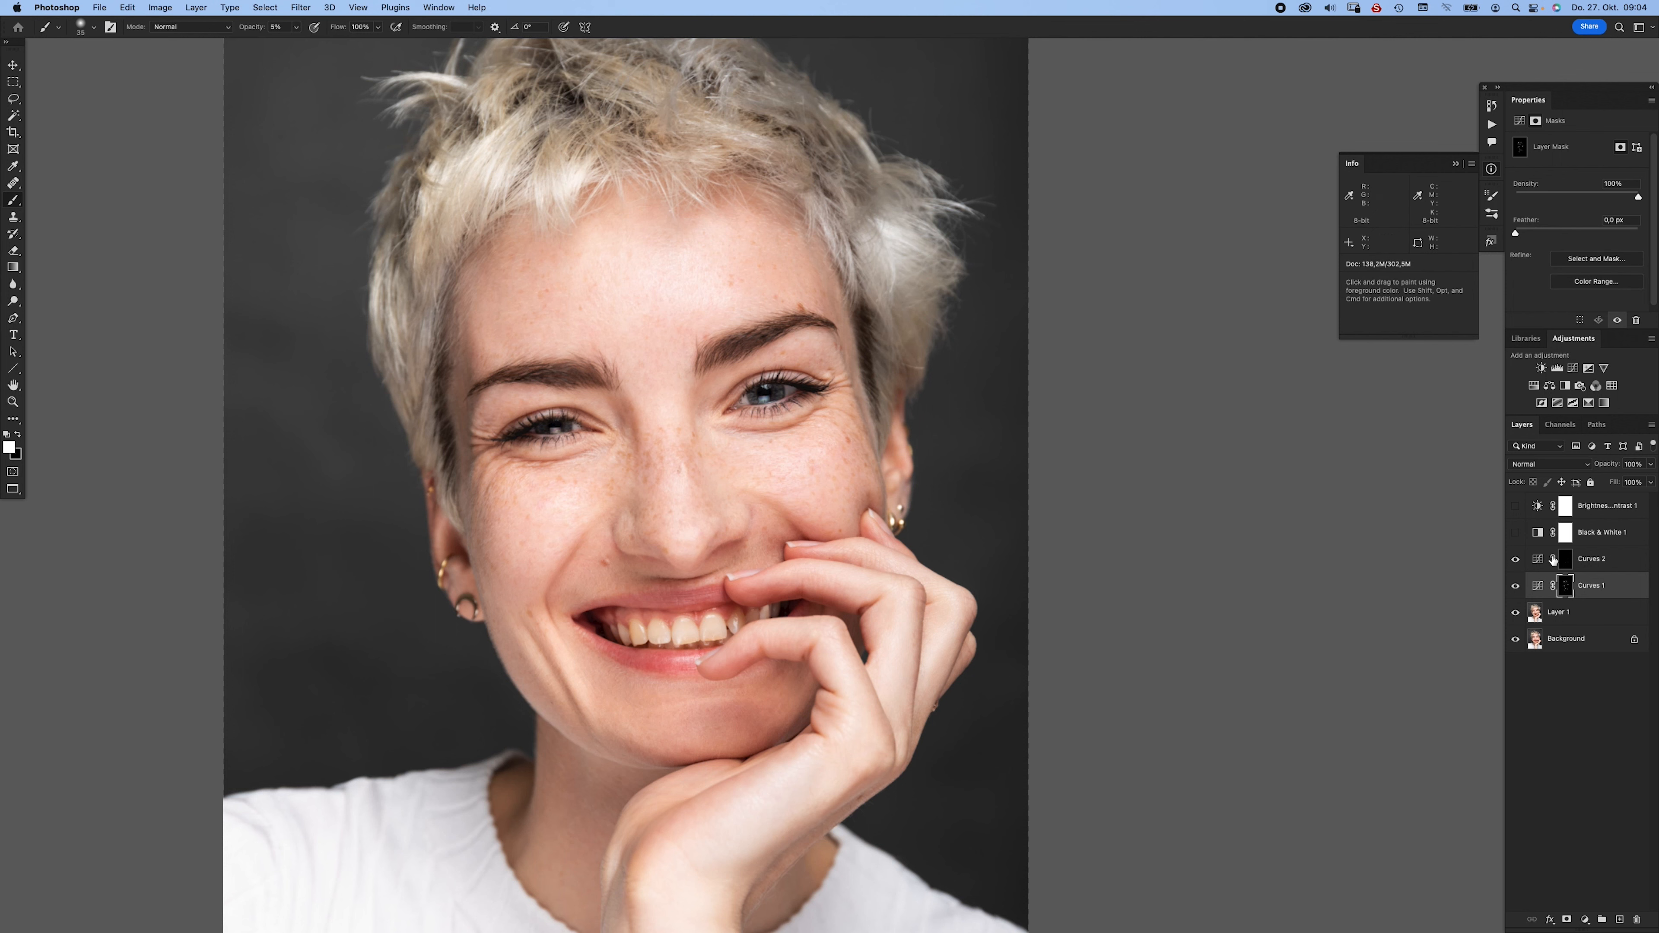
- Select the Curves 2 mask and paint white at 5% opacity along the hairline to darken both edges of the forehead
{"action": "left_click", "coordinate": [1568, 560]}
{"action": "left_click_drag", "start_coordinate": [468, 469], "coordinate": [463, 482]}
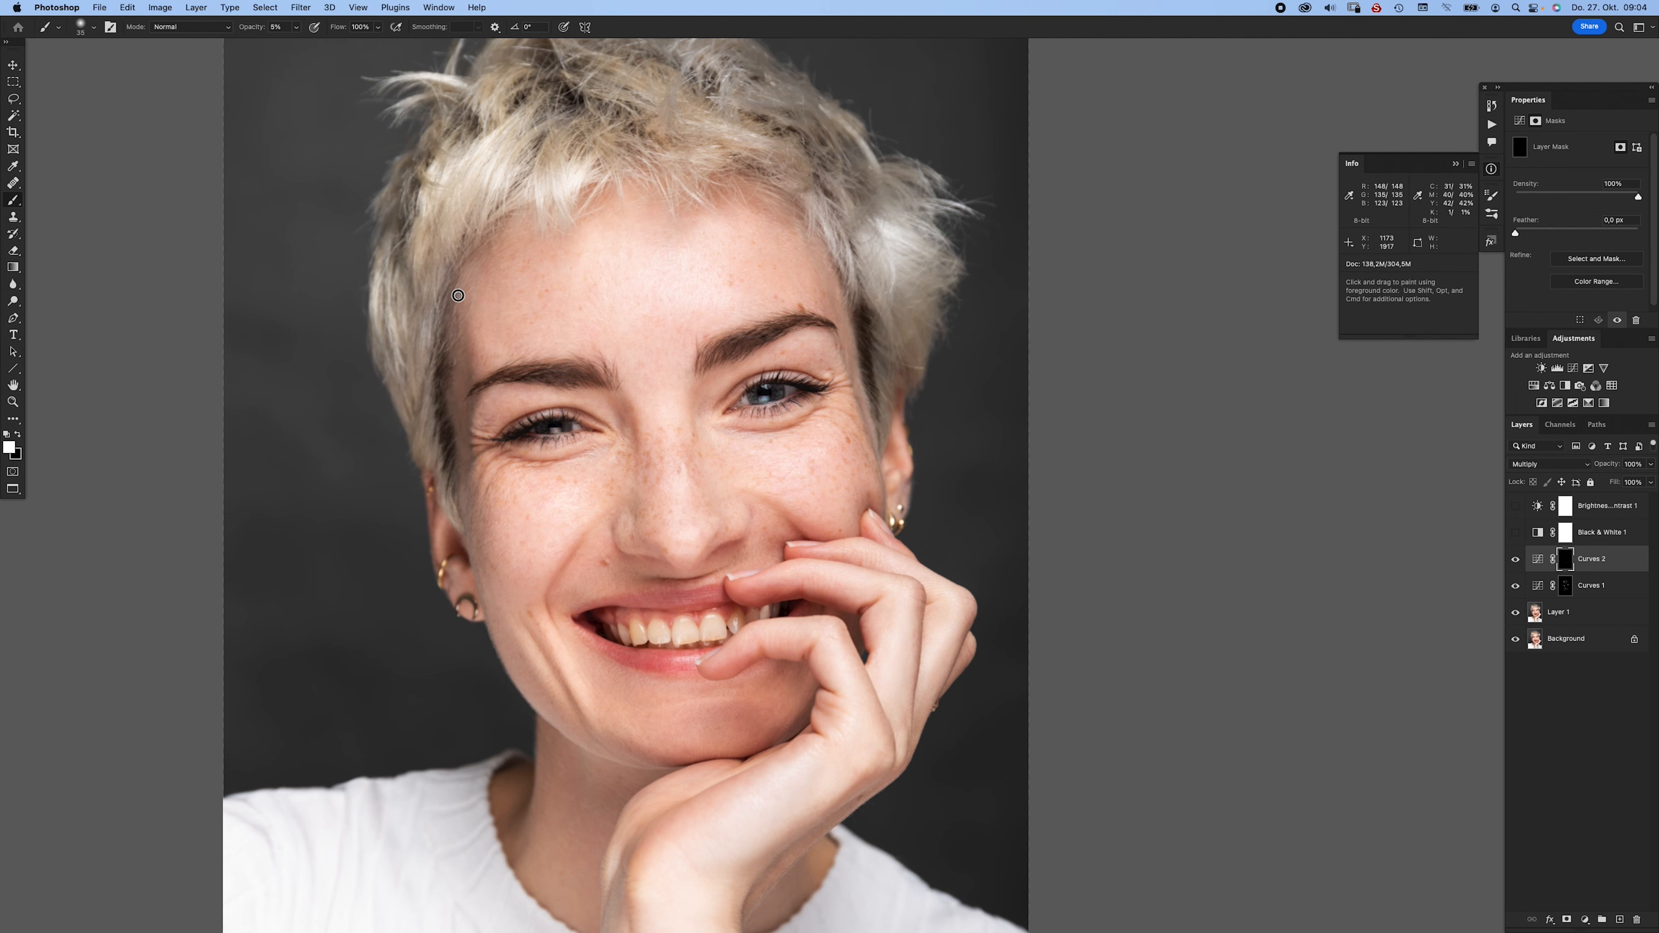
{"action": "left_click_drag", "start_coordinate": [512, 381], "coordinate": [428, 423]}
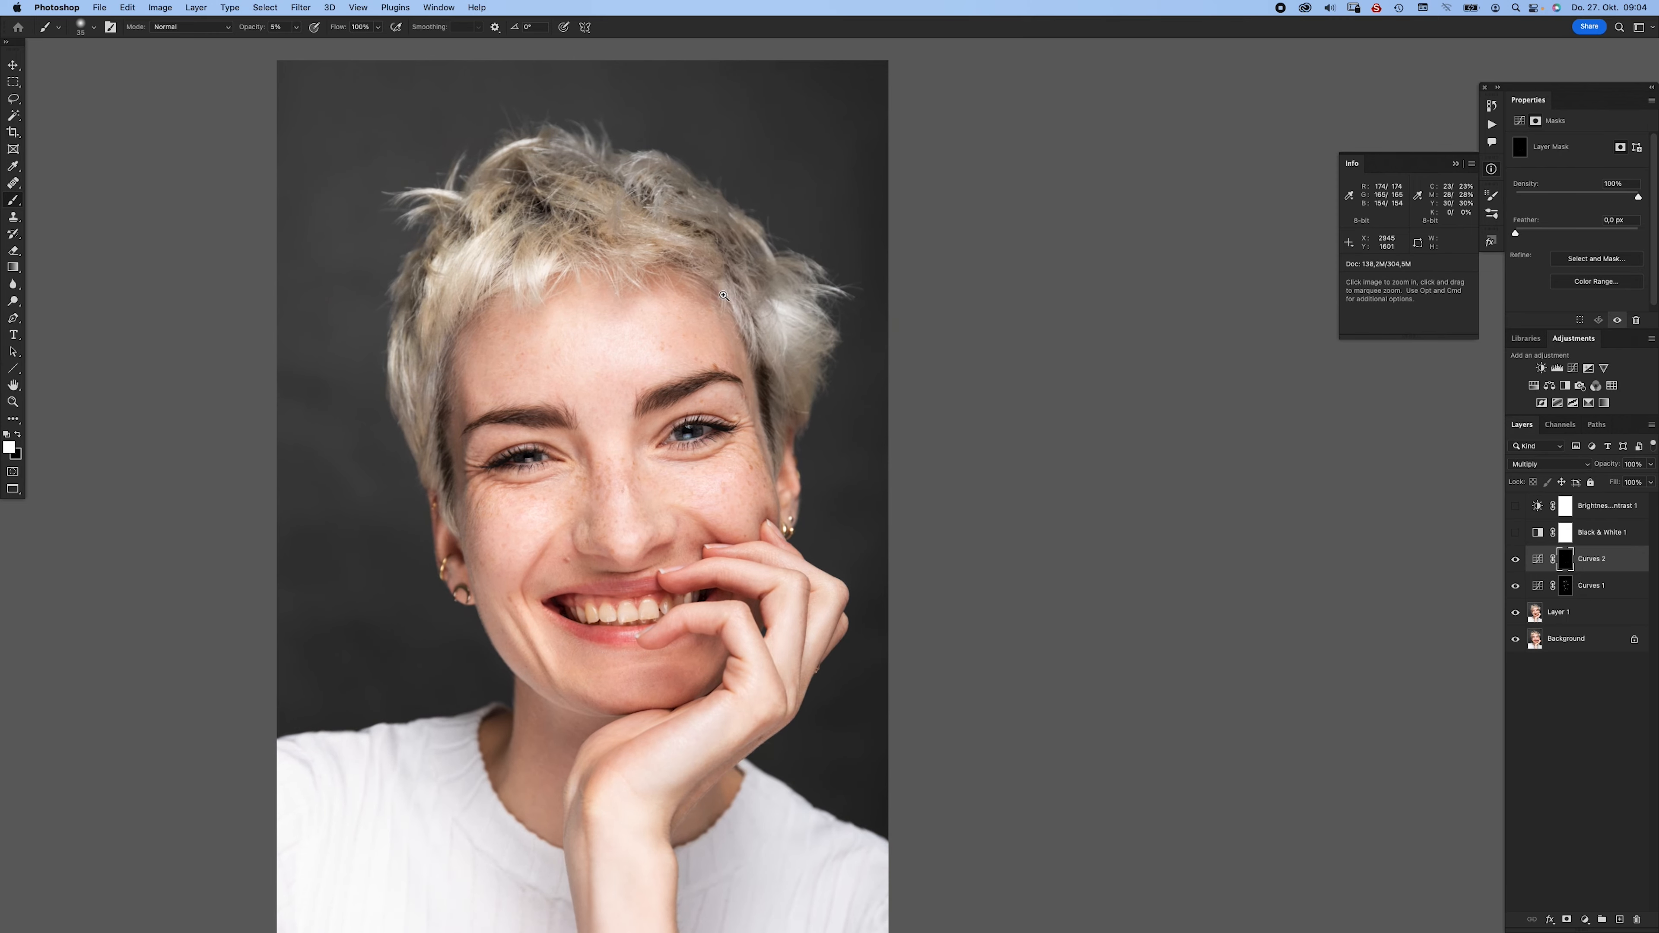
{"action": "left_click_drag", "start_coordinate": [721, 295], "coordinate": [801, 296]}
{"action": "left_click_drag", "start_coordinate": [712, 338], "coordinate": [588, 265]}
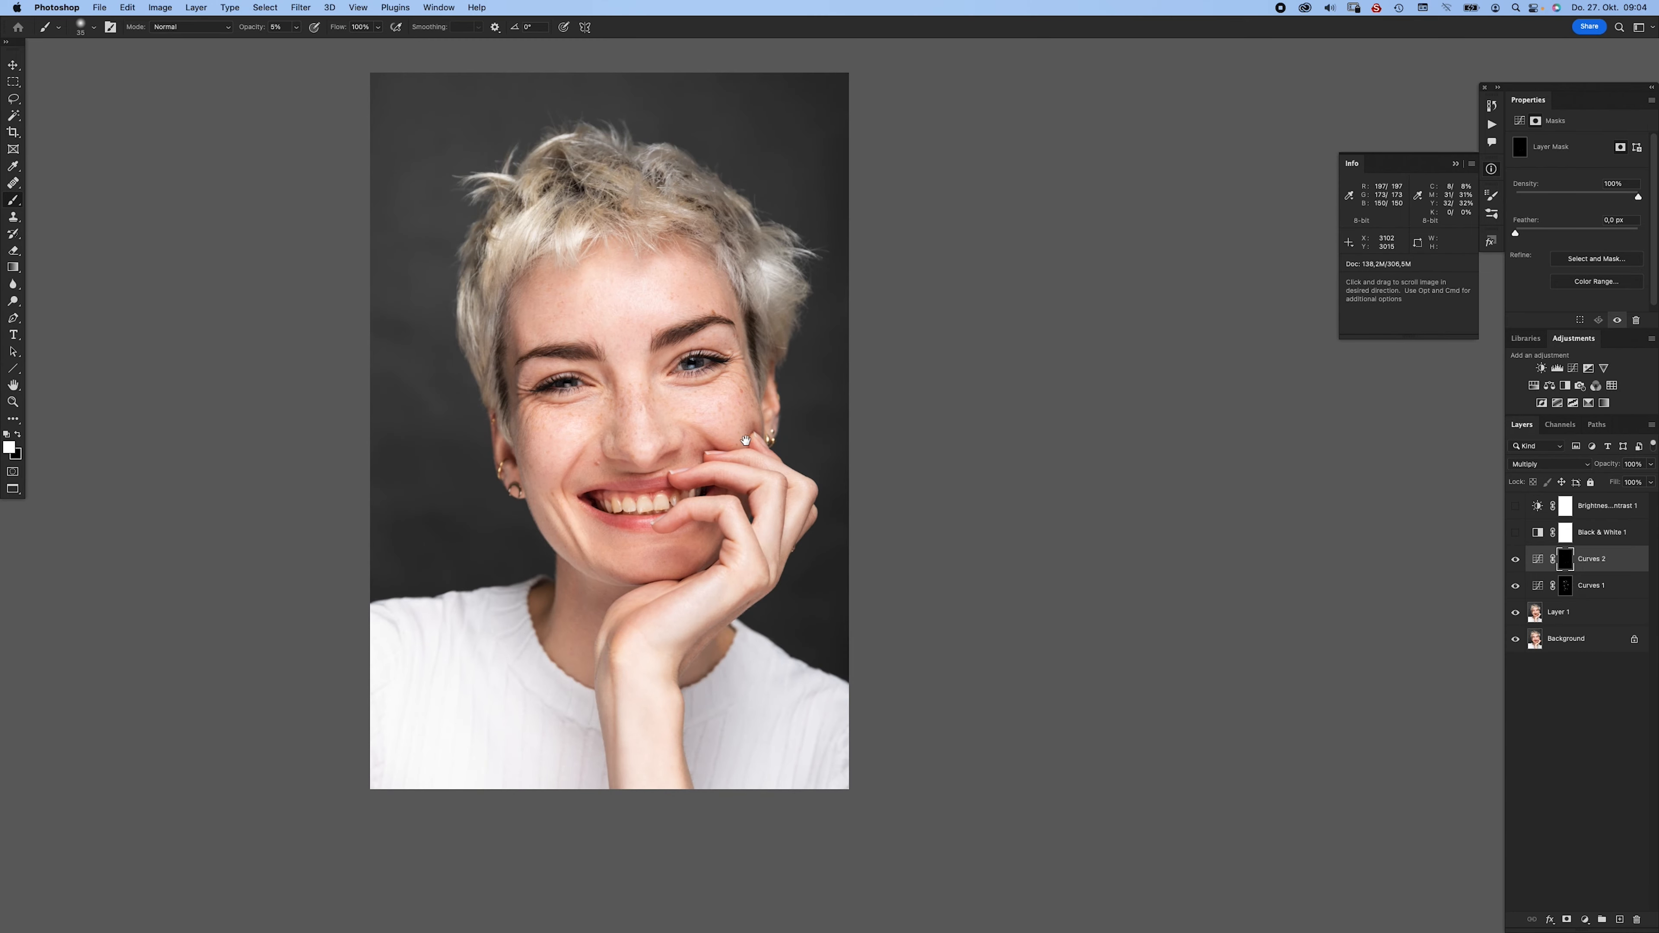
- Paint white over the forearm and wrist in the Curves 2 mask with a larger soft brush at 10% opacity to darken them
{"action": "left_click_drag", "start_coordinate": [665, 411], "coordinate": [714, 422]}
{"action": "left_click_drag", "start_coordinate": [614, 402], "coordinate": [562, 305]}
{"action": "left_click_drag", "start_coordinate": [653, 509], "coordinate": [602, 491]}
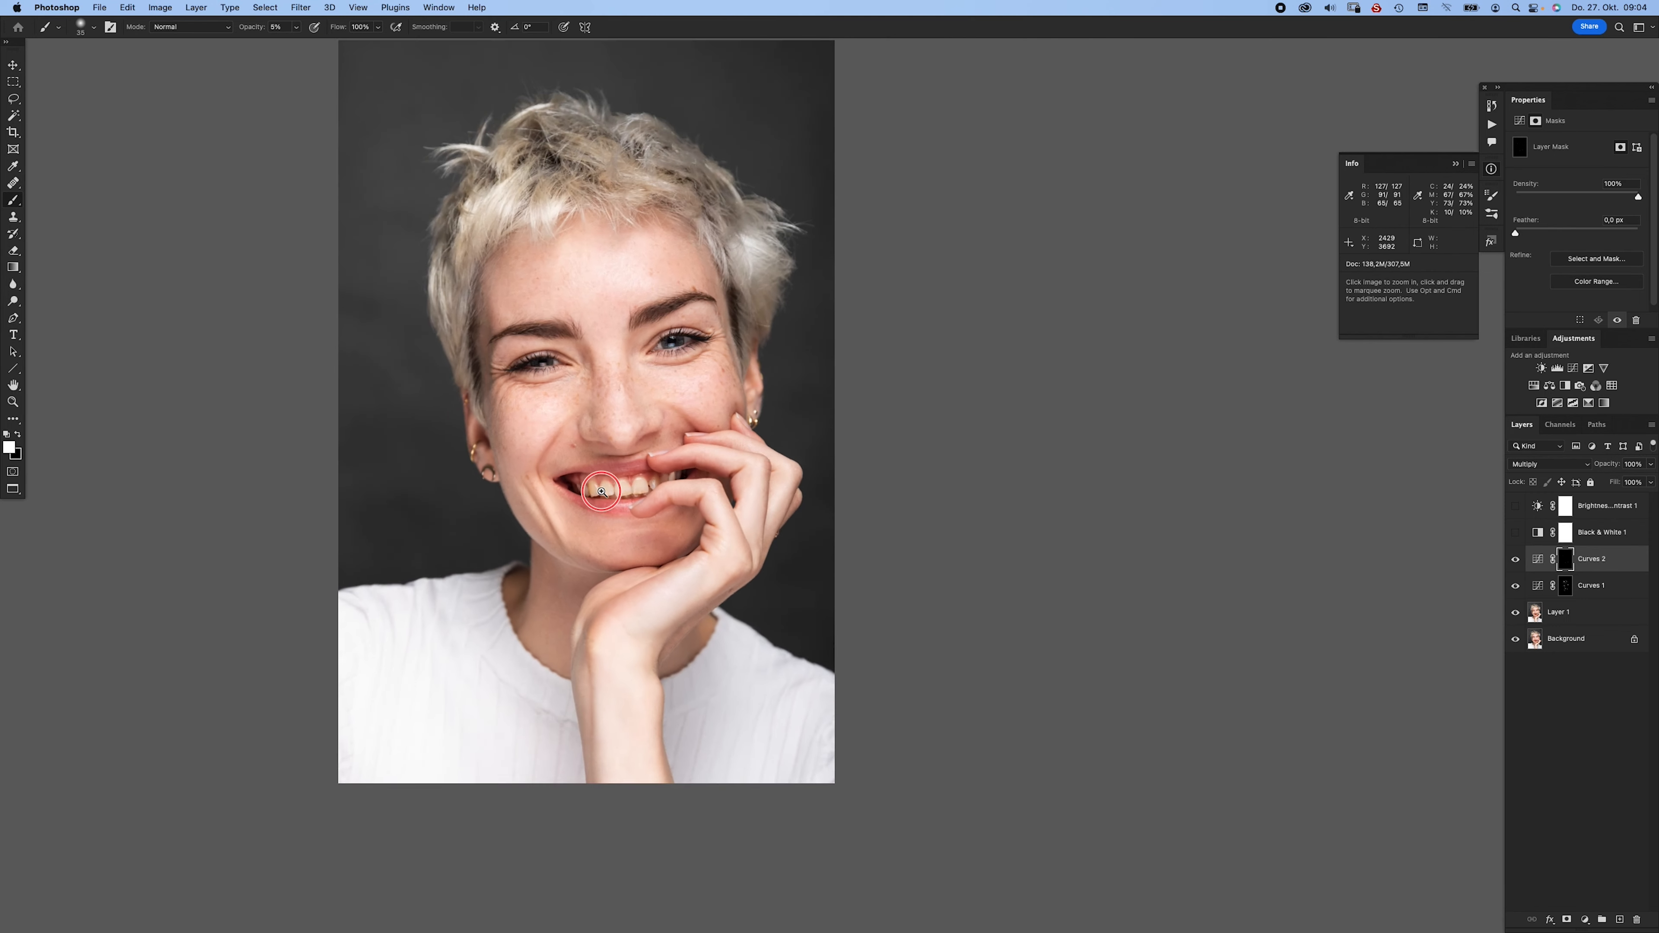
{"action": "scroll", "coordinate": [602, 491], "scroll_direction": "down", "scroll_amount": 1}
{"action": "mouse_move", "coordinate": [637, 659]}
{"action": "left_mouse_down"}
{"action": "mouse_move", "coordinate": [662, 659]}
{"action": "mouse_move", "coordinate": [630, 736]}
{"action": "mouse_move", "coordinate": [642, 625]}
{"action": "mouse_move", "coordinate": [635, 661]}
{"action": "mouse_move", "coordinate": [623, 634]}
{"action": "mouse_move", "coordinate": [631, 746]}
{"action": "left_mouse_up"}
{"action": "left_click_drag", "start_coordinate": [644, 616], "coordinate": [628, 615]}
{"action": "mouse_move", "coordinate": [710, 549]}
{"action": "left_mouse_down"}
{"action": "mouse_move", "coordinate": [617, 617]}
{"action": "mouse_move", "coordinate": [631, 767]}
{"action": "mouse_move", "coordinate": [624, 617]}
{"action": "mouse_move", "coordinate": [667, 585]}
{"action": "mouse_move", "coordinate": [626, 618]}
{"action": "left_mouse_up"}
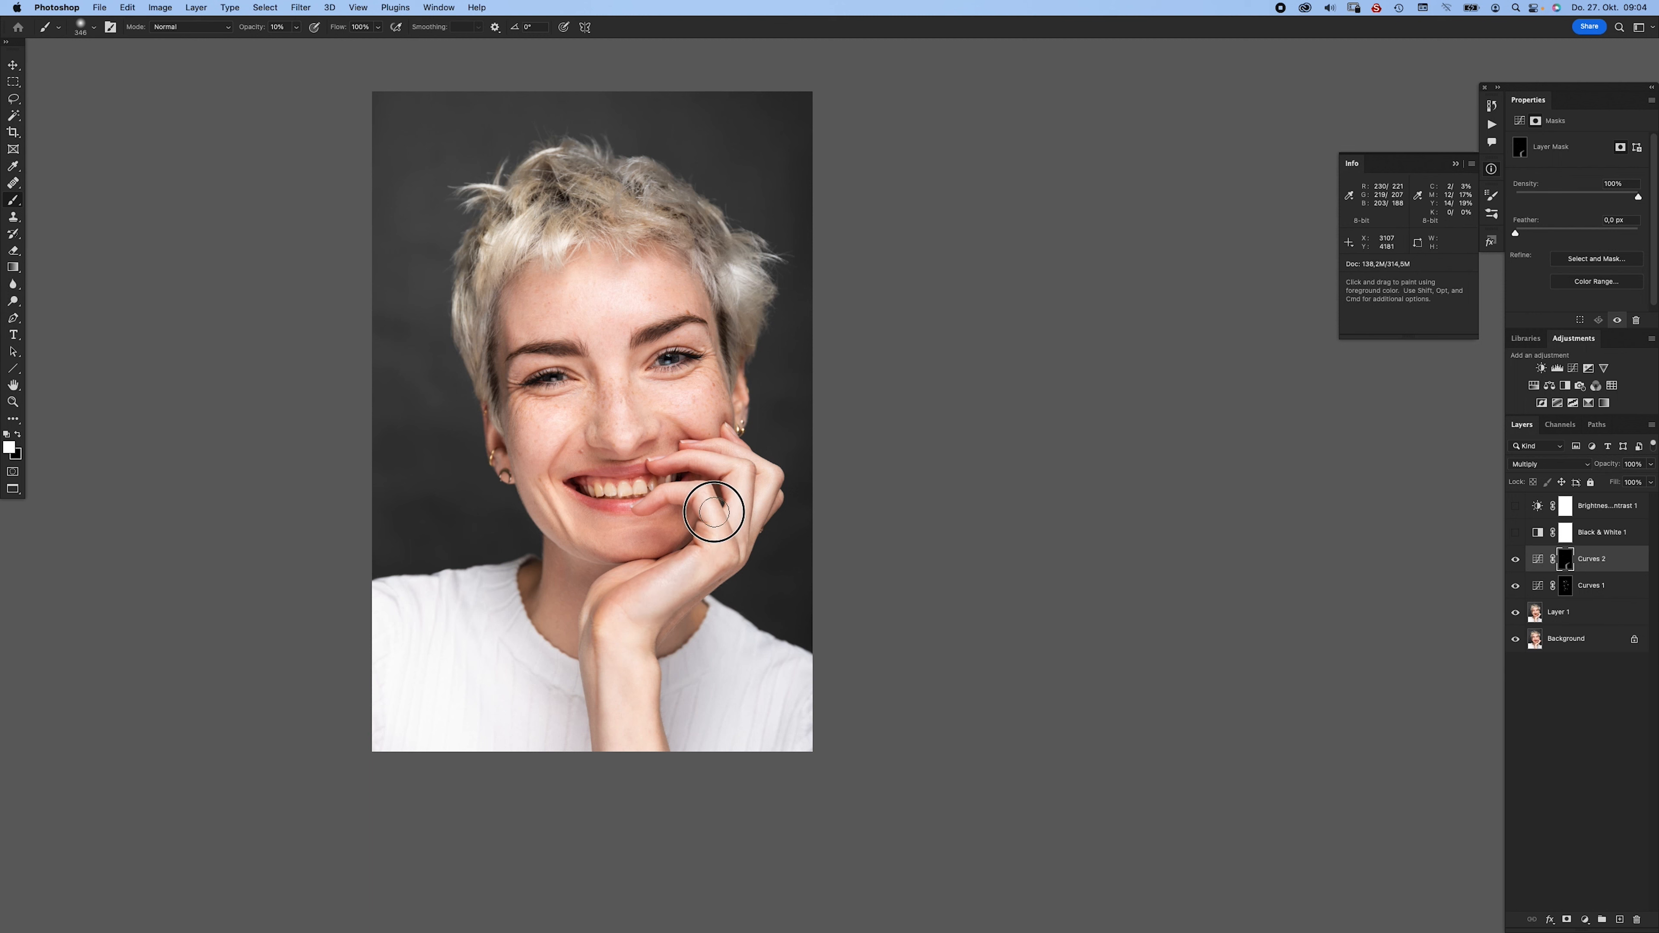
- Darken the back of the hand and the fingers in the Curves 2 mask with a smaller brush at 10% opacity
{"action": "mouse_move", "coordinate": [728, 541]}
{"action": "left_mouse_down"}
{"action": "mouse_move", "coordinate": [715, 526]}
{"action": "mouse_move", "coordinate": [730, 556]}
{"action": "left_mouse_up"}
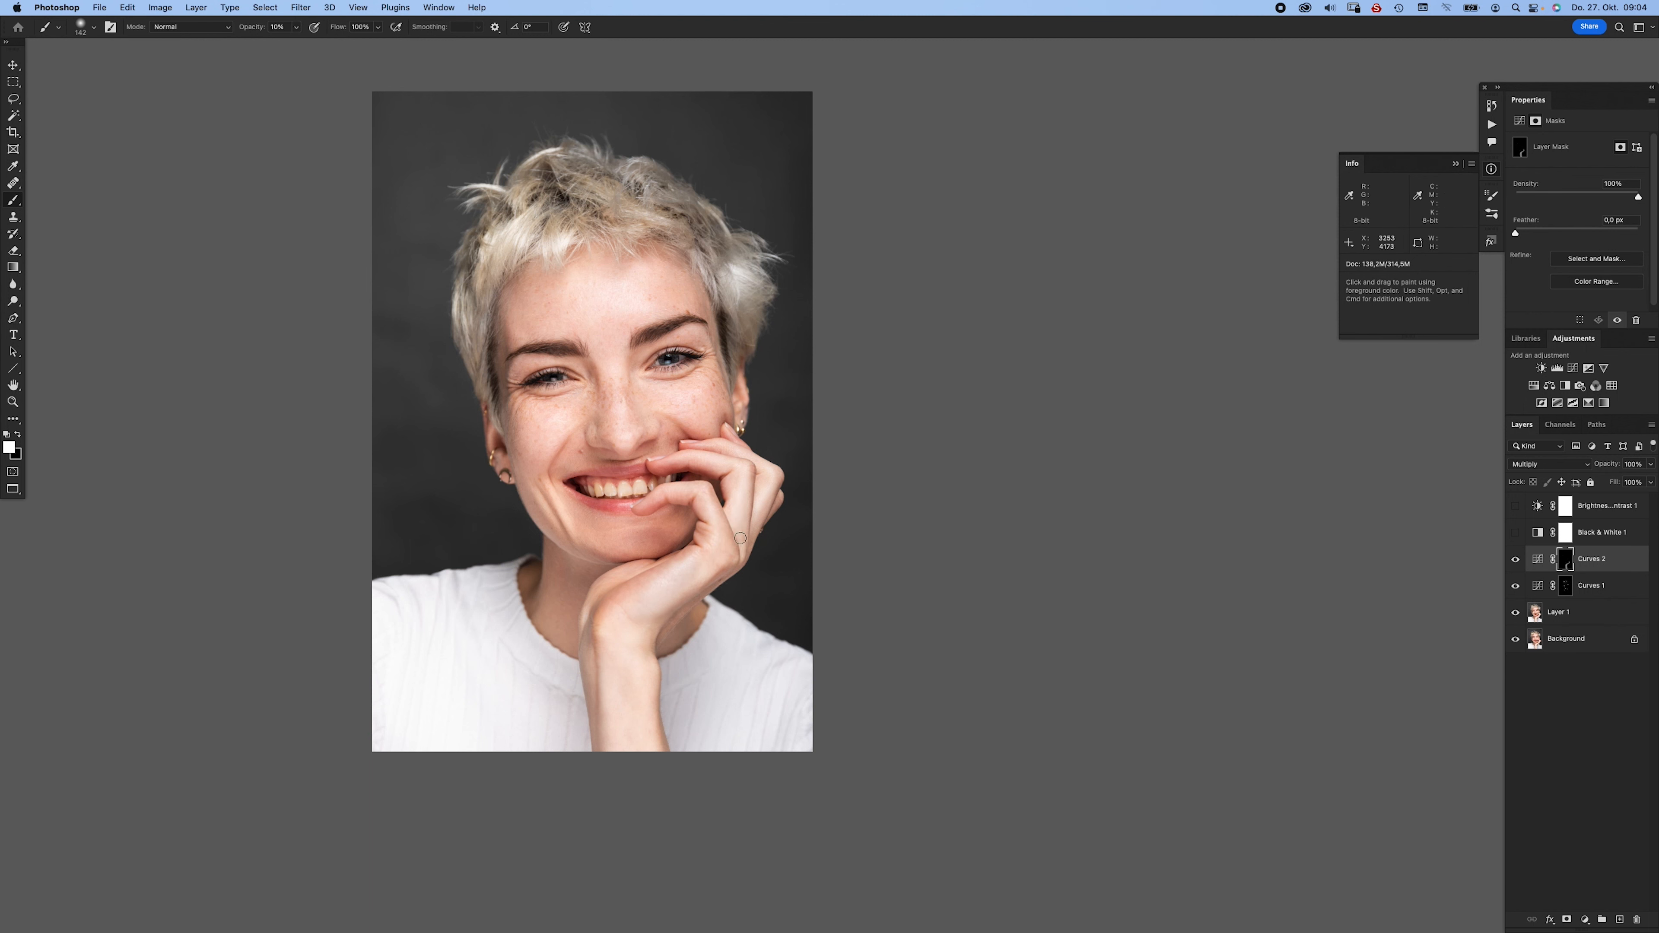
{"action": "left_click_drag", "start_coordinate": [768, 494], "coordinate": [748, 448]}
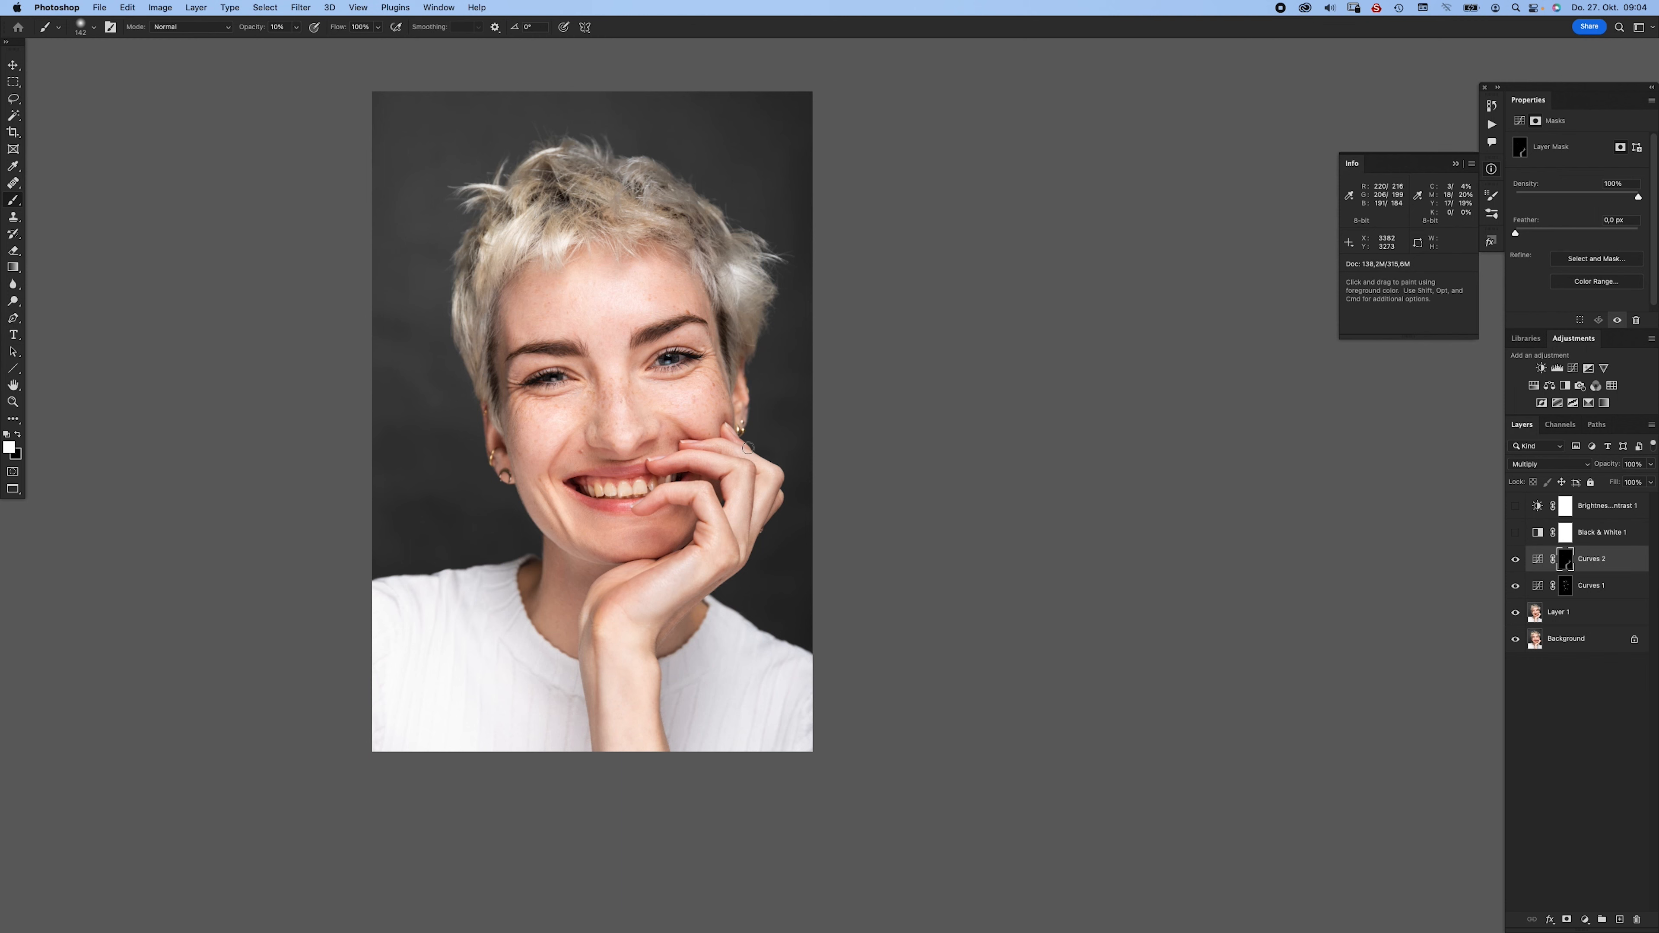
{"action": "mouse_move", "coordinate": [680, 403]}
{"action": "left_mouse_down"}
{"action": "mouse_move", "coordinate": [716, 403]}
{"action": "mouse_move", "coordinate": [695, 426]}
{"action": "mouse_move", "coordinate": [702, 463]}
{"action": "left_mouse_up"}
{"action": "mouse_move", "coordinate": [703, 463]}
{"action": "left_mouse_down"}
{"action": "mouse_move", "coordinate": [641, 521]}
{"action": "mouse_move", "coordinate": [719, 520]}
{"action": "left_mouse_up"}
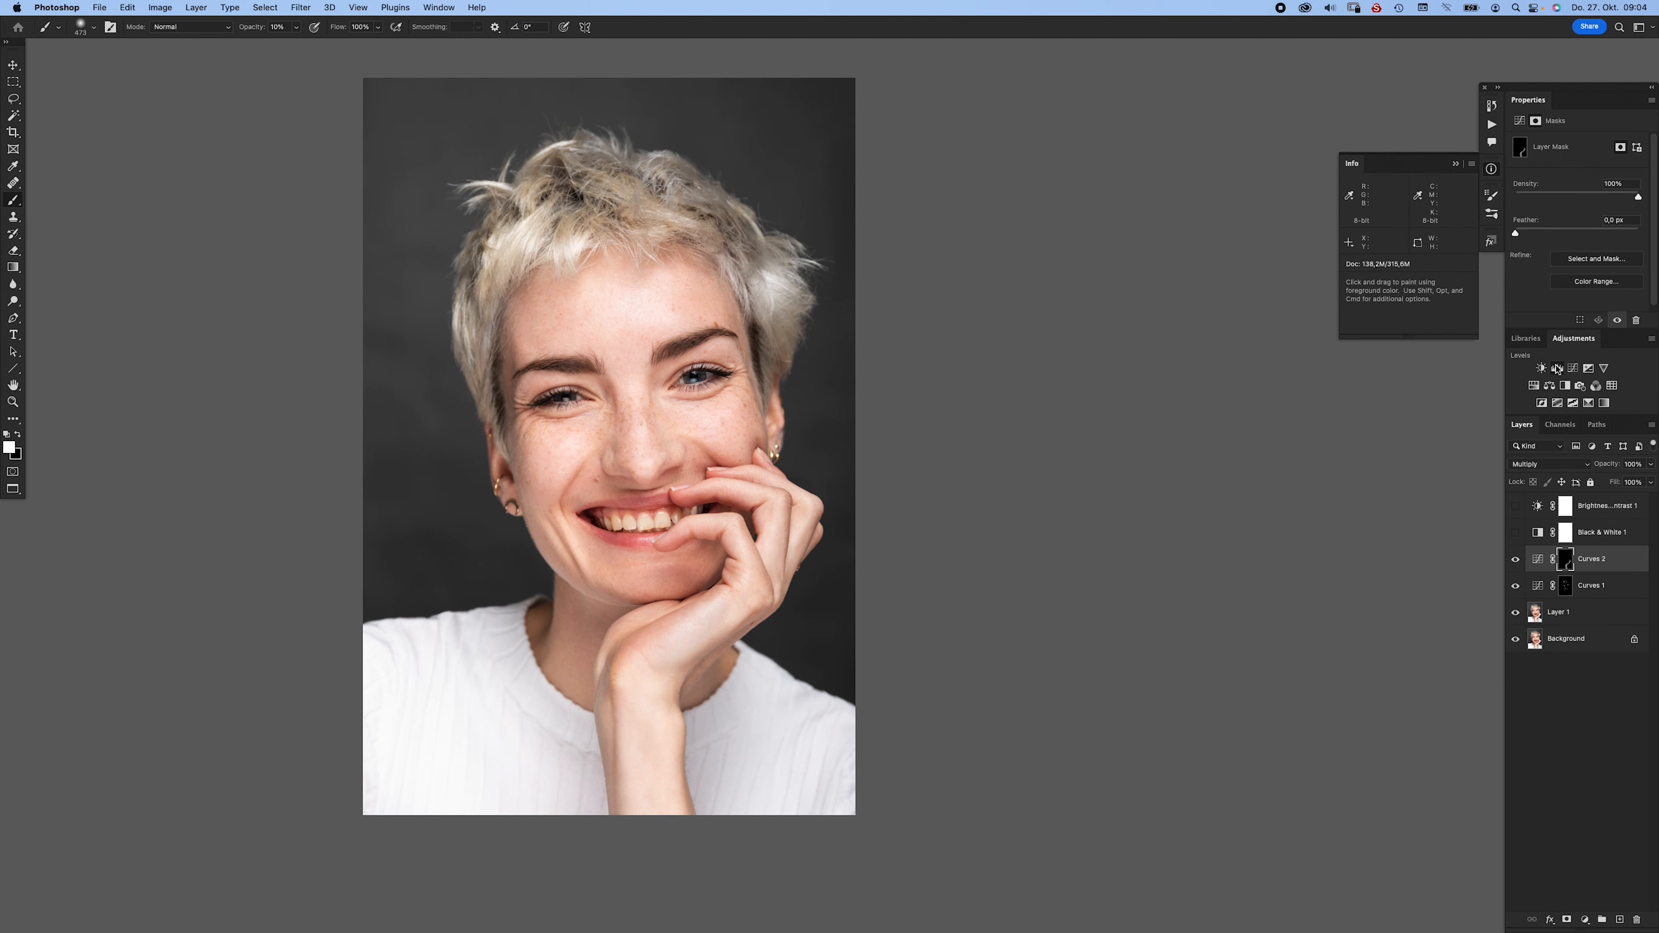
- Add a Levels adjustment layer above Curves 2 and save the document as Studio-Fotosession-096.psd in Schreibtisch with Maximize Compatibility on
{"action": "left_click", "coordinate": [1558, 368]}
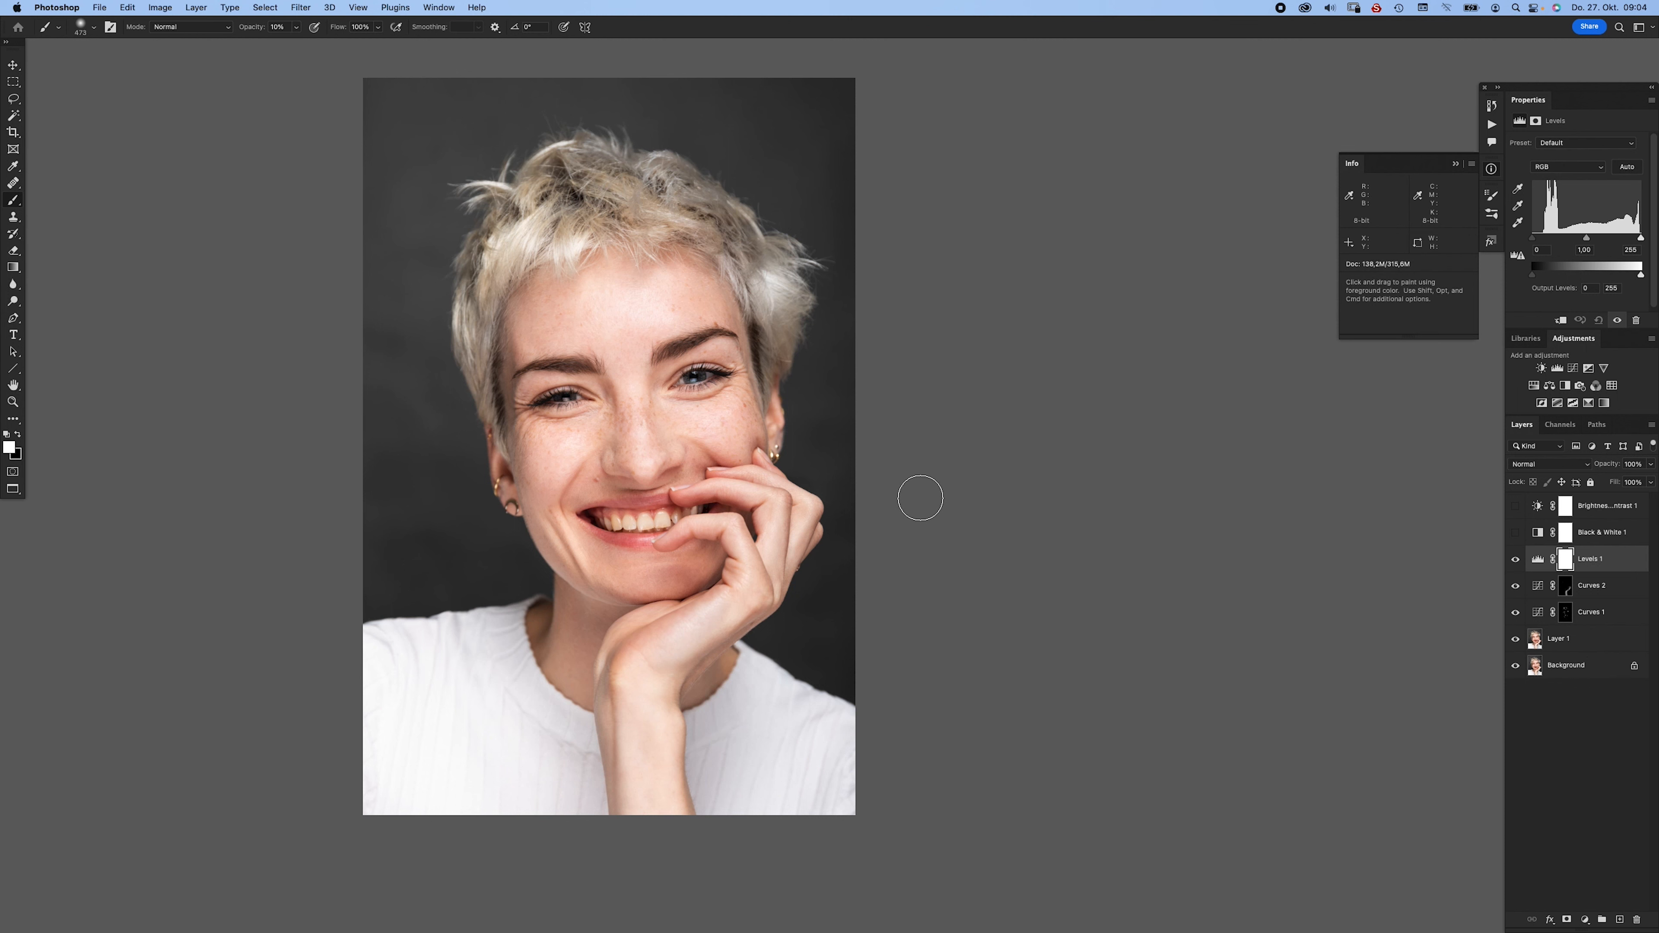
{"action": "key", "text": "shift+super+s"}
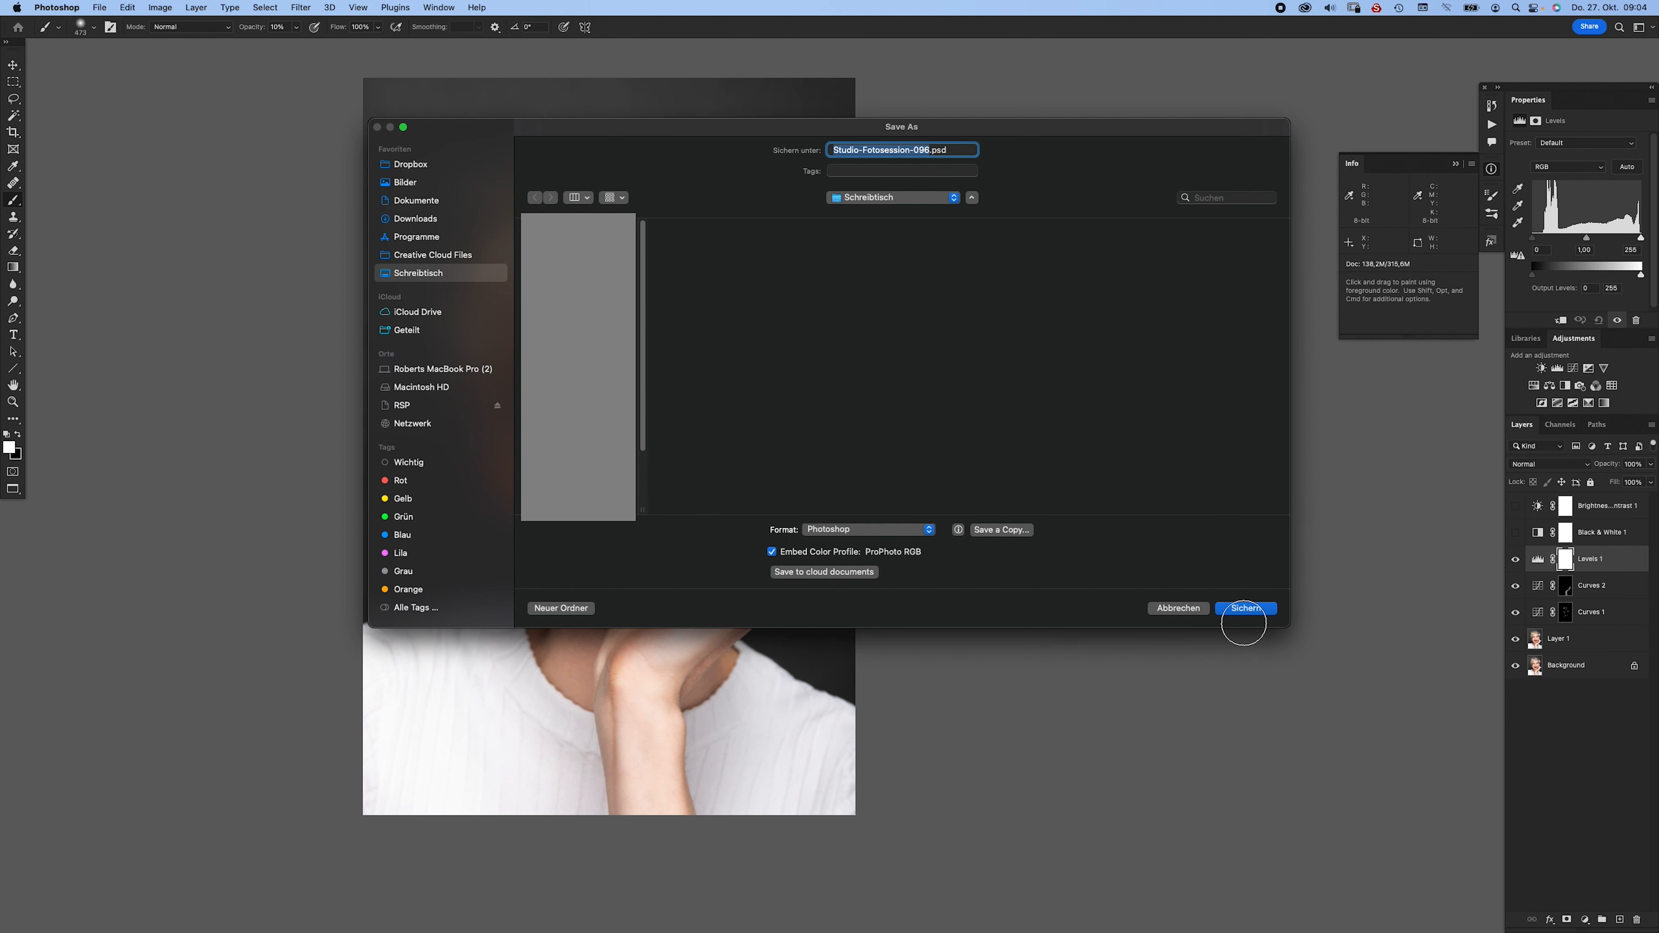
{"action": "left_click", "coordinate": [1179, 608]}
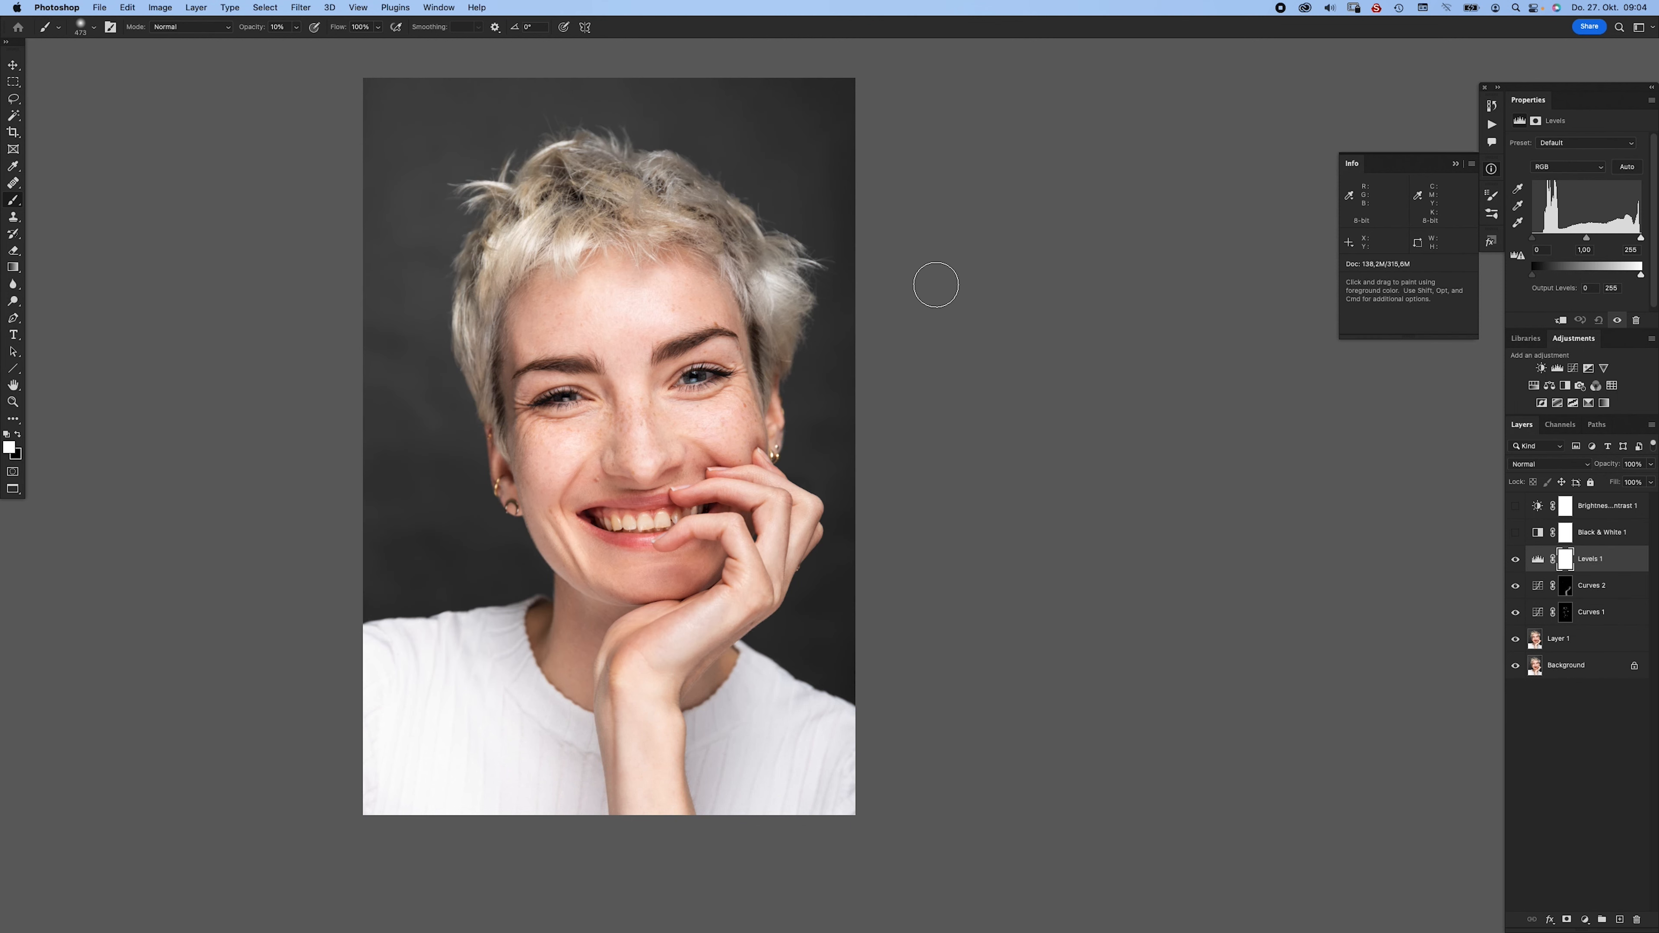
{"action": "key", "text": "super+s"}
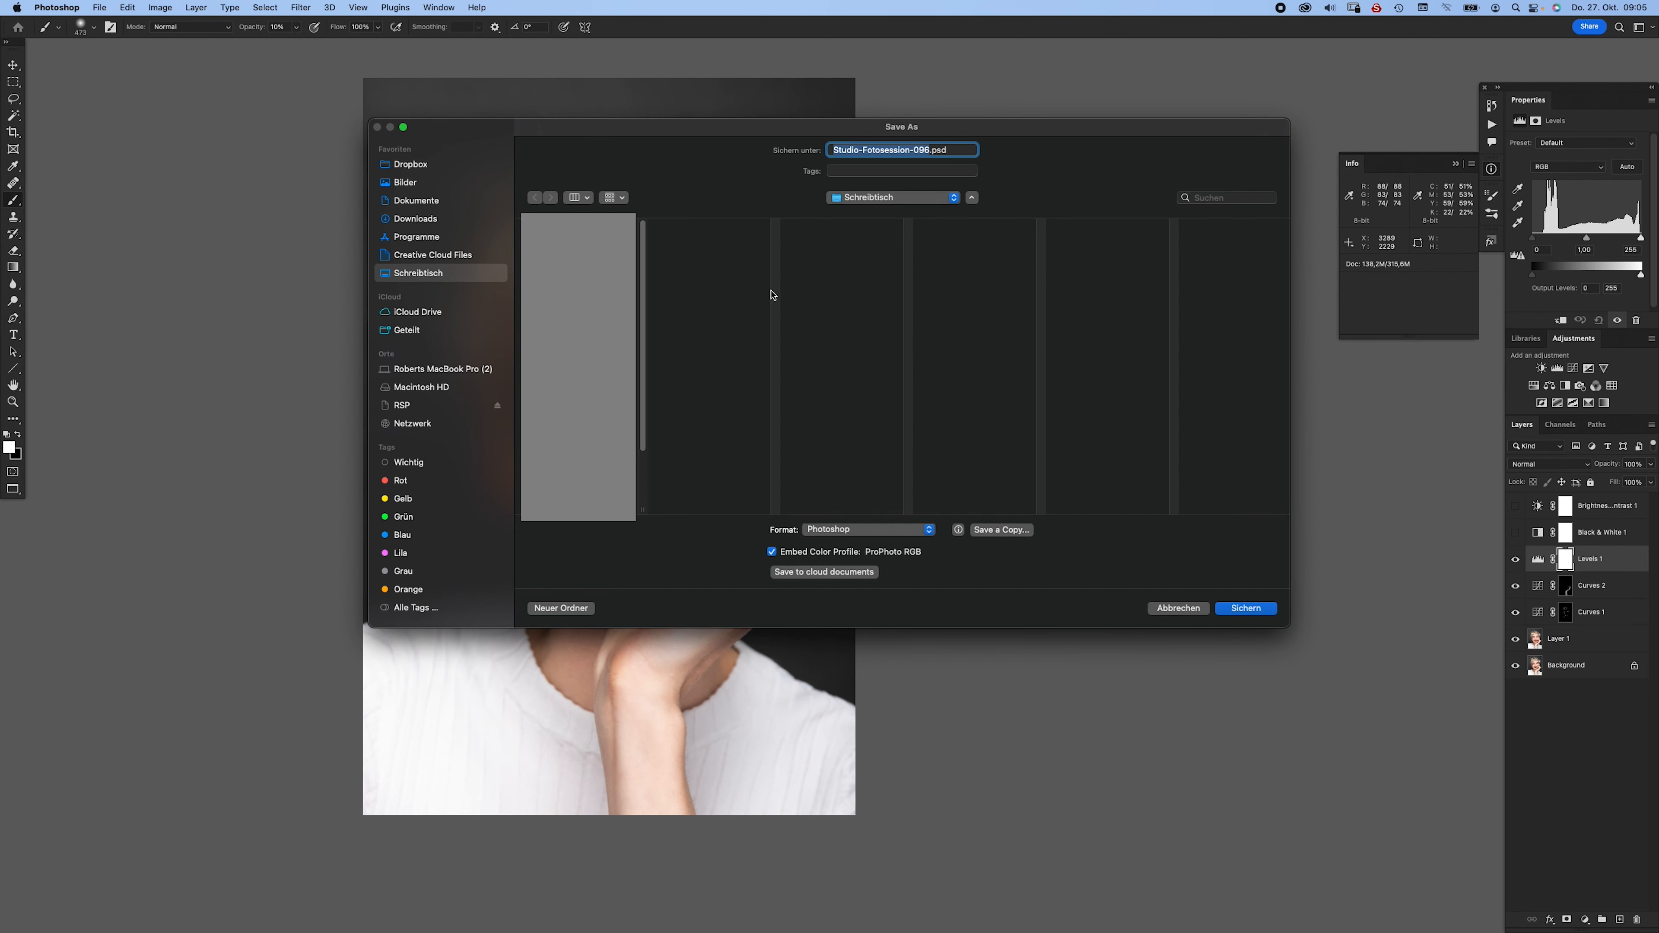
{"action": "left_click", "coordinate": [1246, 609]}
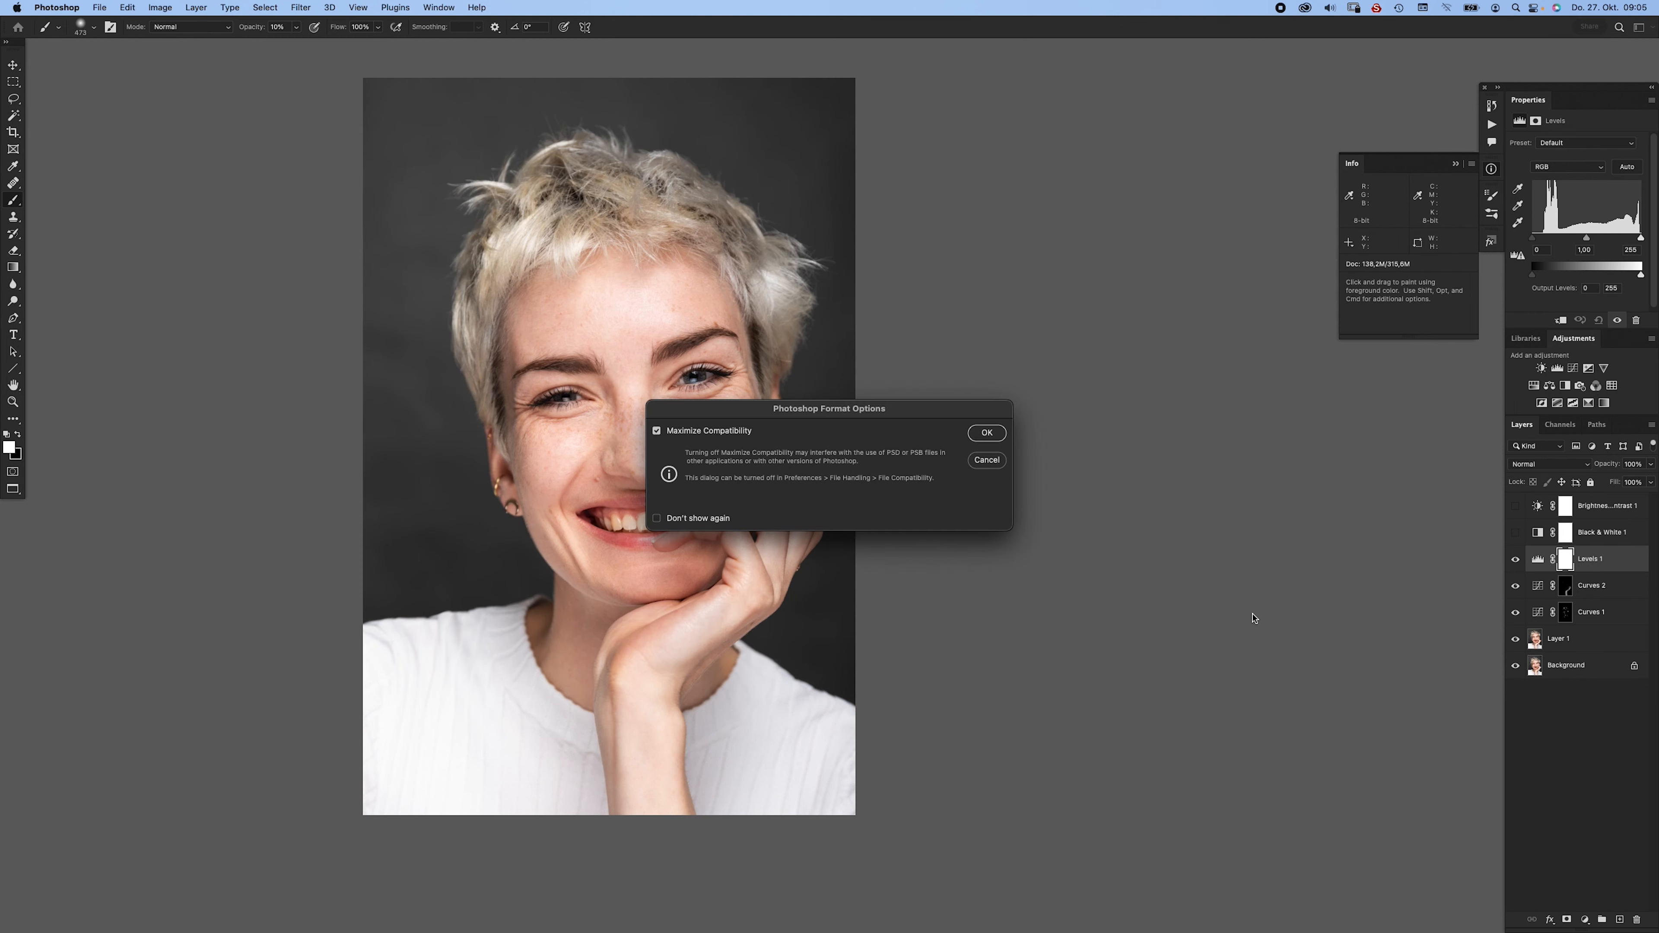
{"action": "left_click", "coordinate": [985, 434]}
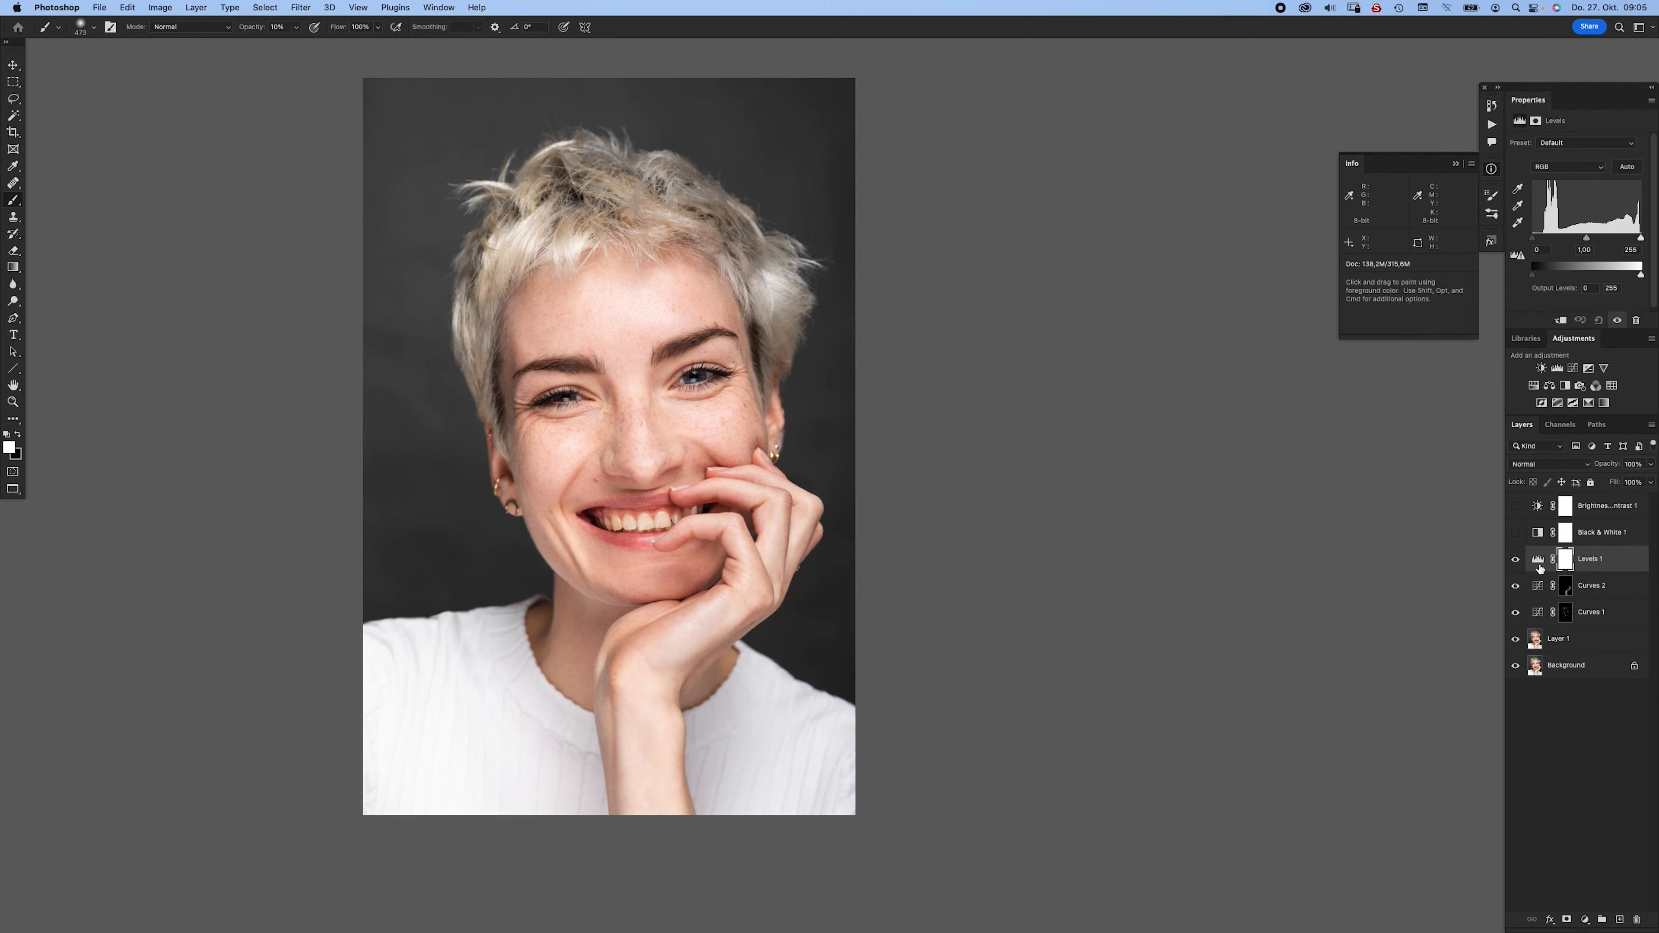
- Review the layer stack from Background through Layer 1 and both Curves layers up to Levels 1
{"action": "left_click", "coordinate": [1567, 673]}
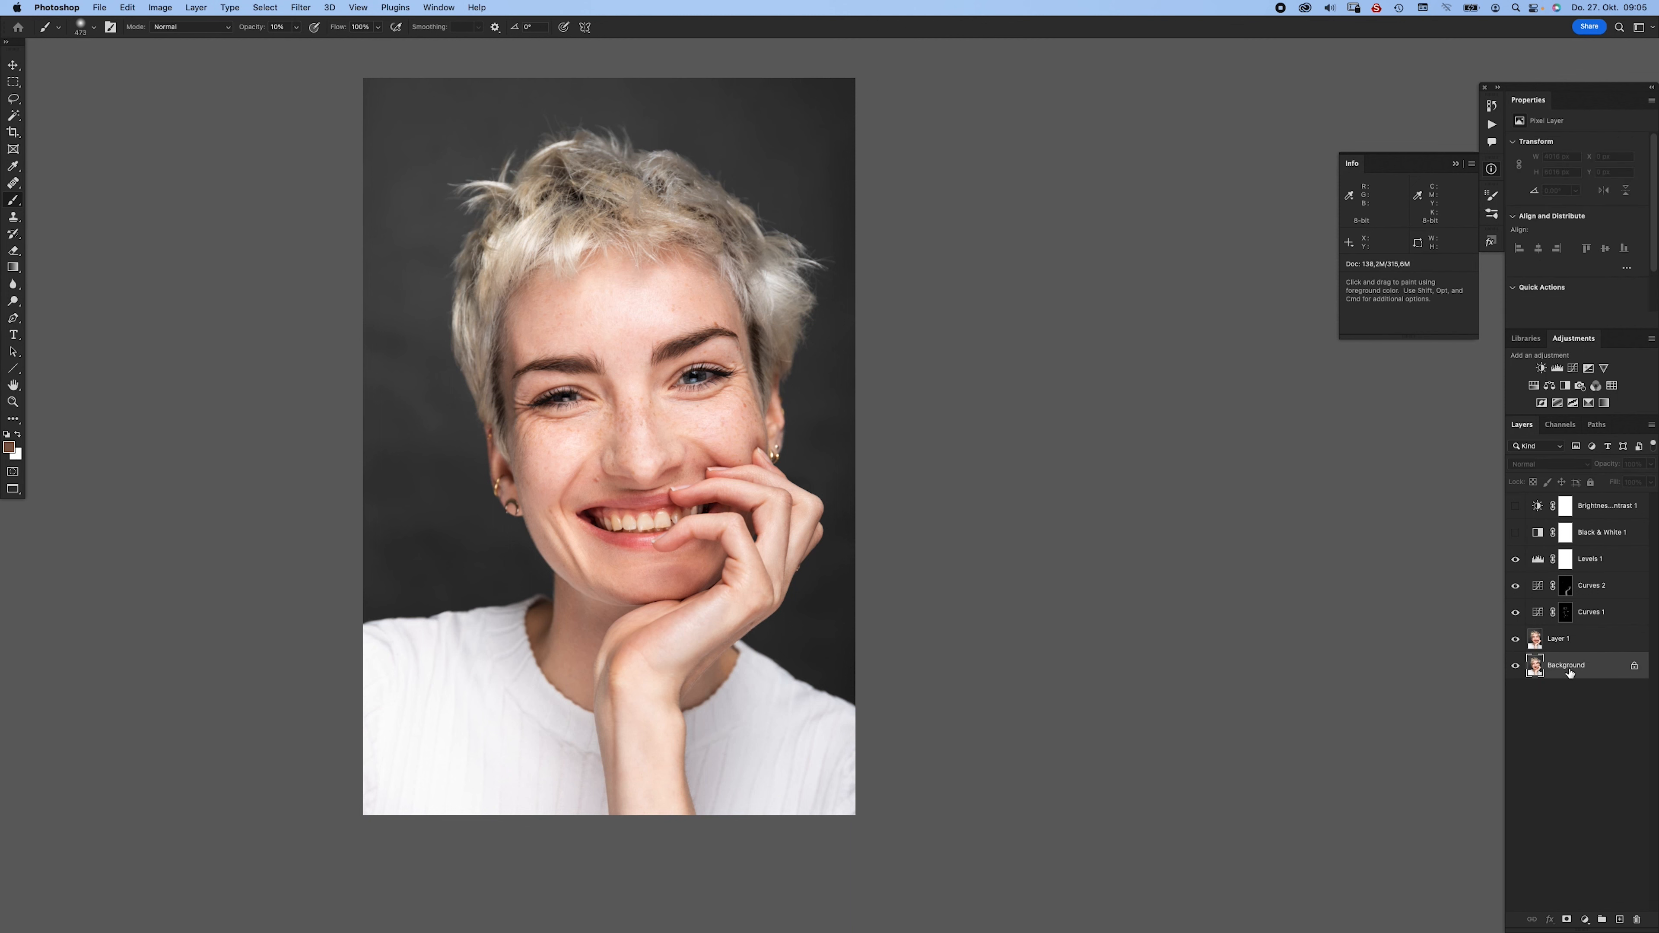
{"action": "left_click", "coordinate": [1574, 641]}
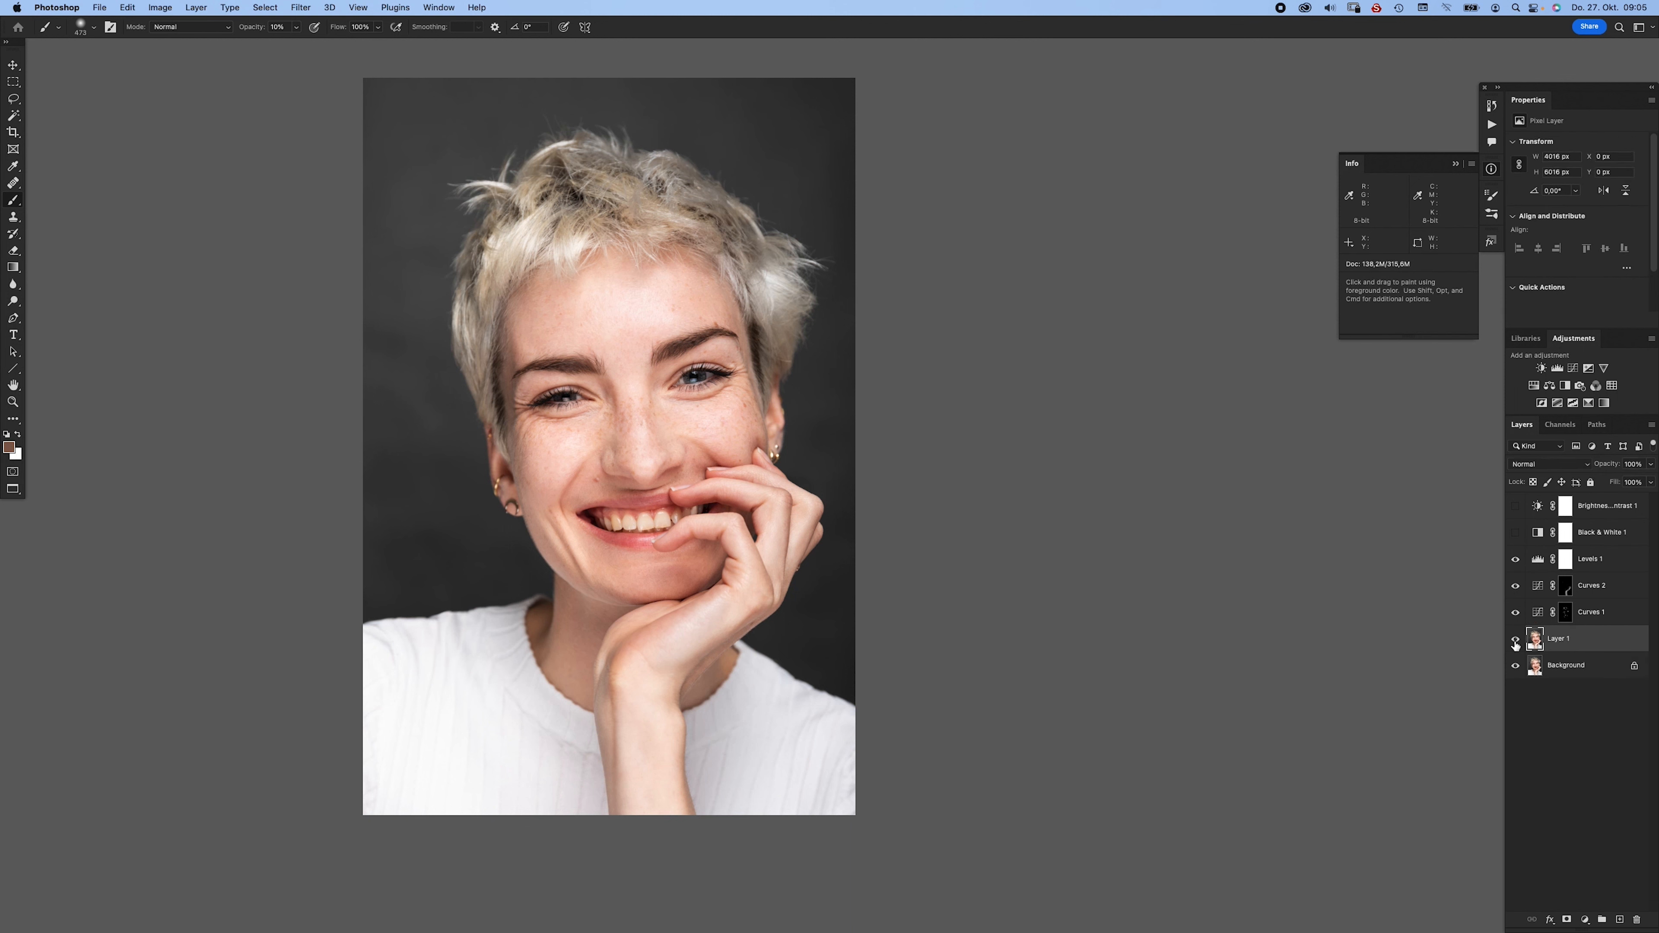
{"action": "left_click", "coordinate": [1538, 615]}
{"action": "left_click", "coordinate": [1539, 586]}
{"action": "left_click", "coordinate": [1542, 566]}
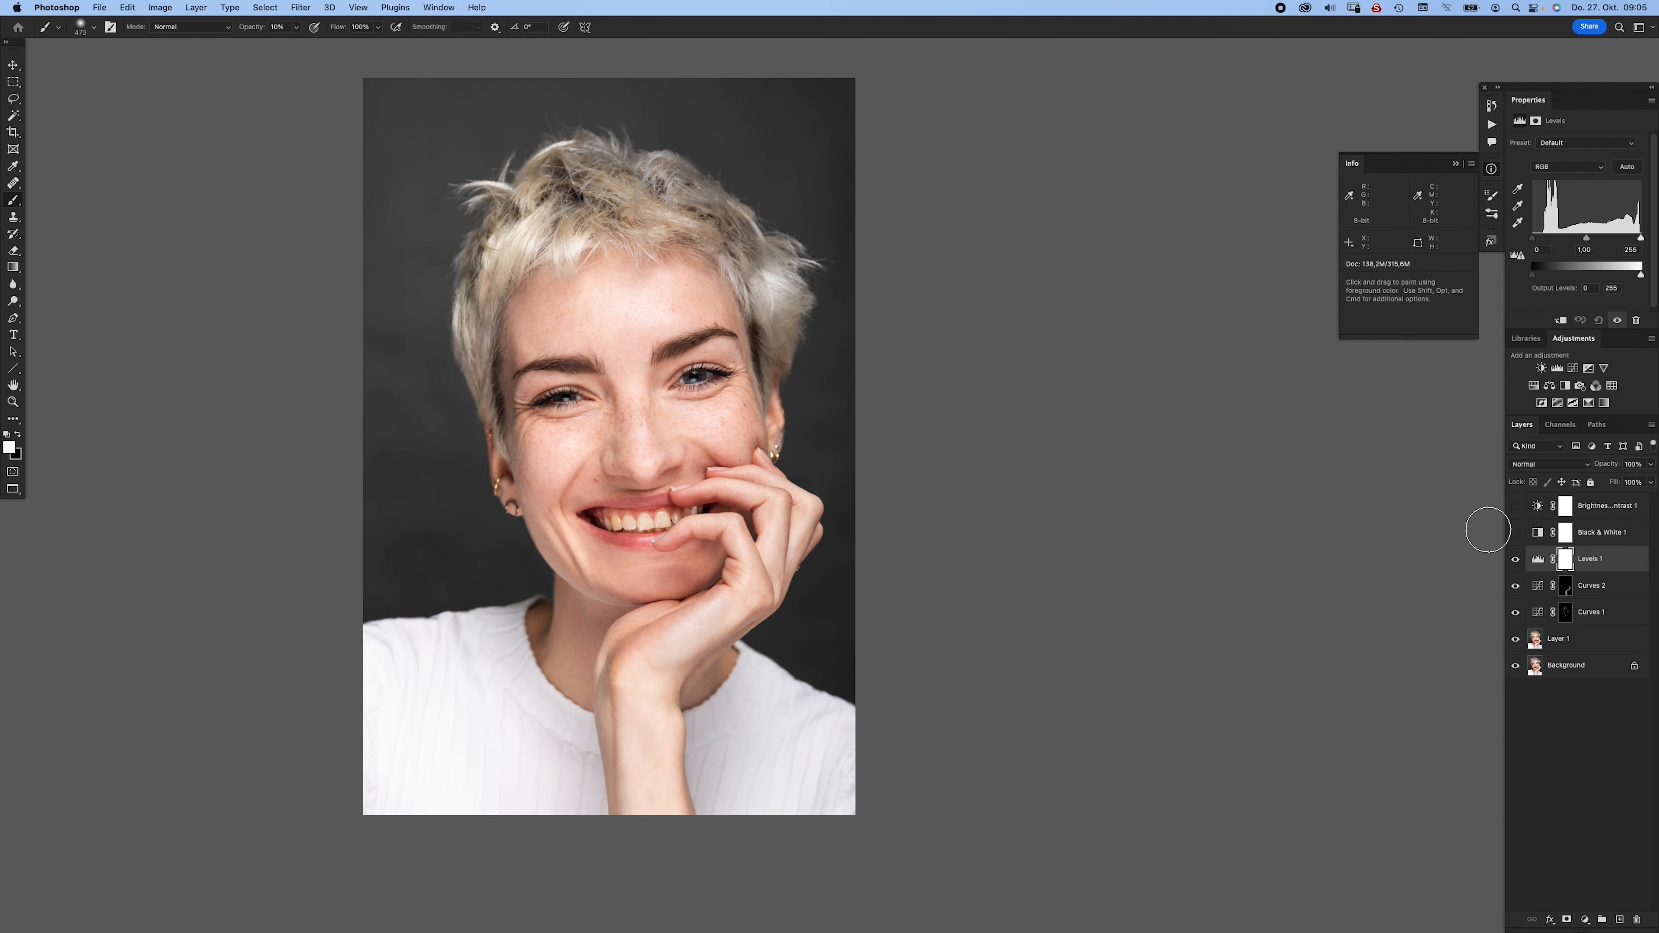
{"action": "left_click", "coordinate": [1568, 639]}
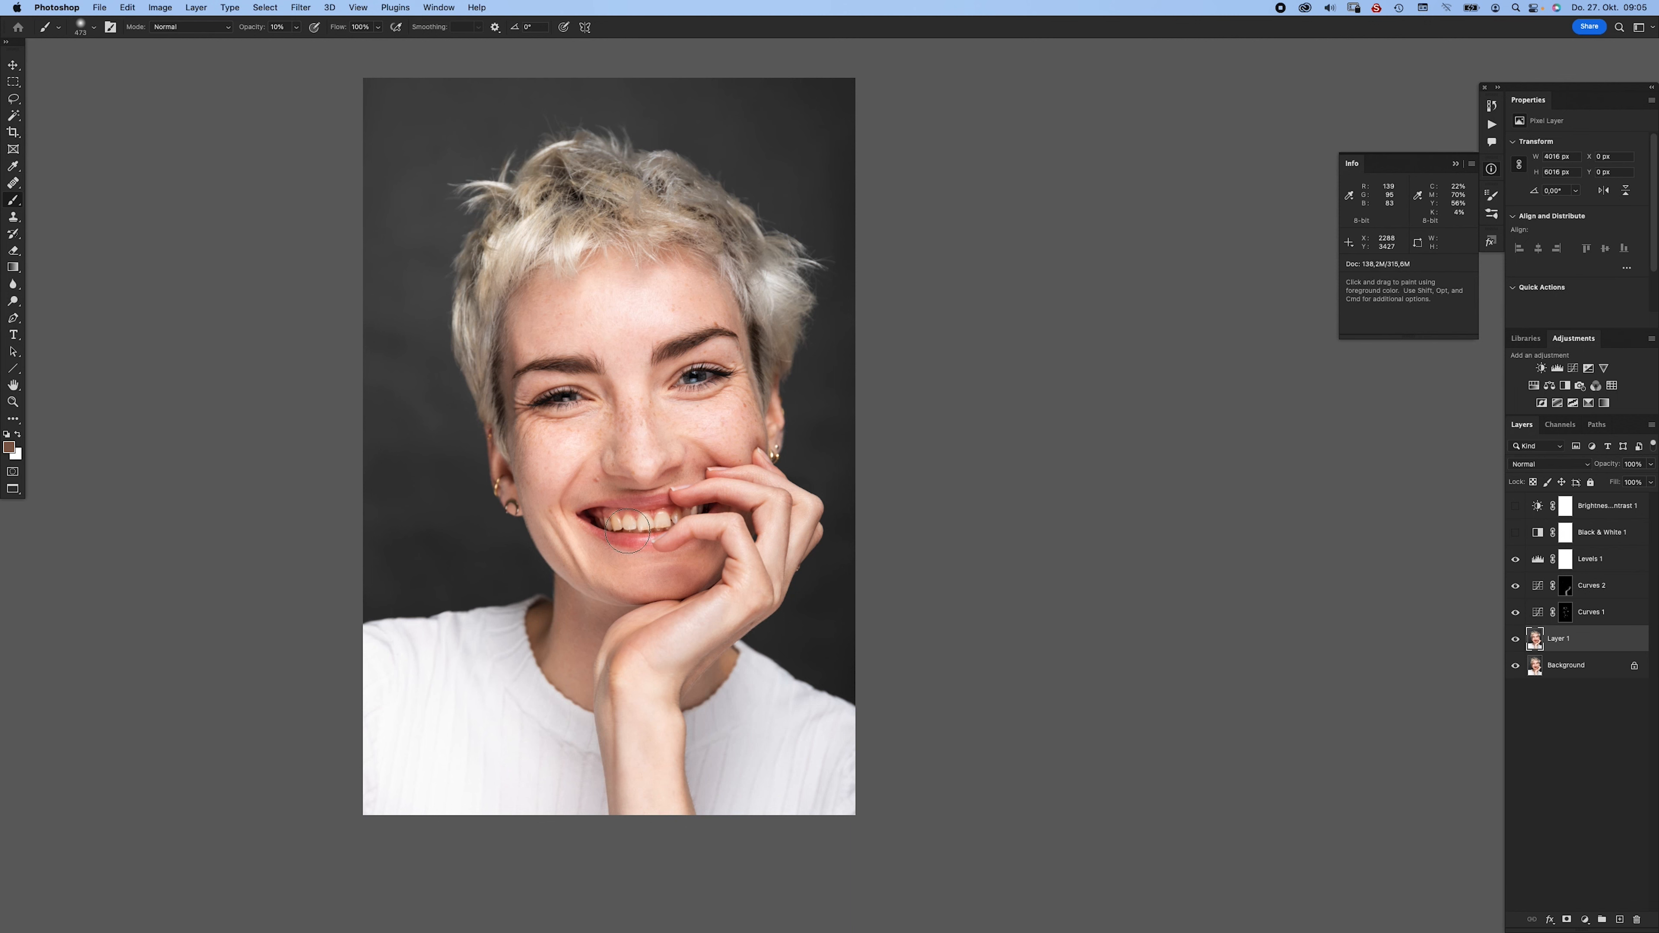
{"action": "key", "text": "v"}
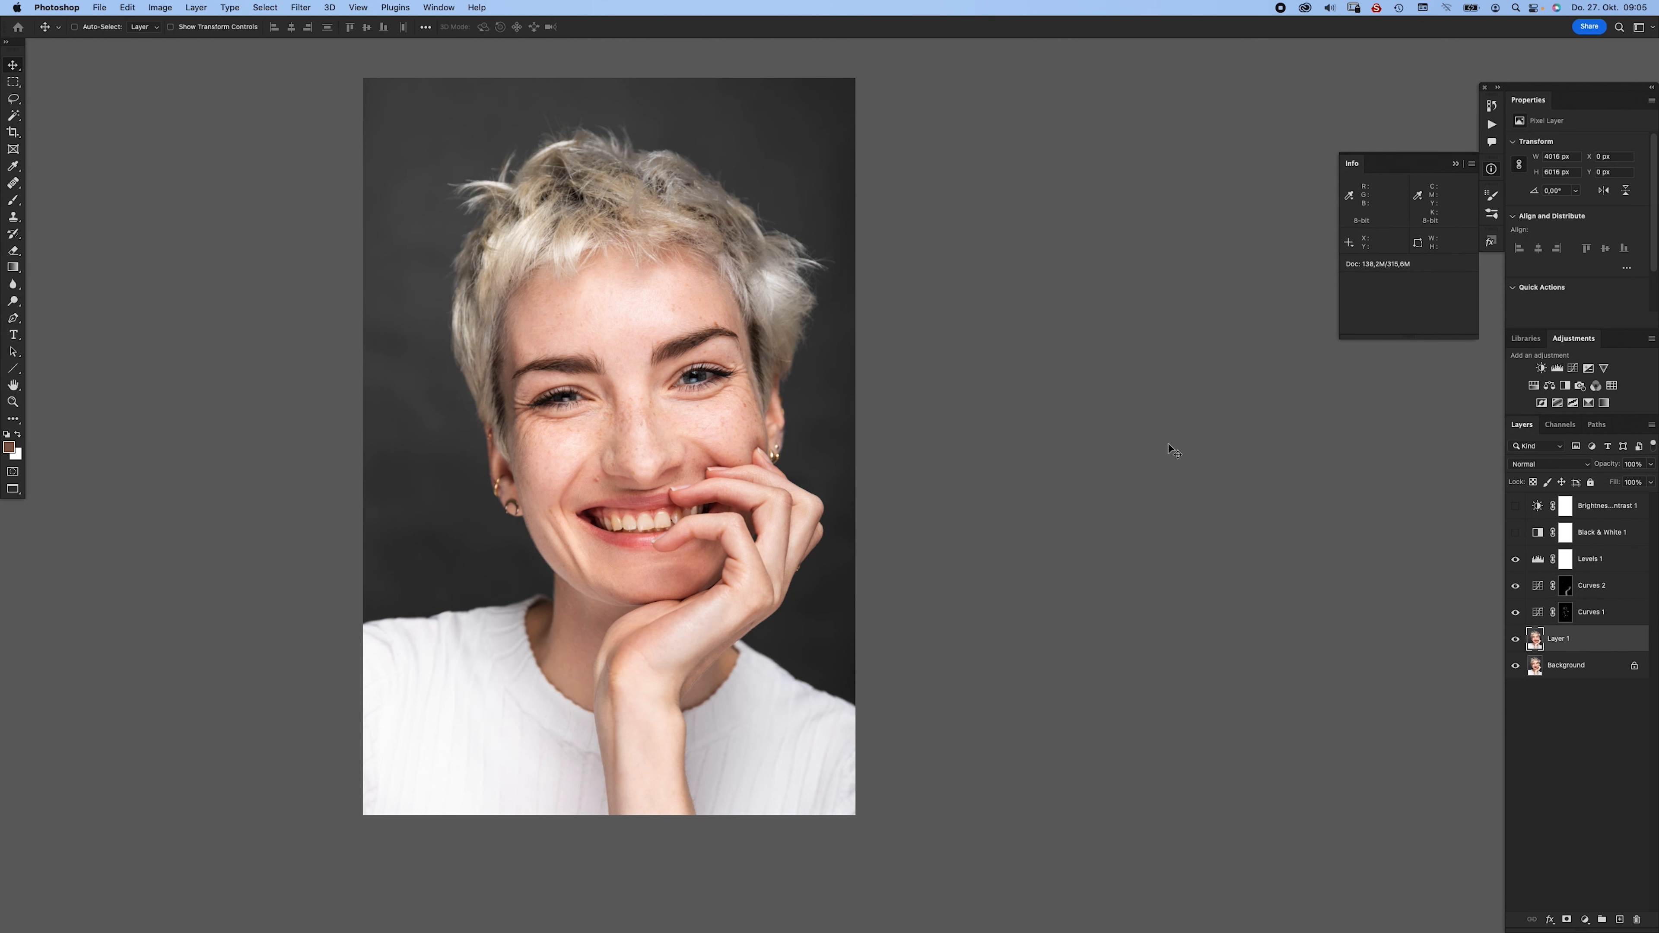
- Compare the portrait with the Curves 2 and Curves 1 layers hidden and shown
{"action": "left_click", "coordinate": [1515, 585]}
{"action": "left_click", "coordinate": [1516, 612]}
{"action": "left_click", "coordinate": [1516, 612]}
{"action": "left_click", "coordinate": [1516, 586]}
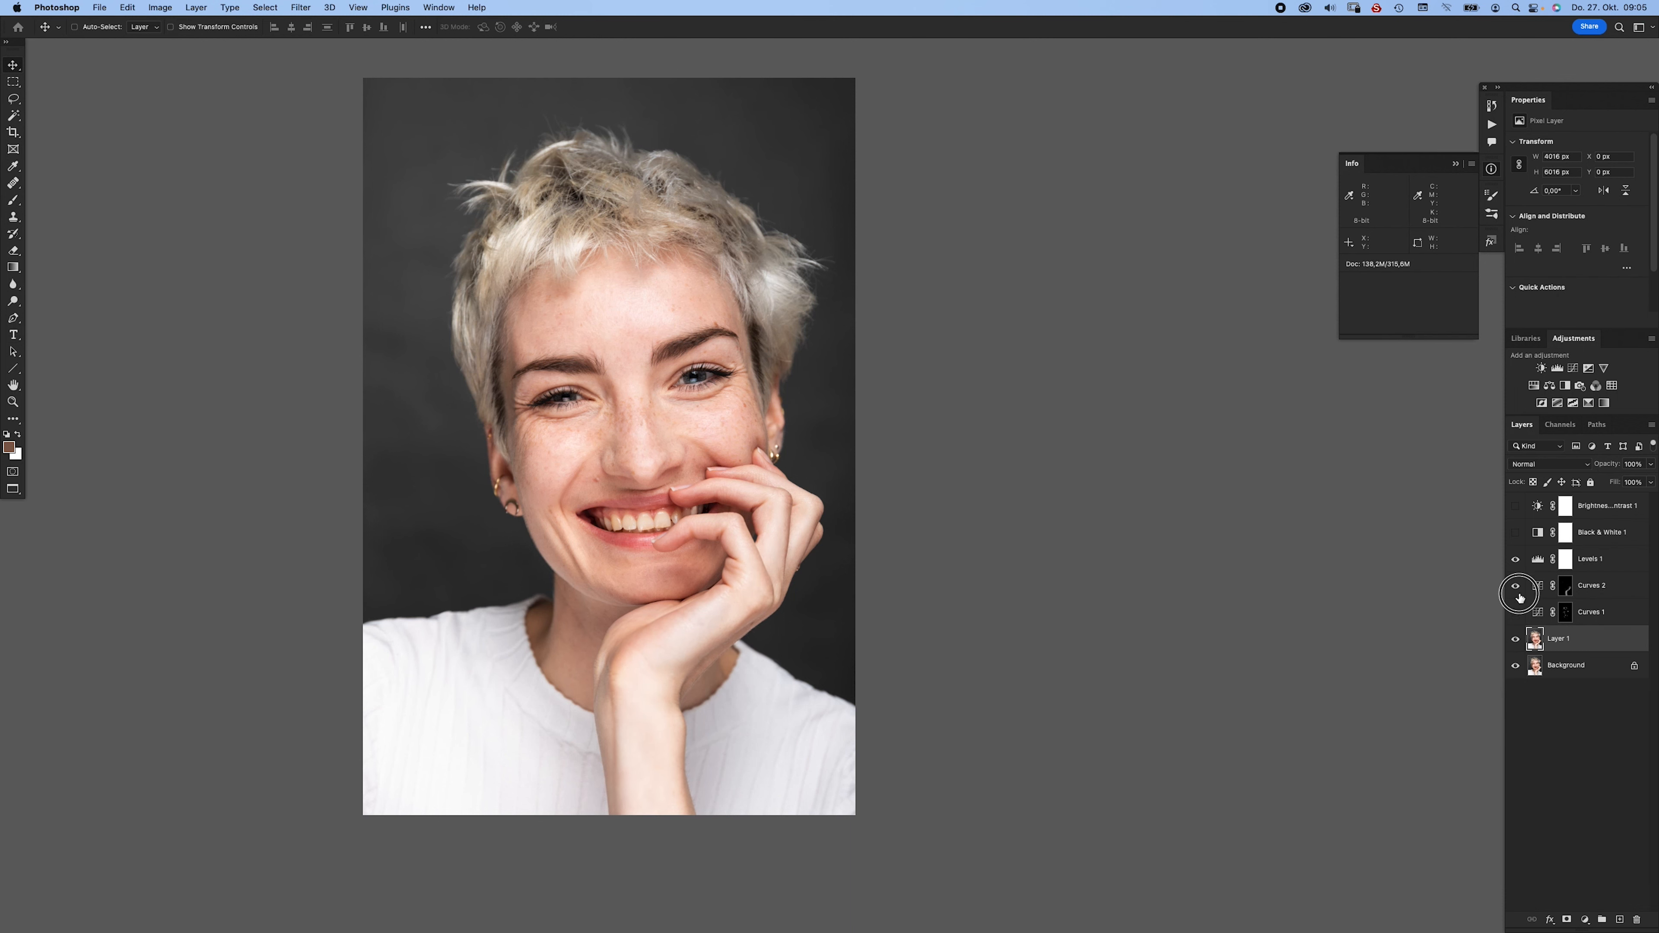
- View the painted masks of Curves 1 and Curves 2 on their own on the canvas
{"action": "left_click", "coordinate": [1564, 617]}
{"action": "left_click", "coordinate": [1567, 618], "text": "alt"}
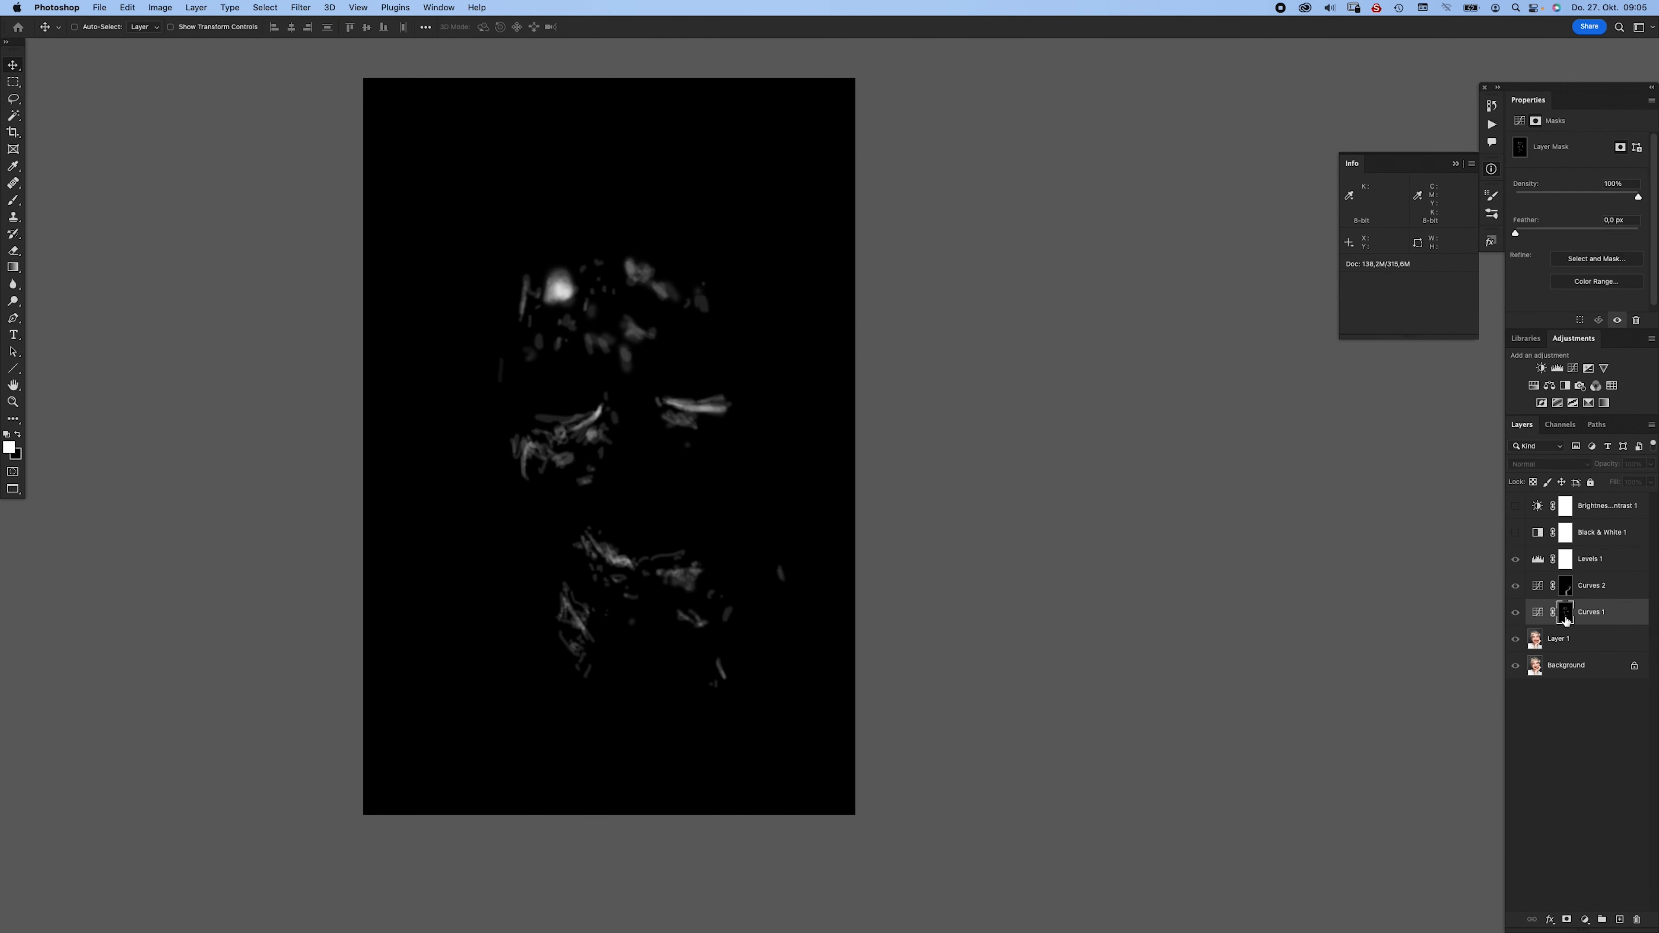
{"action": "left_click", "coordinate": [1568, 593], "text": "alt"}
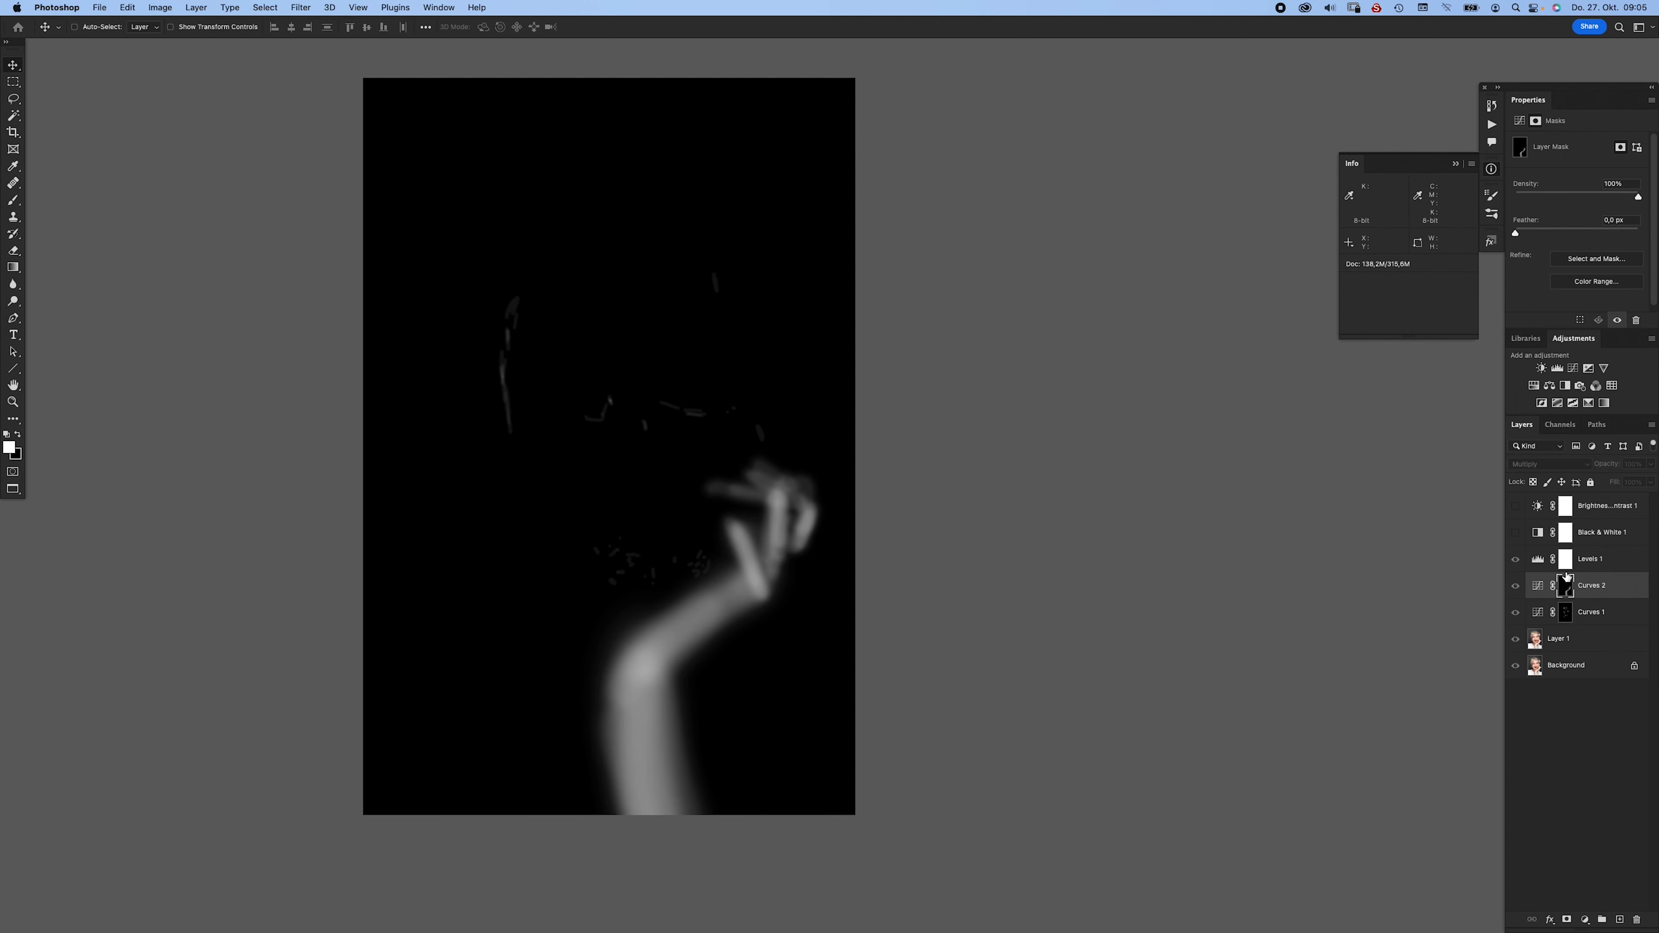
- Leave the mask view and compare the portrait with Layer 1 hidden and shown
{"action": "left_click", "coordinate": [1515, 611]}
{"action": "left_click", "coordinate": [1515, 639]}
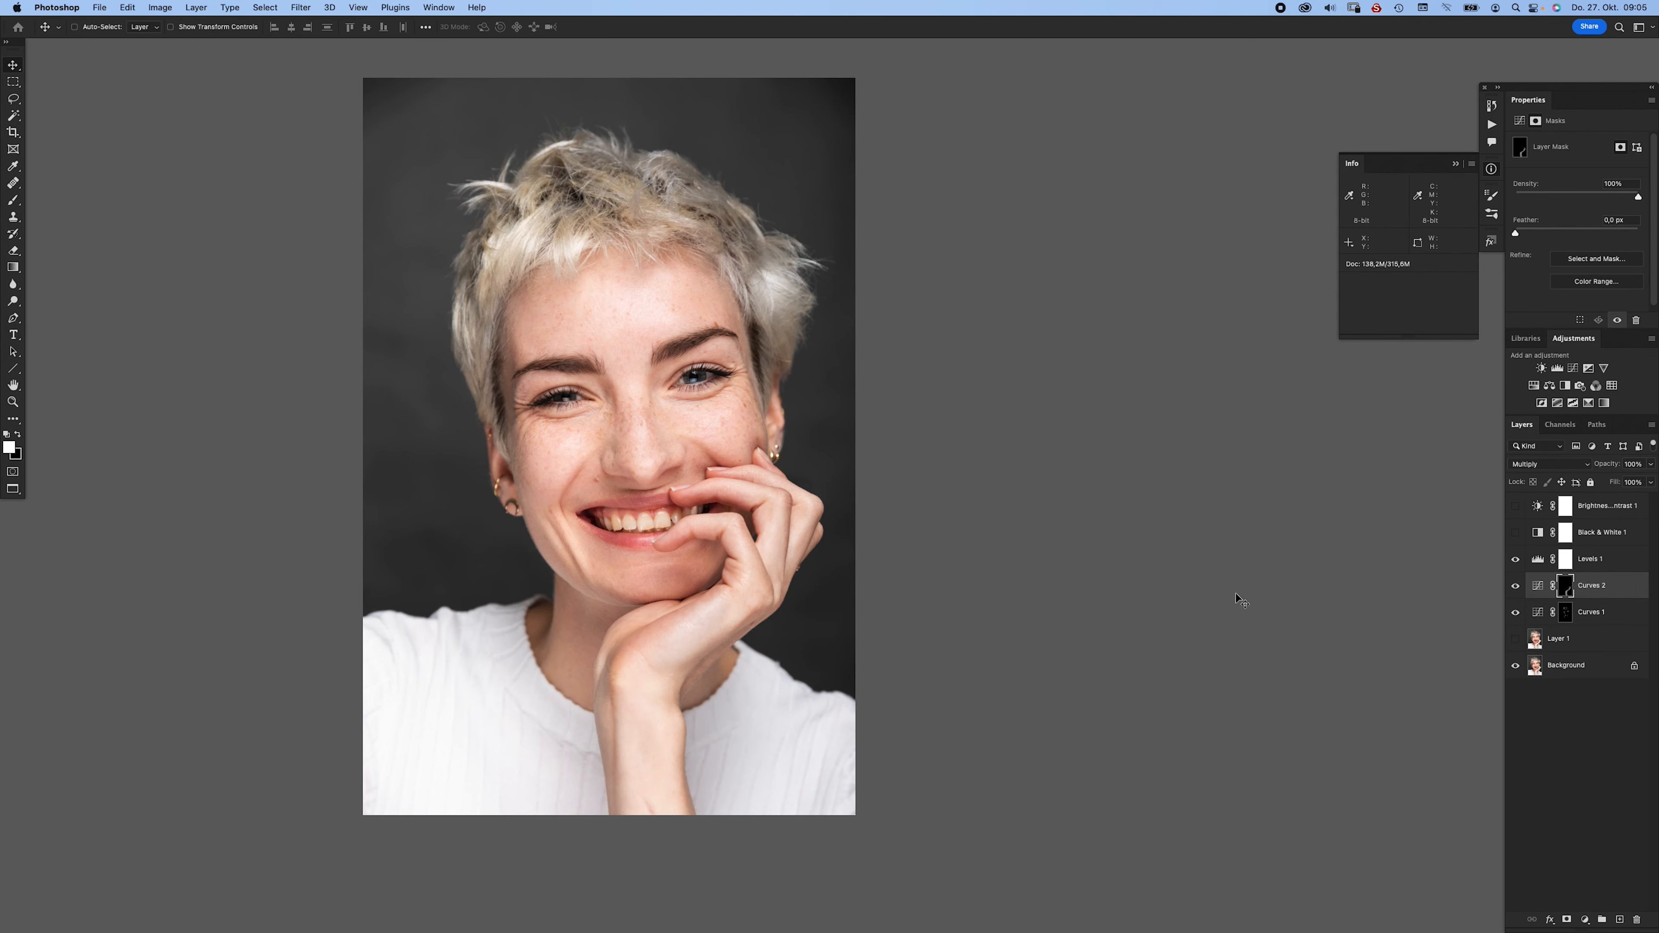
{"action": "mouse_move", "coordinate": [1516, 587]}
{"action": "left_mouse_down"}
{"action": "mouse_move", "coordinate": [1518, 654]}
{"action": "mouse_move", "coordinate": [1516, 587]}
{"action": "left_mouse_up"}
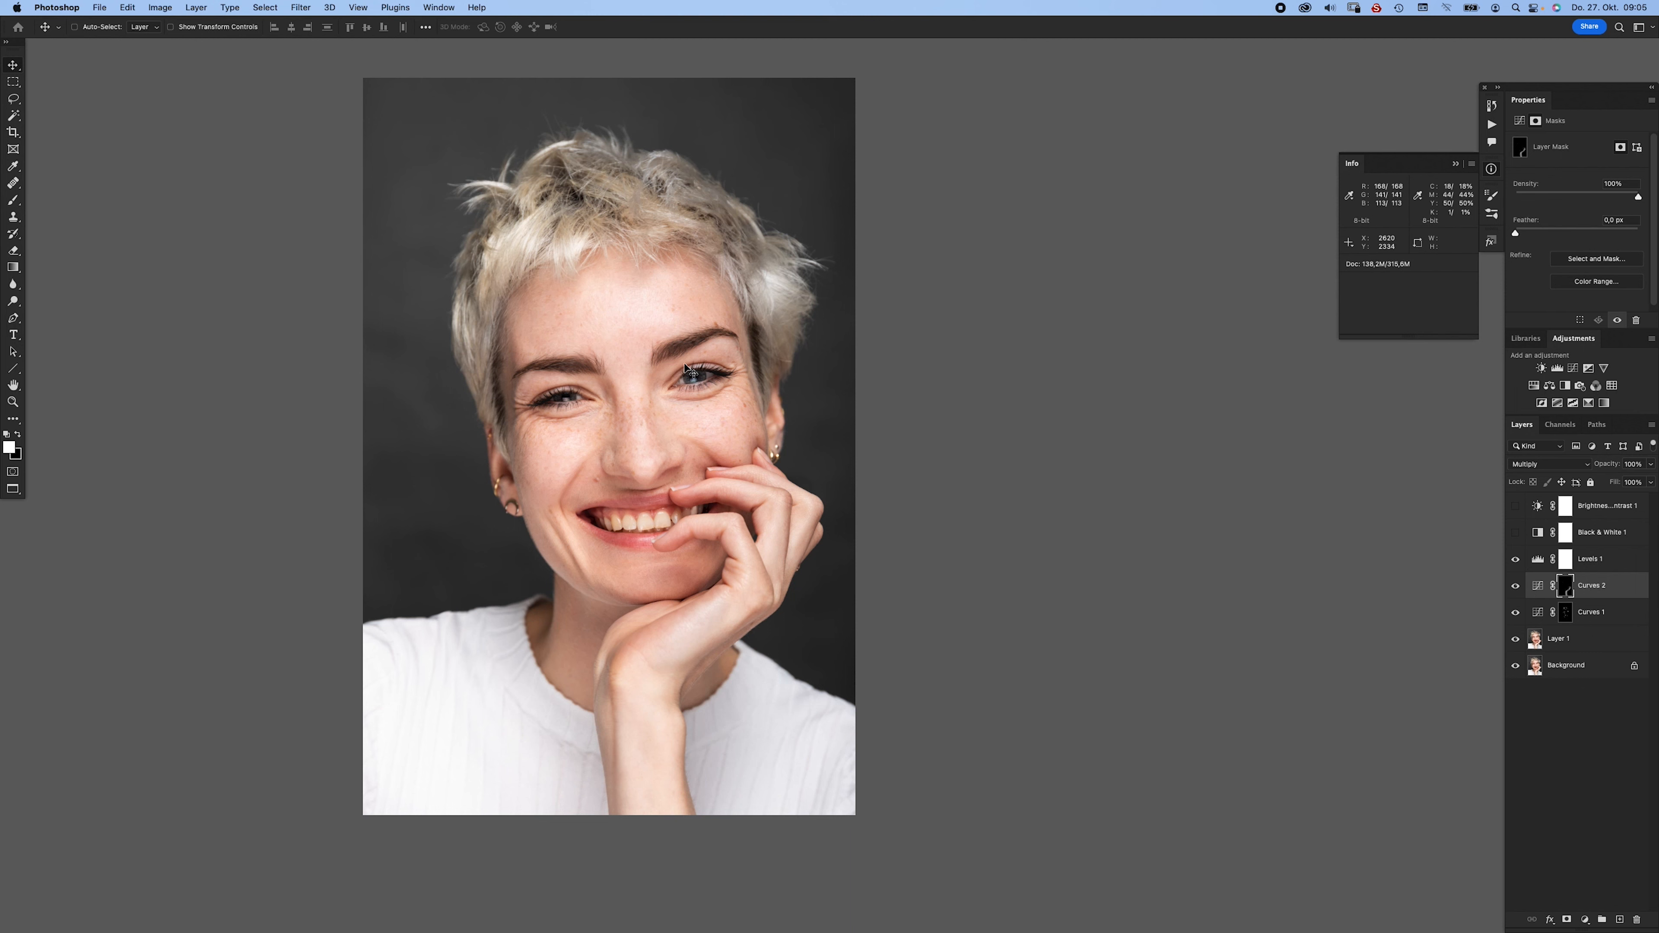
- Examine the portrait's face and hand at different magnifications to judge the dodge and burn work
{"action": "key", "text": "space"}
{"action": "left_click_drag", "start_coordinate": [626, 438], "coordinate": [659, 448]}
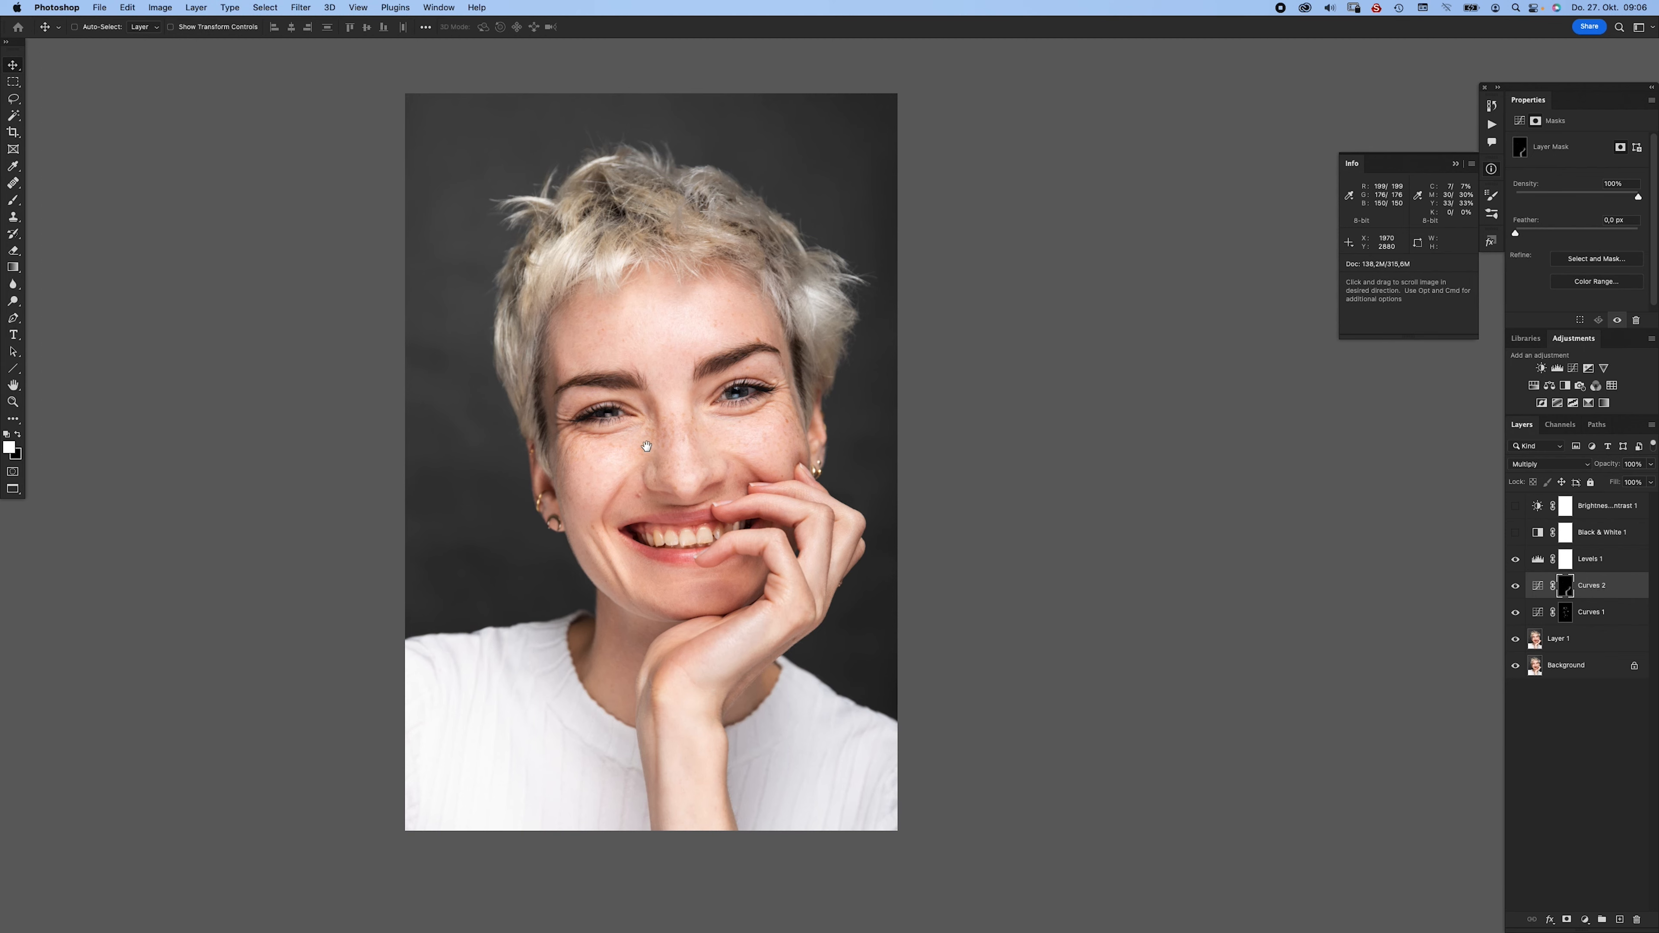
{"action": "left_click_drag", "start_coordinate": [635, 407], "coordinate": [637, 385]}
{"action": "mouse_move", "coordinate": [603, 647]}
{"action": "left_mouse_down"}
{"action": "mouse_move", "coordinate": [684, 657]}
{"action": "mouse_move", "coordinate": [626, 629]}
{"action": "left_mouse_up"}
{"action": "left_click_drag", "start_coordinate": [780, 385], "coordinate": [773, 394]}
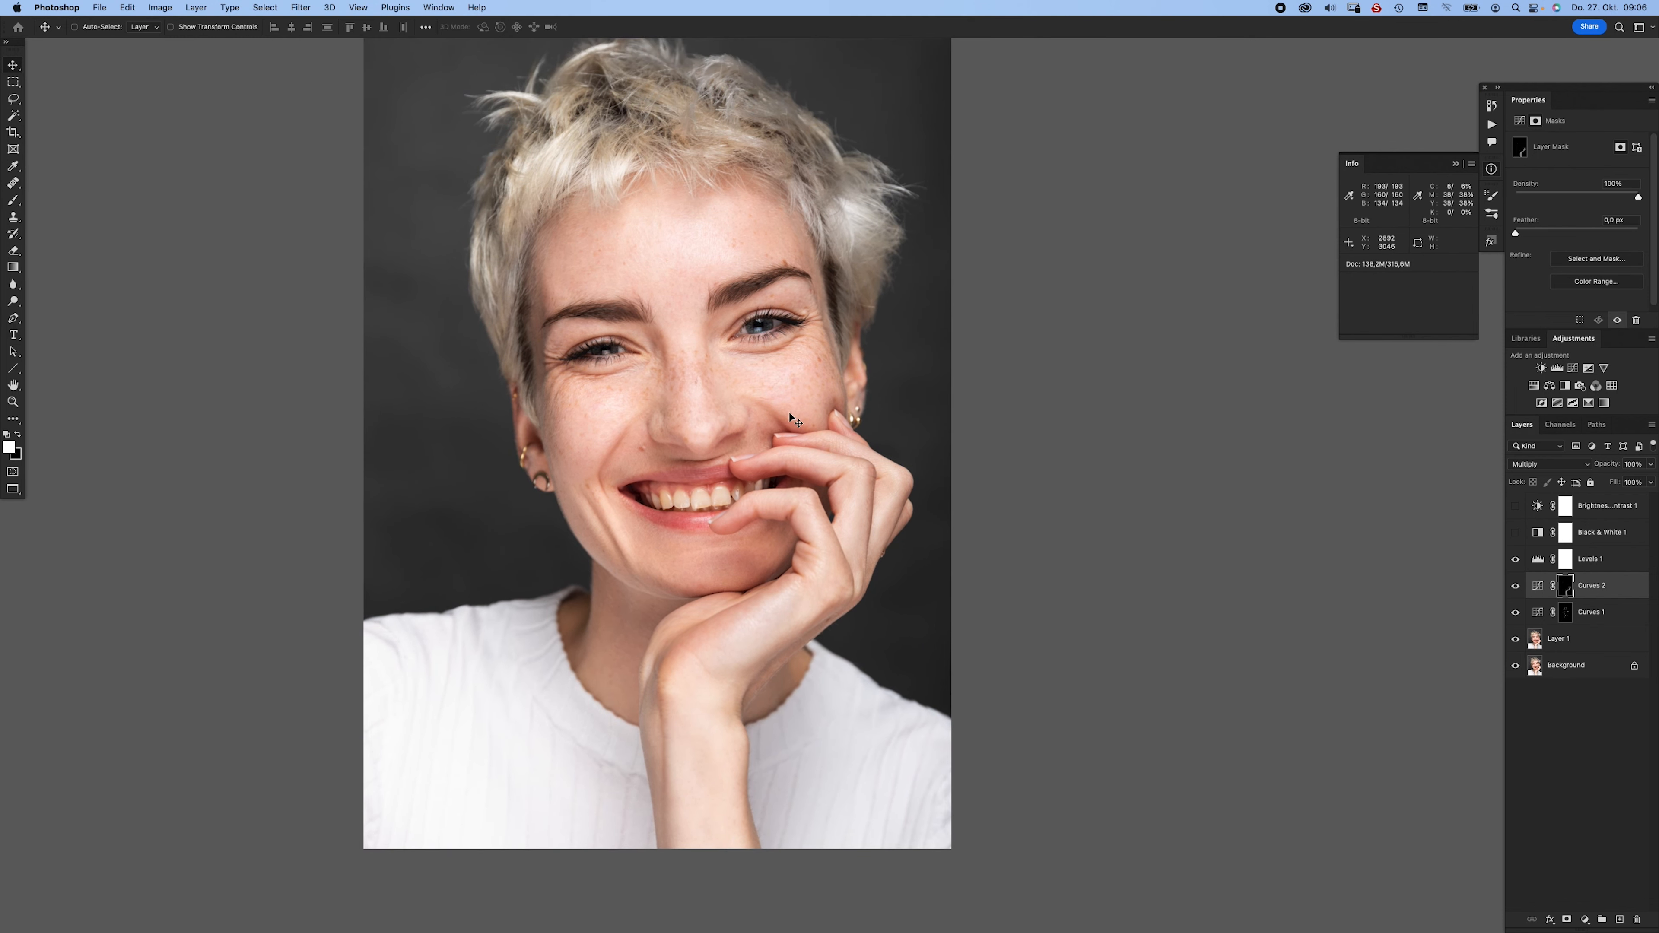
{"action": "left_click_drag", "start_coordinate": [831, 404], "coordinate": [858, 465]}
- Set the Levels 1 layer's blend mode to Luminosity and its midtone value to 0.87 to darken the midtones
{"action": "left_click", "coordinate": [1571, 561]}
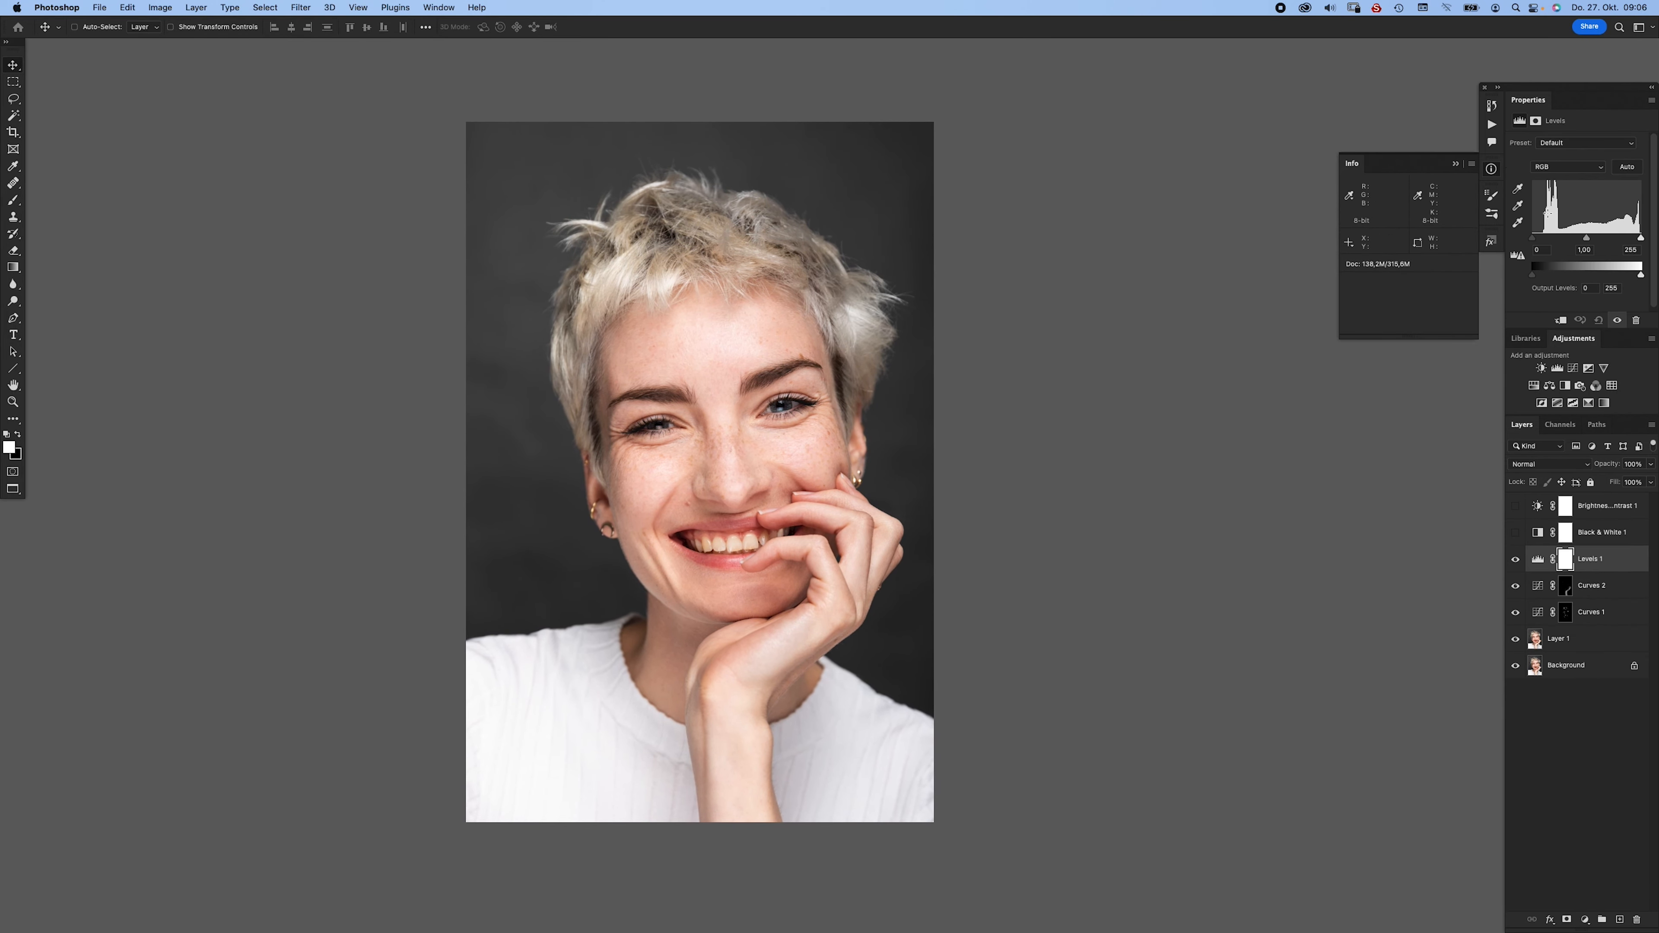
{"action": "left_click_drag", "start_coordinate": [1588, 239], "coordinate": [1591, 238]}
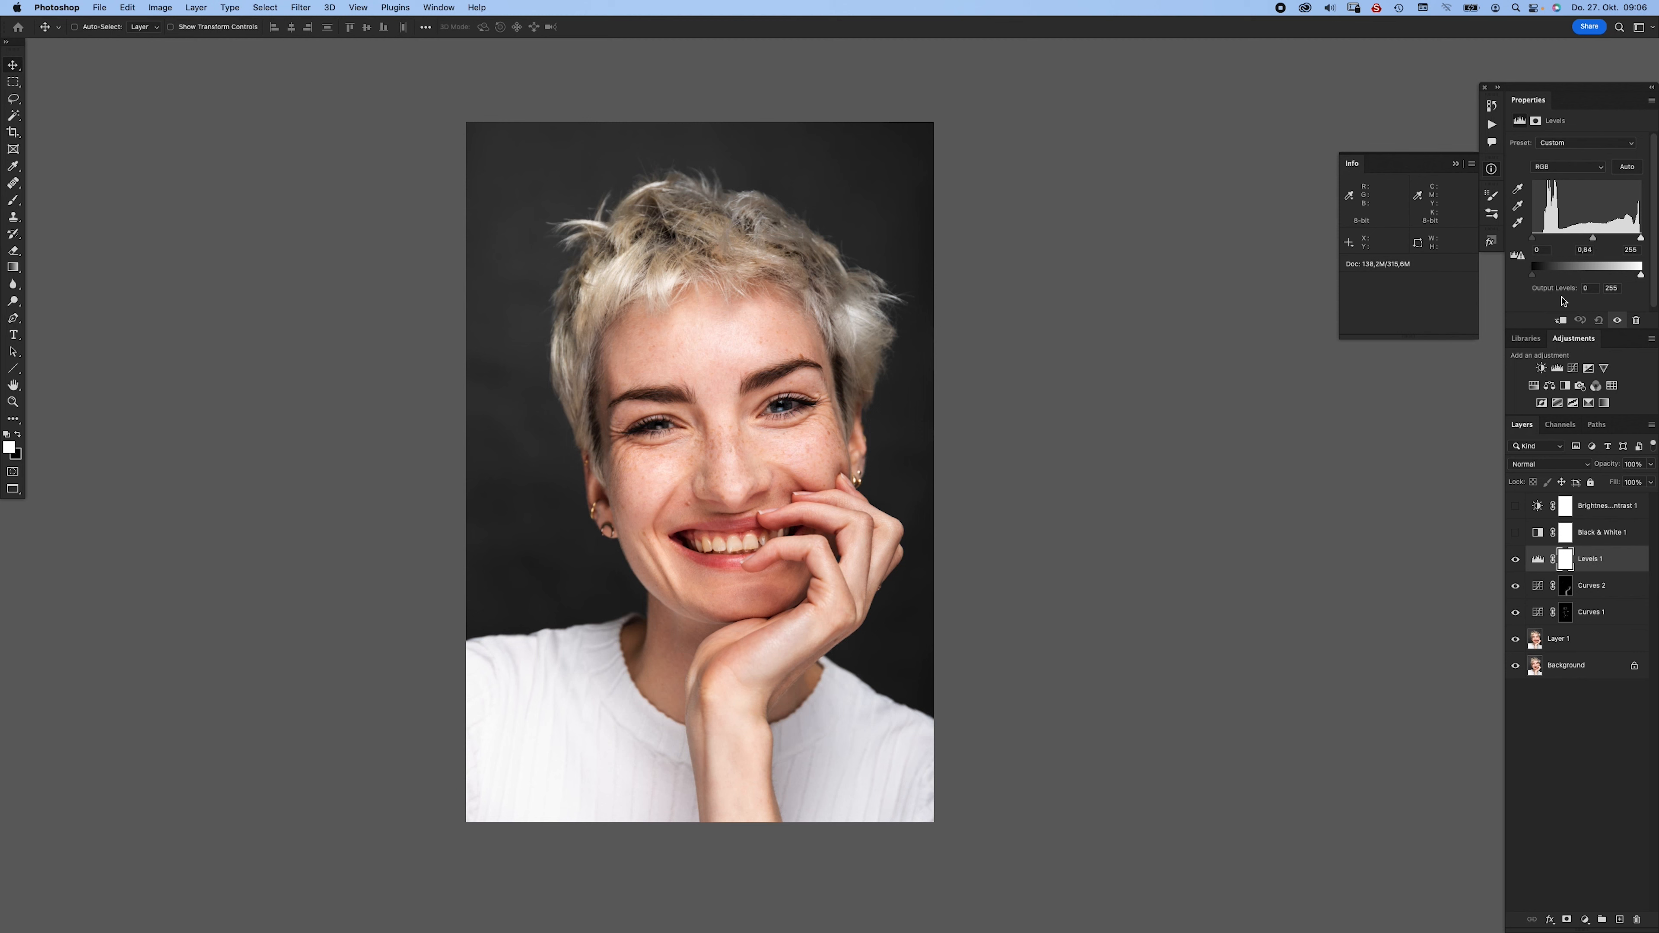
{"action": "left_click", "coordinate": [1553, 464]}
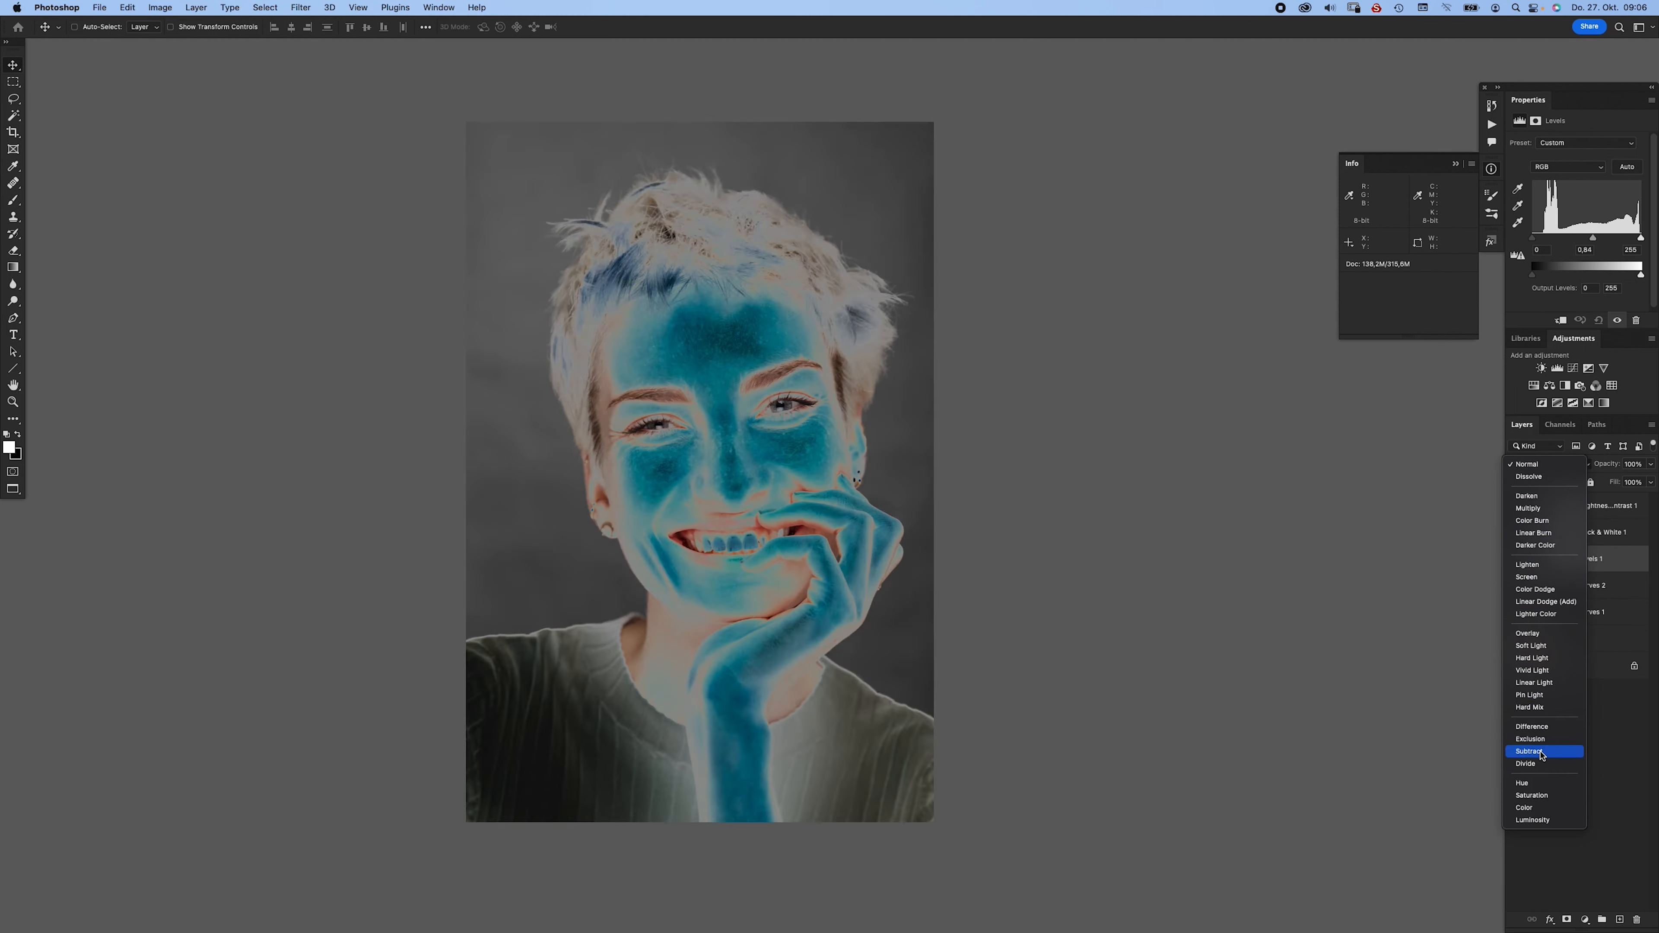
{"action": "left_click", "coordinate": [1533, 820]}
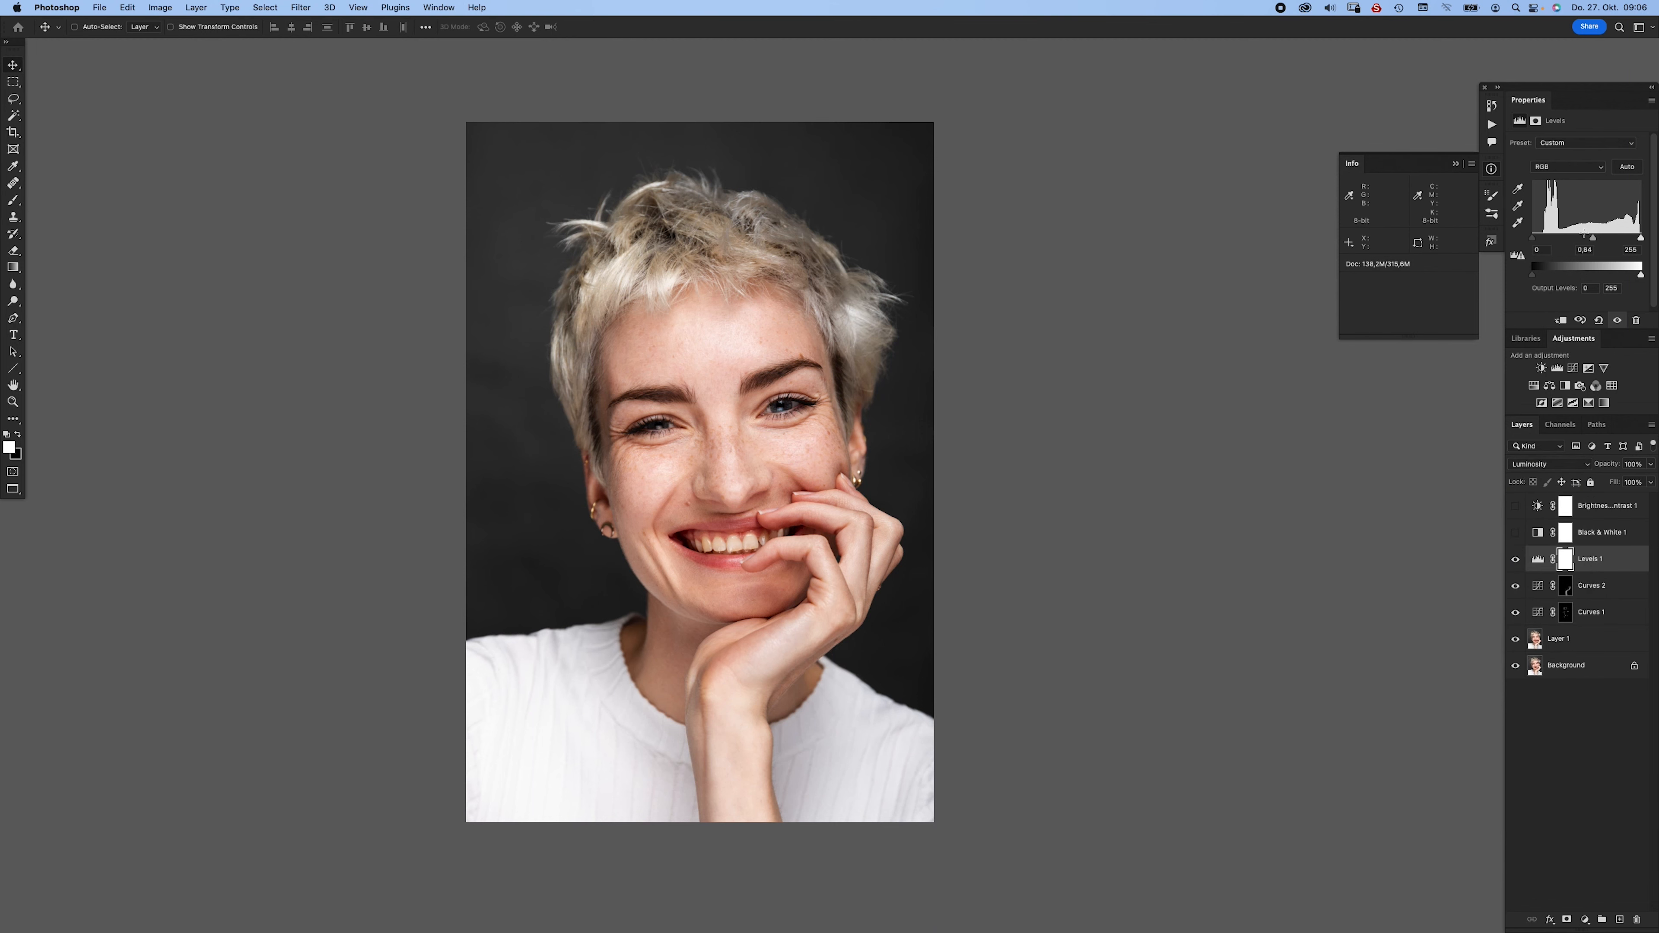
{"action": "left_click_drag", "start_coordinate": [1594, 242], "coordinate": [1592, 238]}
{"action": "scroll", "coordinate": [1026, 489], "scroll_direction": "right", "scroll_amount": 3}
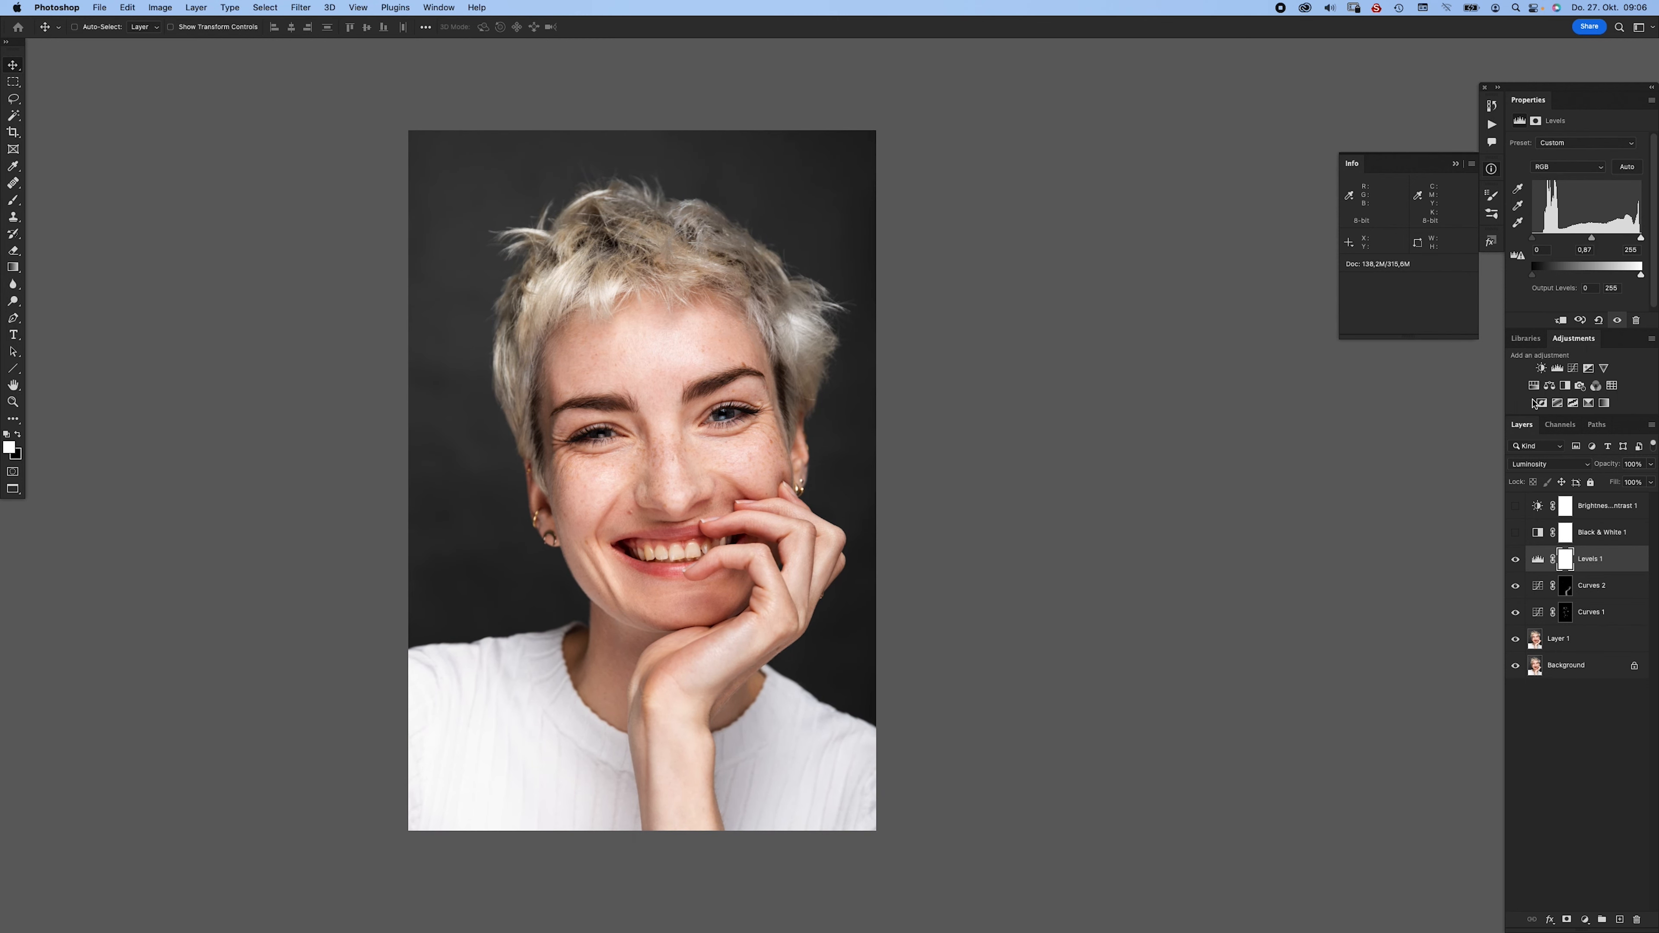
- Add a Curves adjustment layer above Levels 1, leaving its channel on RGB
{"action": "left_click", "coordinate": [1539, 560]}
{"action": "left_click", "coordinate": [1573, 369]}
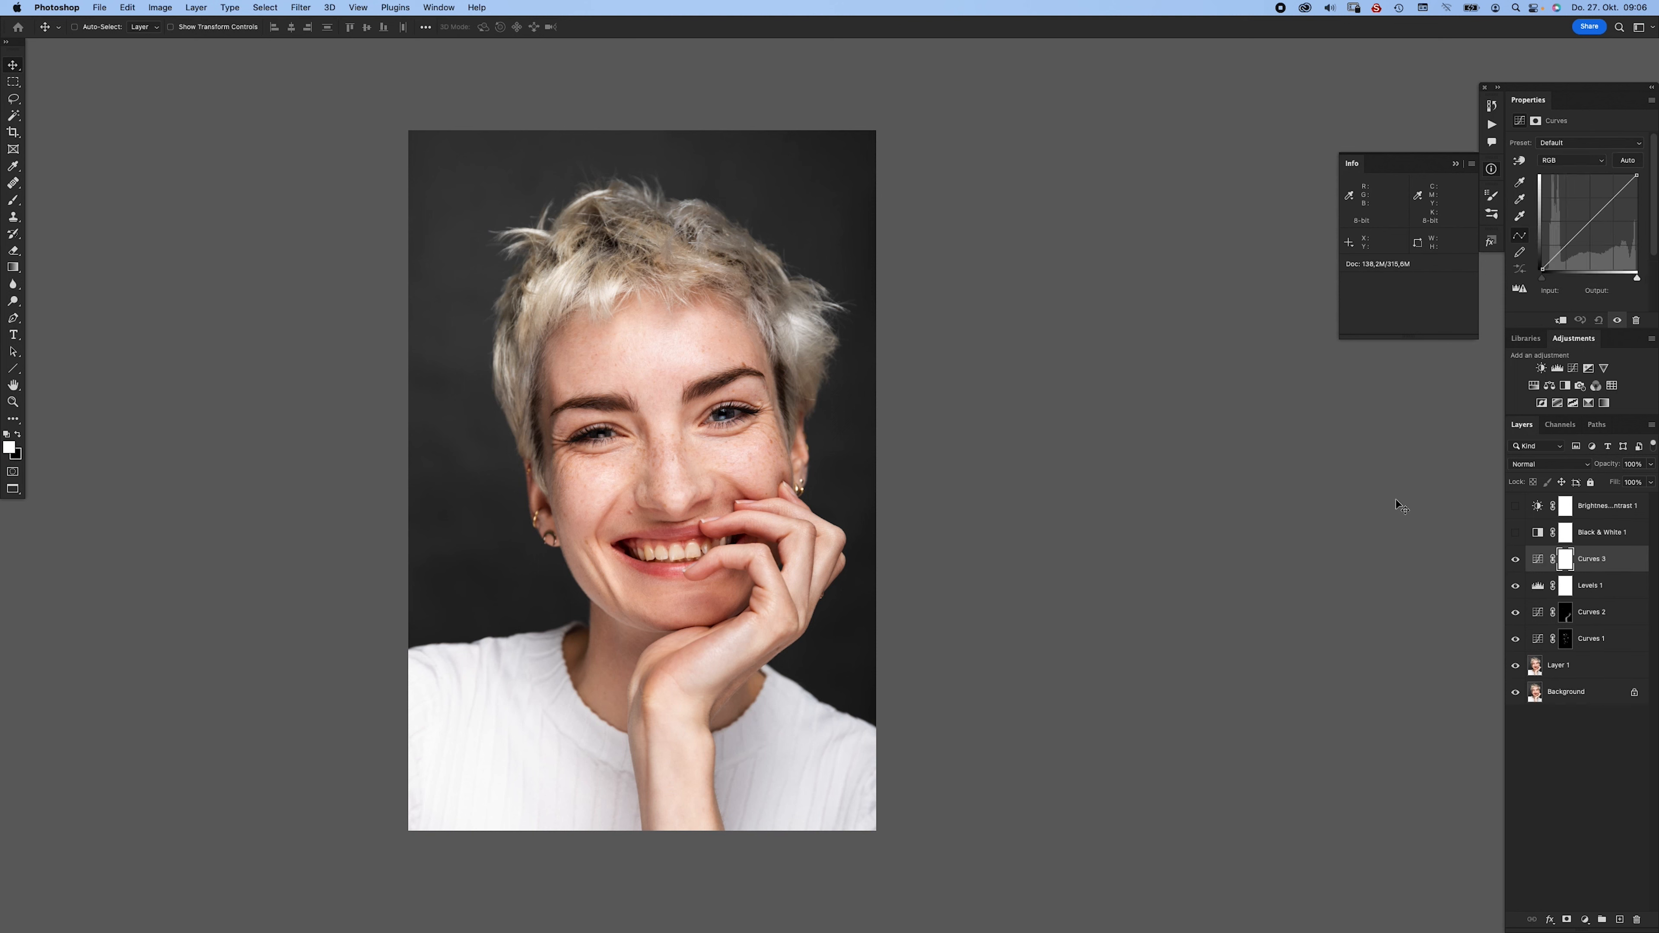
{"action": "left_click", "coordinate": [1579, 162]}
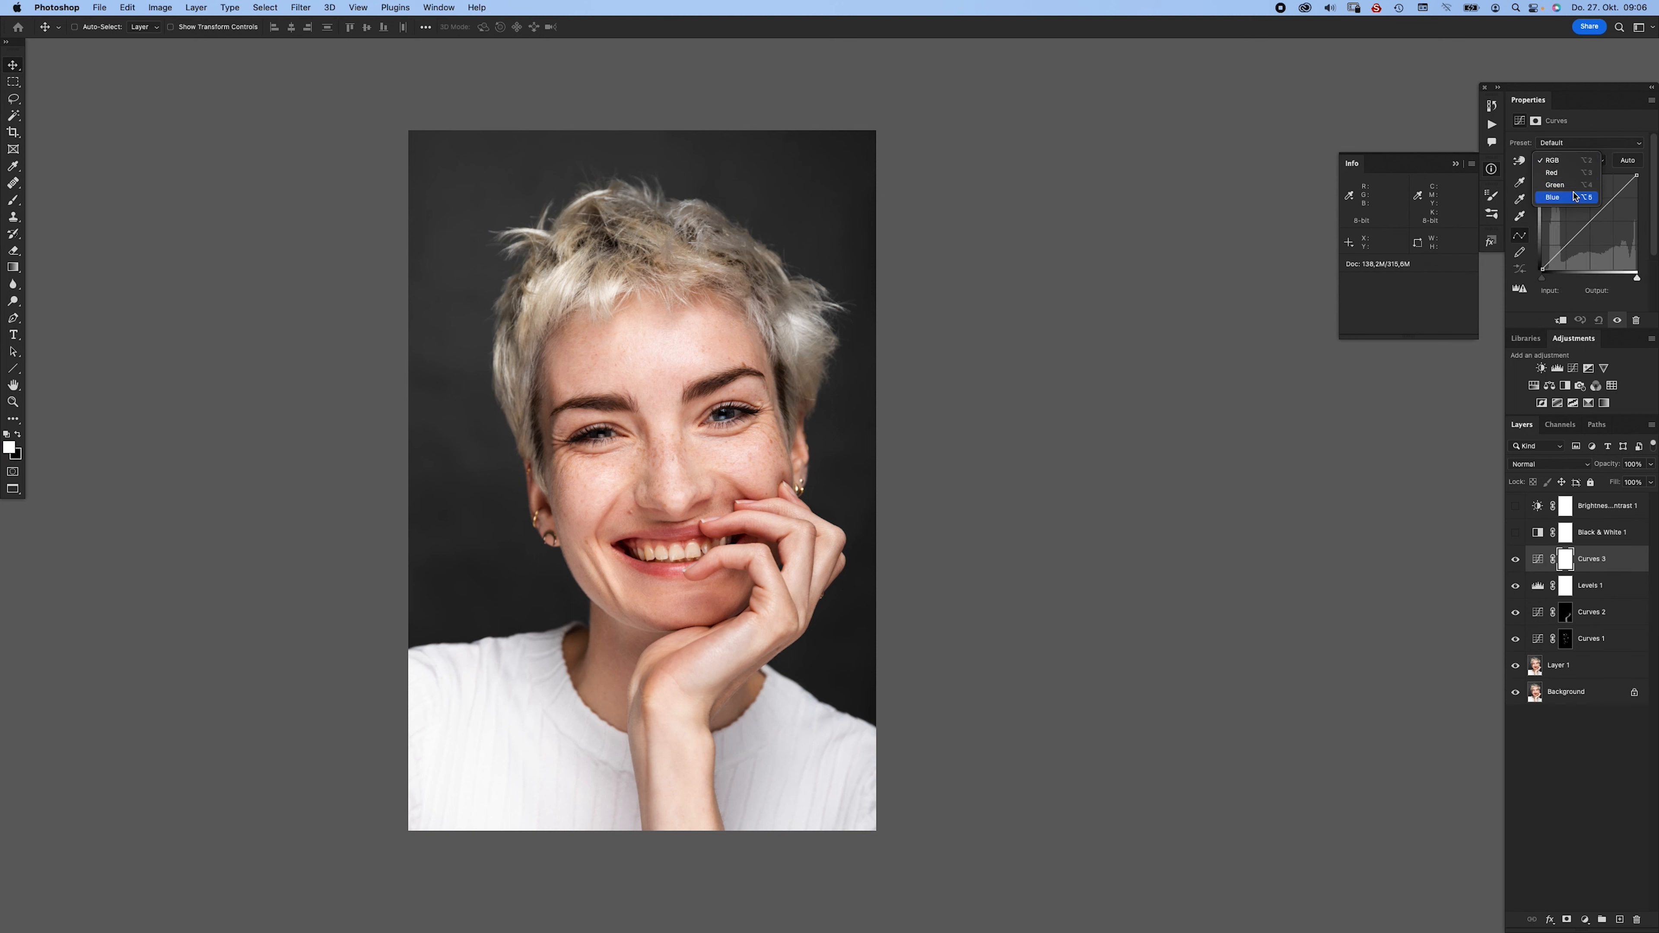
{"action": "left_click", "coordinate": [1237, 410]}
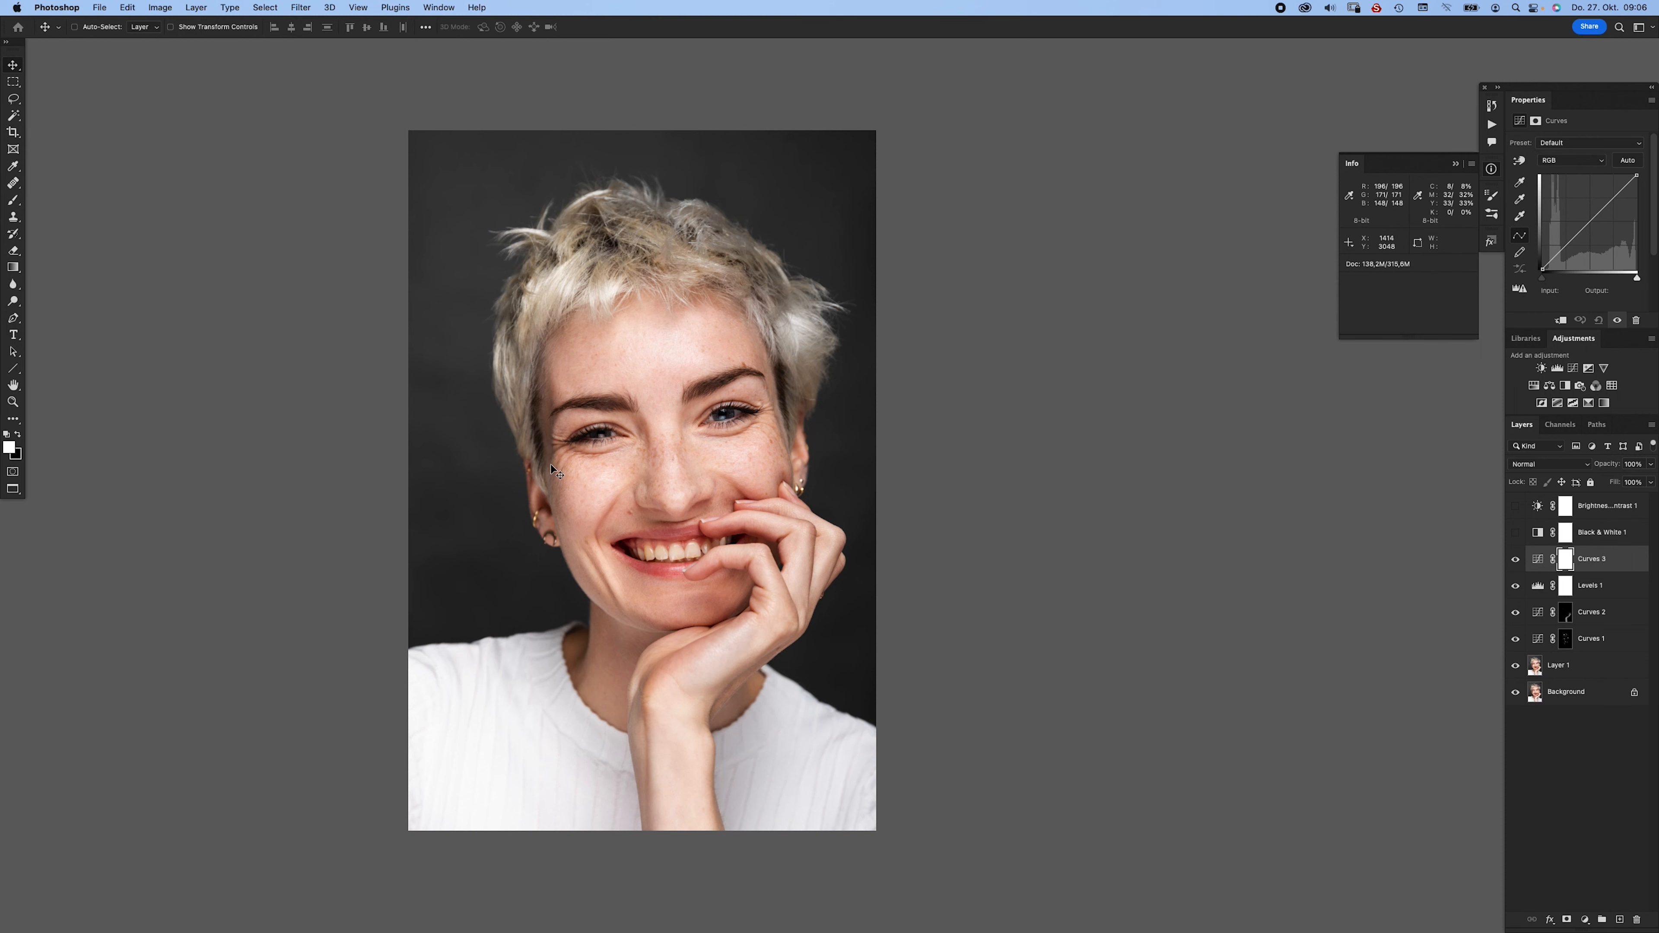
{"action": "key", "text": "super+0"}
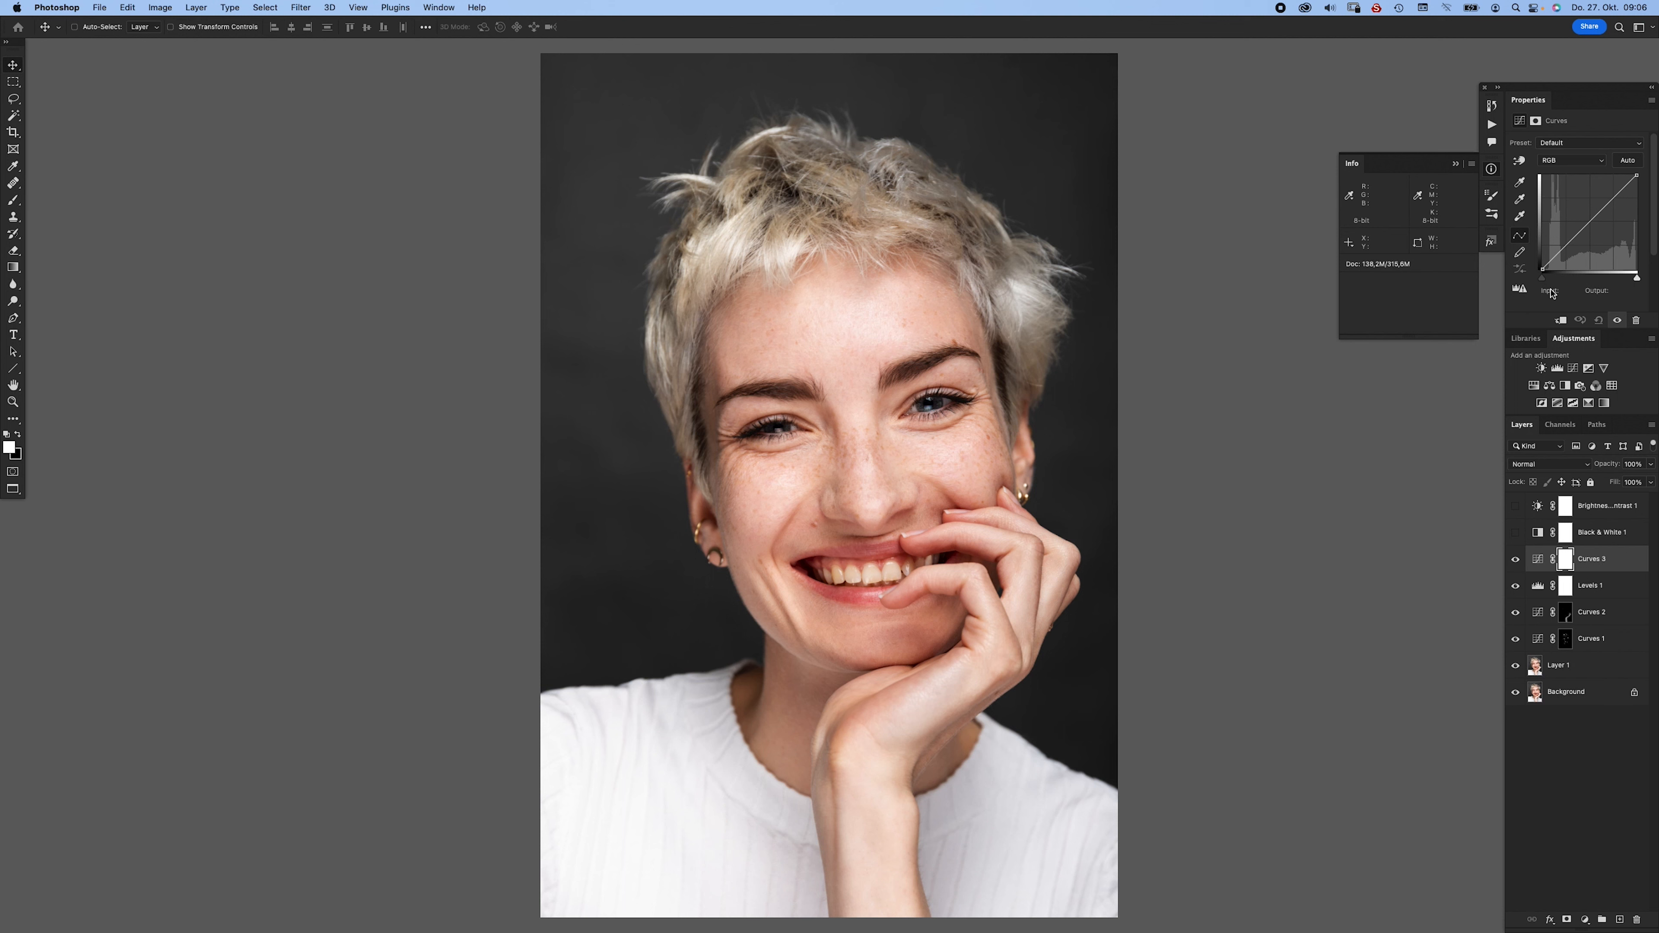
- Lower the red channel's midtones on the Curves 3 layer to input 128, output 111, and invert its mask to black
{"action": "left_click", "coordinate": [1579, 161]}
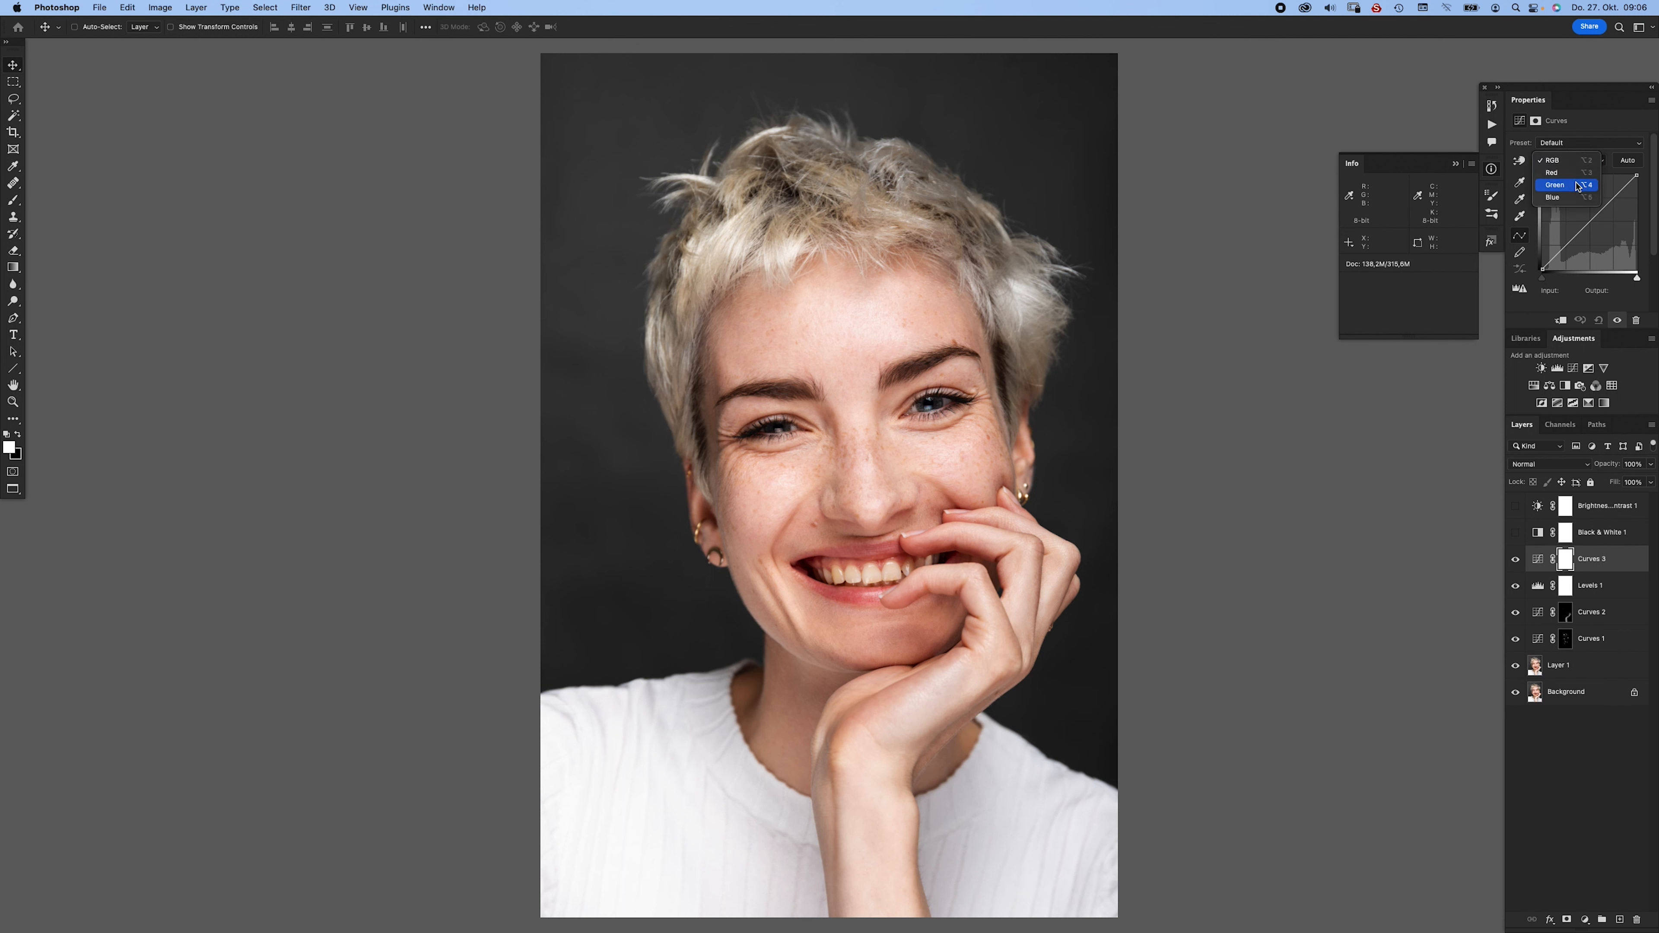
{"action": "left_click", "coordinate": [1558, 173]}
{"action": "left_click_drag", "start_coordinate": [1591, 219], "coordinate": [1591, 228]}
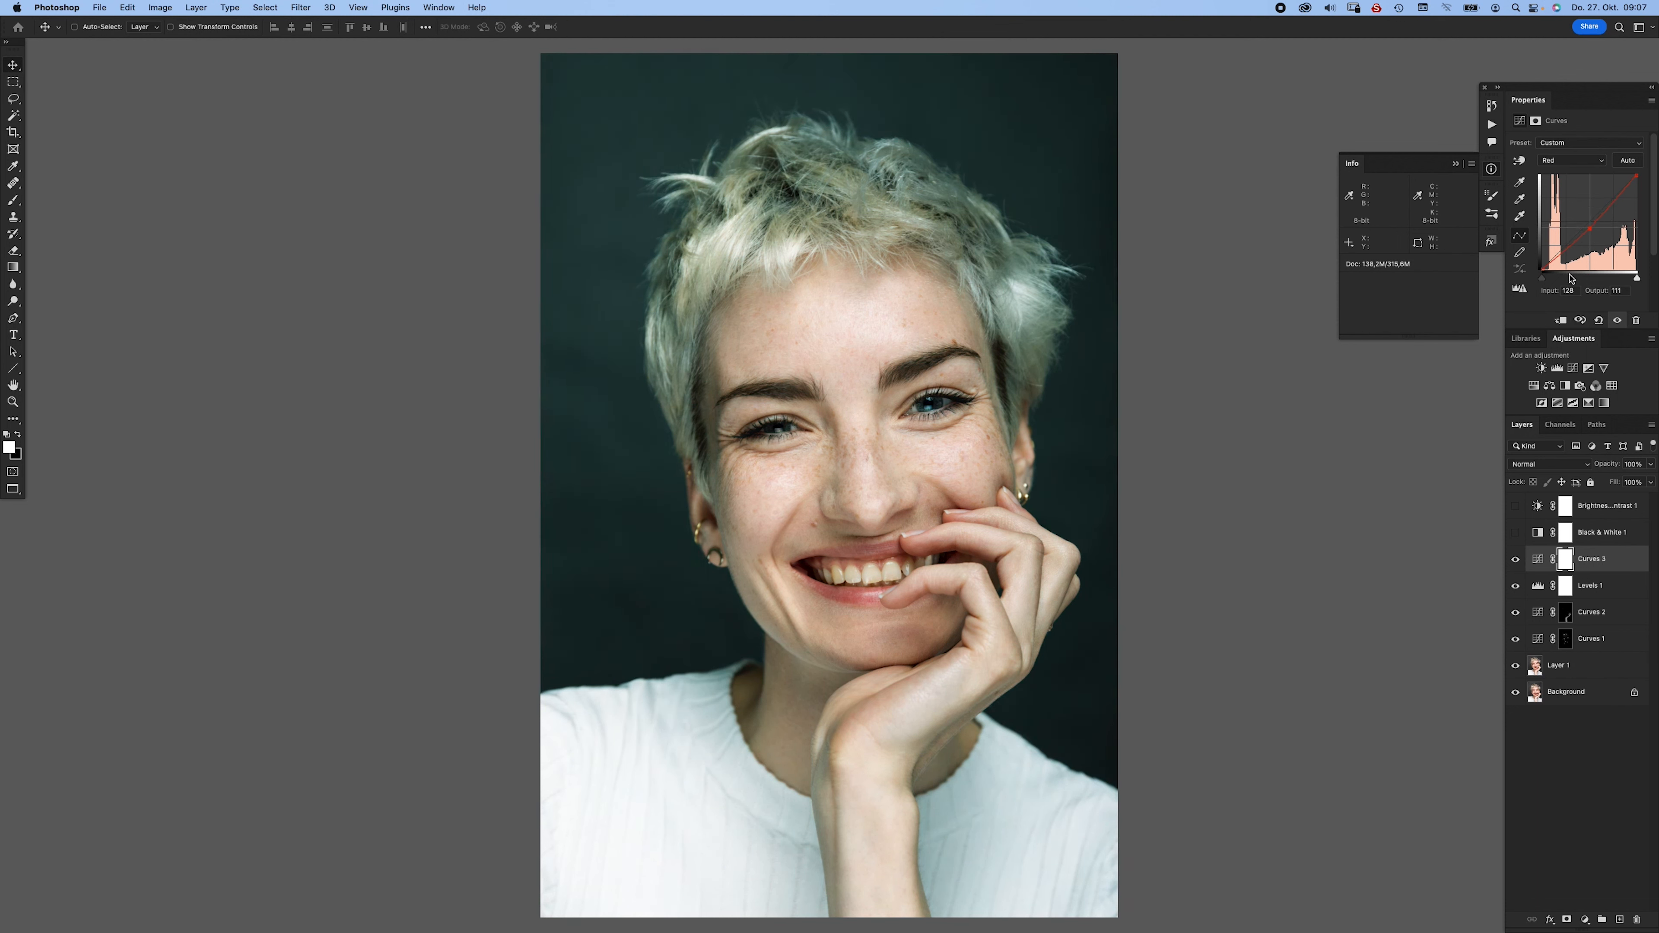
{"action": "key", "text": "super+i"}
- Rename the Curves 3 layer as C+
{"action": "left_click", "coordinate": [1596, 565]}
{"action": "double_click", "coordinate": [1594, 560]}
{"action": "type", "text": "C+"}
{"action": "key", "text": "Return"}
- On the C+ mask, paint white with a soft 10% opacity brush around the shadow-side eye, mouth crease and side of the forehead
{"action": "left_click", "coordinate": [1570, 563]}
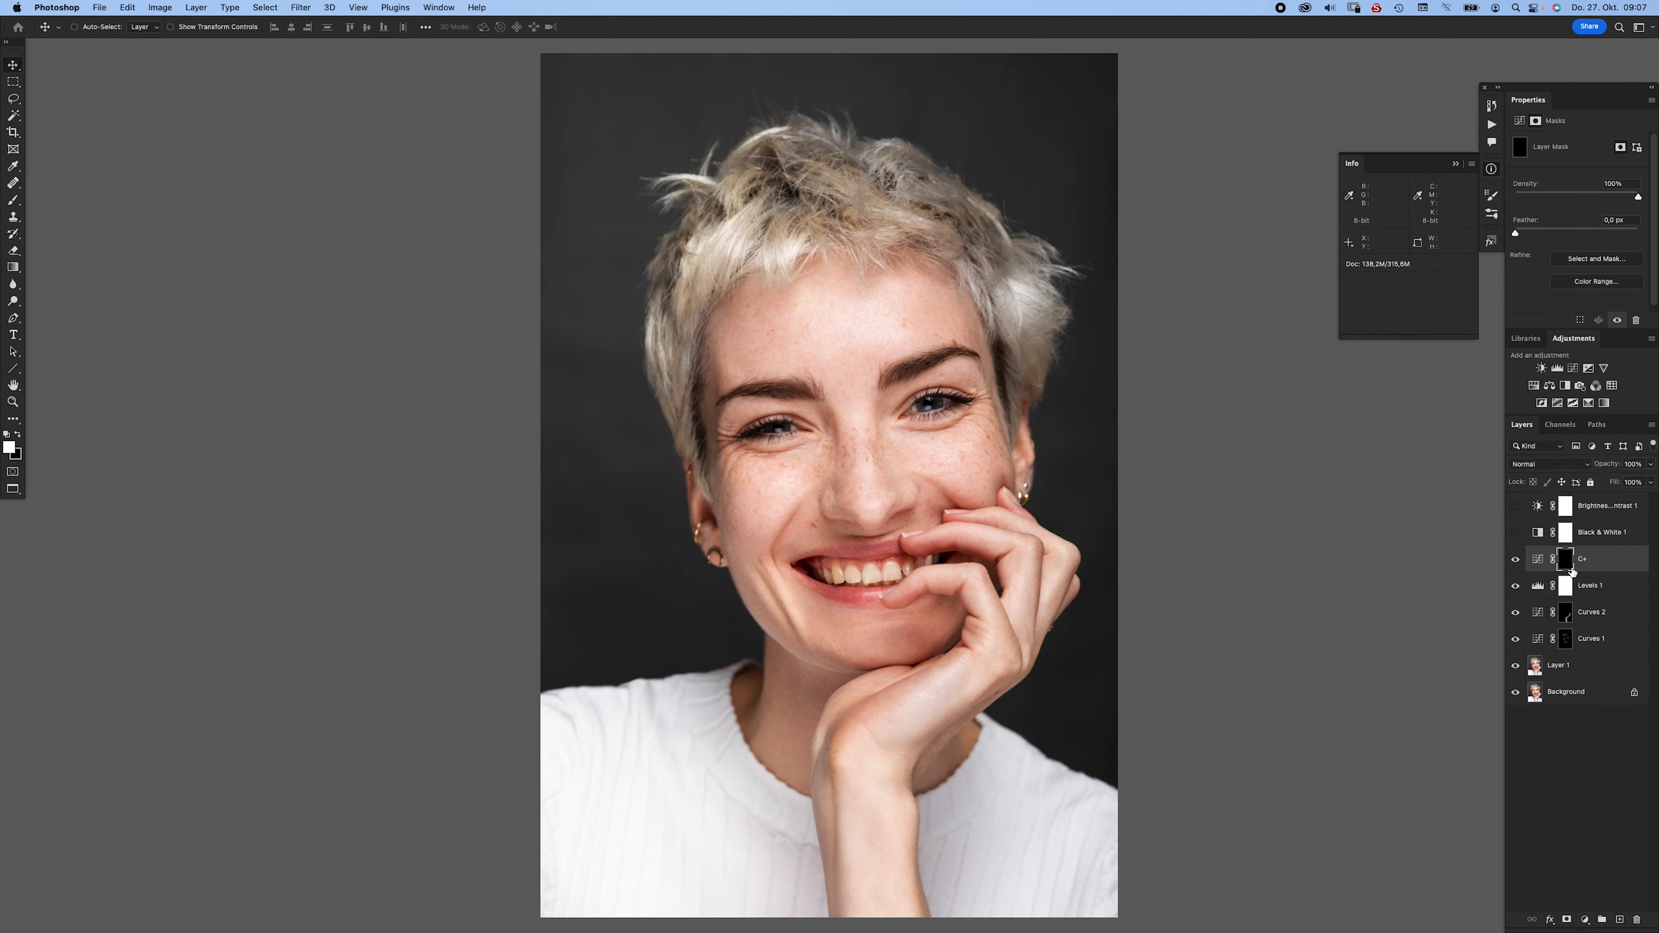
{"action": "key", "text": "b"}
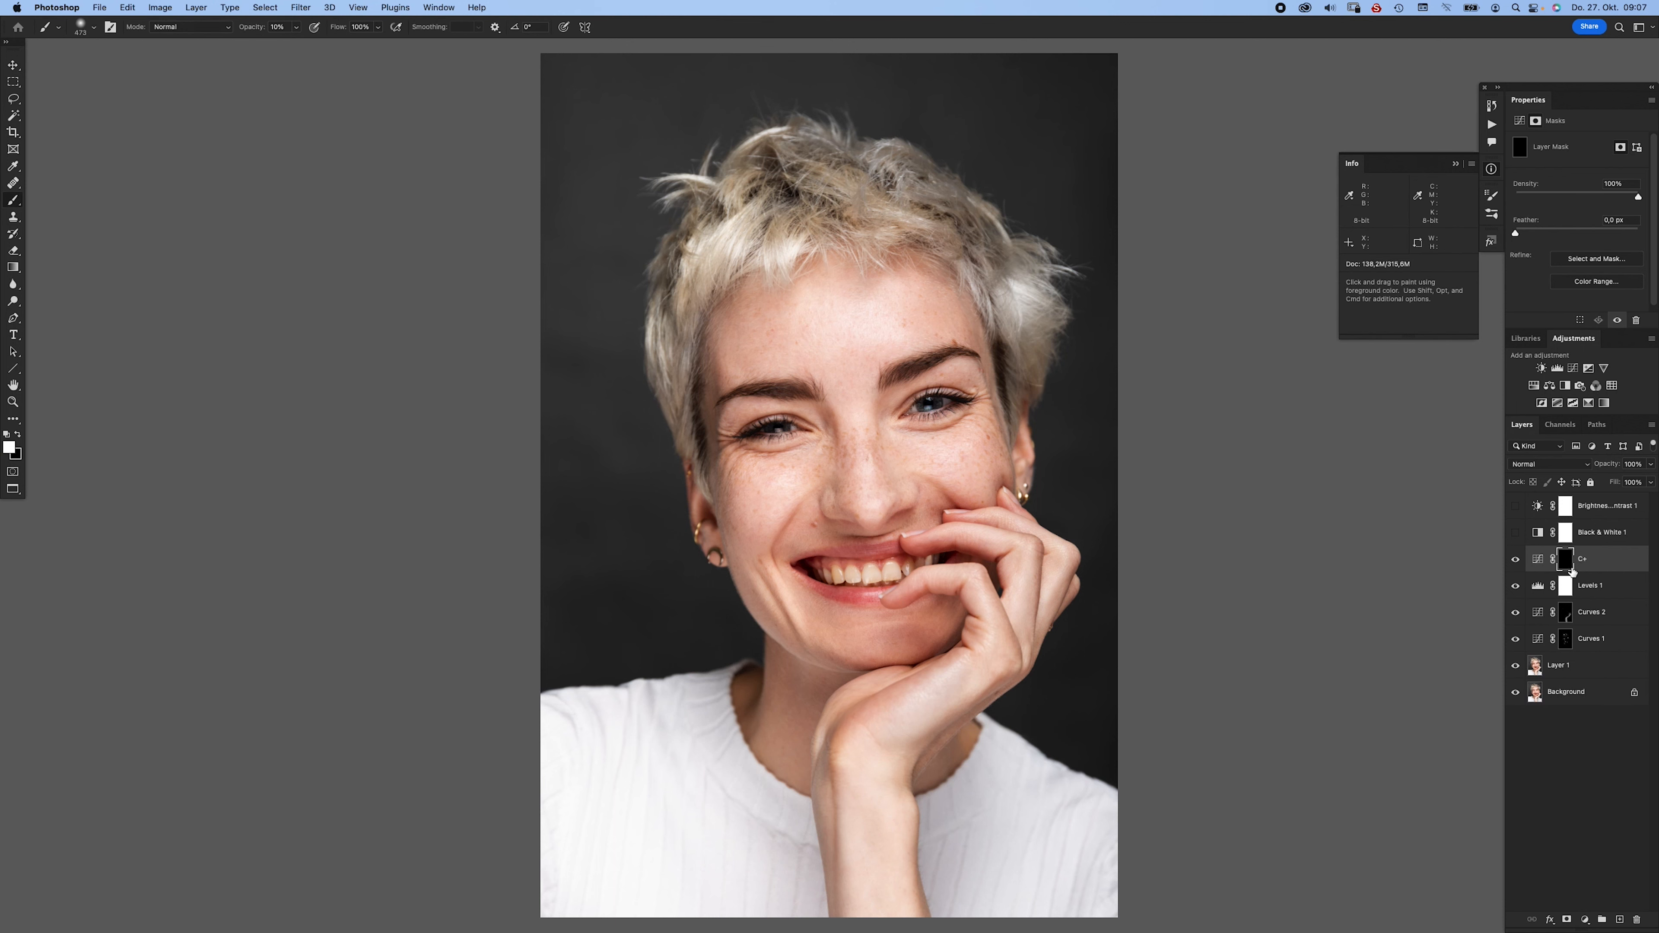
{"action": "left_click_drag", "start_coordinate": [837, 482], "coordinate": [827, 293], "text": "ctrl+alt"}
{"action": "left_click_drag", "start_coordinate": [800, 444], "coordinate": [765, 409], "text": "ctrl+alt"}
{"action": "left_click_drag", "start_coordinate": [736, 398], "coordinate": [819, 394]}
{"action": "left_click_drag", "start_coordinate": [805, 524], "coordinate": [804, 524]}
{"action": "left_click_drag", "start_coordinate": [750, 437], "coordinate": [732, 436]}
{"action": "left_click_drag", "start_coordinate": [734, 342], "coordinate": [734, 342]}
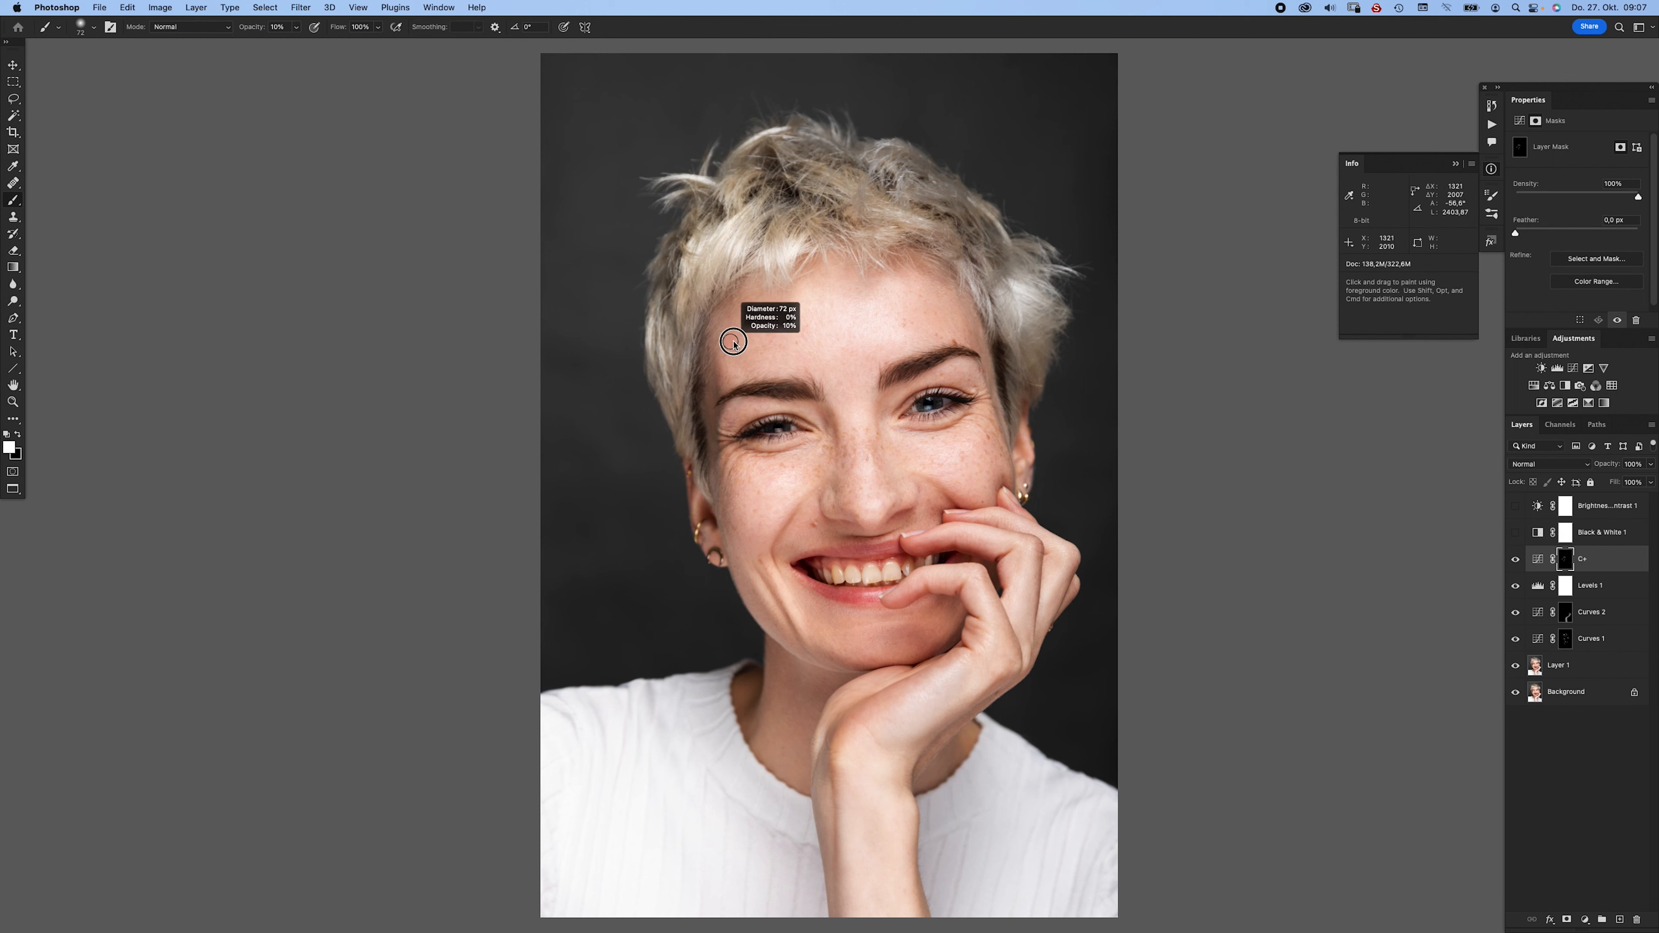
- Paint white on the C+ mask over the forehead hairline, the eye near the hand, the temple and the cheek above the fingers
{"action": "left_click_drag", "start_coordinate": [937, 278], "coordinate": [937, 278]}
{"action": "left_click_drag", "start_coordinate": [939, 381], "coordinate": [964, 356]}
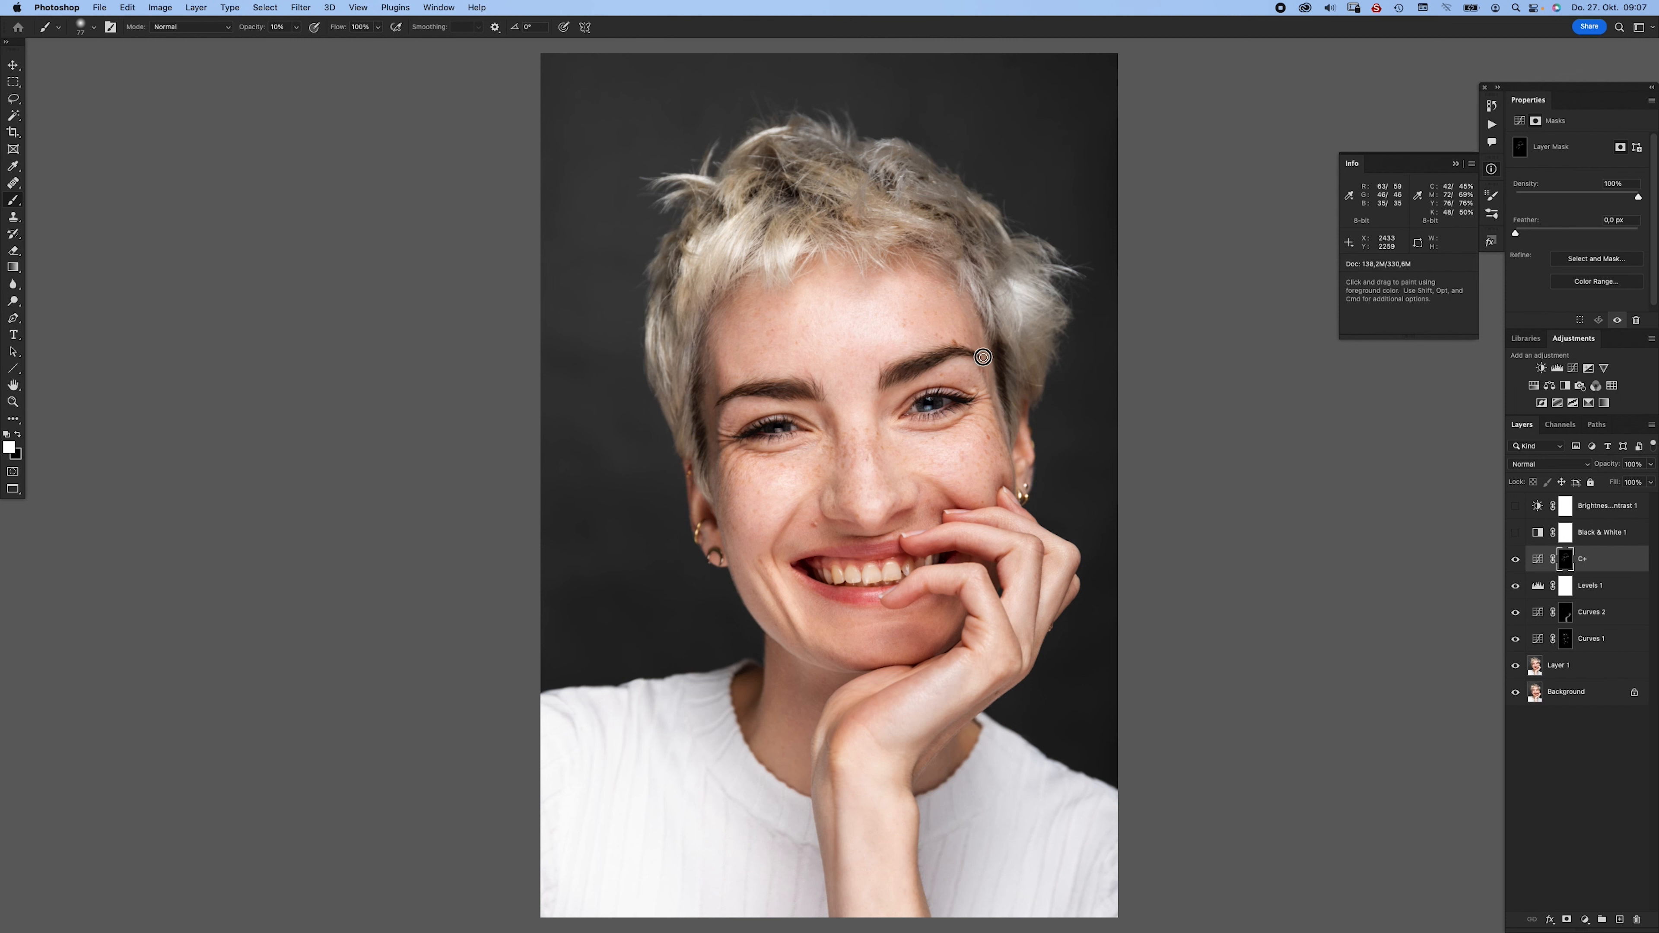
{"action": "left_click_drag", "start_coordinate": [951, 418], "coordinate": [952, 418]}
{"action": "left_click_drag", "start_coordinate": [950, 399], "coordinate": [1009, 408]}
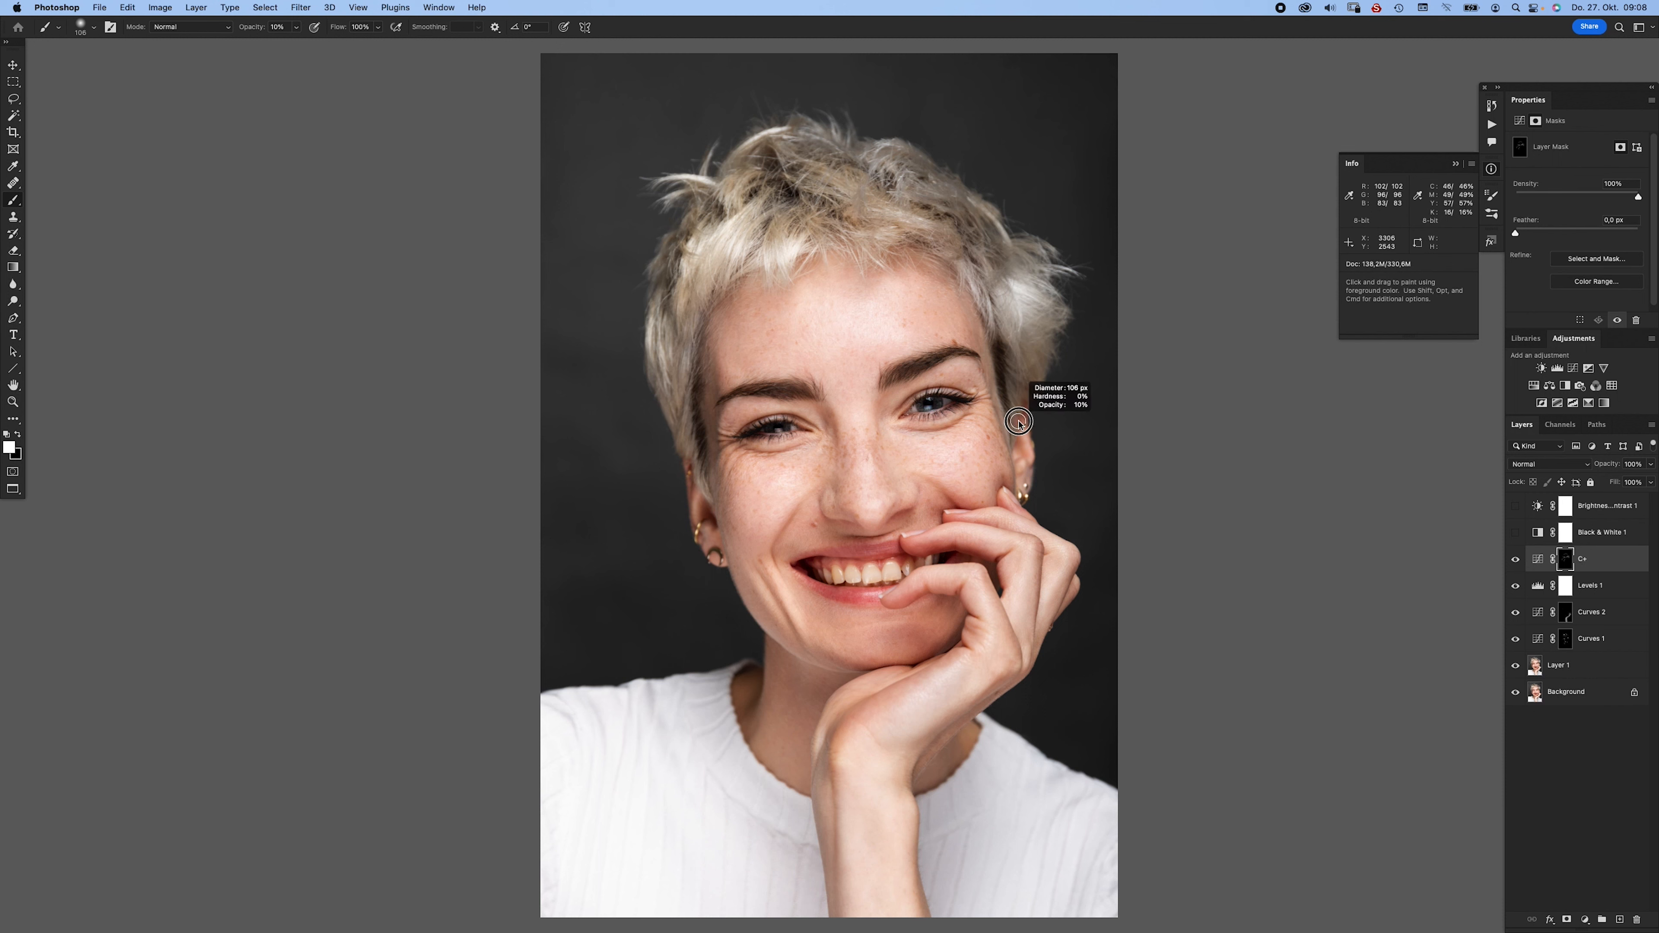
{"action": "left_click_drag", "start_coordinate": [915, 504], "coordinate": [915, 504]}
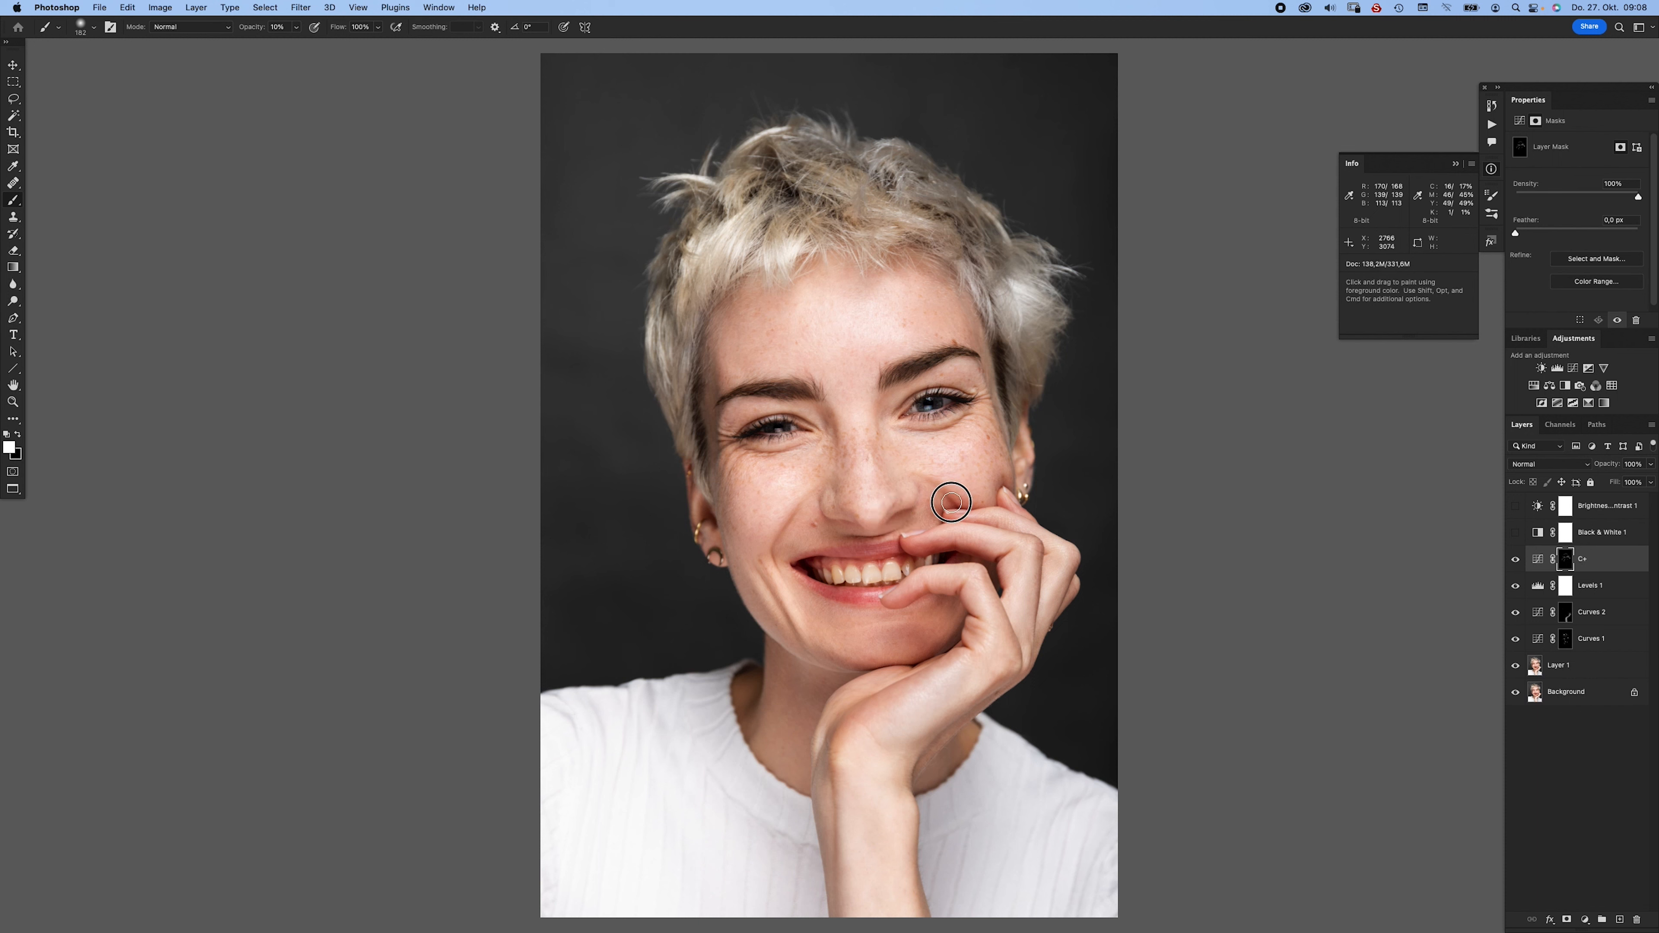
{"action": "left_click_drag", "start_coordinate": [970, 508], "coordinate": [969, 507]}
- Resize the brush and paint white on the C+ mask over the neck, the raised hand and the eyebrow above it
{"action": "left_click_drag", "start_coordinate": [715, 501], "coordinate": [721, 501], "text": "ctrl+alt"}
{"action": "left_click_drag", "start_coordinate": [808, 639], "coordinate": [816, 639], "text": "ctrl+alt"}
{"action": "mouse_move", "coordinate": [740, 684]}
{"action": "left_mouse_down", "text": "ctrl+alt"}
{"action": "mouse_move", "coordinate": [882, 694]}
{"action": "mouse_move", "coordinate": [935, 757]}
{"action": "left_mouse_up", "text": "ctrl+alt"}
{"action": "left_click_drag", "start_coordinate": [967, 691], "coordinate": [1008, 680]}
{"action": "mouse_move", "coordinate": [964, 618]}
{"action": "left_mouse_down"}
{"action": "mouse_move", "coordinate": [978, 634]}
{"action": "mouse_move", "coordinate": [942, 585]}
{"action": "left_mouse_up"}
{"action": "left_click_drag", "start_coordinate": [891, 515], "coordinate": [880, 515], "text": "ctrl+alt"}
{"action": "mouse_move", "coordinate": [926, 355]}
{"action": "left_mouse_down"}
{"action": "mouse_move", "coordinate": [865, 365]}
{"action": "mouse_move", "coordinate": [961, 346]}
{"action": "left_mouse_up"}
{"action": "key", "text": "space"}
{"action": "left_click_drag", "start_coordinate": [841, 512], "coordinate": [625, 497]}
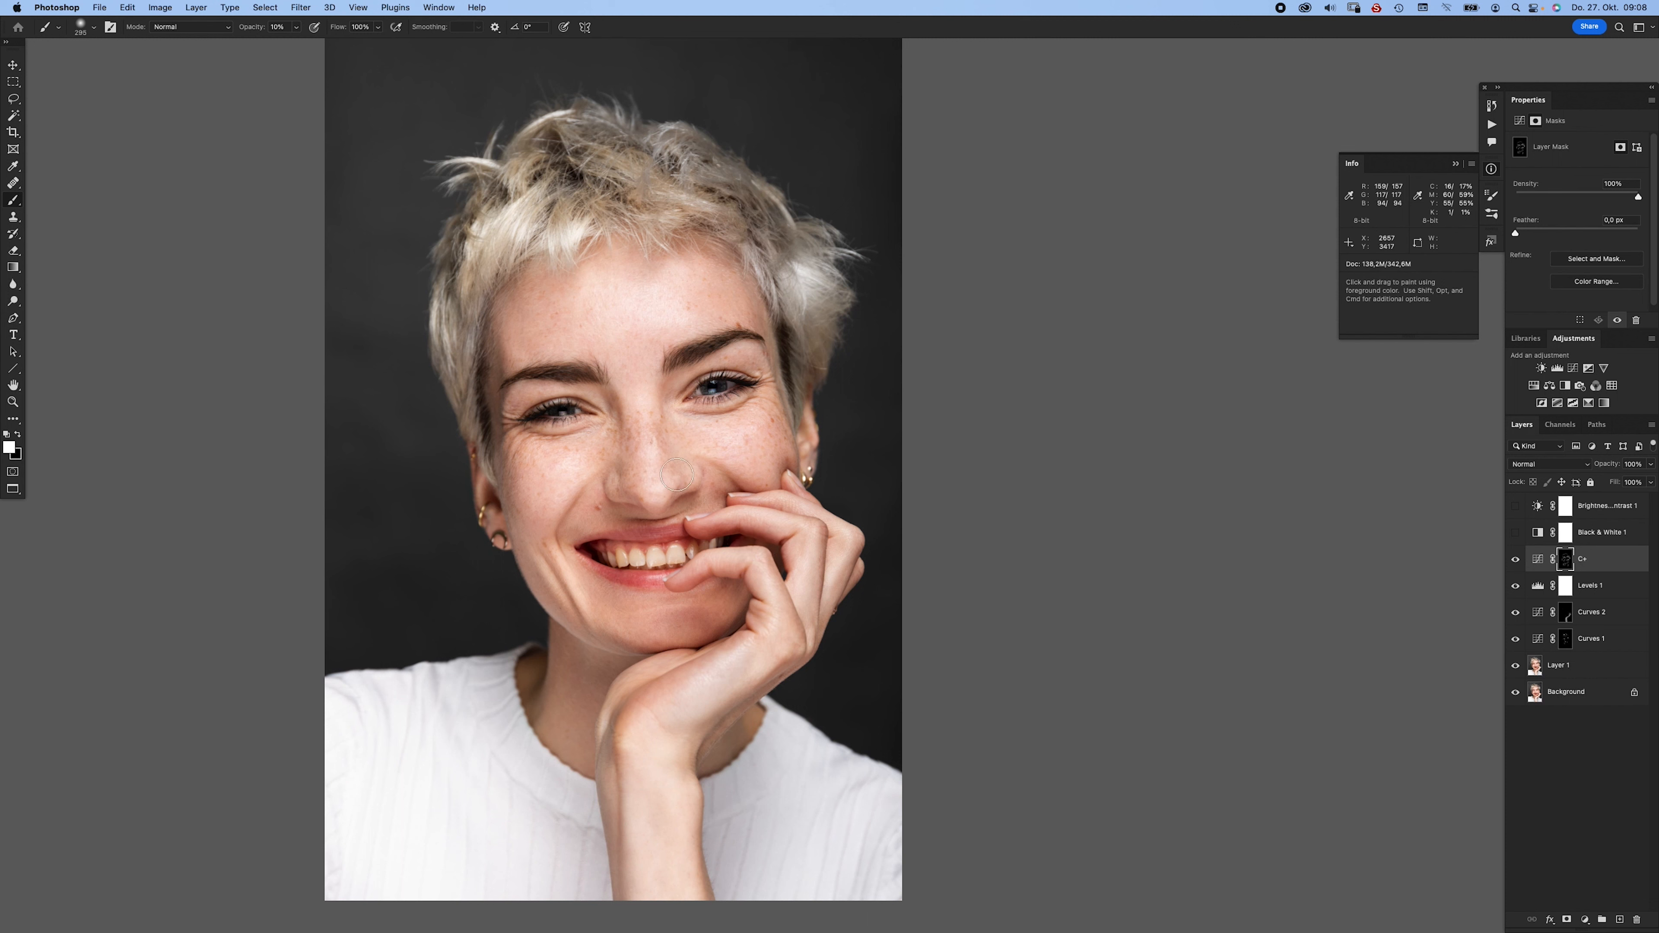
- Paint white on the C+ mask over the wrist, the back of the hand and the fingers, adjusting the brush size
{"action": "left_click_drag", "start_coordinate": [690, 694], "coordinate": [655, 701], "text": "ctrl+alt"}
{"action": "mouse_move", "coordinate": [727, 650]}
{"action": "left_mouse_down"}
{"action": "mouse_move", "coordinate": [764, 625]}
{"action": "mouse_move", "coordinate": [706, 628]}
{"action": "left_mouse_up"}
{"action": "left_click", "coordinate": [752, 565]}
{"action": "left_click", "coordinate": [717, 578]}
{"action": "left_click_drag", "start_coordinate": [725, 547], "coordinate": [686, 547], "text": "ctrl+alt"}
{"action": "left_click", "coordinate": [729, 535]}
{"action": "left_click", "coordinate": [790, 566]}
{"action": "left_click_drag", "start_coordinate": [791, 484], "coordinate": [781, 485], "text": "ctrl+alt"}
{"action": "scroll", "coordinate": [570, 512], "scroll_direction": "down", "scroll_amount": 2}
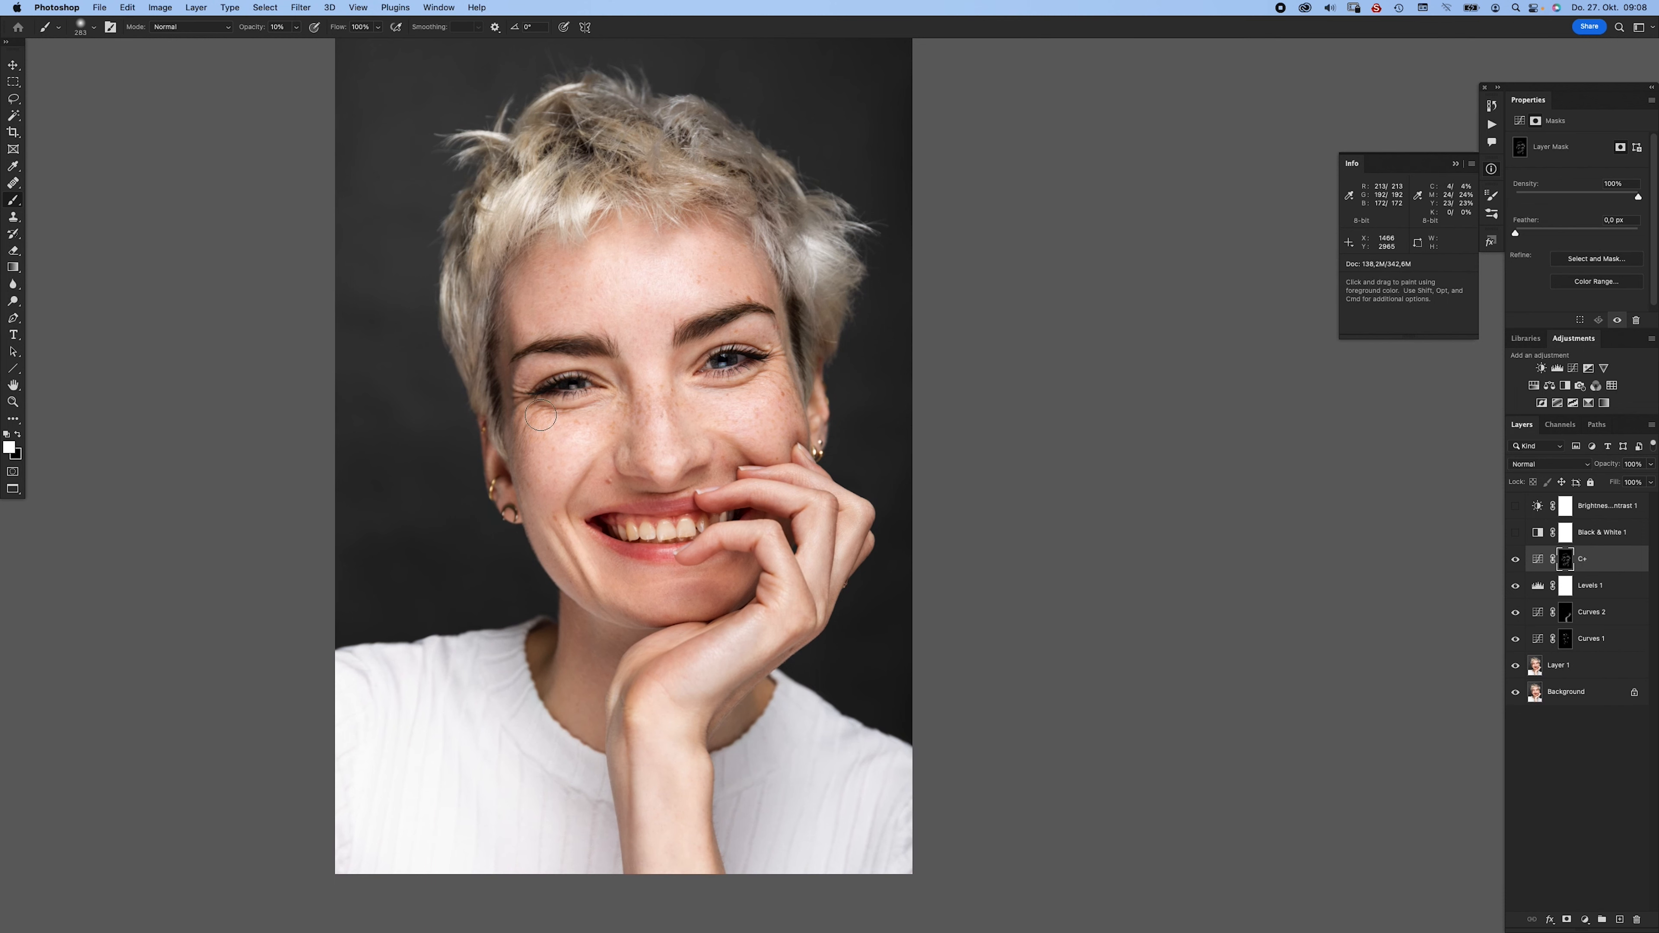
- Touch up the C+ mask in white at the hairline, upper lip, ear edge and hand
{"action": "left_click", "coordinate": [721, 219]}
{"action": "left_click_drag", "start_coordinate": [640, 474], "coordinate": [693, 473]}
{"action": "left_click", "coordinate": [812, 425]}
{"action": "left_click_drag", "start_coordinate": [646, 677], "coordinate": [650, 675], "text": "ctrl+alt"}
{"action": "left_click_drag", "start_coordinate": [714, 611], "coordinate": [751, 576]}
{"action": "left_click_drag", "start_coordinate": [746, 502], "coordinate": [728, 502]}
- Continue painting white on the C+ mask along the jaw, by the far ear, around both eyes and below the mouth
{"action": "left_click_drag", "start_coordinate": [573, 630], "coordinate": [578, 630]}
{"action": "left_click_drag", "start_coordinate": [506, 477], "coordinate": [494, 465]}
{"action": "left_click_drag", "start_coordinate": [561, 381], "coordinate": [582, 381]}
{"action": "left_click_drag", "start_coordinate": [726, 336], "coordinate": [693, 390]}
{"action": "mouse_move", "coordinate": [604, 549]}
{"action": "left_mouse_down"}
{"action": "mouse_move", "coordinate": [587, 549]}
{"action": "mouse_move", "coordinate": [677, 563]}
{"action": "mouse_move", "coordinate": [588, 565]}
{"action": "left_mouse_up"}
{"action": "left_click", "coordinate": [614, 576]}
{"action": "key", "text": "space"}
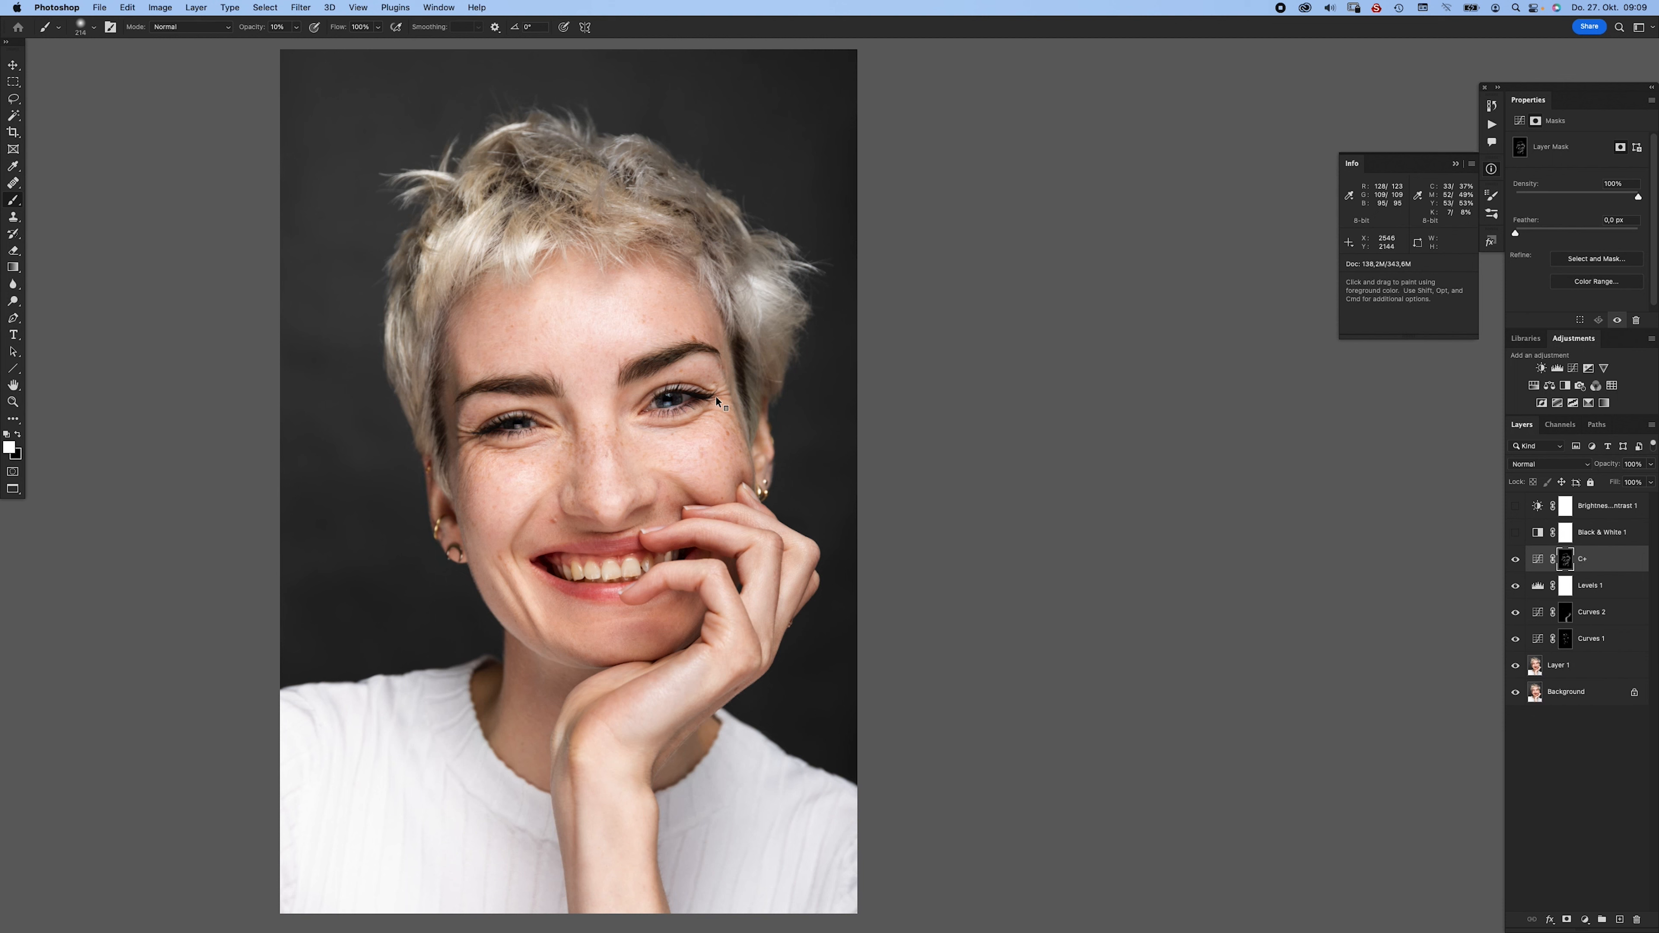
{"action": "left_click_drag", "start_coordinate": [754, 474], "coordinate": [720, 510]}
- Finish painting the C+ mask under the eye near the hand and over the upper forehead with resized brushes
{"action": "left_click_drag", "start_coordinate": [620, 649], "coordinate": [609, 650], "text": "ctrl+alt"}
{"action": "scroll", "coordinate": [686, 651], "scroll_direction": "down", "scroll_amount": 3}
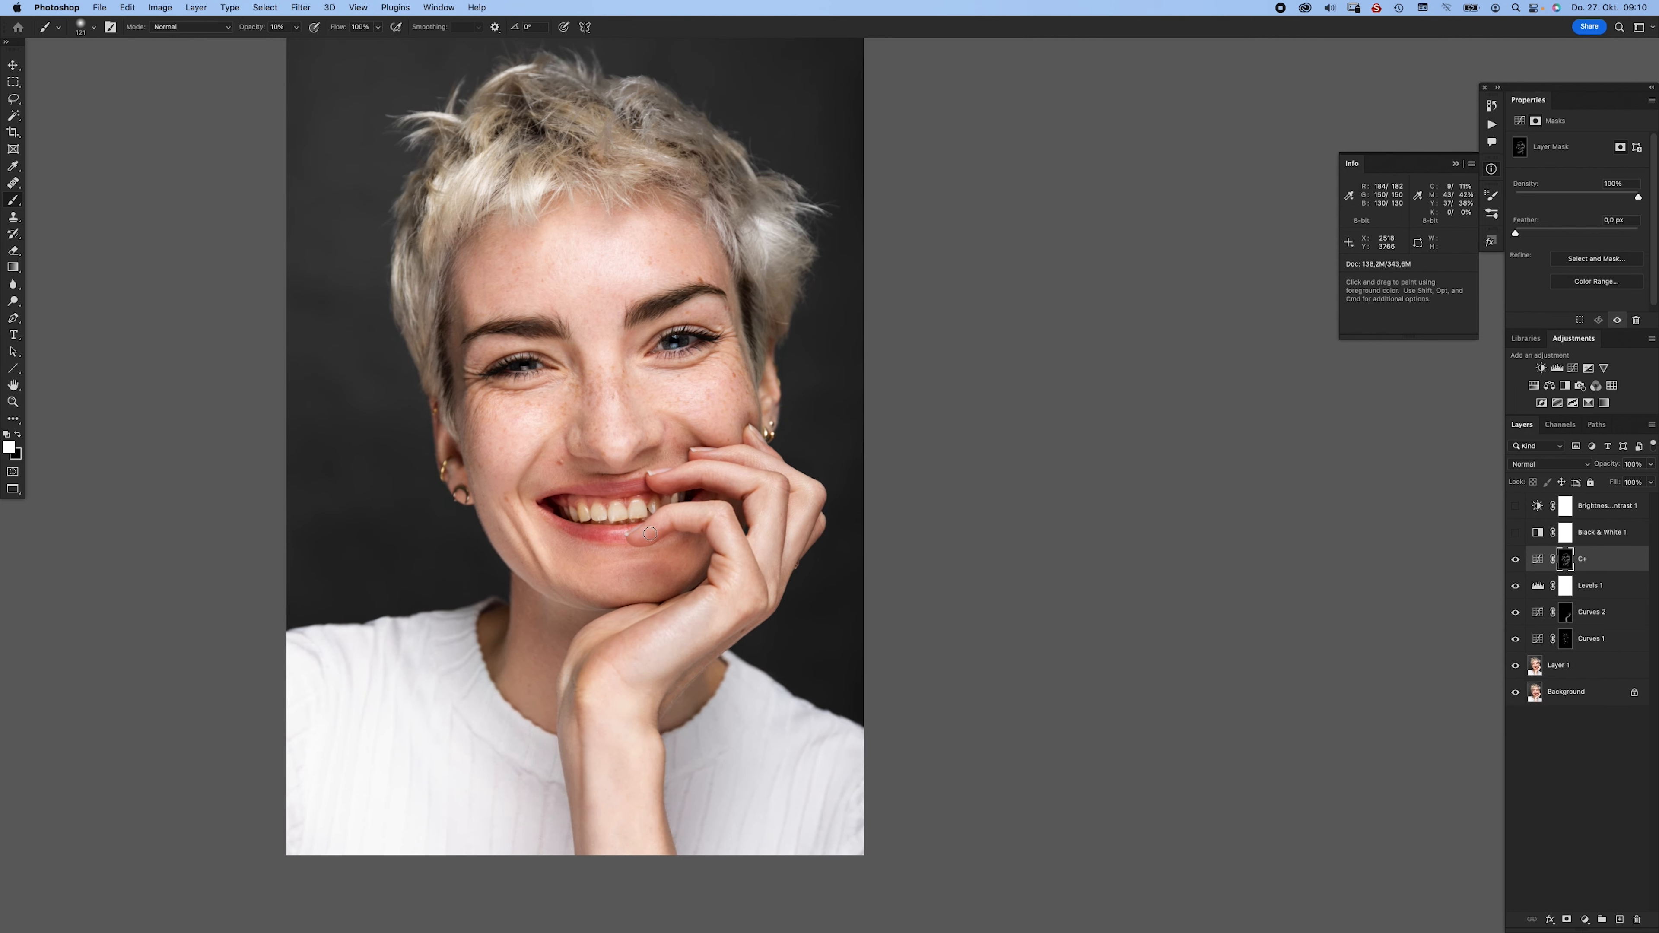
{"action": "left_click_drag", "start_coordinate": [678, 399], "coordinate": [702, 414]}
{"action": "left_click_drag", "start_coordinate": [678, 327], "coordinate": [676, 327], "text": "ctrl+alt"}
{"action": "left_click_drag", "start_coordinate": [698, 265], "coordinate": [748, 265], "text": "ctrl+alt"}
{"action": "left_click_drag", "start_coordinate": [574, 265], "coordinate": [508, 254], "text": "ctrl+alt"}
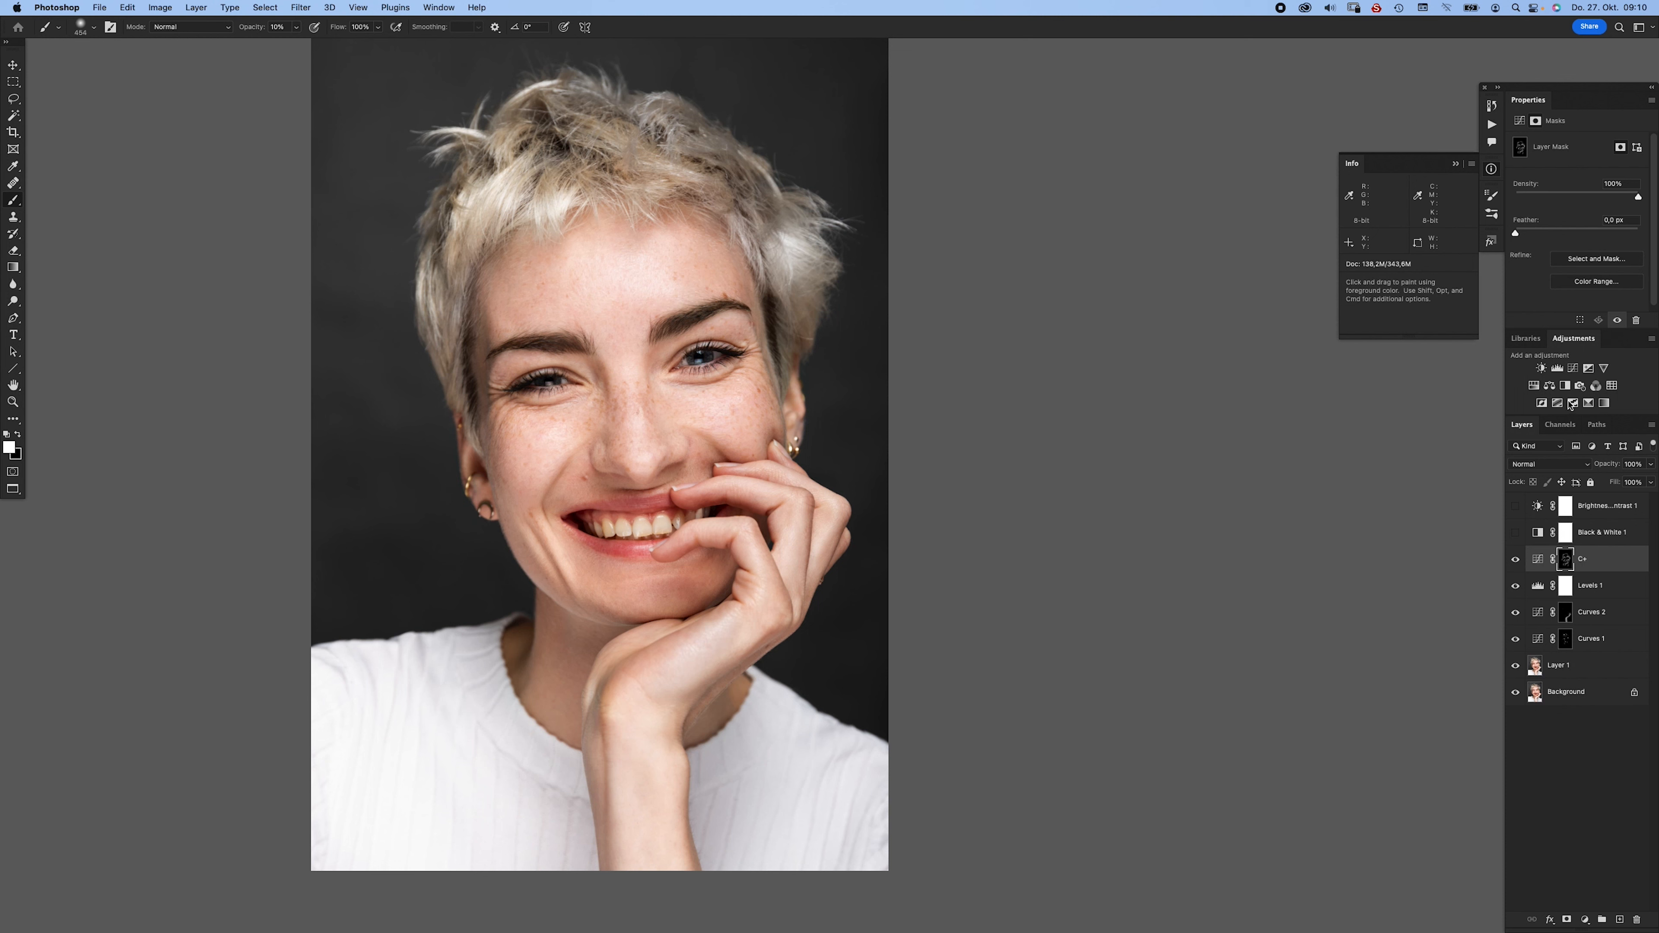
- Add a Color Balance adjustment layer with midtones at Cyan-Red +12 and Yellow-Blue -23, and invert its mask to black
{"action": "left_click", "coordinate": [1549, 386]}
{"action": "left_click_drag", "start_coordinate": [1560, 214], "coordinate": [1566, 173]}
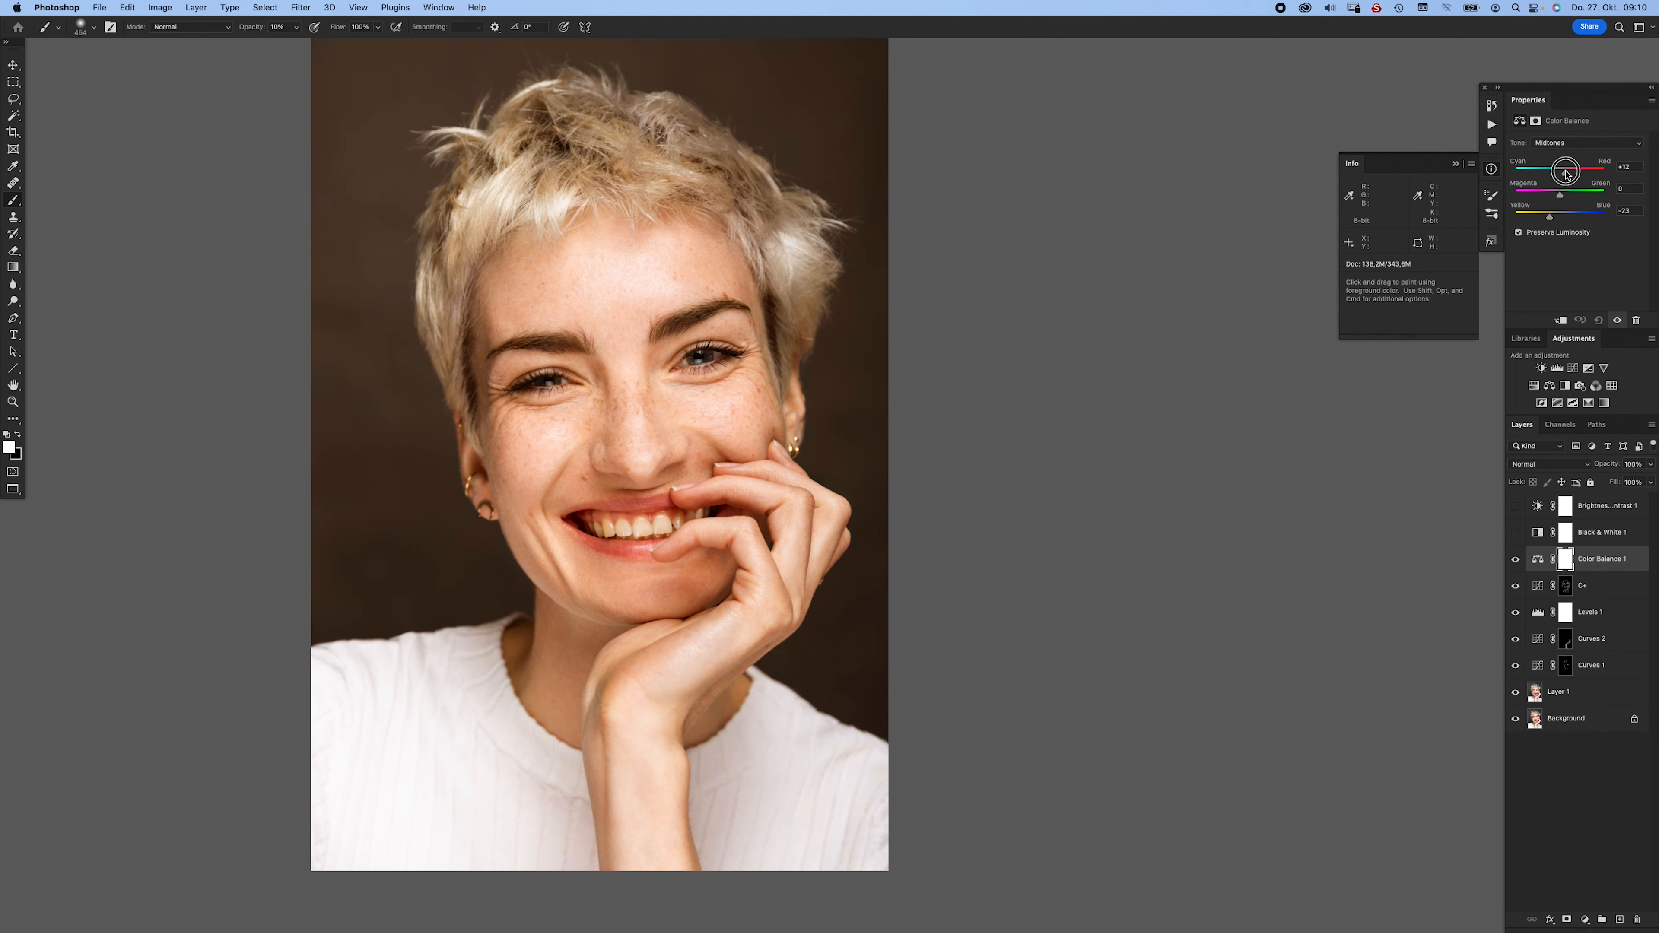
{"action": "key", "text": "super+i"}
- Set the brush opacity to 5% and paint white on the Color Balance 1 mask over the neck, jaw, hand and wrist
{"action": "key", "text": "0"}
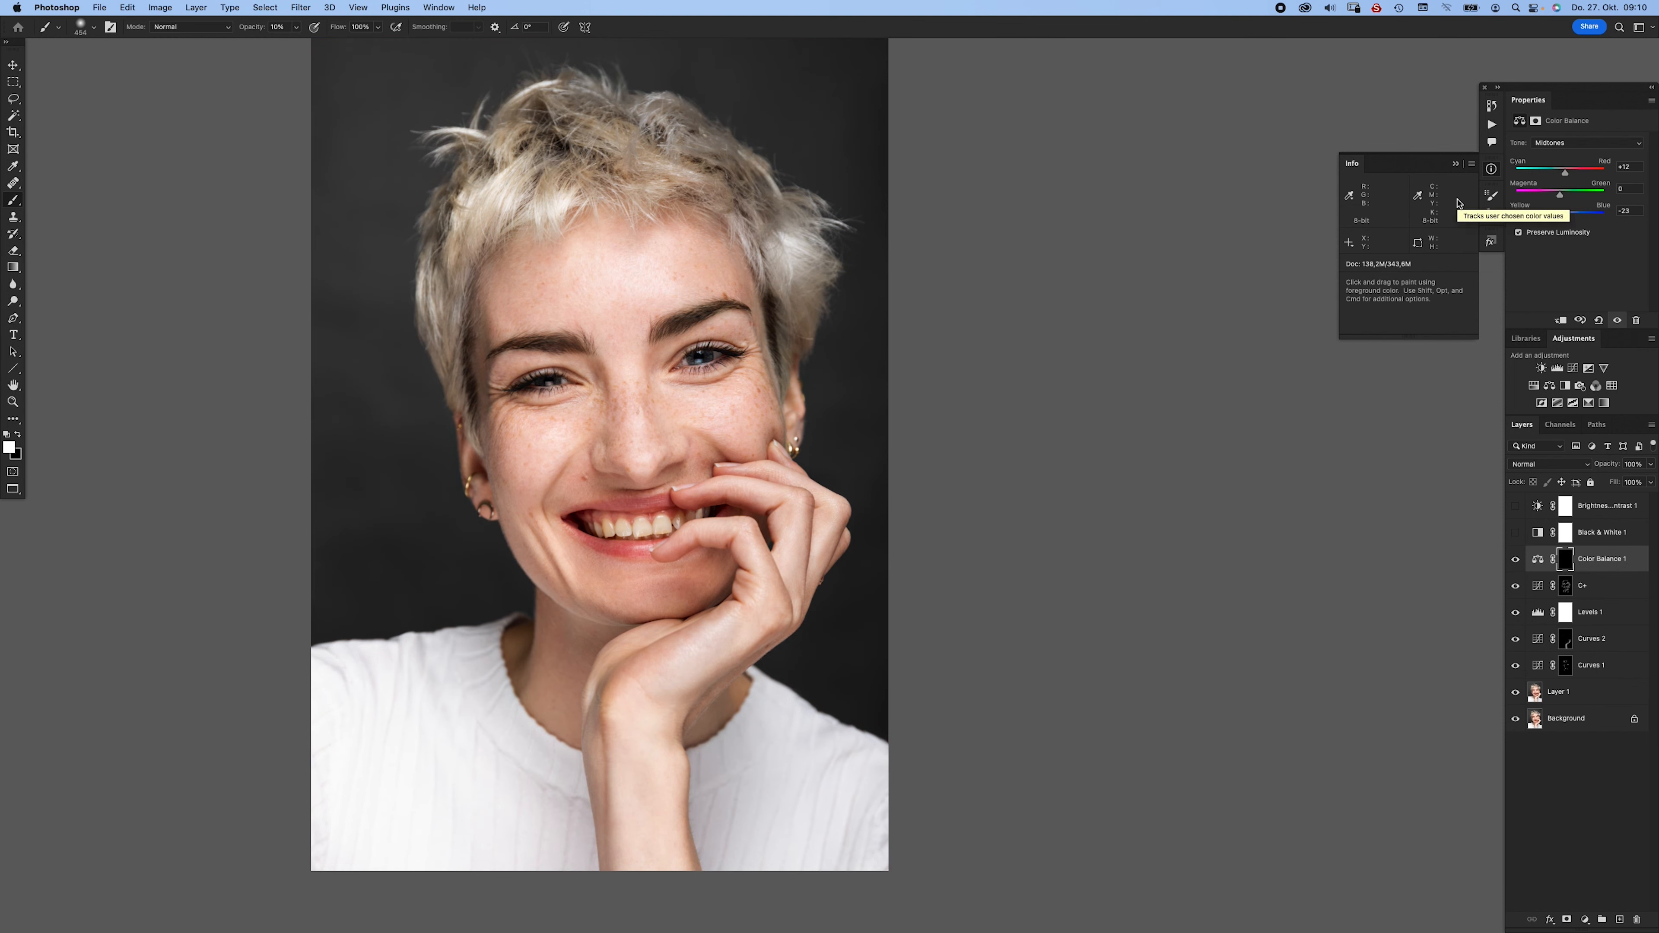
{"action": "mouse_move", "coordinate": [528, 681]}
{"action": "left_mouse_down"}
{"action": "mouse_move", "coordinate": [495, 680]}
{"action": "mouse_move", "coordinate": [568, 680]}
{"action": "left_mouse_up"}
{"action": "left_click", "coordinate": [522, 684]}
{"action": "left_click_drag", "start_coordinate": [603, 626], "coordinate": [580, 609]}
{"action": "left_click", "coordinate": [601, 711], "text": "ctrl+alt"}
{"action": "left_click_drag", "start_coordinate": [597, 716], "coordinate": [584, 715]}
{"action": "left_click_drag", "start_coordinate": [589, 734], "coordinate": [594, 722]}
{"action": "left_click", "coordinate": [593, 704]}
{"action": "mouse_move", "coordinate": [694, 706]}
{"action": "left_mouse_down"}
{"action": "mouse_move", "coordinate": [728, 693]}
{"action": "mouse_move", "coordinate": [713, 719]}
{"action": "mouse_move", "coordinate": [736, 705]}
{"action": "mouse_move", "coordinate": [703, 706]}
{"action": "mouse_move", "coordinate": [726, 677]}
{"action": "mouse_move", "coordinate": [690, 709]}
{"action": "mouse_move", "coordinate": [733, 699]}
{"action": "mouse_move", "coordinate": [673, 787]}
{"action": "mouse_move", "coordinate": [693, 844]}
{"action": "mouse_move", "coordinate": [625, 824]}
{"action": "mouse_move", "coordinate": [611, 870]}
{"action": "left_mouse_up"}
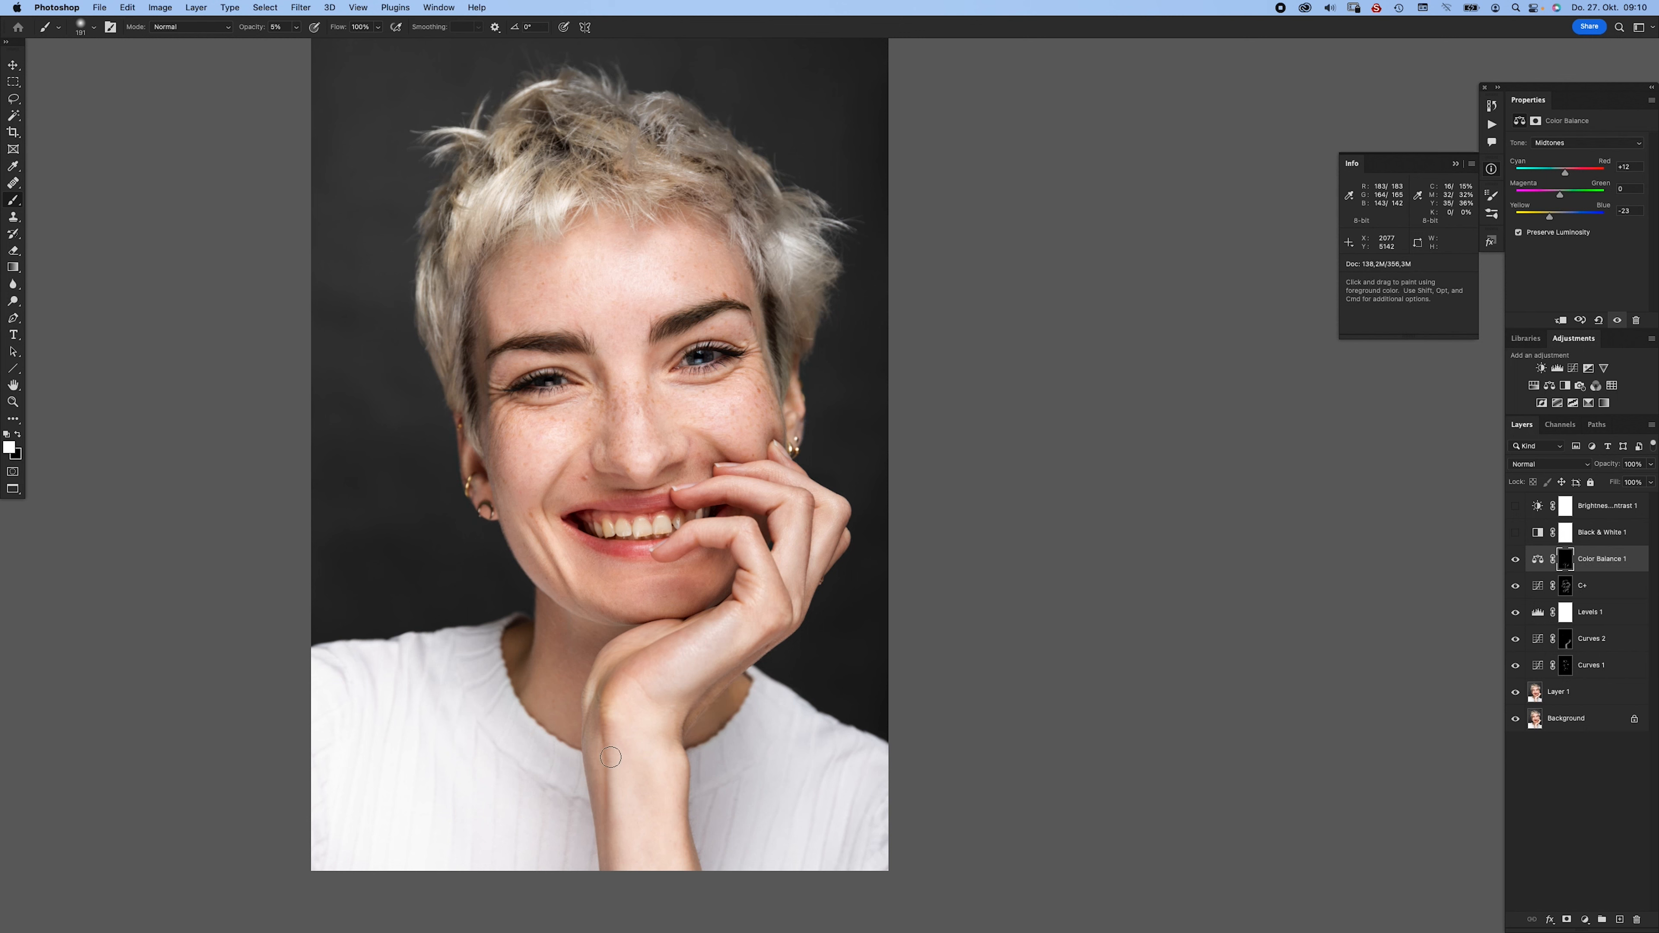
{"action": "left_click_drag", "start_coordinate": [648, 637], "coordinate": [722, 571], "text": "ctrl+alt"}
{"action": "left_click_drag", "start_coordinate": [699, 718], "coordinate": [707, 718], "text": "ctrl+alt"}
- Add a Curves adjustment layer, lower its green channel to input 133, output 121, and invert its mask to black
{"action": "left_click", "coordinate": [1586, 369]}
{"action": "left_click", "coordinate": [1575, 161]}
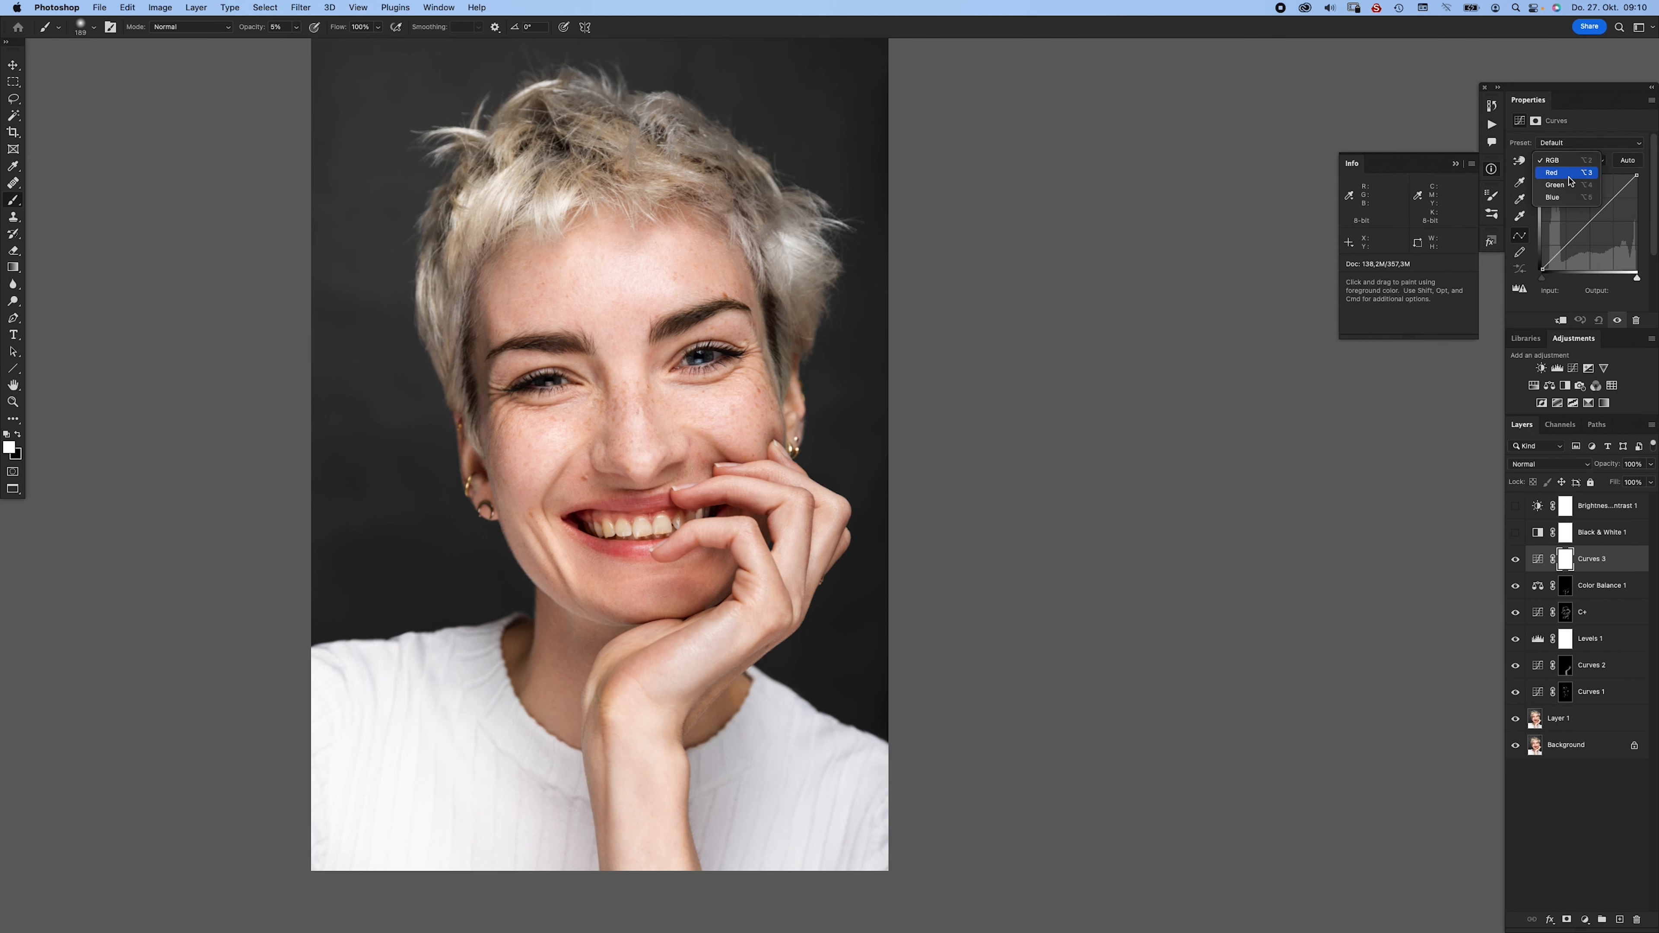
{"action": "left_click", "coordinate": [1570, 197]}
{"action": "left_click", "coordinate": [1572, 165]}
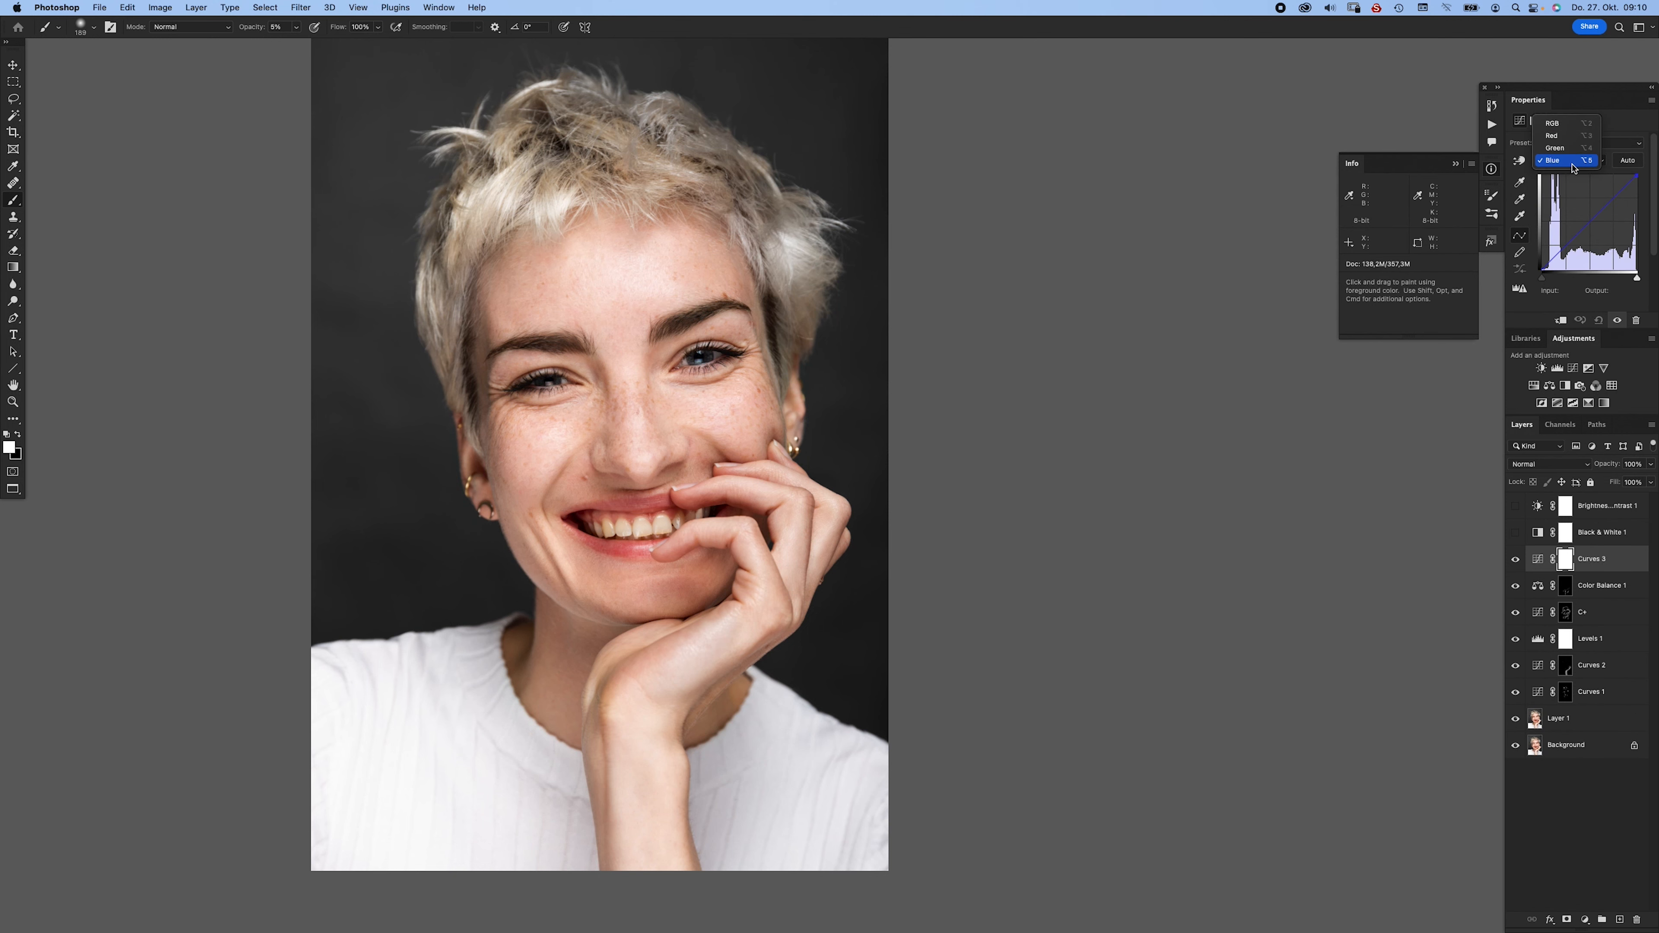
{"action": "left_click", "coordinate": [1565, 148]}
{"action": "left_click_drag", "start_coordinate": [1592, 221], "coordinate": [1592, 225]}
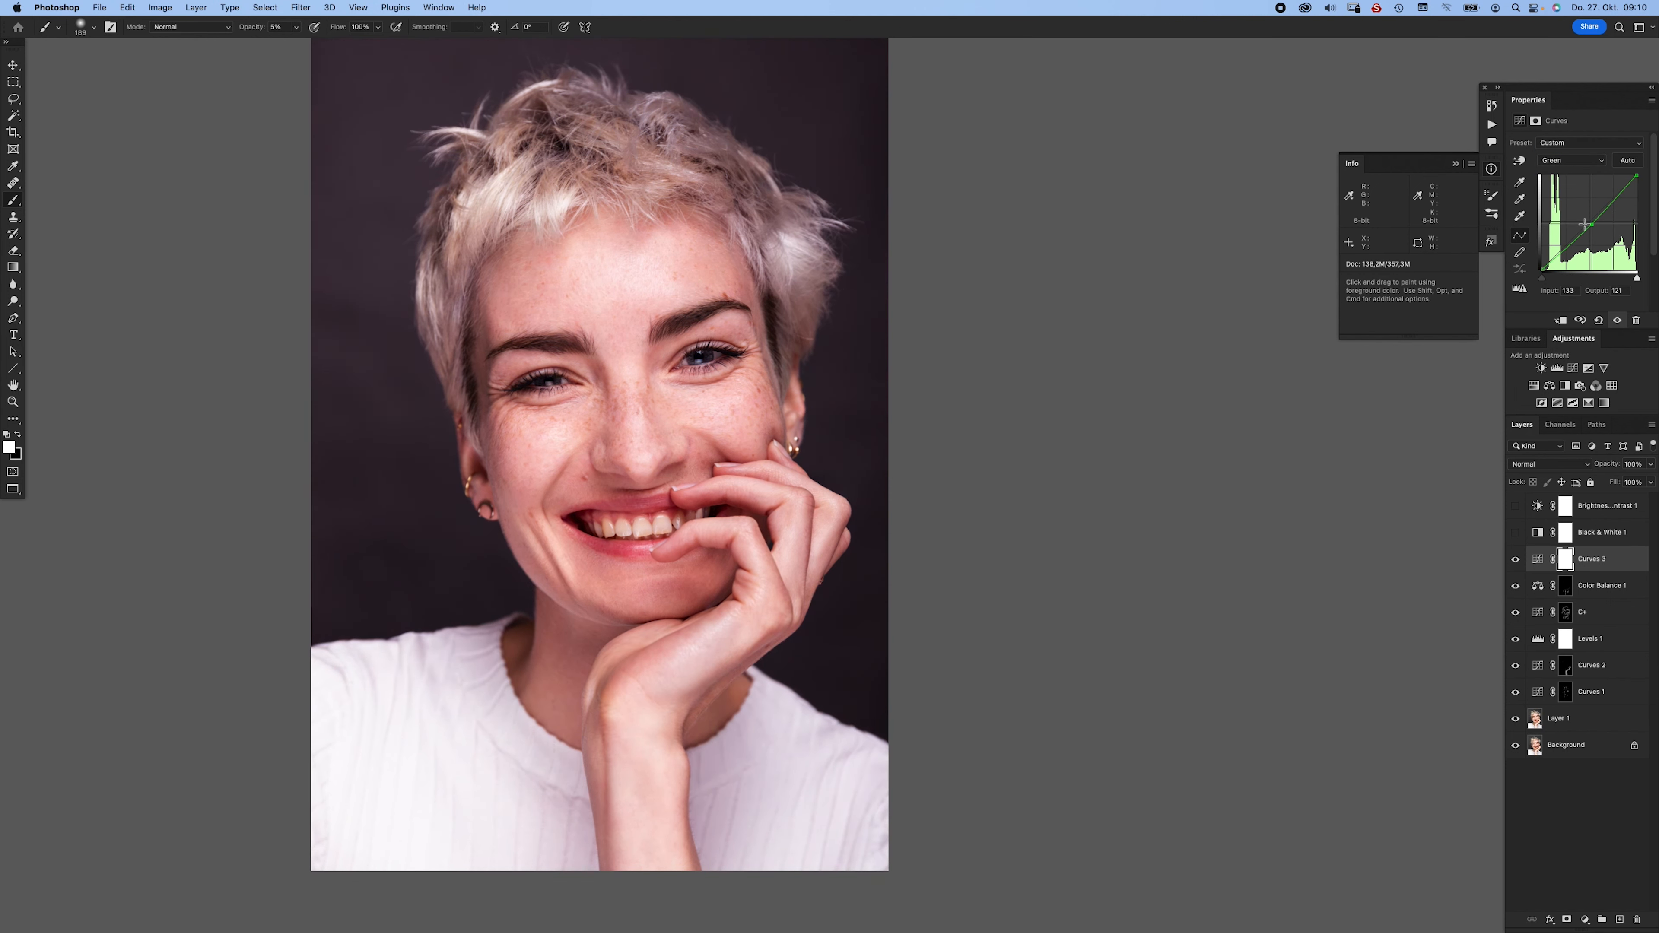
{"action": "key", "text": "super+i"}
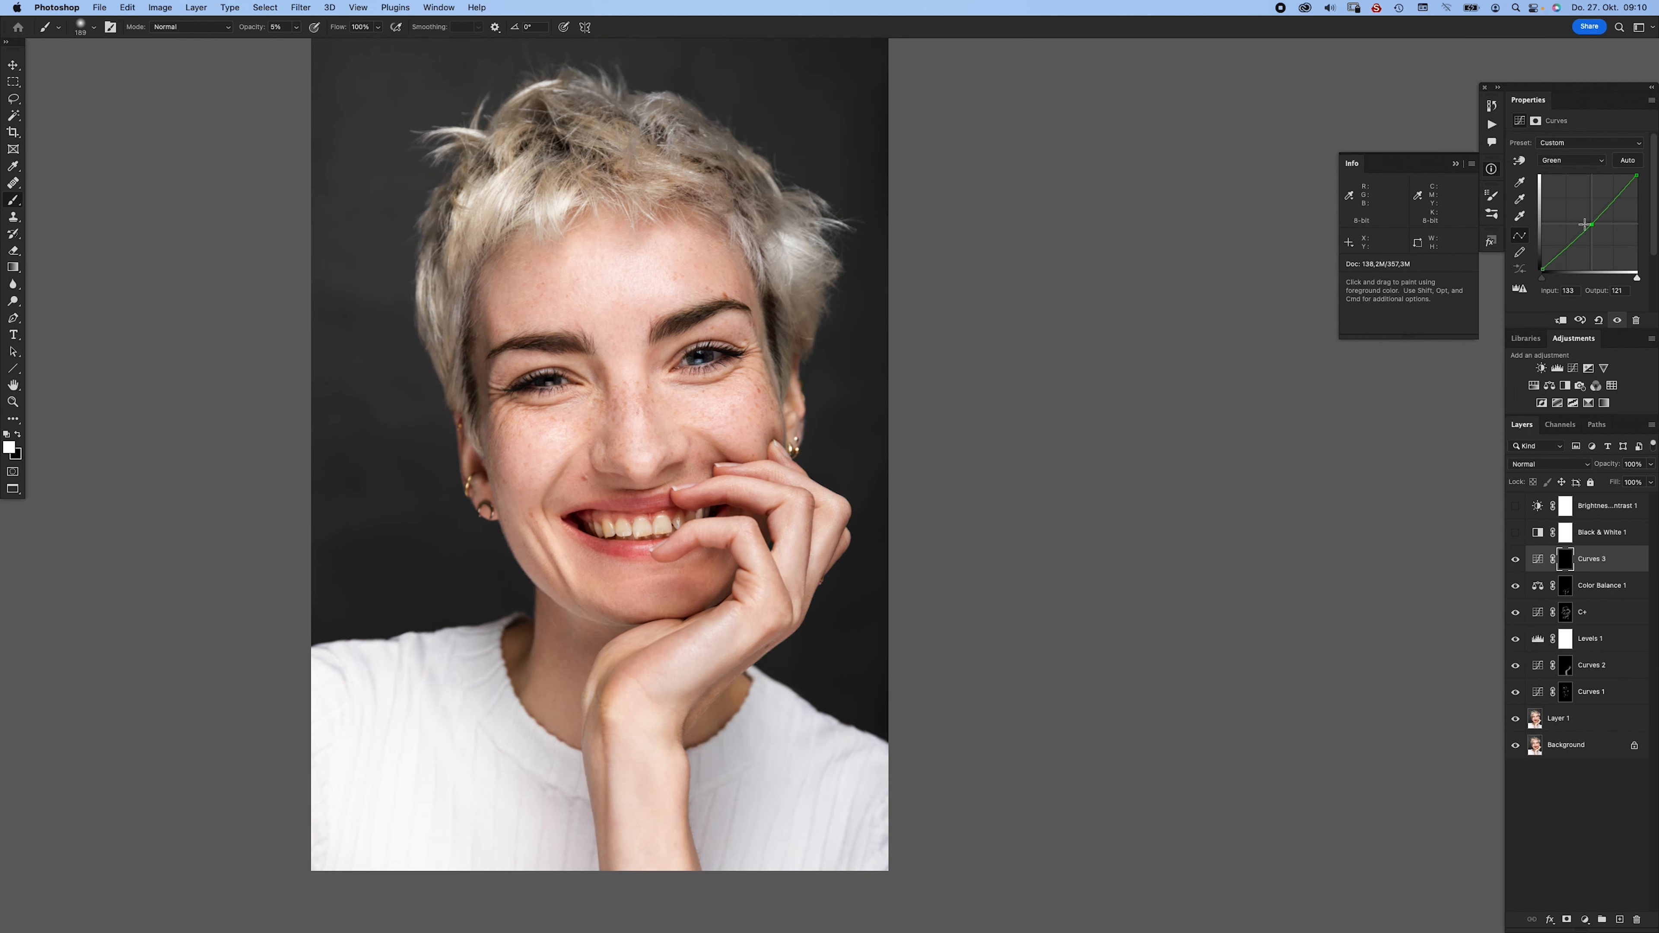
- Paint white on the Curves 3 mask over both sides of the neck, the wrist and the temple
{"action": "mouse_move", "coordinate": [536, 661]}
{"action": "left_mouse_down"}
{"action": "mouse_move", "coordinate": [519, 664]}
{"action": "mouse_move", "coordinate": [549, 666]}
{"action": "mouse_move", "coordinate": [520, 635]}
{"action": "mouse_move", "coordinate": [522, 691]}
{"action": "mouse_move", "coordinate": [583, 754]}
{"action": "mouse_move", "coordinate": [584, 734]}
{"action": "left_mouse_up"}
{"action": "left_click_drag", "start_coordinate": [741, 698], "coordinate": [697, 743]}
{"action": "left_click_drag", "start_coordinate": [638, 647], "coordinate": [634, 647], "text": "ctrl+alt"}
{"action": "left_click_drag", "start_coordinate": [482, 353], "coordinate": [486, 391]}
- Paint white on the Color Balance 1 mask along the temple and side of the forehead, and open that layer's color settings
{"action": "left_click", "coordinate": [1565, 585]}
{"action": "left_click", "coordinate": [489, 399]}
{"action": "mouse_move", "coordinate": [492, 346]}
{"action": "left_mouse_down", "text": "ctrl+alt"}
{"action": "mouse_move", "coordinate": [503, 285]}
{"action": "mouse_move", "coordinate": [515, 315]}
{"action": "mouse_move", "coordinate": [493, 247]}
{"action": "mouse_move", "coordinate": [534, 256]}
{"action": "mouse_move", "coordinate": [500, 308]}
{"action": "mouse_move", "coordinate": [566, 218]}
{"action": "mouse_move", "coordinate": [645, 226]}
{"action": "mouse_move", "coordinate": [586, 344]}
{"action": "left_mouse_up", "text": "ctrl+alt"}
{"action": "left_click", "coordinate": [479, 300]}
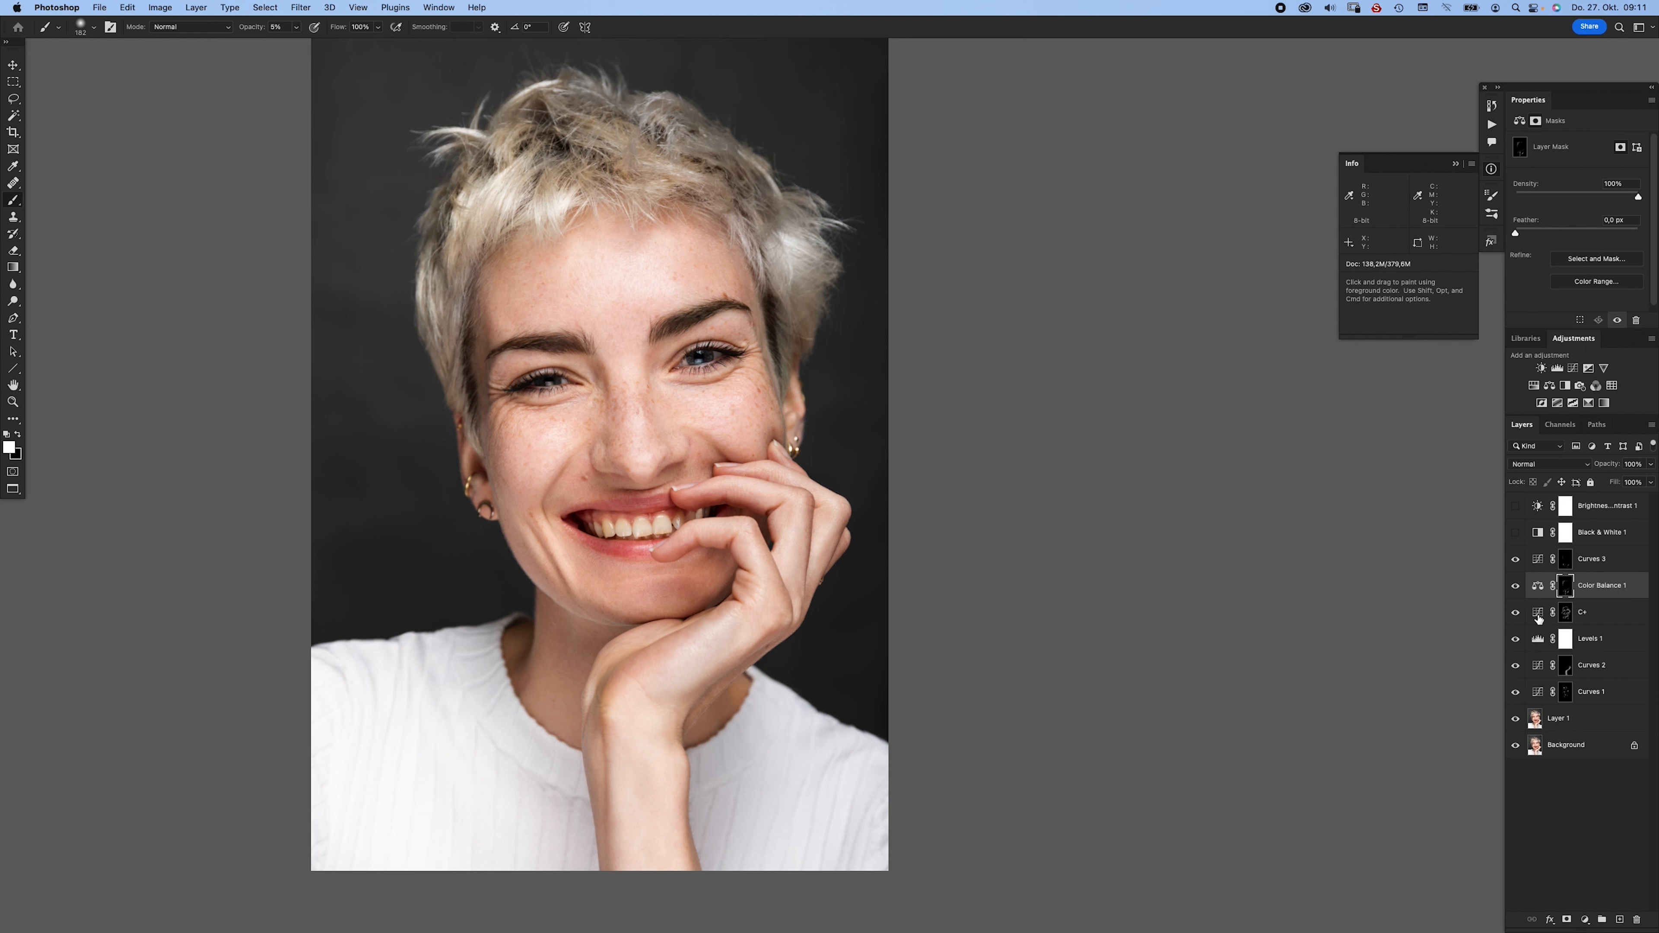
{"action": "left_click", "coordinate": [1538, 589]}
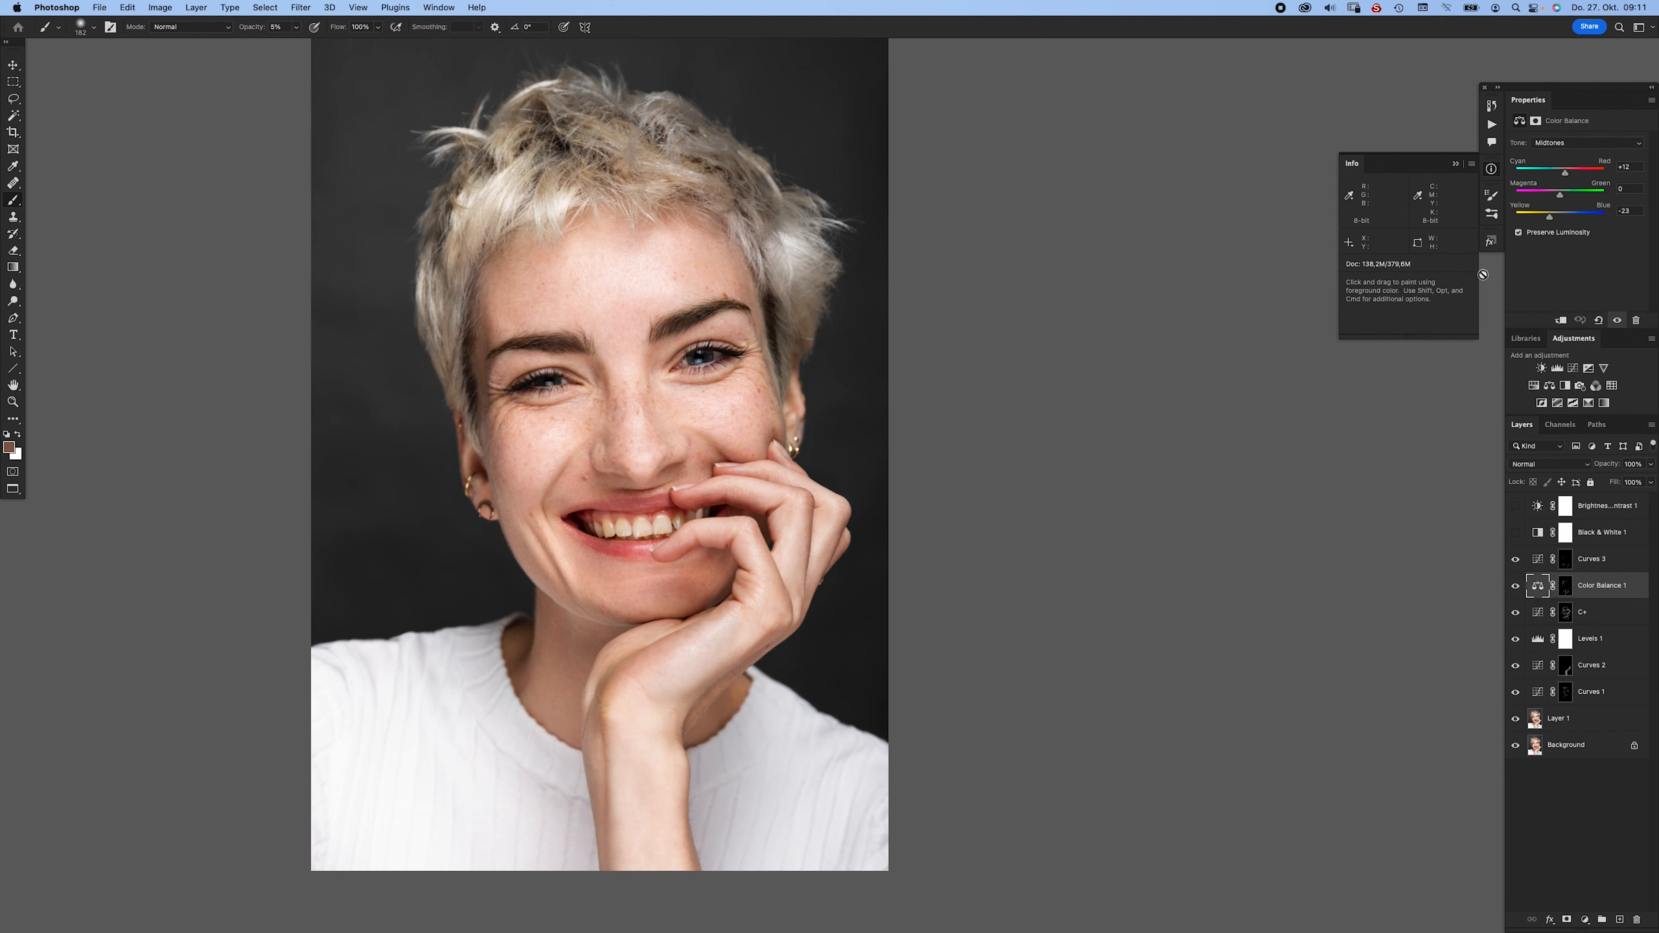
- Paint white on the Curves 3 mask along the side of the nose and the cheek beneath the eye near the hand
{"action": "left_click", "coordinate": [1565, 560]}
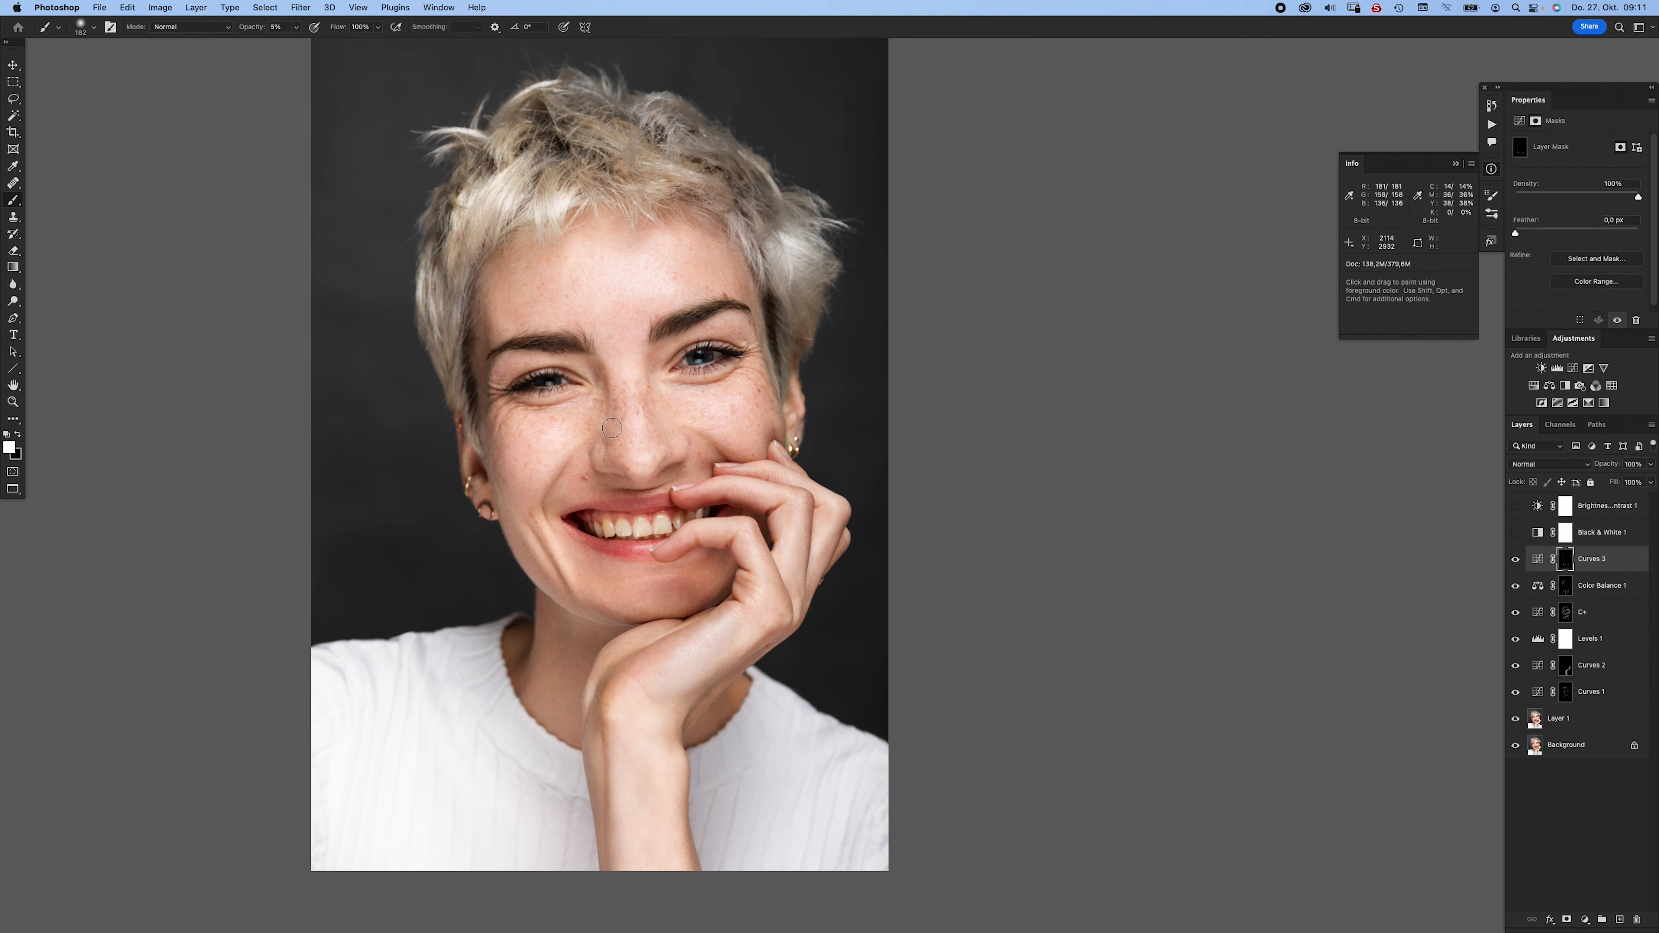
{"action": "mouse_move", "coordinate": [565, 485]}
{"action": "left_mouse_down"}
{"action": "mouse_move", "coordinate": [511, 489]}
{"action": "mouse_move", "coordinate": [495, 466]}
{"action": "mouse_move", "coordinate": [500, 490]}
{"action": "mouse_move", "coordinate": [547, 415]}
{"action": "mouse_move", "coordinate": [606, 394]}
{"action": "mouse_move", "coordinate": [605, 450]}
{"action": "left_mouse_up"}
{"action": "left_click_drag", "start_coordinate": [689, 426], "coordinate": [688, 400]}
- Paint white on the Color Balance 1 mask across the forehead and hairline, adjusting the brush size
{"action": "left_click", "coordinate": [1566, 584]}
{"action": "mouse_move", "coordinate": [484, 297]}
{"action": "left_mouse_down"}
{"action": "mouse_move", "coordinate": [523, 242]}
{"action": "mouse_move", "coordinate": [547, 249]}
{"action": "mouse_move", "coordinate": [524, 248]}
{"action": "mouse_move", "coordinate": [560, 251]}
{"action": "left_mouse_up"}
{"action": "left_click", "coordinate": [577, 266]}
{"action": "mouse_move", "coordinate": [699, 225]}
{"action": "left_mouse_down"}
{"action": "mouse_move", "coordinate": [730, 285]}
{"action": "mouse_move", "coordinate": [733, 252]}
{"action": "mouse_move", "coordinate": [663, 285]}
{"action": "mouse_move", "coordinate": [647, 268]}
{"action": "left_mouse_up"}
{"action": "key", "text": "bracketleft"}
{"action": "key", "text": "bracketleft"}
{"action": "key", "text": "bracketleft"}
{"action": "key", "text": "bracketleft"}
{"action": "key", "text": "bracketleft"}
{"action": "key", "text": "bracketleft"}
{"action": "key", "text": "bracketleft"}
{"action": "key", "text": "bracketleft"}
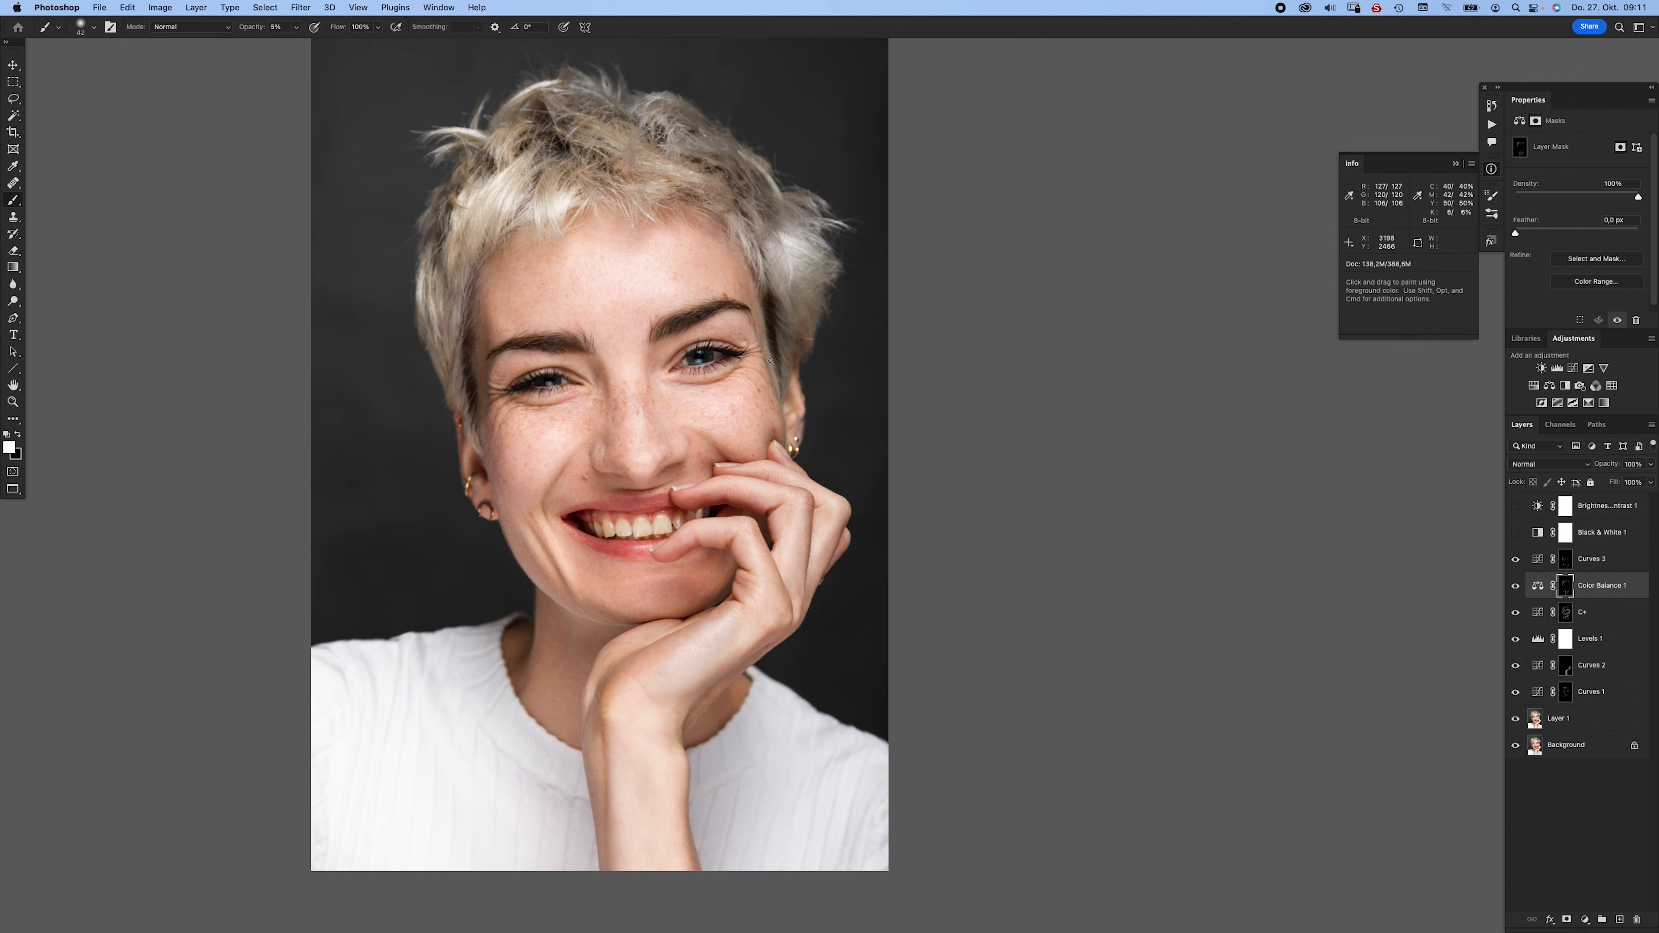
{"action": "key", "text": "bracketright"}
{"action": "key", "text": "bracketright"}
{"action": "key", "text": "bracketright"}
{"action": "key", "text": "bracketright"}
{"action": "key", "text": "bracketright"}
{"action": "key", "text": "bracketright"}
- Enlarge the brush and paint white on the Curves 3 mask over the ear edge and the hair
{"action": "left_click", "coordinate": [1566, 564]}
{"action": "key", "text": "bracketright"}
{"action": "key", "text": "bracketright"}
{"action": "mouse_move", "coordinate": [788, 362]}
{"action": "left_mouse_down"}
{"action": "mouse_move", "coordinate": [786, 395]}
{"action": "mouse_move", "coordinate": [795, 367]}
{"action": "left_mouse_up"}
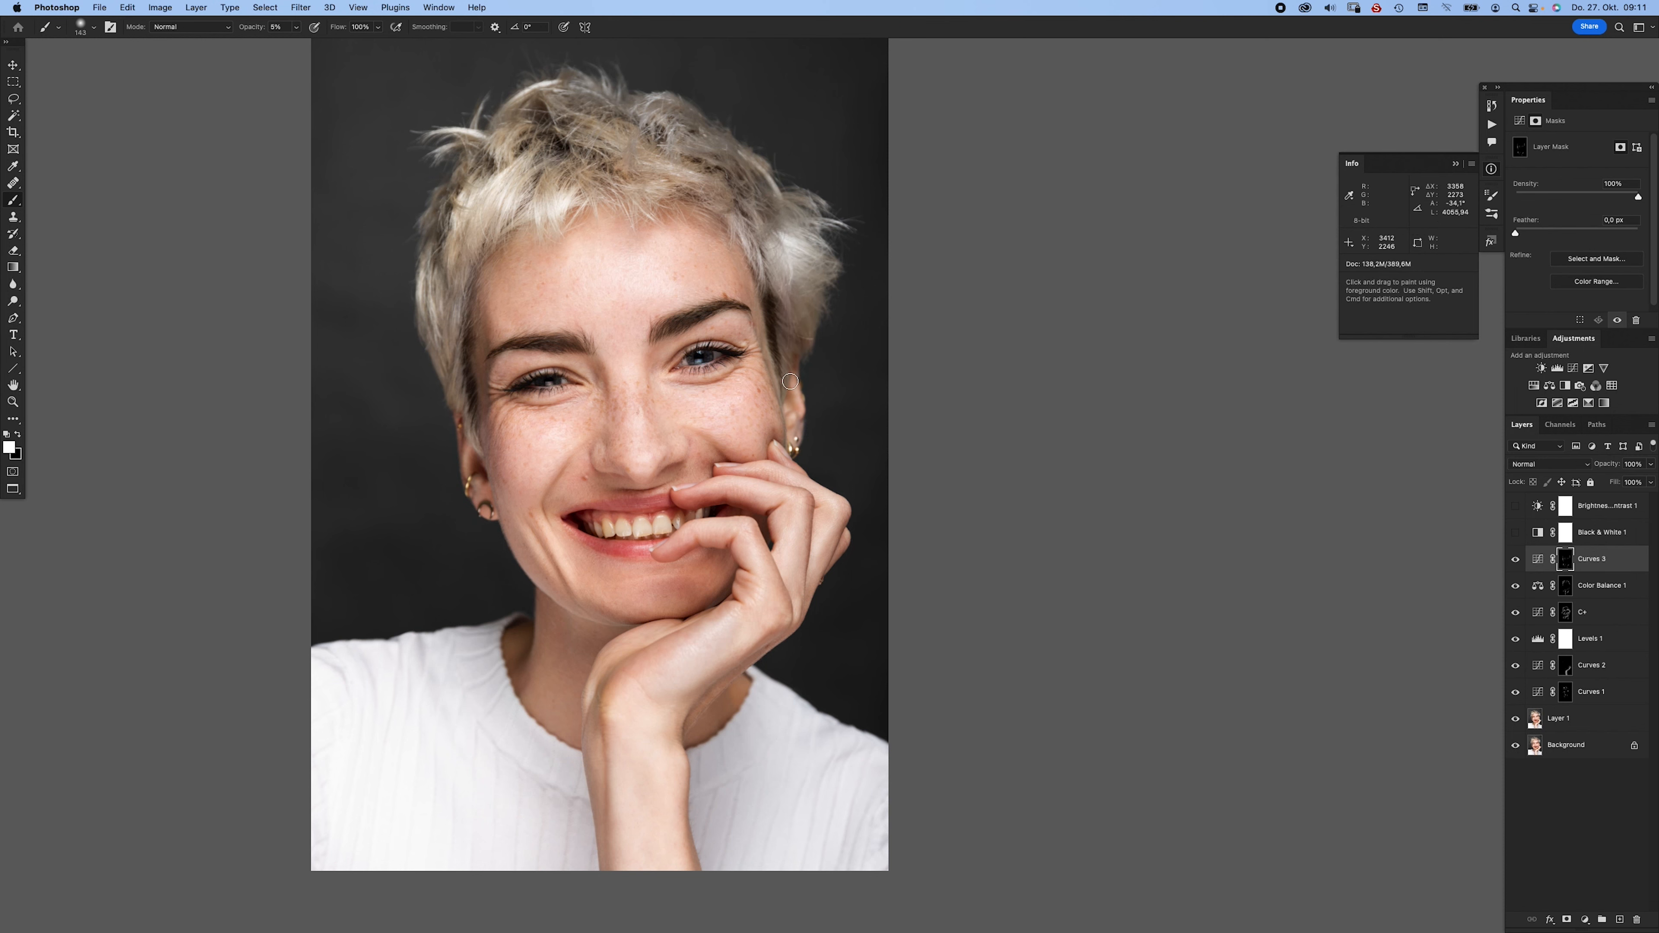
{"action": "left_click_drag", "start_coordinate": [457, 288], "coordinate": [464, 290]}
{"action": "mouse_move", "coordinate": [542, 160]}
{"action": "left_mouse_down"}
{"action": "mouse_move", "coordinate": [588, 160]}
{"action": "mouse_move", "coordinate": [818, 262]}
{"action": "mouse_move", "coordinate": [818, 299]}
{"action": "left_mouse_up"}
{"action": "key", "text": "space"}
{"action": "left_click_drag", "start_coordinate": [585, 503], "coordinate": [597, 537]}
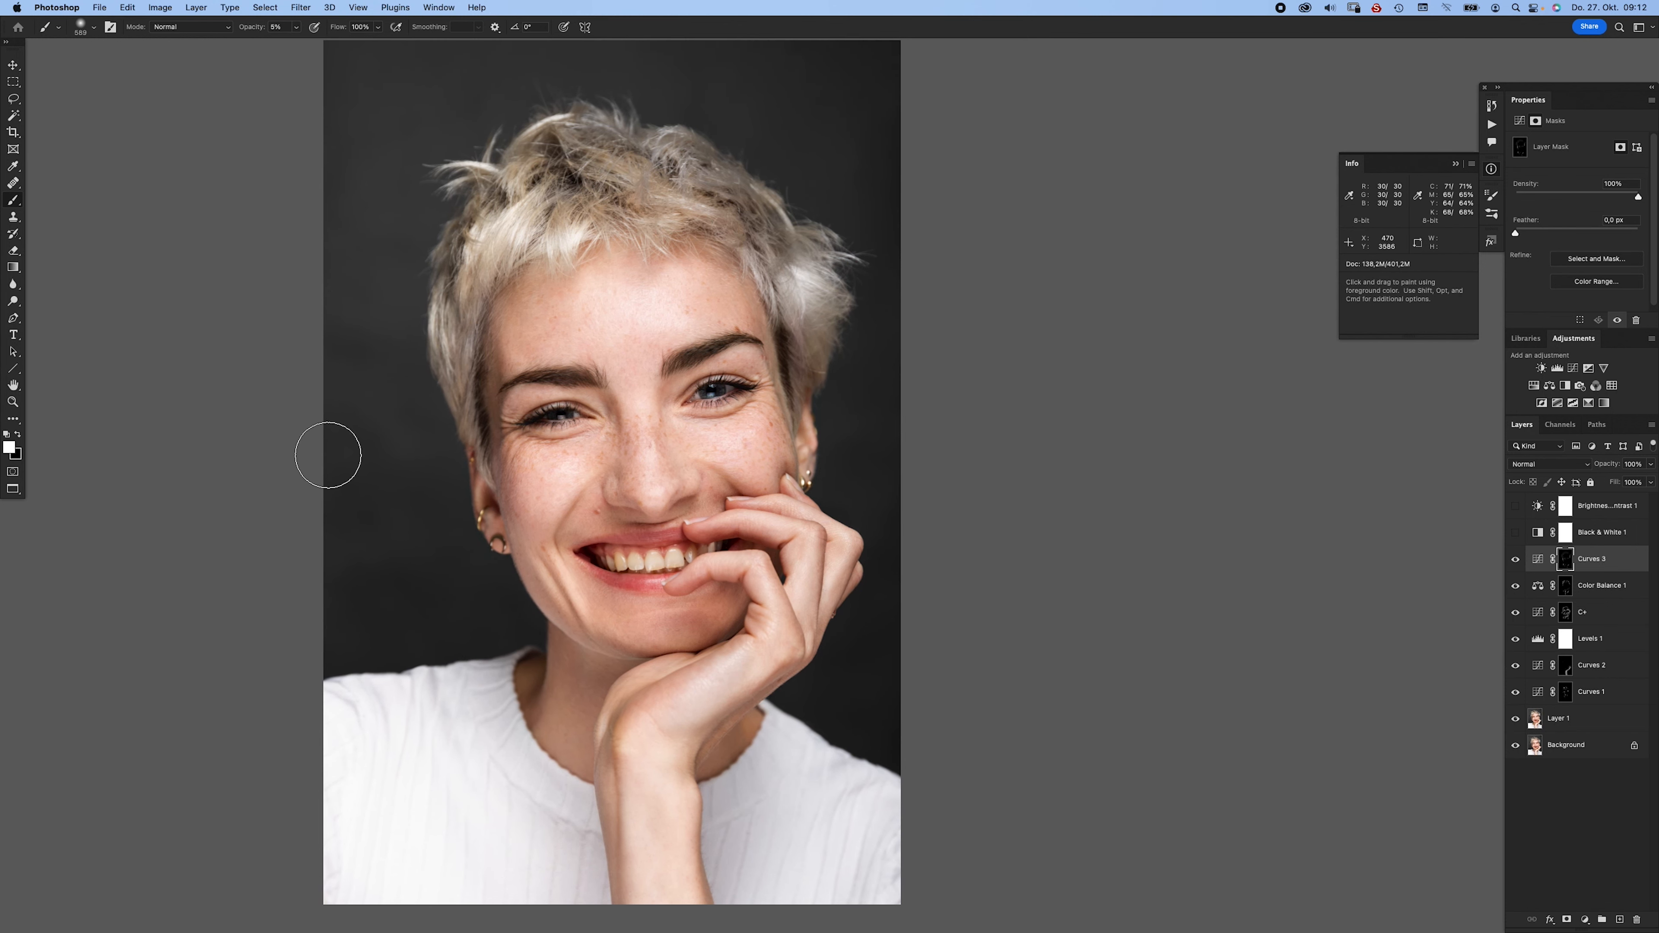
{"action": "key", "text": "space"}
{"action": "left_click_drag", "start_coordinate": [598, 523], "coordinate": [572, 495]}
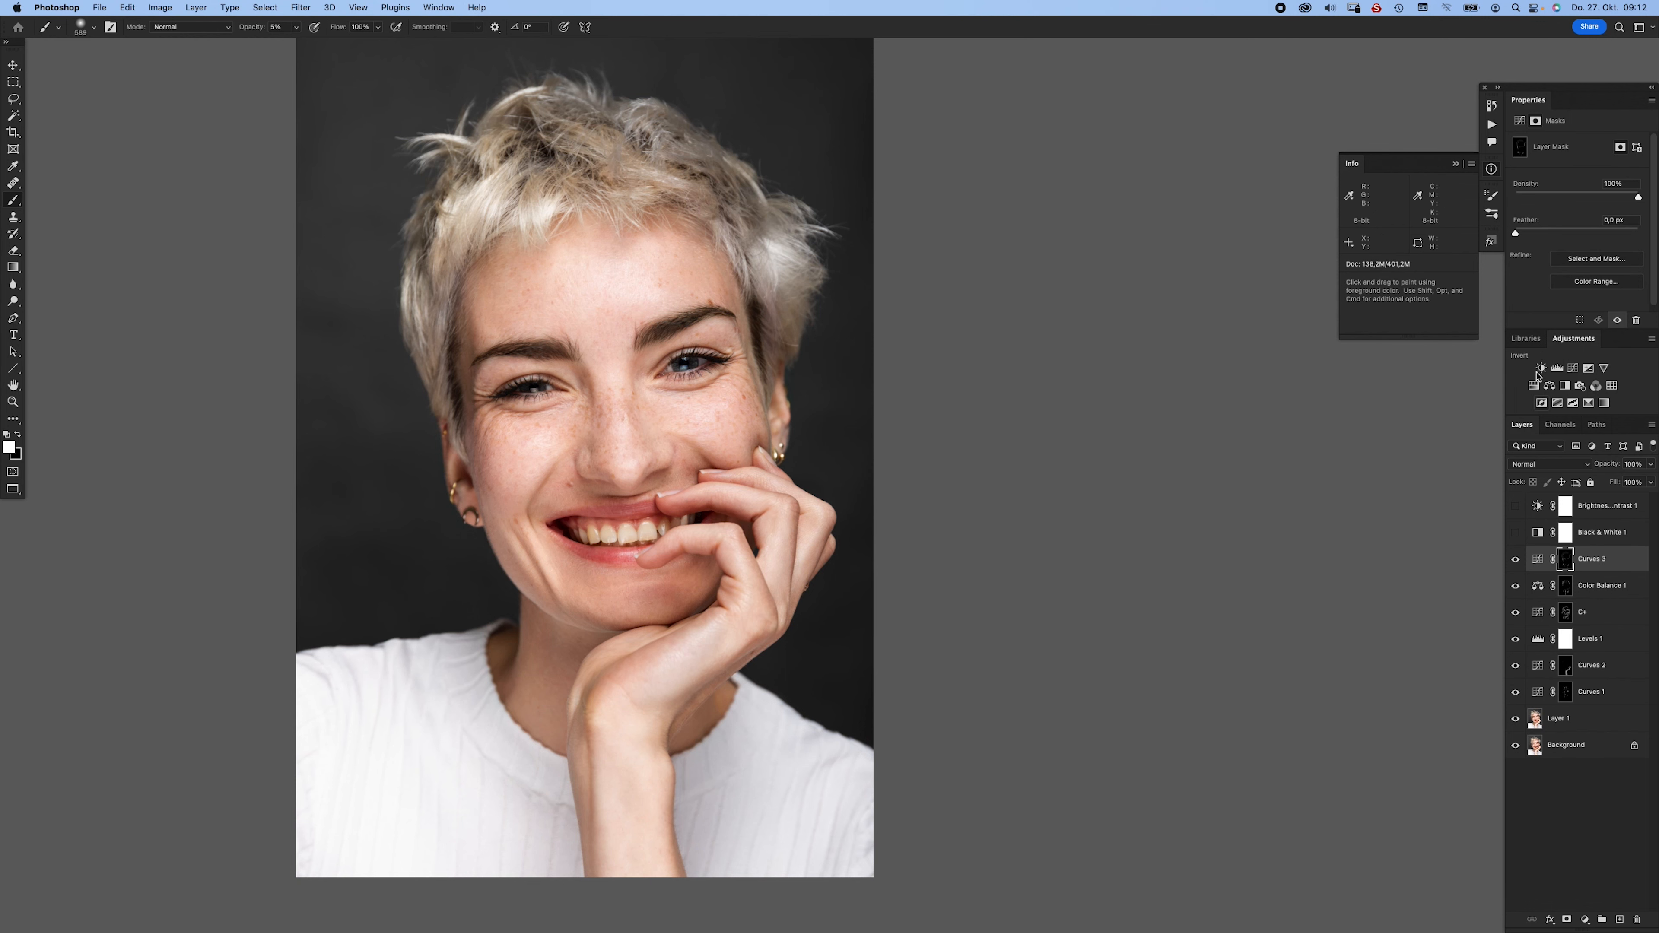
- Add a Curves adjustment layer, raise its blue channel to input 128, output 136, and invert its mask to black
{"action": "left_click", "coordinate": [1574, 368]}
{"action": "left_click", "coordinate": [1566, 161]}
{"action": "left_click", "coordinate": [1553, 197]}
{"action": "left_click_drag", "start_coordinate": [1591, 222], "coordinate": [1588, 217]}
{"action": "key", "text": "super+i"}
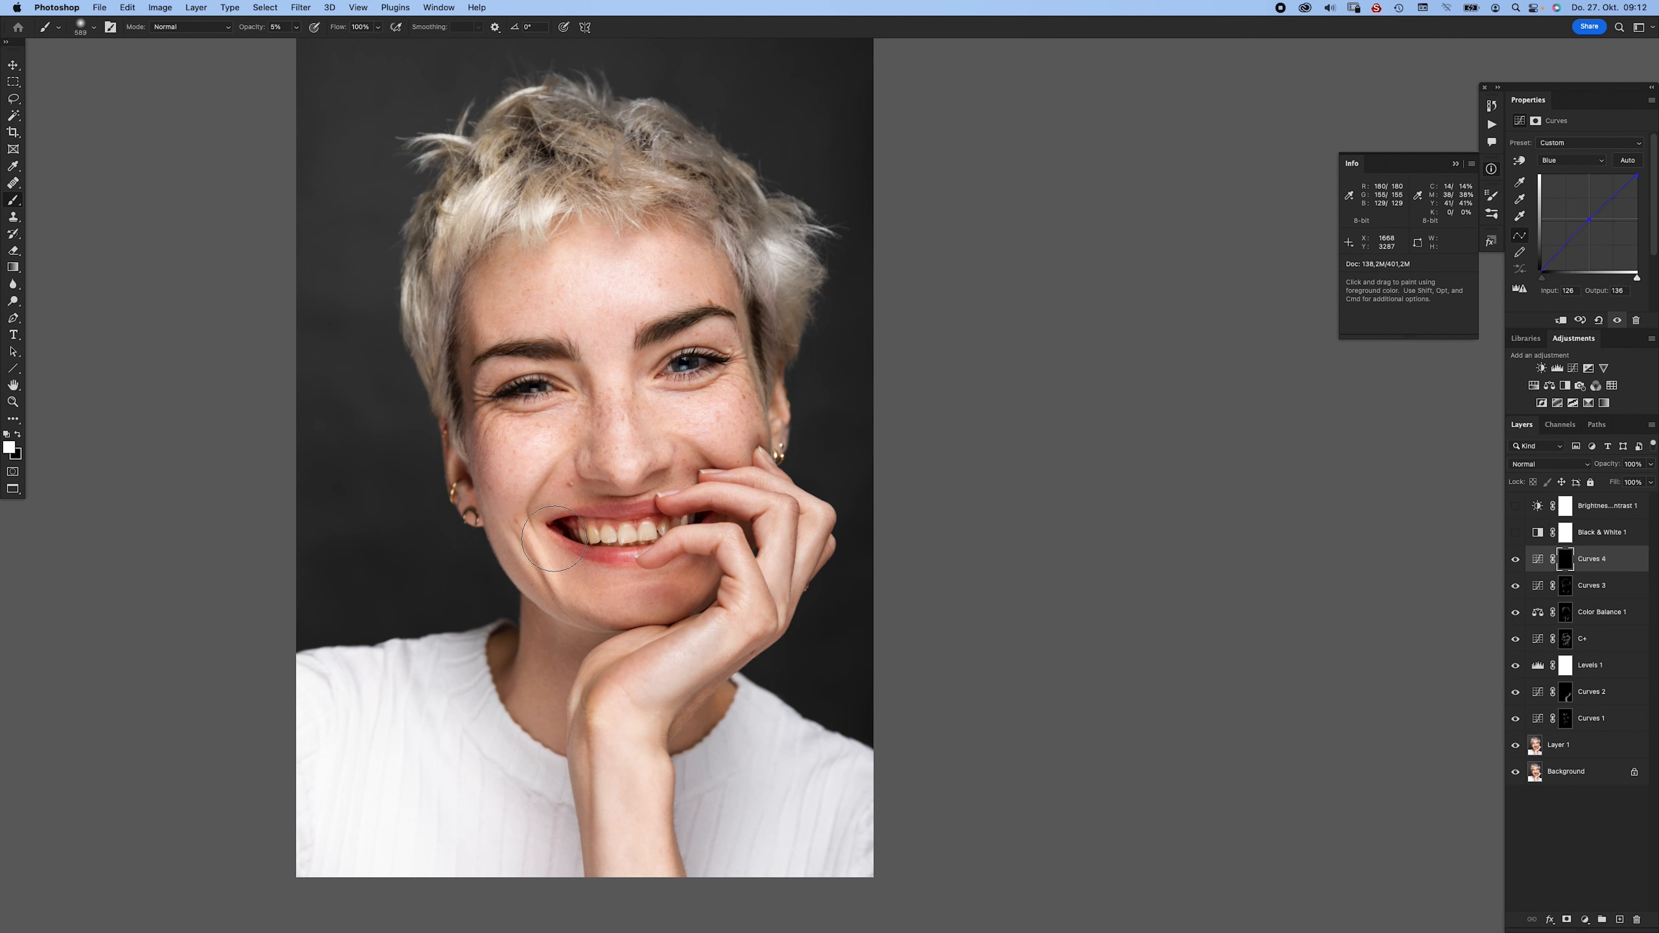
- Paint white on the Curves 4 mask with a large soft brush over the mouth, cheeks, eyes and forehead
{"action": "mouse_move", "coordinate": [584, 535]}
{"action": "left_mouse_down"}
{"action": "mouse_move", "coordinate": [602, 533]}
{"action": "mouse_move", "coordinate": [567, 532]}
{"action": "left_mouse_up"}
{"action": "left_click_drag", "start_coordinate": [674, 533], "coordinate": [693, 524]}
{"action": "left_click_drag", "start_coordinate": [555, 495], "coordinate": [557, 496]}
{"action": "left_click", "coordinate": [552, 455]}
{"action": "mouse_move", "coordinate": [471, 366]}
{"action": "left_mouse_down"}
{"action": "mouse_move", "coordinate": [503, 416]}
{"action": "mouse_move", "coordinate": [477, 403]}
{"action": "mouse_move", "coordinate": [469, 517]}
{"action": "left_mouse_up"}
{"action": "left_click_drag", "start_coordinate": [487, 311], "coordinate": [499, 346]}
{"action": "left_click_drag", "start_coordinate": [582, 393], "coordinate": [546, 343]}
{"action": "mouse_move", "coordinate": [672, 343]}
{"action": "left_mouse_down"}
{"action": "mouse_move", "coordinate": [707, 322]}
{"action": "mouse_move", "coordinate": [656, 225]}
{"action": "mouse_move", "coordinate": [487, 253]}
{"action": "left_mouse_up"}
{"action": "left_click_drag", "start_coordinate": [604, 294], "coordinate": [628, 293]}
{"action": "mouse_move", "coordinate": [572, 338]}
{"action": "left_mouse_down"}
{"action": "mouse_move", "coordinate": [490, 309]}
{"action": "mouse_move", "coordinate": [492, 257]}
{"action": "left_mouse_up"}
- Reduce the brush size and paint white on the Curves 4 mask over the ear, fingers, hand and wrist
{"action": "key", "text": "bracketleft"}
{"action": "key", "text": "bracketleft"}
{"action": "key", "text": "bracketleft"}
{"action": "key", "text": "bracketleft"}
{"action": "key", "text": "bracketleft"}
{"action": "mouse_move", "coordinate": [791, 408]}
{"action": "left_mouse_down"}
{"action": "mouse_move", "coordinate": [764, 459]}
{"action": "mouse_move", "coordinate": [741, 420]}
{"action": "left_mouse_up"}
{"action": "mouse_move", "coordinate": [734, 498]}
{"action": "left_mouse_down"}
{"action": "mouse_move", "coordinate": [708, 520]}
{"action": "mouse_move", "coordinate": [776, 569]}
{"action": "mouse_move", "coordinate": [774, 538]}
{"action": "left_mouse_up"}
{"action": "left_click_drag", "start_coordinate": [719, 598], "coordinate": [736, 598]}
{"action": "mouse_move", "coordinate": [586, 750]}
{"action": "left_mouse_down"}
{"action": "mouse_move", "coordinate": [575, 857]}
{"action": "mouse_move", "coordinate": [548, 634]}
{"action": "mouse_move", "coordinate": [504, 685]}
{"action": "mouse_move", "coordinate": [594, 646]}
{"action": "mouse_move", "coordinate": [692, 715]}
{"action": "mouse_move", "coordinate": [721, 581]}
{"action": "mouse_move", "coordinate": [685, 583]}
{"action": "left_mouse_up"}
- Touch up the Curves 4 mask in white on the cheek, both eye areas, the temple and the forehead hairline
{"action": "left_click", "coordinate": [509, 463]}
{"action": "left_click_drag", "start_coordinate": [477, 418], "coordinate": [492, 422]}
{"action": "left_click_drag", "start_coordinate": [656, 394], "coordinate": [725, 374]}
{"action": "left_click_drag", "start_coordinate": [579, 376], "coordinate": [537, 380]}
{"action": "left_click", "coordinate": [475, 316]}
{"action": "left_click", "coordinate": [639, 214]}
{"action": "left_click", "coordinate": [755, 385]}
- Paint white on the Curves 4 mask over the knuckles and the wrist
{"action": "left_click_drag", "start_coordinate": [789, 572], "coordinate": [722, 532]}
{"action": "left_click", "coordinate": [600, 725]}
{"action": "left_click_drag", "start_coordinate": [593, 708], "coordinate": [577, 708]}
{"action": "left_click", "coordinate": [586, 741]}
- Add a Color Balance adjustment layer, shift its midtones slightly toward red, and invert its mask to black
{"action": "left_click", "coordinate": [1551, 388]}
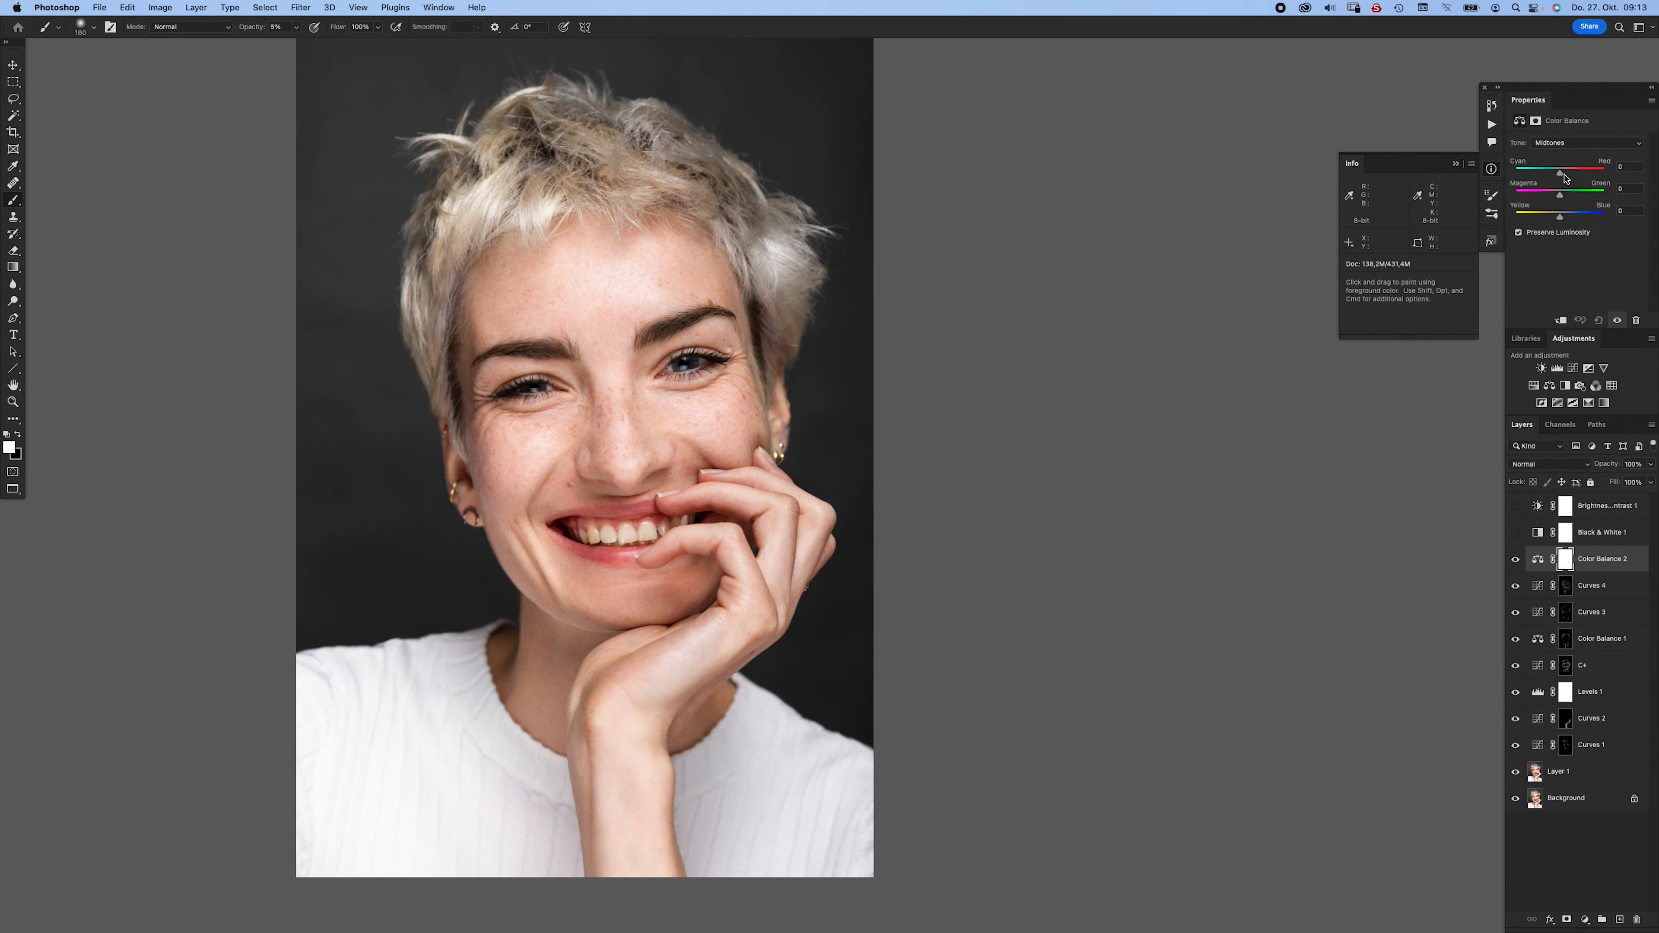
{"action": "left_click_drag", "start_coordinate": [1560, 174], "coordinate": [1568, 172]}
{"action": "key", "text": "super+i"}
- Paint white on the Color Balance 2 mask with a large soft brush over the wrist, neck, face and forehead
{"action": "mouse_move", "coordinate": [582, 699]}
{"action": "left_mouse_down", "text": "ctrl+alt"}
{"action": "mouse_move", "coordinate": [576, 741]}
{"action": "mouse_move", "coordinate": [576, 704]}
{"action": "left_mouse_up", "text": "ctrl+alt"}
{"action": "left_click_drag", "start_coordinate": [573, 793], "coordinate": [584, 836]}
{"action": "left_click_drag", "start_coordinate": [548, 699], "coordinate": [568, 699], "text": "ctrl+alt"}
{"action": "mouse_move", "coordinate": [555, 726]}
{"action": "left_mouse_down"}
{"action": "mouse_move", "coordinate": [558, 661]}
{"action": "mouse_move", "coordinate": [513, 716]}
{"action": "left_mouse_up"}
{"action": "left_click_drag", "start_coordinate": [513, 716], "coordinate": [504, 715], "text": "ctrl+alt"}
{"action": "mouse_move", "coordinate": [710, 695]}
{"action": "left_mouse_down"}
{"action": "mouse_move", "coordinate": [753, 648]}
{"action": "mouse_move", "coordinate": [695, 598]}
{"action": "mouse_move", "coordinate": [688, 558]}
{"action": "mouse_move", "coordinate": [710, 509]}
{"action": "mouse_move", "coordinate": [685, 578]}
{"action": "mouse_move", "coordinate": [630, 610]}
{"action": "mouse_move", "coordinate": [552, 575]}
{"action": "mouse_move", "coordinate": [555, 558]}
{"action": "mouse_move", "coordinate": [576, 572]}
{"action": "mouse_move", "coordinate": [552, 507]}
{"action": "mouse_move", "coordinate": [674, 479]}
{"action": "mouse_move", "coordinate": [651, 449]}
{"action": "left_mouse_up"}
{"action": "mouse_move", "coordinate": [481, 285]}
{"action": "left_mouse_down"}
{"action": "mouse_move", "coordinate": [472, 368]}
{"action": "mouse_move", "coordinate": [459, 356]}
{"action": "mouse_move", "coordinate": [461, 474]}
{"action": "mouse_move", "coordinate": [456, 410]}
{"action": "mouse_move", "coordinate": [500, 261]}
{"action": "mouse_move", "coordinate": [605, 222]}
{"action": "mouse_move", "coordinate": [551, 242]}
{"action": "left_mouse_up"}
{"action": "mouse_move", "coordinate": [706, 232]}
{"action": "left_mouse_down"}
{"action": "mouse_move", "coordinate": [735, 282]}
{"action": "mouse_move", "coordinate": [711, 282]}
{"action": "left_mouse_up"}
{"action": "left_click_drag", "start_coordinate": [756, 386], "coordinate": [748, 316]}
- Reduce the brush size and paint white on the Color Balance 2 mask over the fingers, lower neck and wrist
{"action": "key", "text": "bracketleft"}
{"action": "key", "text": "bracketleft"}
{"action": "key", "text": "bracketleft"}
{"action": "left_click_drag", "start_coordinate": [771, 482], "coordinate": [839, 546]}
{"action": "left_click_drag", "start_coordinate": [681, 725], "coordinate": [728, 710]}
{"action": "left_click_drag", "start_coordinate": [644, 757], "coordinate": [614, 868]}
- Add a Hue/Saturation adjustment layer, set the Reds hue to +15, and invert its mask to black
{"action": "left_click", "coordinate": [1534, 386]}
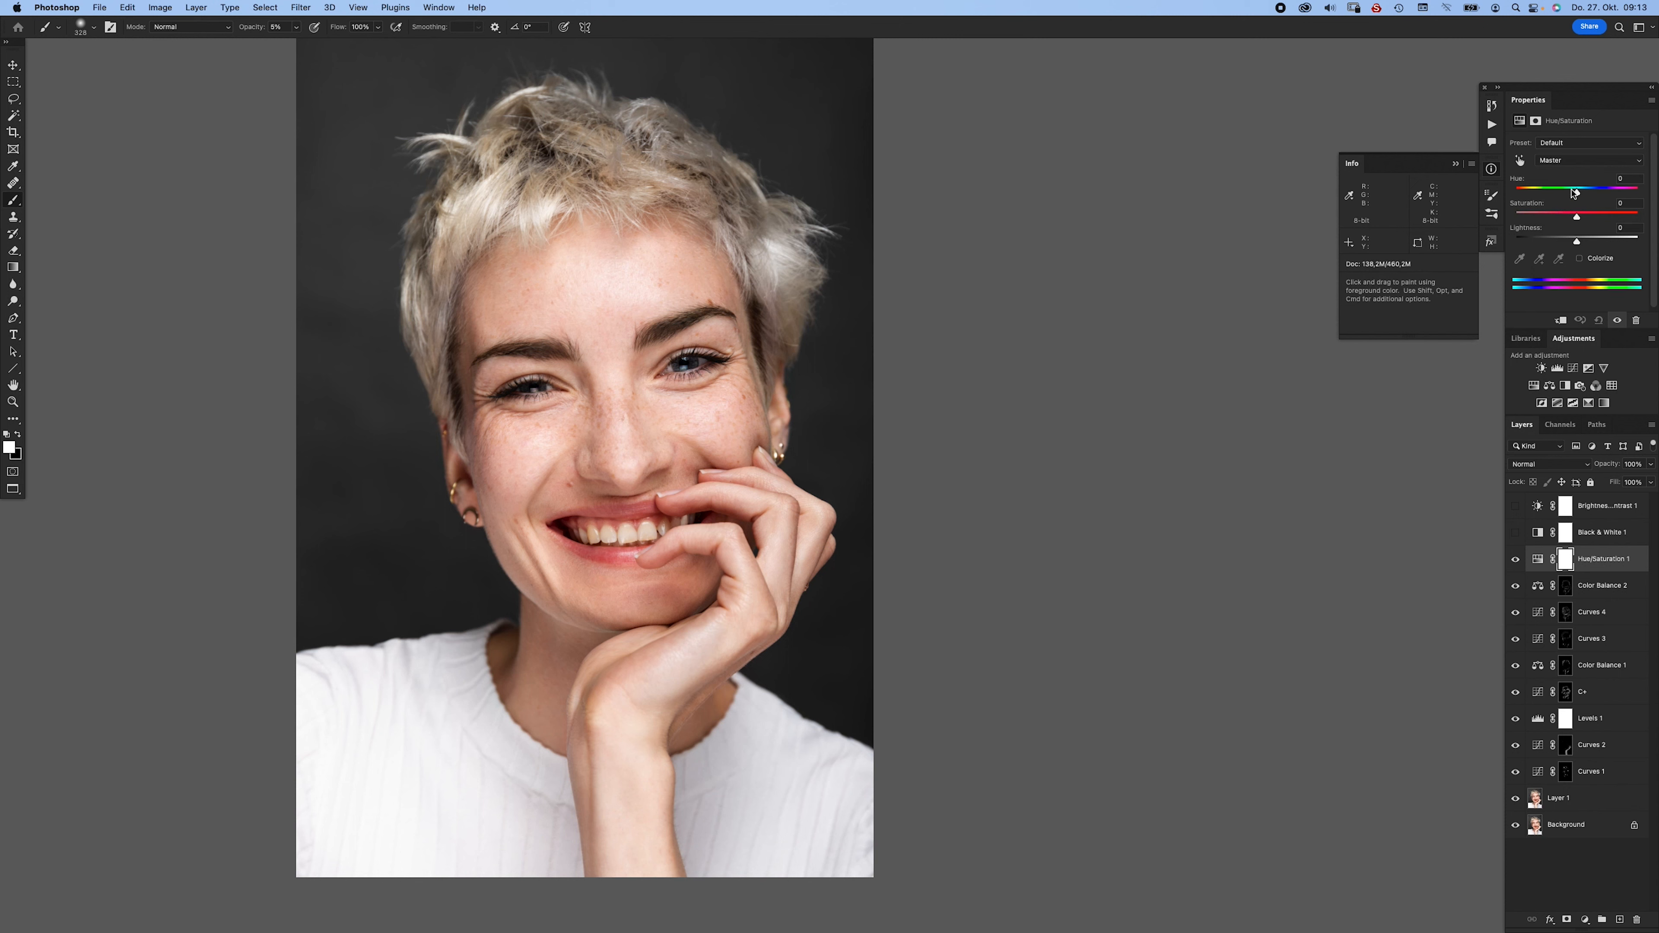
{"action": "left_click", "coordinate": [1574, 172]}
{"action": "left_click", "coordinate": [1580, 188]}
{"action": "left_click_drag", "start_coordinate": [1580, 192], "coordinate": [1585, 190]}
{"action": "key", "text": "super+i"}
- Paint white on the Hue/Saturation 1 mask over the forehead, cheeks, mouth area and chin
{"action": "mouse_move", "coordinate": [509, 247]}
{"action": "left_mouse_down"}
{"action": "mouse_move", "coordinate": [557, 224]}
{"action": "mouse_move", "coordinate": [611, 237]}
{"action": "mouse_move", "coordinate": [711, 298]}
{"action": "mouse_move", "coordinate": [644, 267]}
{"action": "mouse_move", "coordinate": [541, 284]}
{"action": "mouse_move", "coordinate": [611, 263]}
{"action": "mouse_move", "coordinate": [746, 319]}
{"action": "mouse_move", "coordinate": [738, 345]}
{"action": "left_mouse_up"}
{"action": "mouse_move", "coordinate": [678, 411]}
{"action": "left_mouse_down"}
{"action": "mouse_move", "coordinate": [666, 434]}
{"action": "mouse_move", "coordinate": [754, 451]}
{"action": "mouse_move", "coordinate": [744, 429]}
{"action": "left_mouse_up"}
{"action": "left_click_drag", "start_coordinate": [685, 466], "coordinate": [692, 466]}
{"action": "left_click", "coordinate": [649, 463]}
{"action": "mouse_move", "coordinate": [541, 522]}
{"action": "left_mouse_down"}
{"action": "mouse_move", "coordinate": [526, 504]}
{"action": "mouse_move", "coordinate": [562, 502]}
{"action": "left_mouse_up"}
{"action": "left_click", "coordinate": [688, 486]}
{"action": "left_click_drag", "start_coordinate": [608, 605], "coordinate": [616, 619]}
{"action": "left_click_drag", "start_coordinate": [669, 589], "coordinate": [702, 578], "text": "ctrl+alt"}
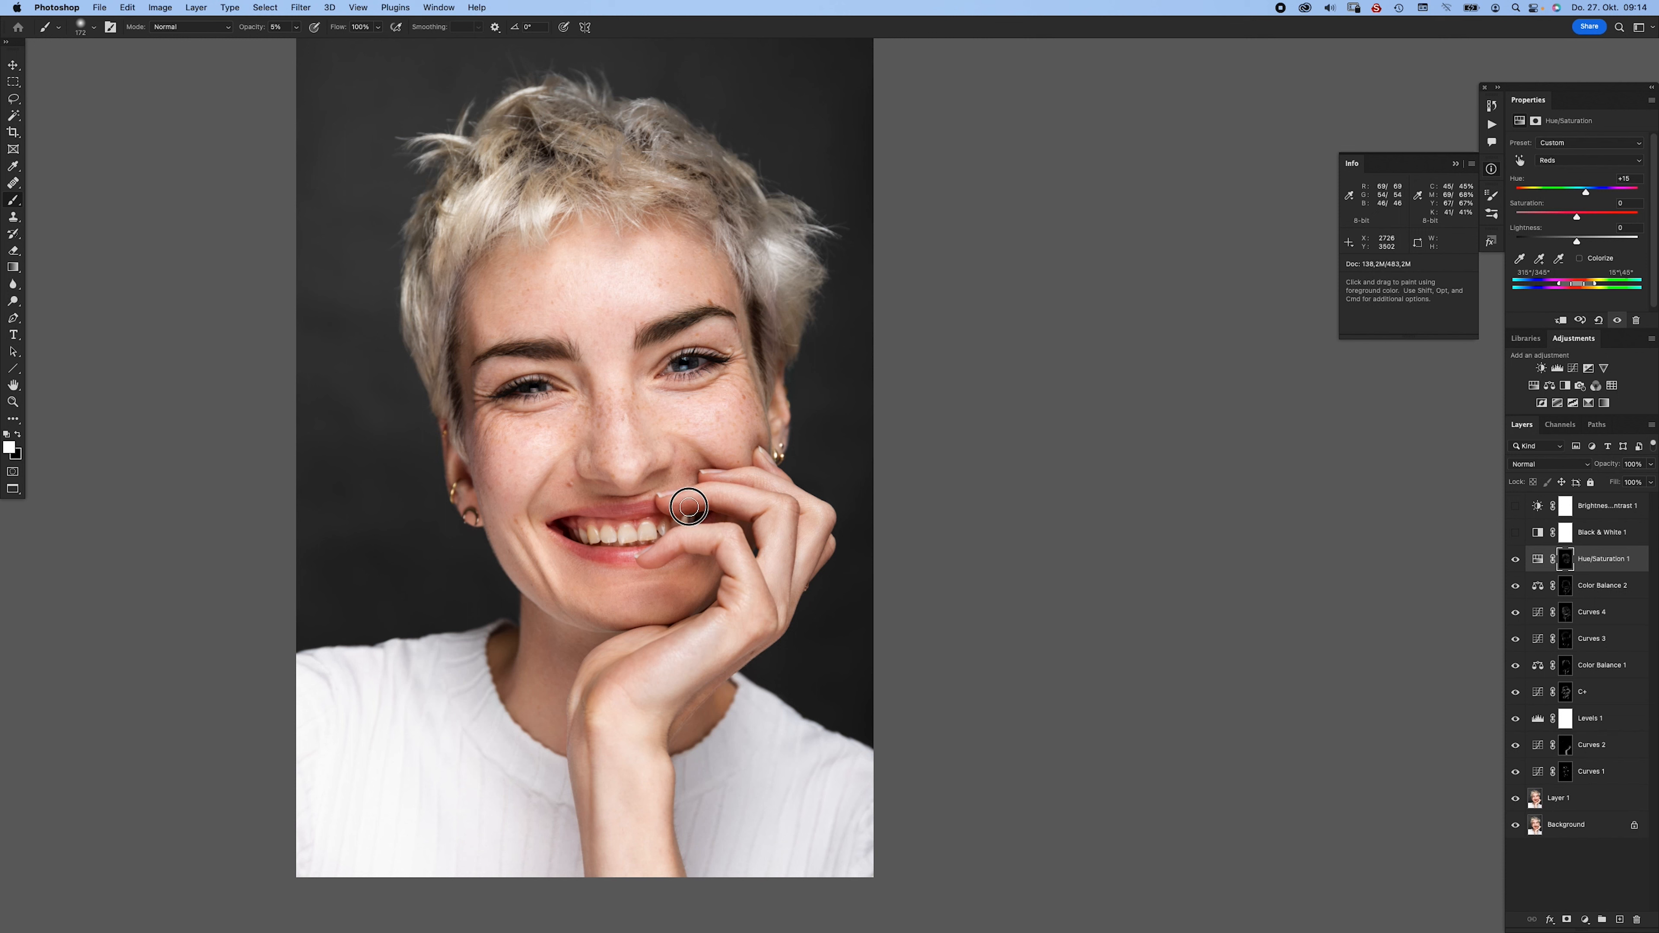
- Paint white on the Hue/Saturation 1 mask over the fingers, hand, neck, ear, temple and forehead hairline
{"action": "left_click_drag", "start_coordinate": [703, 475], "coordinate": [693, 475]}
{"action": "left_click", "coordinate": [697, 510], "text": "ctrl+alt"}
{"action": "mouse_move", "coordinate": [661, 511]}
{"action": "left_mouse_down"}
{"action": "mouse_move", "coordinate": [747, 532]}
{"action": "mouse_move", "coordinate": [772, 581]}
{"action": "left_mouse_up"}
{"action": "left_click", "coordinate": [596, 693]}
{"action": "mouse_move", "coordinate": [672, 698]}
{"action": "left_mouse_down"}
{"action": "mouse_move", "coordinate": [701, 713]}
{"action": "mouse_move", "coordinate": [694, 681]}
{"action": "left_mouse_up"}
{"action": "mouse_move", "coordinate": [516, 667]}
{"action": "left_mouse_down"}
{"action": "mouse_move", "coordinate": [542, 634]}
{"action": "mouse_move", "coordinate": [568, 630]}
{"action": "mouse_move", "coordinate": [505, 500]}
{"action": "mouse_move", "coordinate": [489, 509]}
{"action": "mouse_move", "coordinate": [447, 456]}
{"action": "left_mouse_up"}
{"action": "left_click", "coordinate": [444, 425]}
{"action": "left_click", "coordinate": [460, 348]}
{"action": "right_click", "coordinate": [485, 305]}
{"action": "mouse_move", "coordinate": [466, 321]}
{"action": "left_mouse_down"}
{"action": "mouse_move", "coordinate": [477, 392]}
{"action": "mouse_move", "coordinate": [494, 276]}
{"action": "mouse_move", "coordinate": [550, 280]}
{"action": "left_mouse_up"}
- Add a Color Balance adjustment layer with midtones Magenta-Green at -14 and invert its mask to black
{"action": "left_click", "coordinate": [1551, 387]}
{"action": "left_click_drag", "start_coordinate": [1560, 194], "coordinate": [1553, 196]}
{"action": "key", "text": "super+i"}
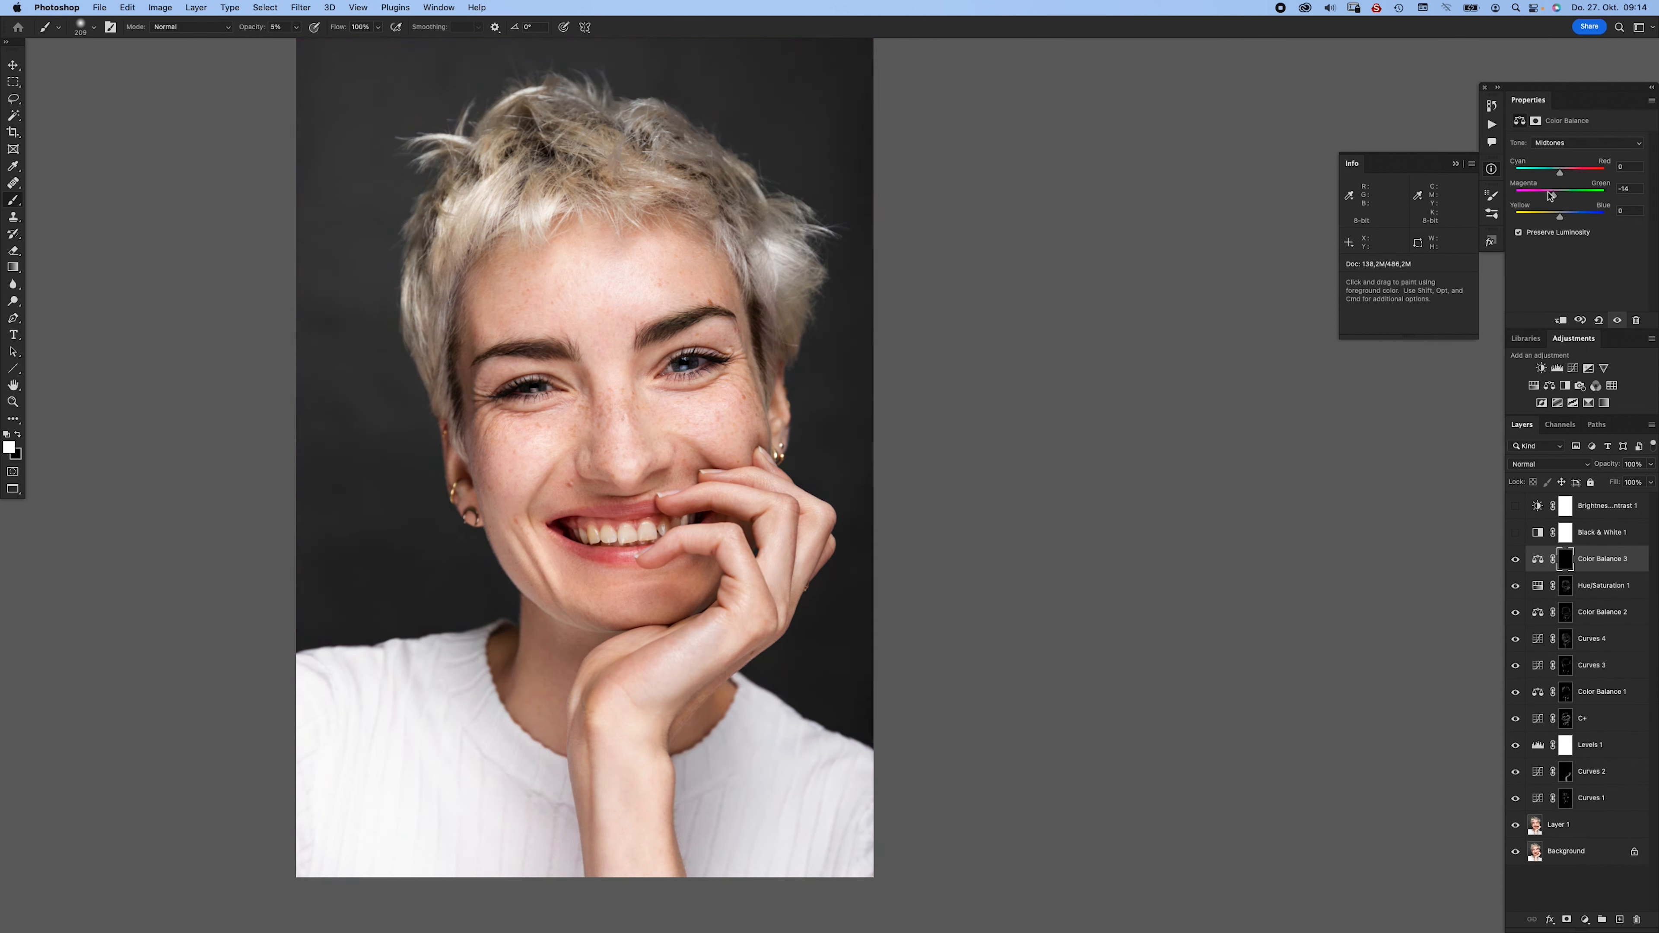
- Paint white on the Color Balance 3 mask around both eyes and the temple, and add a Vibrance adjustment layer
{"action": "left_click_drag", "start_coordinate": [505, 355], "coordinate": [515, 355]}
{"action": "mouse_move", "coordinate": [755, 373]}
{"action": "left_mouse_down"}
{"action": "mouse_move", "coordinate": [759, 402]}
{"action": "mouse_move", "coordinate": [778, 314]}
{"action": "left_mouse_up"}
{"action": "mouse_move", "coordinate": [672, 322]}
{"action": "left_mouse_down"}
{"action": "mouse_move", "coordinate": [652, 341]}
{"action": "mouse_move", "coordinate": [673, 321]}
{"action": "left_mouse_up"}
{"action": "left_click", "coordinate": [1604, 370]}
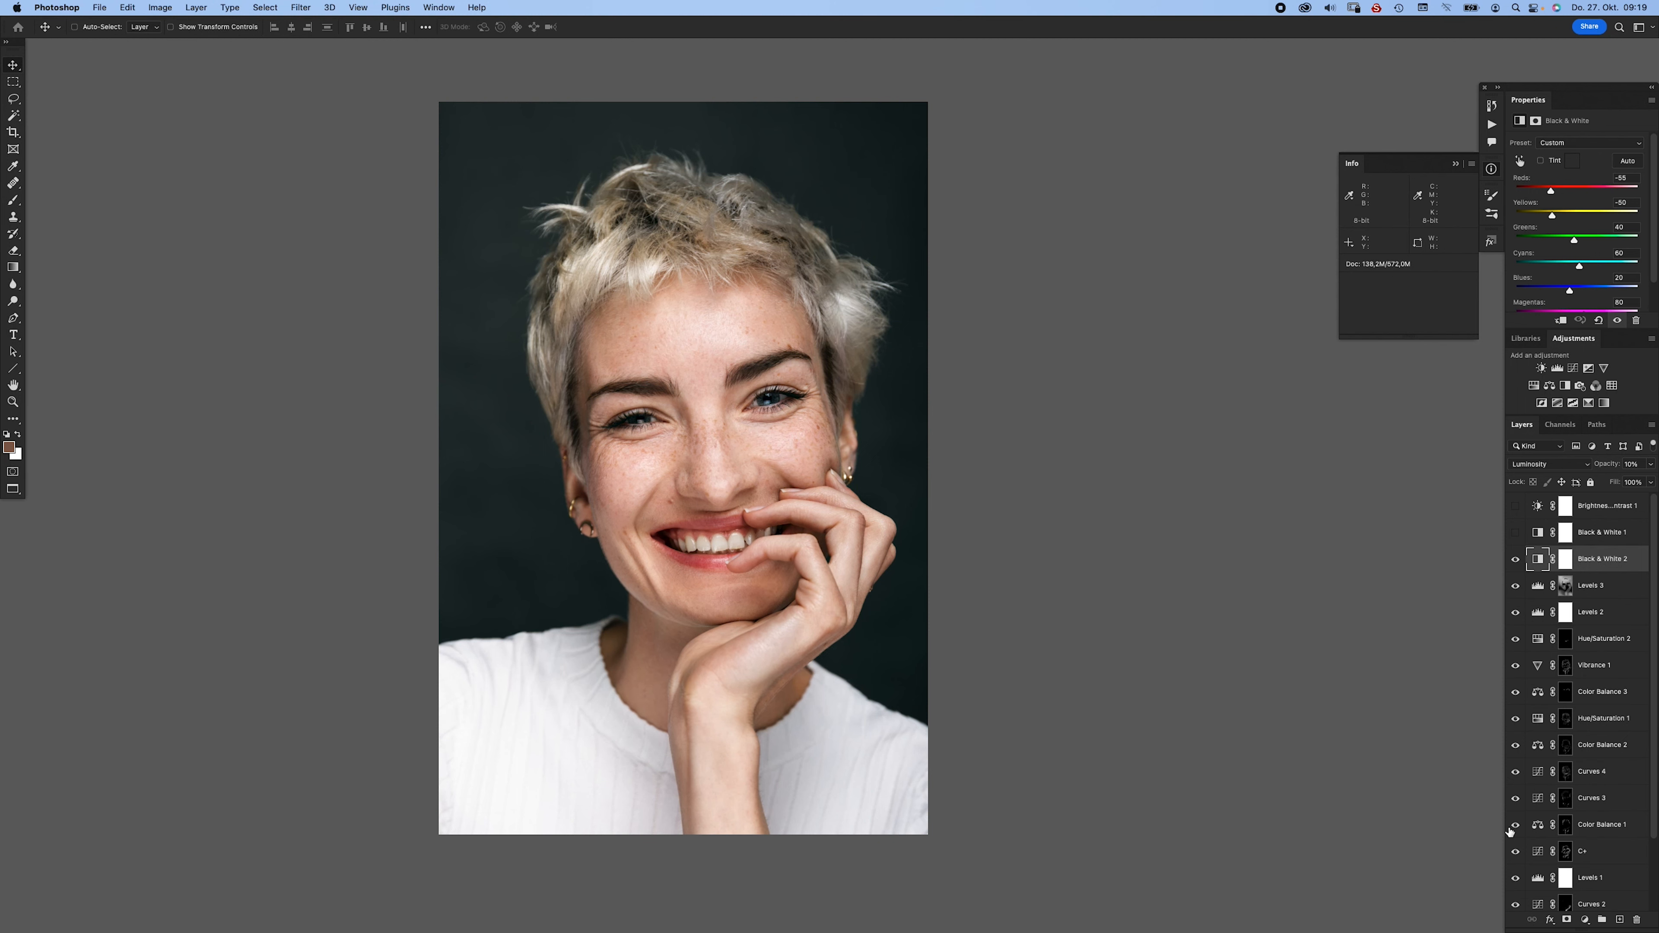
- Compare the portrait with and without the Black & White 2 layer and set that layer's opacity to 20%
{"action": "left_click_drag", "start_coordinate": [771, 572], "coordinate": [718, 510]}
{"action": "left_click", "coordinate": [1516, 560]}
{"action": "left_click", "coordinate": [1515, 560]}
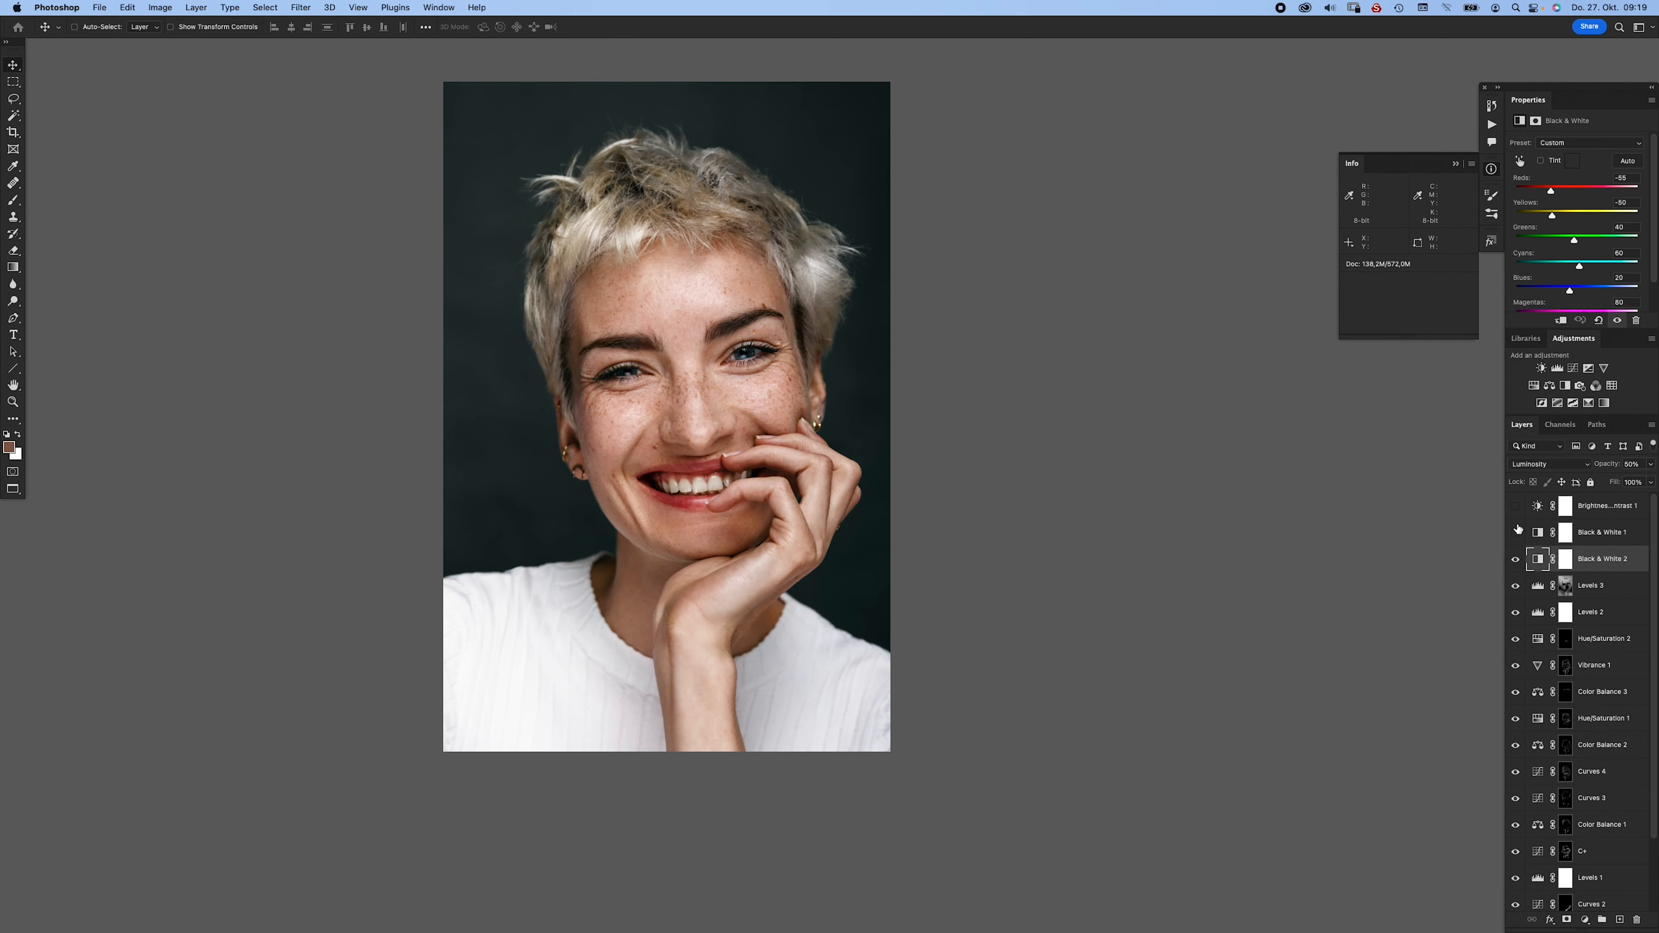
{"action": "key", "text": "2"}
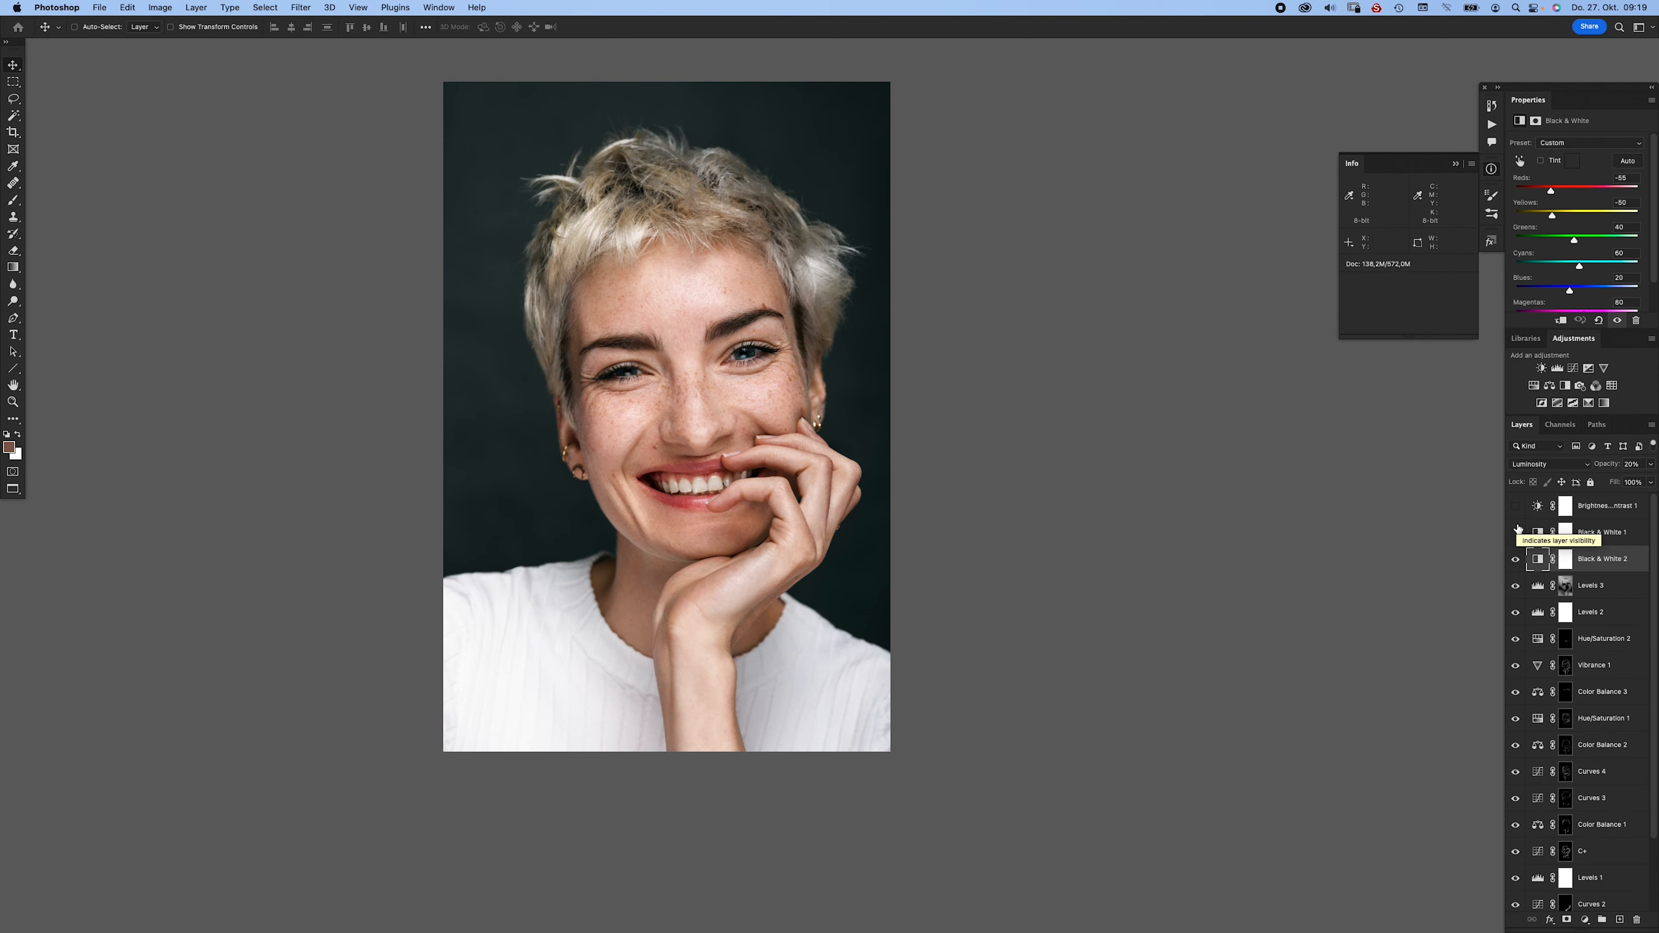
{"action": "left_click_drag", "start_coordinate": [737, 441], "coordinate": [785, 491]}
{"action": "mouse_move", "coordinate": [785, 491]}
{"action": "left_mouse_down"}
{"action": "mouse_move", "coordinate": [751, 491]}
{"action": "mouse_move", "coordinate": [817, 491]}
{"action": "left_mouse_up"}
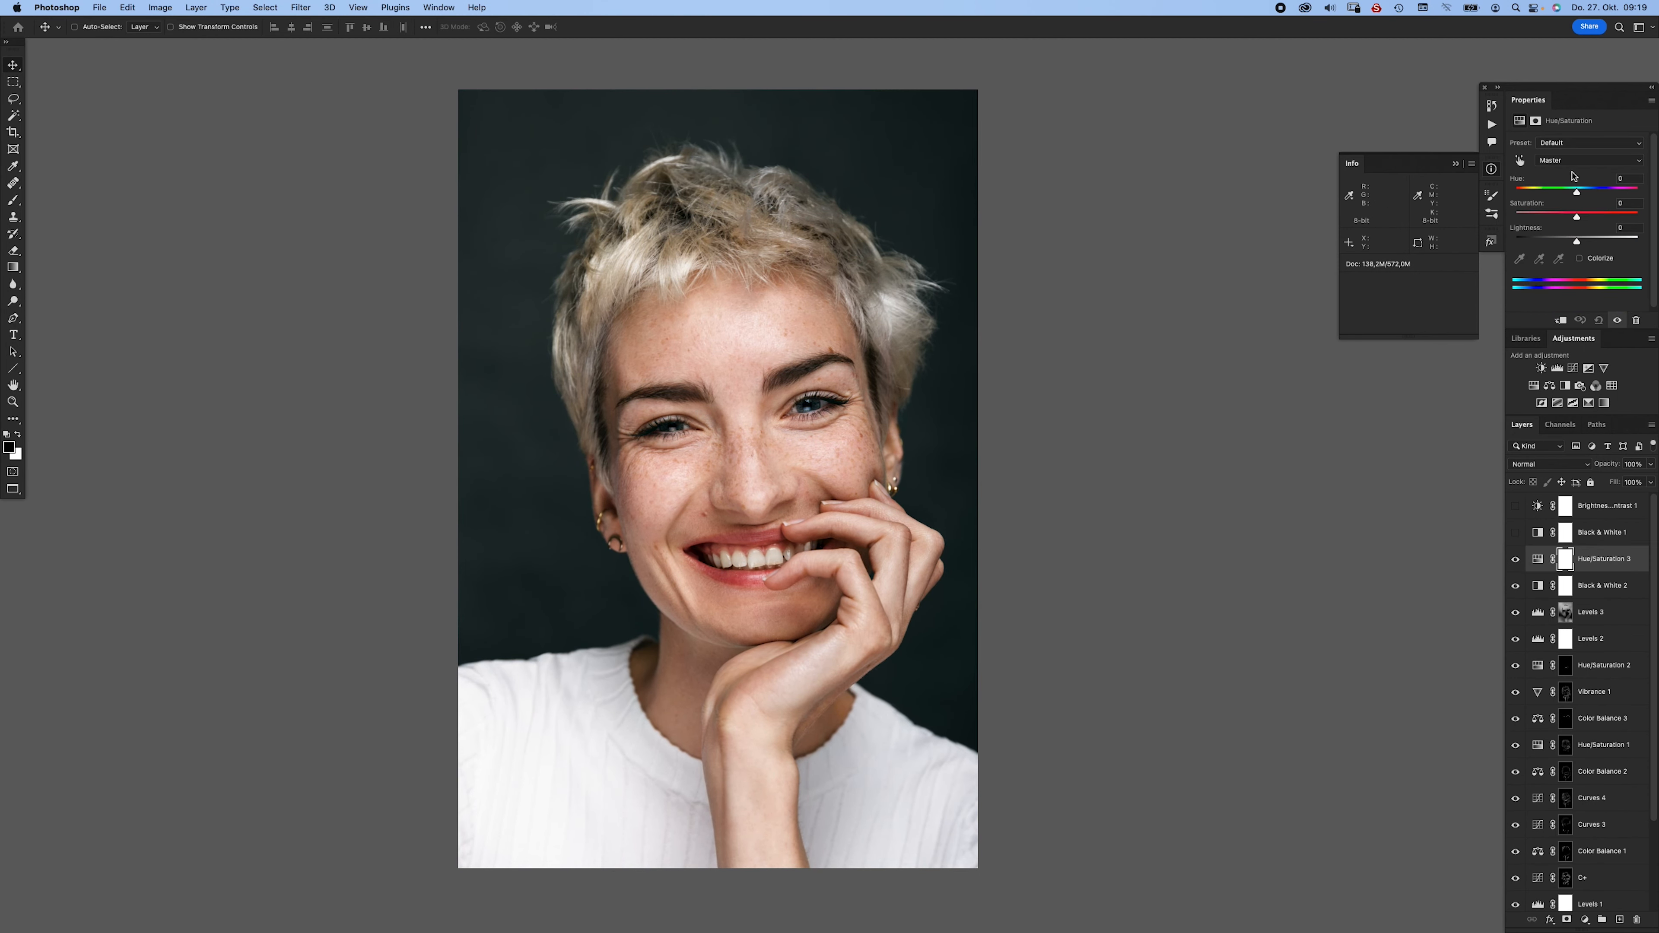
- Reduce the master saturation of the Hue/Saturation 3 layer to -17
{"action": "left_click", "coordinate": [1570, 164]}
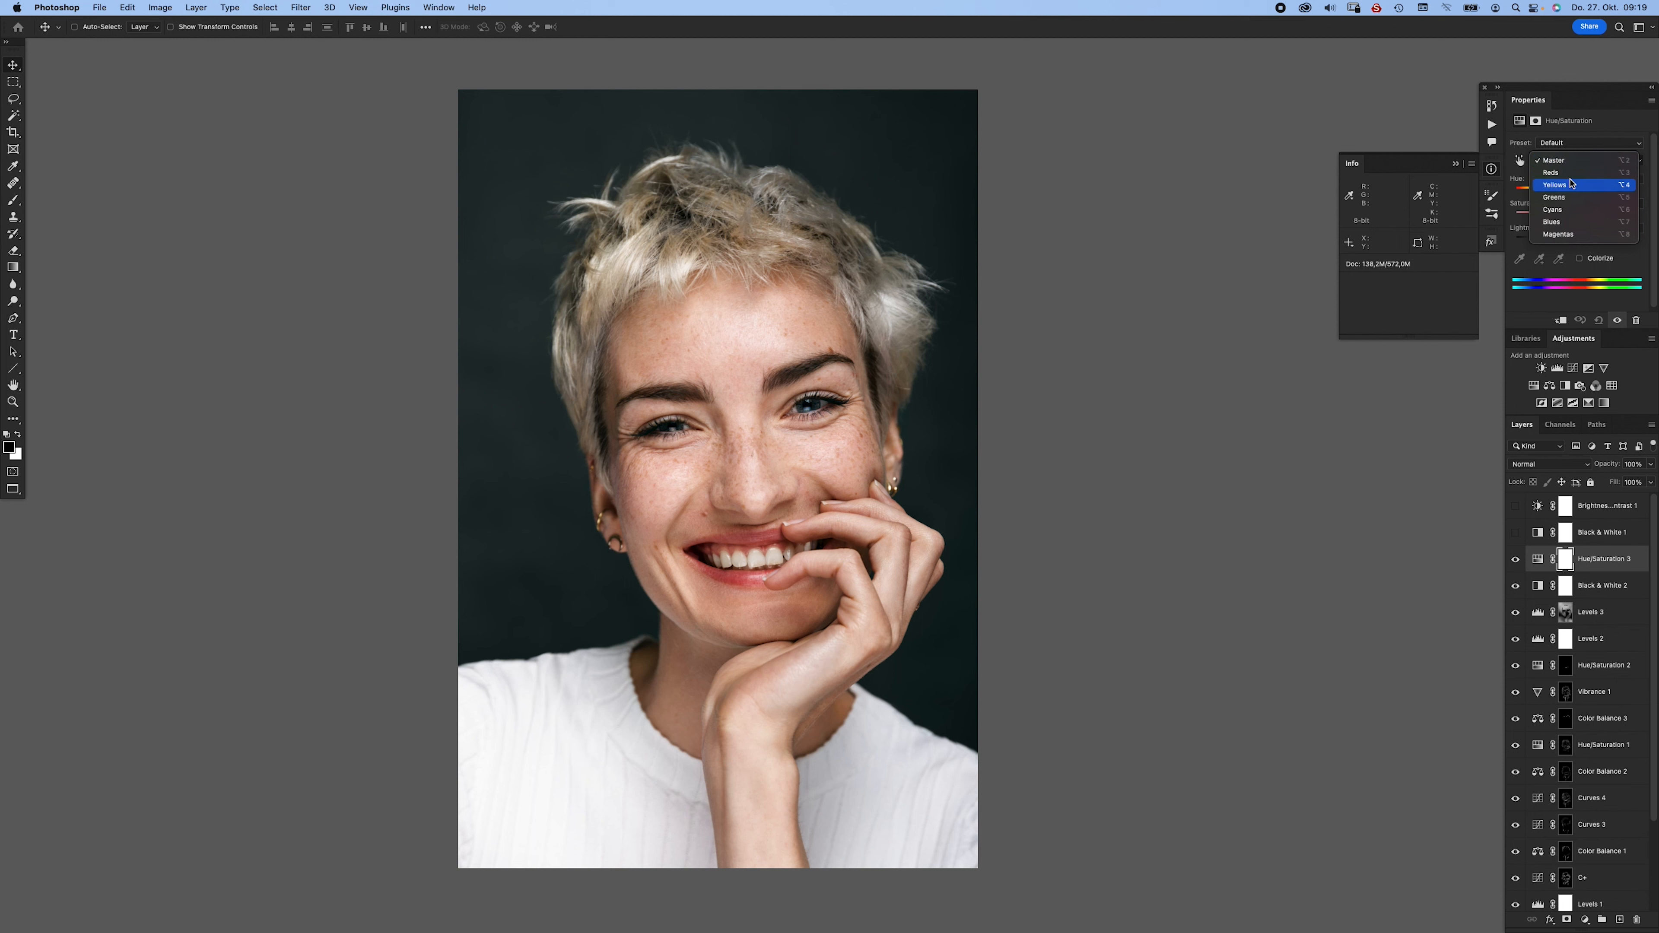
{"action": "left_click", "coordinate": [1595, 135]}
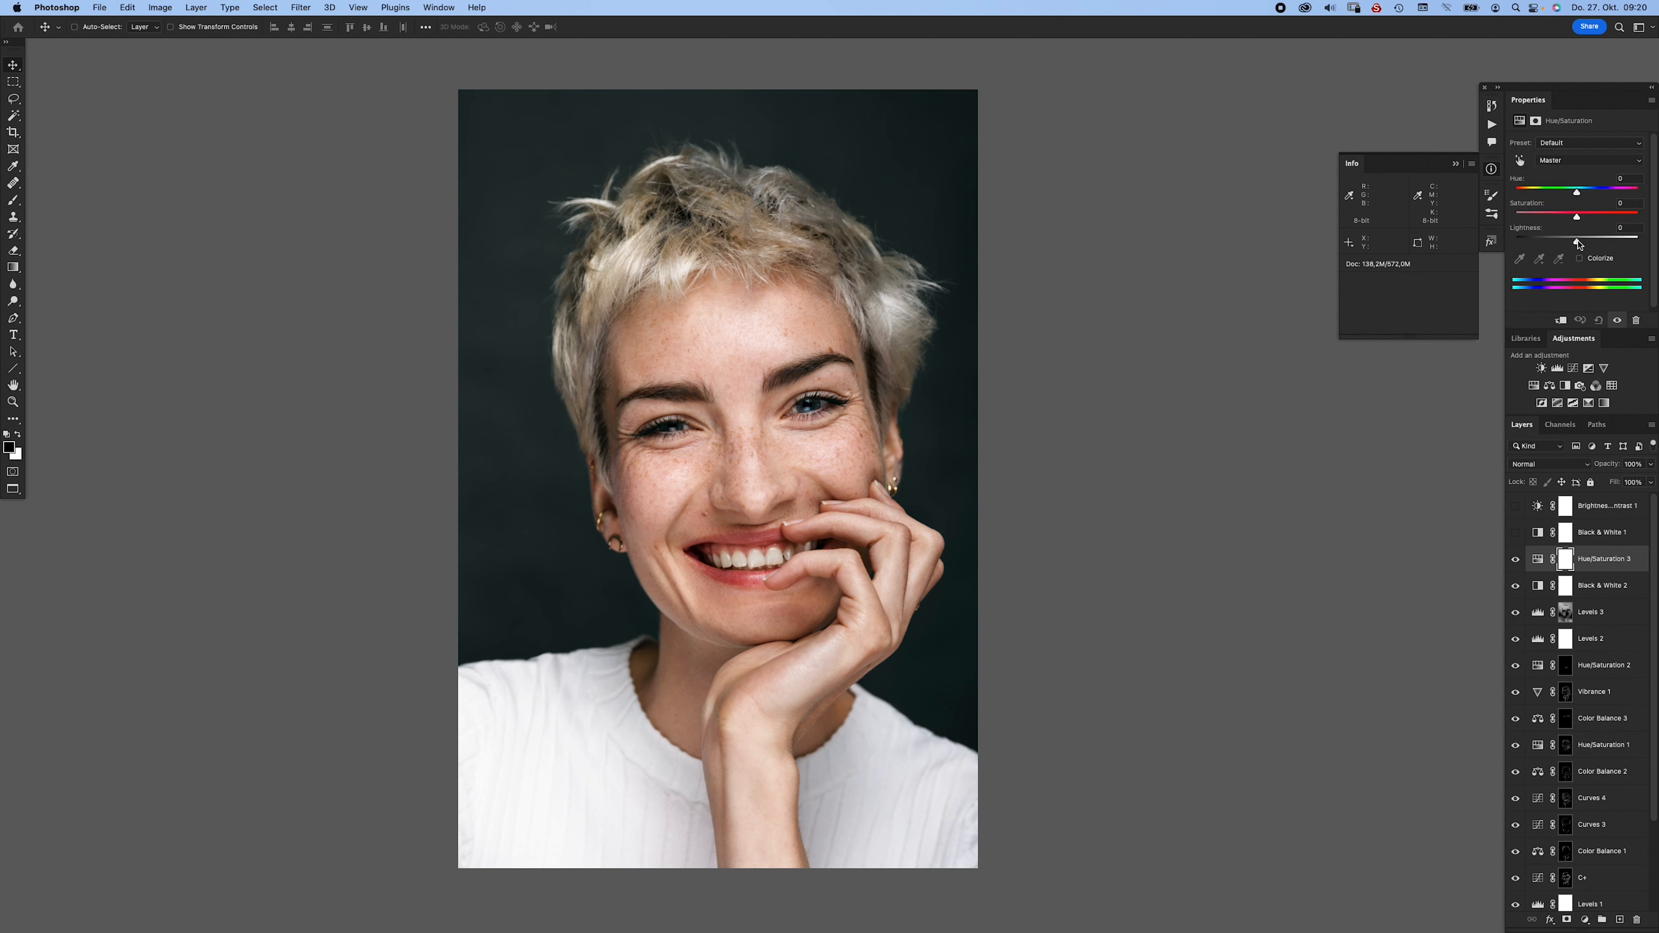
{"action": "left_click_drag", "start_coordinate": [1577, 217], "coordinate": [1567, 219]}
{"action": "key", "text": "super+minus"}
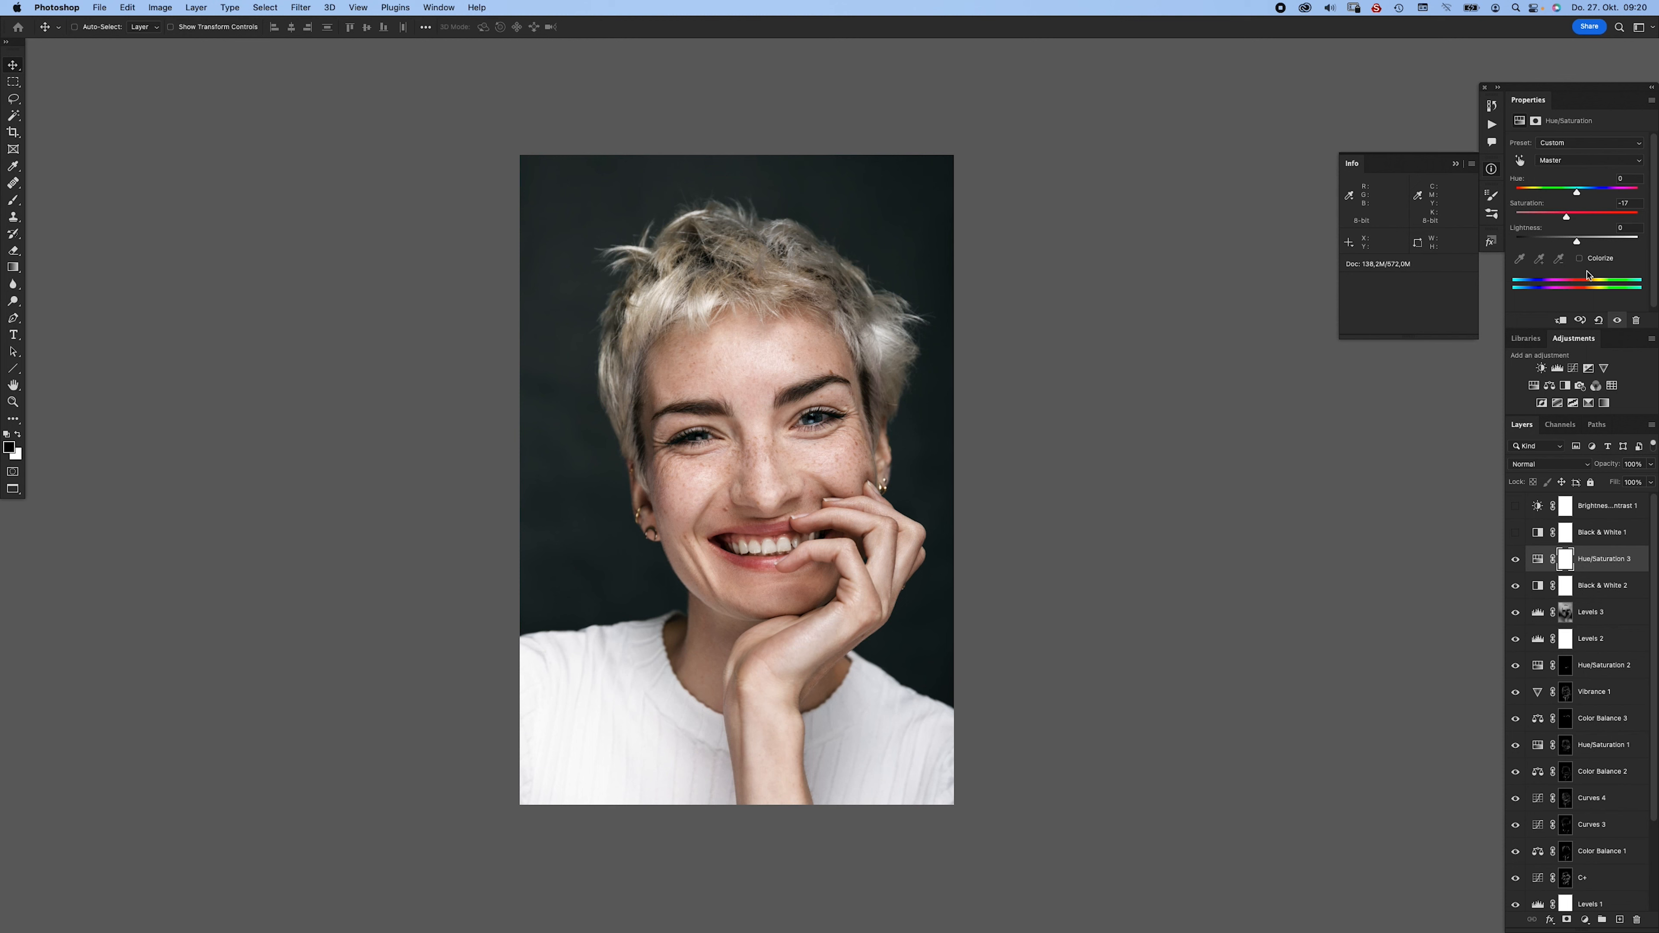
- Add a Levels adjustment layer and set its white input level to 244 using the highlight clipping preview
{"action": "left_click", "coordinate": [1559, 368]}
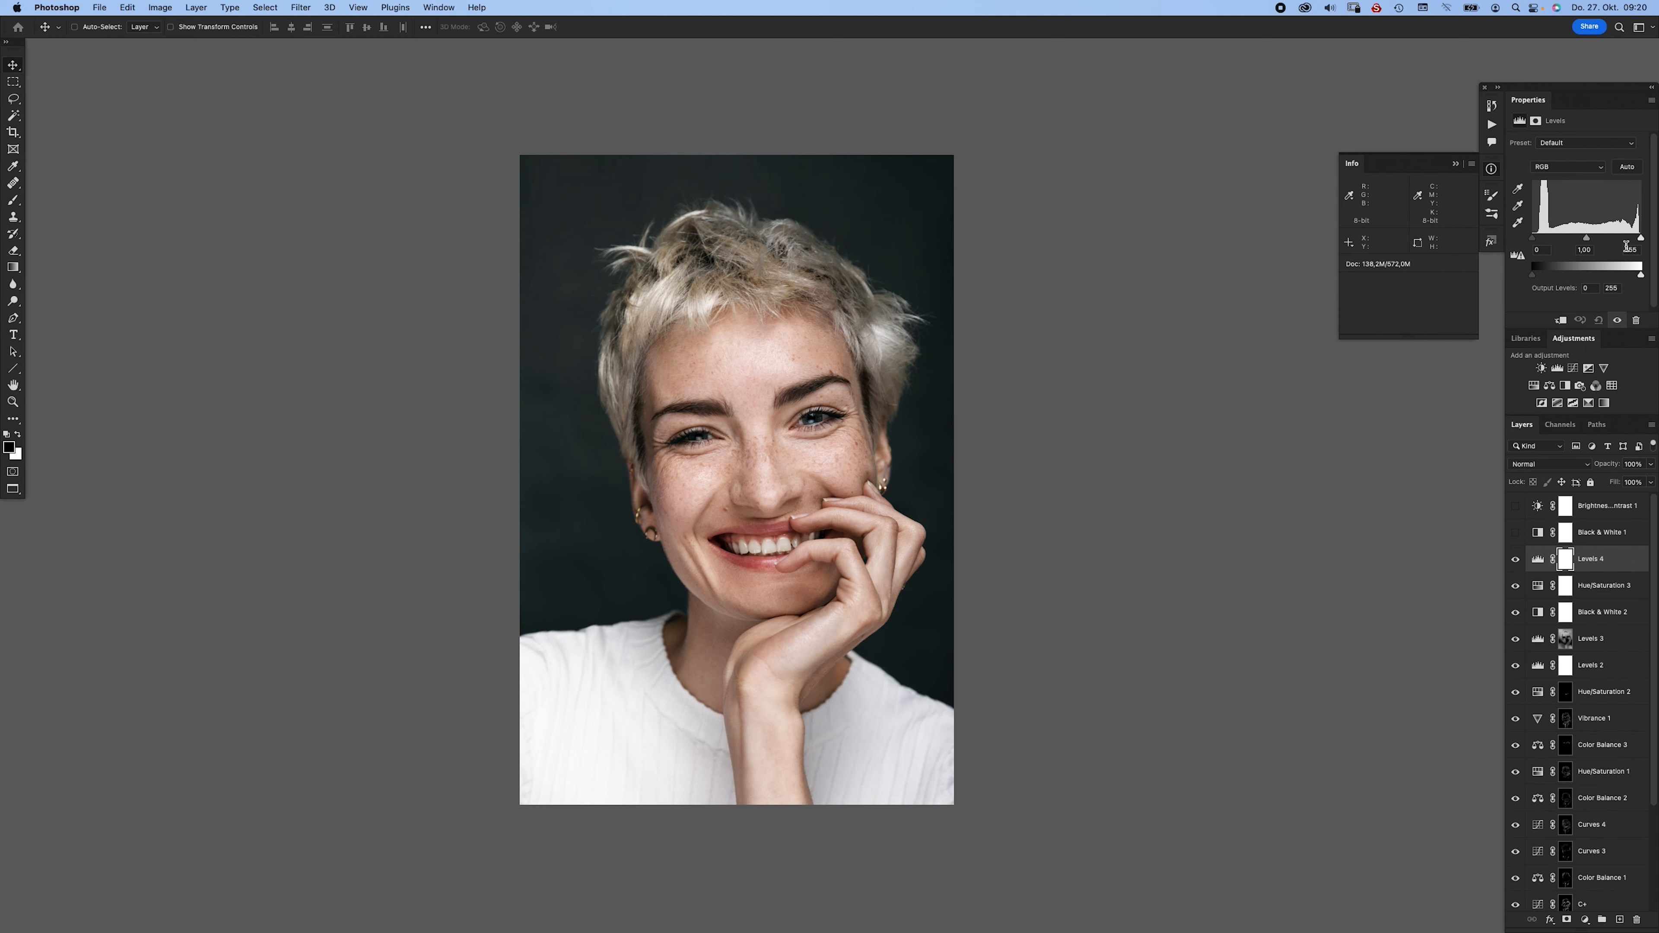
{"action": "mouse_move", "coordinate": [1642, 242]}
{"action": "left_mouse_down"}
{"action": "mouse_move", "coordinate": [1618, 242]}
{"action": "mouse_move", "coordinate": [1656, 234]}
{"action": "mouse_move", "coordinate": [1629, 245]}
{"action": "left_mouse_up"}
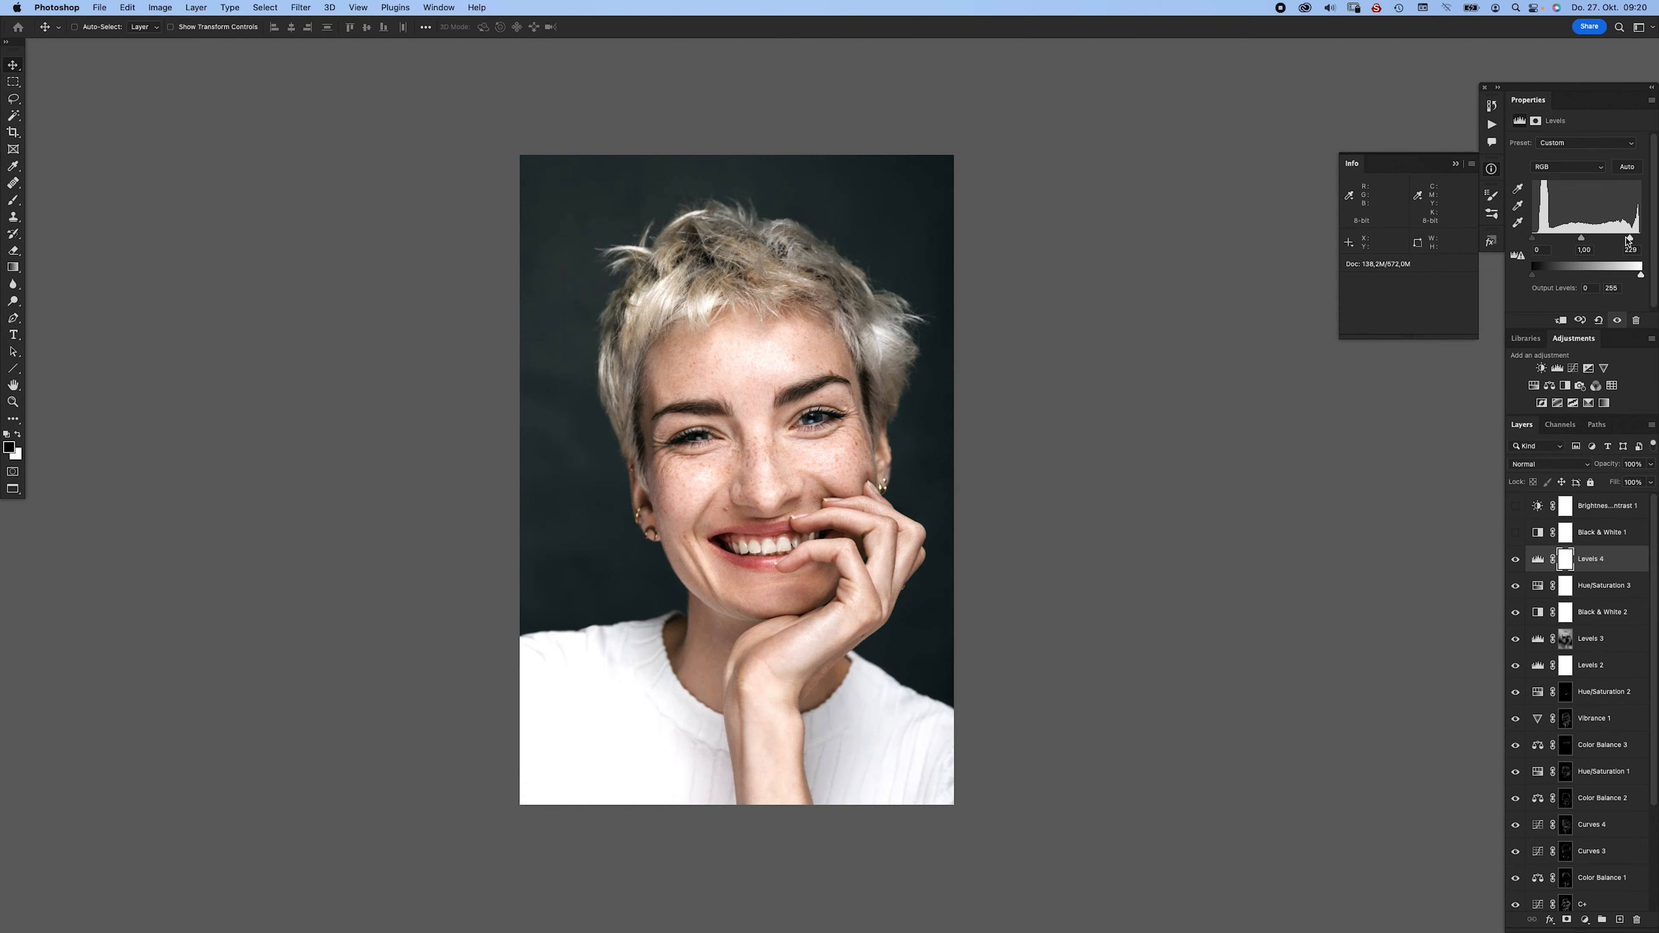
{"action": "mouse_move", "coordinate": [1629, 242]}
{"action": "left_mouse_down"}
{"action": "mouse_move", "coordinate": [1656, 234]}
{"action": "mouse_move", "coordinate": [1601, 249]}
{"action": "mouse_move", "coordinate": [1646, 238]}
{"action": "left_mouse_up"}
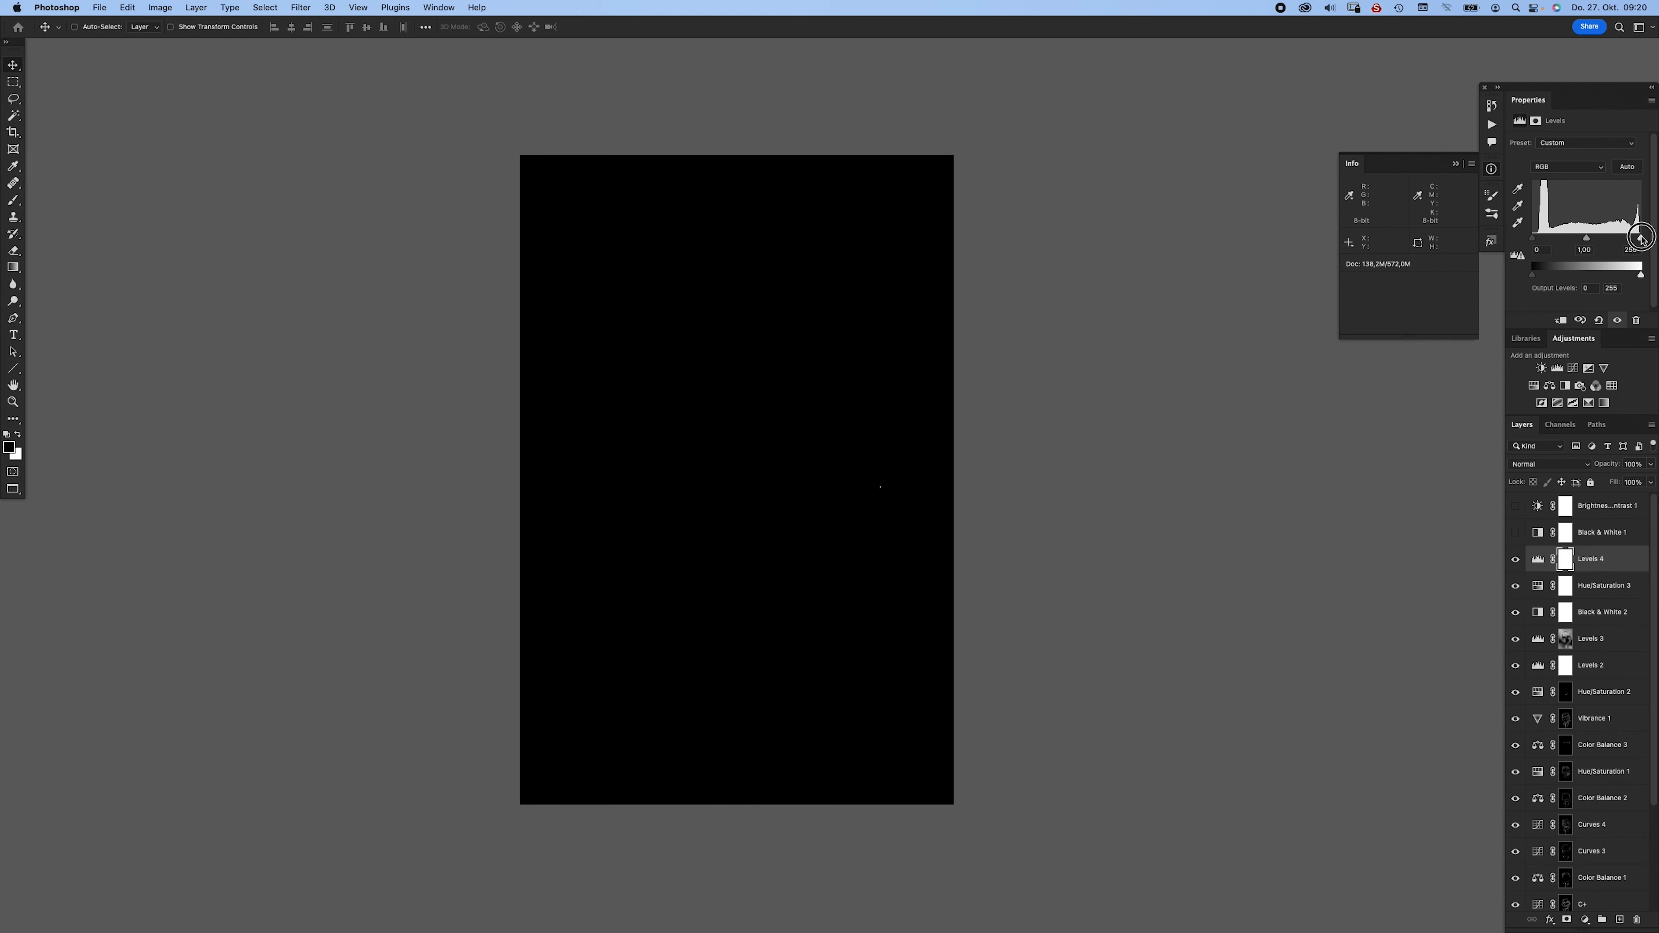
{"action": "left_click_drag", "start_coordinate": [1640, 241], "coordinate": [1637, 241]}
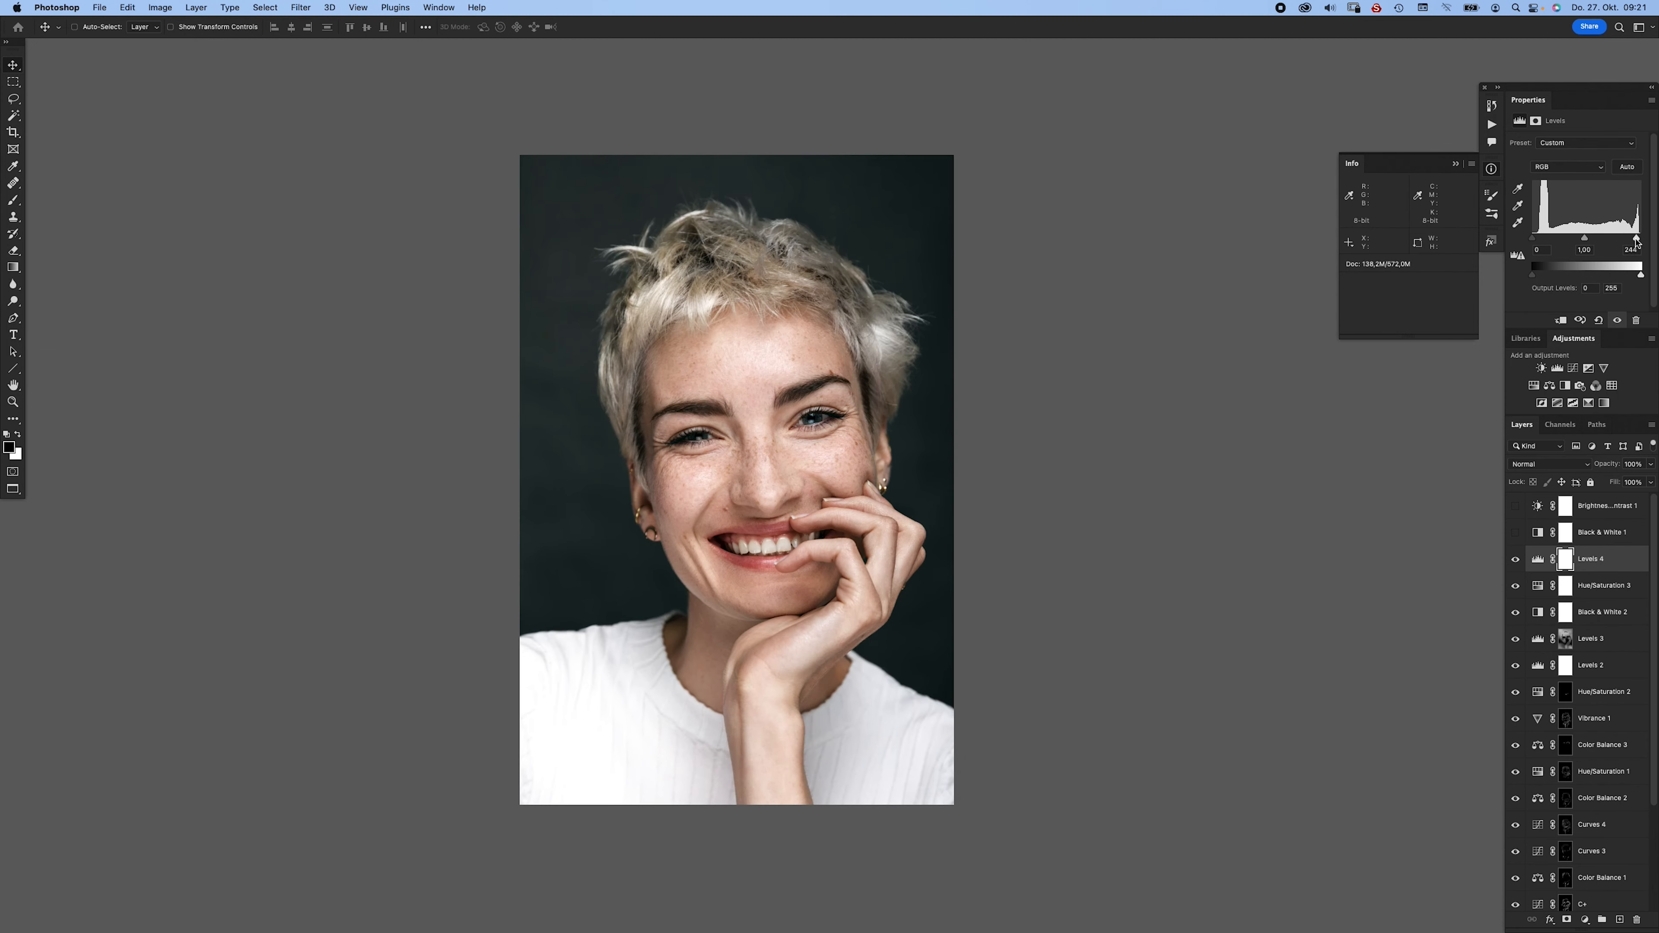
{"action": "left_click_drag", "start_coordinate": [1637, 240], "coordinate": [1637, 240]}
- Paint black at 50% opacity with a very large brush on the Levels 4 mask over the white sweater
{"action": "key", "text": "b"}
{"action": "left_click_drag", "start_coordinate": [589, 675], "coordinate": [645, 675], "text": "ctrl+alt"}
{"action": "key", "text": "5"}
{"action": "mouse_move", "coordinate": [571, 712]}
{"action": "left_mouse_down"}
{"action": "mouse_move", "coordinate": [570, 778]}
{"action": "mouse_move", "coordinate": [593, 649]}
{"action": "mouse_move", "coordinate": [615, 734]}
{"action": "mouse_move", "coordinate": [571, 741]}
{"action": "mouse_move", "coordinate": [592, 723]}
{"action": "mouse_move", "coordinate": [647, 775]}
{"action": "mouse_move", "coordinate": [630, 706]}
{"action": "mouse_move", "coordinate": [593, 713]}
{"action": "mouse_move", "coordinate": [576, 740]}
{"action": "mouse_move", "coordinate": [743, 655]}
{"action": "left_mouse_up"}
{"action": "mouse_move", "coordinate": [885, 761]}
{"action": "left_mouse_down"}
{"action": "mouse_move", "coordinate": [935, 759]}
{"action": "mouse_move", "coordinate": [911, 714]}
{"action": "mouse_move", "coordinate": [947, 787]}
{"action": "left_mouse_up"}
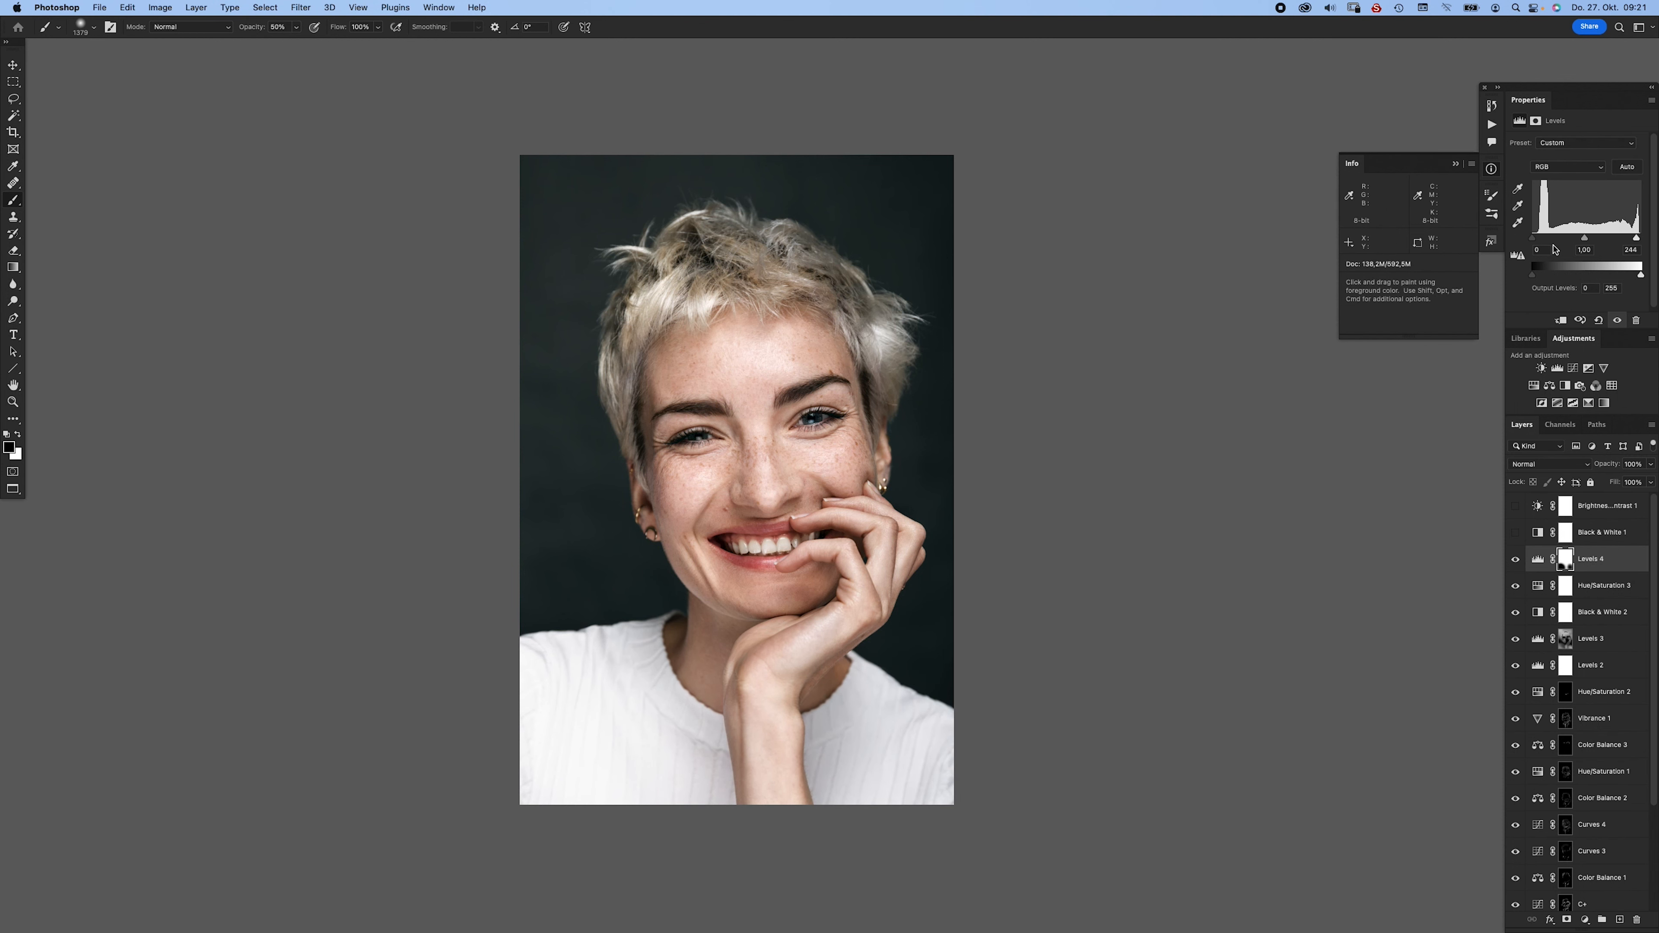
- Add another Levels adjustment layer above Levels 4 and check the shadow clipping preview
{"action": "left_click", "coordinate": [1557, 368]}
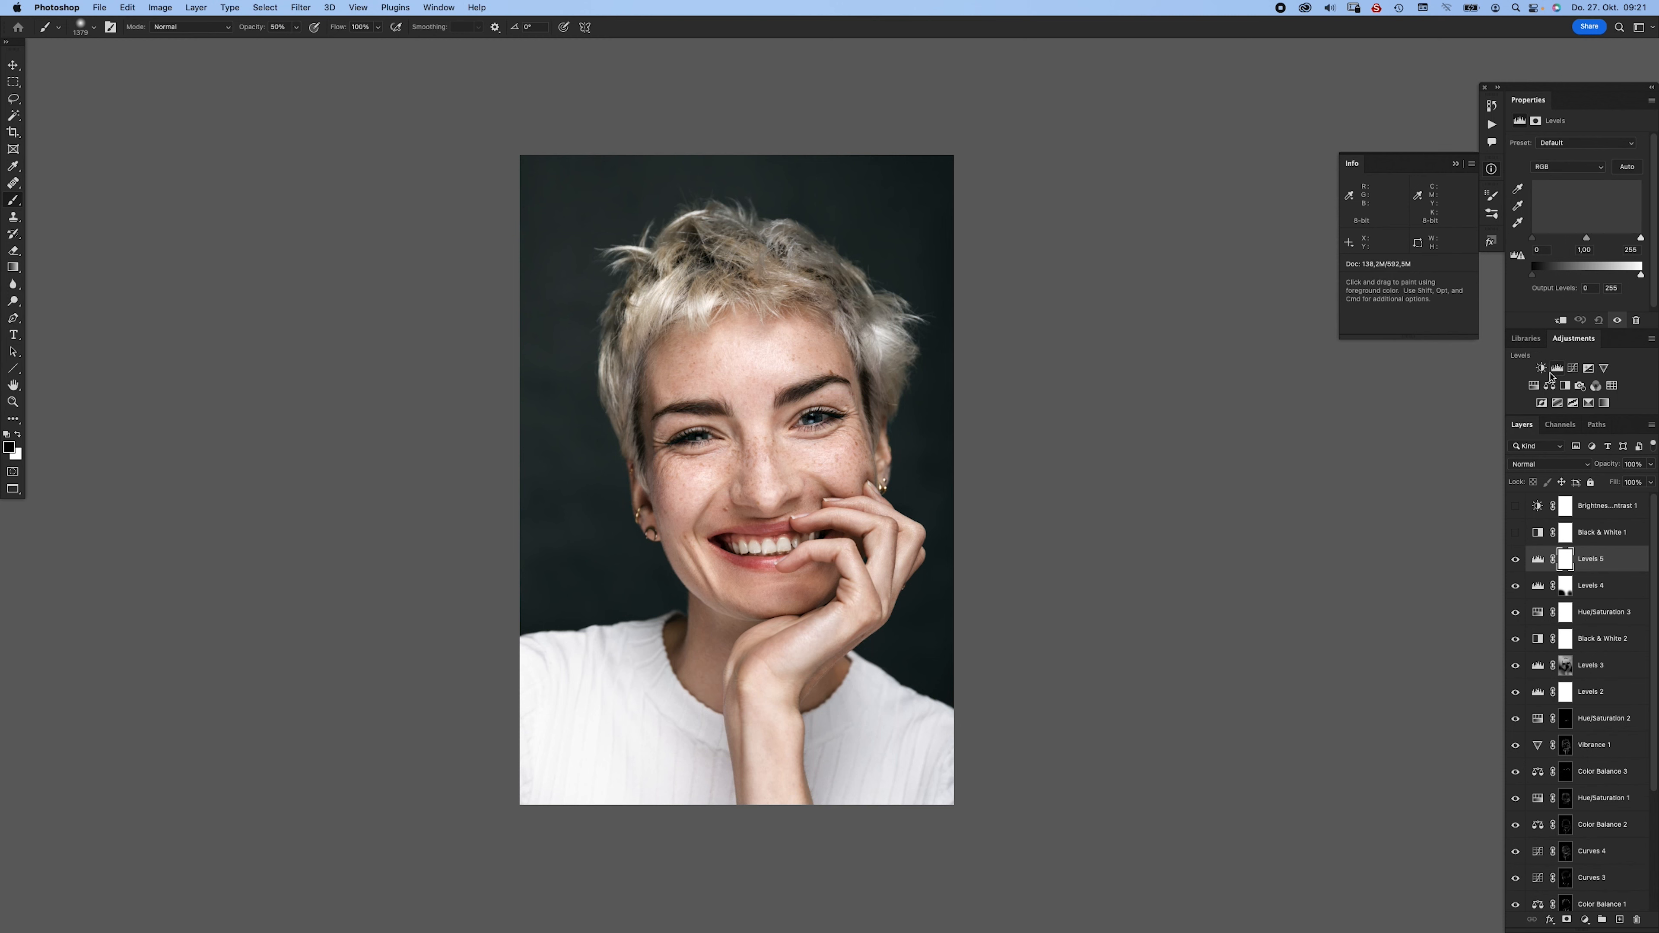
{"action": "left_click_drag", "start_coordinate": [1530, 239], "coordinate": [1527, 241]}
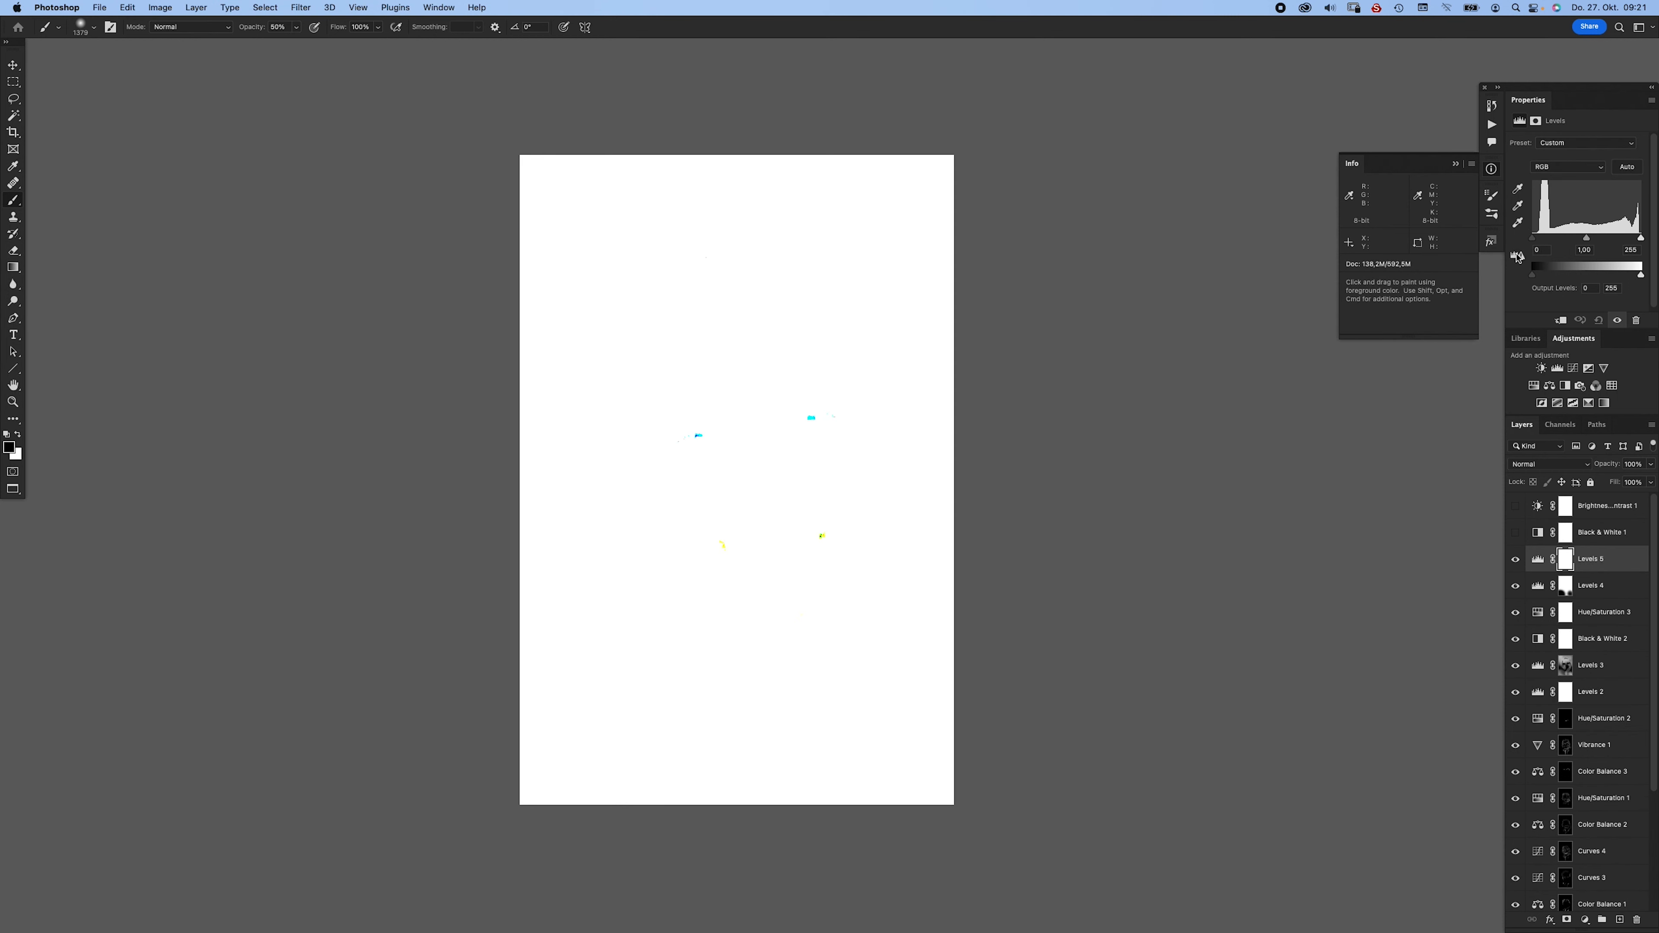
{"action": "key", "text": "space"}
{"action": "left_click_drag", "start_coordinate": [1242, 449], "coordinate": [1156, 461]}
{"action": "left_click_drag", "start_coordinate": [947, 519], "coordinate": [1018, 539]}
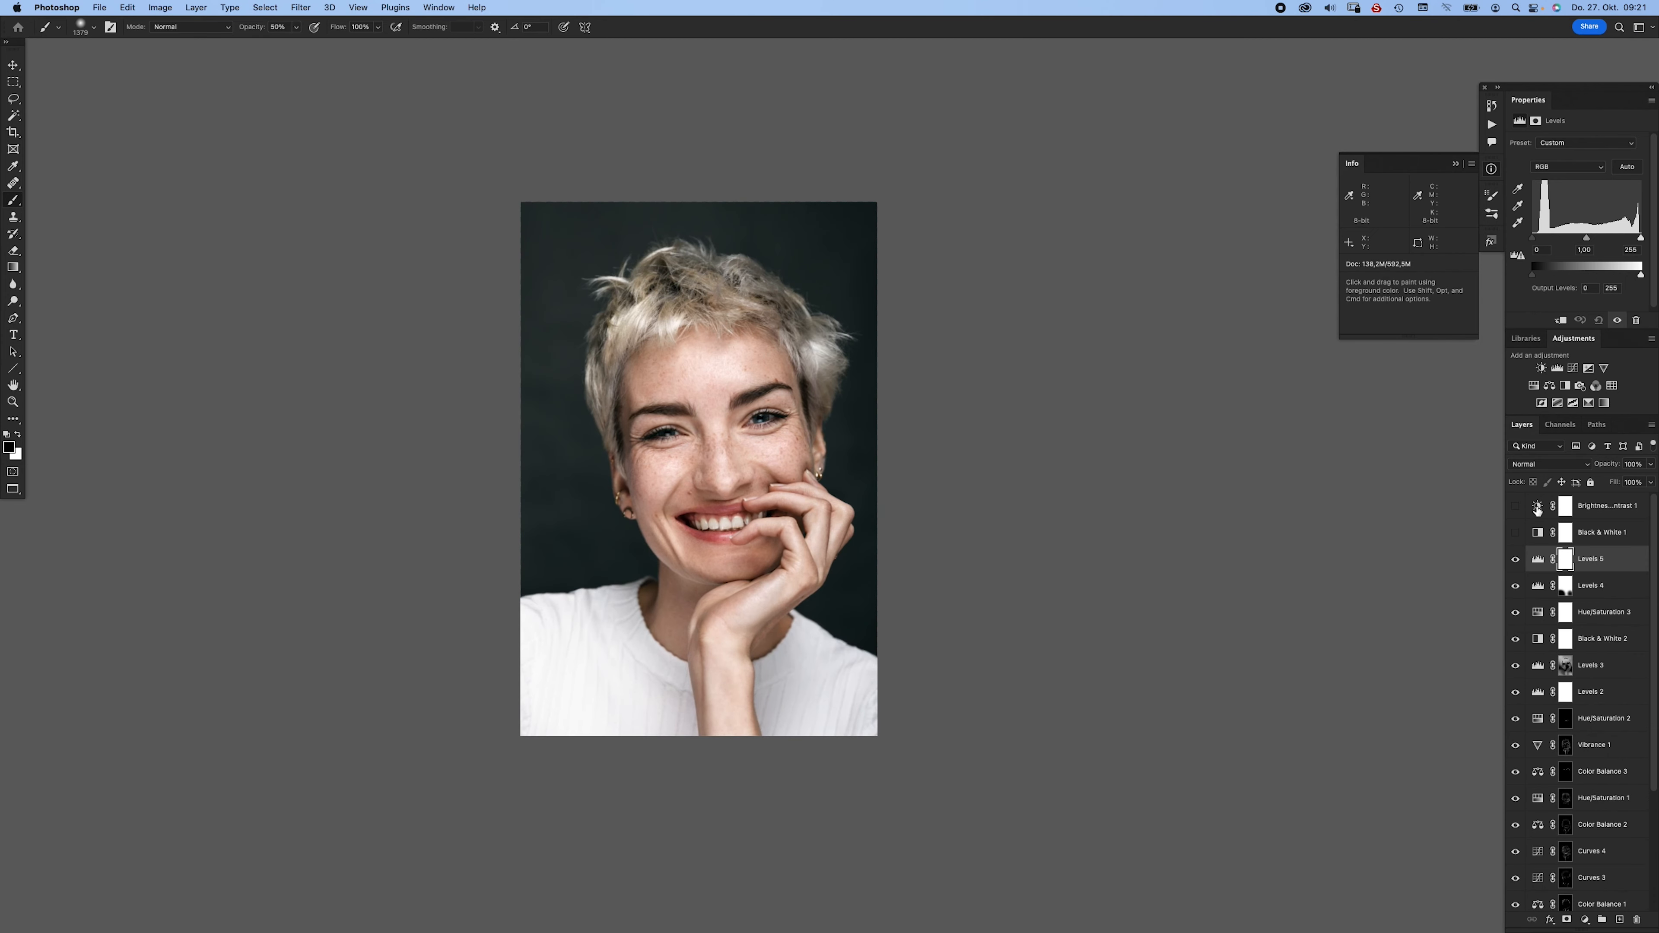
- Set the master saturation of the Hue/Saturation 3 layer to -8 and fit the portrait to the window
{"action": "left_click", "coordinate": [1539, 615]}
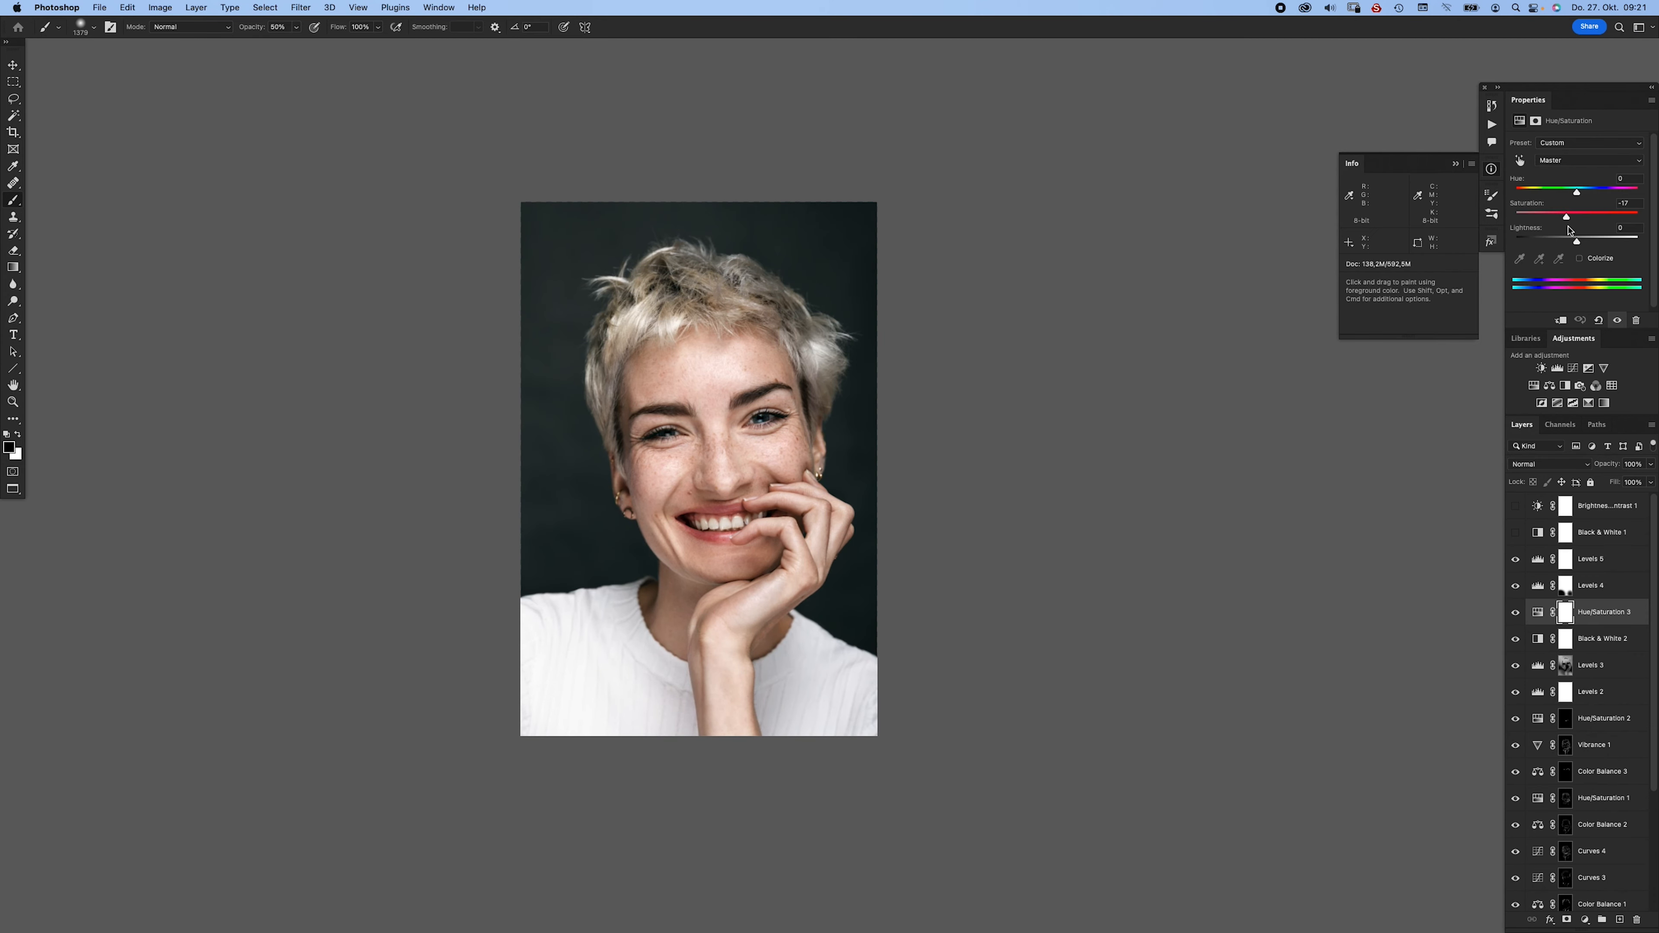
{"action": "left_click", "coordinate": [1628, 203]}
{"action": "mouse_move", "coordinate": [742, 435]}
{"action": "left_mouse_down"}
{"action": "mouse_move", "coordinate": [790, 437]}
{"action": "mouse_move", "coordinate": [758, 426]}
{"action": "left_mouse_up"}
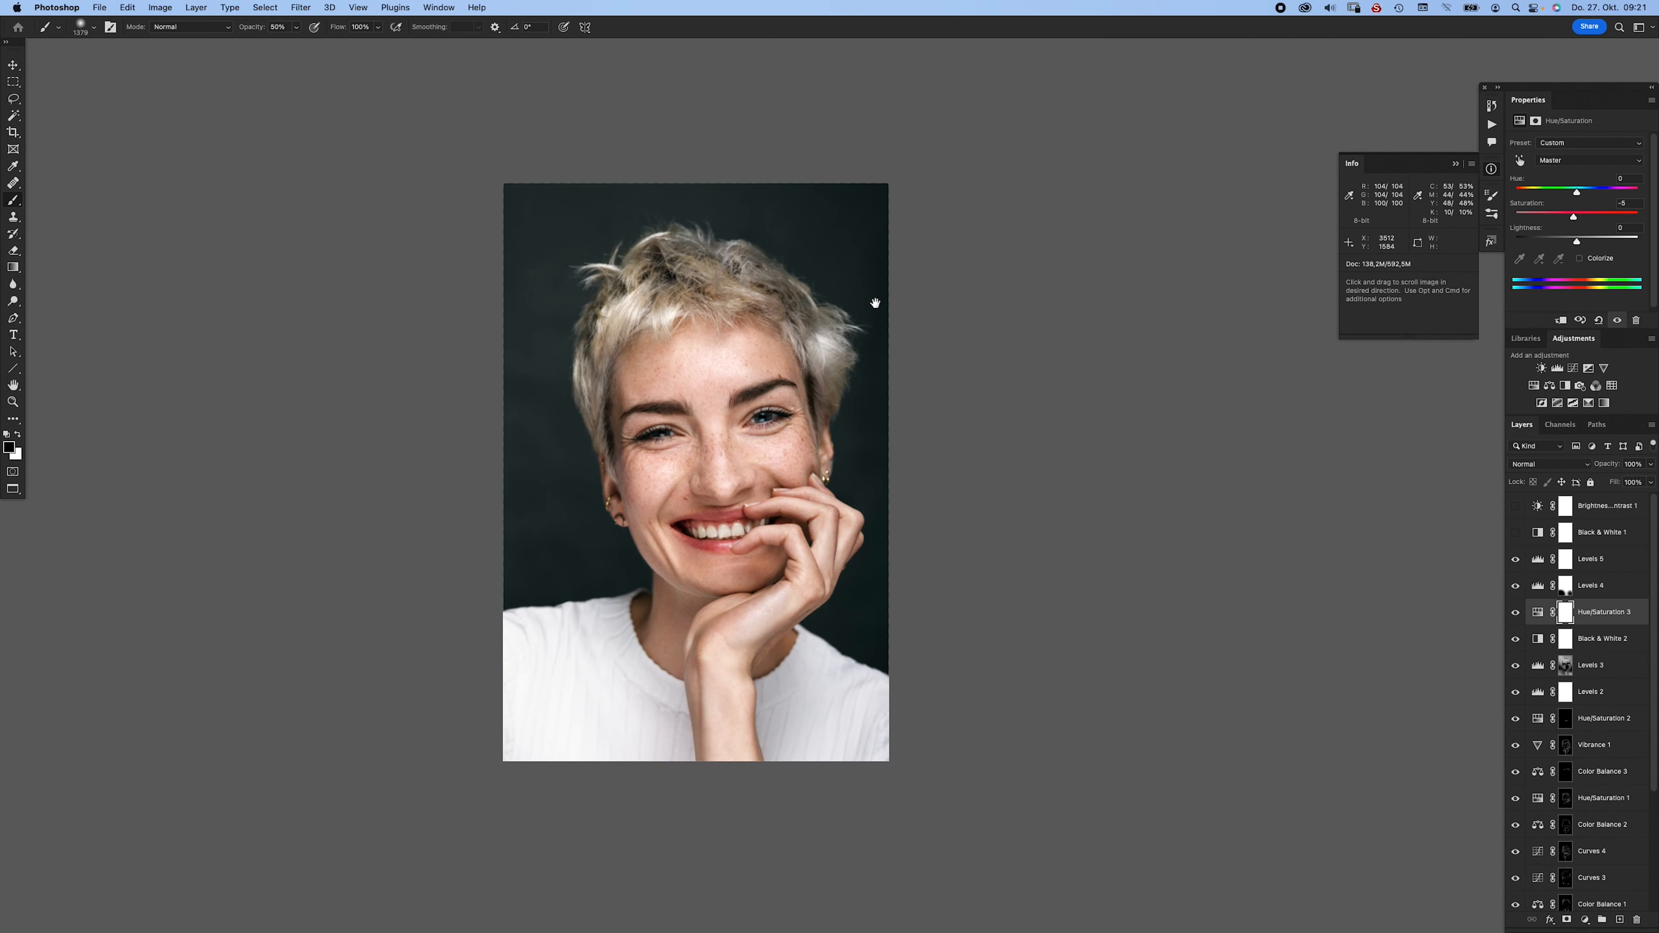
{"action": "key", "text": "v"}
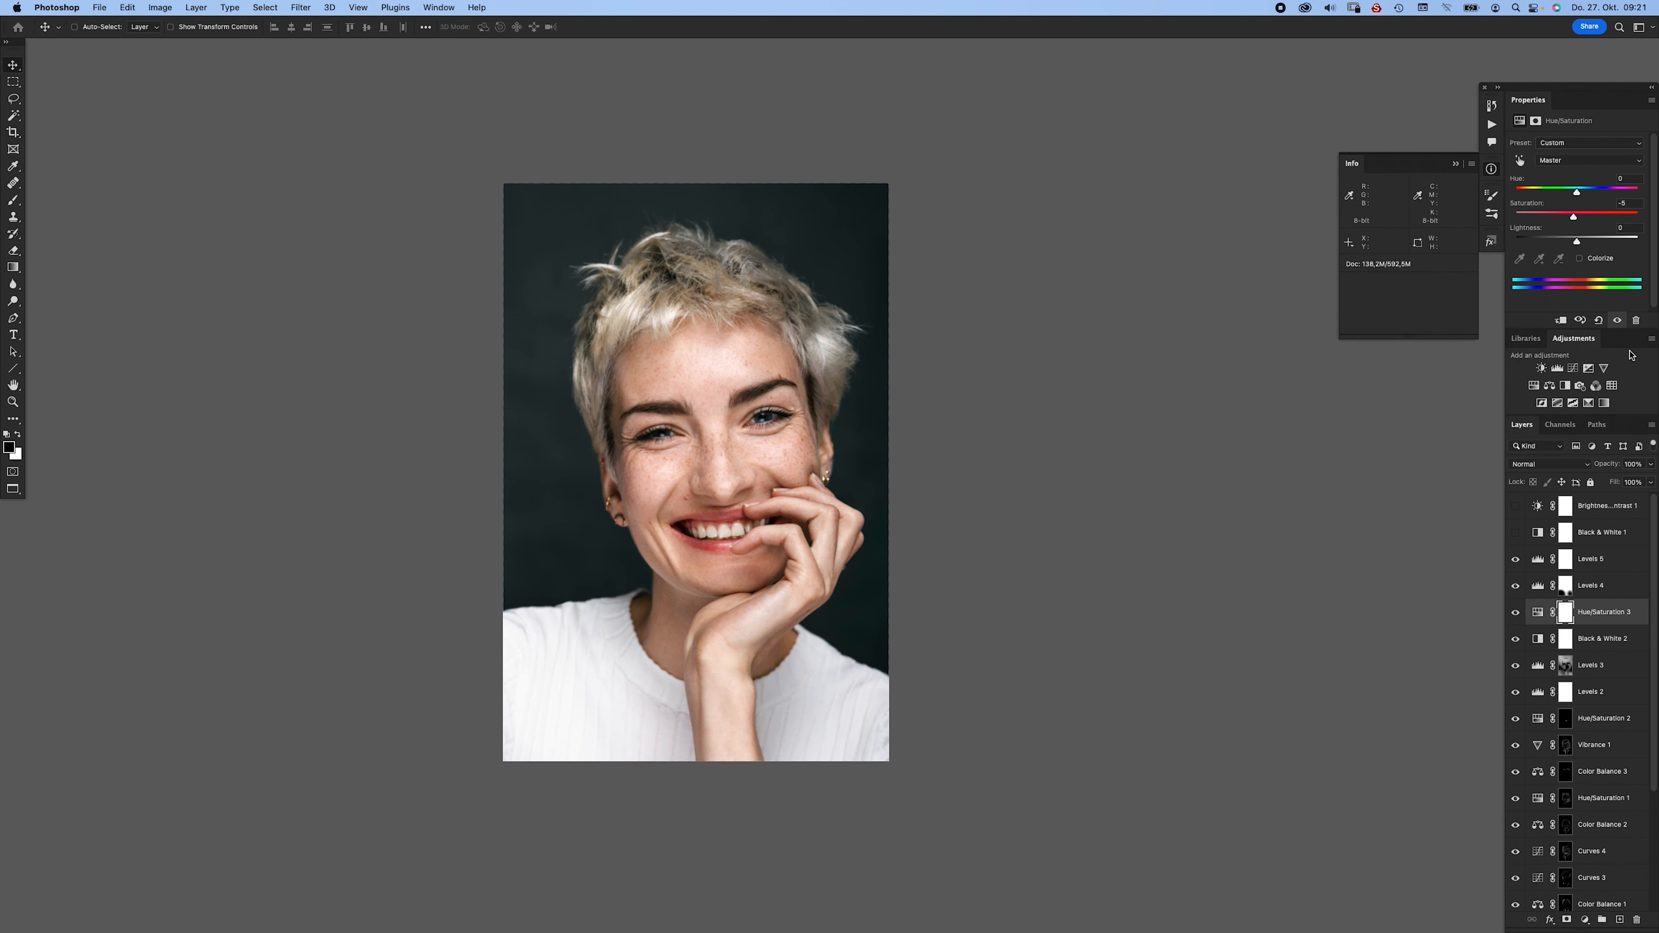
{"action": "left_click", "coordinate": [1637, 202]}
{"action": "left_click", "coordinate": [1627, 202]}
{"action": "key", "text": "super+0"}
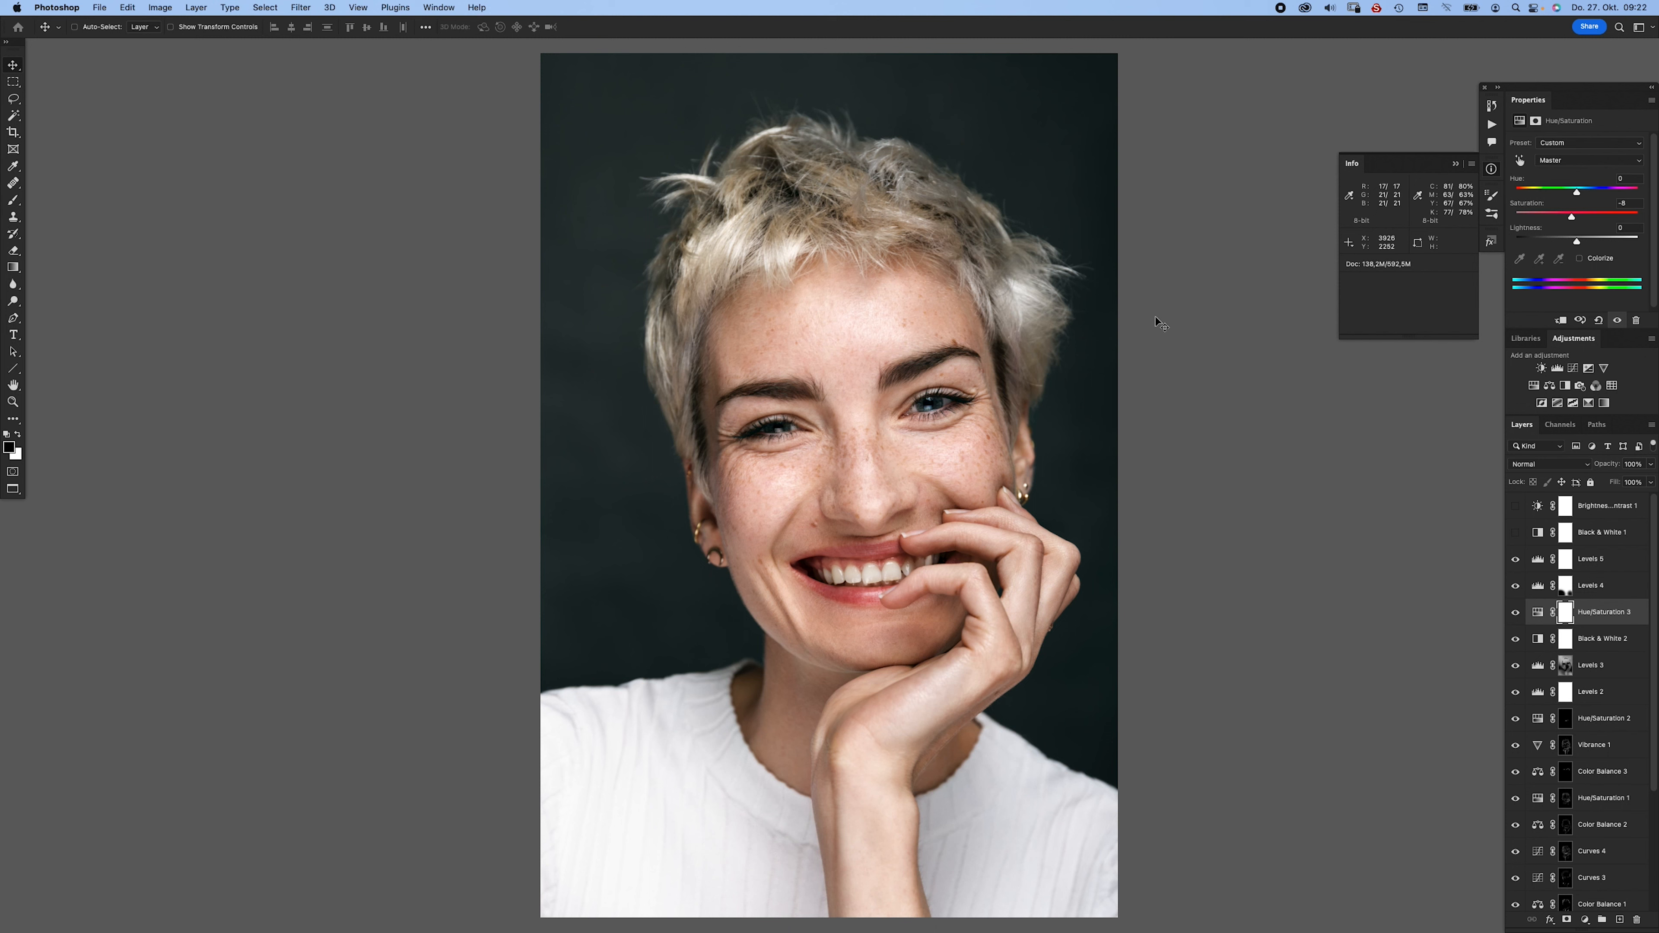
- Add a Curves adjustment layer above the topmost visible Levels layer, set its blend mode to Screen, and invert its mask
{"action": "left_click", "coordinate": [1543, 566]}
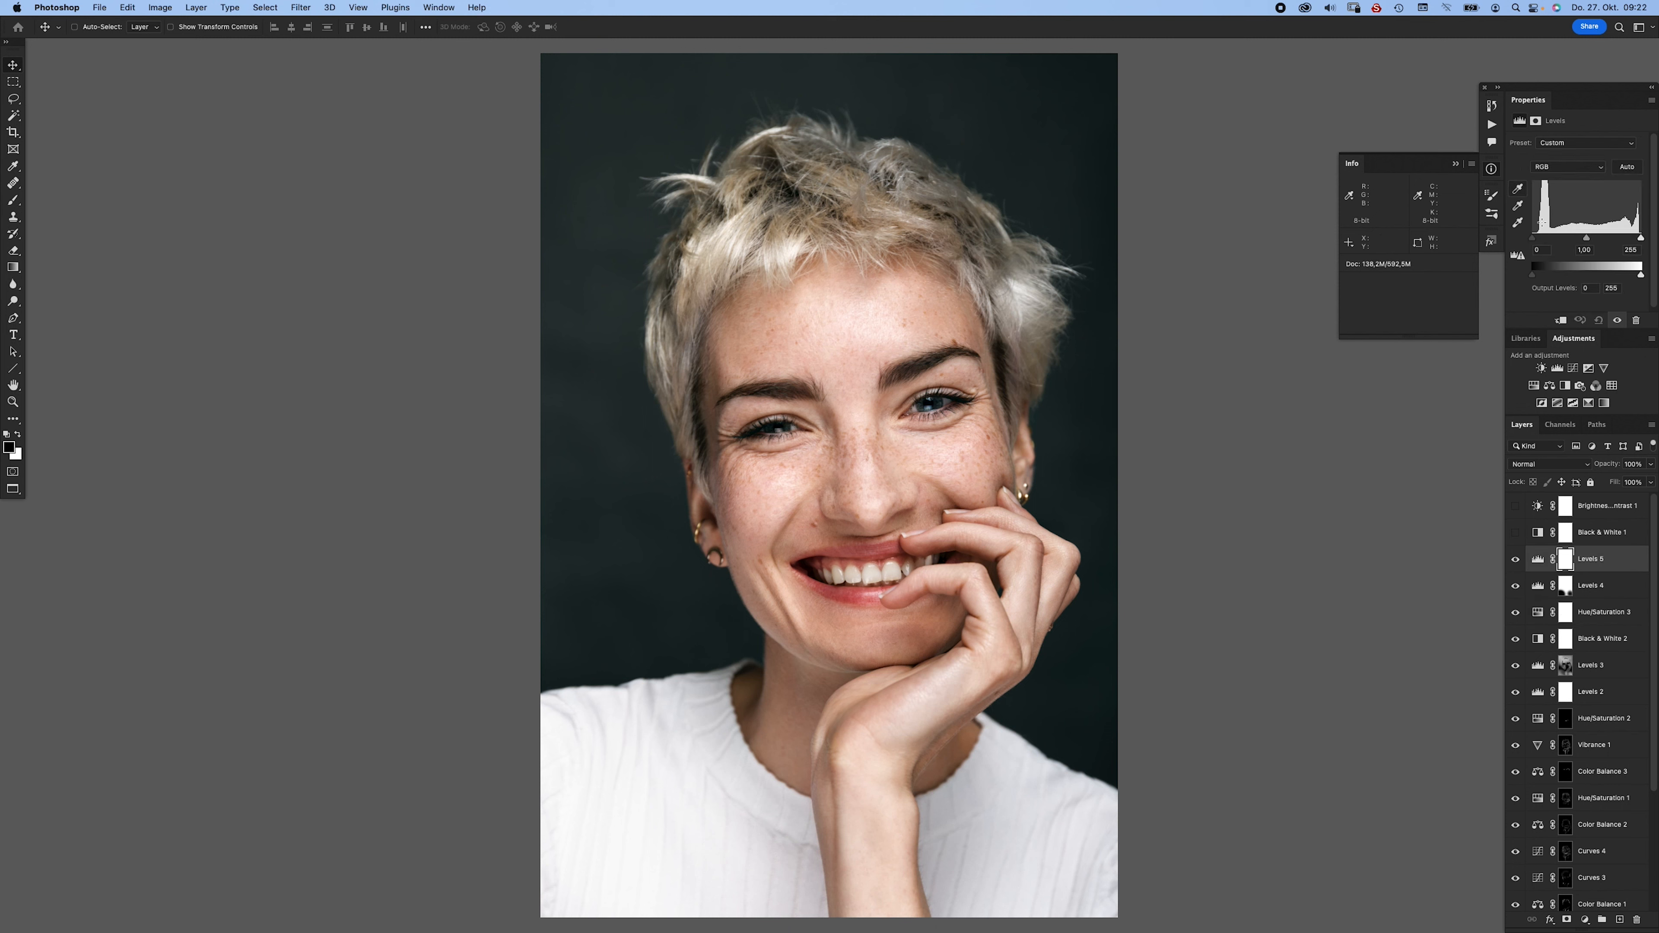
{"action": "left_click", "coordinate": [1573, 370]}
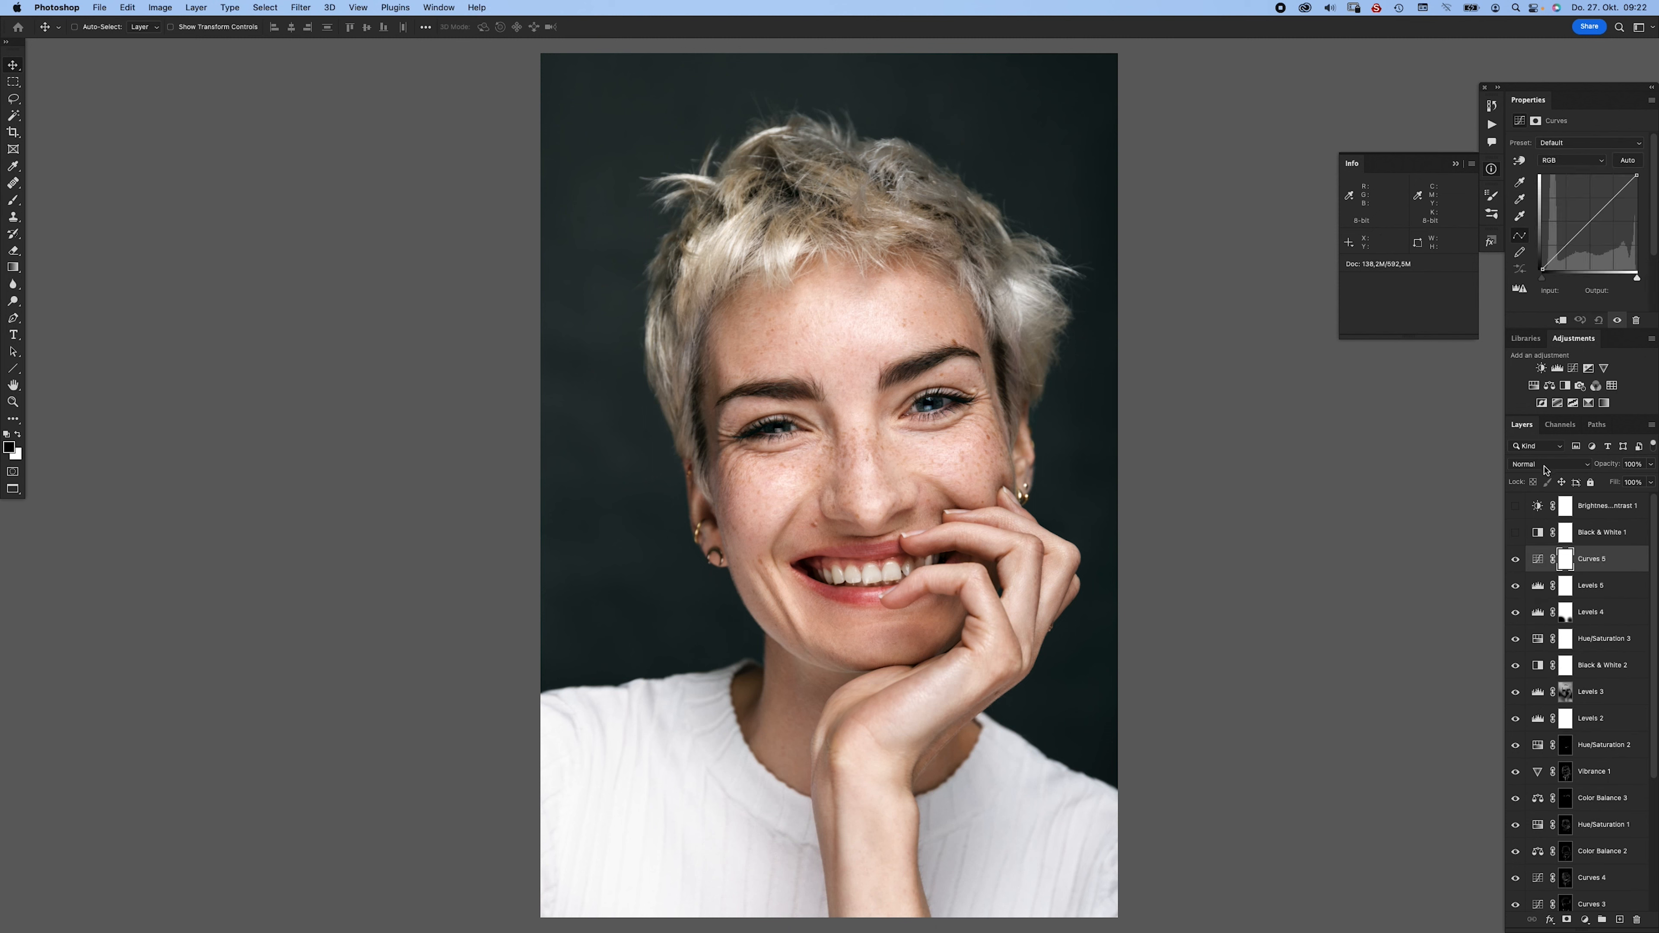
{"action": "left_click", "coordinate": [1546, 465]}
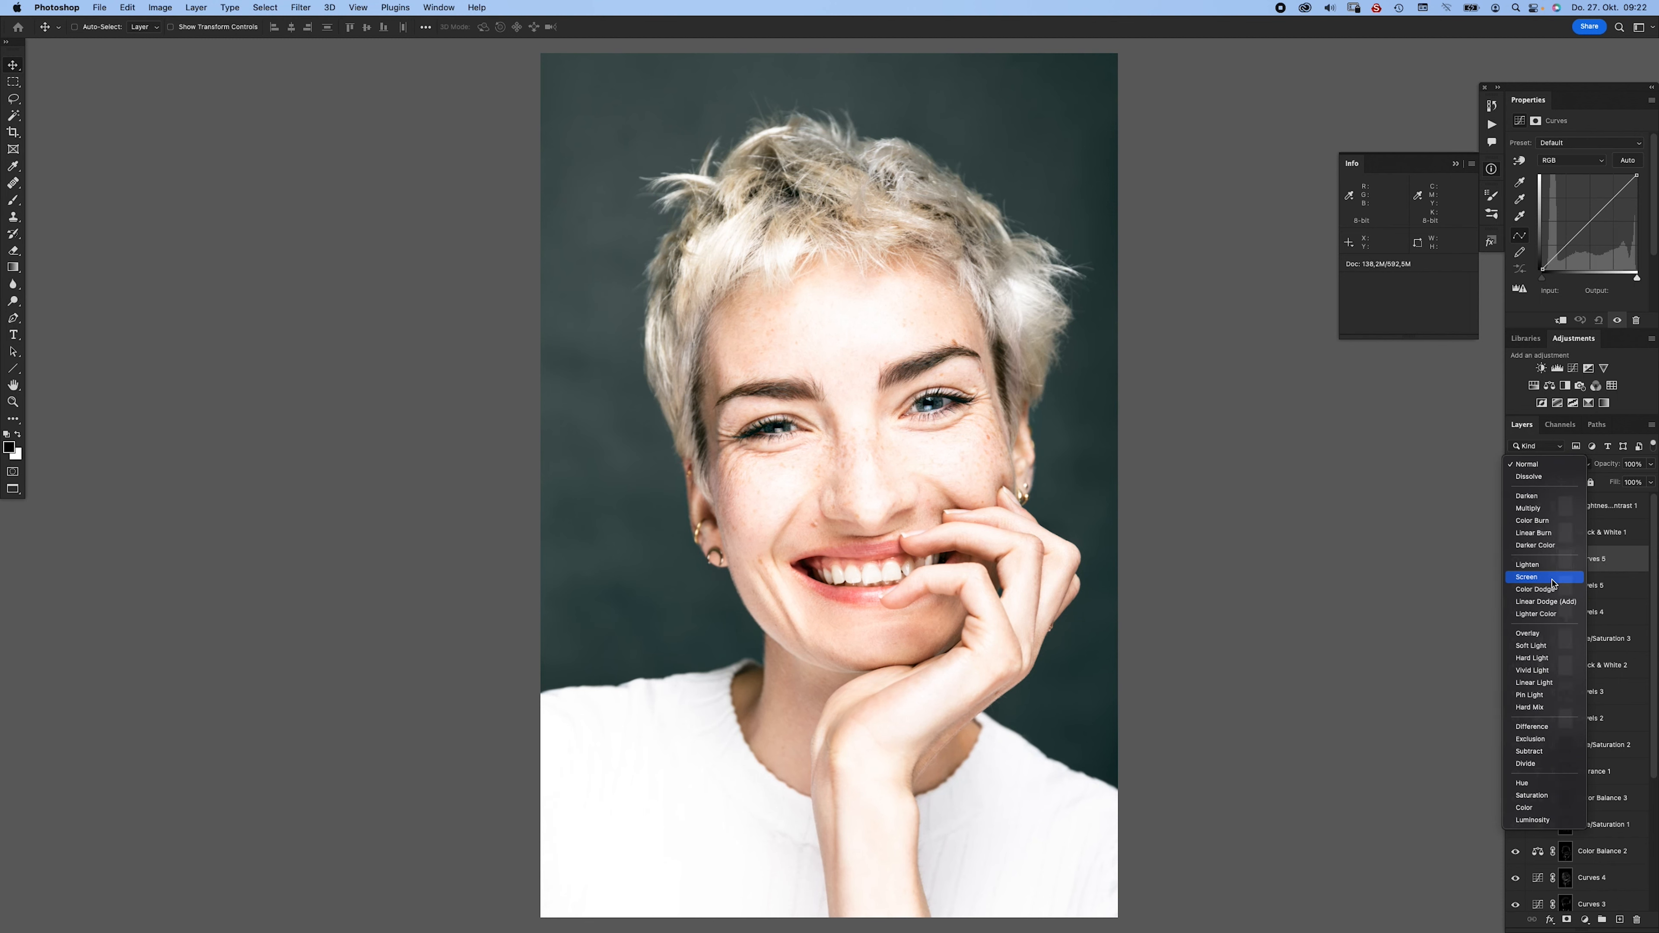
{"action": "left_click", "coordinate": [1558, 576]}
{"action": "key", "text": "super+i"}
- Paint white at 10% opacity on the Screen Curves mask over the iris of the eye at image left
{"action": "key", "text": "b"}
{"action": "left_click_drag", "start_coordinate": [730, 432], "coordinate": [794, 445]}
{"action": "left_click_drag", "start_coordinate": [610, 413], "coordinate": [645, 422]}
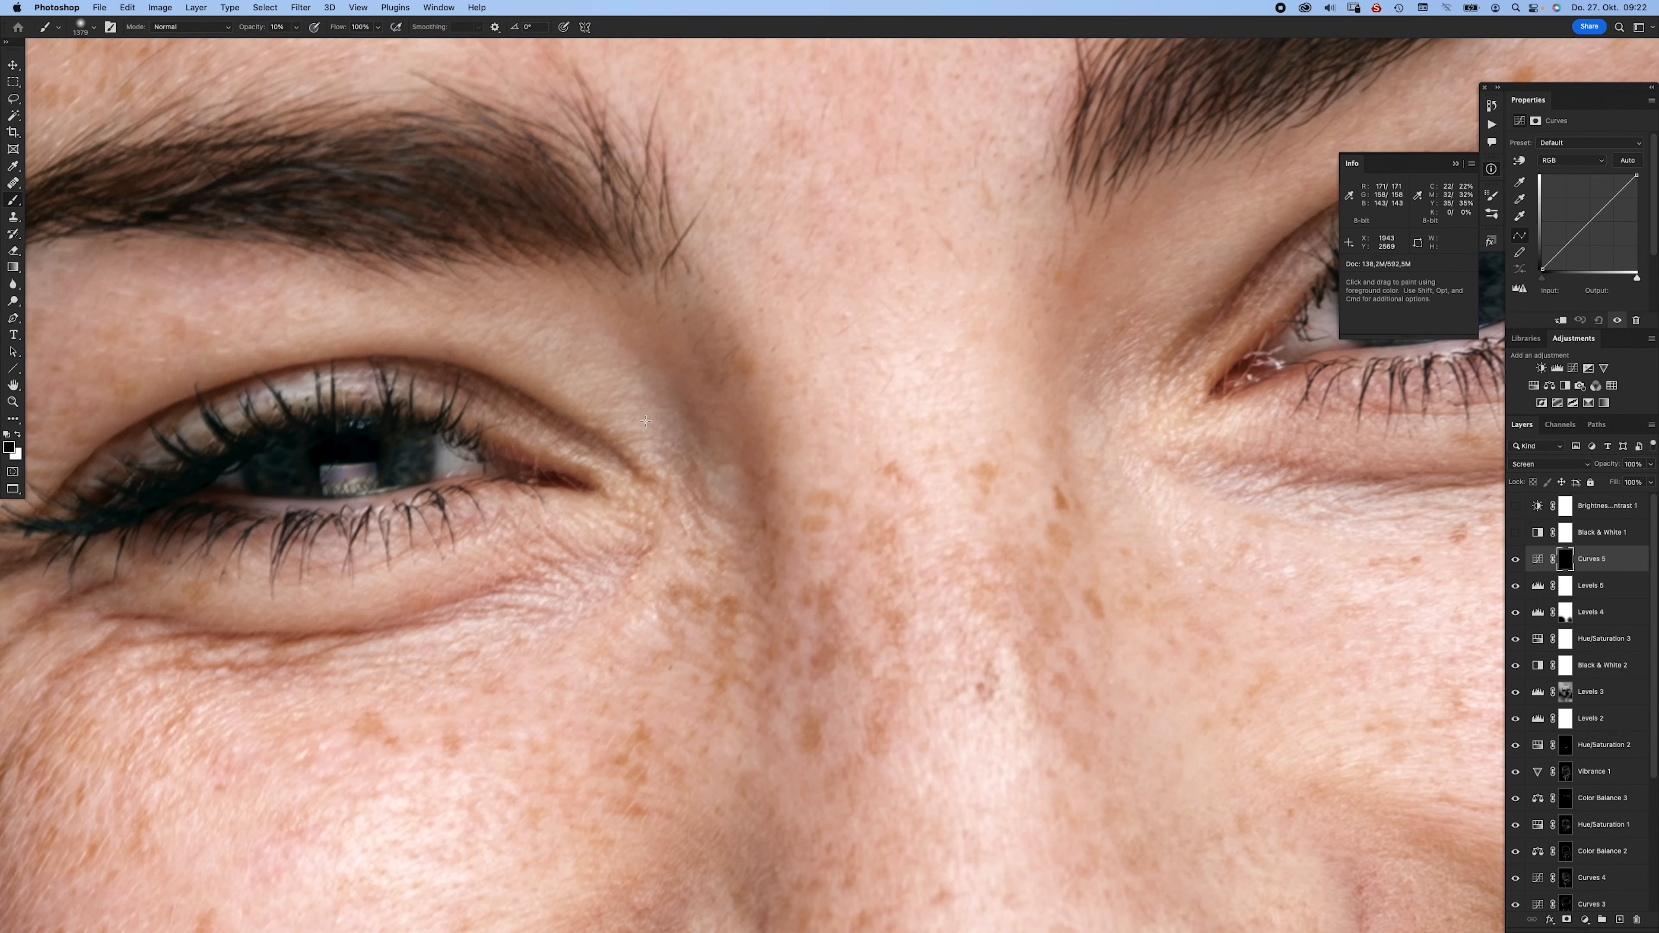
{"action": "mouse_move", "coordinate": [606, 489]}
{"action": "left_mouse_down"}
{"action": "mouse_move", "coordinate": [671, 446]}
{"action": "mouse_move", "coordinate": [573, 419]}
{"action": "mouse_move", "coordinate": [353, 495]}
{"action": "left_mouse_up"}
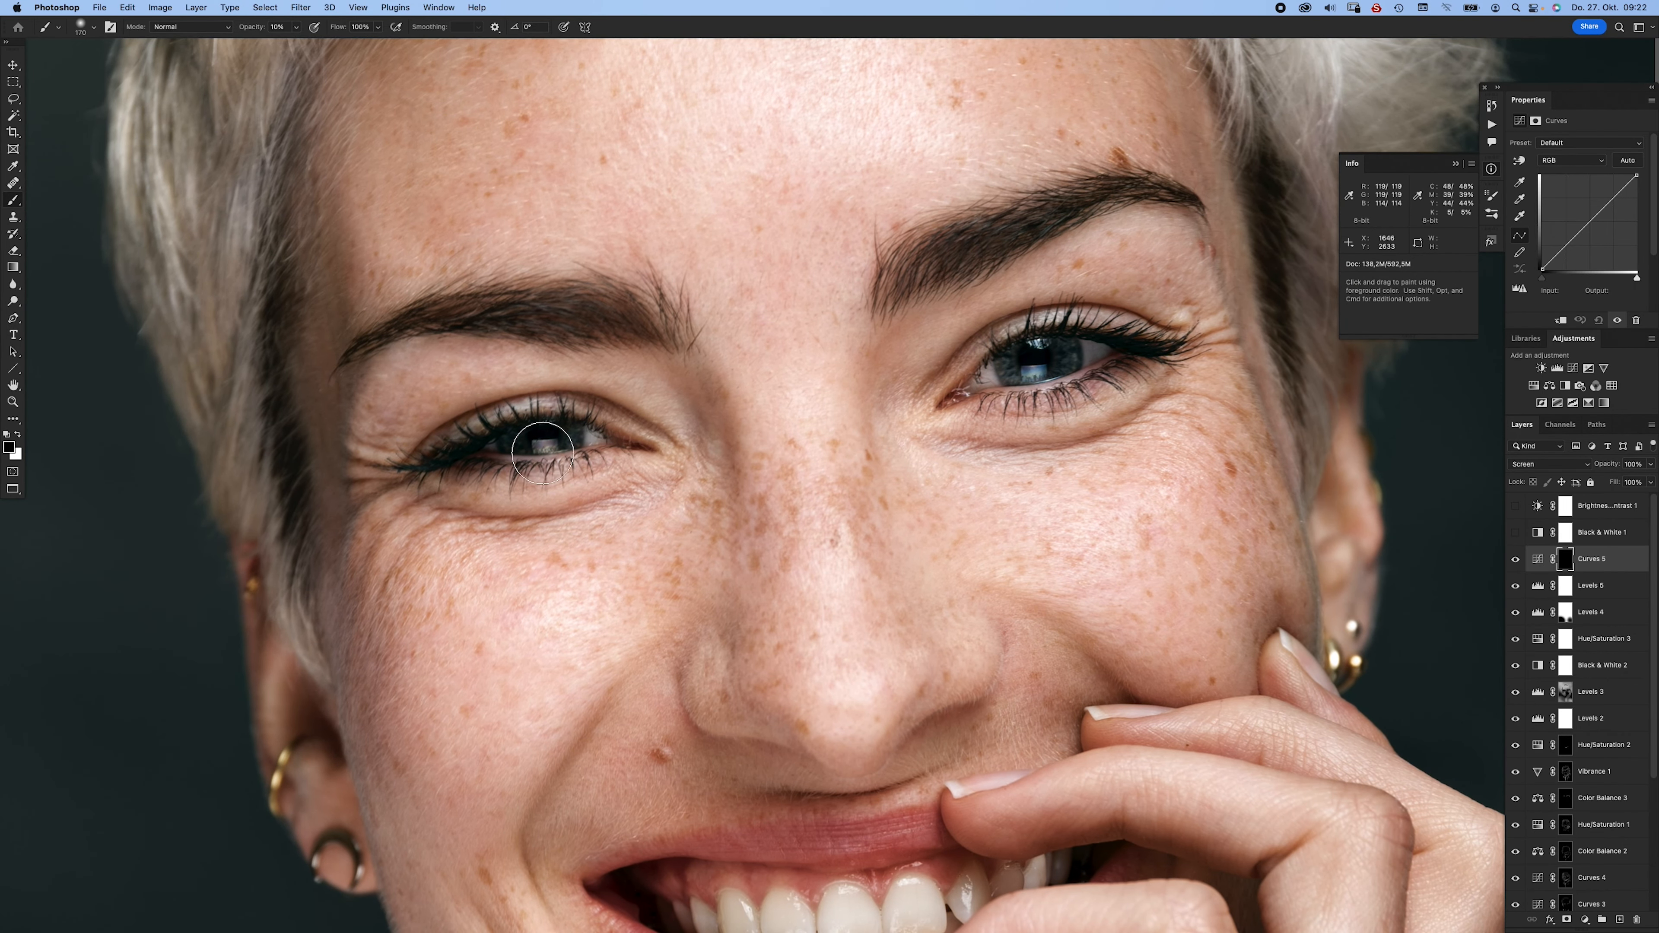
{"action": "mouse_move", "coordinate": [553, 441]}
{"action": "left_mouse_down"}
{"action": "mouse_move", "coordinate": [536, 447]}
{"action": "mouse_move", "coordinate": [574, 433]}
{"action": "mouse_move", "coordinate": [458, 456]}
{"action": "left_mouse_up"}
{"action": "key", "text": "x"}
{"action": "left_click", "coordinate": [520, 448]}
{"action": "left_click", "coordinate": [543, 443]}
{"action": "left_click", "coordinate": [564, 439]}
- Brighten the iris at image right with a smaller white brush on the mask, and compare with the Curves layer hidden
{"action": "key", "text": "bracketleft"}
{"action": "key", "text": "bracketleft"}
{"action": "key", "text": "bracketleft"}
{"action": "key", "text": "bracketleft"}
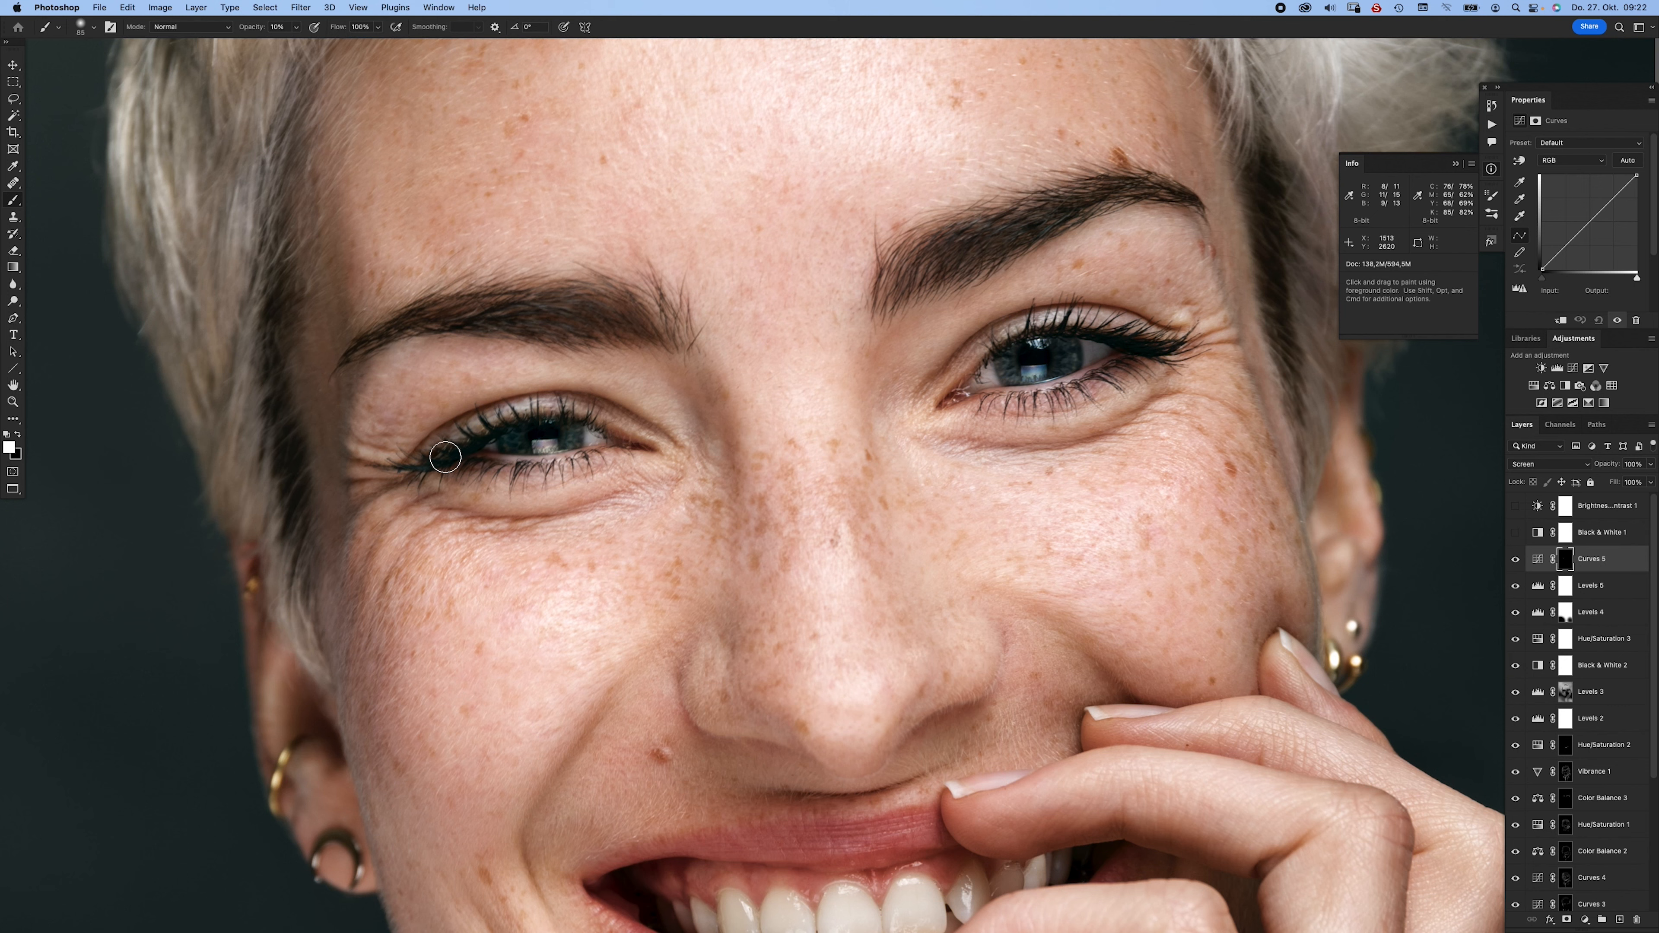
{"action": "key", "text": "bracketleft"}
{"action": "key", "text": "bracketleft"}
{"action": "mouse_move", "coordinate": [1038, 361]}
{"action": "left_mouse_down"}
{"action": "mouse_move", "coordinate": [1024, 373]}
{"action": "mouse_move", "coordinate": [1039, 343]}
{"action": "mouse_move", "coordinate": [1018, 292]}
{"action": "left_mouse_up"}
{"action": "left_click_drag", "start_coordinate": [986, 354], "coordinate": [861, 437]}
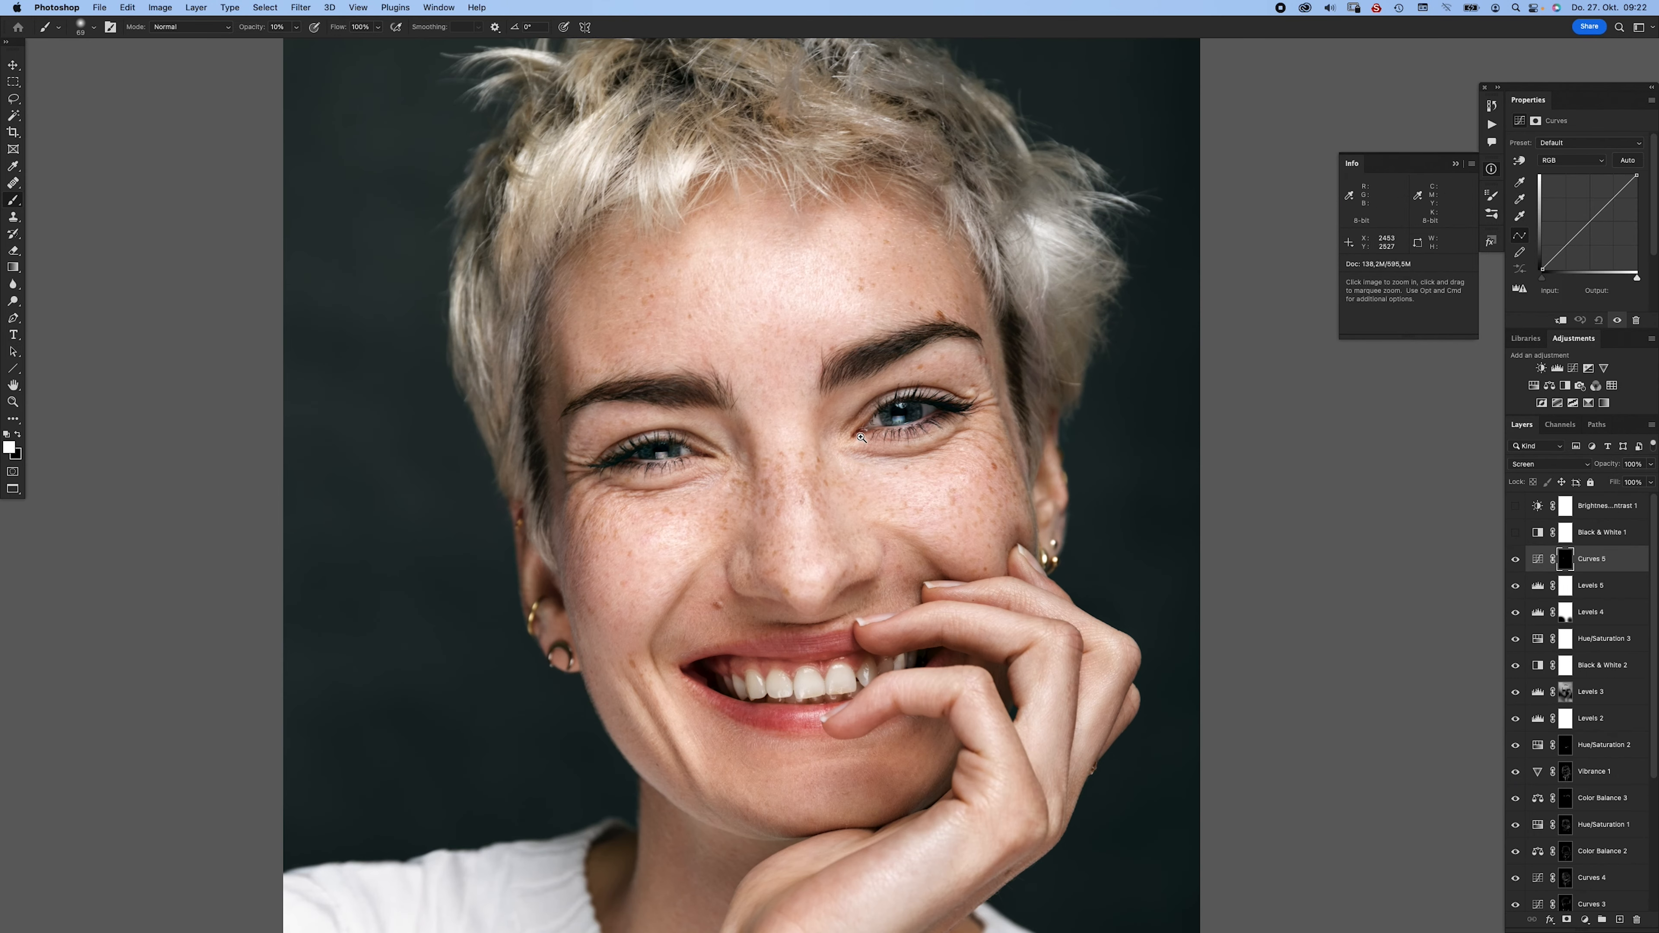
{"action": "left_click", "coordinate": [1515, 560]}
{"action": "left_click", "coordinate": [1515, 560]}
{"action": "left_click", "coordinate": [1516, 559]}
{"action": "left_click", "coordinate": [1516, 559]}
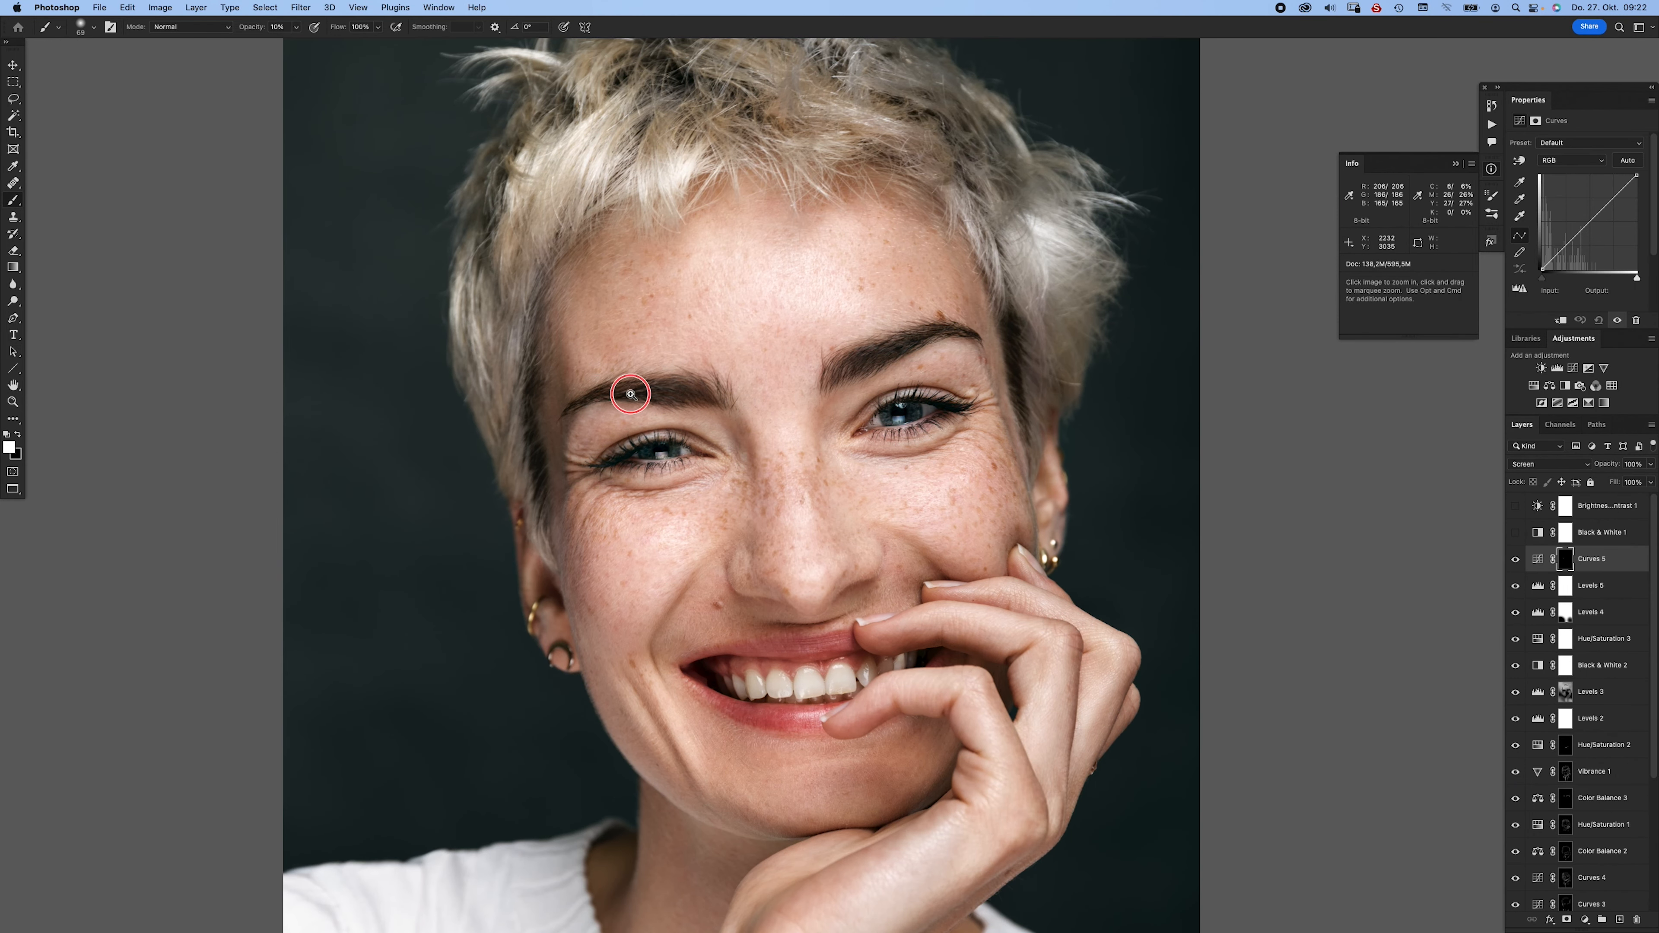
- Paint black at 100% opacity on the Screen Curves mask around the eye at image left, and inspect the mask
{"action": "scroll", "coordinate": [680, 393], "scroll_direction": "up", "scroll_amount": 3}
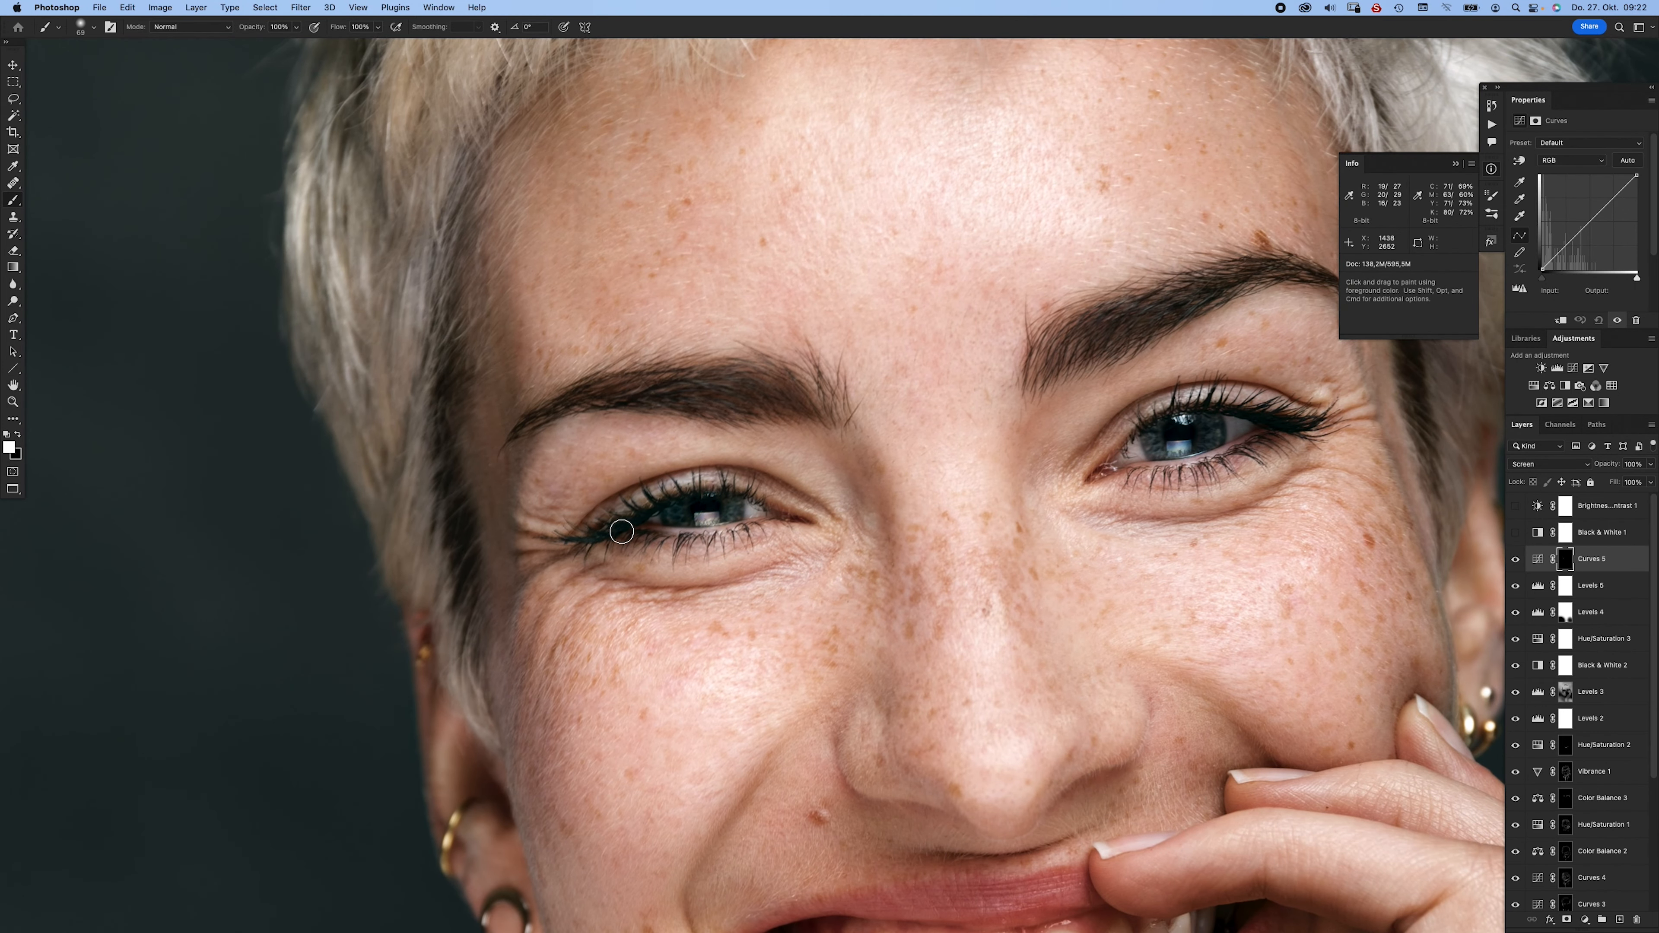
{"action": "key", "text": "x"}
{"action": "mouse_move", "coordinate": [759, 460]}
{"action": "left_mouse_down"}
{"action": "mouse_move", "coordinate": [677, 475]}
{"action": "mouse_move", "coordinate": [576, 536]}
{"action": "mouse_move", "coordinate": [659, 477]}
{"action": "mouse_move", "coordinate": [760, 479]}
{"action": "mouse_move", "coordinate": [763, 536]}
{"action": "mouse_move", "coordinate": [653, 561]}
{"action": "left_mouse_up"}
{"action": "key", "text": "super+0"}
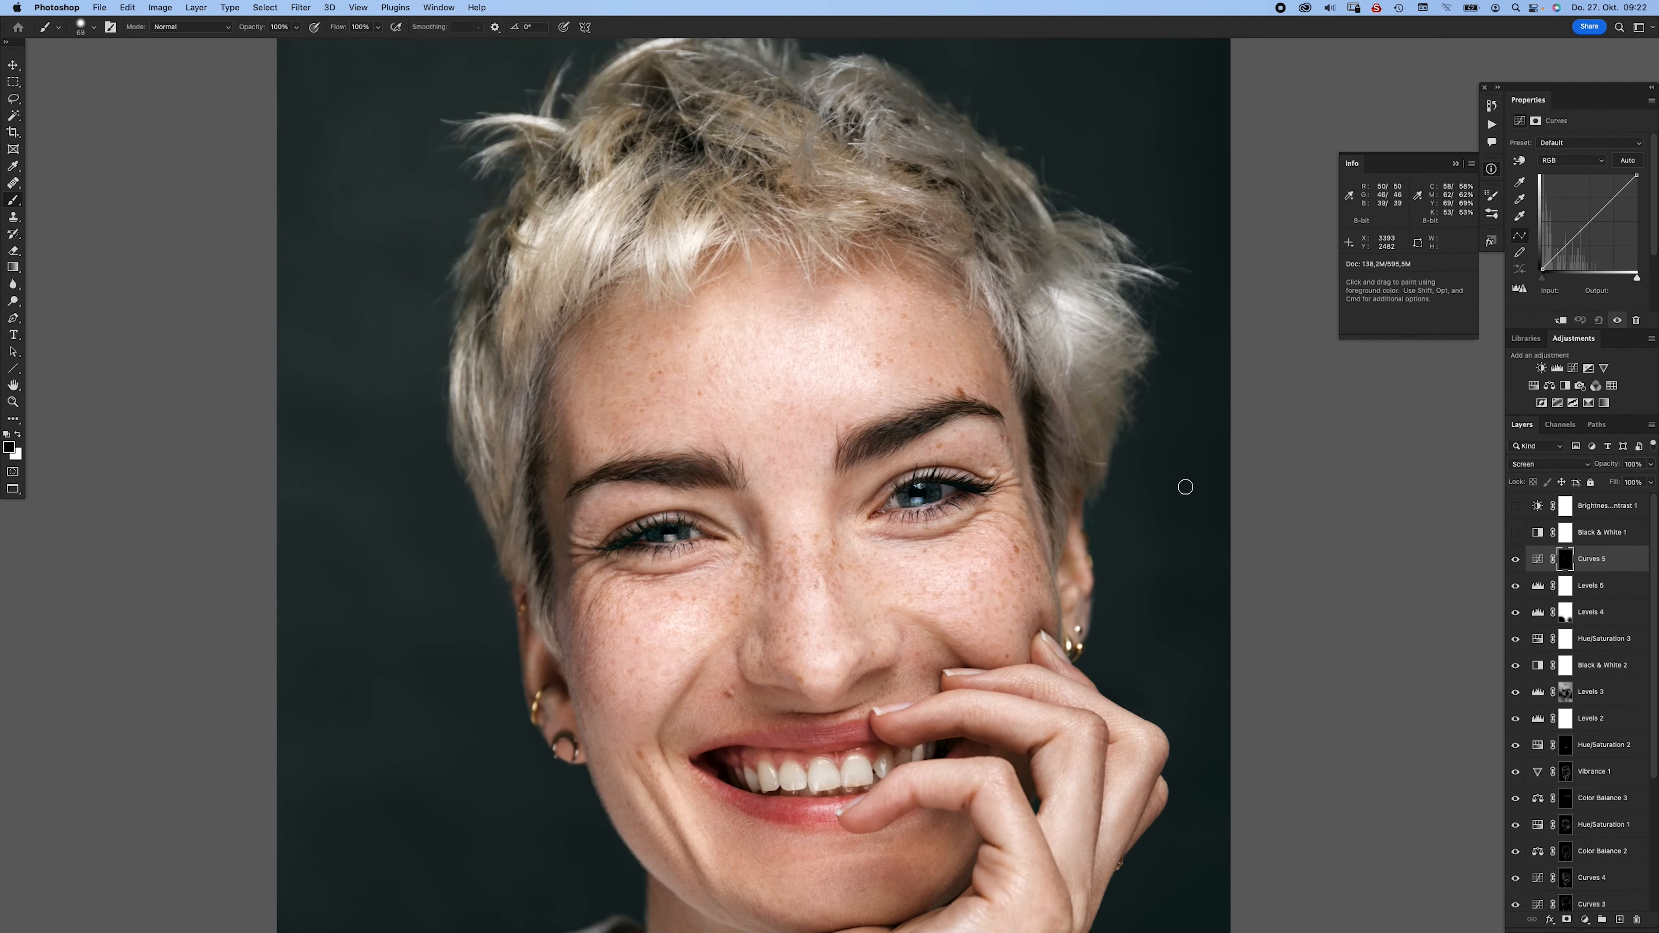
{"action": "left_click", "coordinate": [1571, 559], "text": "alt"}
{"action": "left_click", "coordinate": [1562, 566], "text": "alt"}
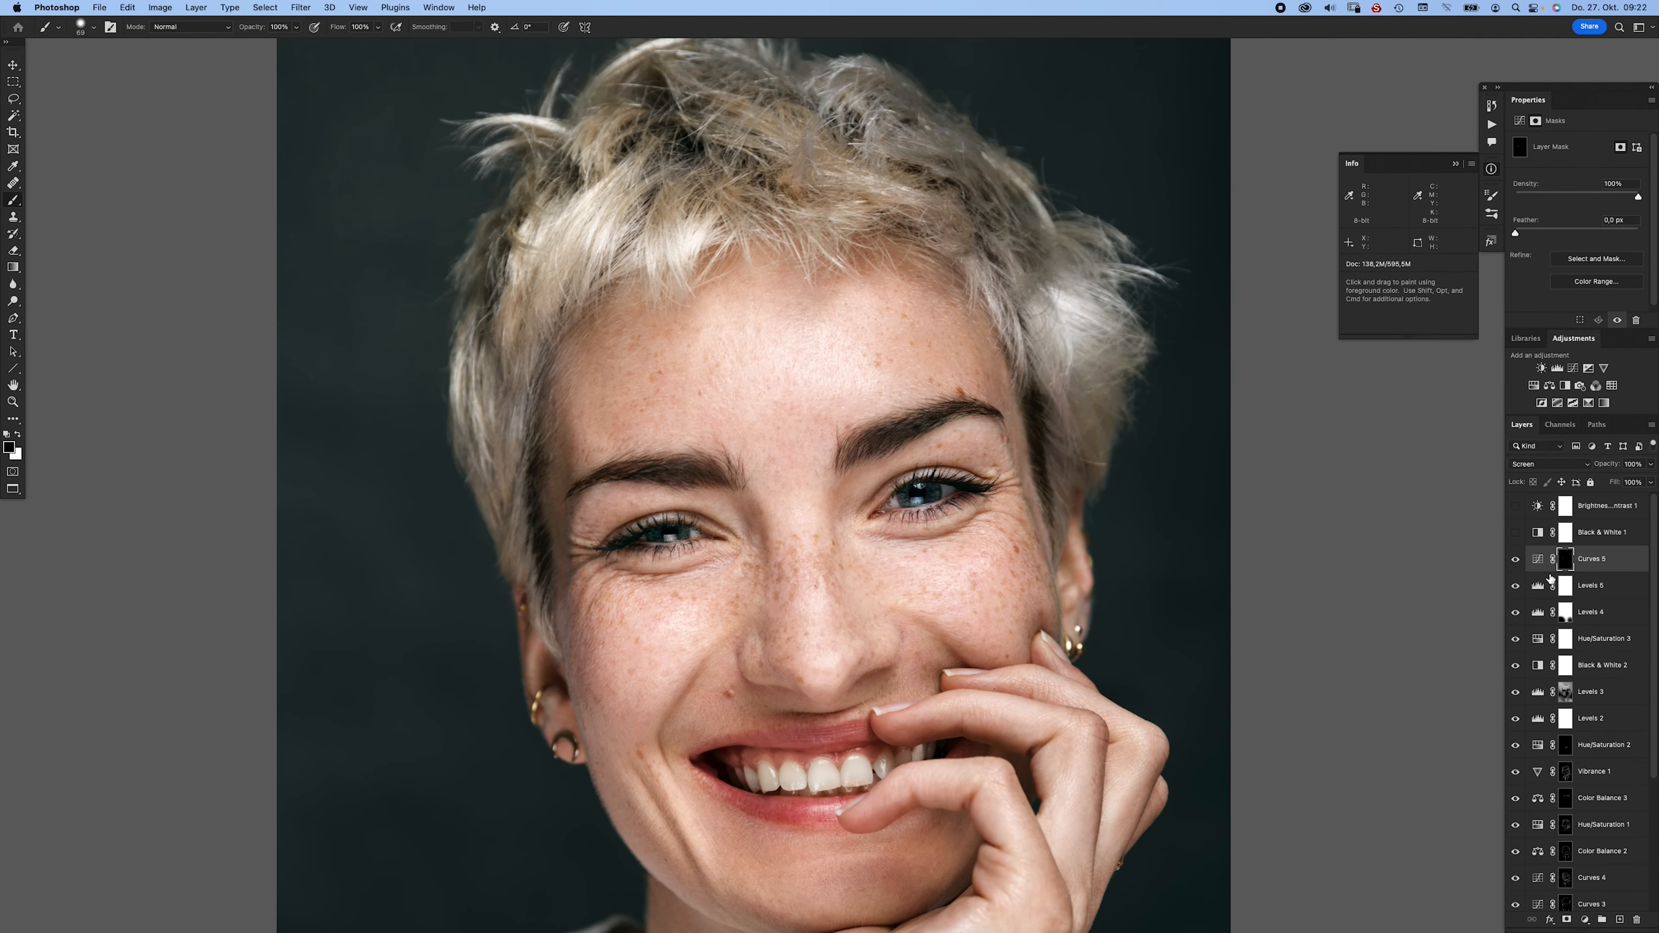
{"action": "key", "text": "z"}
{"action": "left_click_drag", "start_coordinate": [1153, 611], "coordinate": [1082, 614]}
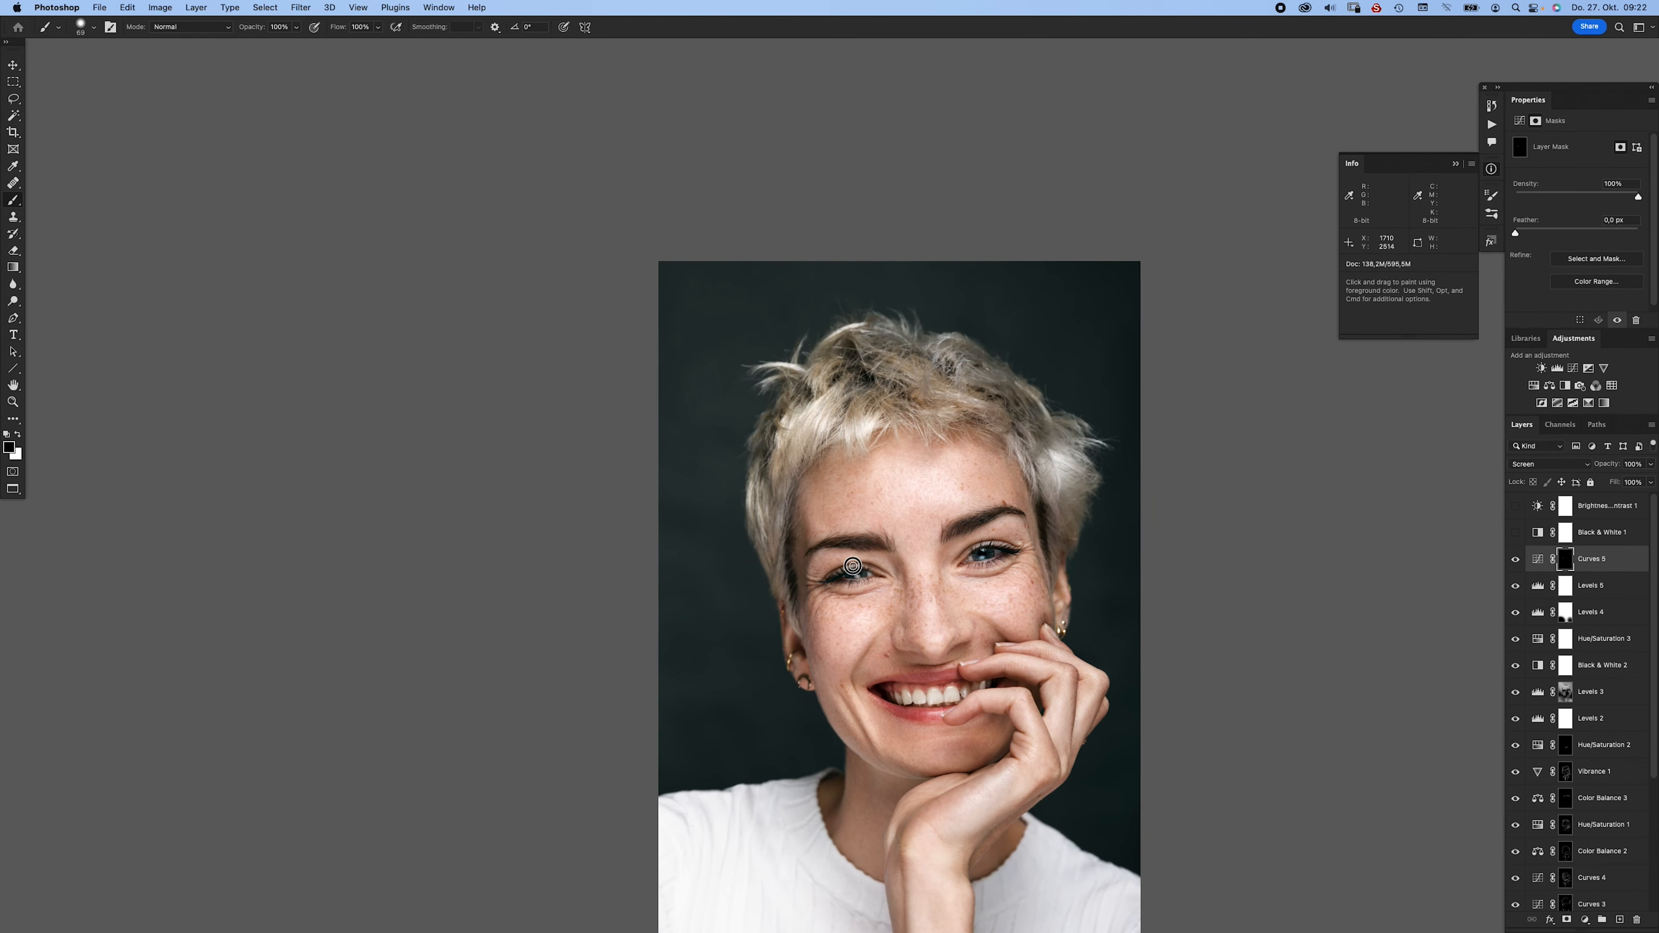
- Paint white at 10% opacity with a smaller brush on the Curves 2 mask over the outer lash corner of the eye at image right
{"action": "key", "text": "space"}
{"action": "left_click_drag", "start_coordinate": [1093, 582], "coordinate": [1003, 584]}
{"action": "scroll", "coordinate": [1003, 584], "scroll_direction": "down", "scroll_amount": 1}
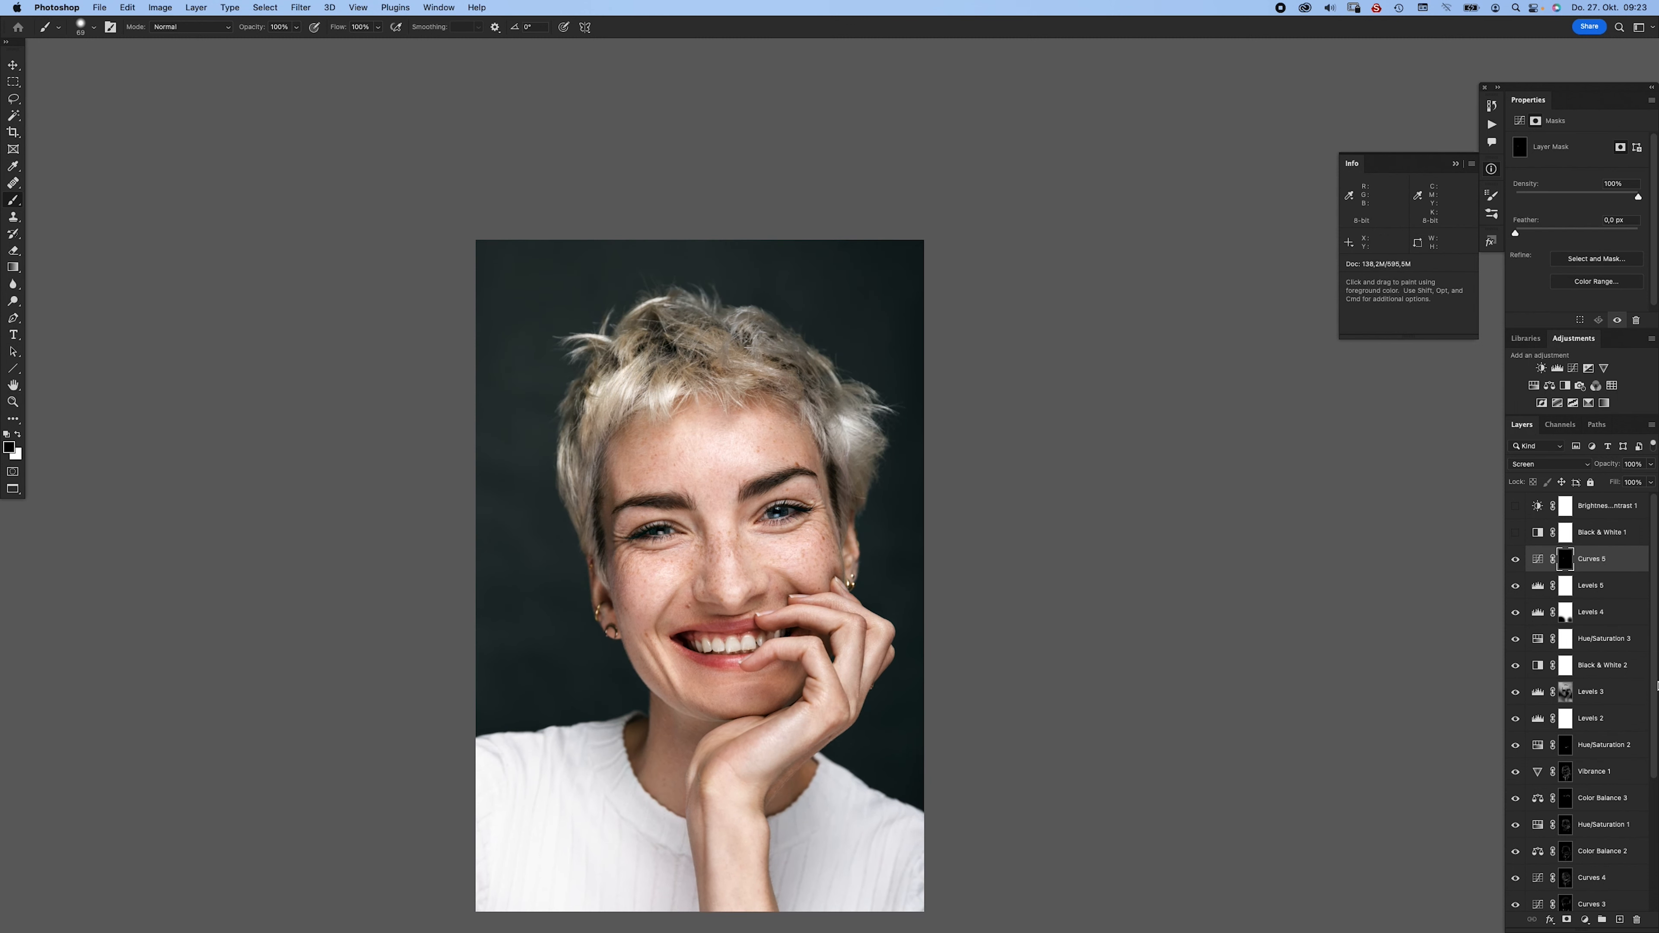
{"action": "scroll", "coordinate": [1642, 760], "scroll_direction": "down", "scroll_amount": 3}
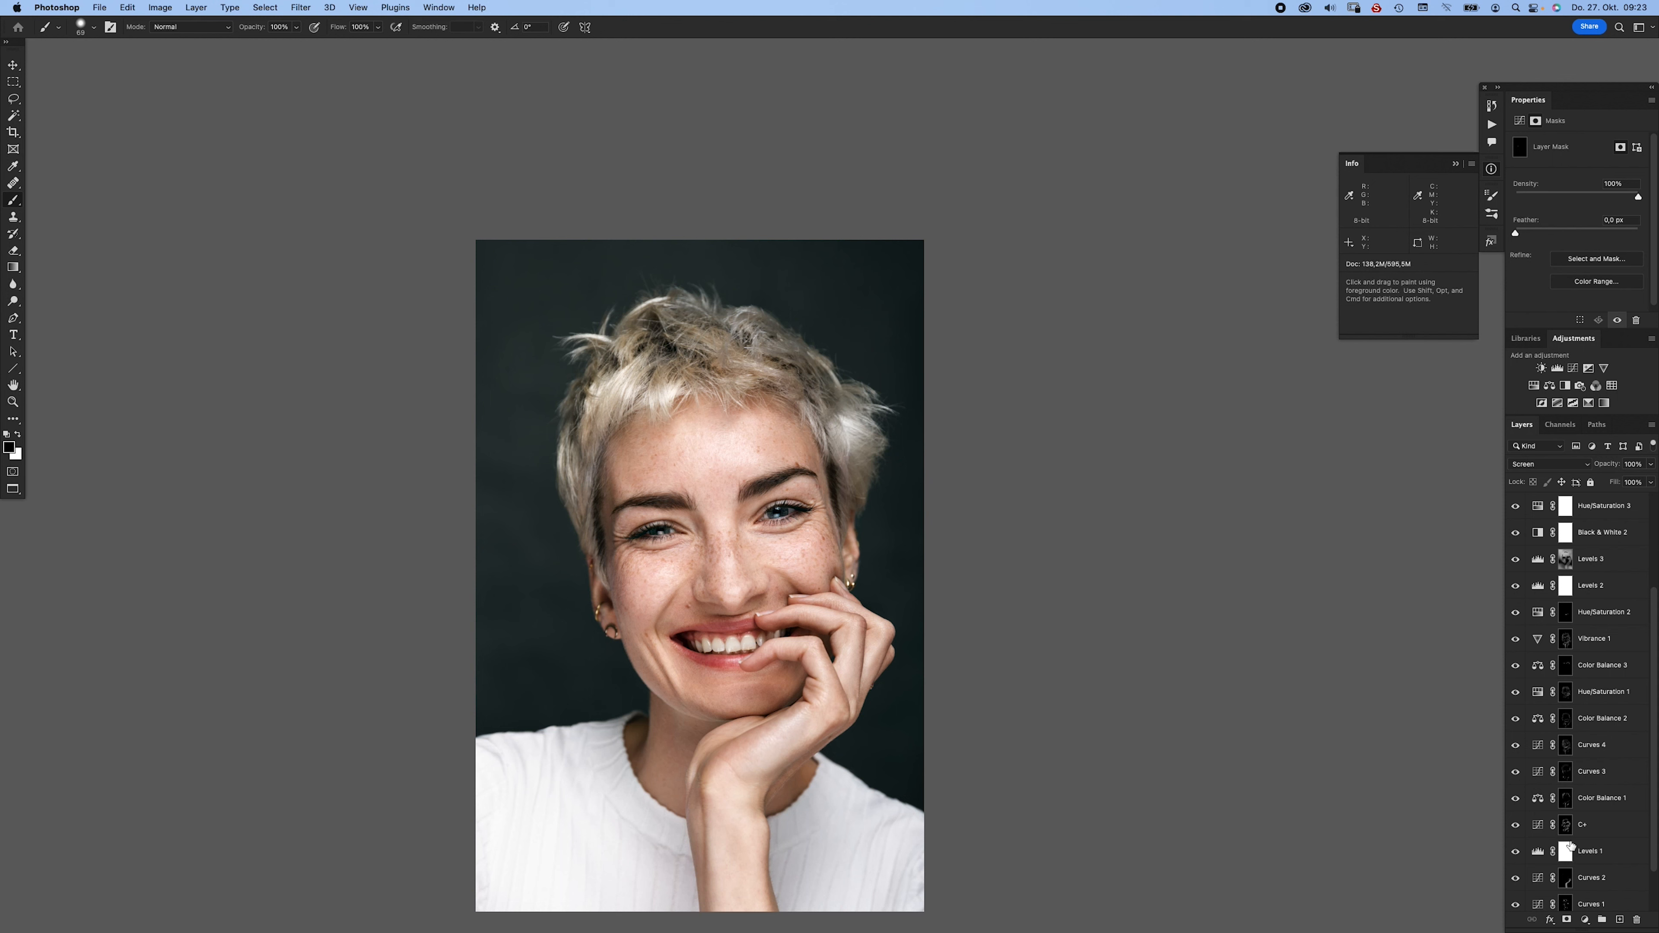
{"action": "scroll", "coordinate": [1640, 829], "scroll_direction": "down", "scroll_amount": 2}
{"action": "left_click", "coordinate": [1568, 825]}
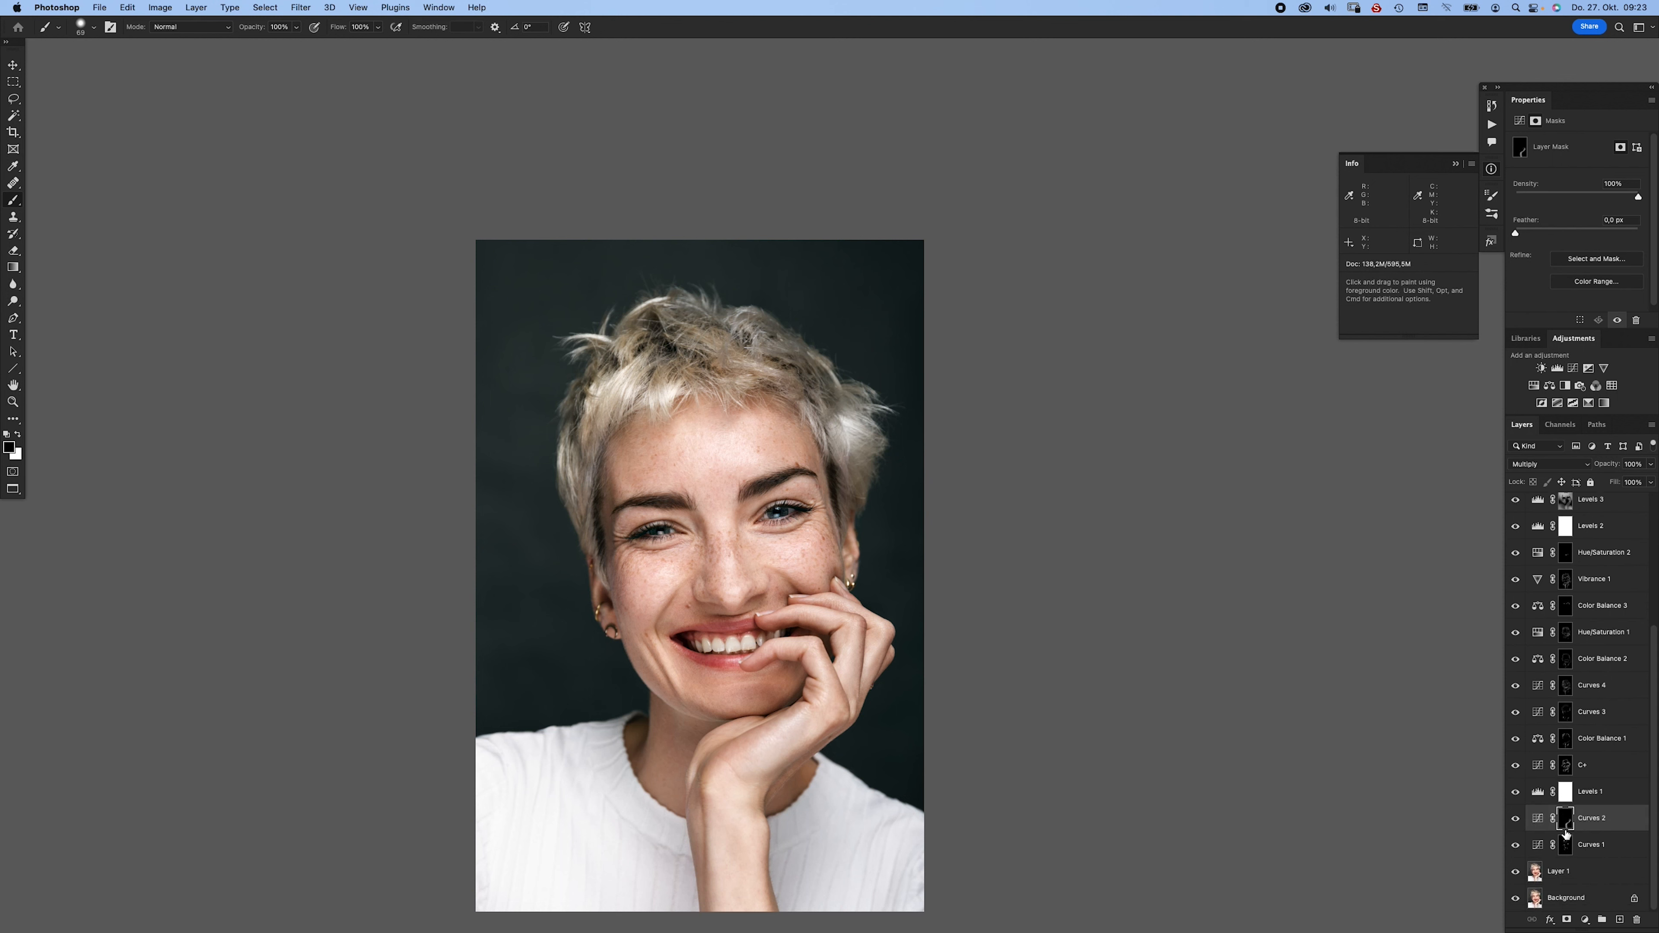
{"action": "scroll", "coordinate": [912, 475], "scroll_direction": "up", "scroll_amount": 5}
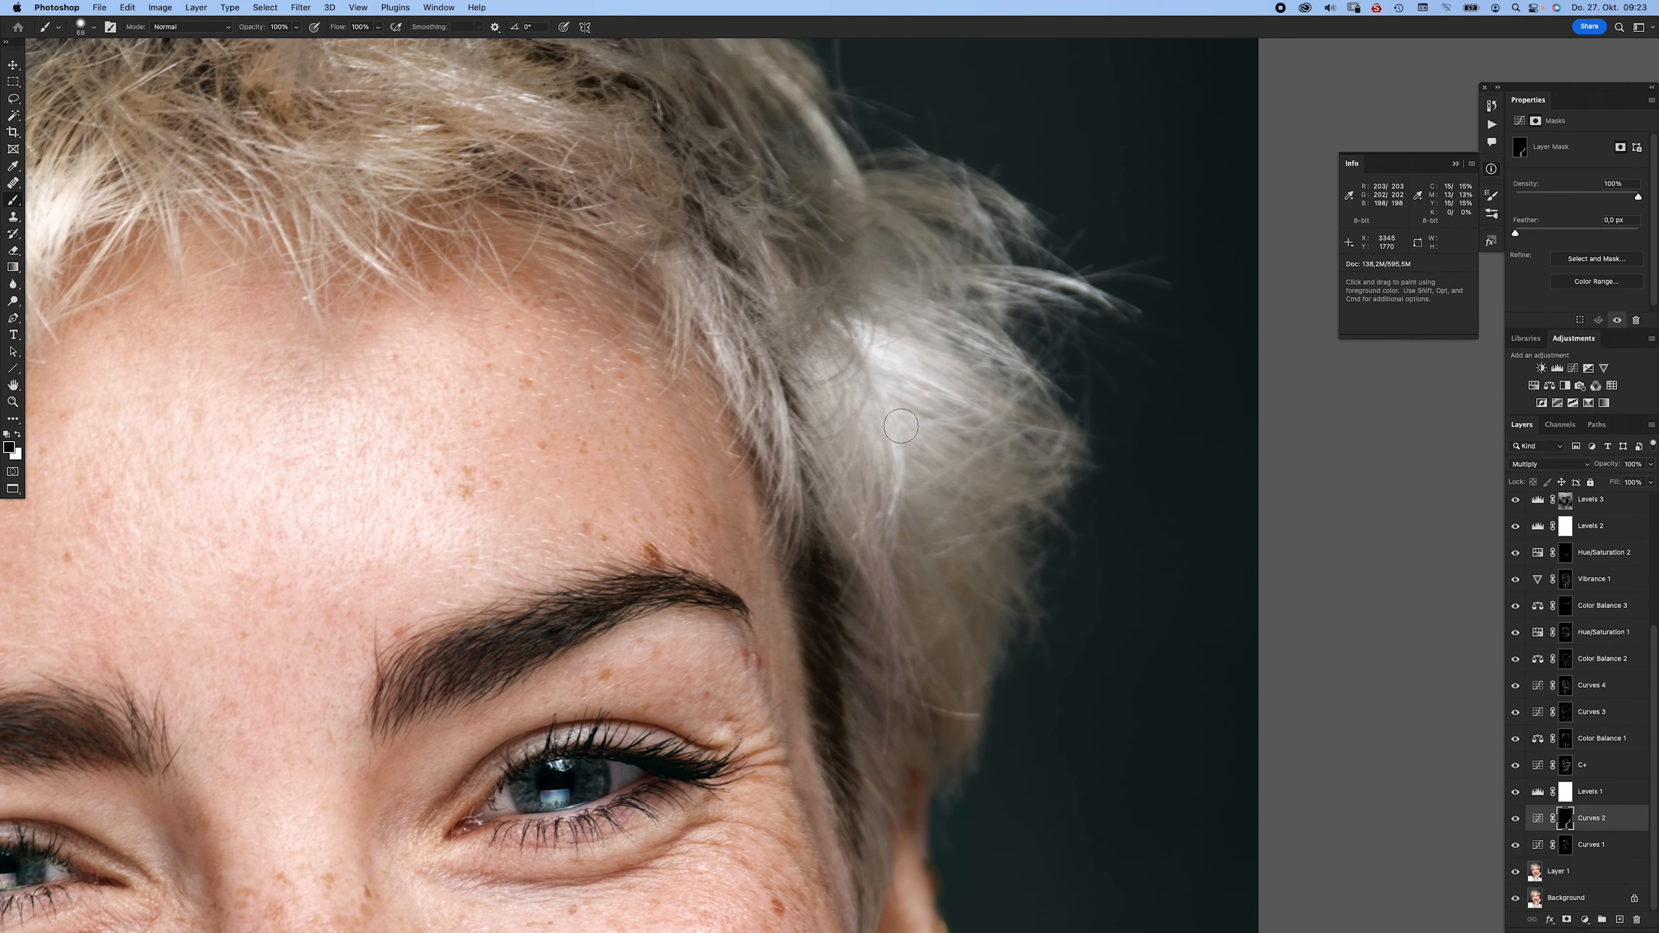
{"action": "scroll", "coordinate": [902, 426], "scroll_direction": "down", "scroll_amount": 2}
{"action": "key", "text": "1"}
{"action": "key", "text": "bracketleft"}
{"action": "key", "text": "bracketleft"}
{"action": "key", "text": "bracketleft"}
{"action": "key", "text": "bracketleft"}
{"action": "key", "text": "bracketleft"}
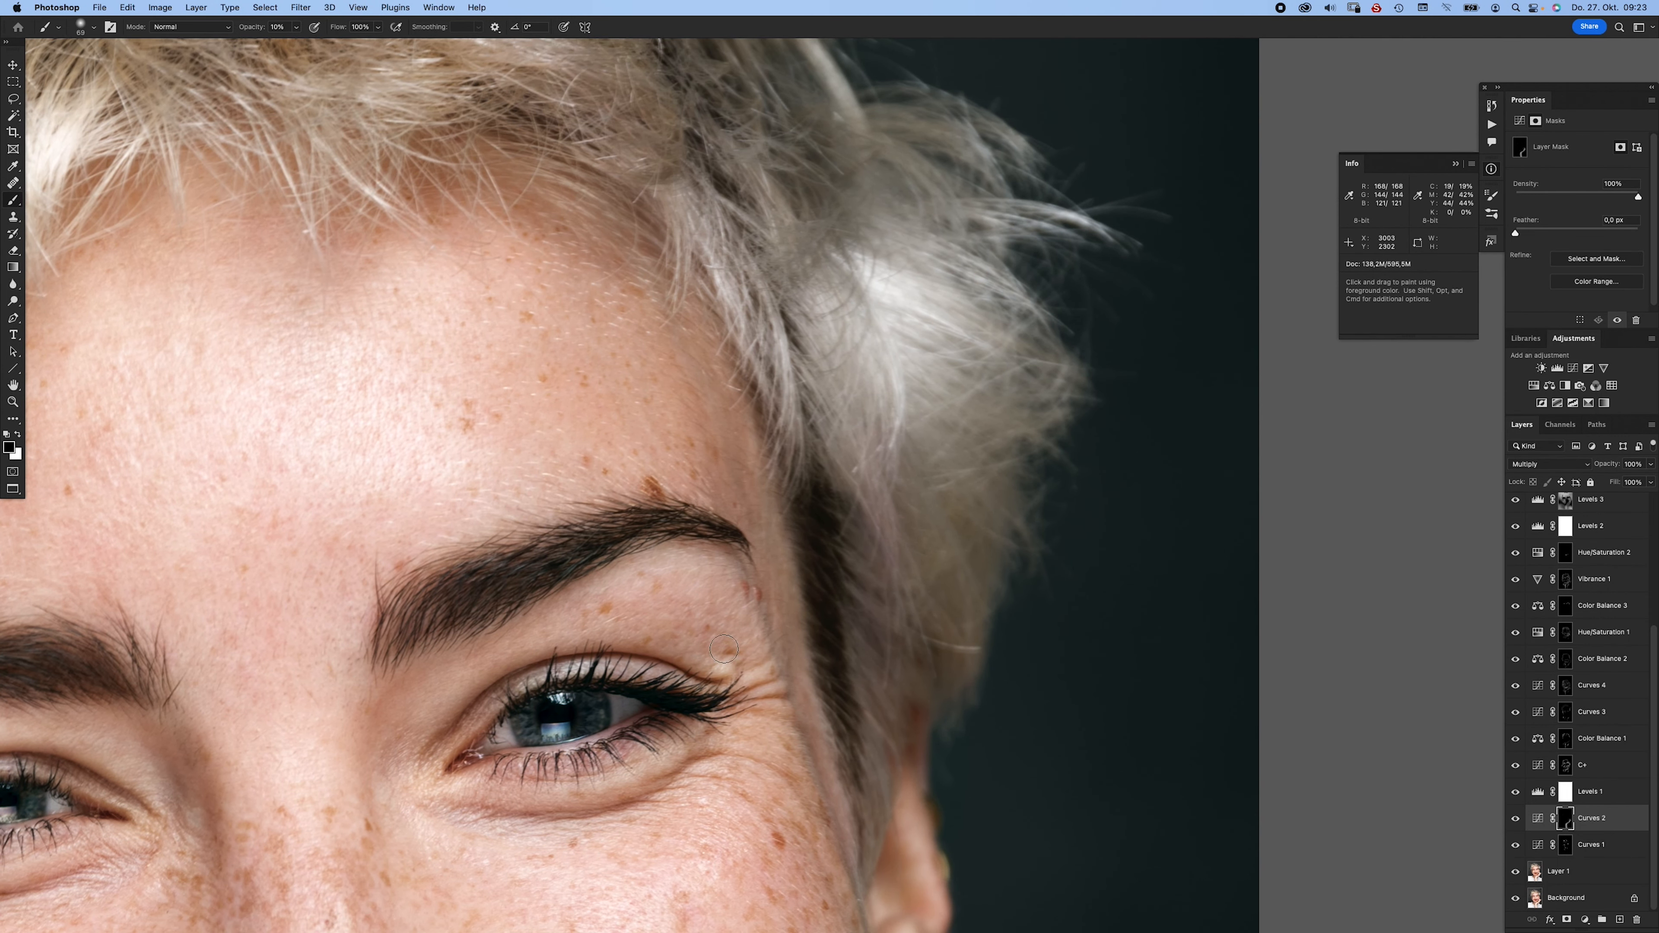
{"action": "key", "text": "x"}
{"action": "left_click_drag", "start_coordinate": [715, 672], "coordinate": [732, 666]}
{"action": "key", "text": "super+0"}
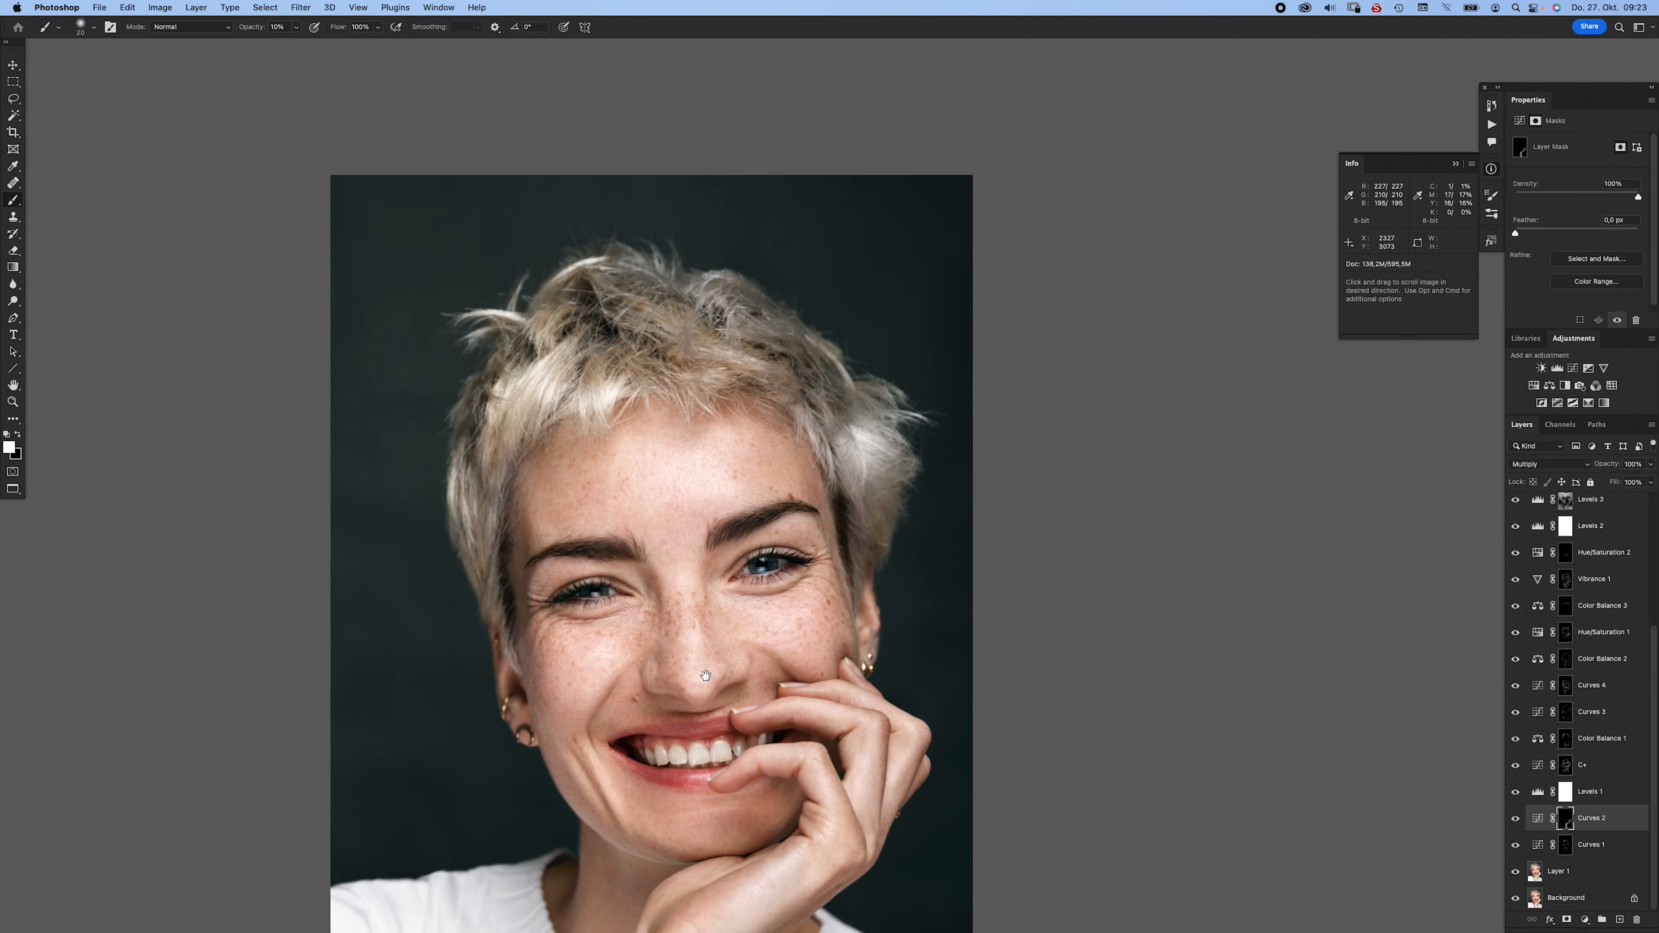
{"action": "left_click_drag", "start_coordinate": [652, 567], "coordinate": [768, 559]}
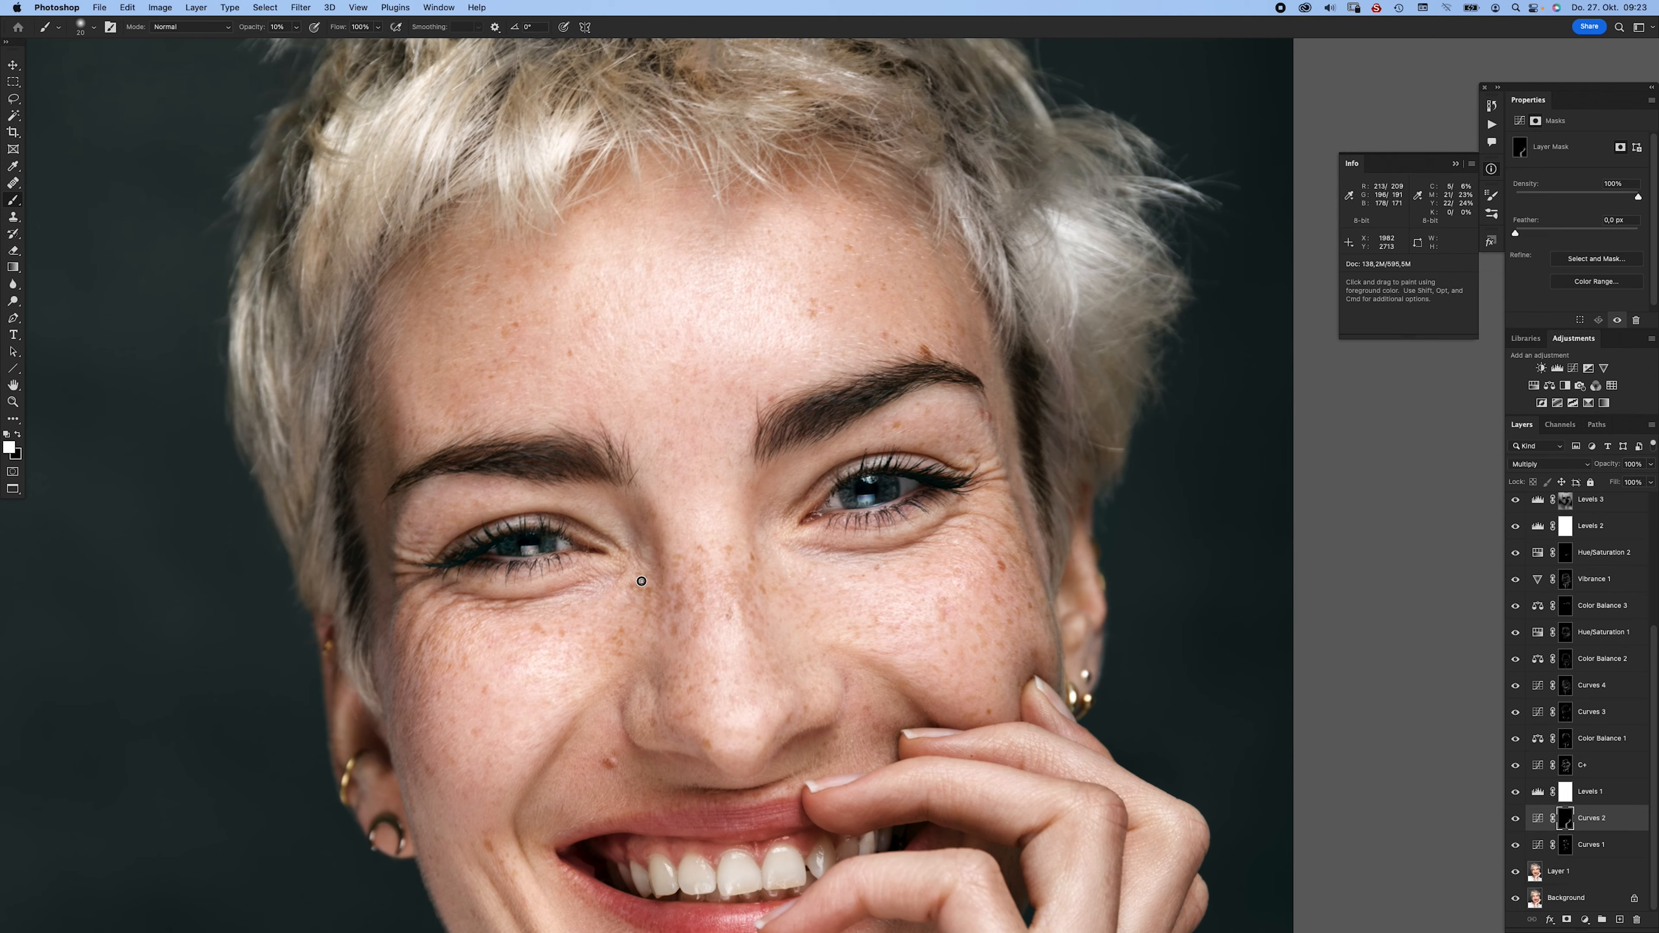
{"action": "scroll", "coordinate": [685, 537], "scroll_direction": "down", "scroll_amount": 2}
{"action": "key", "text": "super+0"}
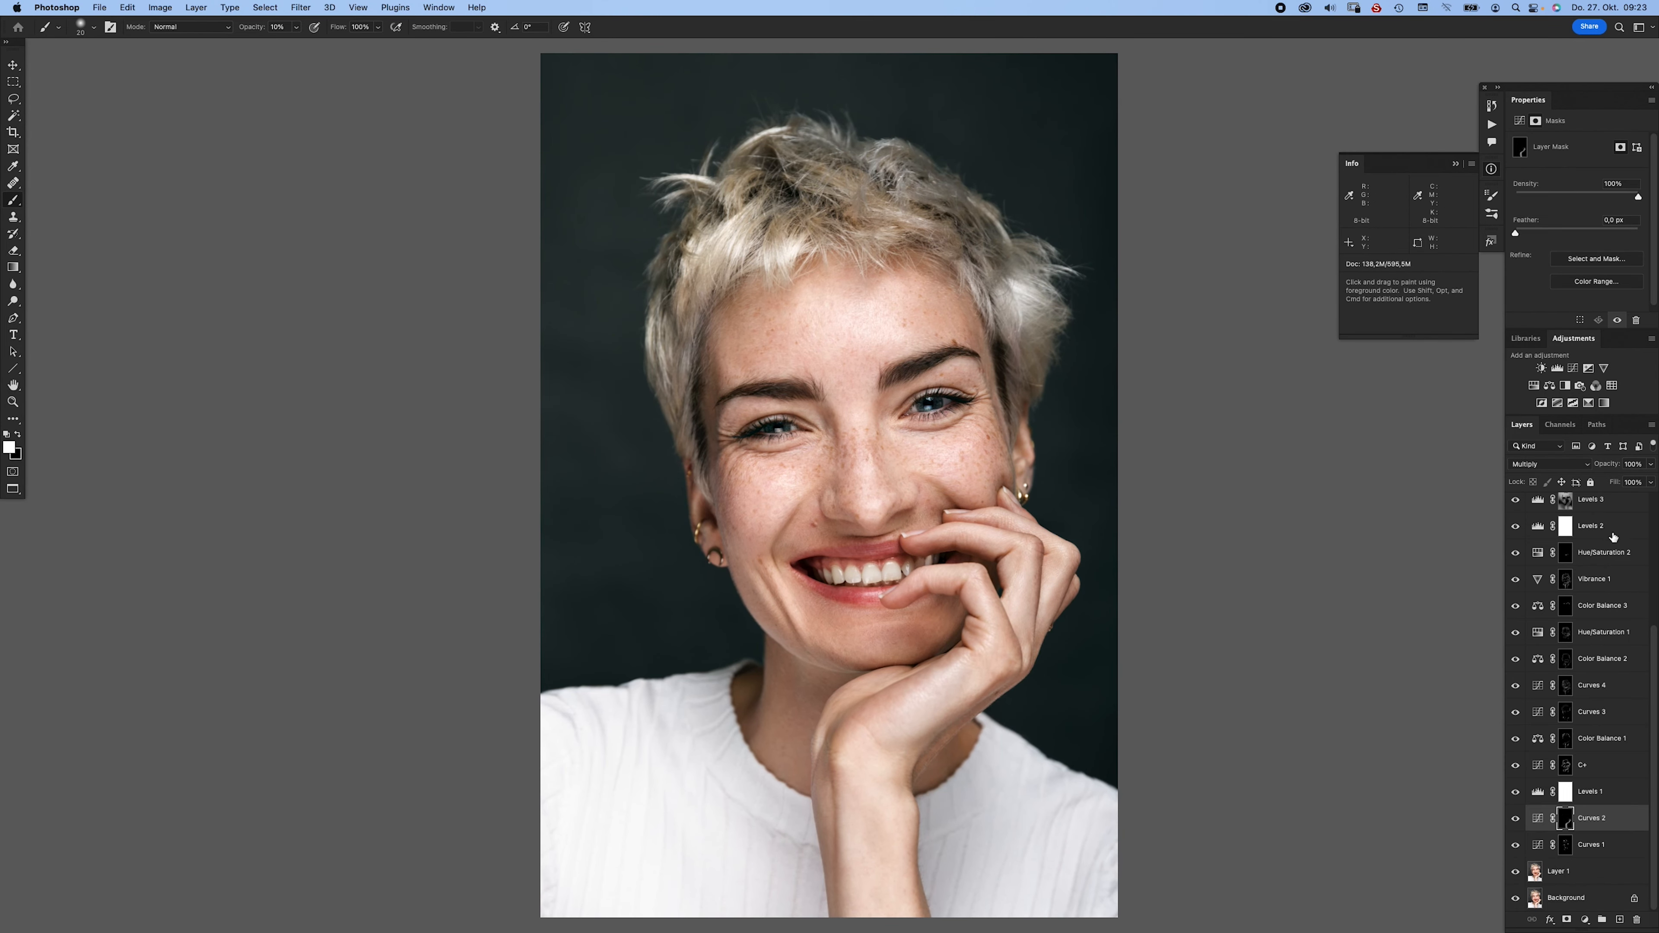
{"action": "scroll", "coordinate": [1614, 536], "scroll_direction": "up", "scroll_amount": 3}
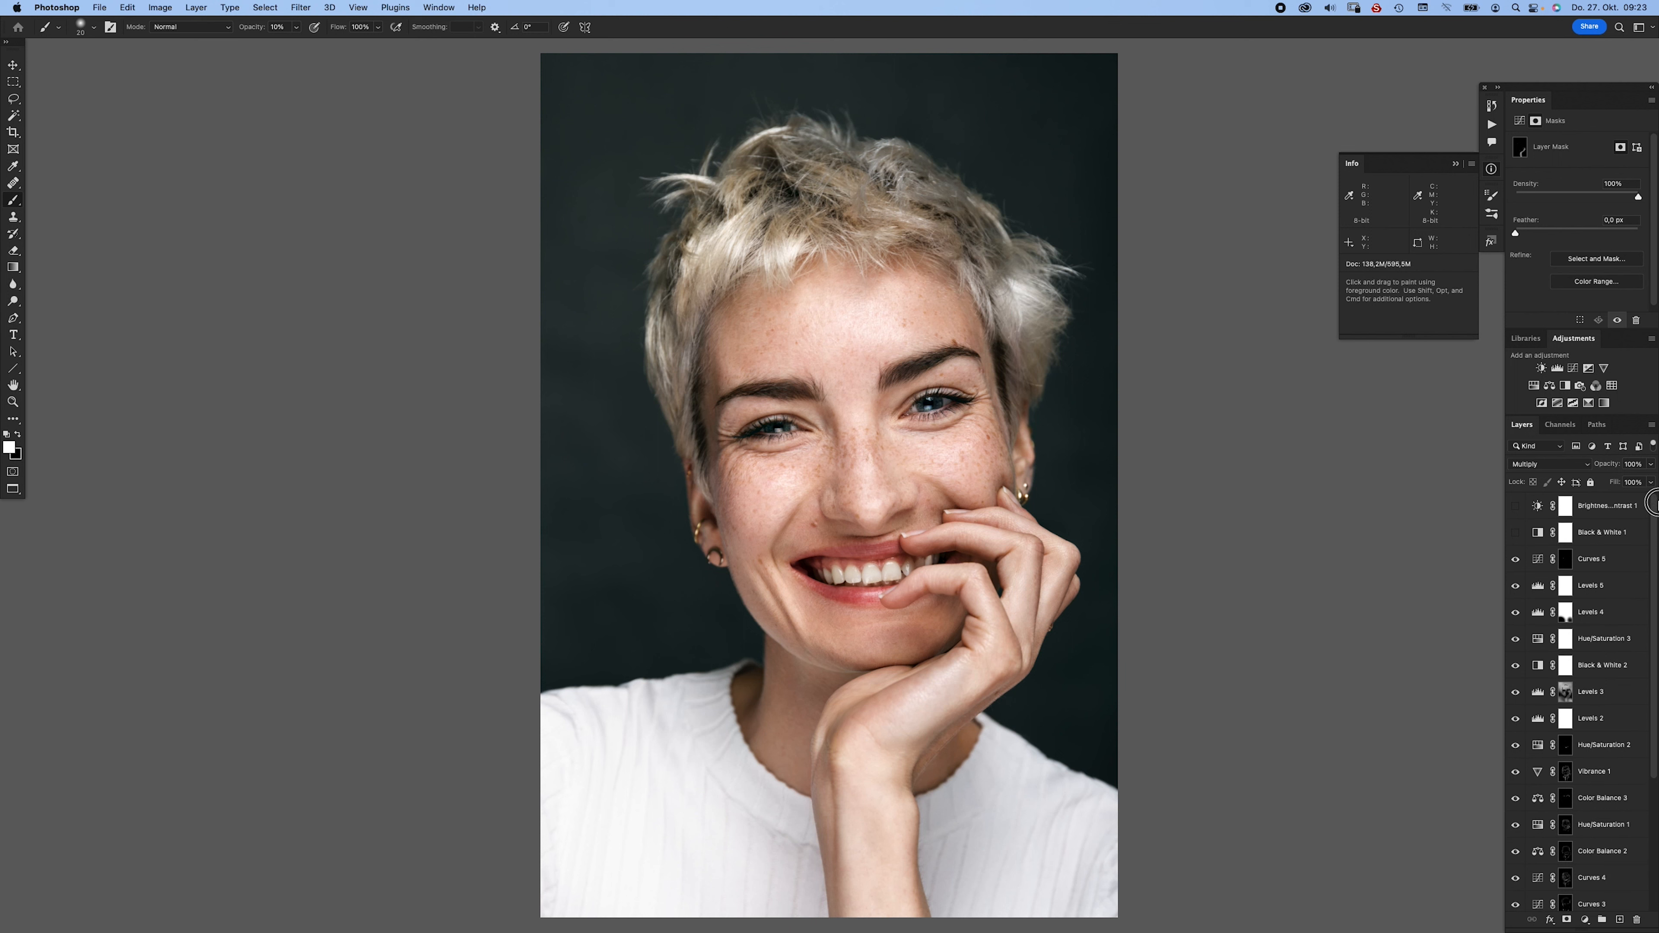
{"action": "left_click", "coordinate": [1621, 563]}
{"action": "scroll", "coordinate": [1622, 575], "scroll_direction": "down", "scroll_amount": 3}
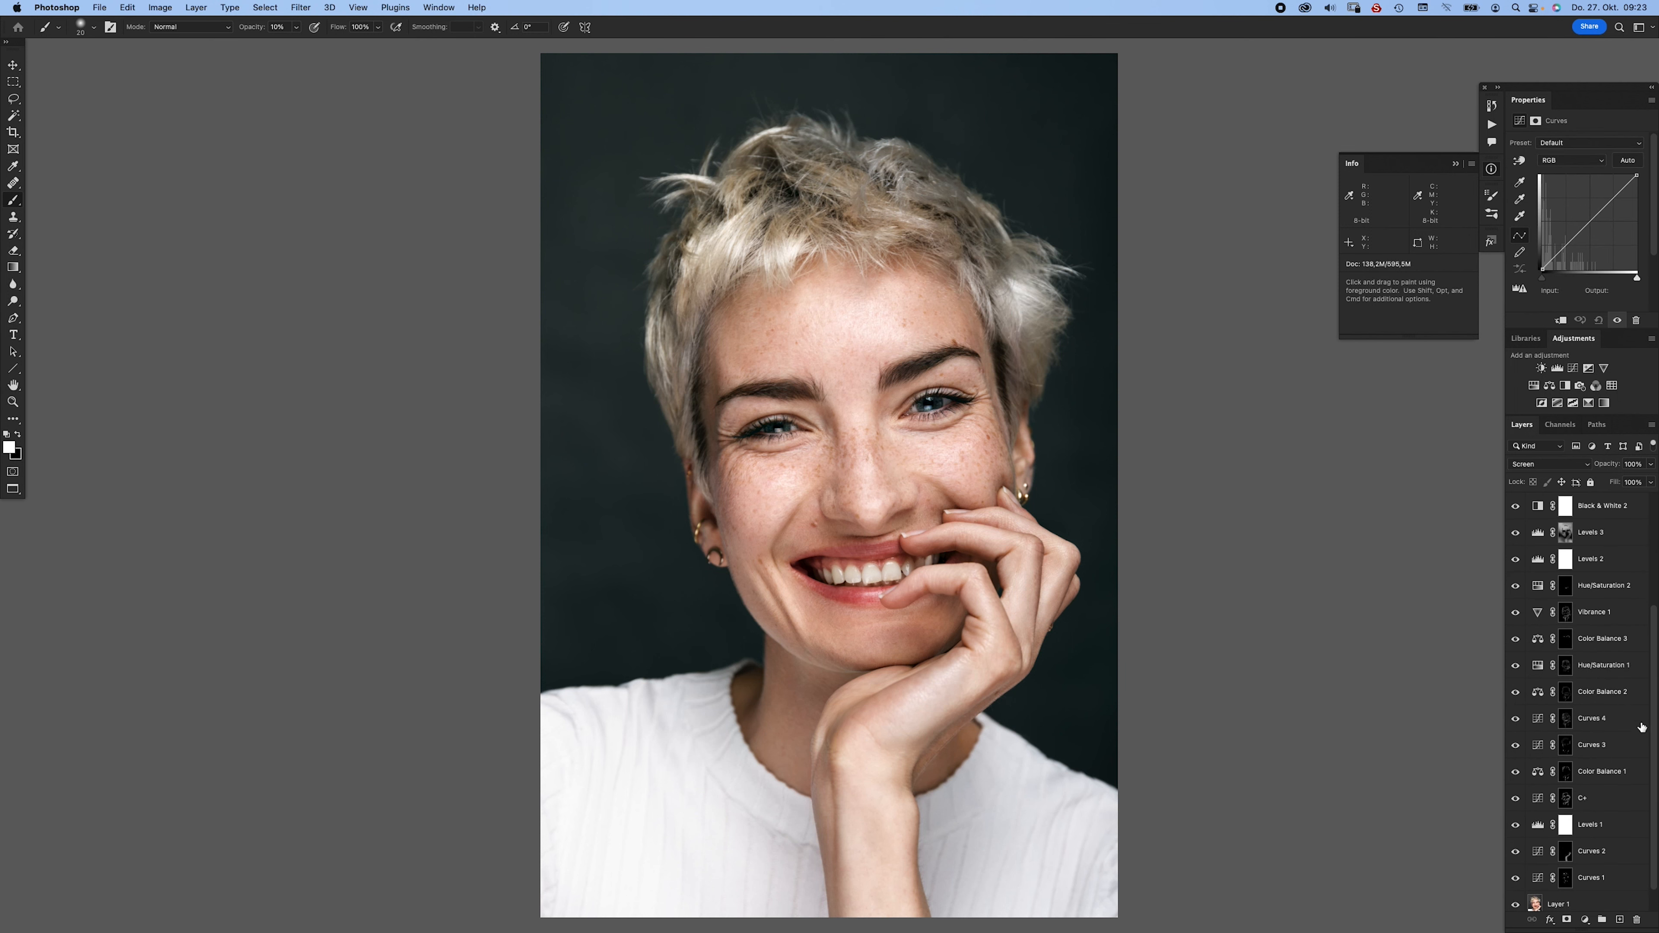
{"action": "scroll", "coordinate": [1642, 727], "scroll_direction": "down", "scroll_amount": 1}
{"action": "left_click", "coordinate": [1602, 844], "text": "shift"}
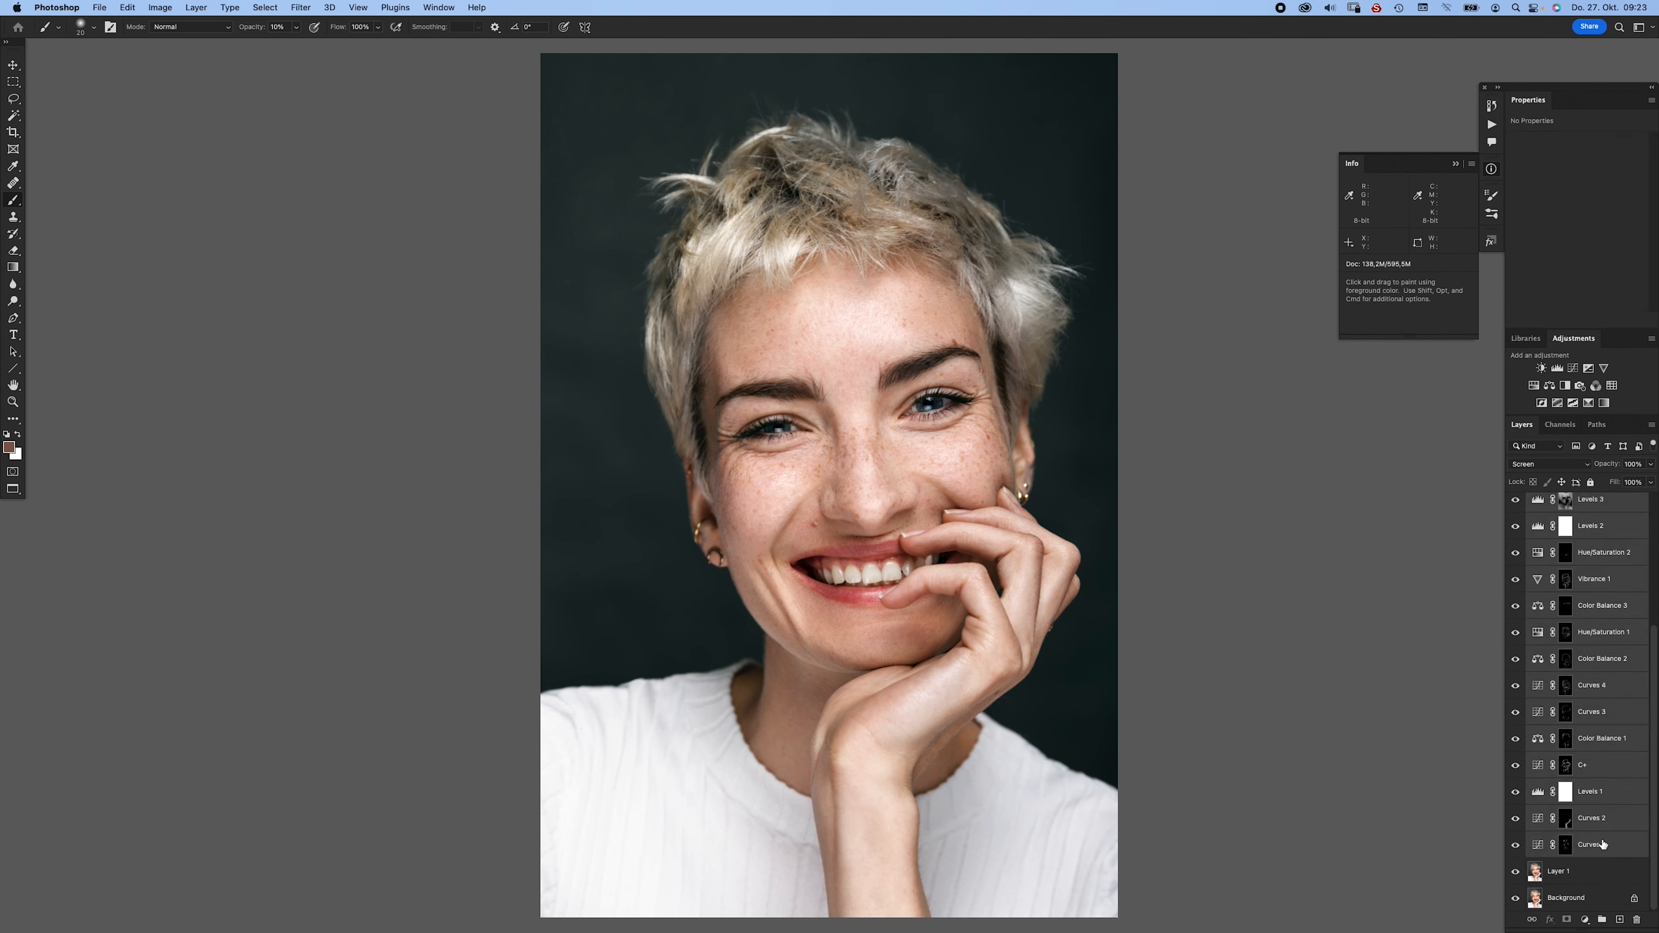
{"action": "left_click", "coordinate": [1628, 804], "text": "shift"}
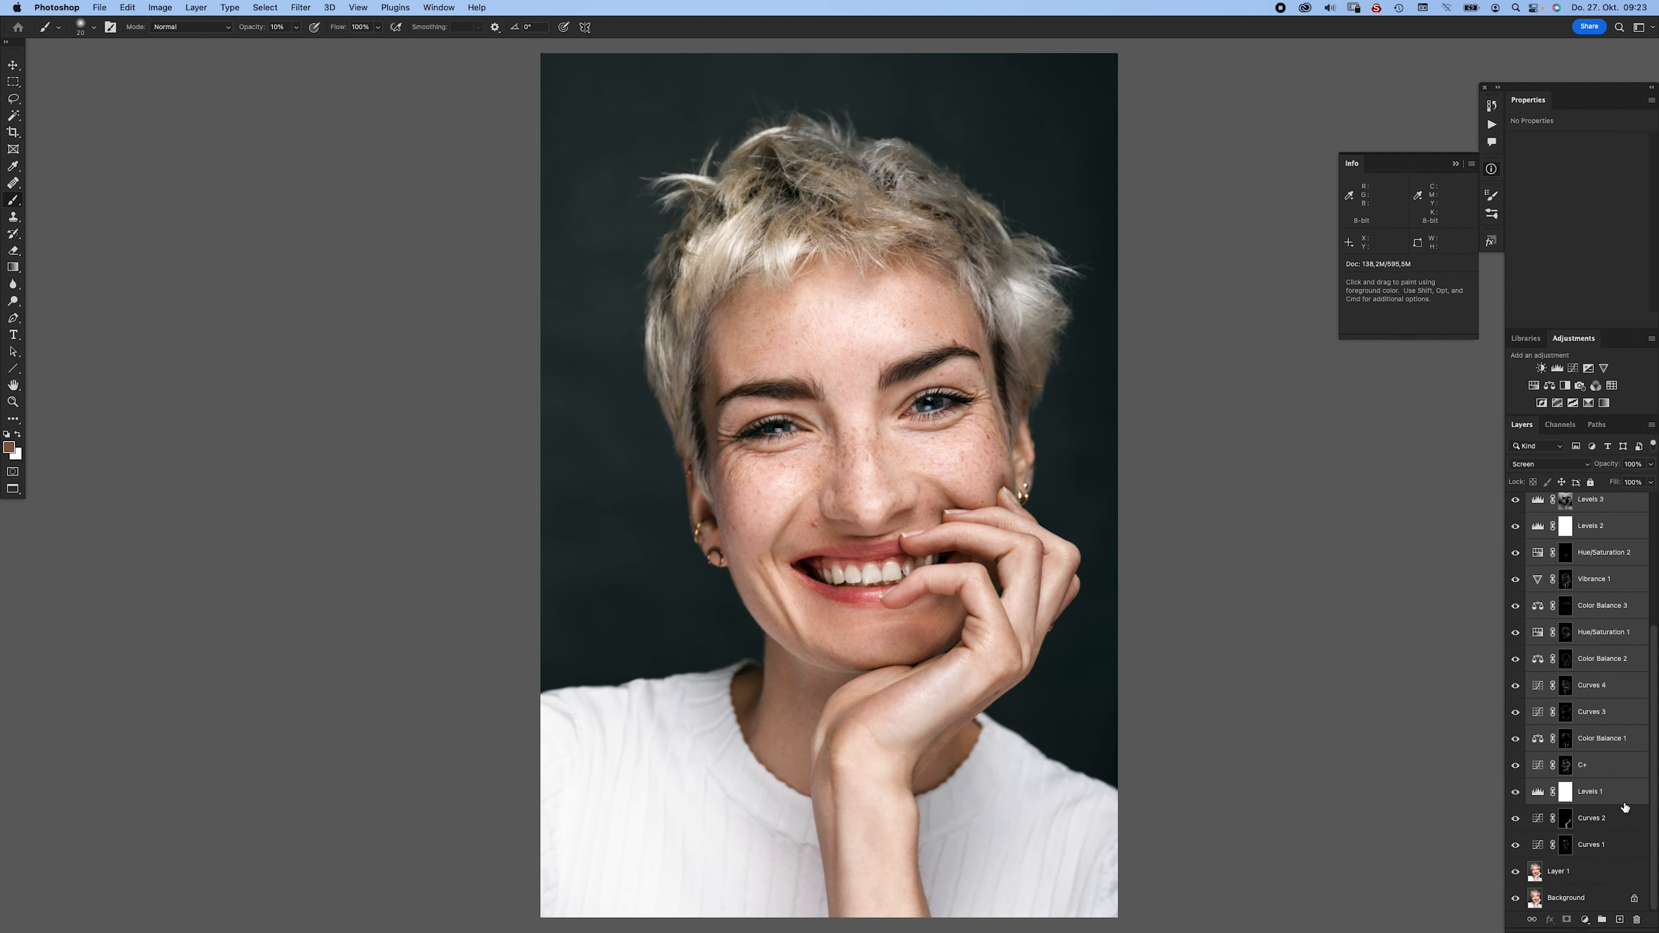
- Group all layers from Levels 1 up to the Screen Curves layer and name the group Color
{"action": "left_click", "coordinate": [1621, 806]}
{"action": "left_click", "coordinate": [1517, 794]}
{"action": "left_click", "coordinate": [1517, 793]}
{"action": "left_click_drag", "start_coordinate": [1651, 755], "coordinate": [1652, 602]}
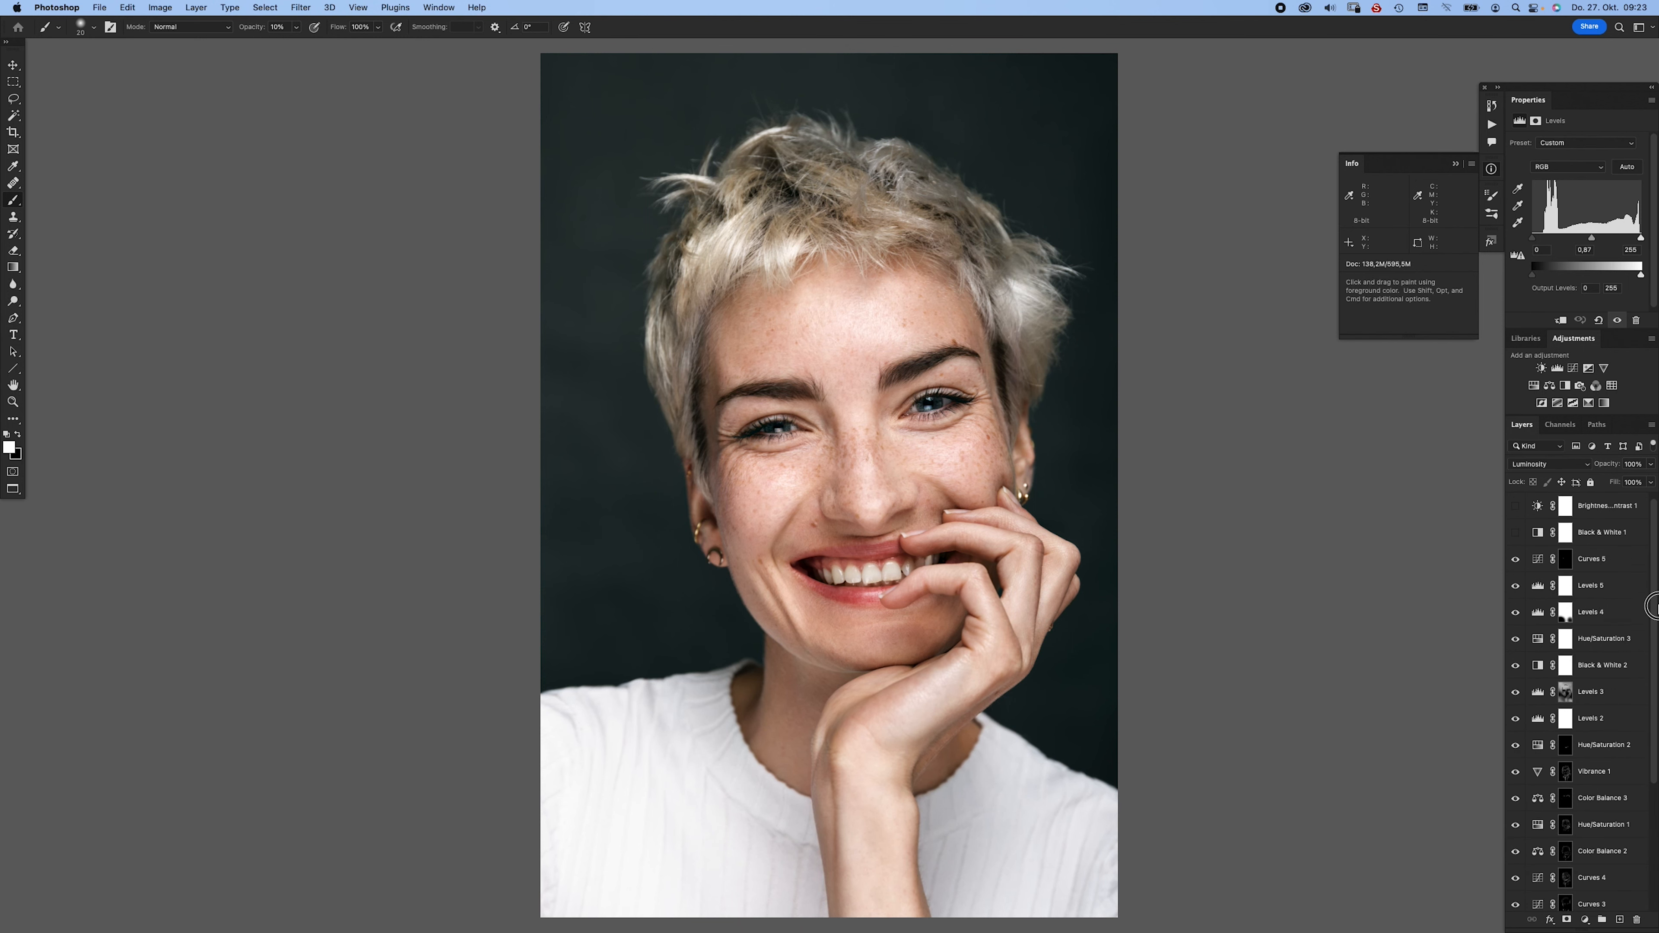
{"action": "left_click", "coordinate": [1625, 559], "text": "shift"}
{"action": "key", "text": "super+g"}
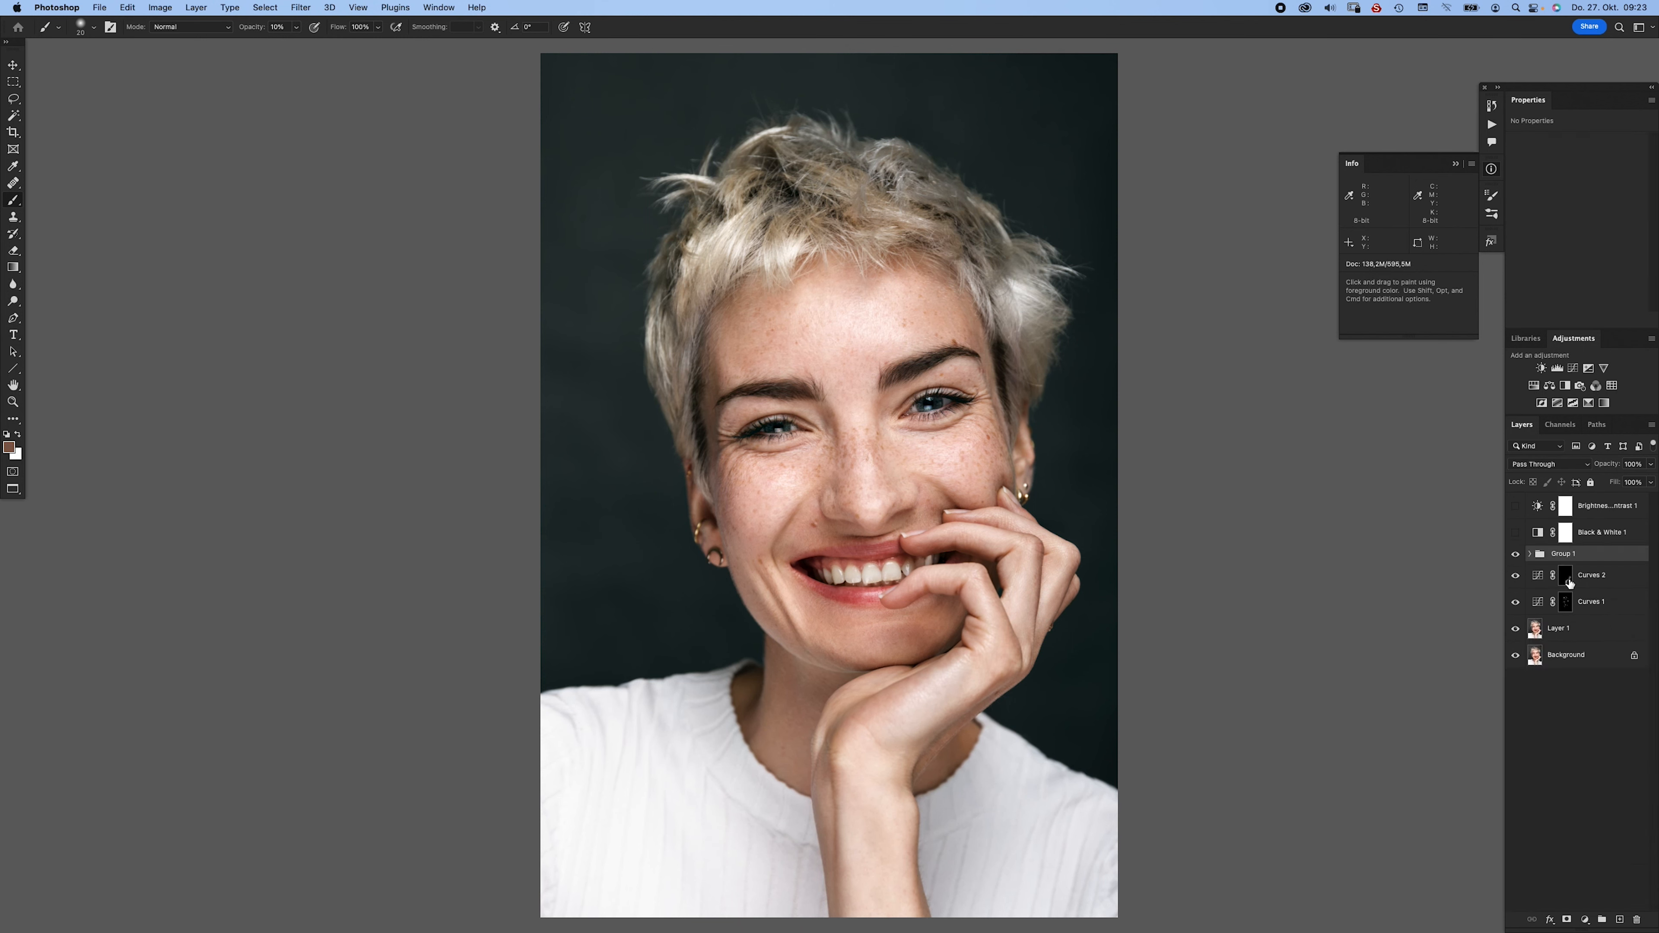
{"action": "double_click", "coordinate": [1564, 554]}
{"action": "type", "text": "Color"}
{"action": "key", "text": "Return"}
- Group Curves 2, Curves 1 and Layer 1, and name the group Ret
{"action": "left_click", "coordinate": [1548, 581]}
{"action": "left_click", "coordinate": [1573, 611], "text": "shift"}
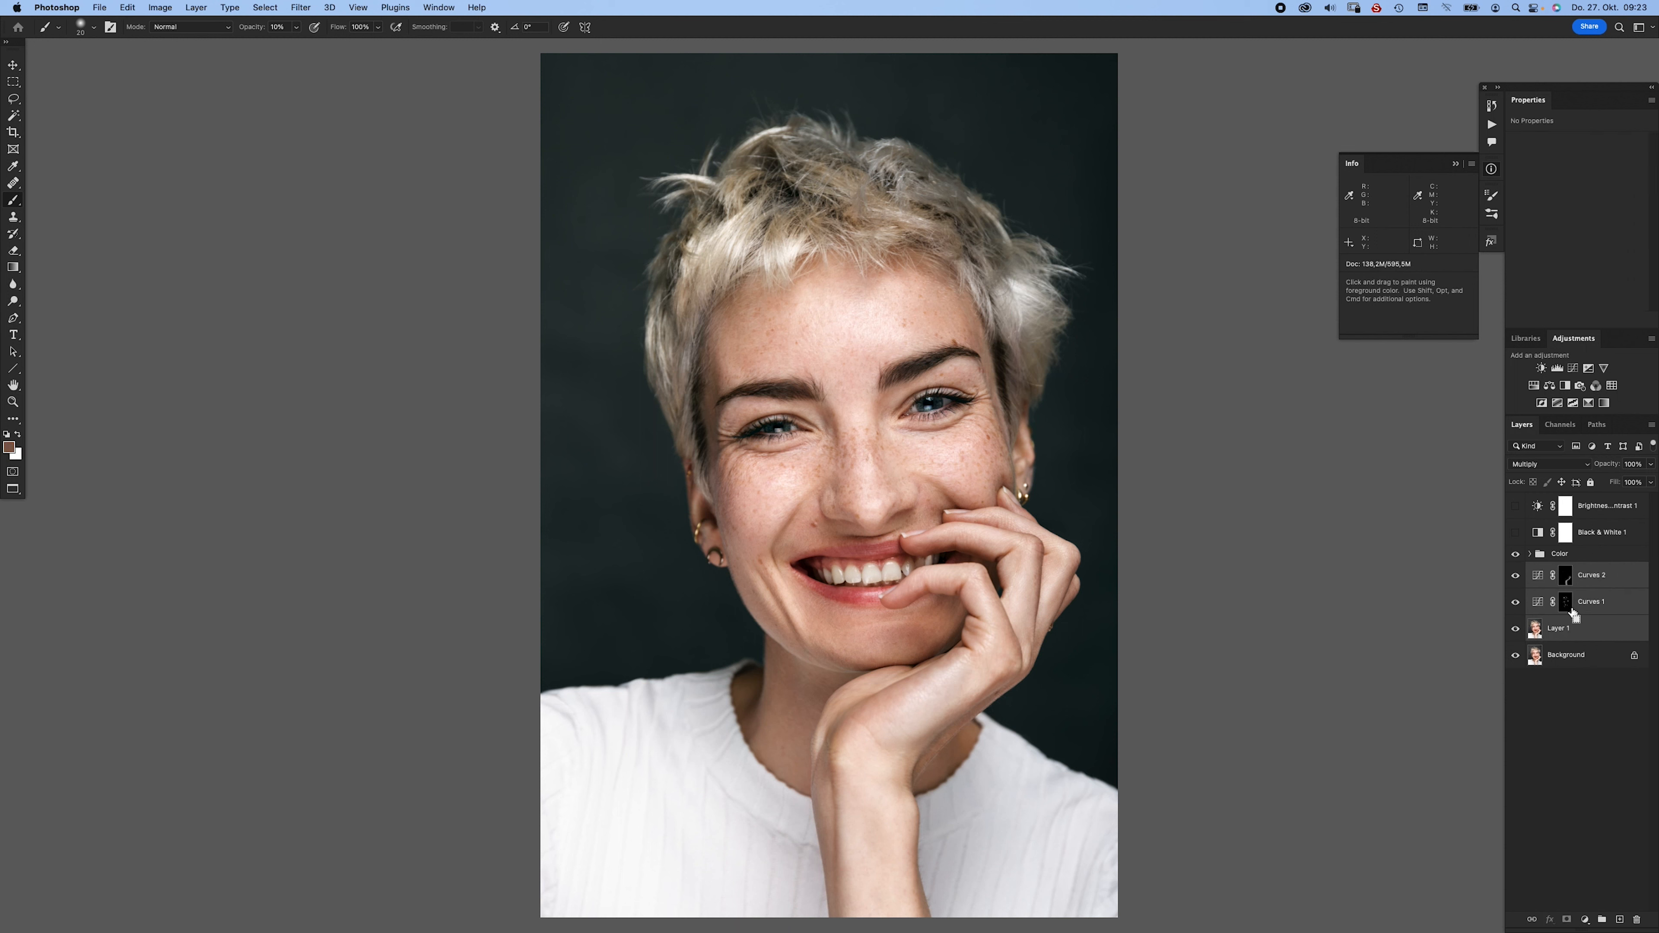
{"action": "key", "text": "super+g"}
{"action": "double_click", "coordinate": [1561, 570]}
{"action": "type", "text": "r"}
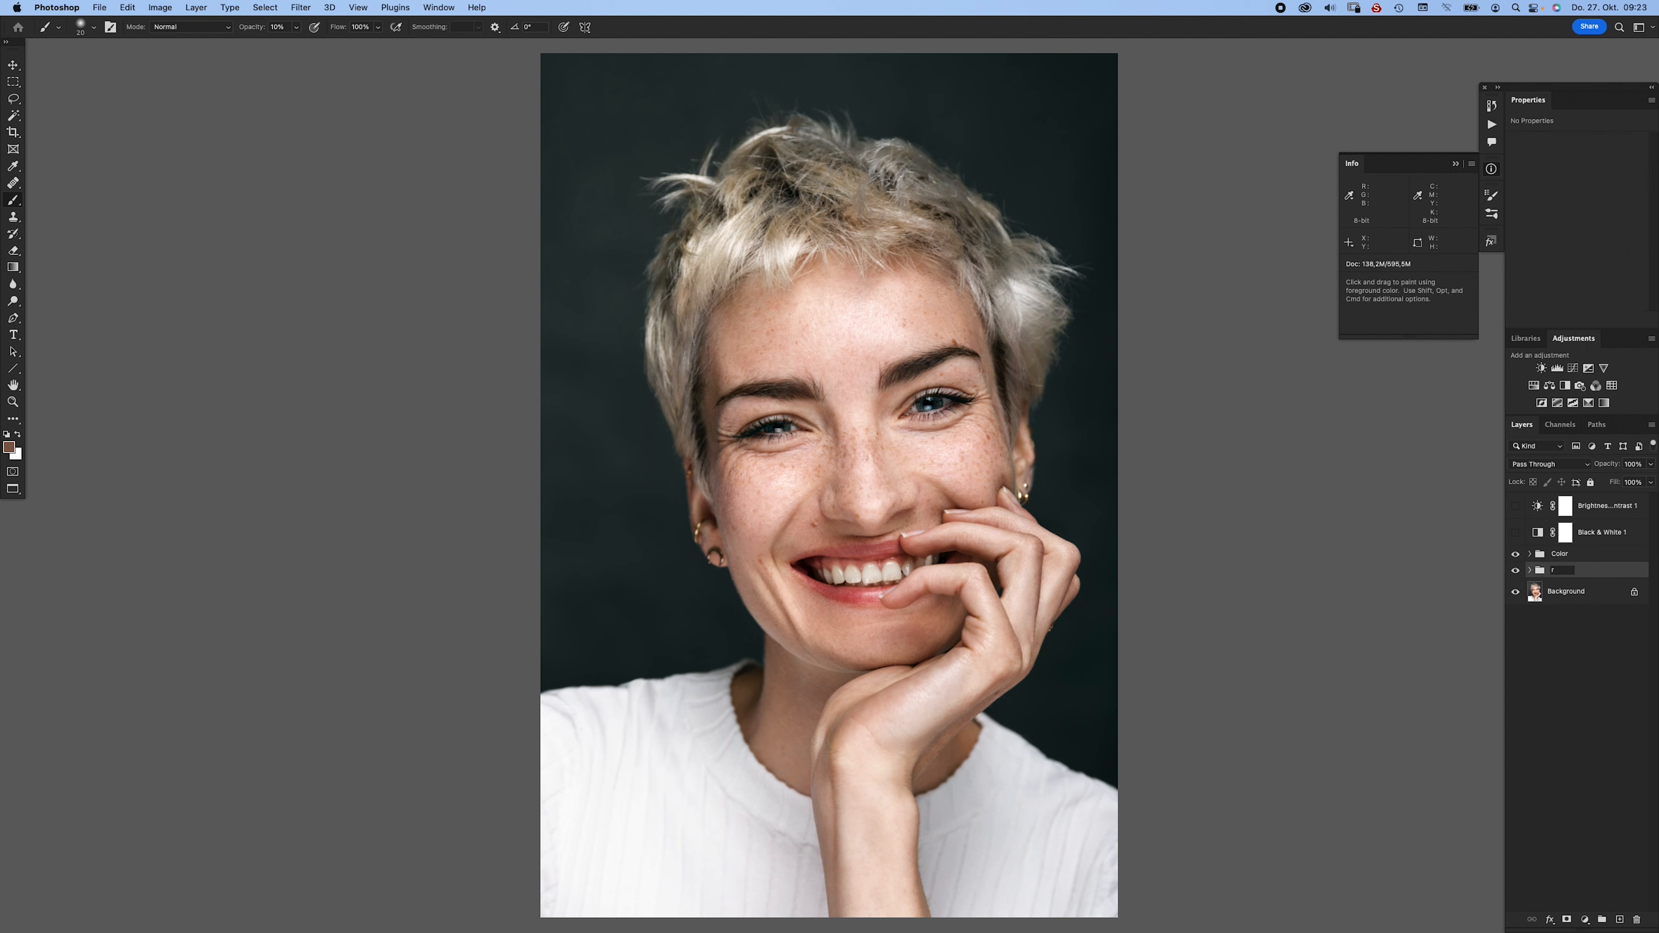
{"action": "key", "text": "Return"}
{"action": "double_click", "coordinate": [1570, 567]}
{"action": "key", "text": "Return"}
- Group the hidden Brightness/Contrast 1 and Black & White 1 layers and name the group help
{"action": "left_click", "coordinate": [1559, 513]}
{"action": "left_click", "coordinate": [1556, 527], "text": "shift"}
{"action": "key", "text": "super+g"}
{"action": "double_click", "coordinate": [1549, 500]}
{"action": "type", "text": "help"}
{"action": "key", "text": "Return"}
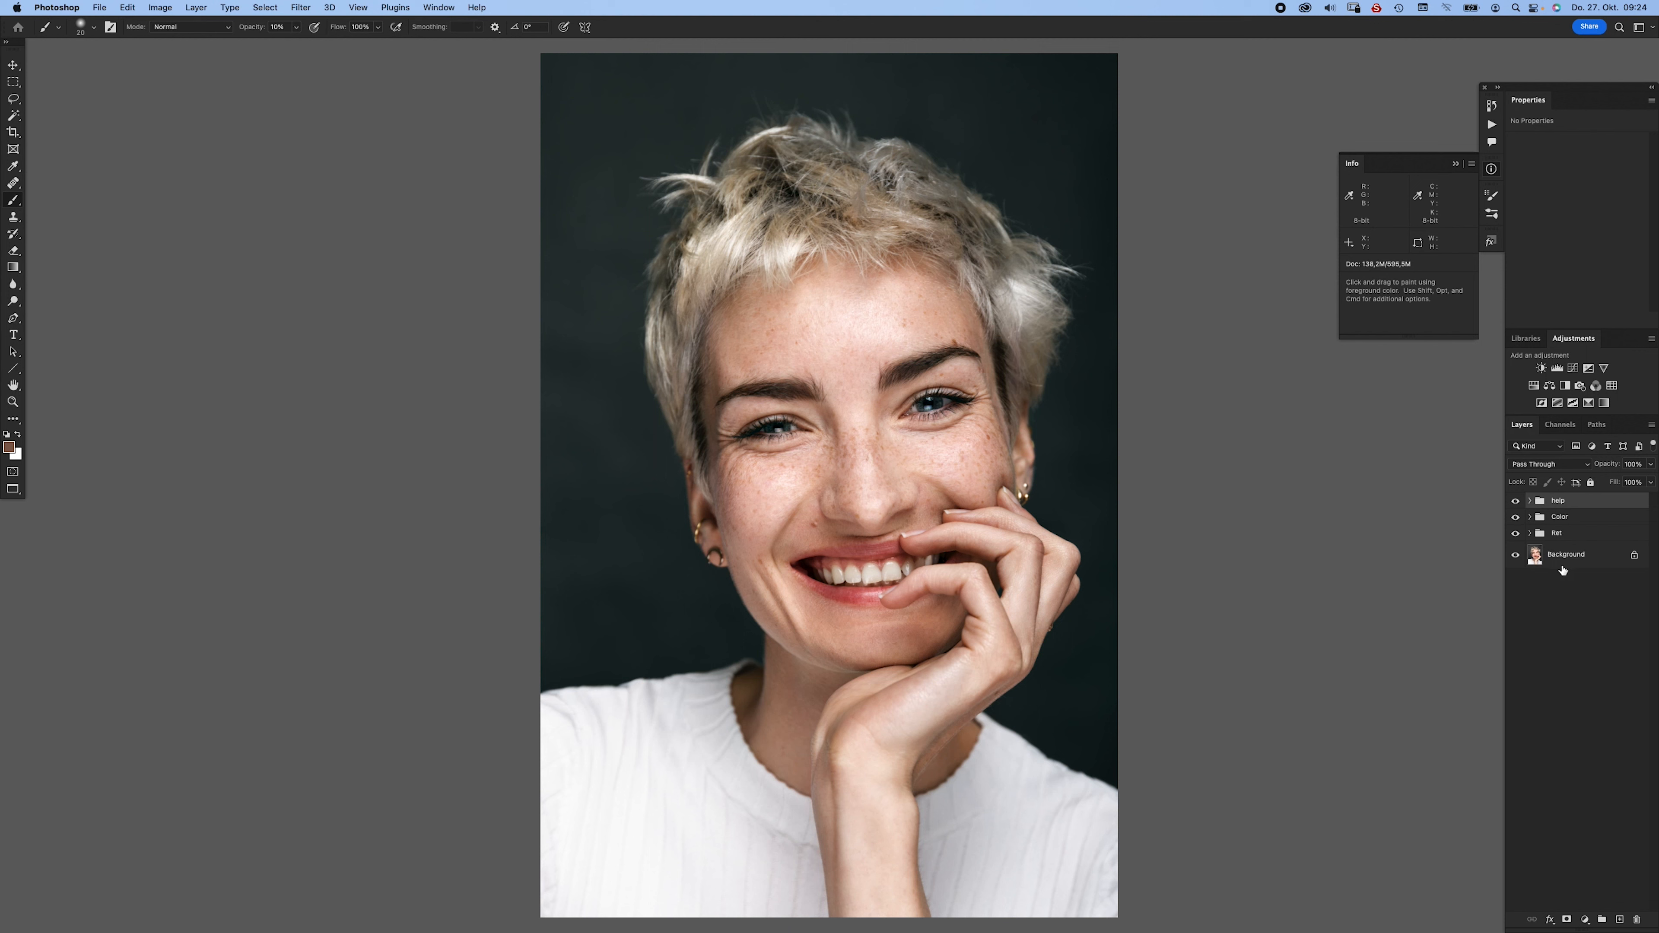
- Turn on both layers inside the help group, then give the collapsed group a red color label and hide it
{"action": "left_click", "coordinate": [1530, 502]}
{"action": "left_click_drag", "start_coordinate": [1516, 528], "coordinate": [1516, 549]}
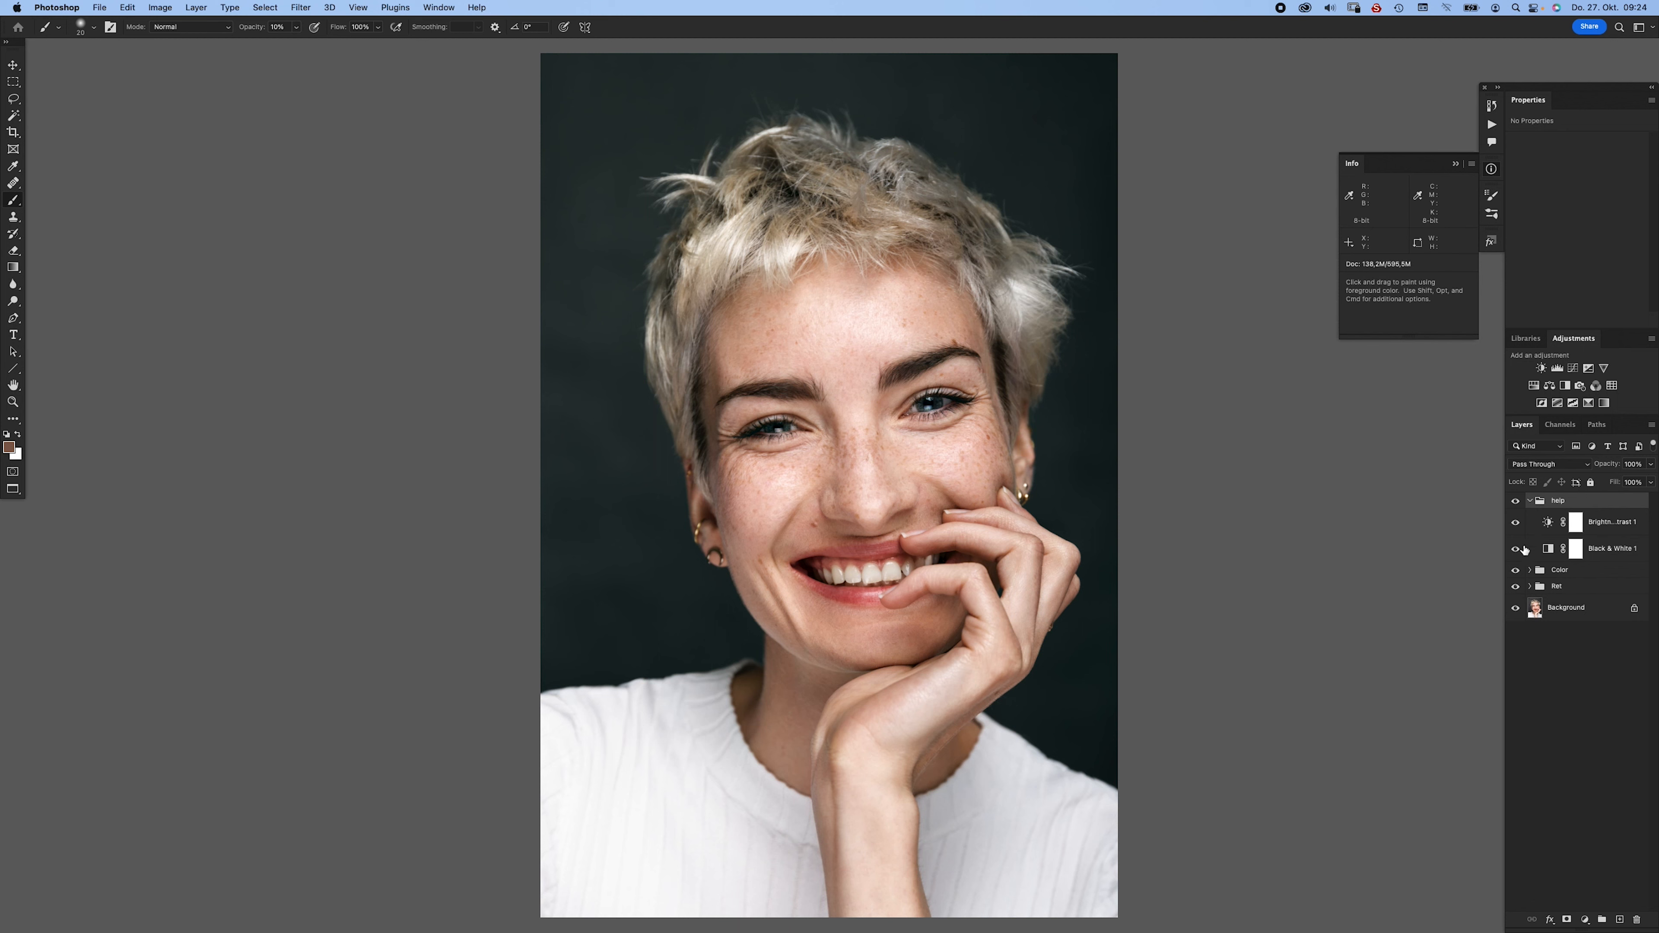
{"action": "left_click", "coordinate": [1530, 501]}
{"action": "left_click", "coordinate": [1550, 501]}
{"action": "right_click", "coordinate": [1552, 504]}
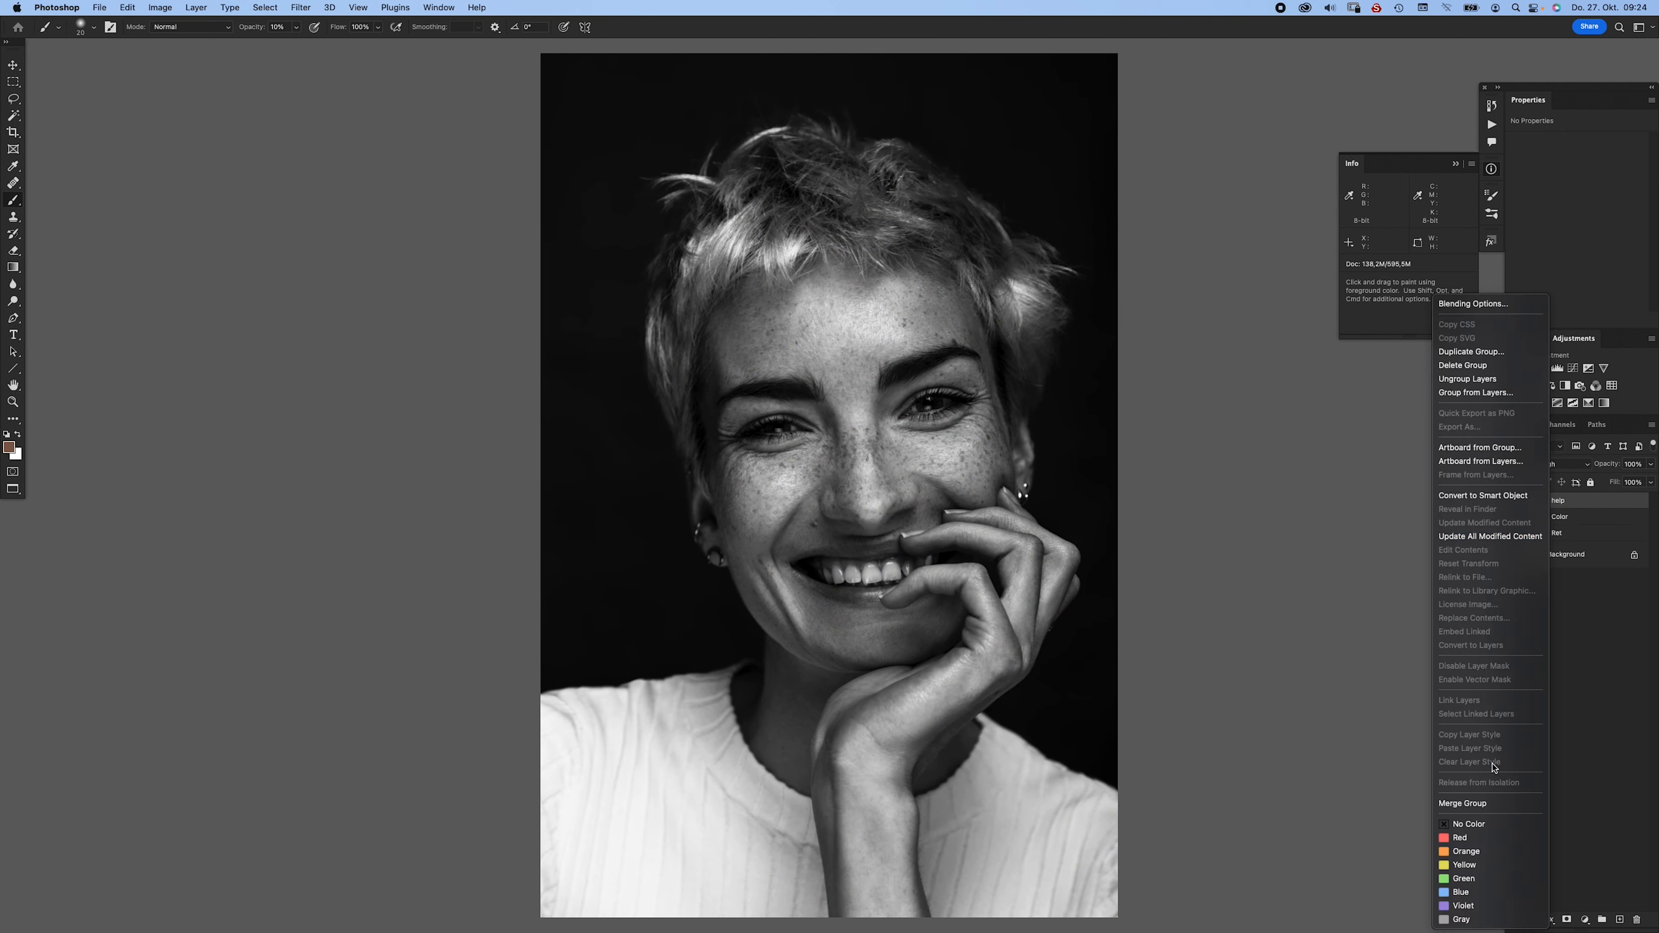
{"action": "left_click", "coordinate": [1496, 825]}
{"action": "left_click", "coordinate": [1515, 501]}
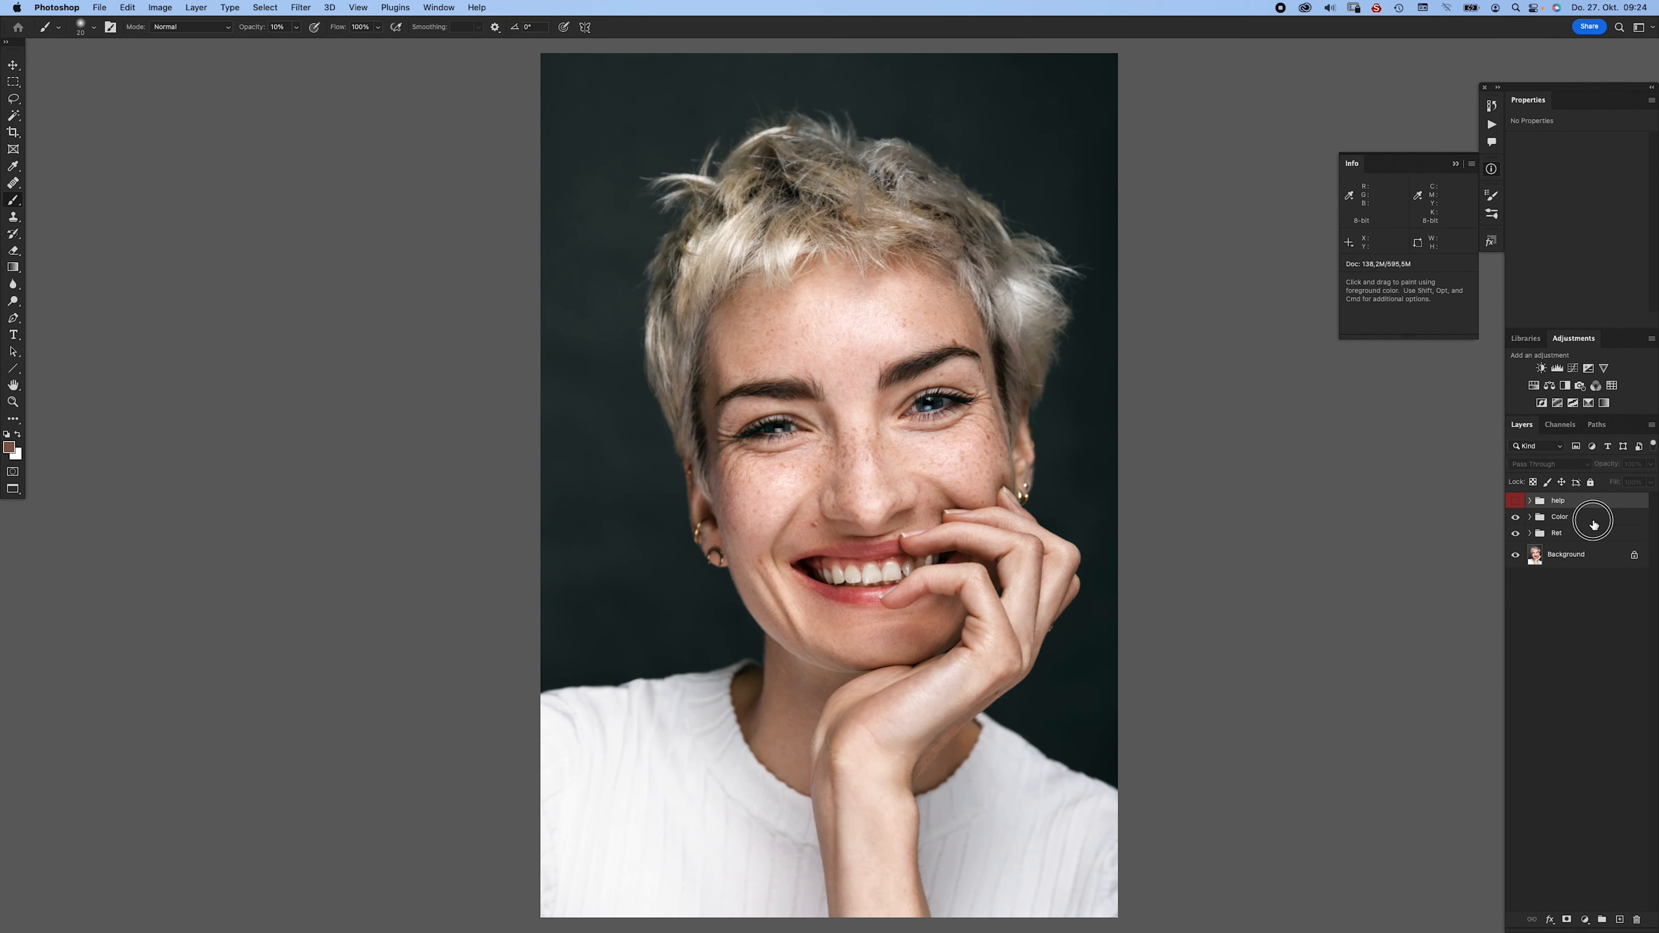
- Compare the portrait with the Color group hidden and shown
{"action": "left_click", "coordinate": [1593, 518]}
{"action": "left_click_drag", "start_coordinate": [907, 476], "coordinate": [707, 468]}
{"action": "mouse_move", "coordinate": [852, 477]}
{"action": "left_mouse_down"}
{"action": "mouse_move", "coordinate": [793, 477]}
{"action": "mouse_move", "coordinate": [855, 476]}
{"action": "left_mouse_up"}
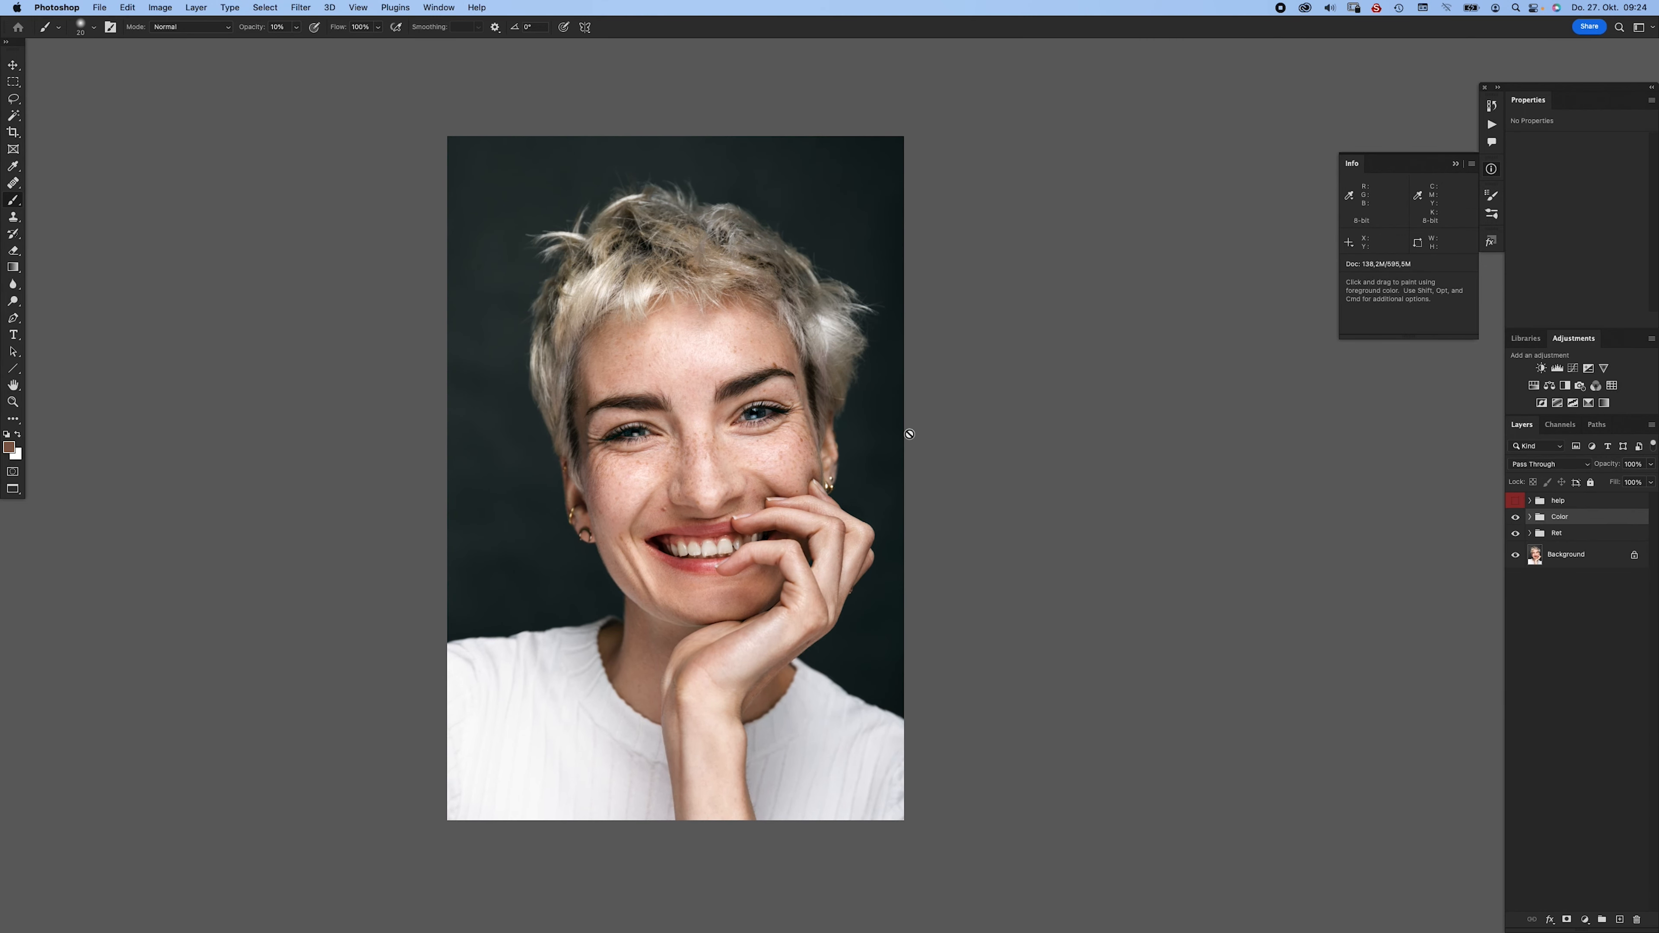
{"action": "scroll", "coordinate": [872, 484], "scroll_direction": "up", "scroll_amount": 1}
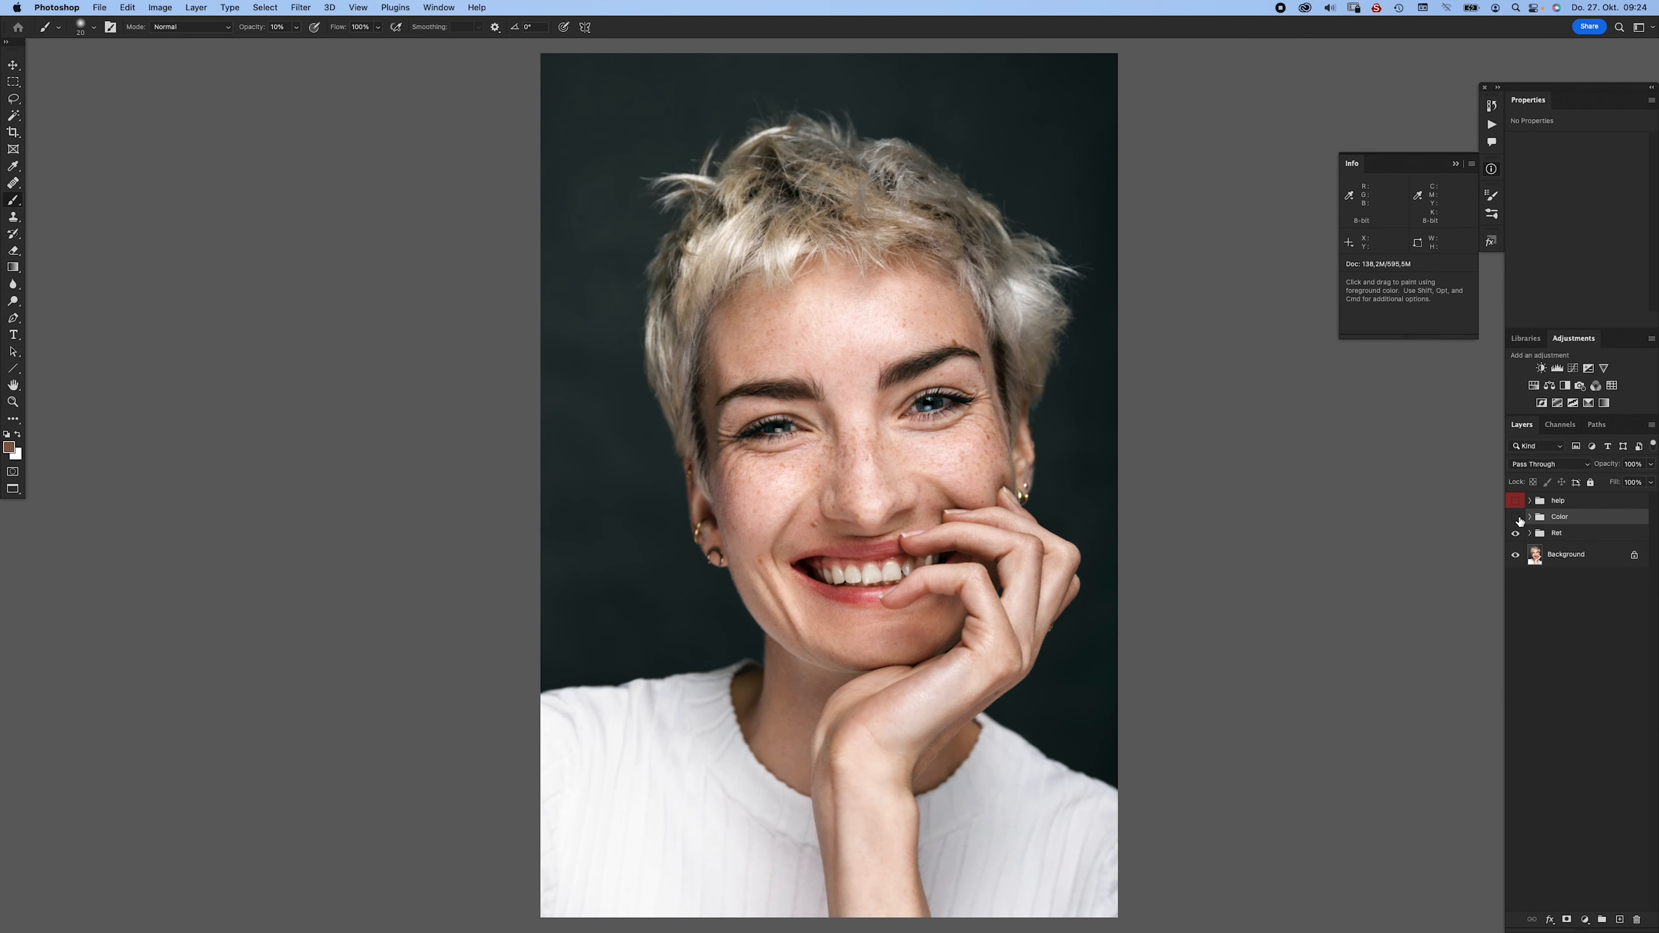
{"action": "left_click", "coordinate": [1515, 517]}
{"action": "left_click", "coordinate": [1515, 517]}
{"action": "left_click", "coordinate": [1516, 517]}
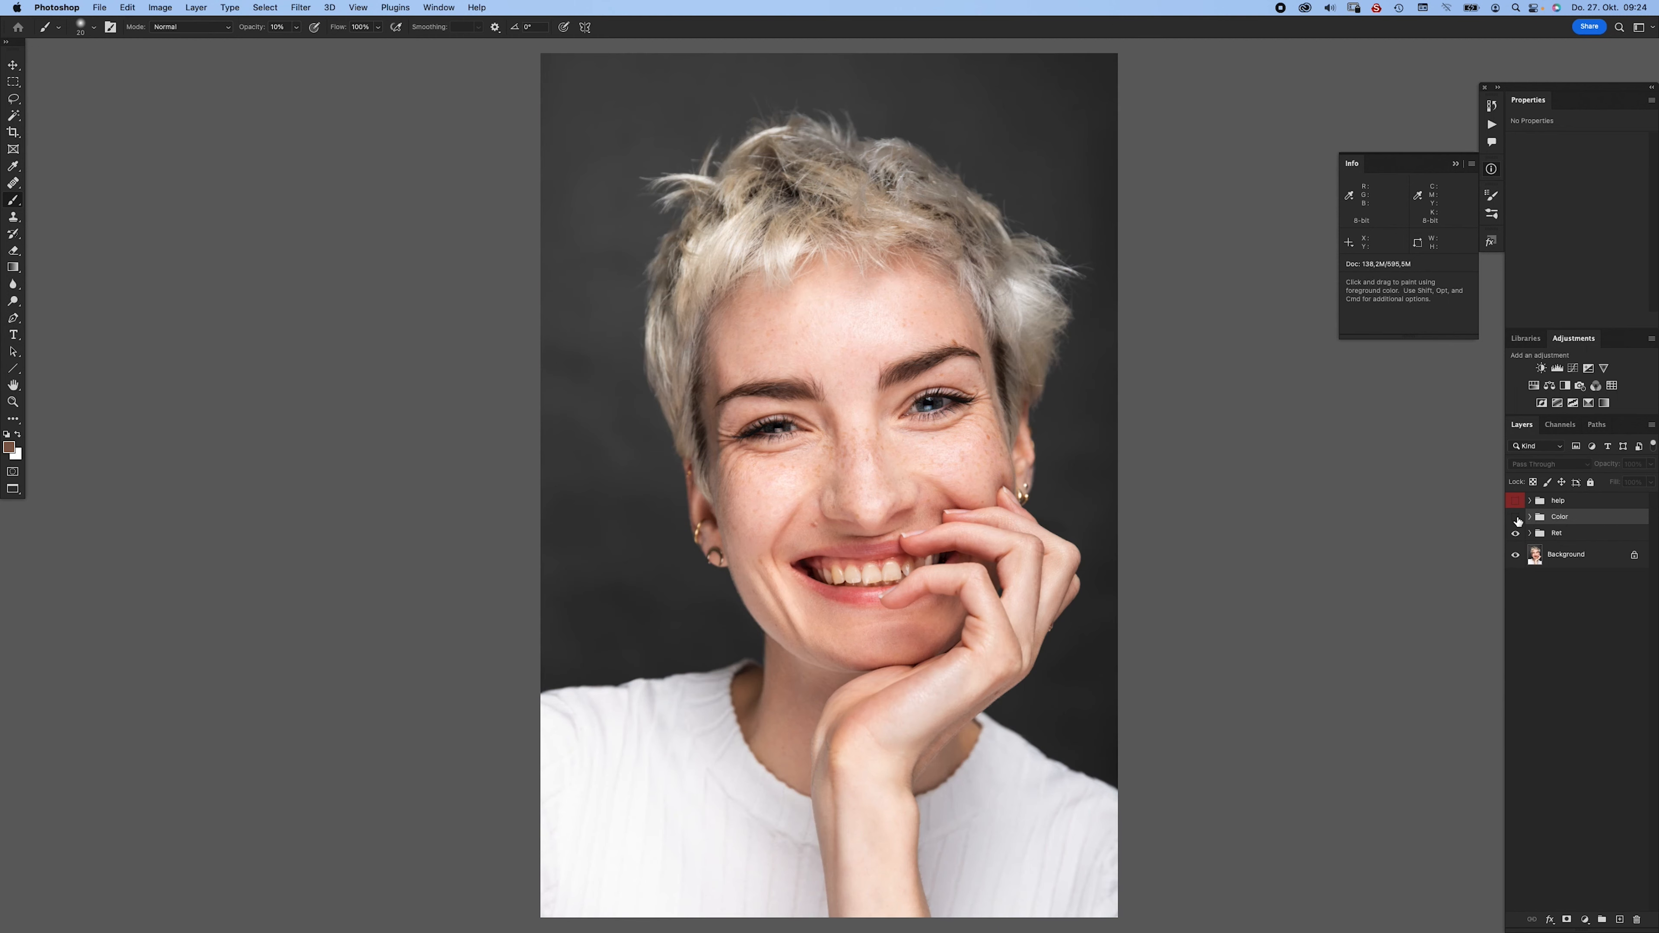
{"action": "left_click", "coordinate": [1516, 517]}
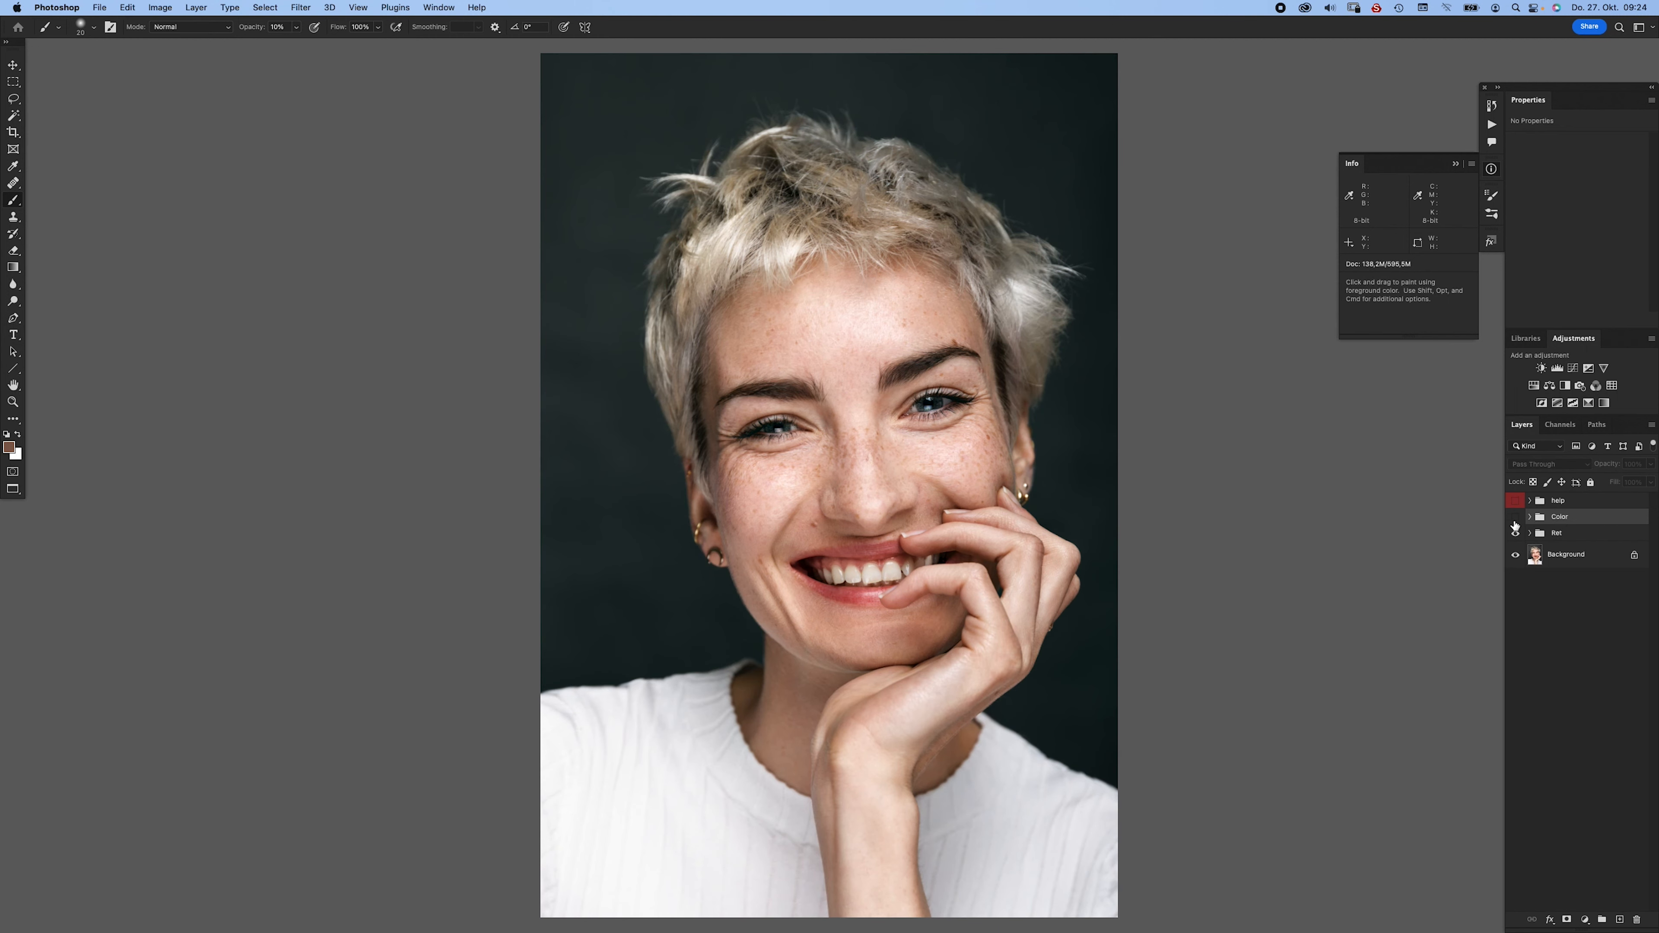
{"action": "left_click", "coordinate": [1515, 517]}
{"action": "left_click", "coordinate": [1515, 516]}
- Compare the portrait with the Ret group hidden and shown, checking the skin at different magnifications
{"action": "left_click", "coordinate": [1516, 534]}
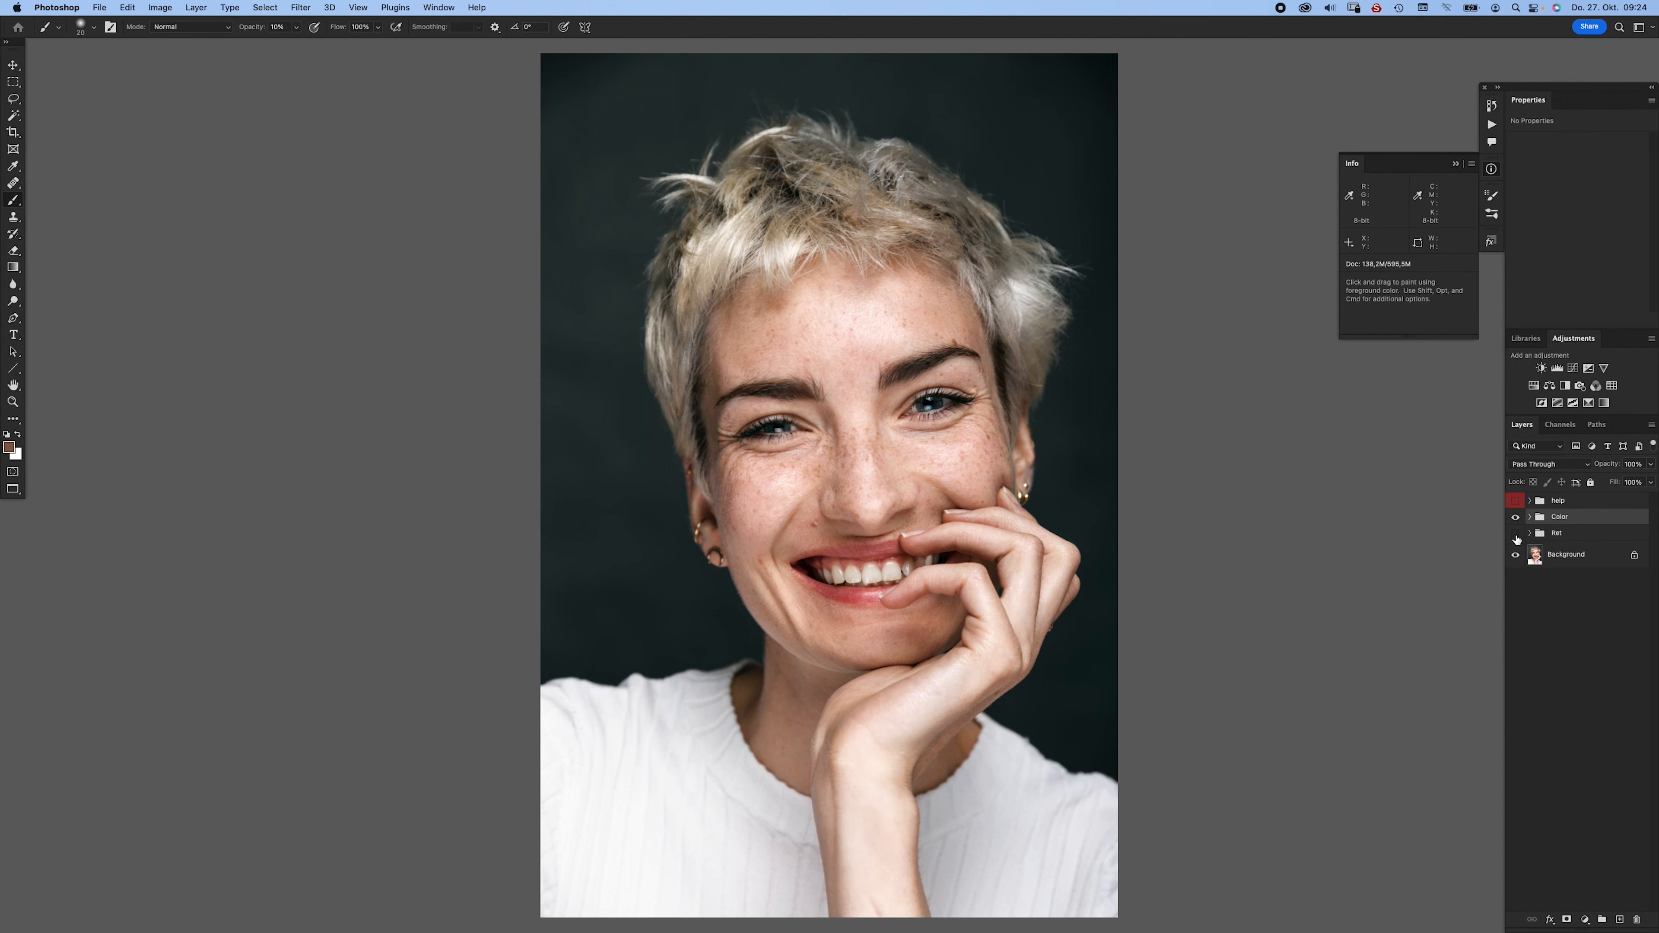
{"action": "left_click", "coordinate": [1516, 534]}
{"action": "left_click", "coordinate": [1517, 534]}
{"action": "key", "text": "super+minus"}
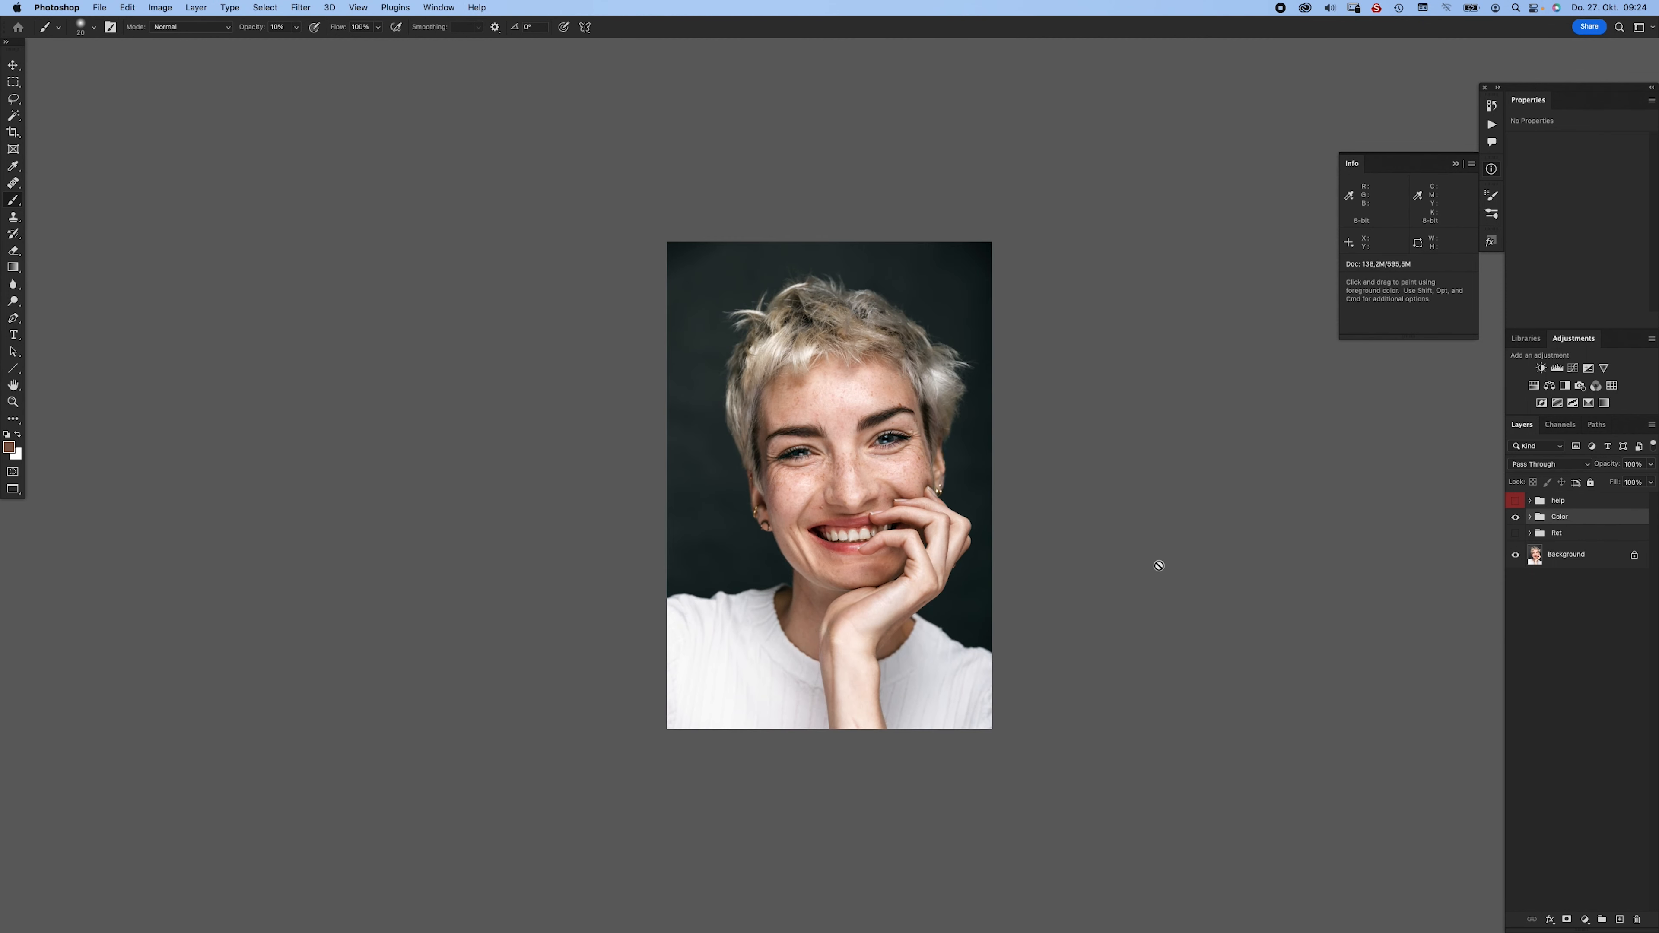
{"action": "key", "text": "super+plus"}
{"action": "key", "text": "super+plus"}
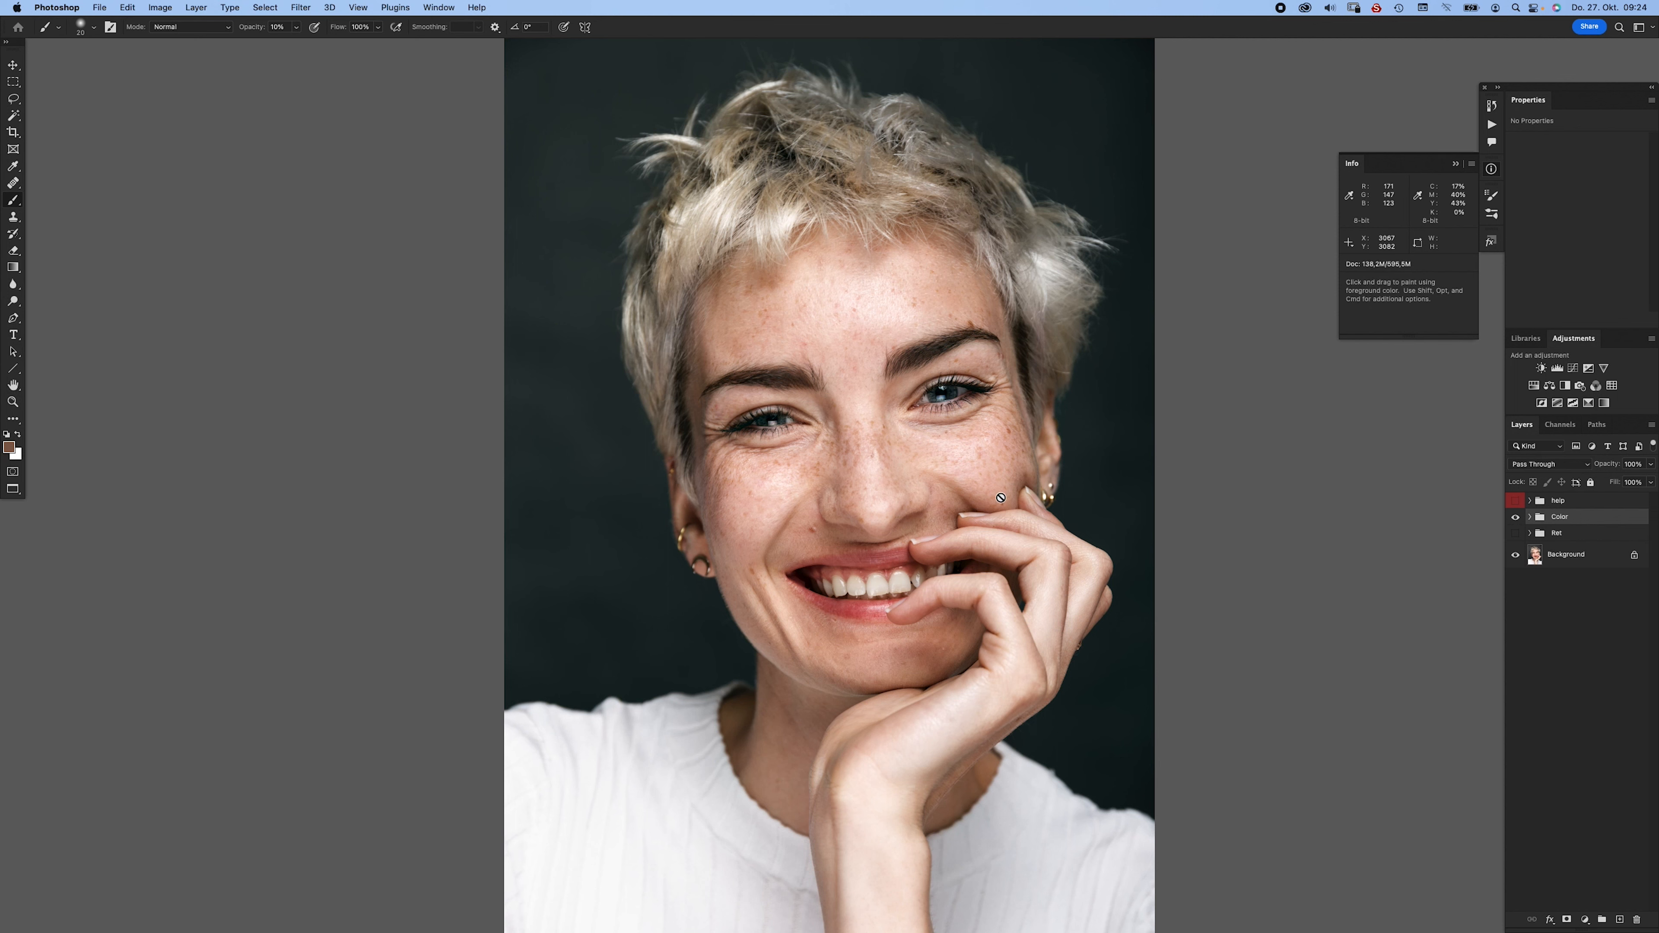
{"action": "left_click", "coordinate": [1516, 532]}
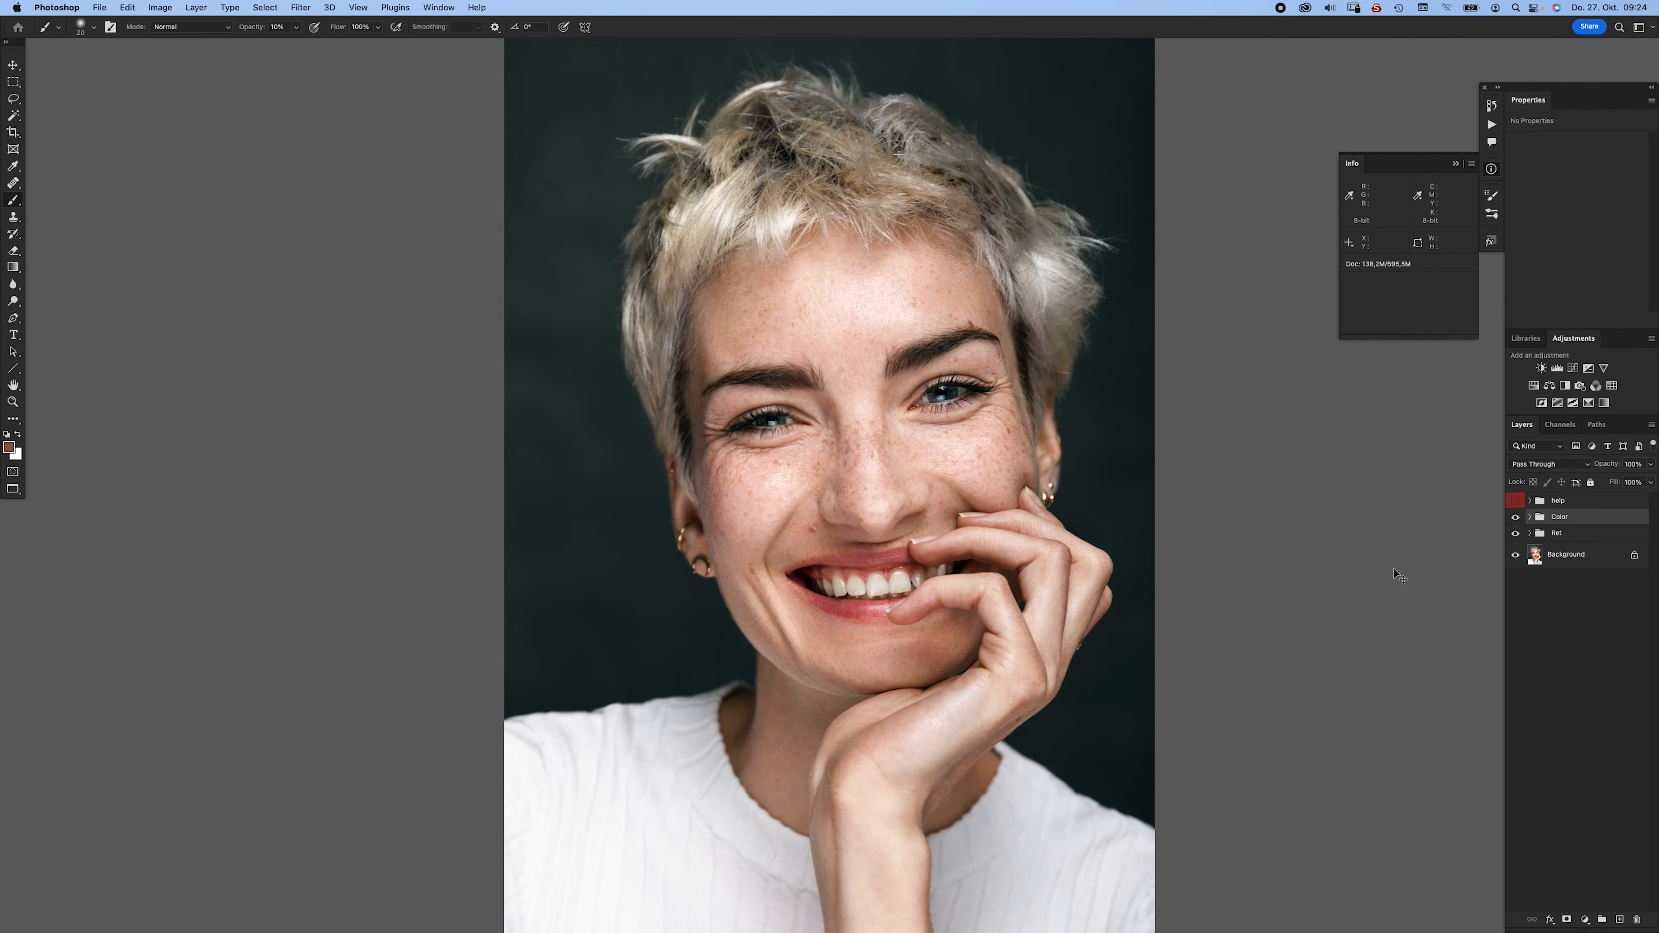
- Examine the retouched face and eyes up close and check the overall portrait at a reduced size
{"action": "key", "text": "super+minus"}
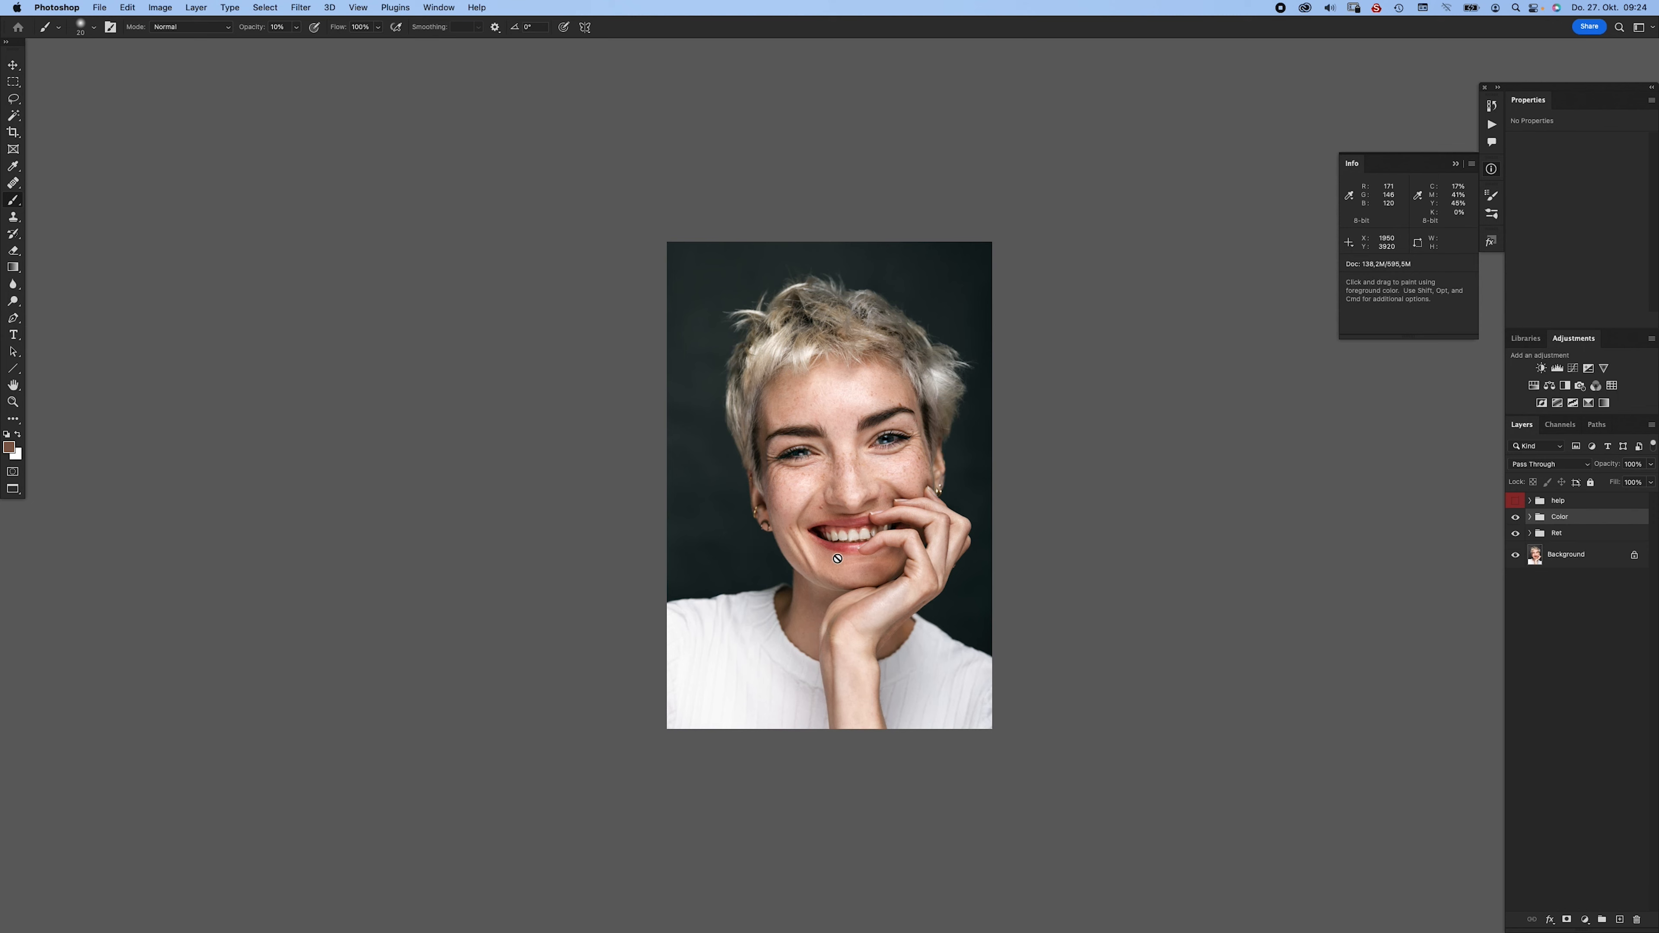
{"action": "key", "text": "super+space"}
{"action": "left_click_drag", "start_coordinate": [898, 430], "coordinate": [973, 461]}
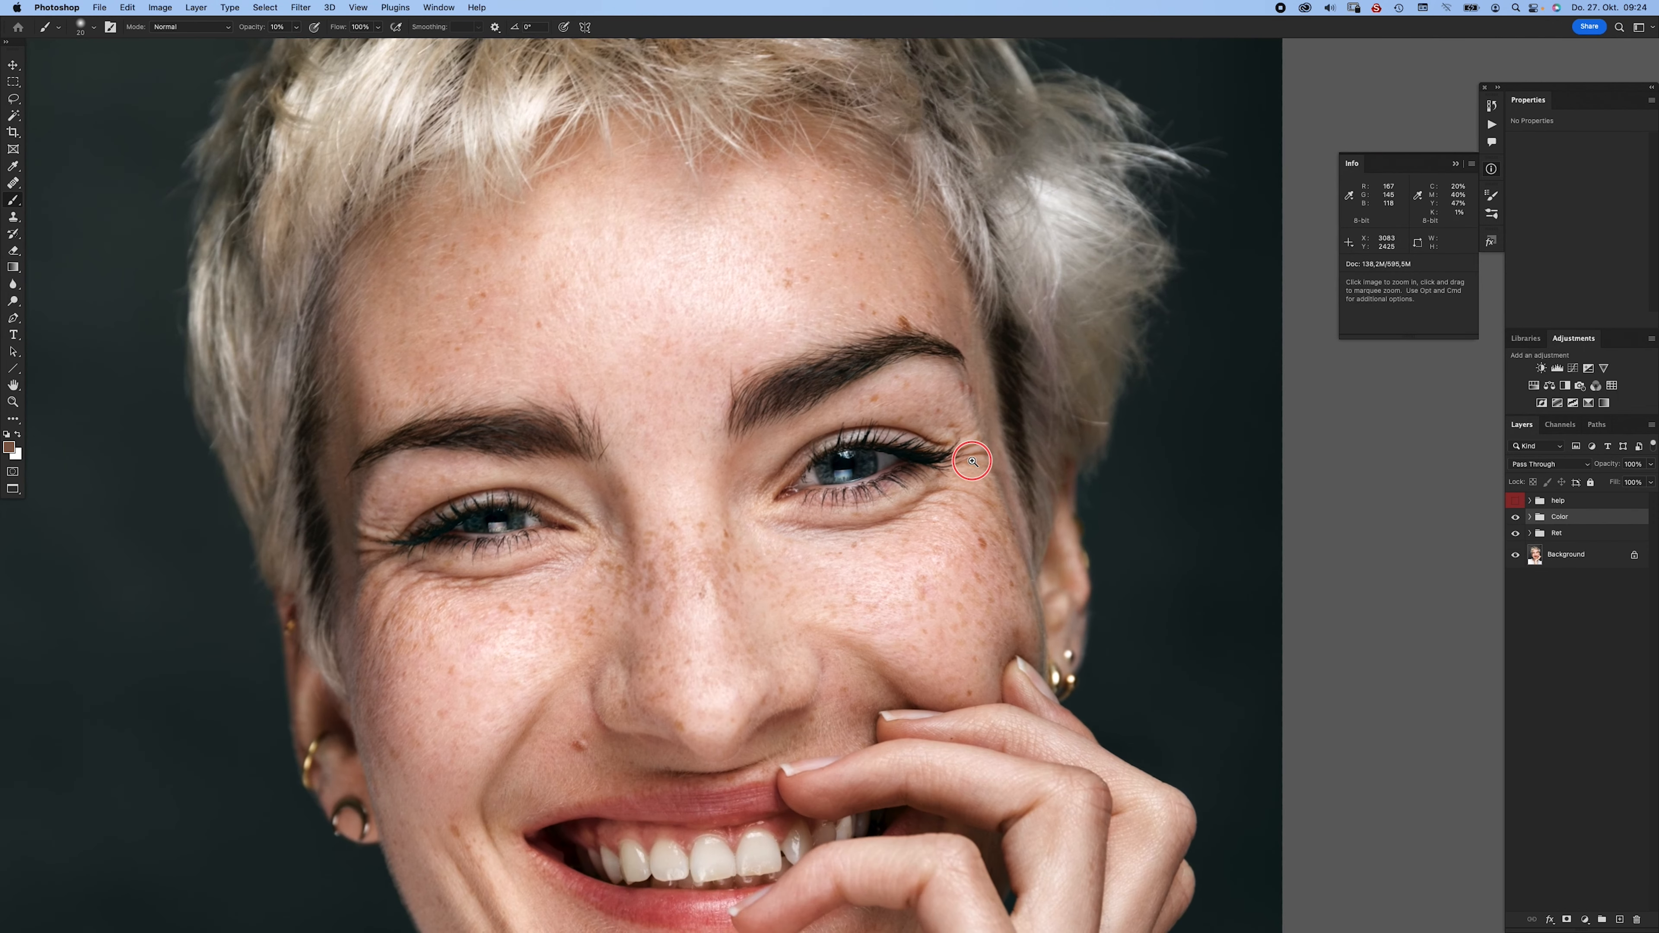
{"action": "key", "text": "space"}
{"action": "left_click_drag", "start_coordinate": [883, 521], "coordinate": [816, 495]}
{"action": "key", "text": "super+space"}
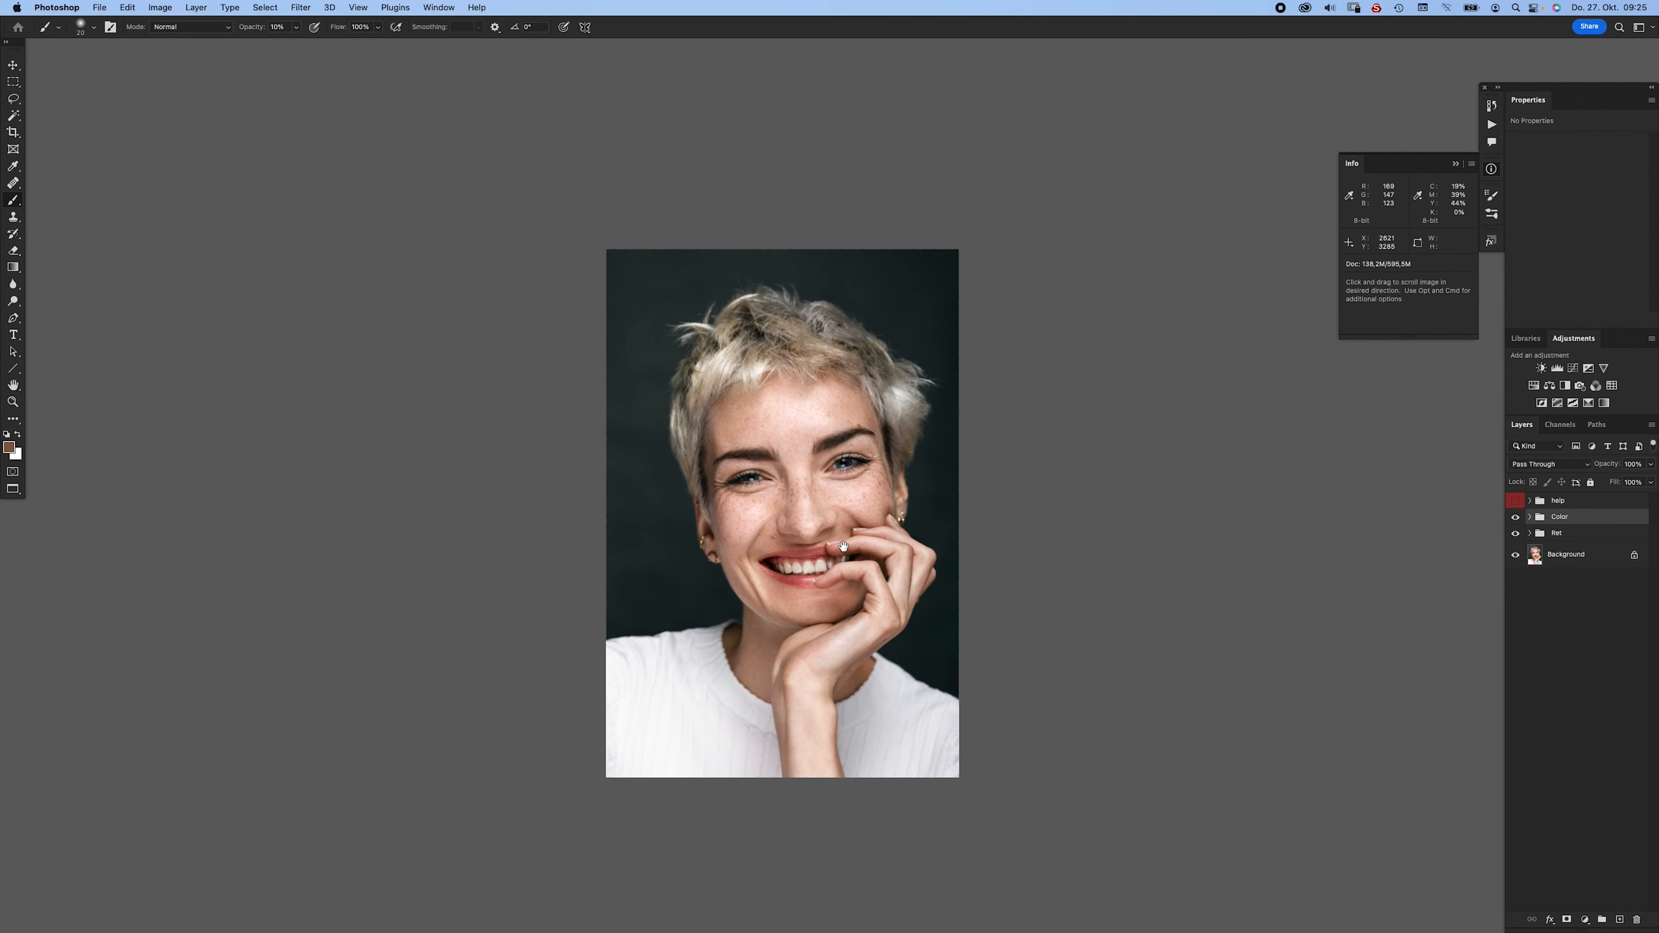
{"action": "key", "text": "space"}
{"action": "left_click_drag", "start_coordinate": [891, 418], "coordinate": [843, 403]}
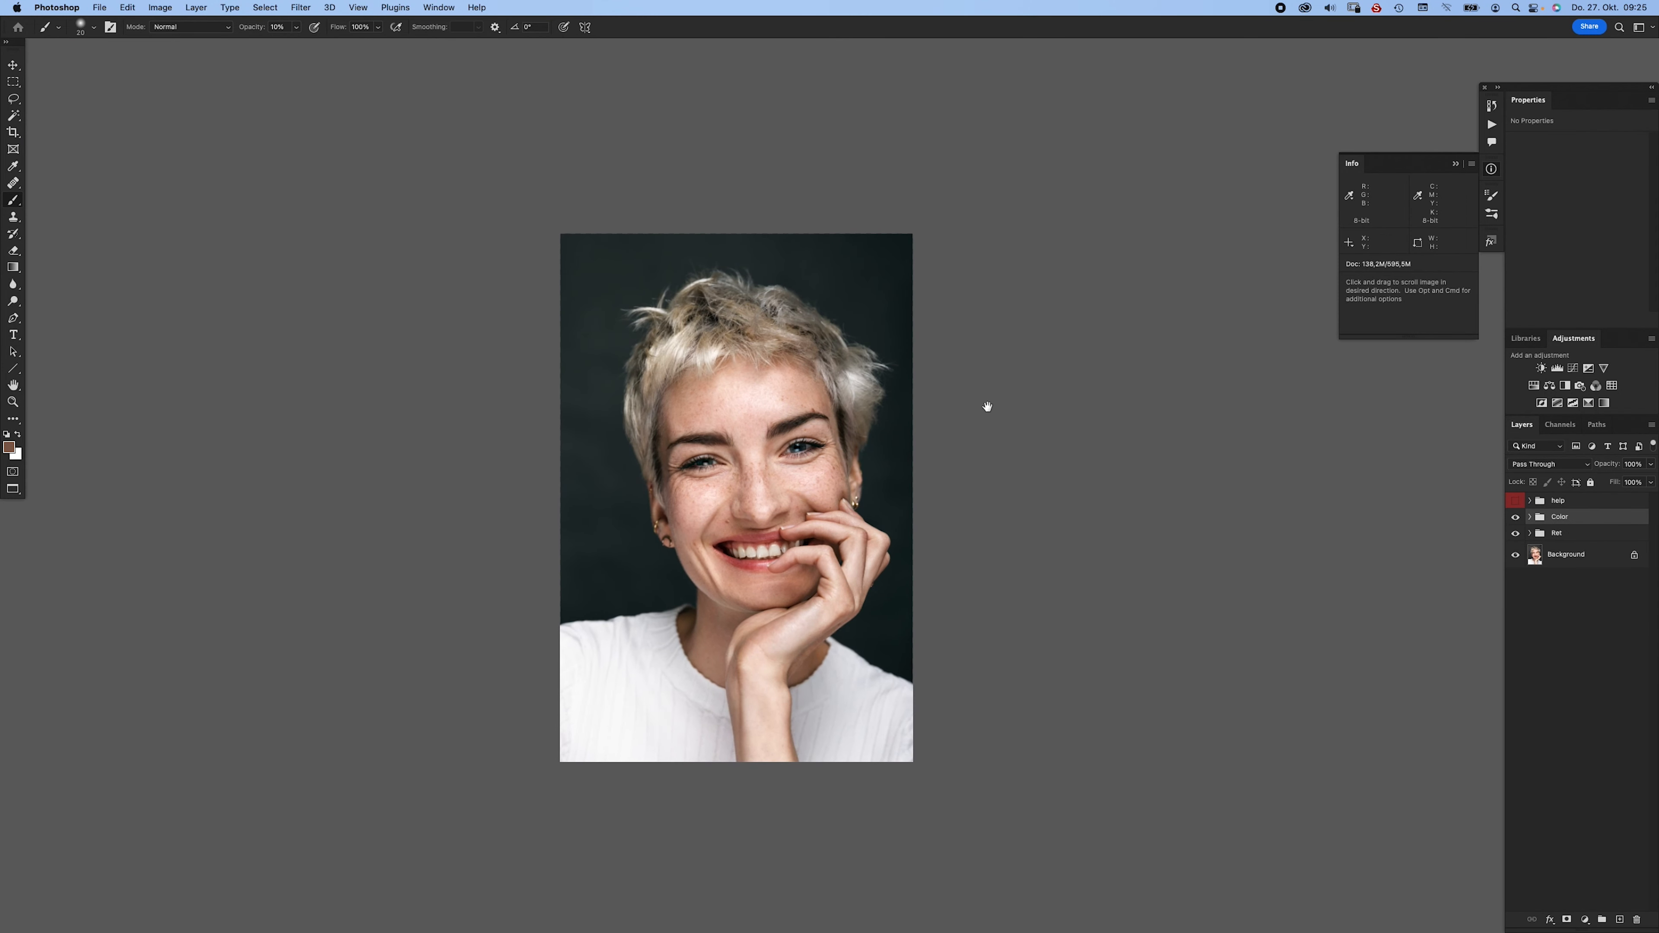
{"action": "key", "text": "space"}
- Crop the portrait tighter around the head and hand to about 3654 × 5473 px without deleting the cropped pixels
{"action": "key", "text": "c"}
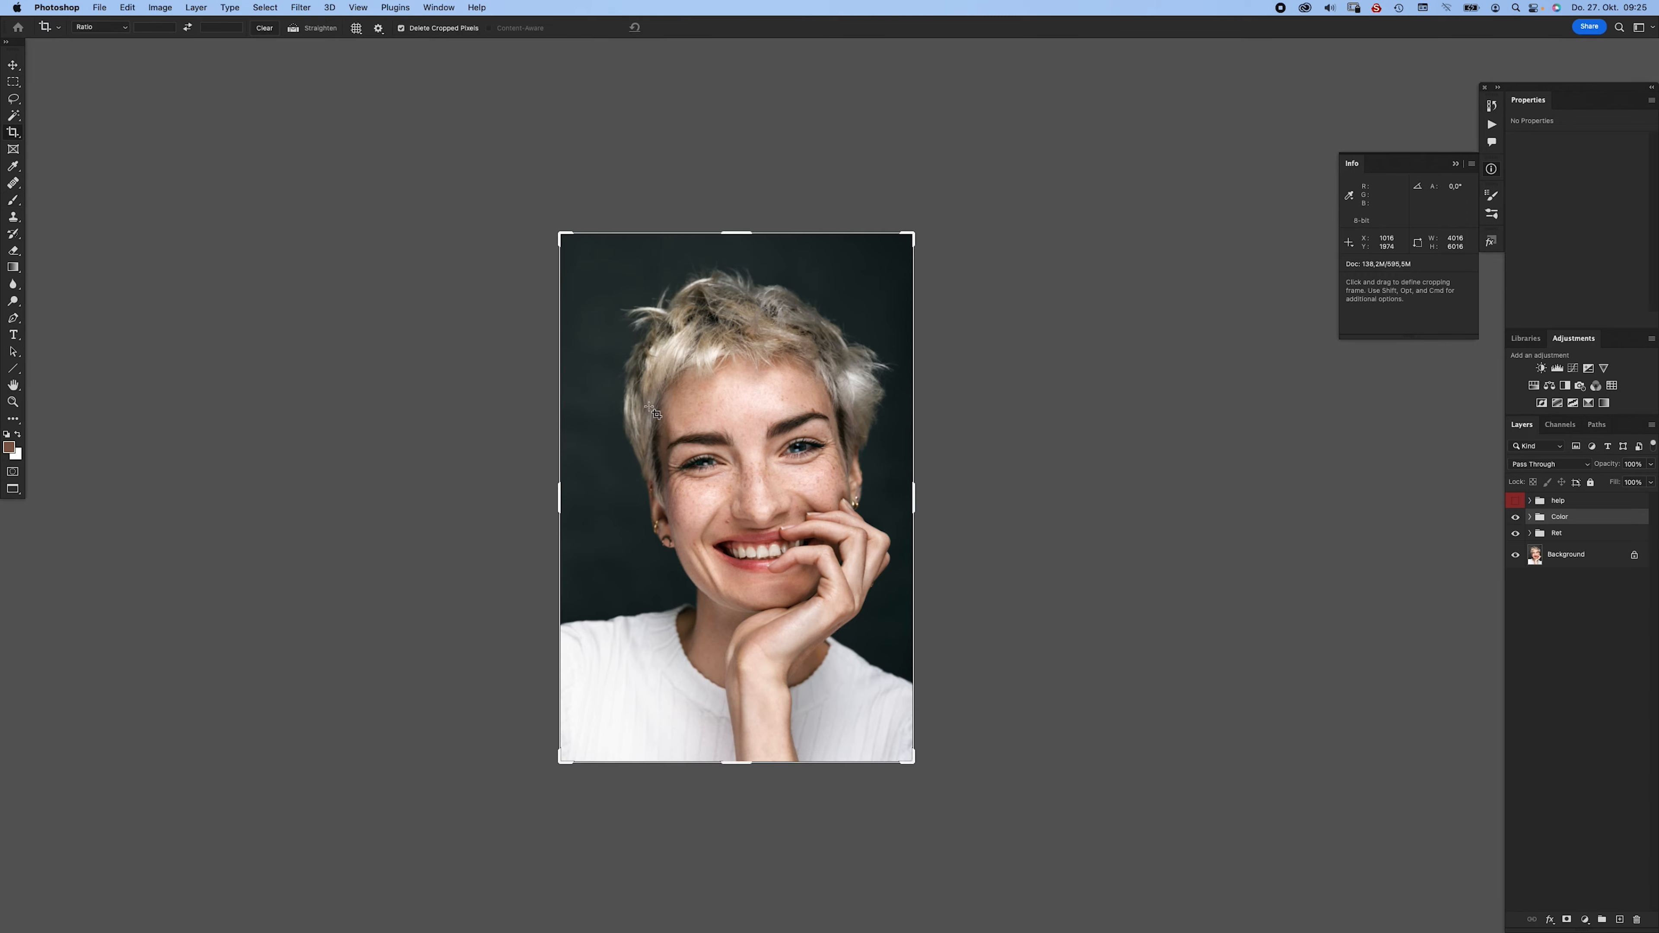
{"action": "left_click", "coordinate": [563, 235]}
{"action": "left_click_drag", "start_coordinate": [563, 236], "coordinate": [588, 252]}
{"action": "left_click_drag", "start_coordinate": [860, 317], "coordinate": [861, 333]}
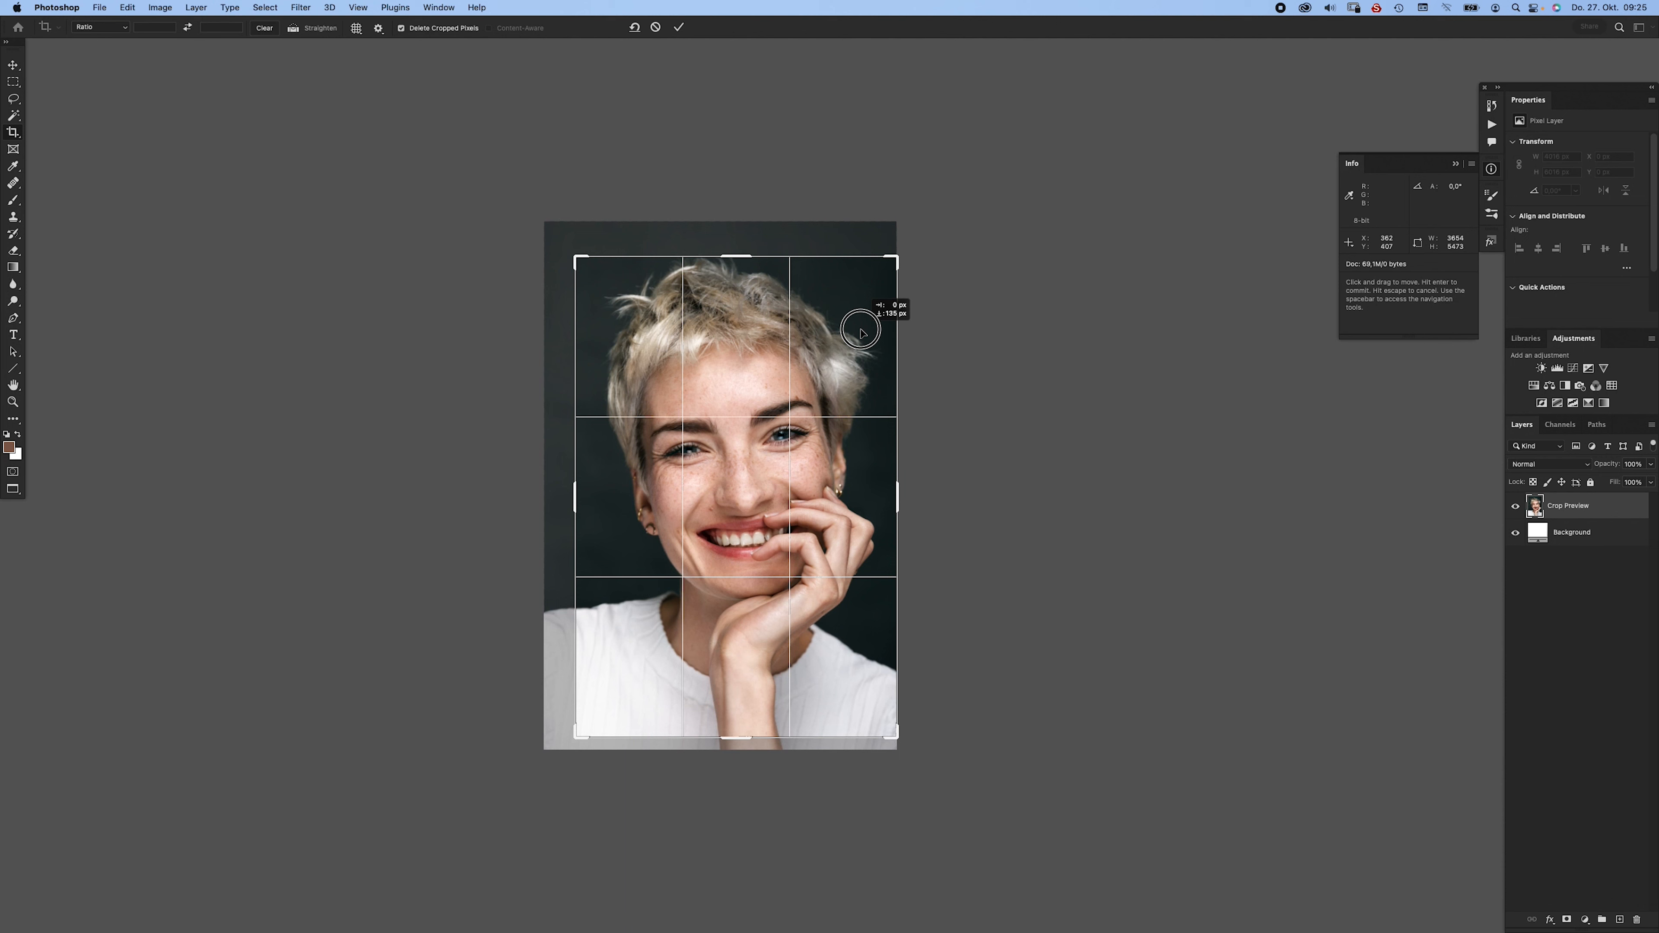
{"action": "left_click_drag", "start_coordinate": [861, 329], "coordinate": [861, 331]}
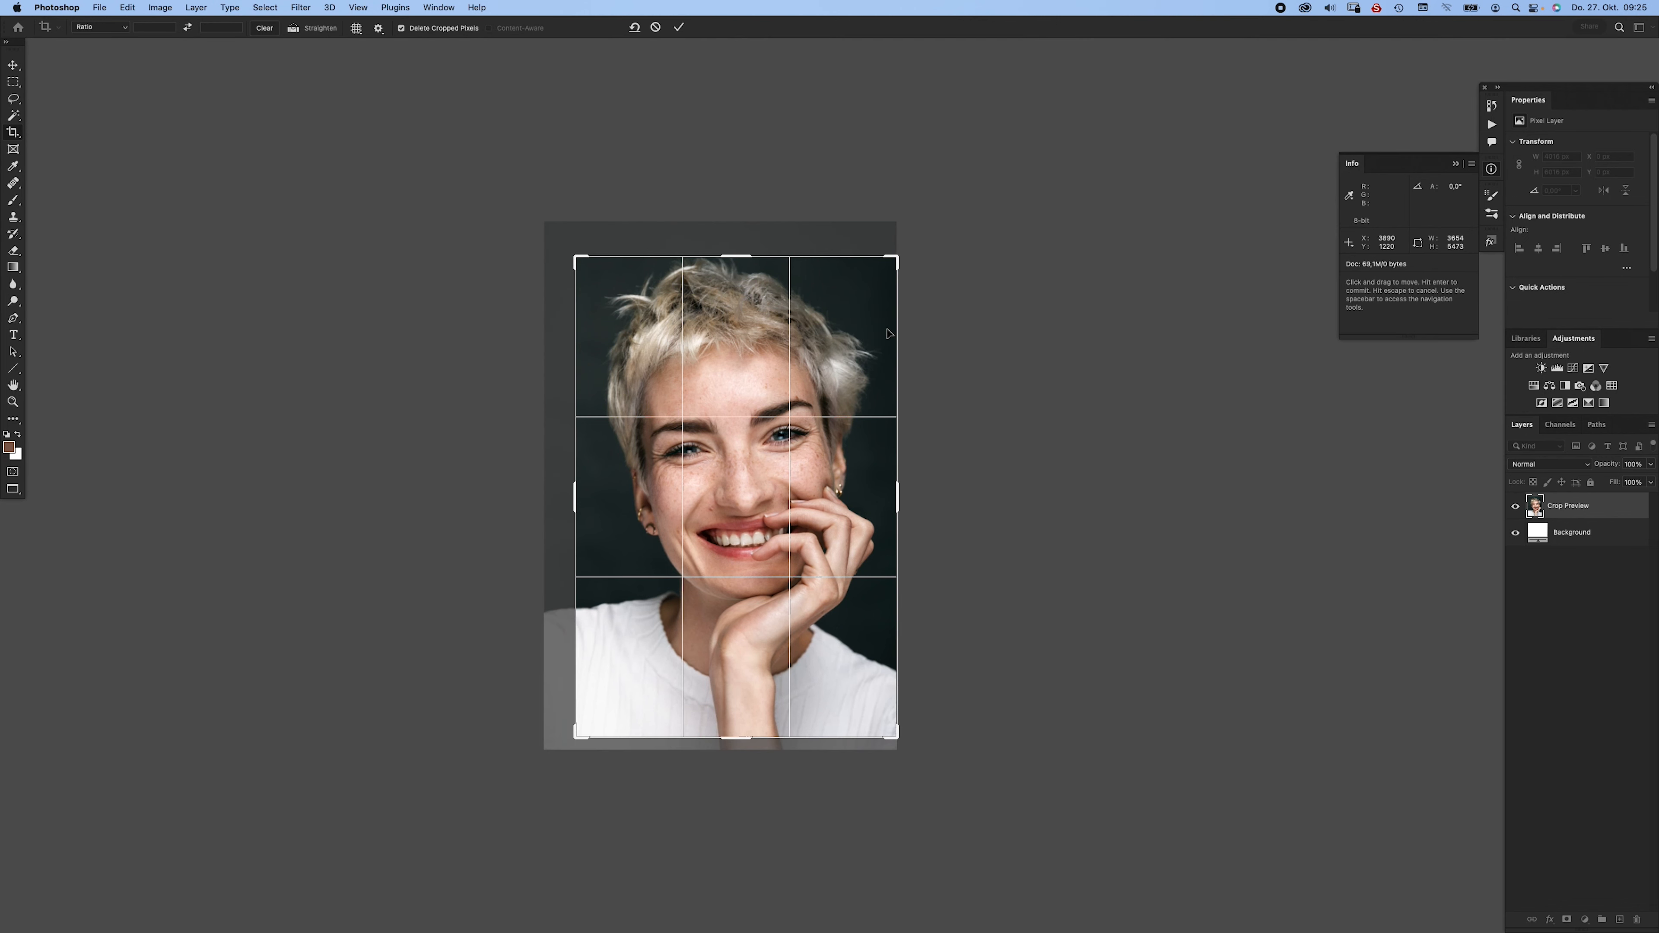
{"action": "left_click", "coordinate": [401, 28]}
{"action": "key", "text": "Return"}
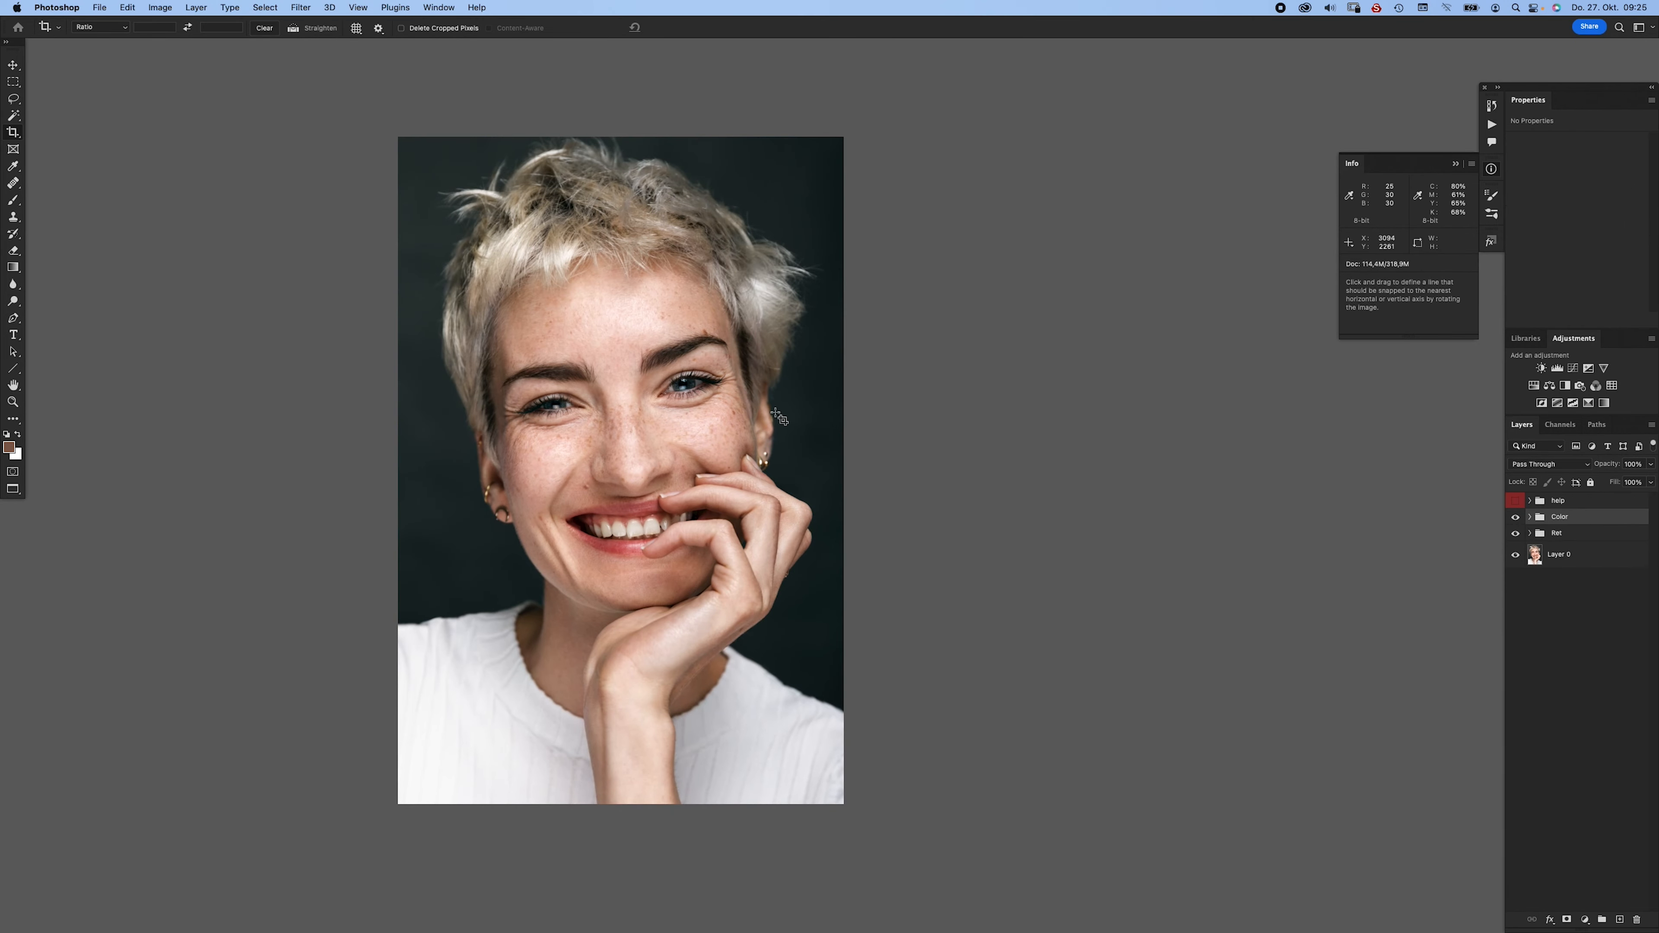
- Examine the cropped portrait as a whole, at a reduced size and up close on the face
{"action": "key", "text": "super+0"}
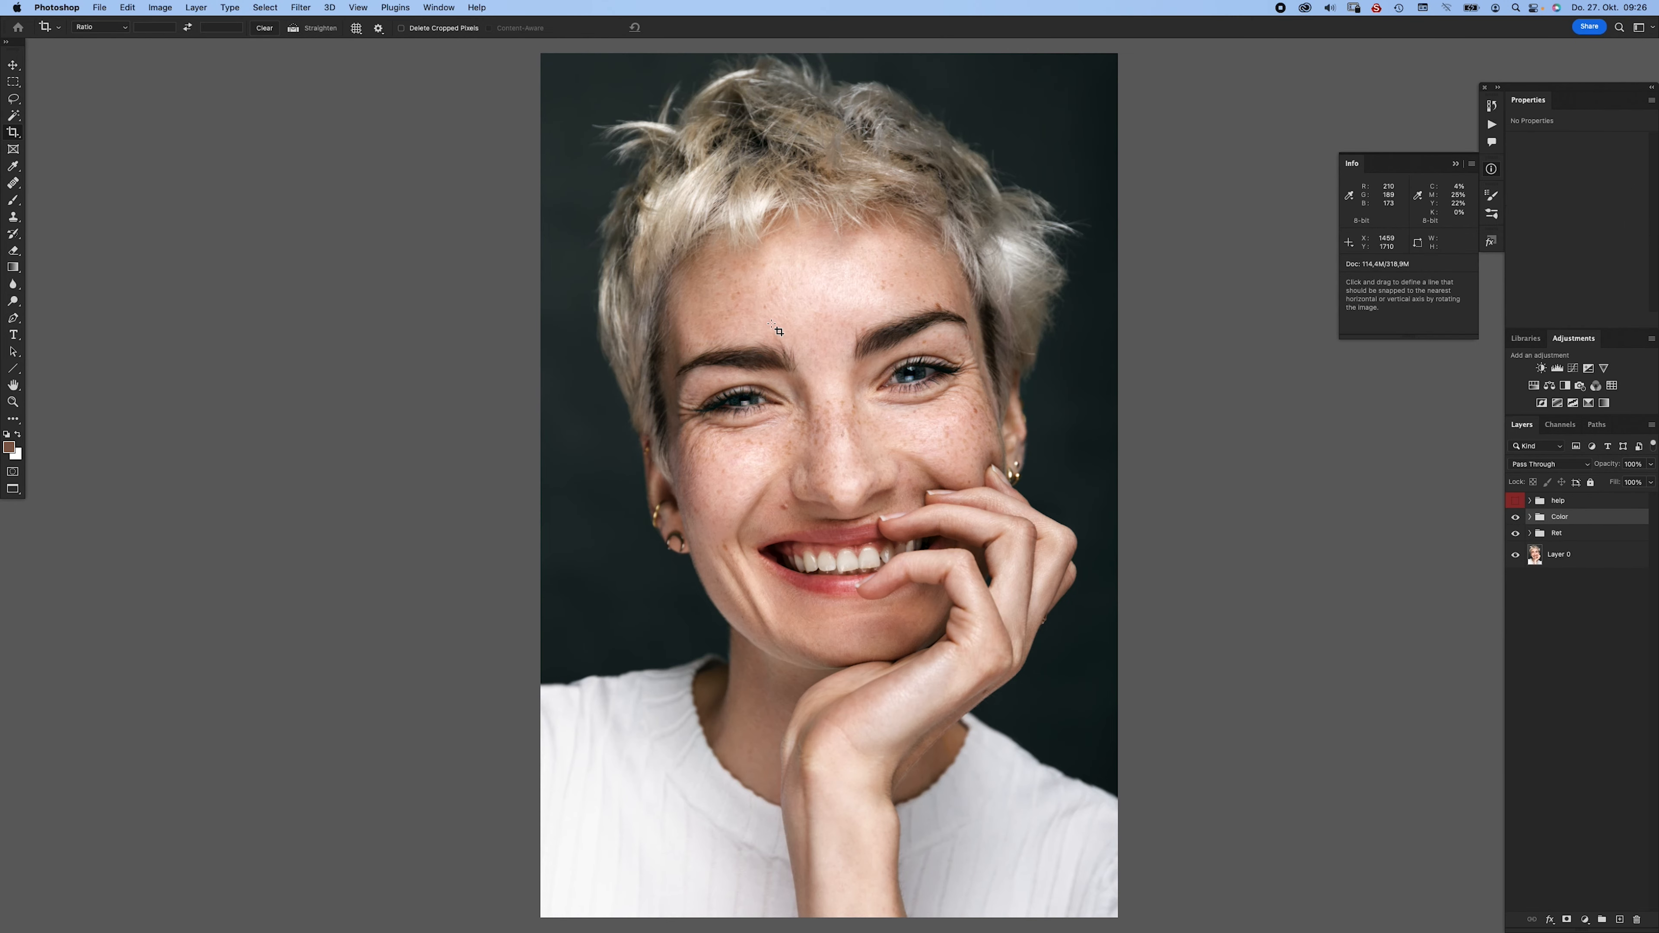
{"action": "key", "text": "super+minus"}
{"action": "key", "text": "super+minus"}
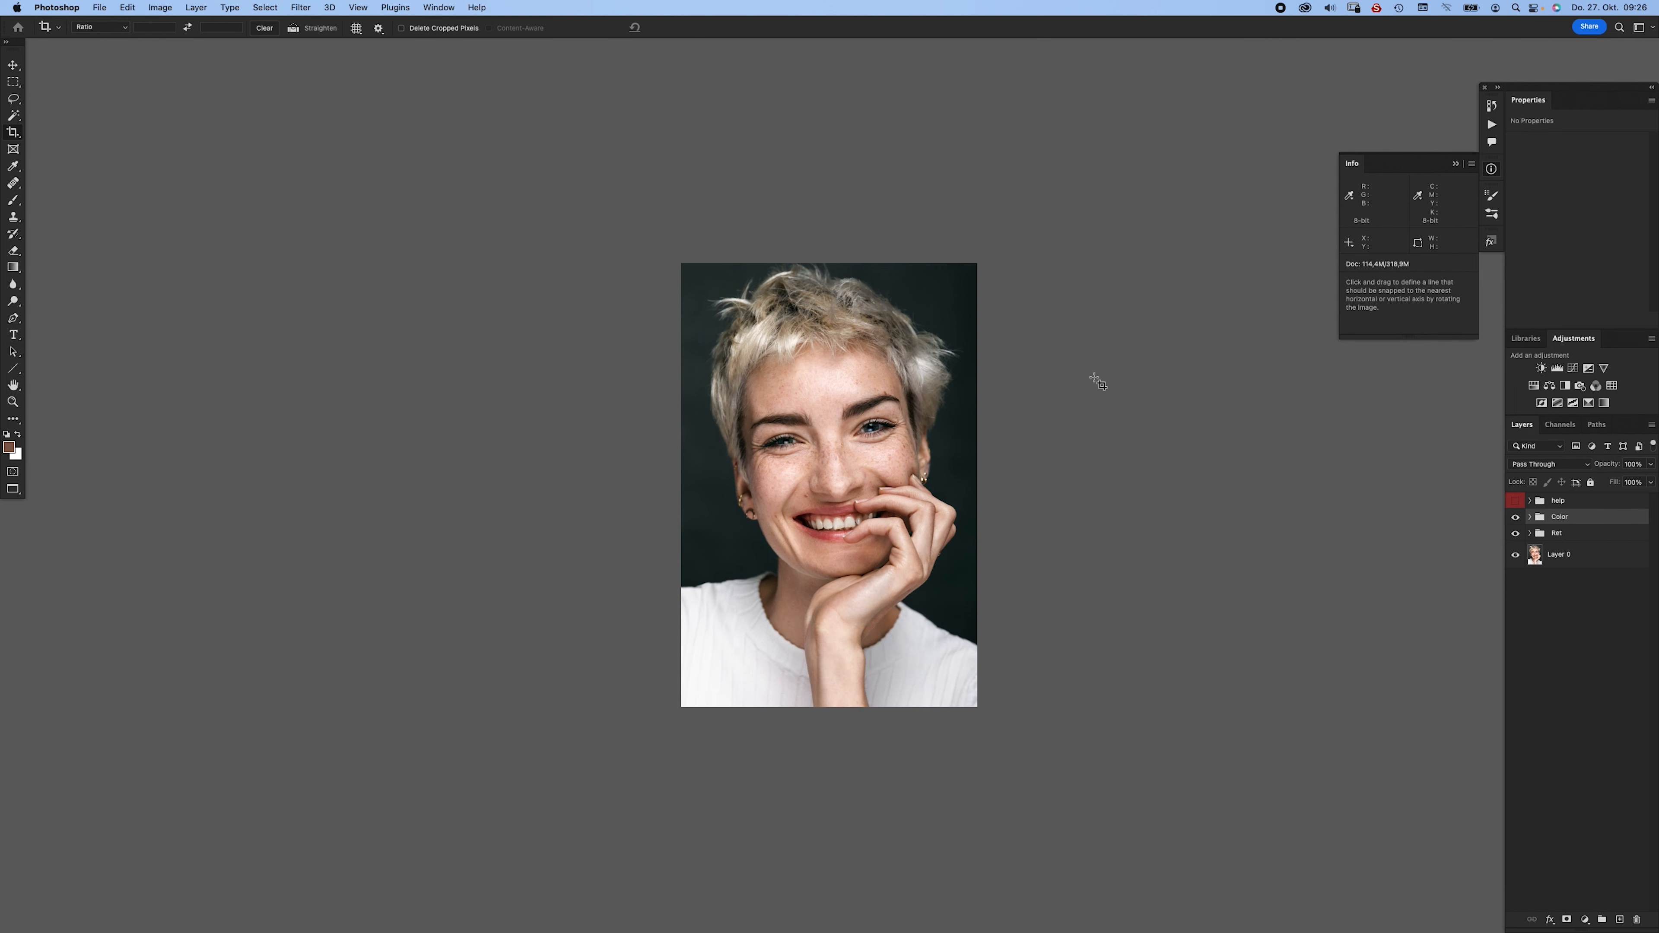
{"action": "key", "text": "v"}
{"action": "mouse_move", "coordinate": [845, 419]}
{"action": "left_mouse_down"}
{"action": "mouse_move", "coordinate": [898, 425]}
{"action": "mouse_move", "coordinate": [863, 423]}
{"action": "left_mouse_up"}
{"action": "left_click_drag", "start_coordinate": [677, 444], "coordinate": [918, 370]}
{"action": "left_click_drag", "start_coordinate": [915, 392], "coordinate": [859, 424]}
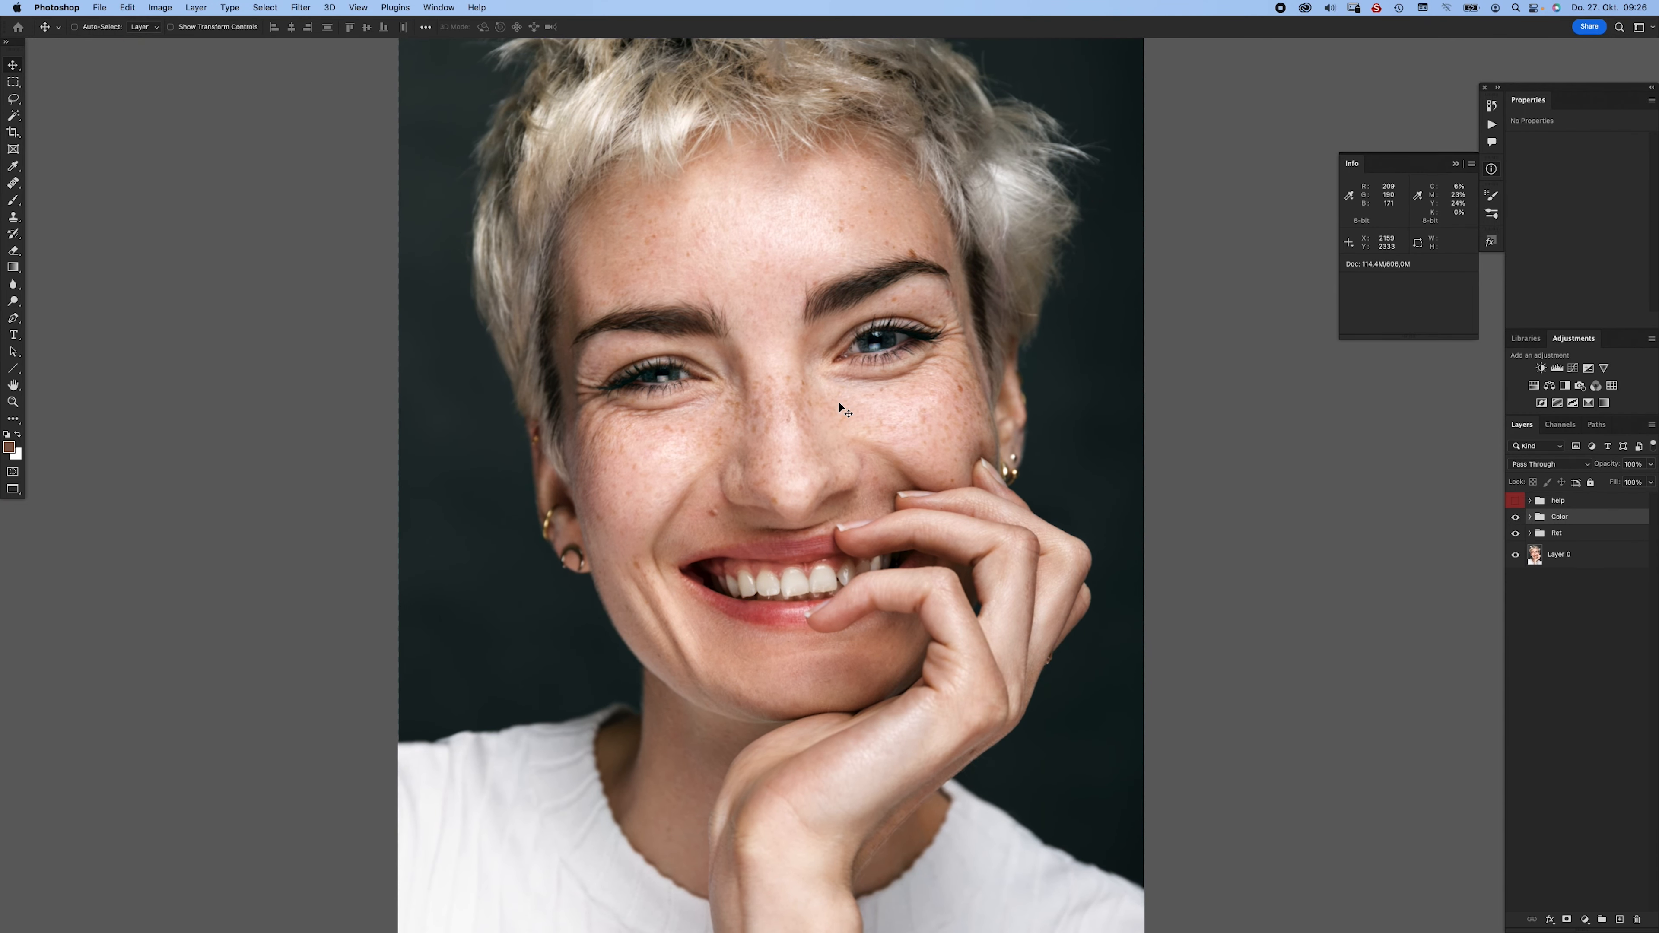
{"action": "mouse_move", "coordinate": [682, 445]}
{"action": "left_mouse_down"}
{"action": "mouse_move", "coordinate": [631, 416]}
{"action": "mouse_move", "coordinate": [670, 422]}
{"action": "left_mouse_up"}
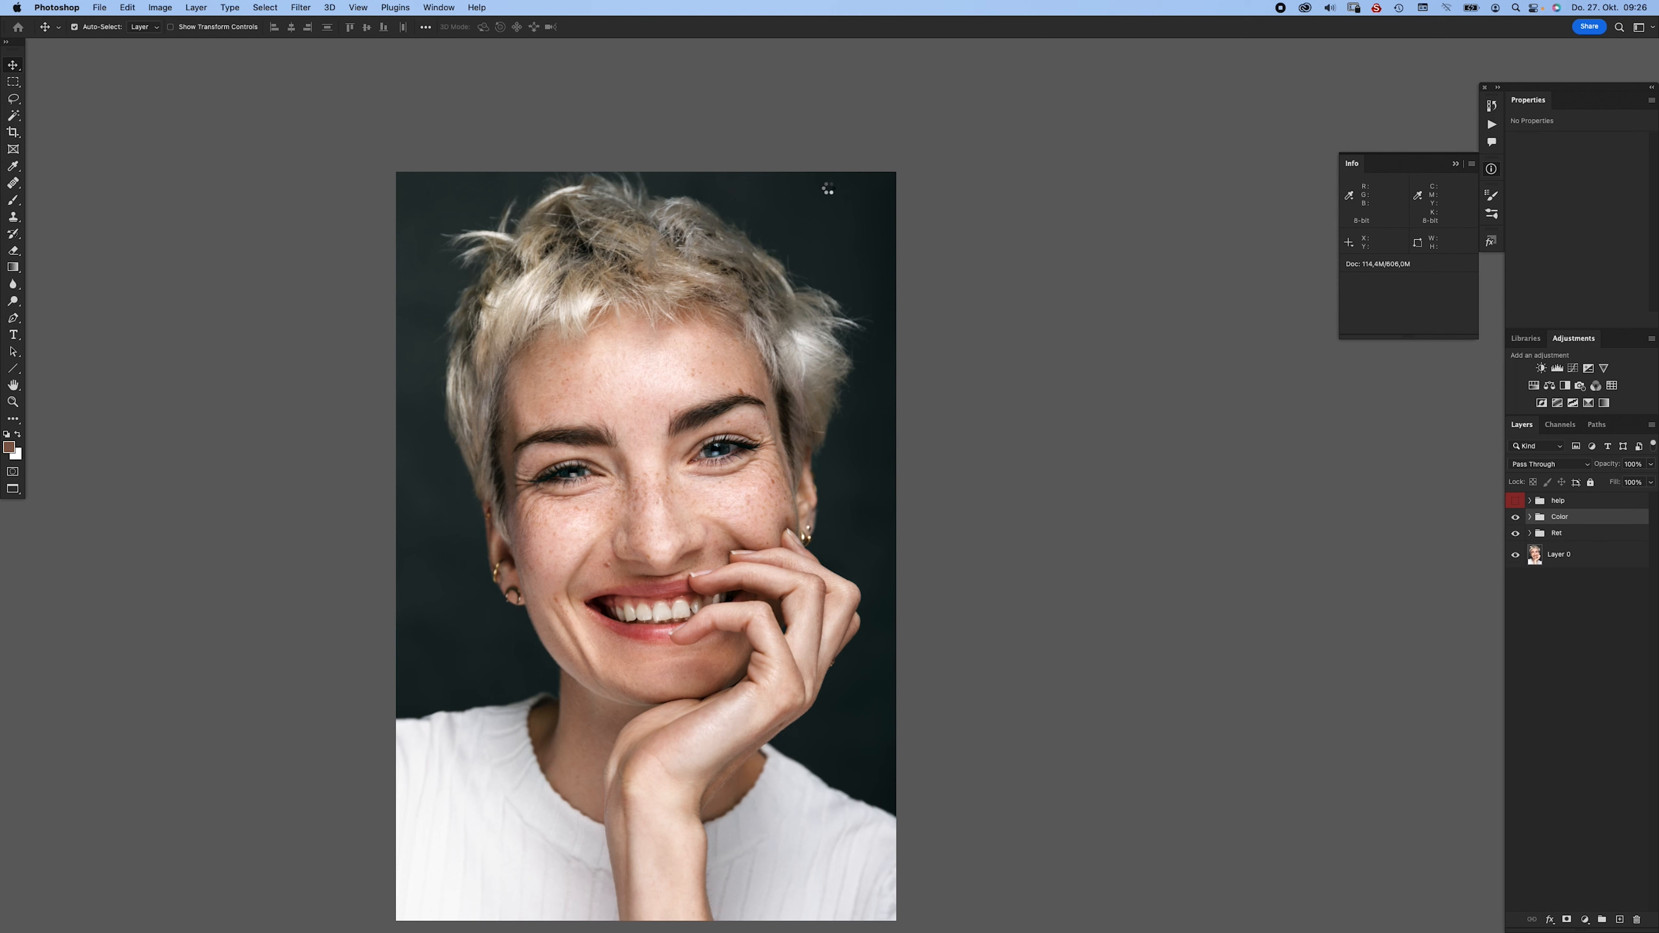
- Stamp all visible layers into a new layer above the Color group and name it Grain
{"action": "key", "text": "super+shift+alt+n"}
{"action": "key", "text": "super+shift+alt+e"}
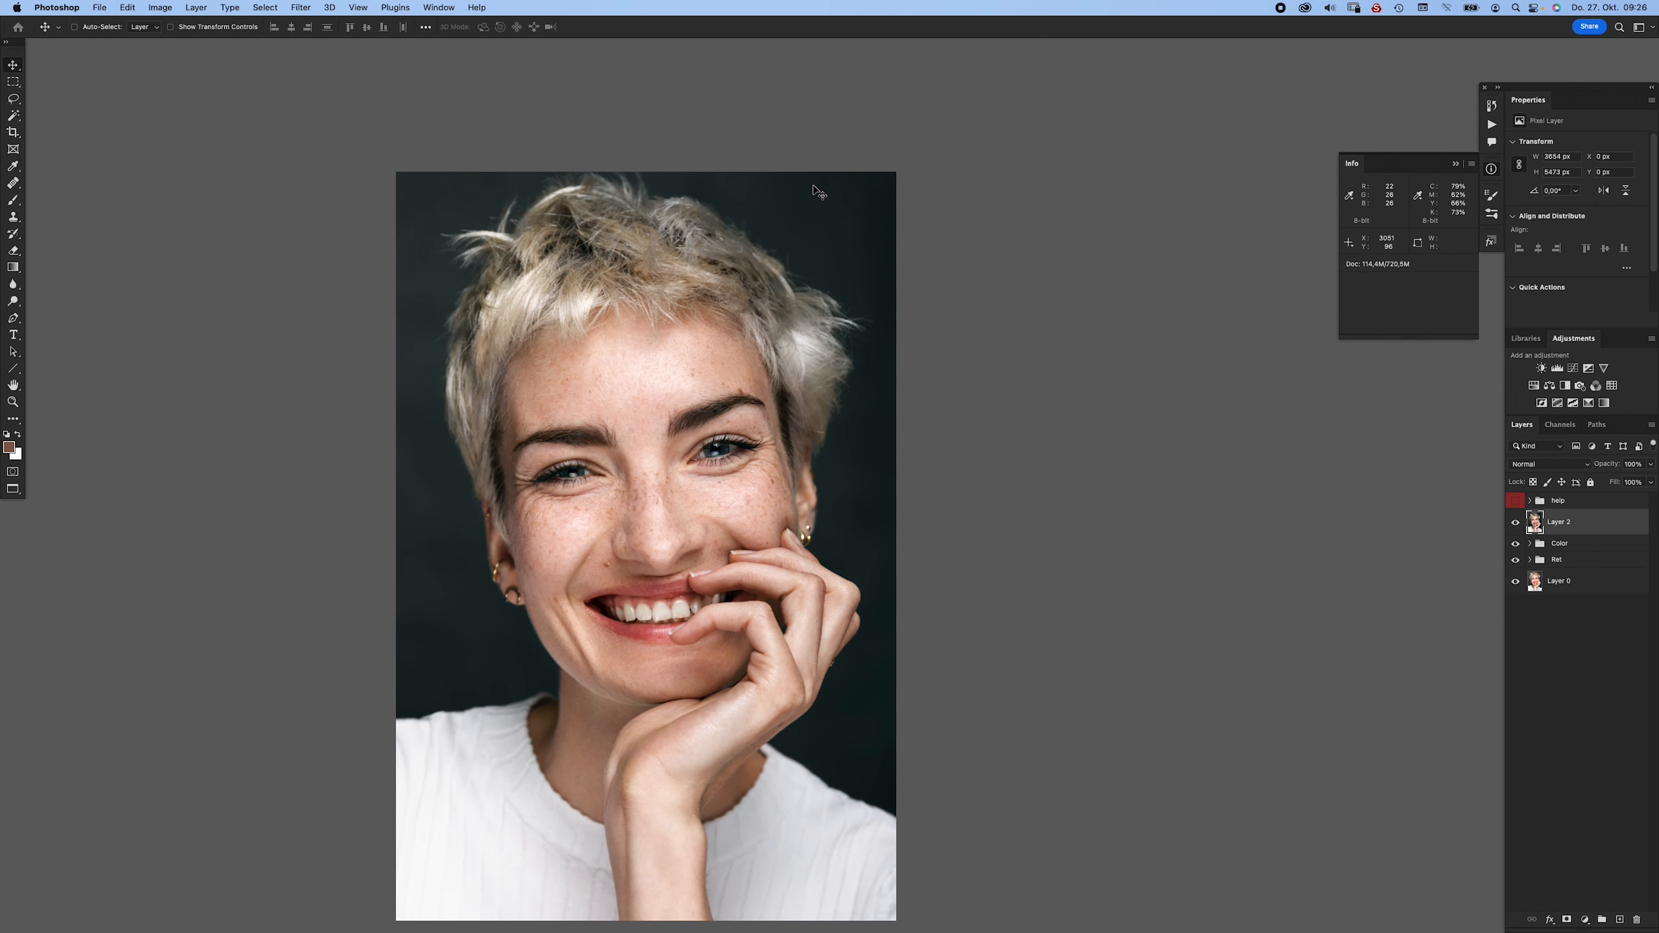
{"action": "left_click", "coordinate": [1516, 524], "text": "alt"}
{"action": "left_click_drag", "start_coordinate": [862, 495], "coordinate": [895, 440]}
{"action": "double_click", "coordinate": [1560, 522]}
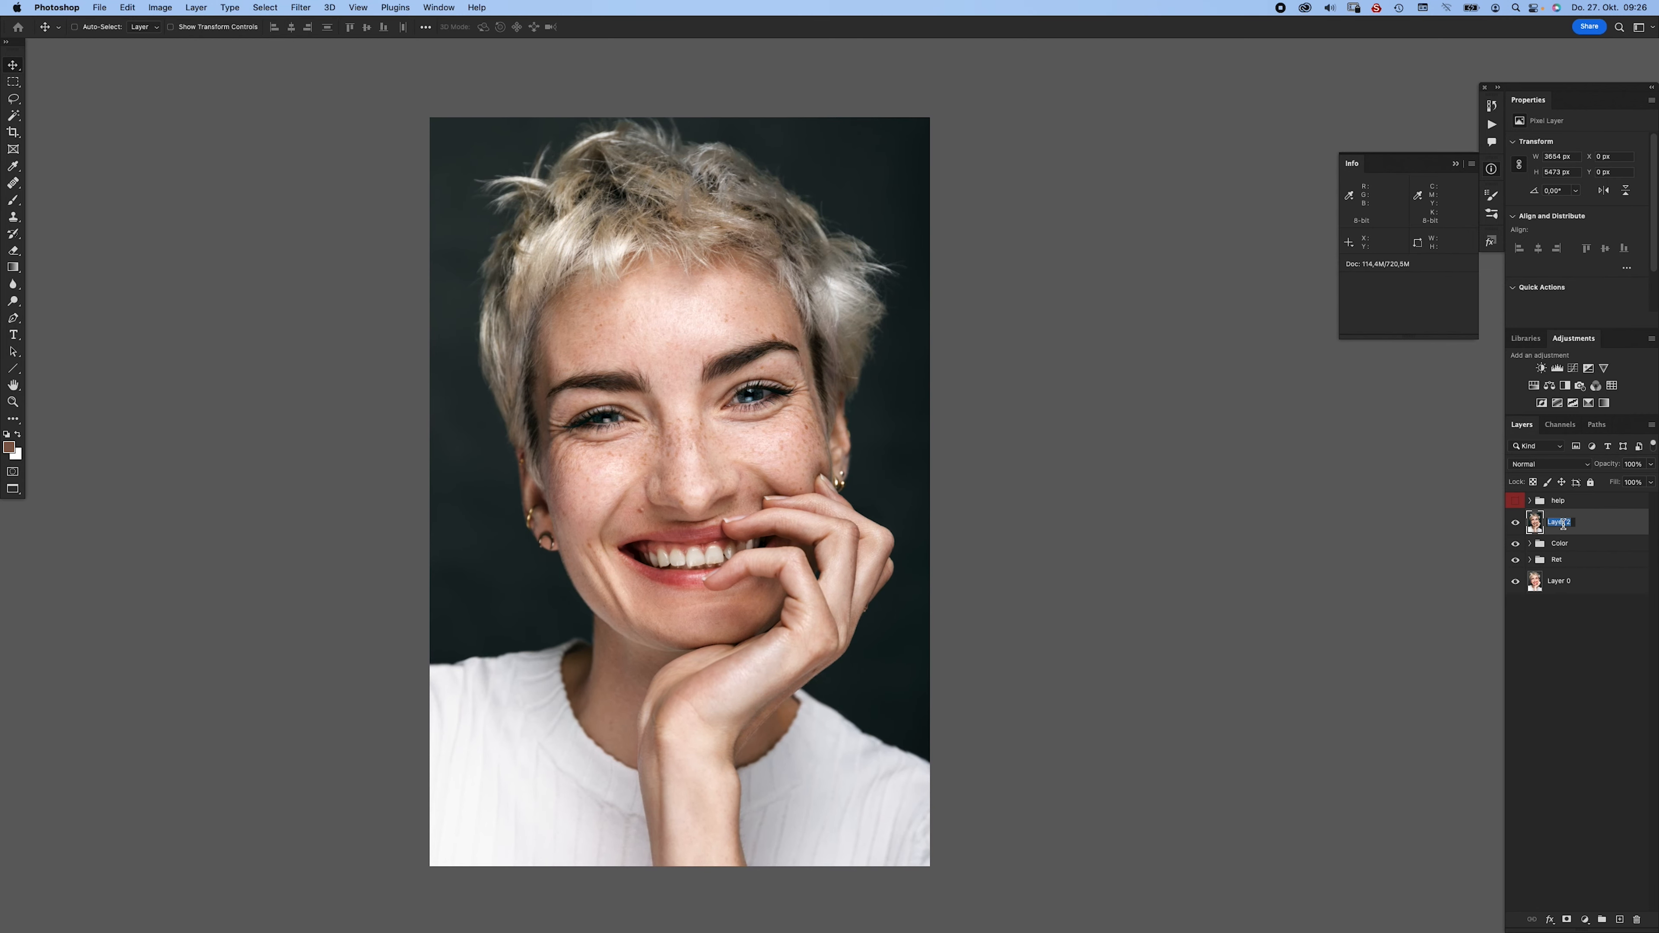
{"action": "type", "text": "G"}
{"action": "key", "text": "Return"}
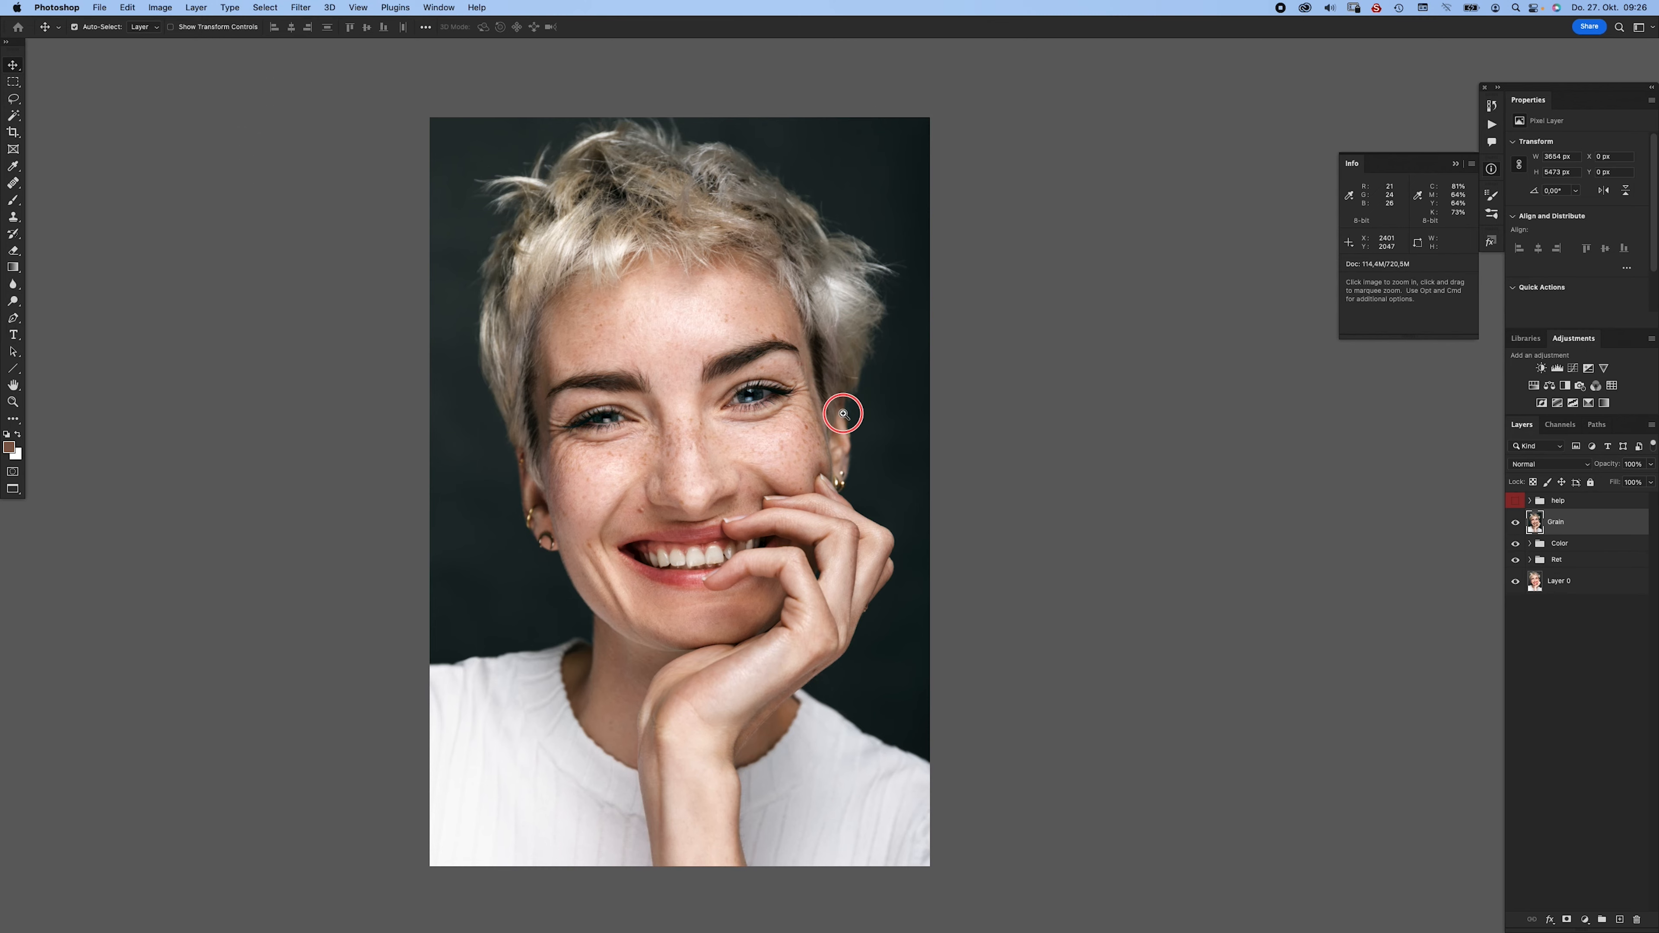
- Inspect the skin up close, then start the Camera Raw Filter on the Grain layer with a grain amount of 25
{"action": "left_click", "coordinate": [838, 412], "text": "super"}
{"action": "left_click", "coordinate": [873, 422], "text": "super"}
{"action": "left_click", "coordinate": [873, 422], "text": "alt+super"}
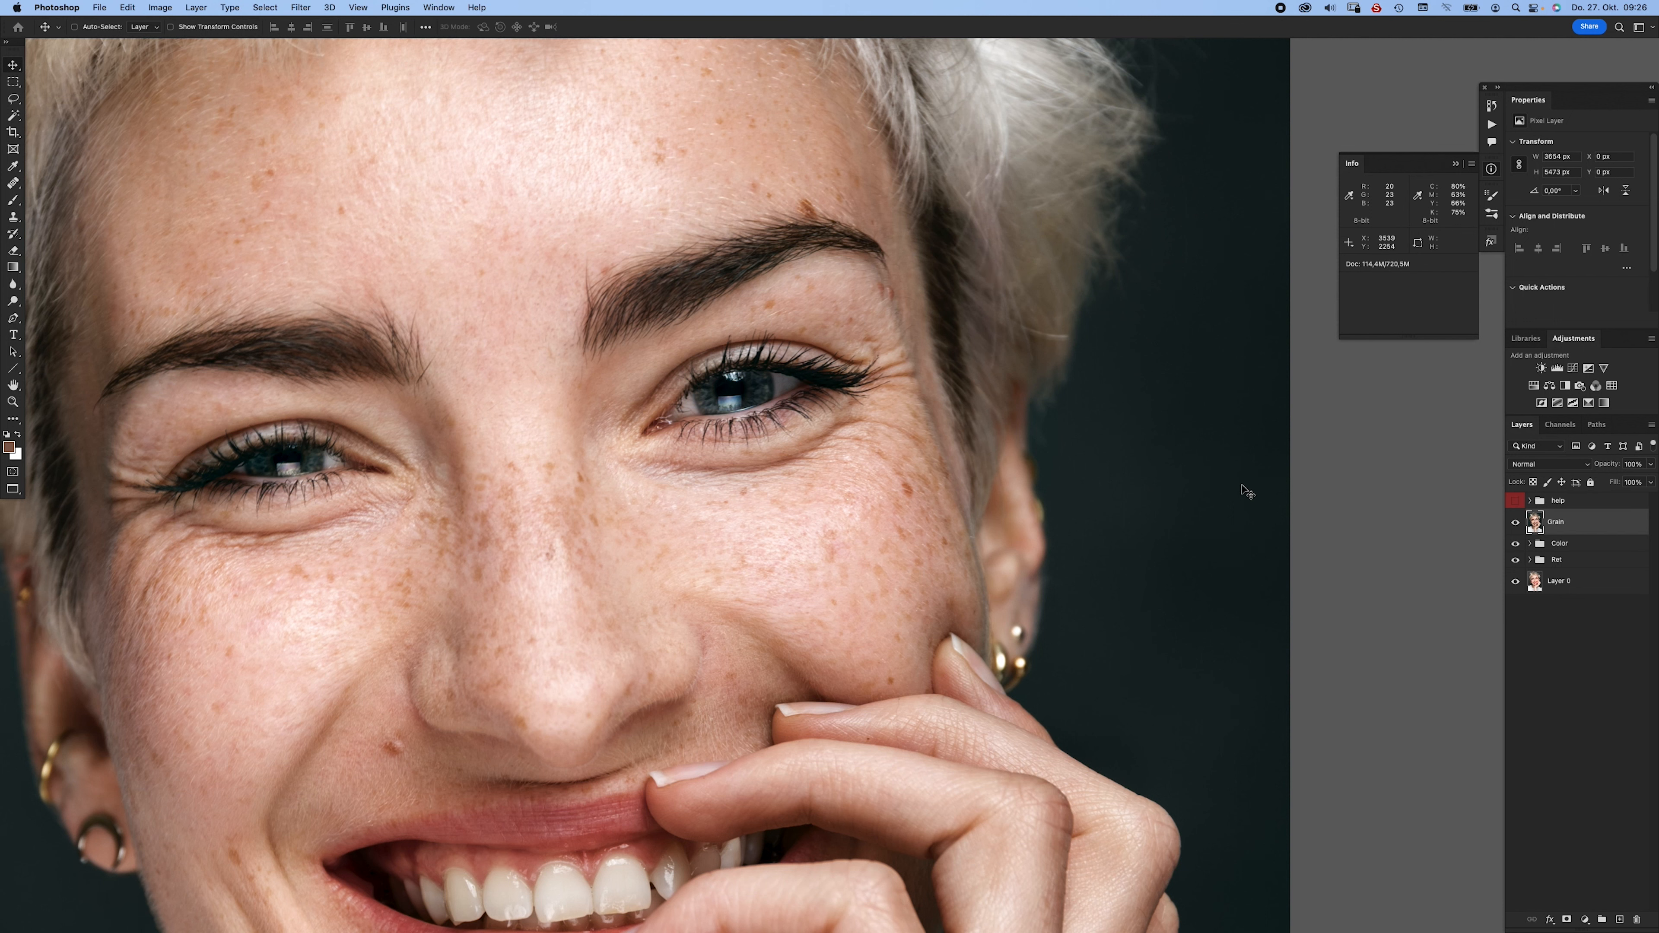
{"action": "left_click_drag", "start_coordinate": [713, 658], "coordinate": [850, 536]}
{"action": "mouse_move", "coordinate": [967, 430]}
{"action": "left_mouse_down"}
{"action": "mouse_move", "coordinate": [948, 423]}
{"action": "mouse_move", "coordinate": [1003, 445]}
{"action": "mouse_move", "coordinate": [939, 431]}
{"action": "left_mouse_up"}
{"action": "left_click_drag", "start_coordinate": [1096, 414], "coordinate": [989, 418]}
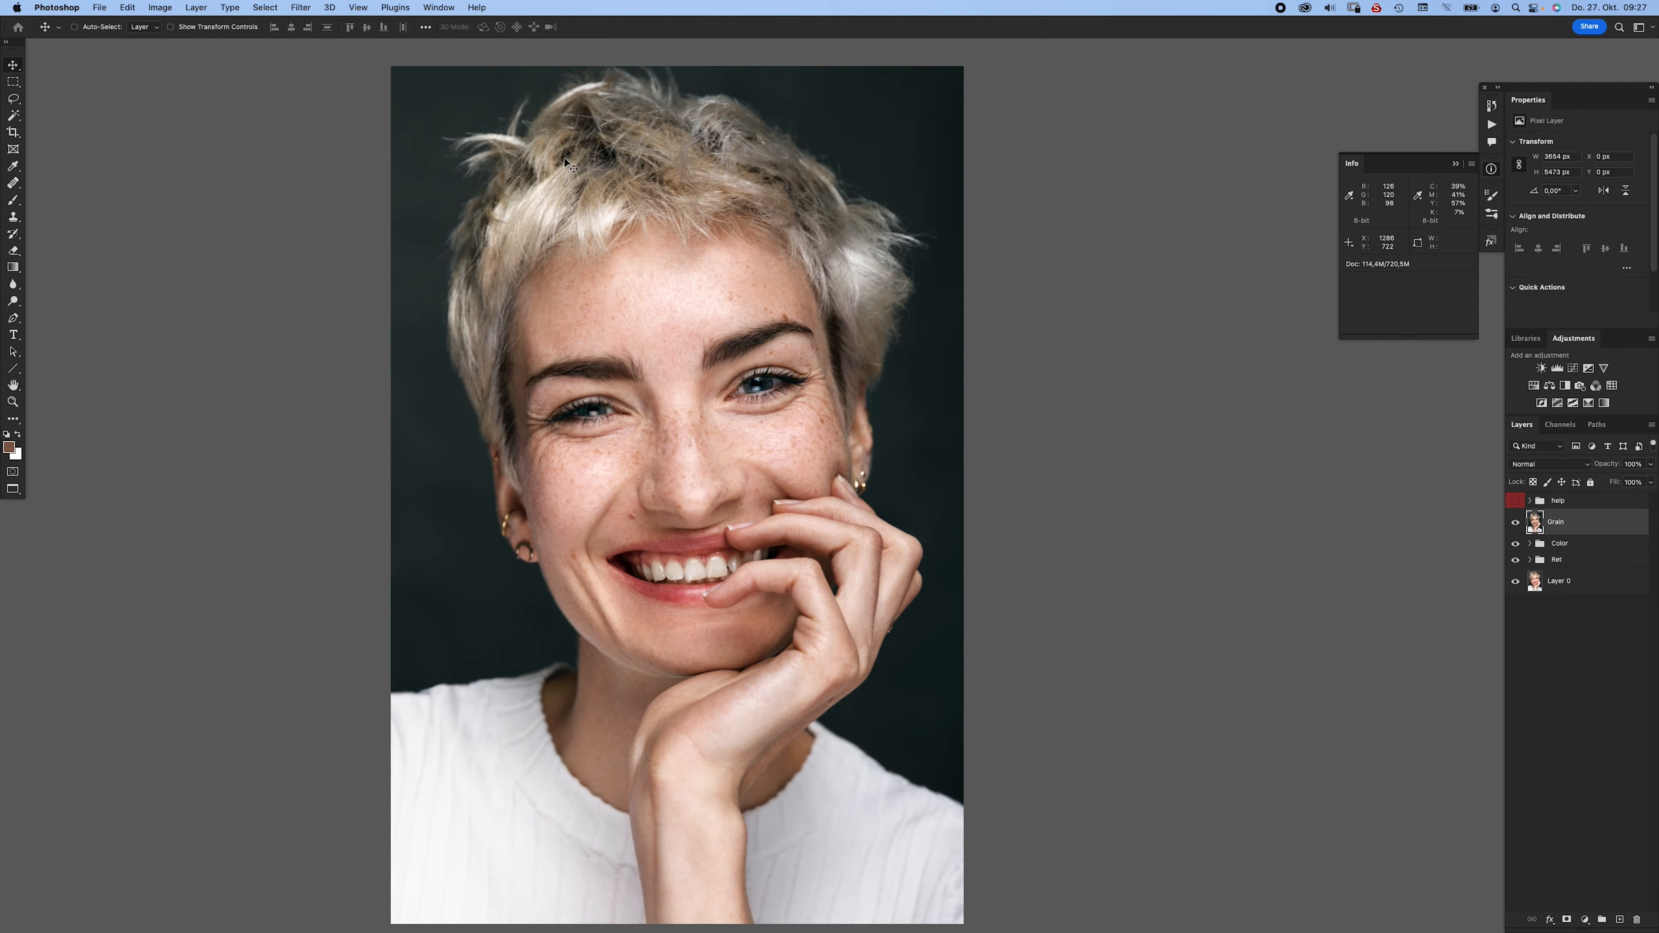
{"action": "left_click", "coordinate": [301, 8]}
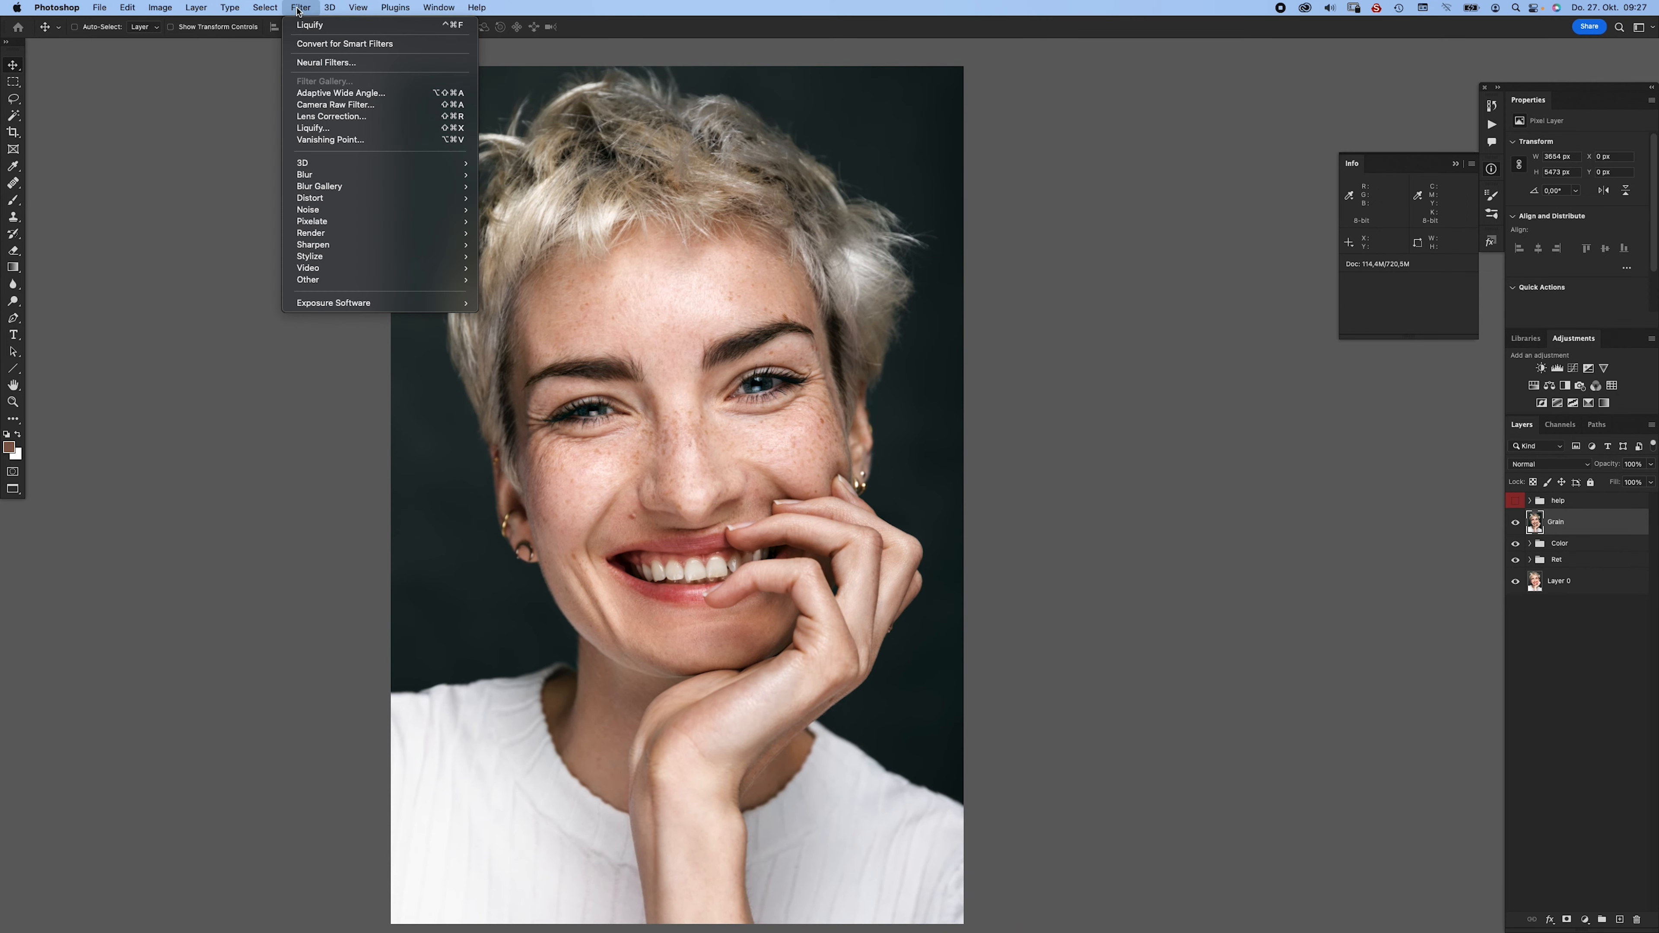
{"action": "left_click", "coordinate": [357, 105]}
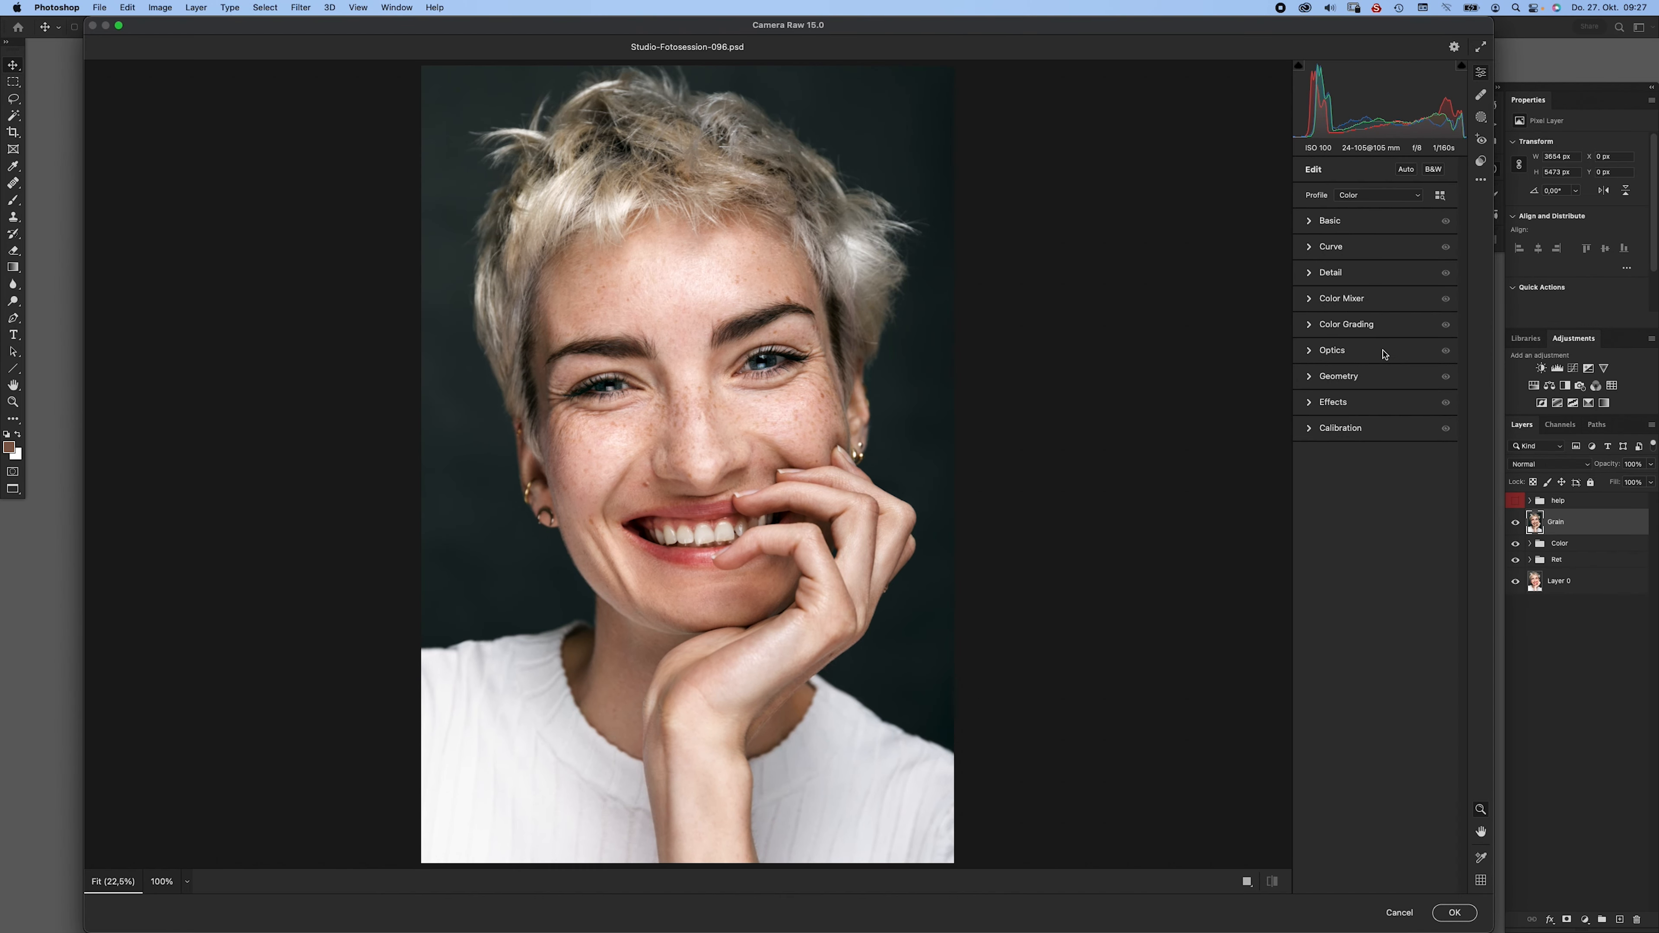
{"action": "left_click", "coordinate": [1323, 410]}
{"action": "left_click", "coordinate": [1416, 425]}
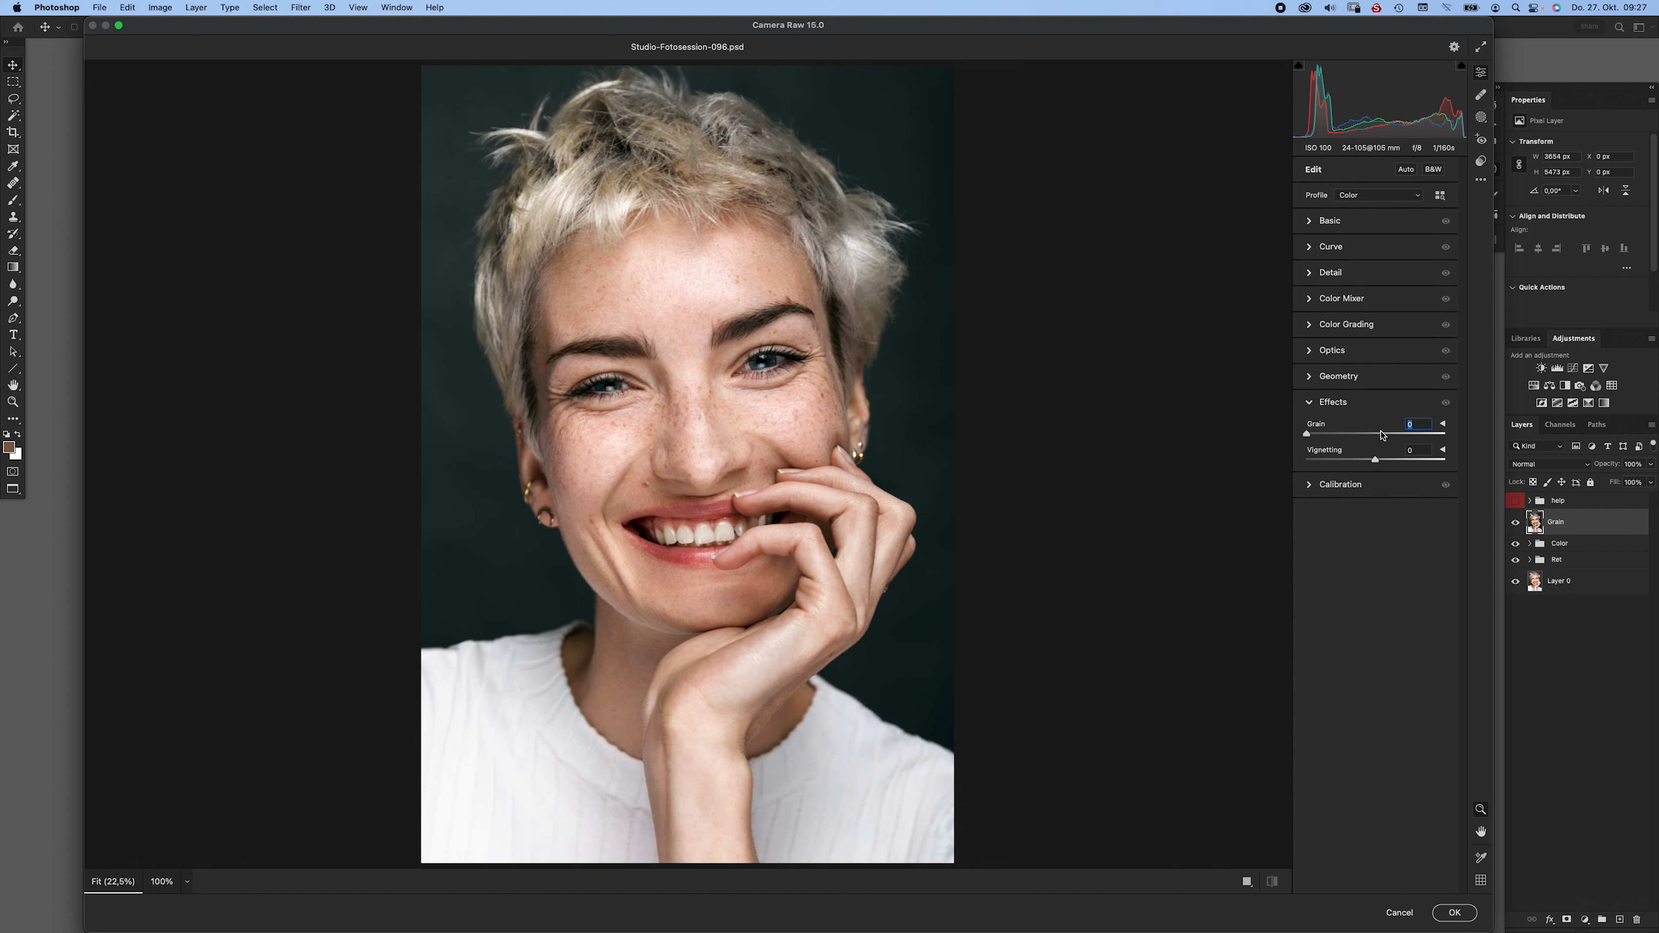
{"action": "type", "text": "25"}
{"action": "key", "text": "Return"}
- Set the grain size to 40 and check the grain on both sides of the face and the dark background
{"action": "left_click_drag", "start_coordinate": [913, 358], "coordinate": [910, 358]}
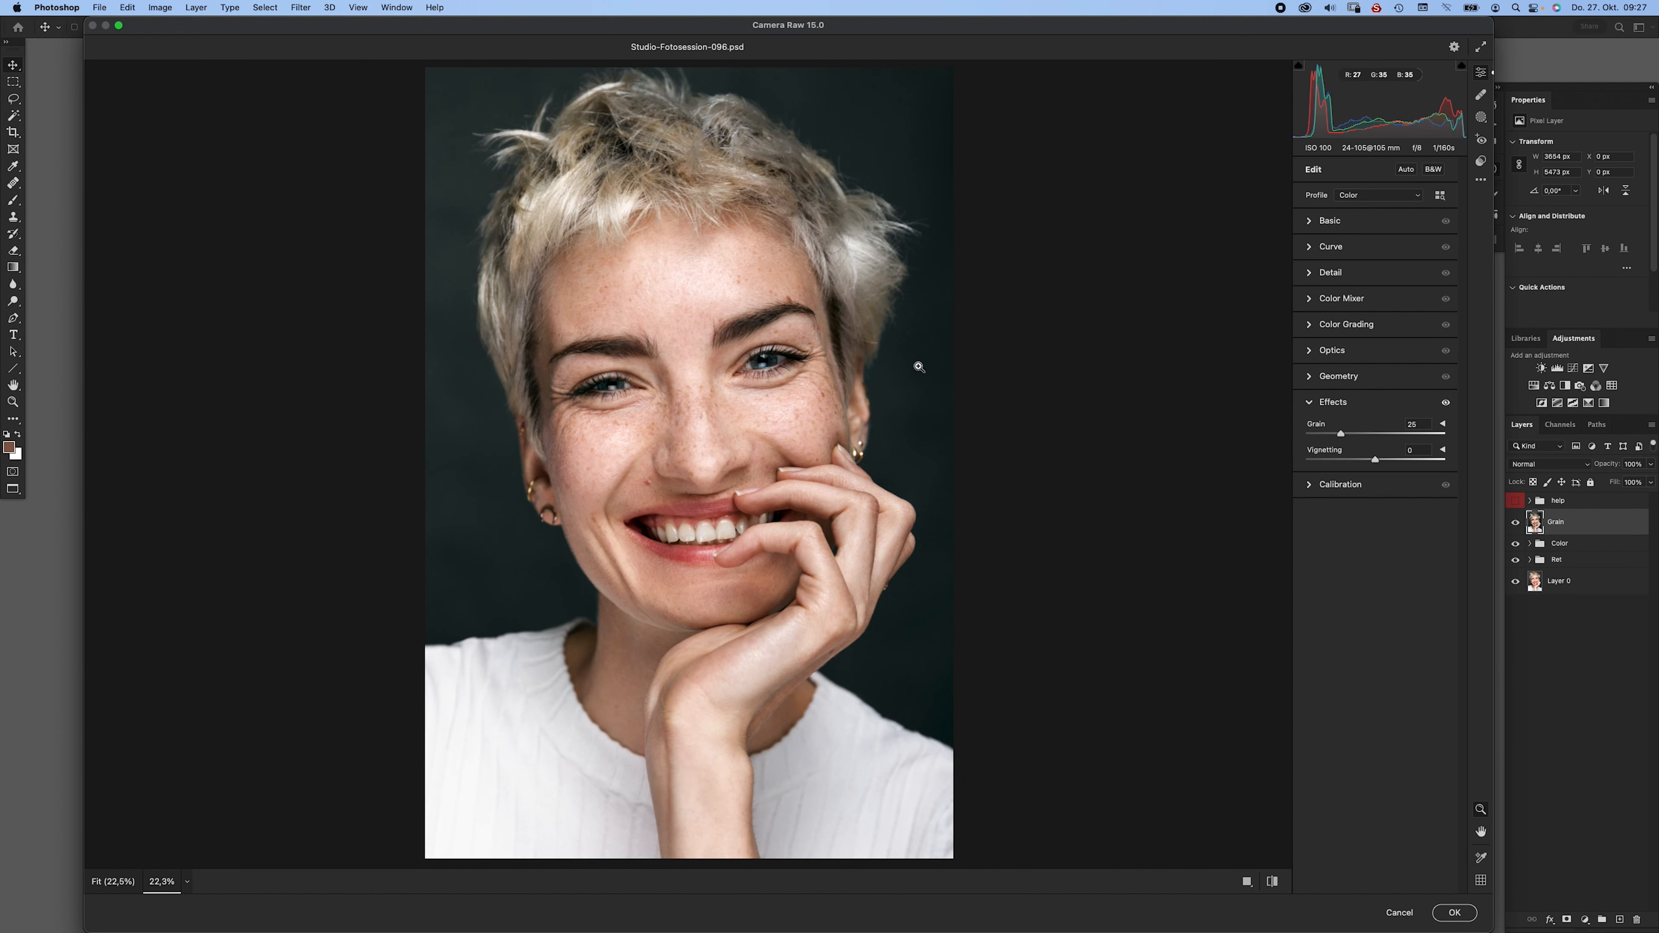
{"action": "left_click_drag", "start_coordinate": [771, 366], "coordinate": [863, 382]}
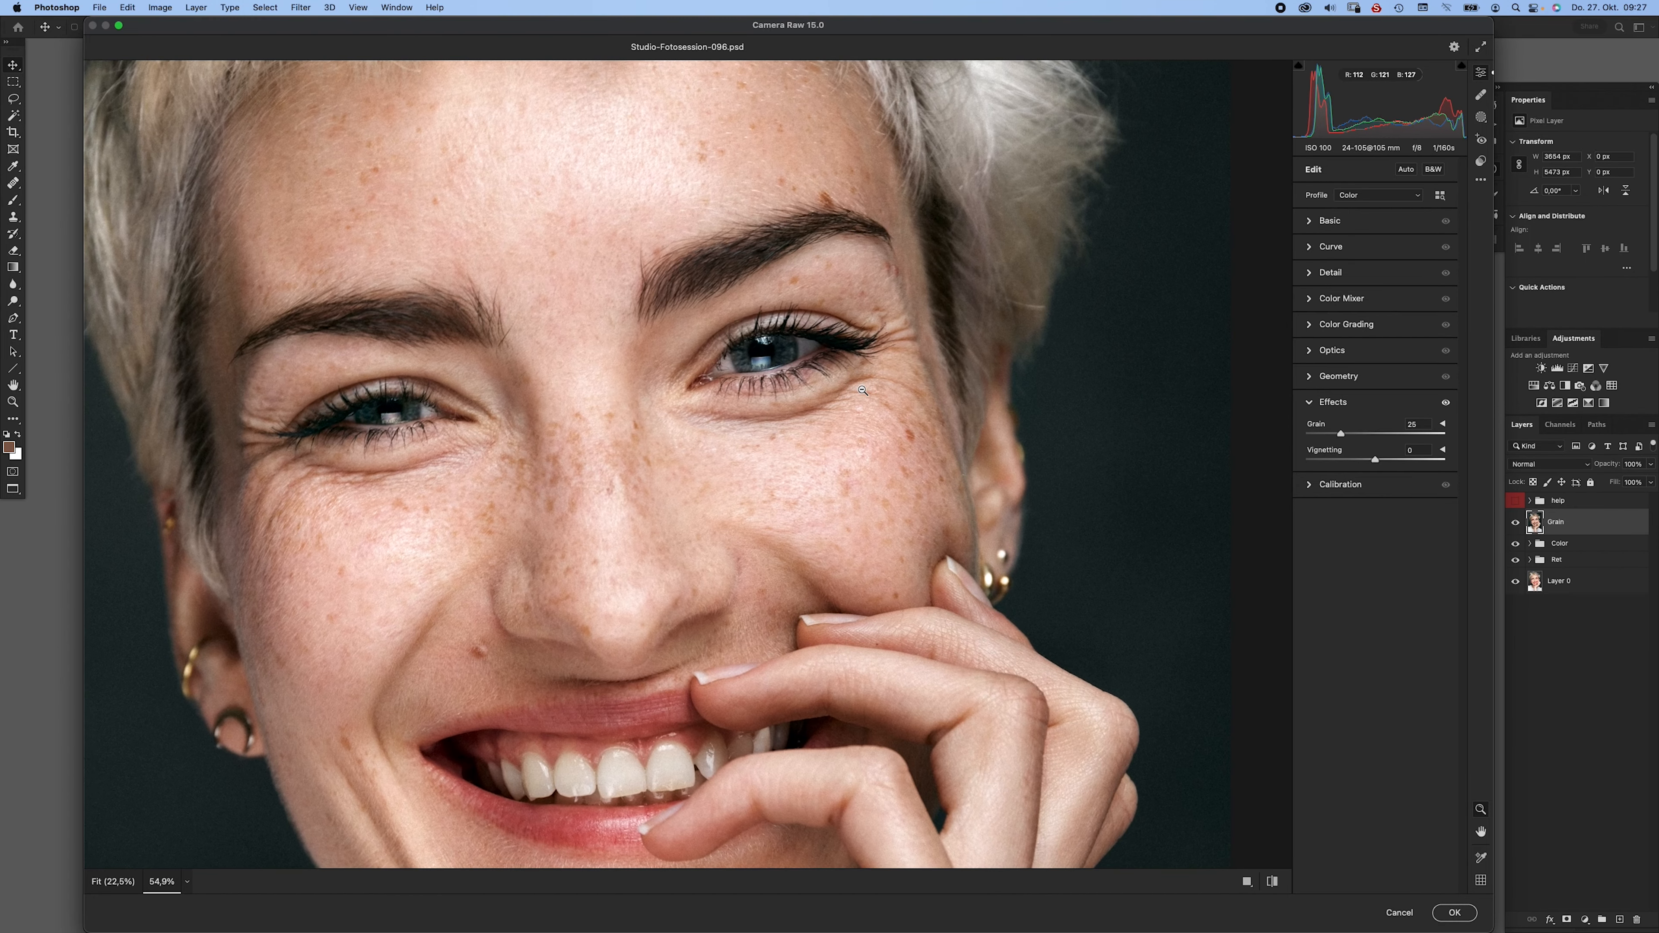
{"action": "left_click", "coordinate": [1442, 424]}
{"action": "left_click_drag", "start_coordinate": [1078, 550], "coordinate": [1285, 463]}
{"action": "left_click", "coordinate": [1427, 445]}
{"action": "type", "text": "40"}
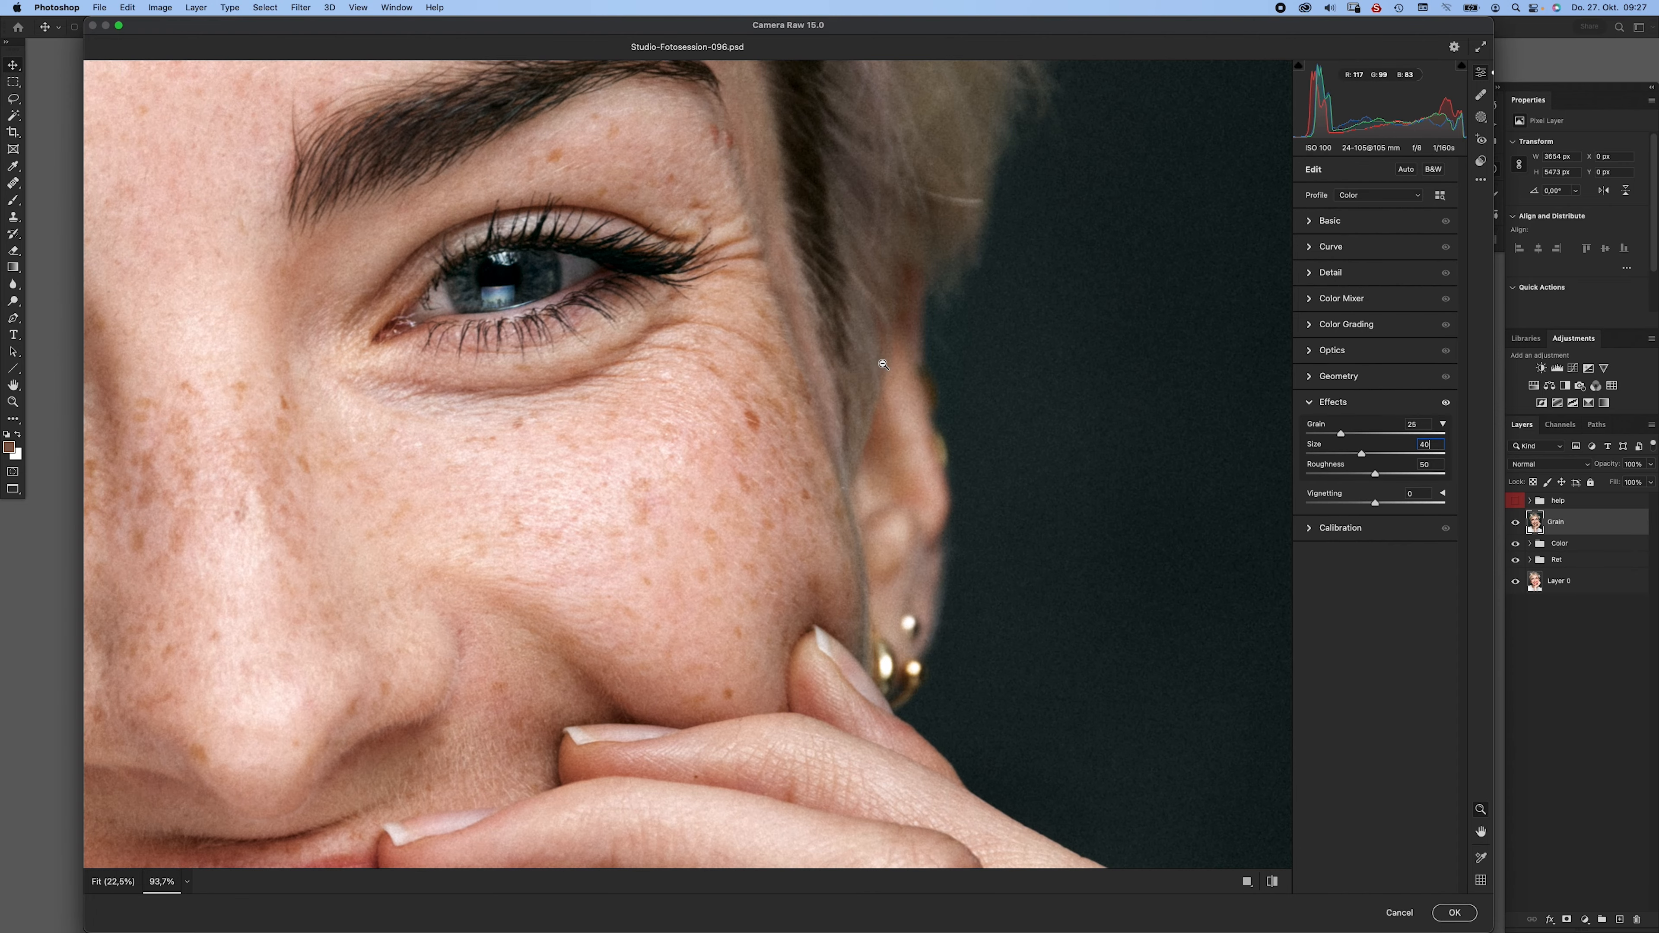
{"action": "left_click_drag", "start_coordinate": [884, 365], "coordinate": [764, 370]}
{"action": "left_click_drag", "start_coordinate": [234, 393], "coordinate": [333, 419]}
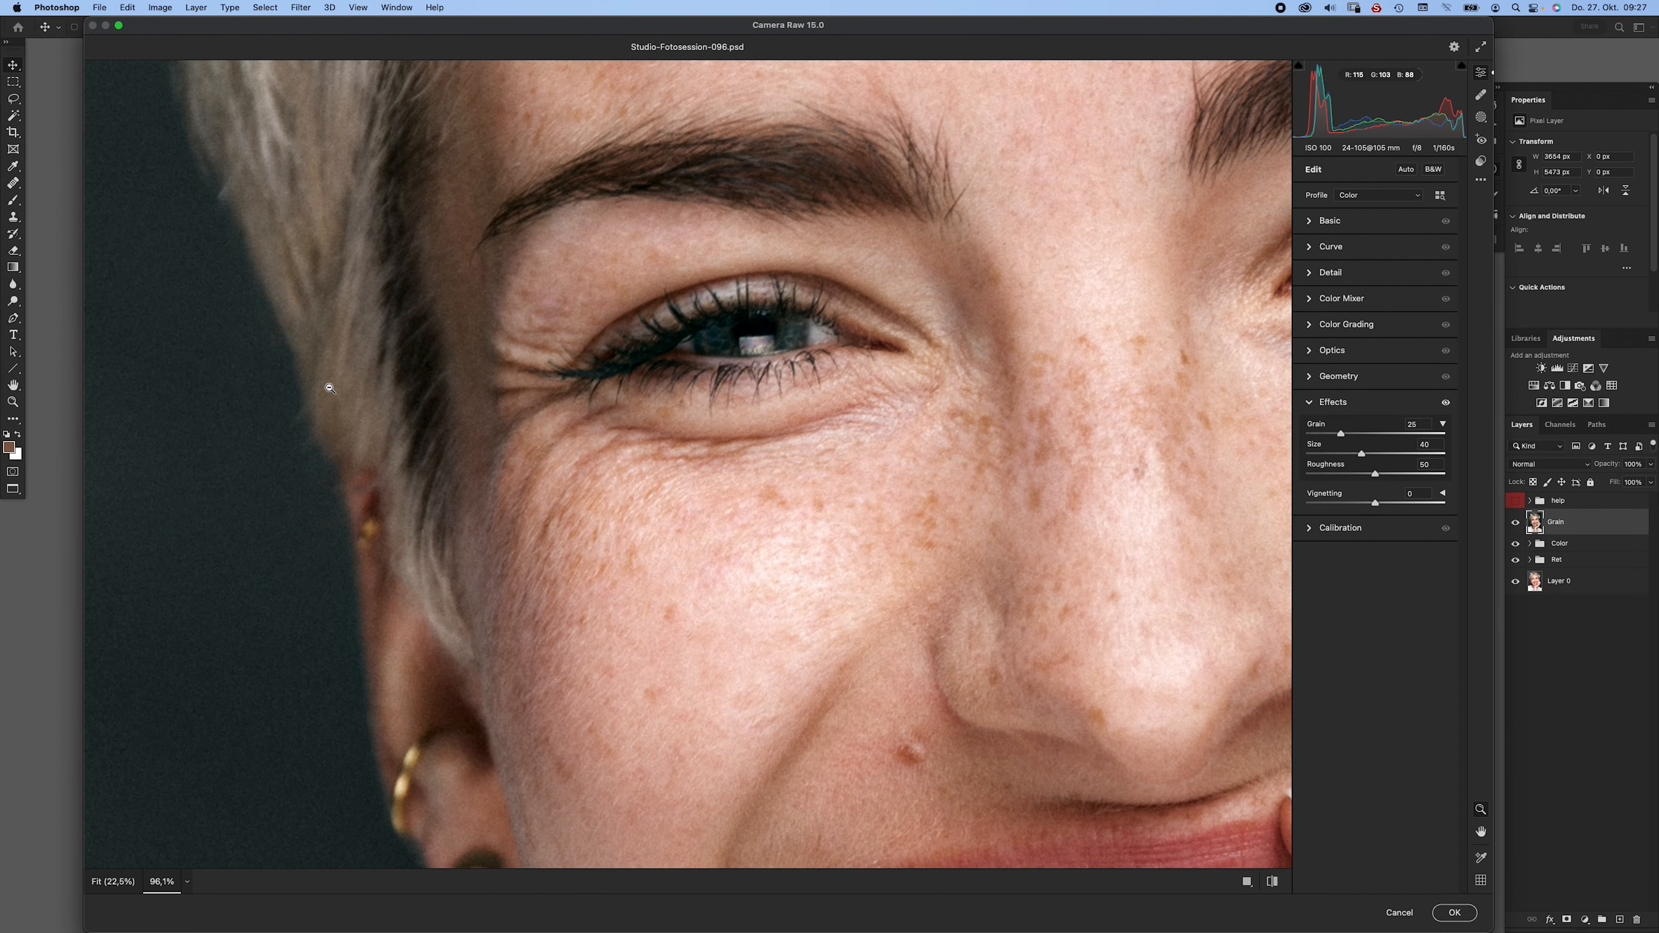
{"action": "left_click_drag", "start_coordinate": [507, 403], "coordinate": [370, 381]}
{"action": "left_click_drag", "start_coordinate": [870, 330], "coordinate": [952, 352]}
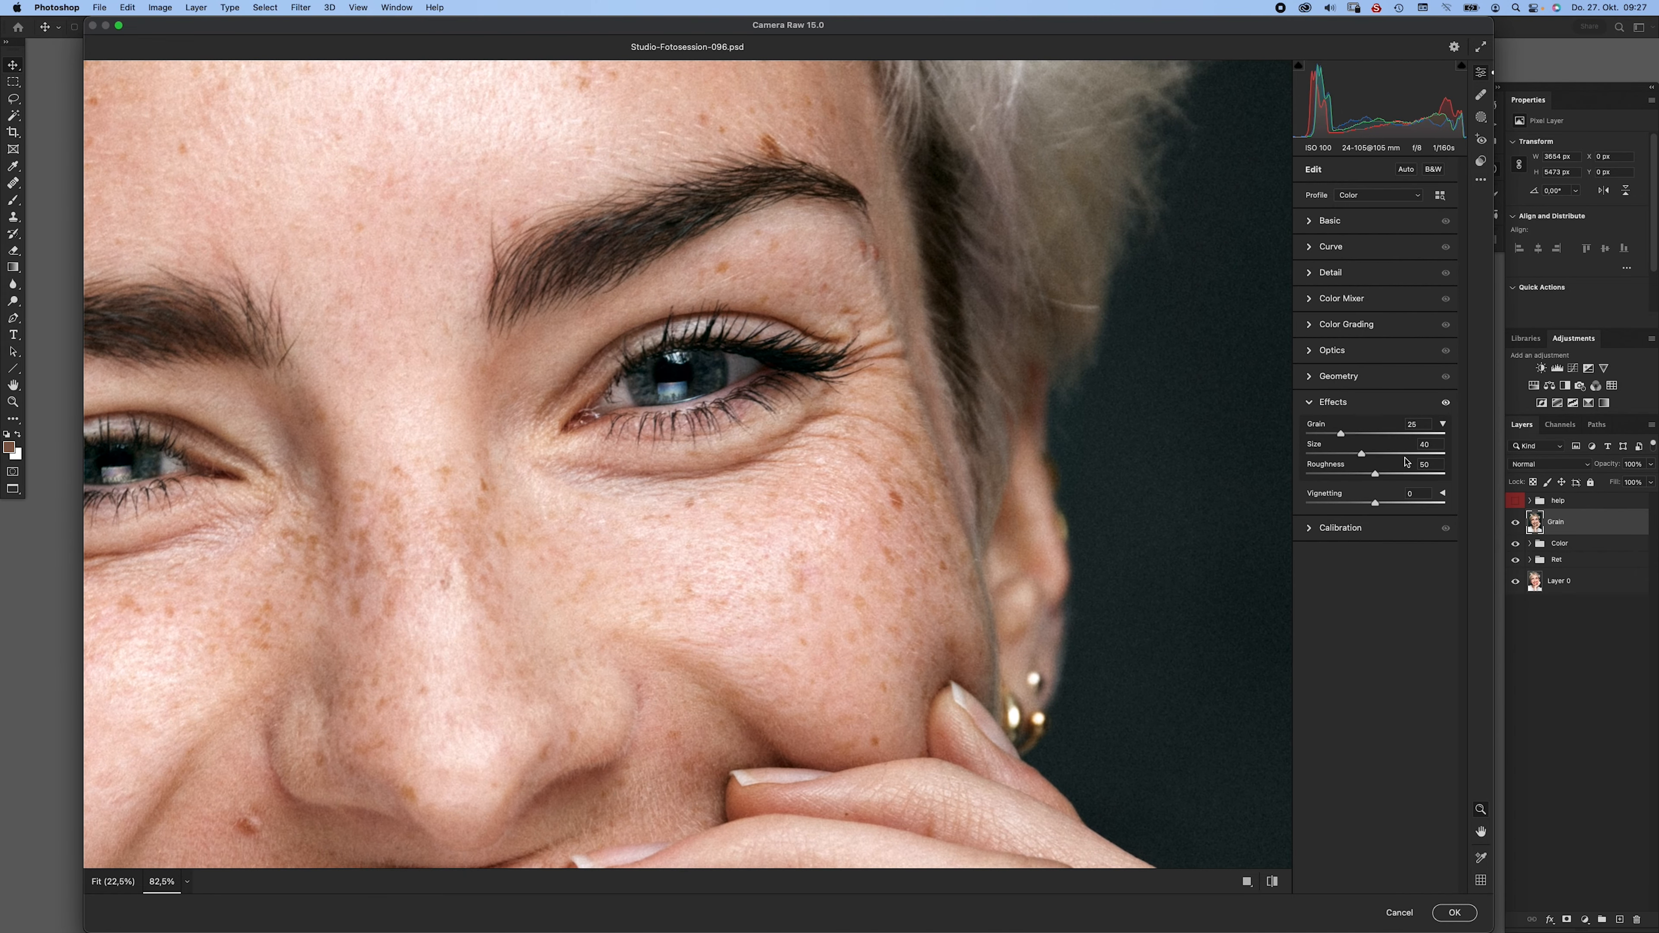
- Try a grain amount of 30, set it back to 25 and apply the Camera Raw Filter
{"action": "left_click", "coordinate": [1423, 426]}
{"action": "type", "text": "2"}
{"action": "left_click", "coordinate": [1416, 424]}
{"action": "type", "text": "30"}
{"action": "key", "text": "Return"}
{"action": "left_click_drag", "start_coordinate": [1167, 437], "coordinate": [640, 431]}
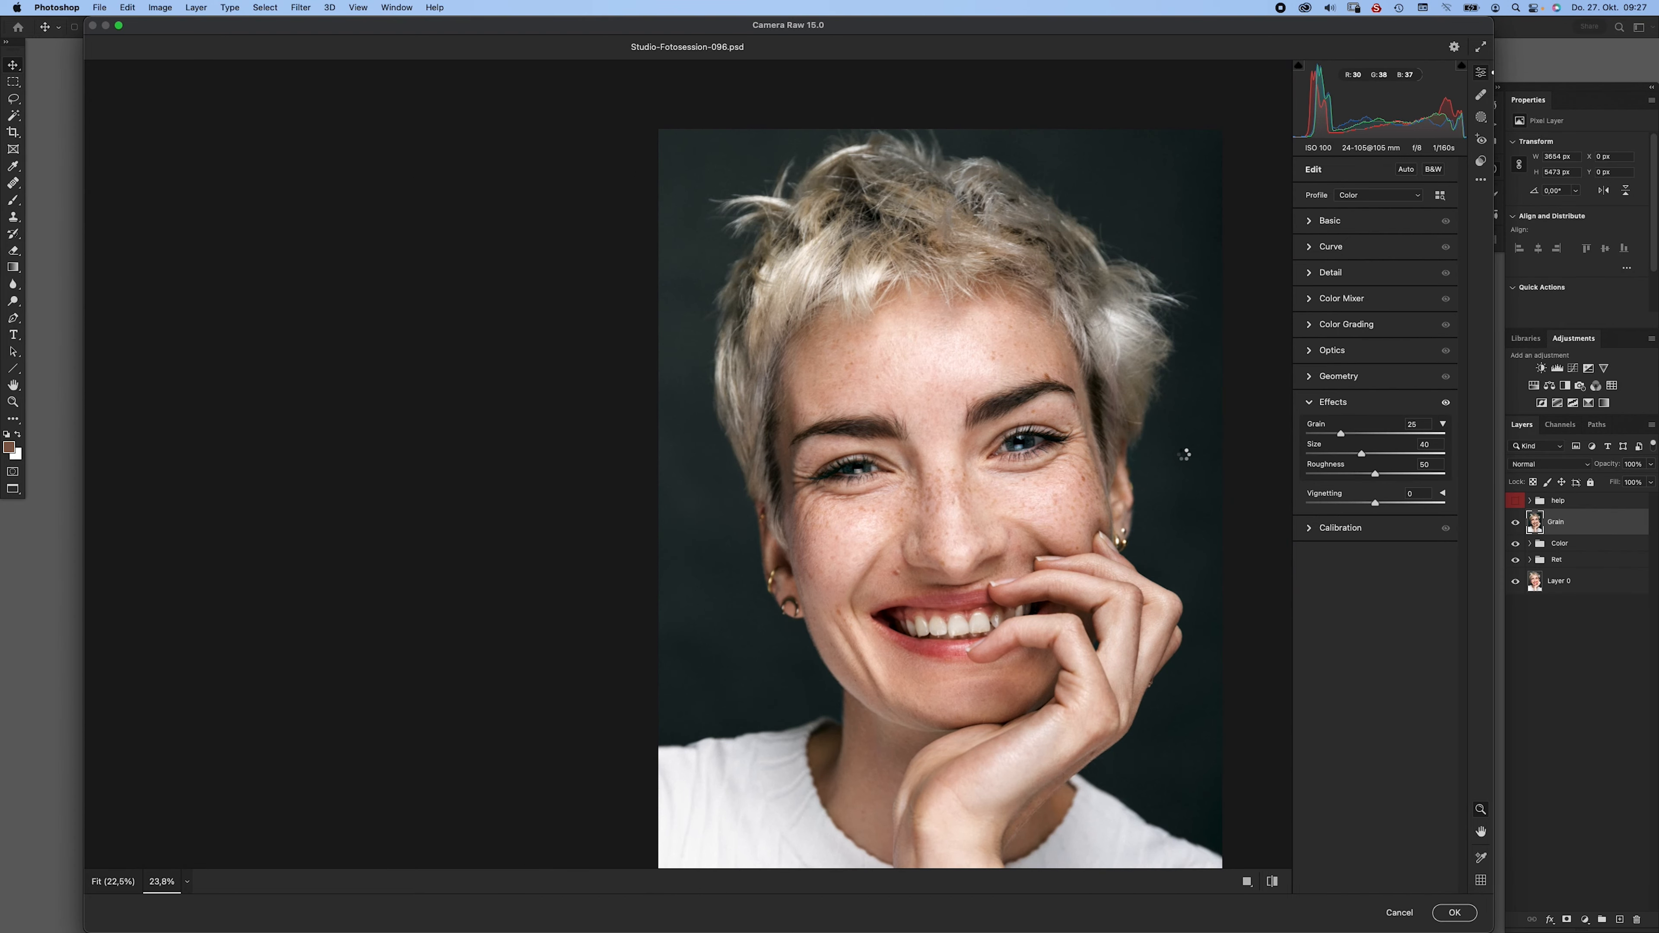
{"action": "key", "text": "Return"}
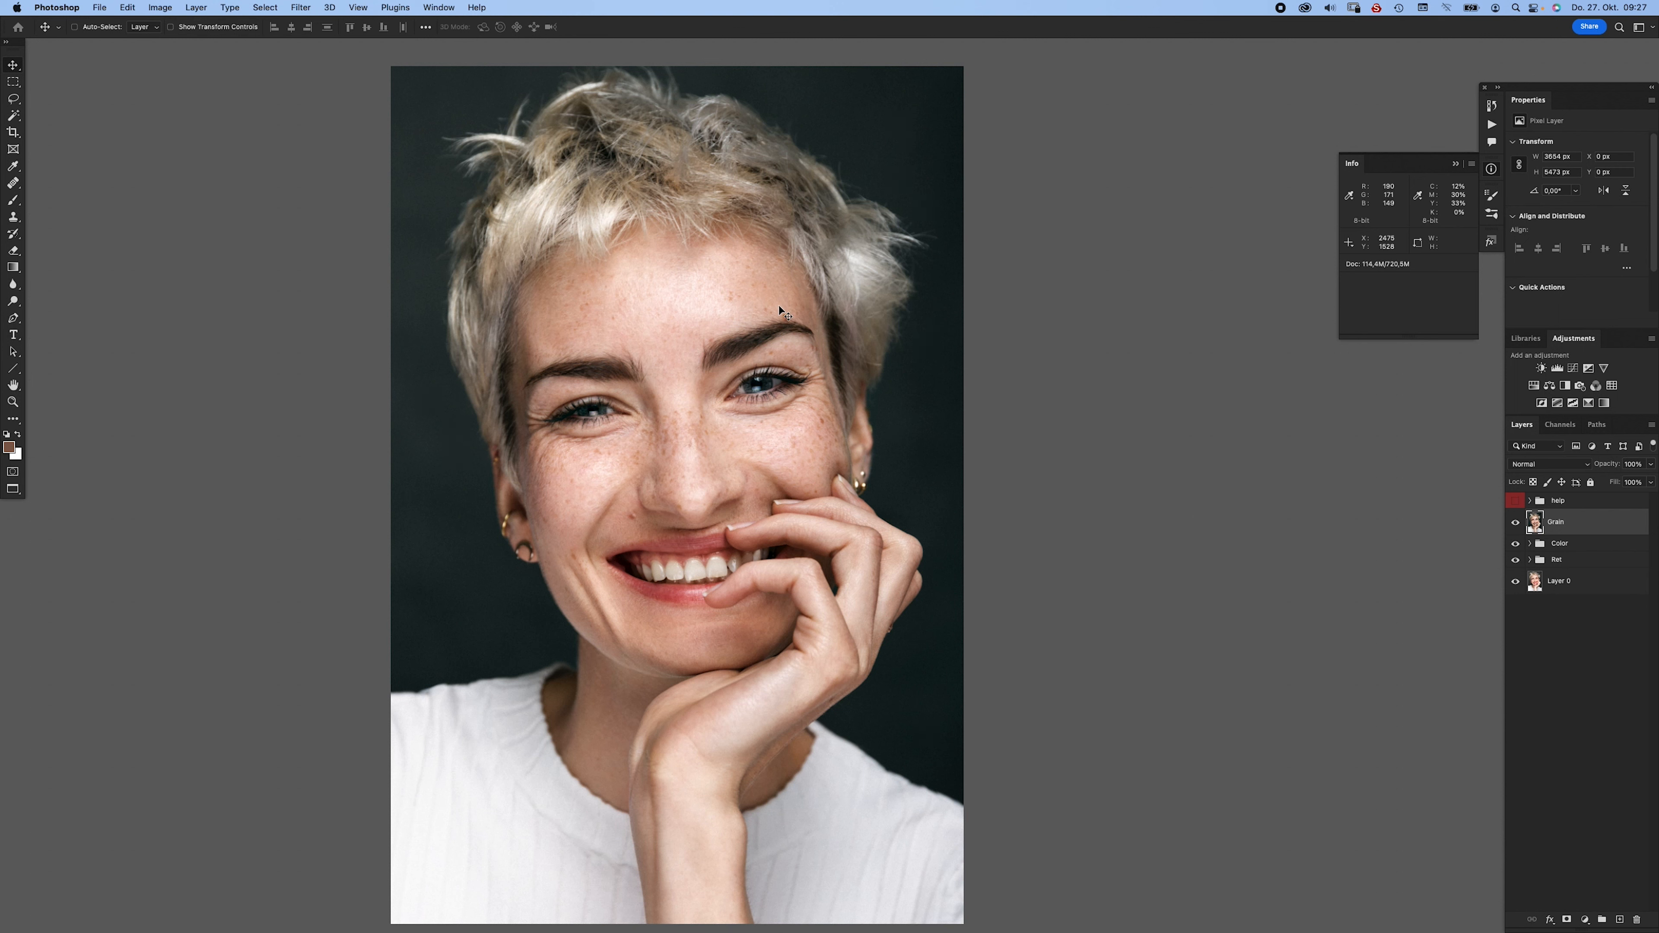
- Rename the Grain layer "25 40 50" after its grain settings
{"action": "double_click", "coordinate": [1556, 522]}
{"action": "type", "text": "25 40 50"}
{"action": "key", "text": "Return"}
- Check the grain on the face, then compare the finished portrait repeatedly with the original layer shown alone
{"action": "left_click_drag", "start_coordinate": [930, 428], "coordinate": [888, 399]}
{"action": "left_click_drag", "start_coordinate": [876, 418], "coordinate": [918, 430]}
{"action": "left_click_drag", "start_coordinate": [643, 436], "coordinate": [832, 425]}
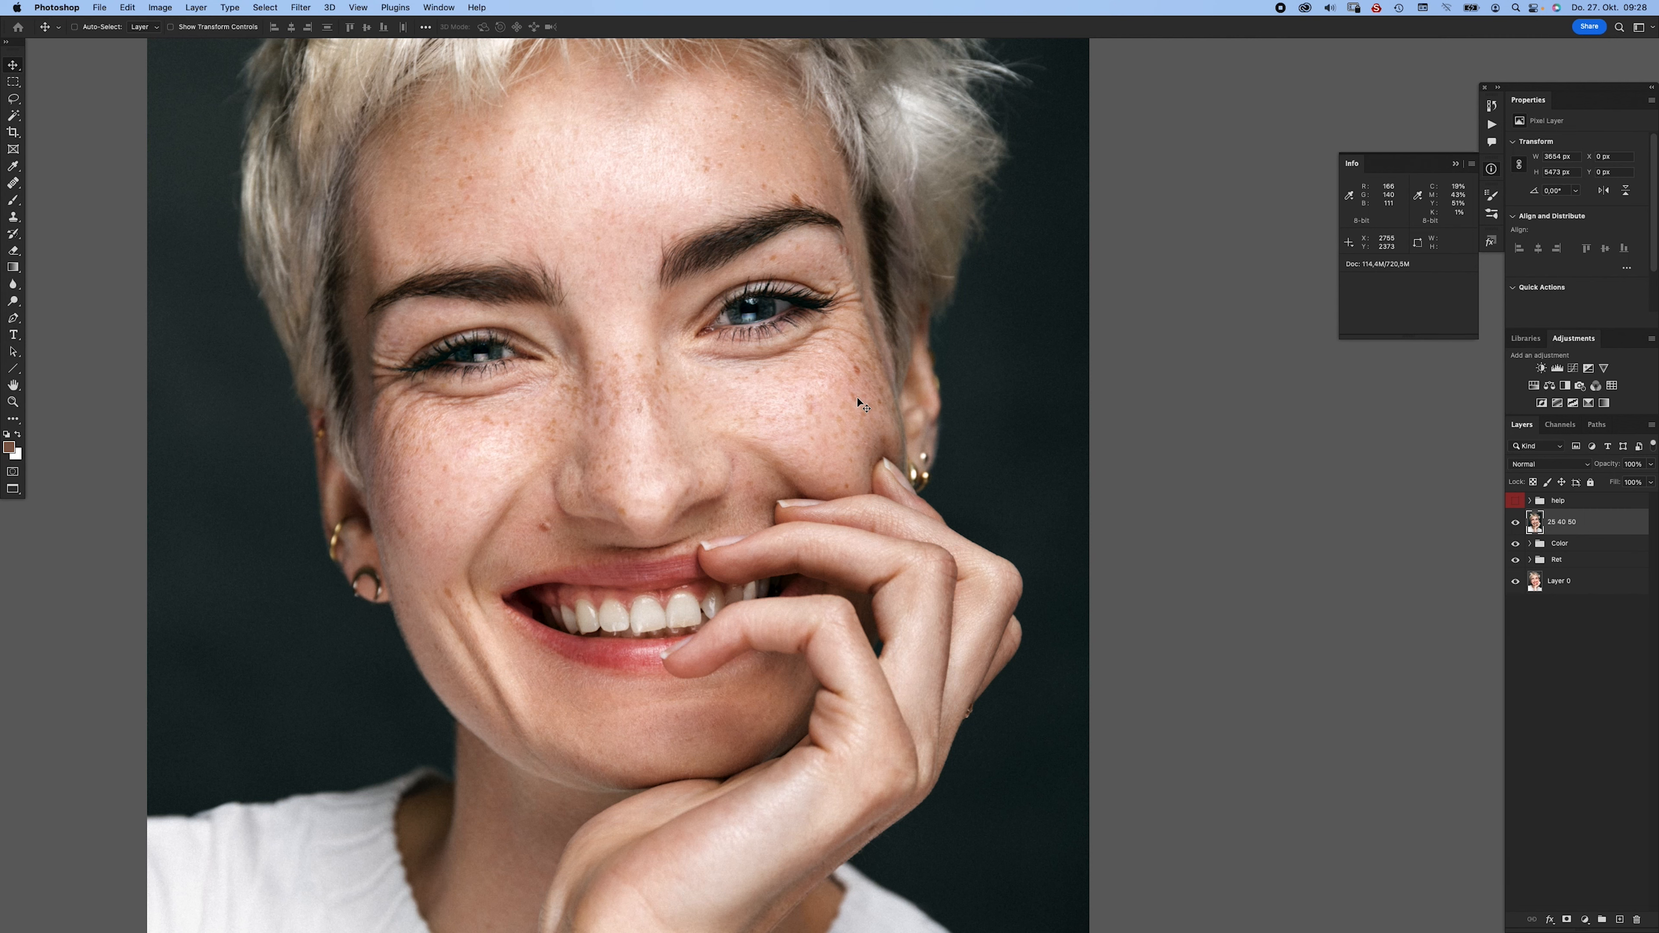
{"action": "left_click_drag", "start_coordinate": [863, 391], "coordinate": [957, 456]}
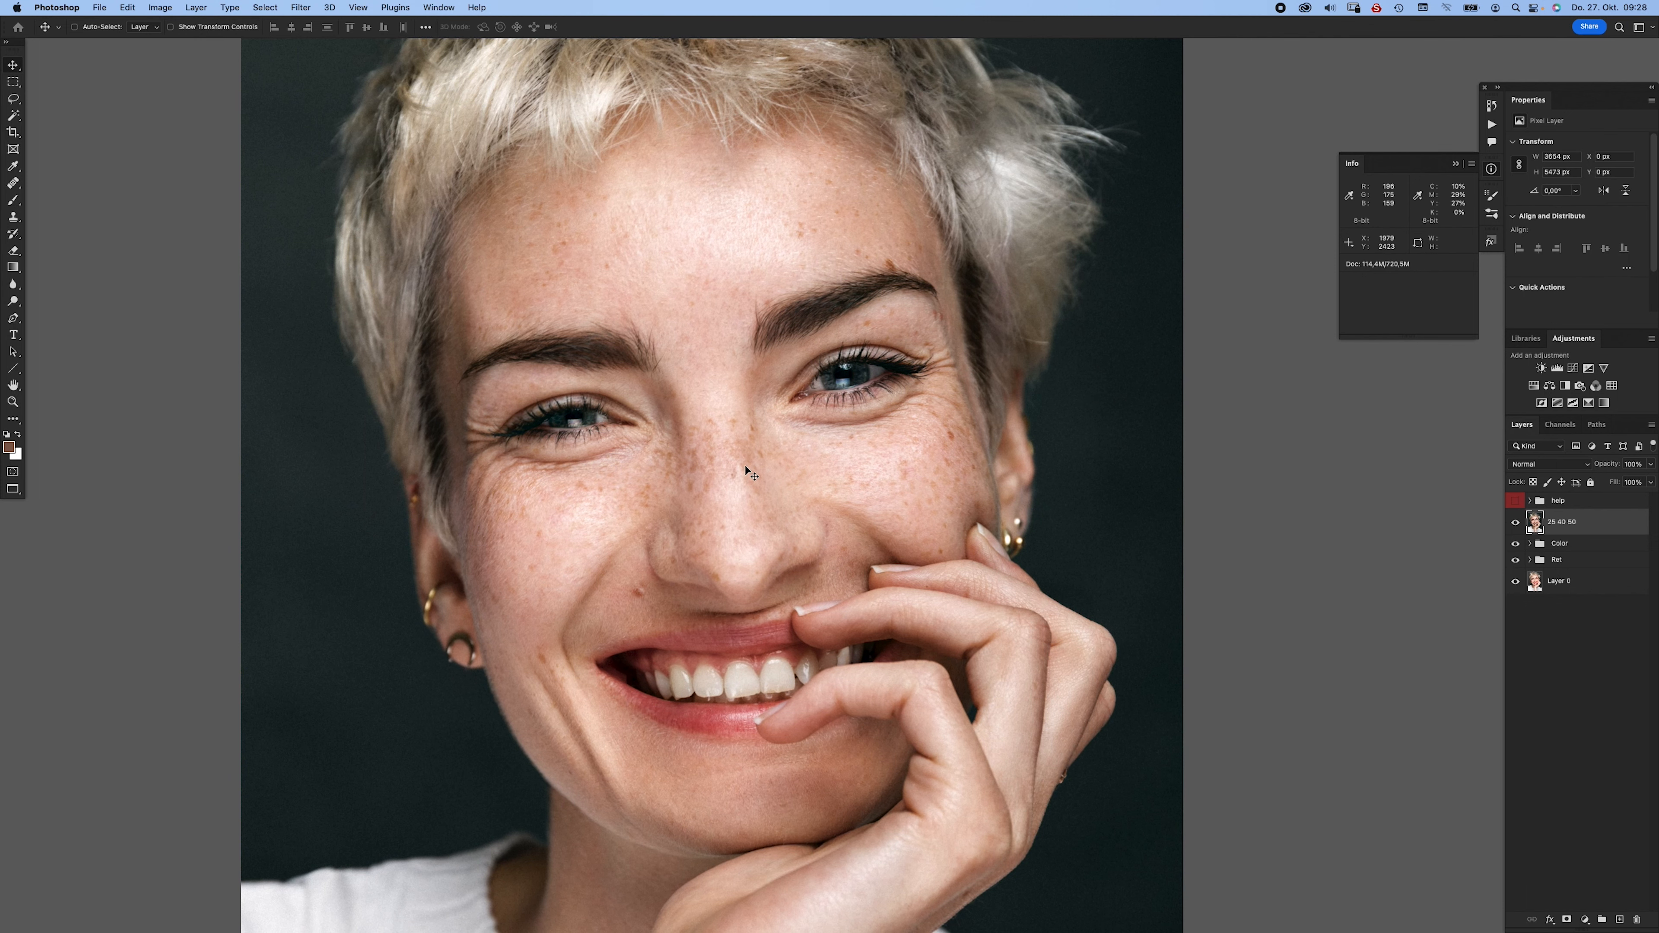
{"action": "key", "text": "super+0"}
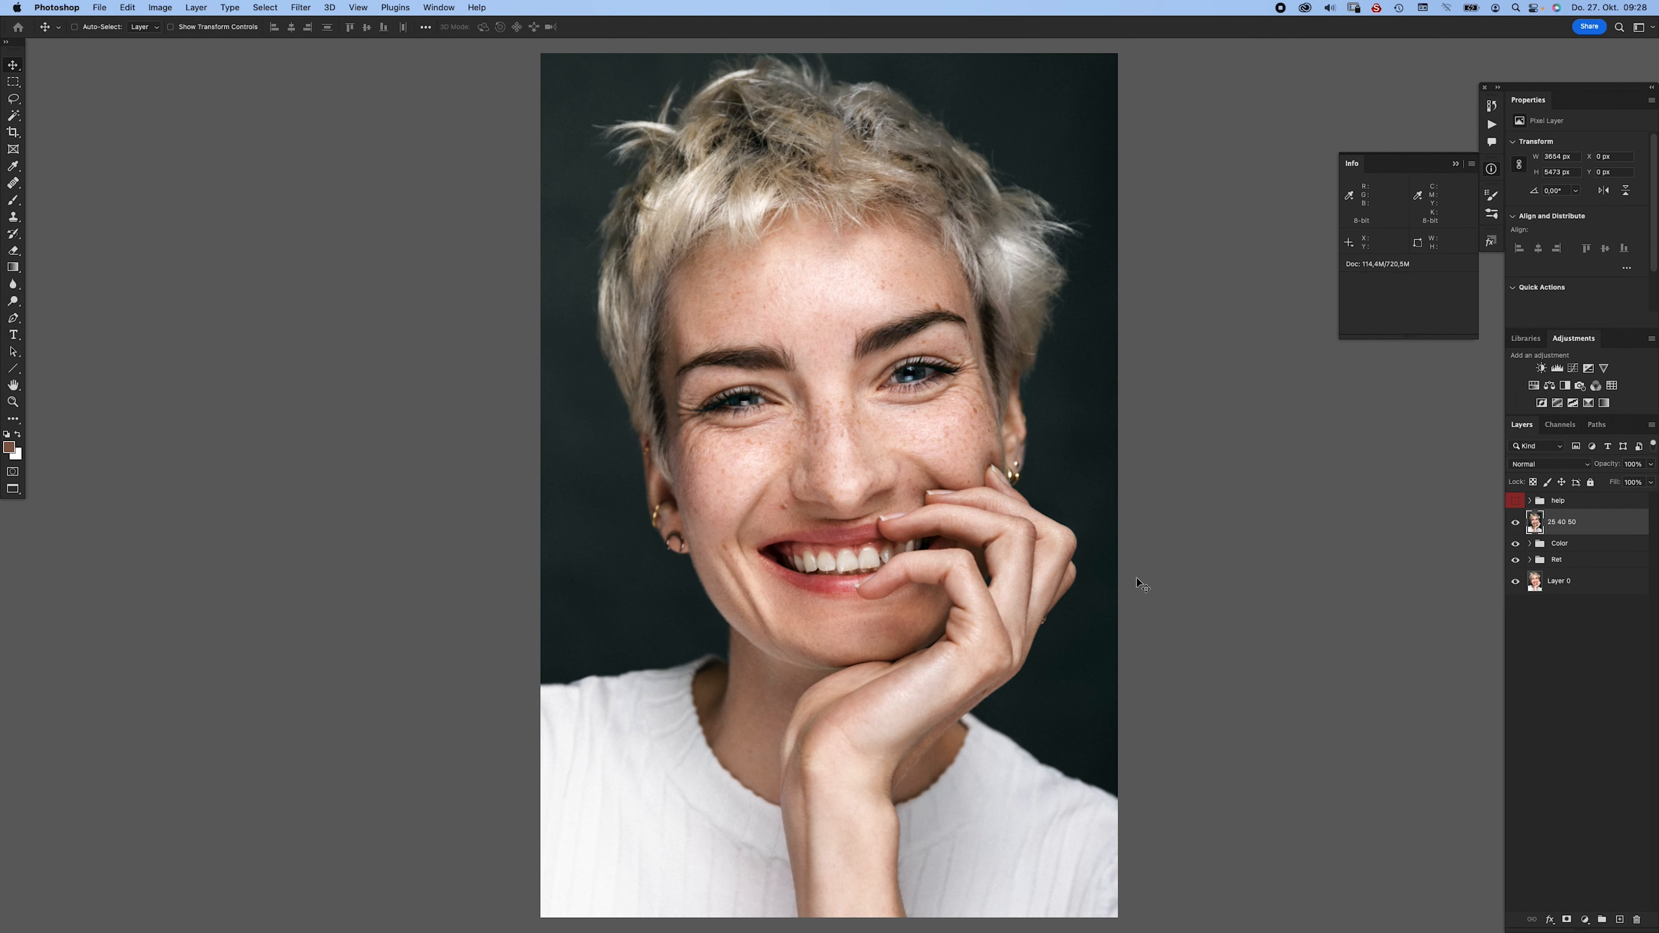
{"action": "left_click", "coordinate": [1516, 582], "text": "alt"}
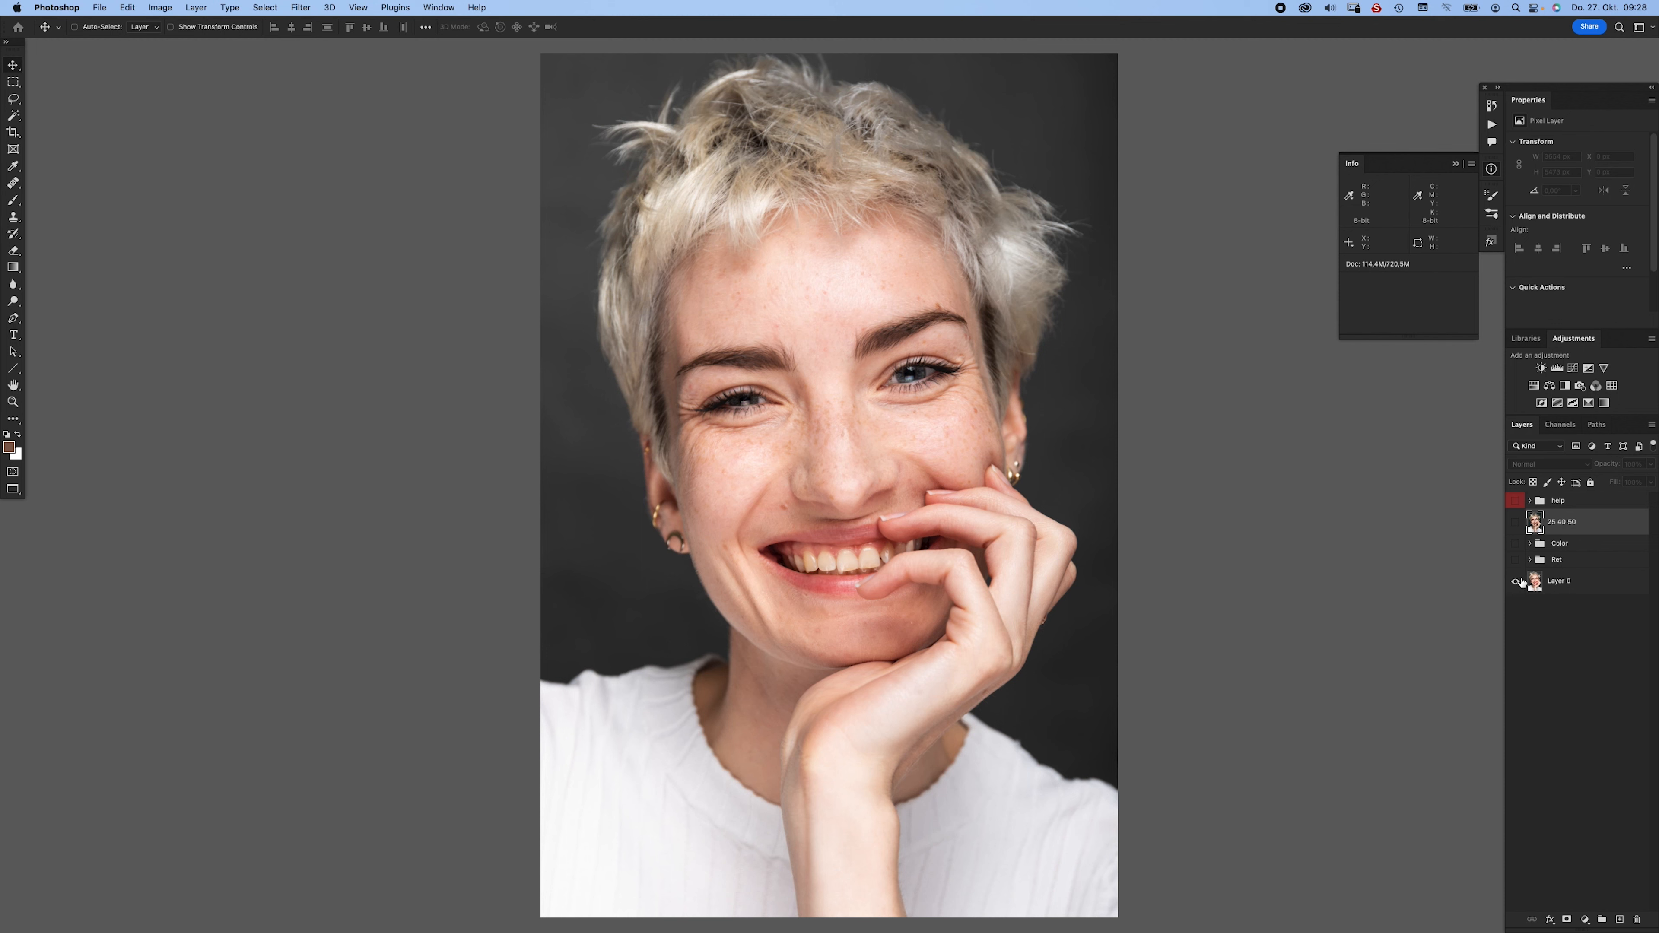
{"action": "left_click", "coordinate": [1515, 582], "text": "alt"}
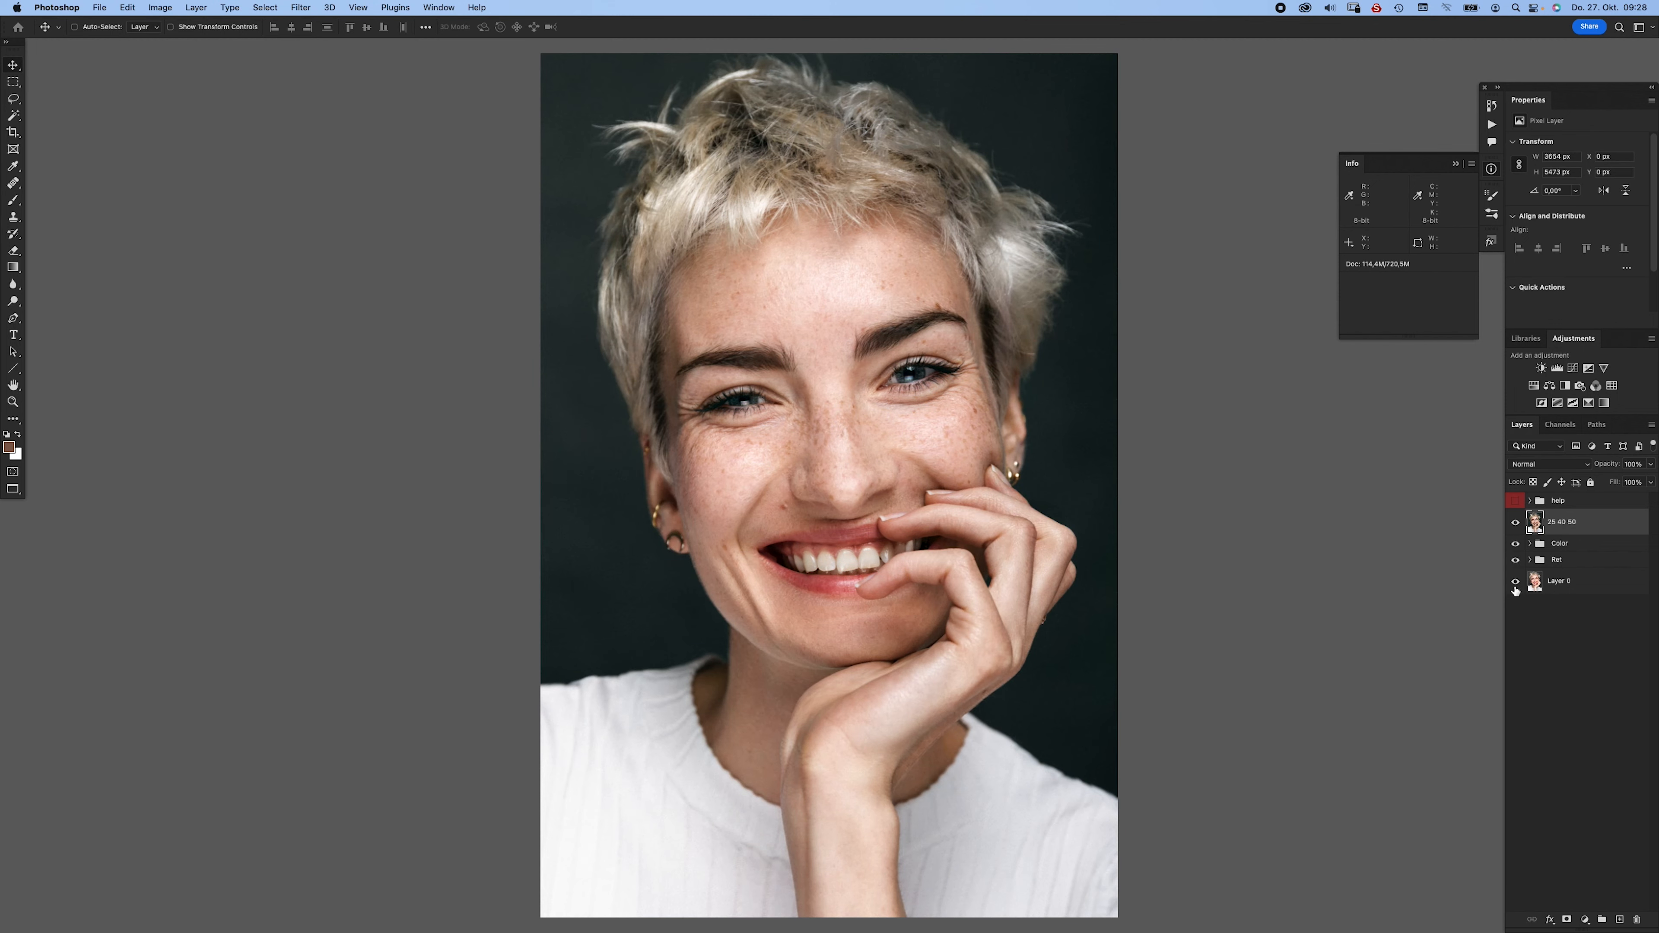
{"action": "left_click", "coordinate": [1516, 586], "text": "alt"}
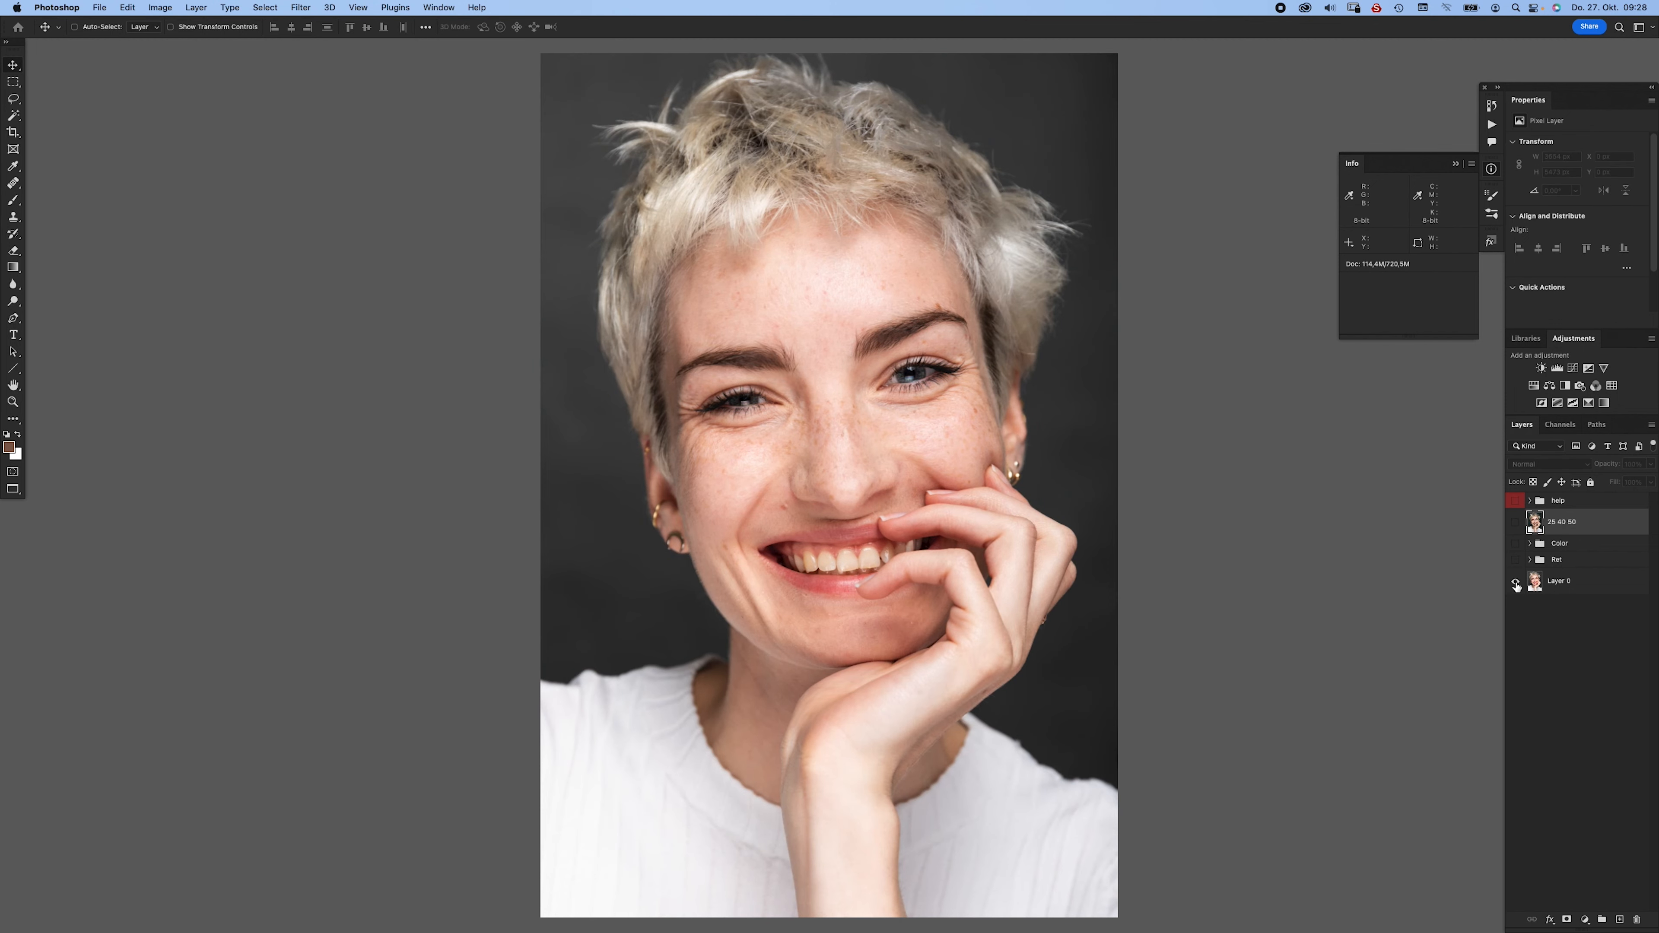
{"action": "left_click", "coordinate": [1515, 584], "text": "alt"}
{"action": "left_click", "coordinate": [1515, 584], "text": "alt"}
{"action": "left_click", "coordinate": [1517, 589], "text": "alt"}
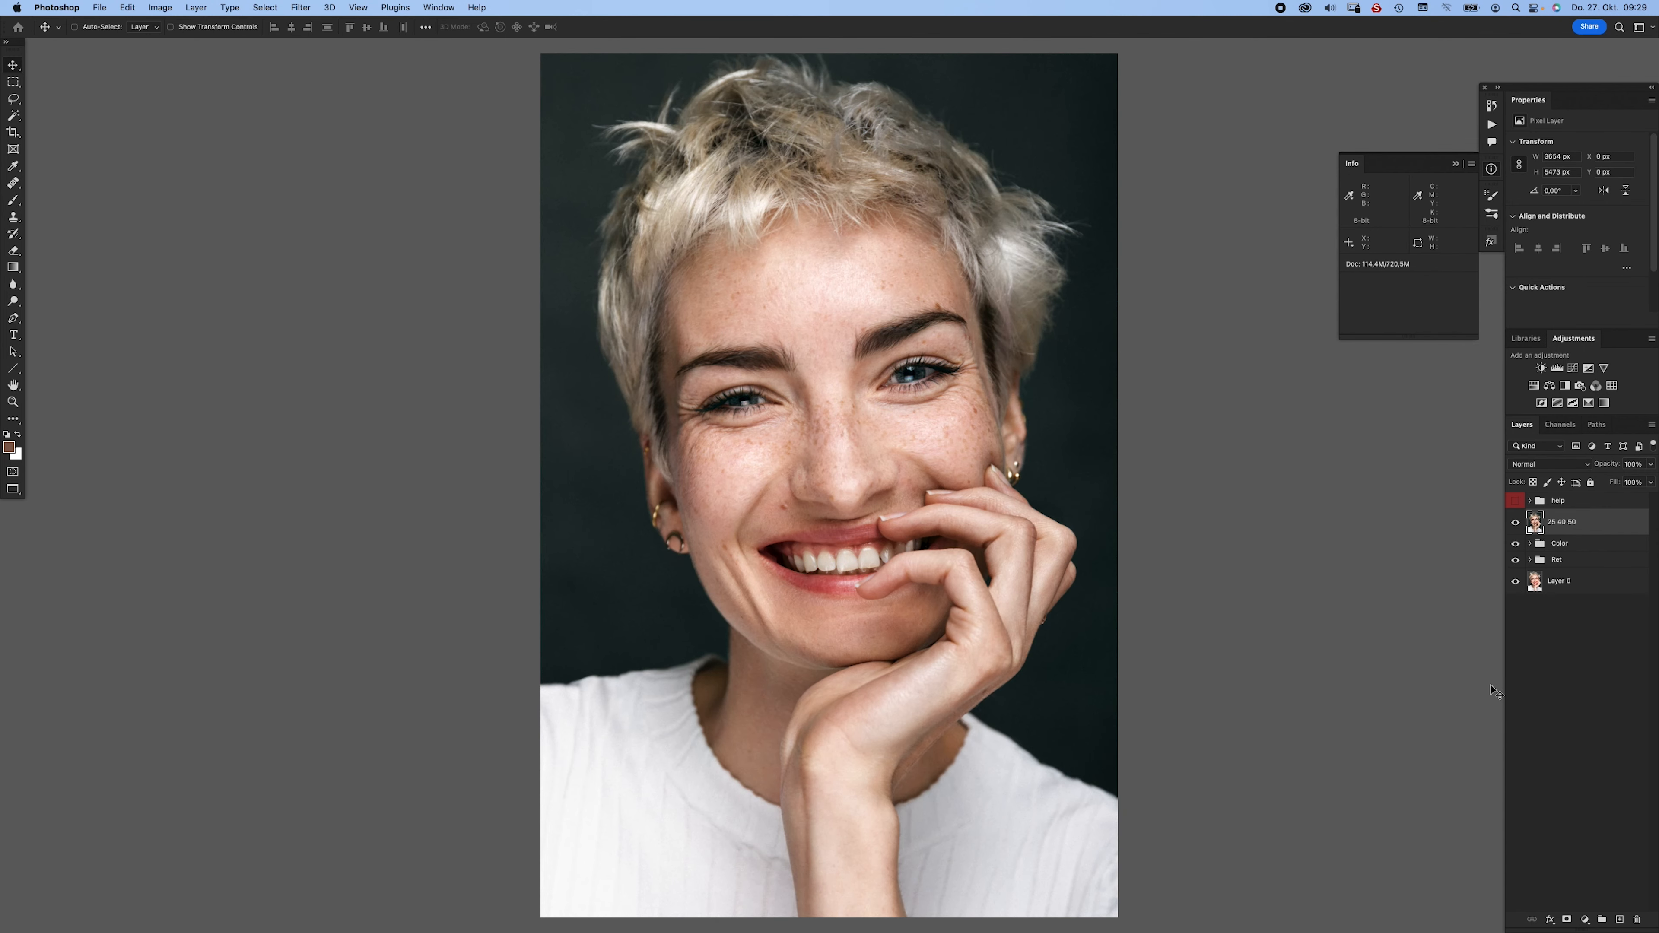
- View the portrait full screen on black, then return to the standard screen mode at a reduced magnification
{"action": "key", "text": "f"}
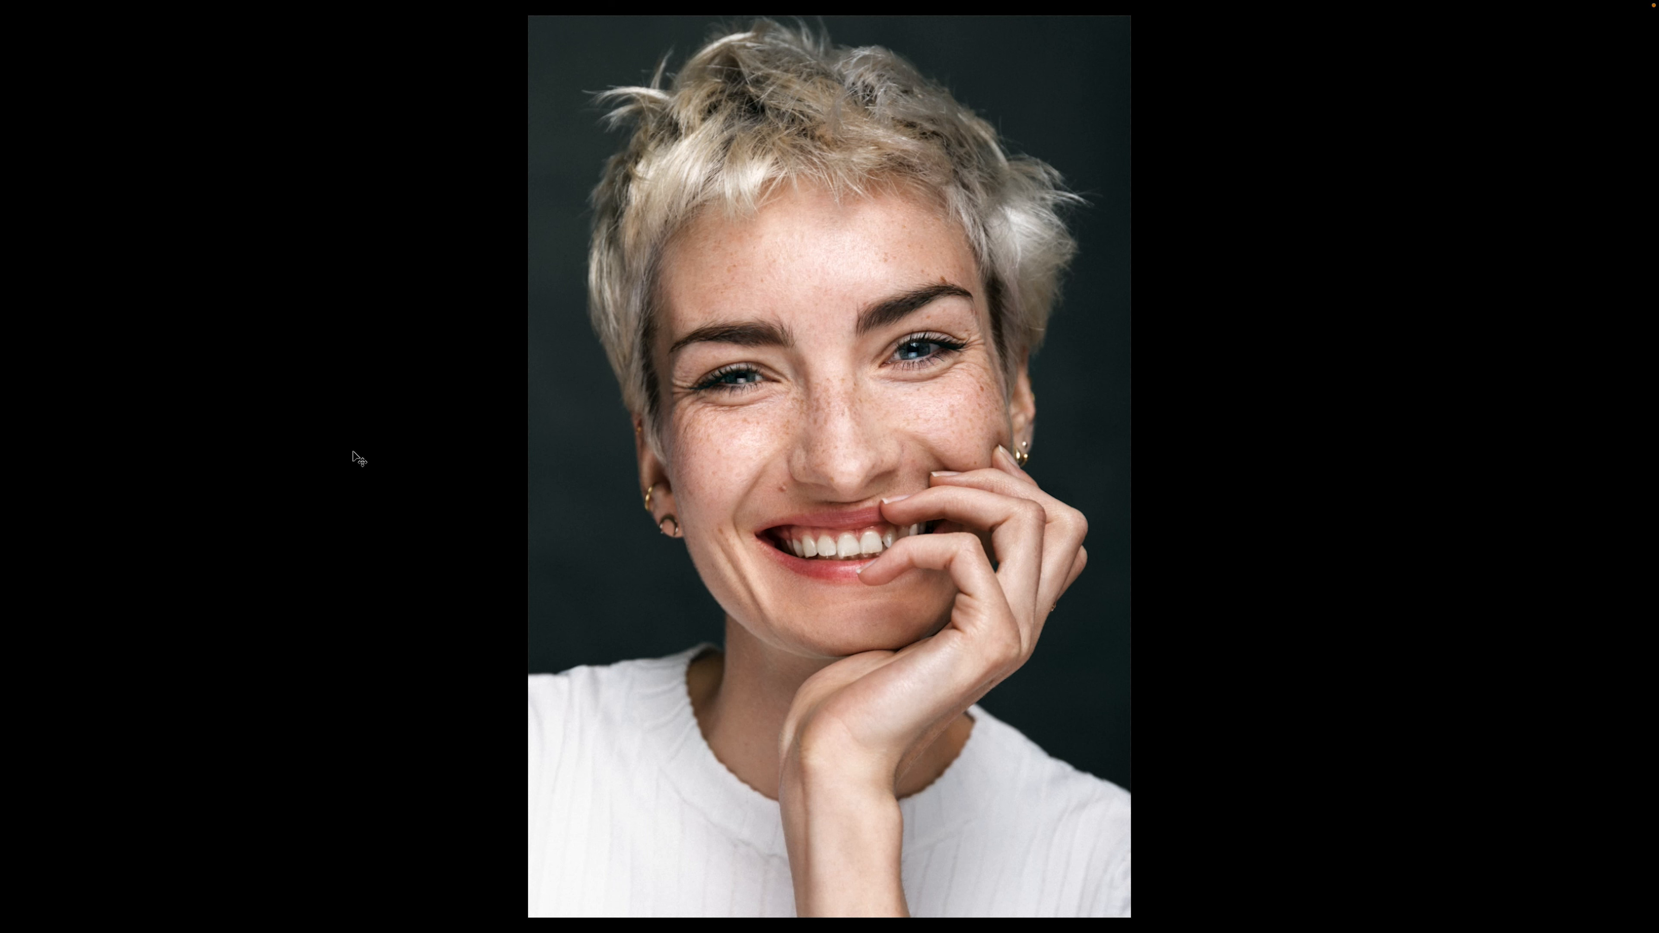
{"action": "key", "text": "f"}
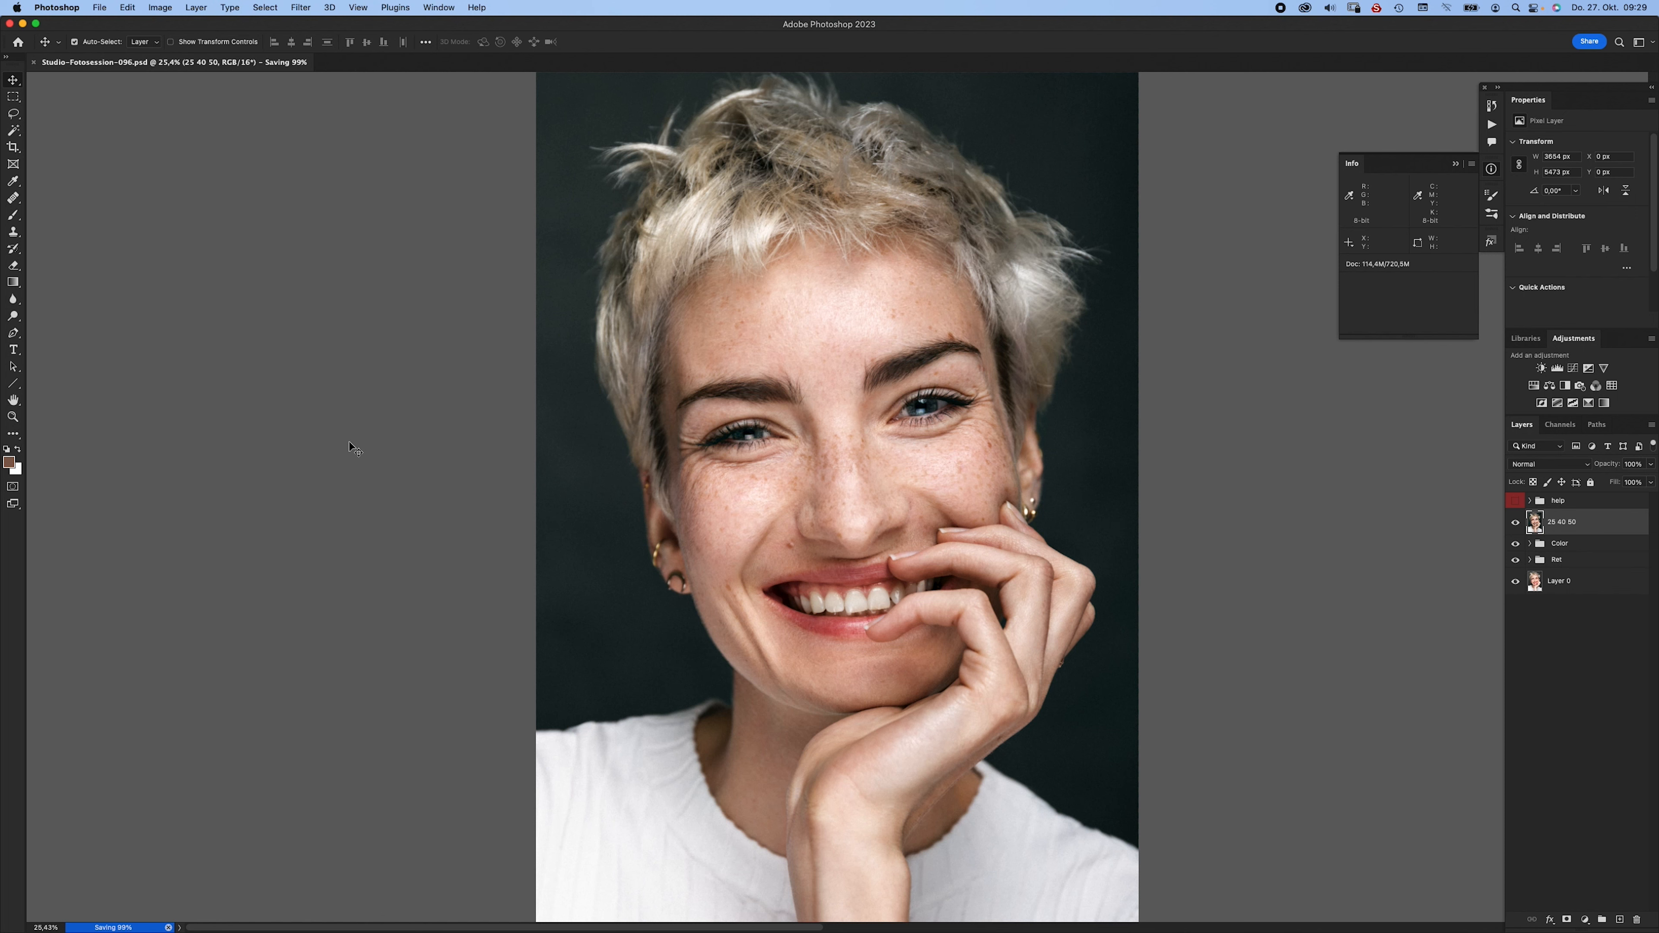
{"action": "key", "text": "super+minus"}
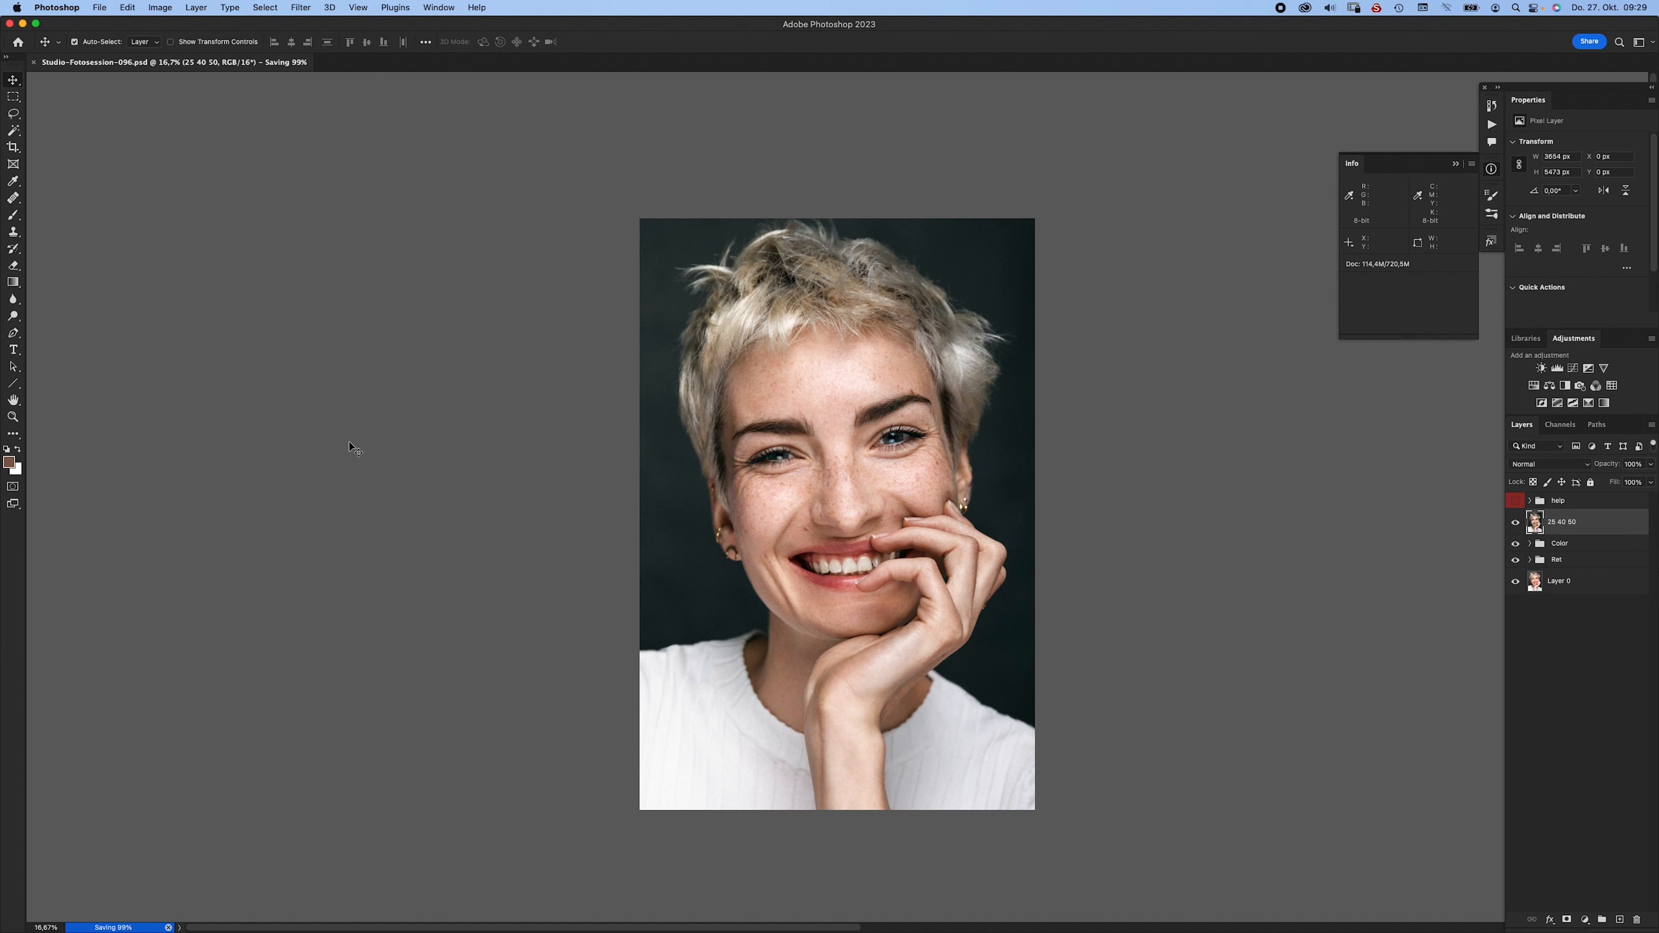
- Open Save for Web for the portrait, enlarge the dialog, choose the JPEG format and embed the color profile
{"action": "key", "text": "super+w"}
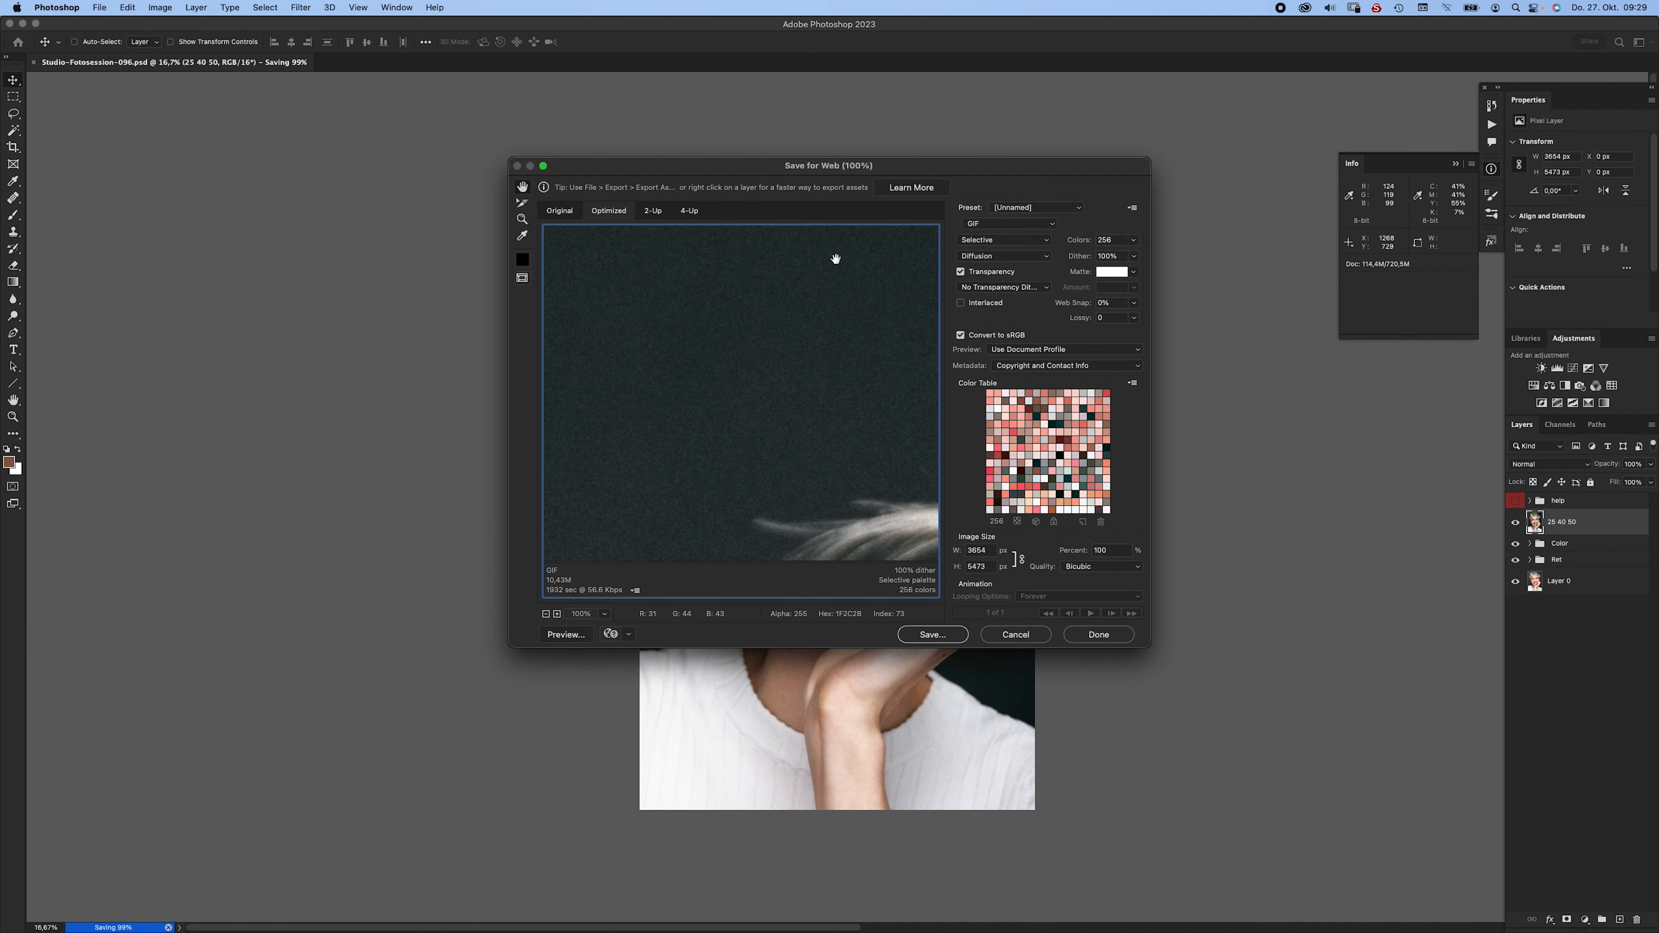
{"action": "left_click_drag", "start_coordinate": [1148, 163], "coordinate": [1275, 121]}
{"action": "left_click_drag", "start_coordinate": [1143, 118], "coordinate": [869, 113]}
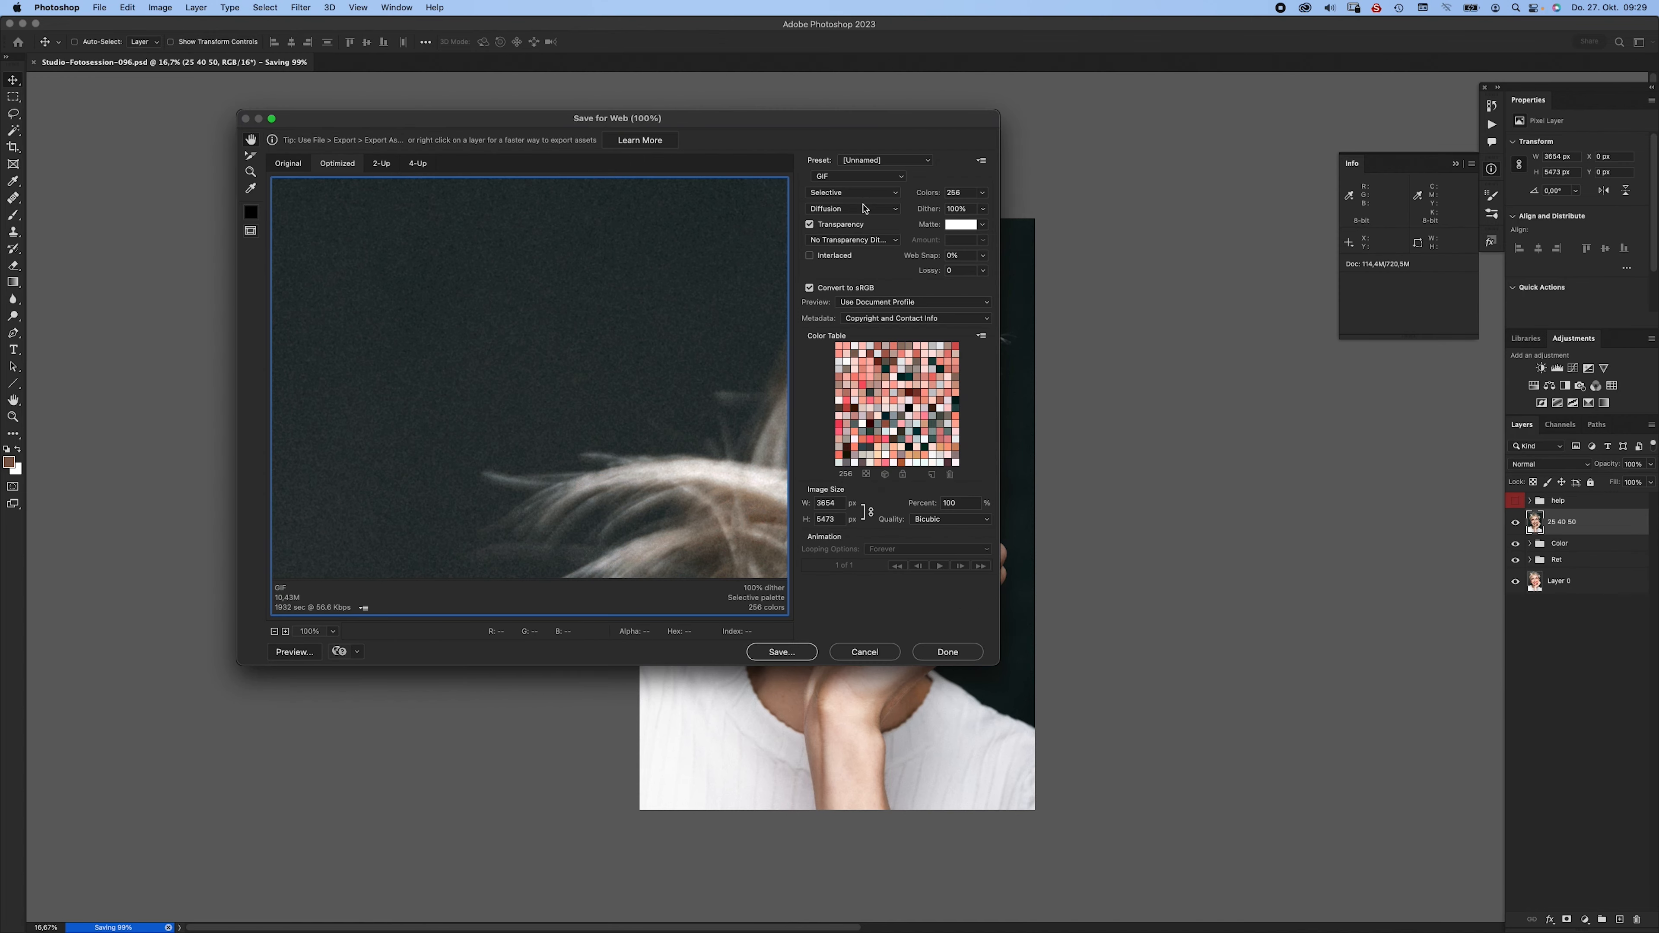
{"action": "left_click", "coordinate": [864, 180]}
{"action": "left_click", "coordinate": [863, 195]}
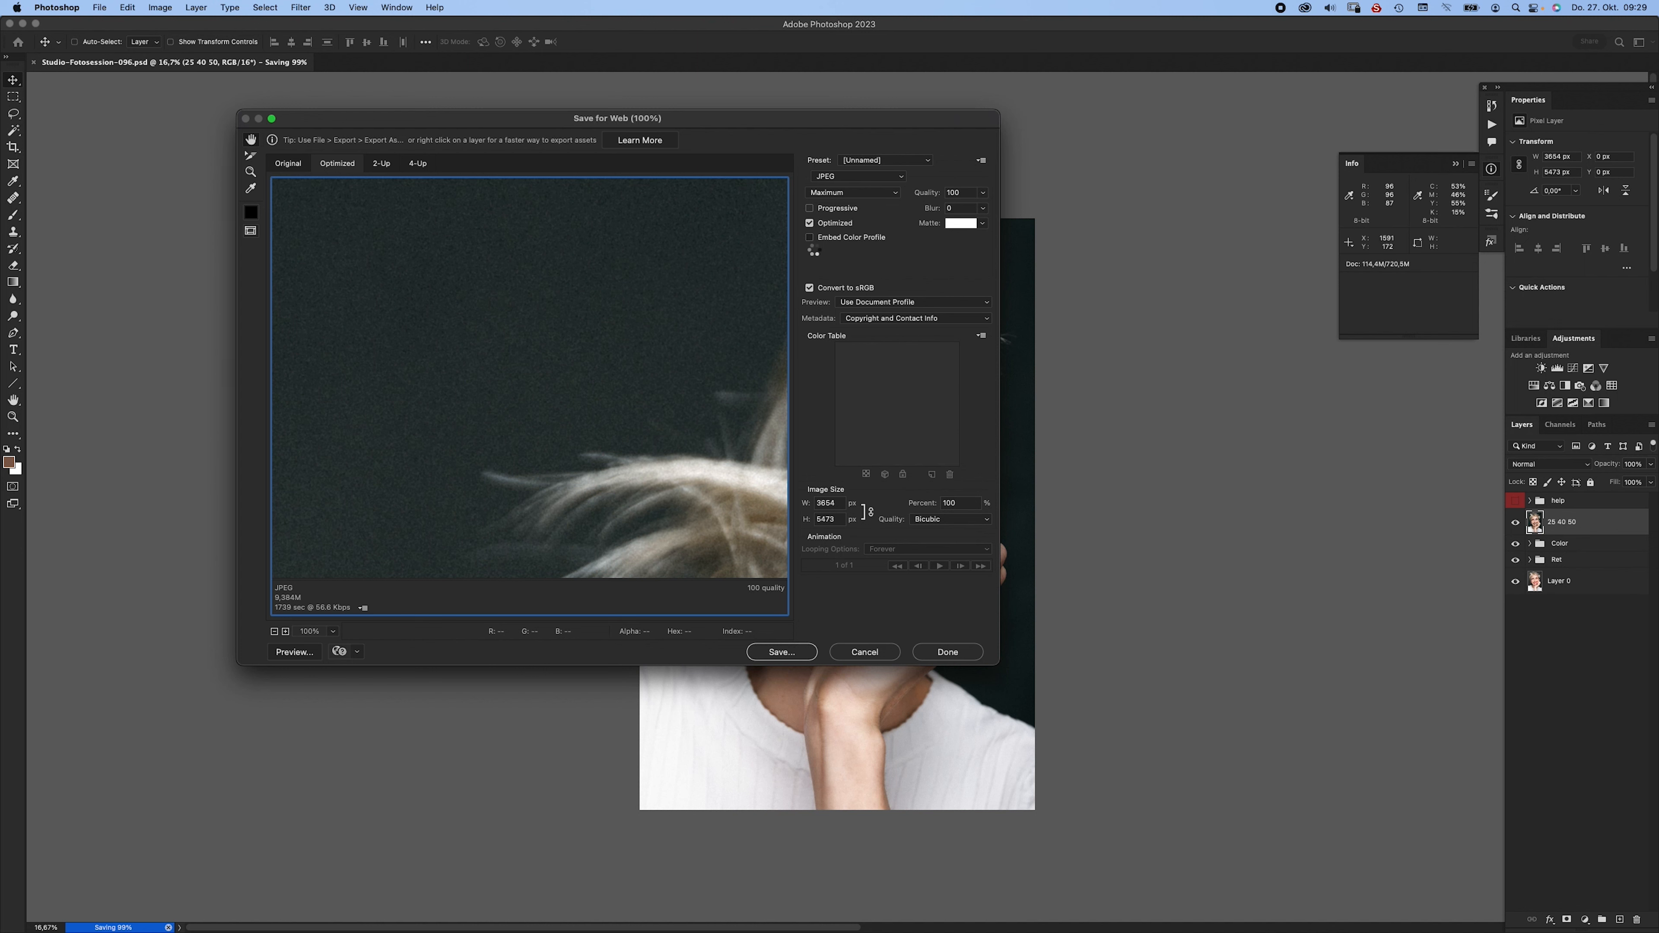
{"action": "left_click", "coordinate": [859, 242]}
- Examine the hair, forehead, eyebrows and eyes in the export preview at JPEG quality 100
{"action": "scroll", "coordinate": [653, 467], "scroll_direction": "right", "scroll_amount": 10}
{"action": "scroll", "coordinate": [653, 468], "scroll_direction": "down", "scroll_amount": 5}
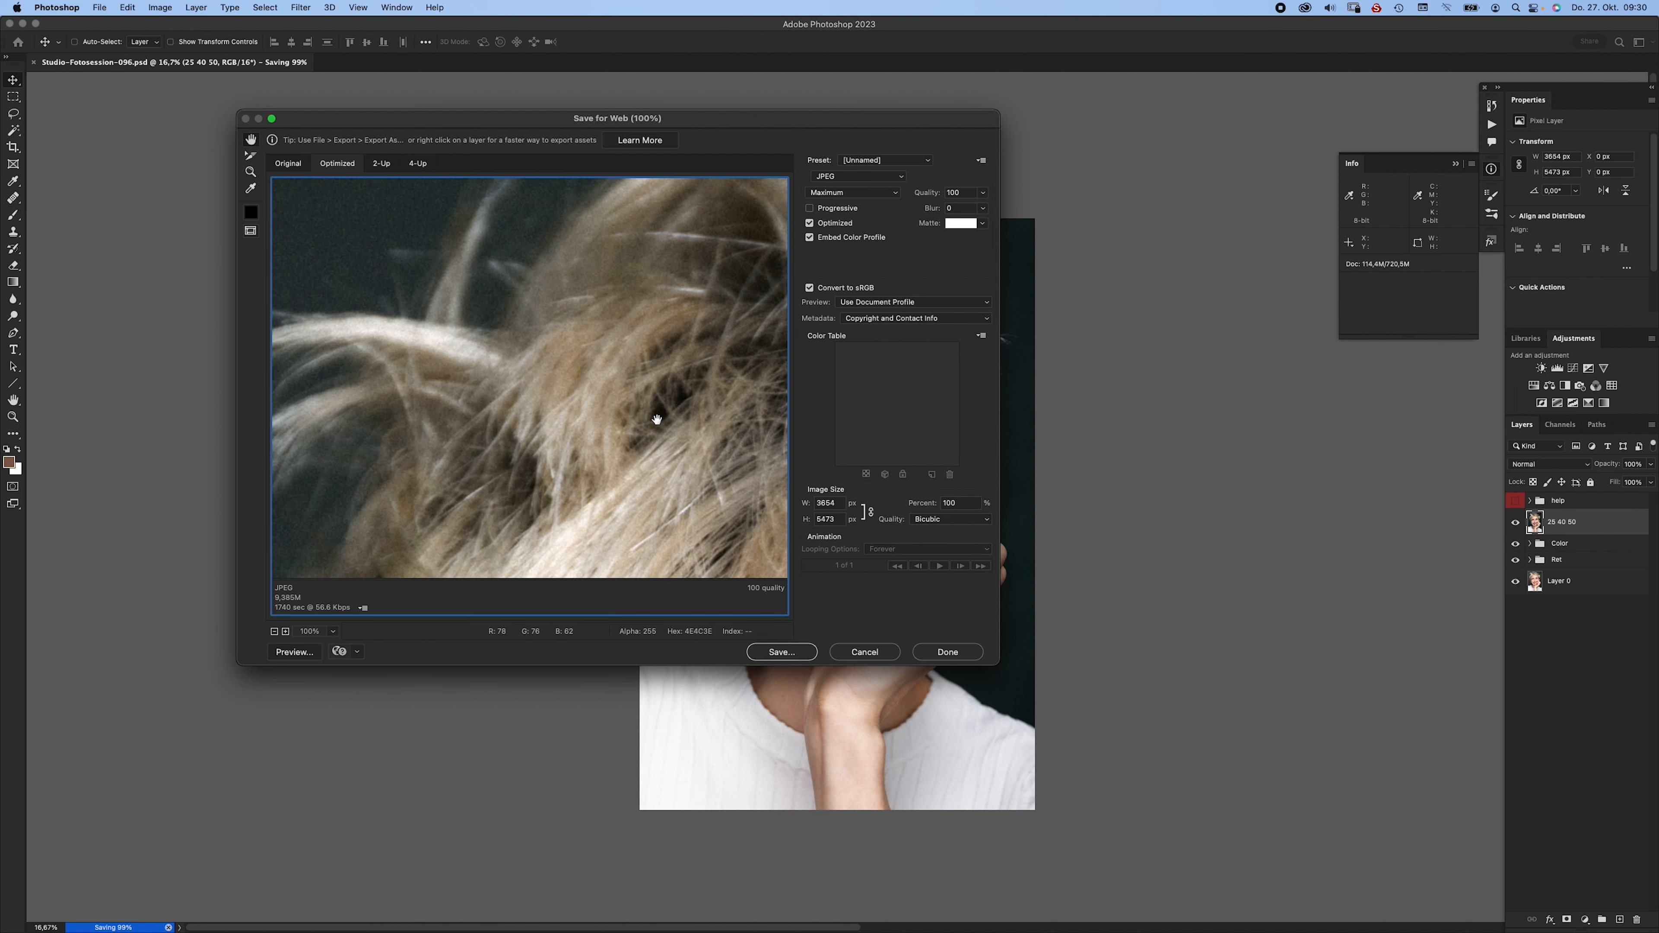
{"action": "scroll", "coordinate": [607, 429], "scroll_direction": "left", "scroll_amount": 5}
{"action": "scroll", "coordinate": [607, 428], "scroll_direction": "down", "scroll_amount": 3}
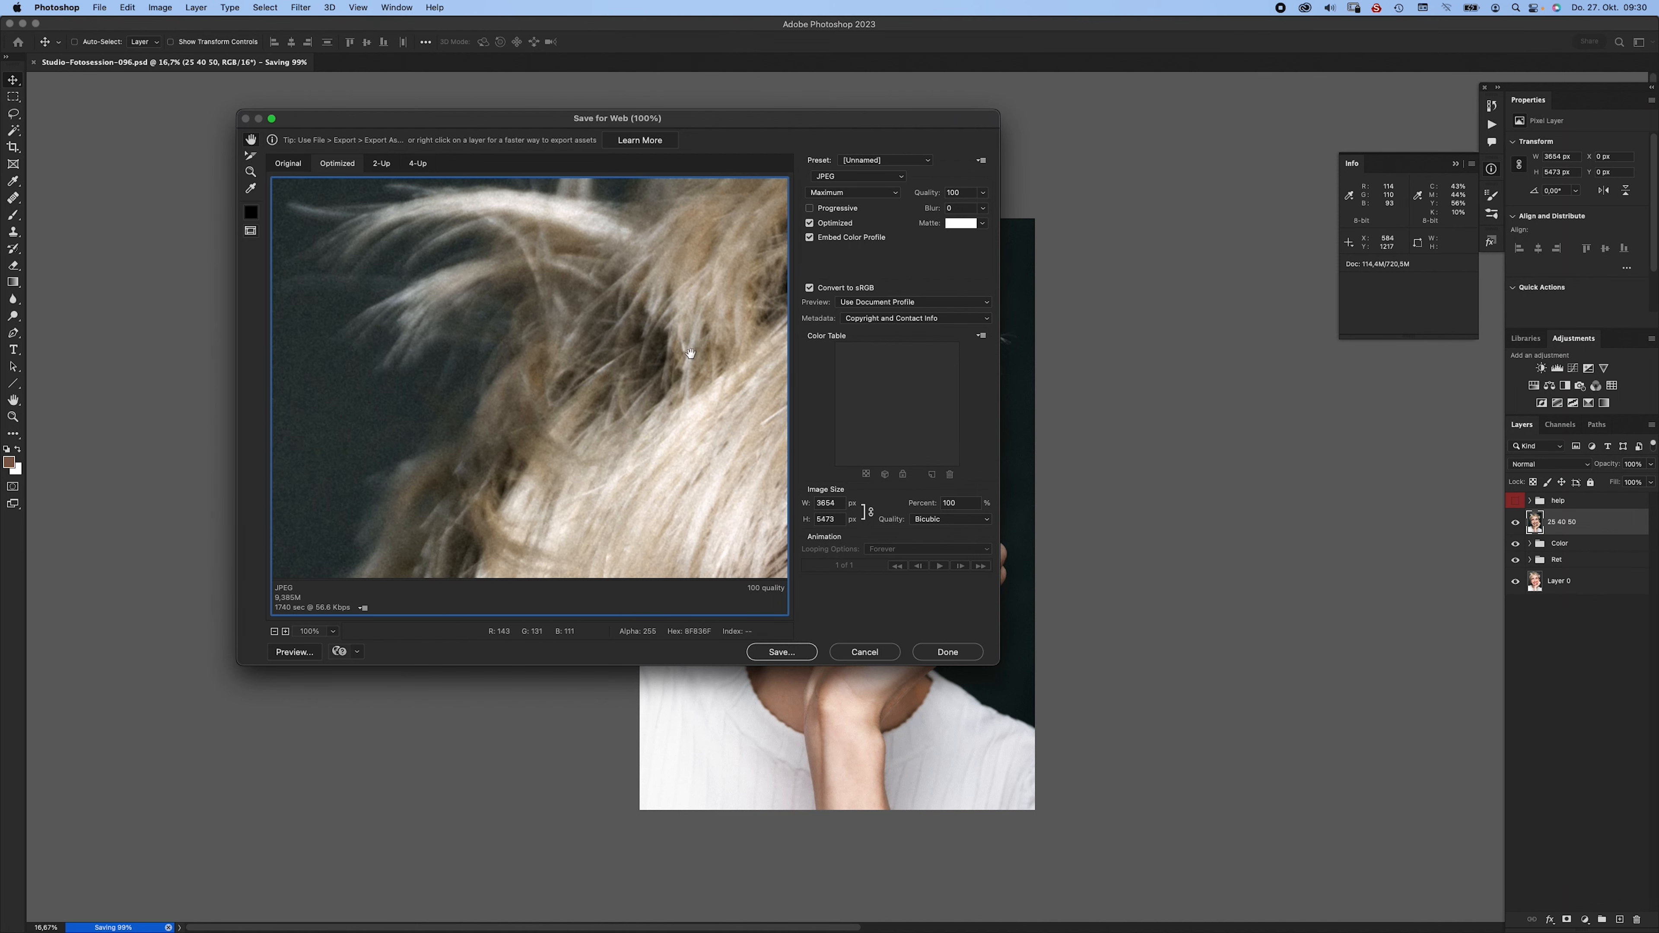
{"action": "left_click_drag", "start_coordinate": [670, 441], "coordinate": [590, 317]}
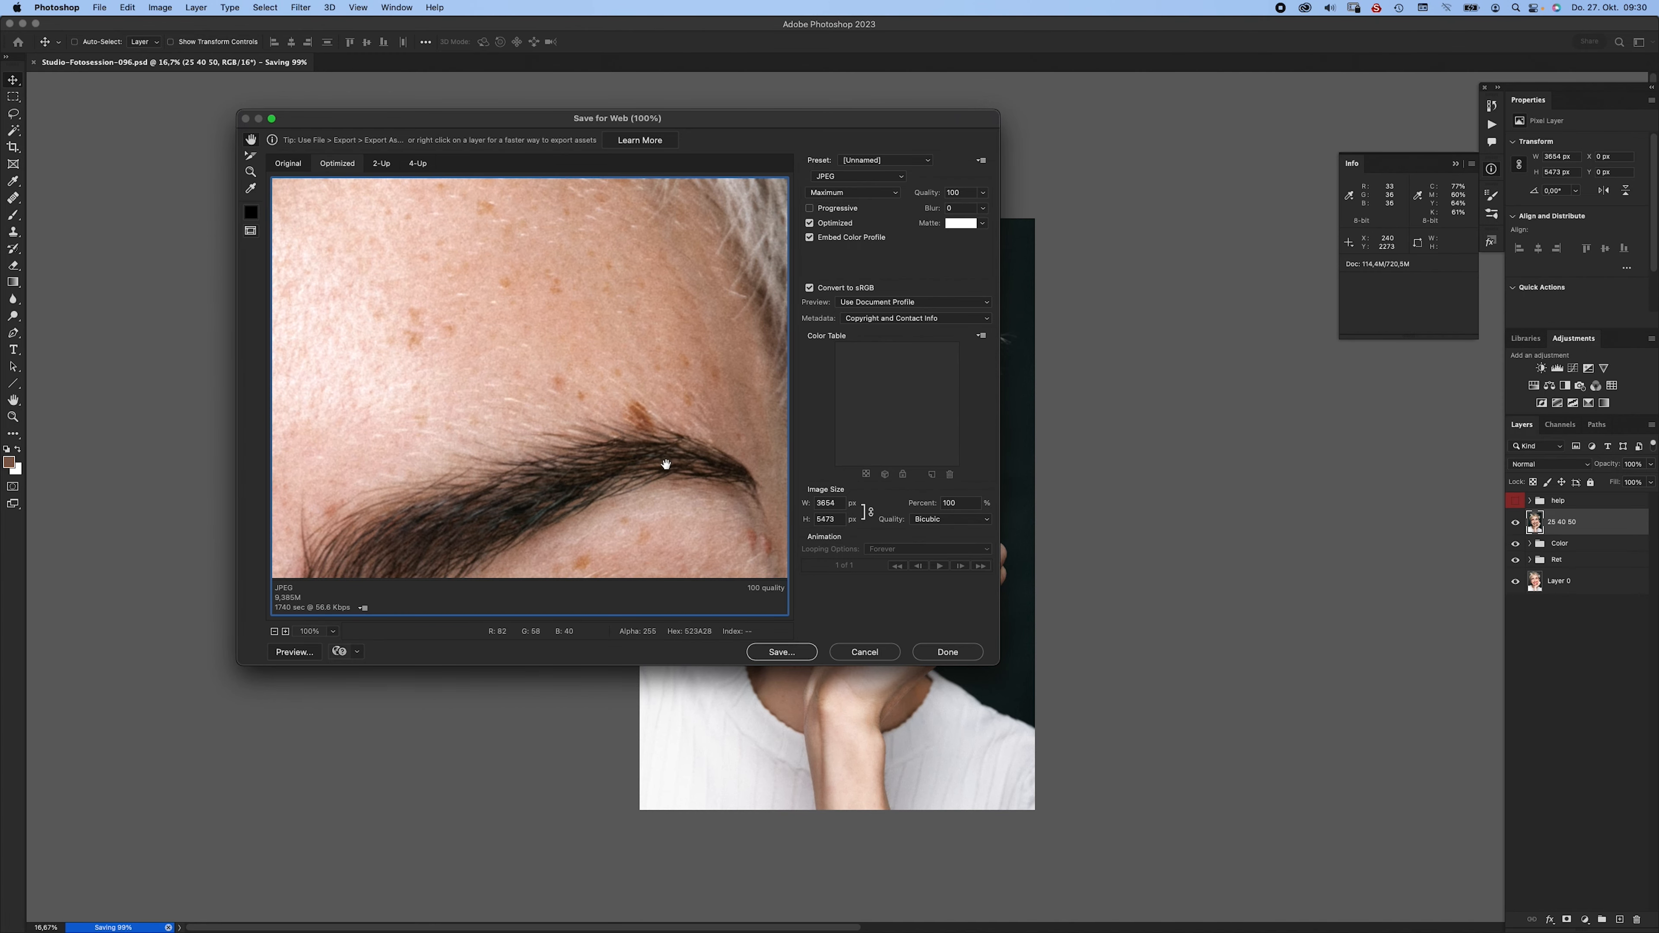
{"action": "left_click_drag", "start_coordinate": [652, 474], "coordinate": [655, 323]}
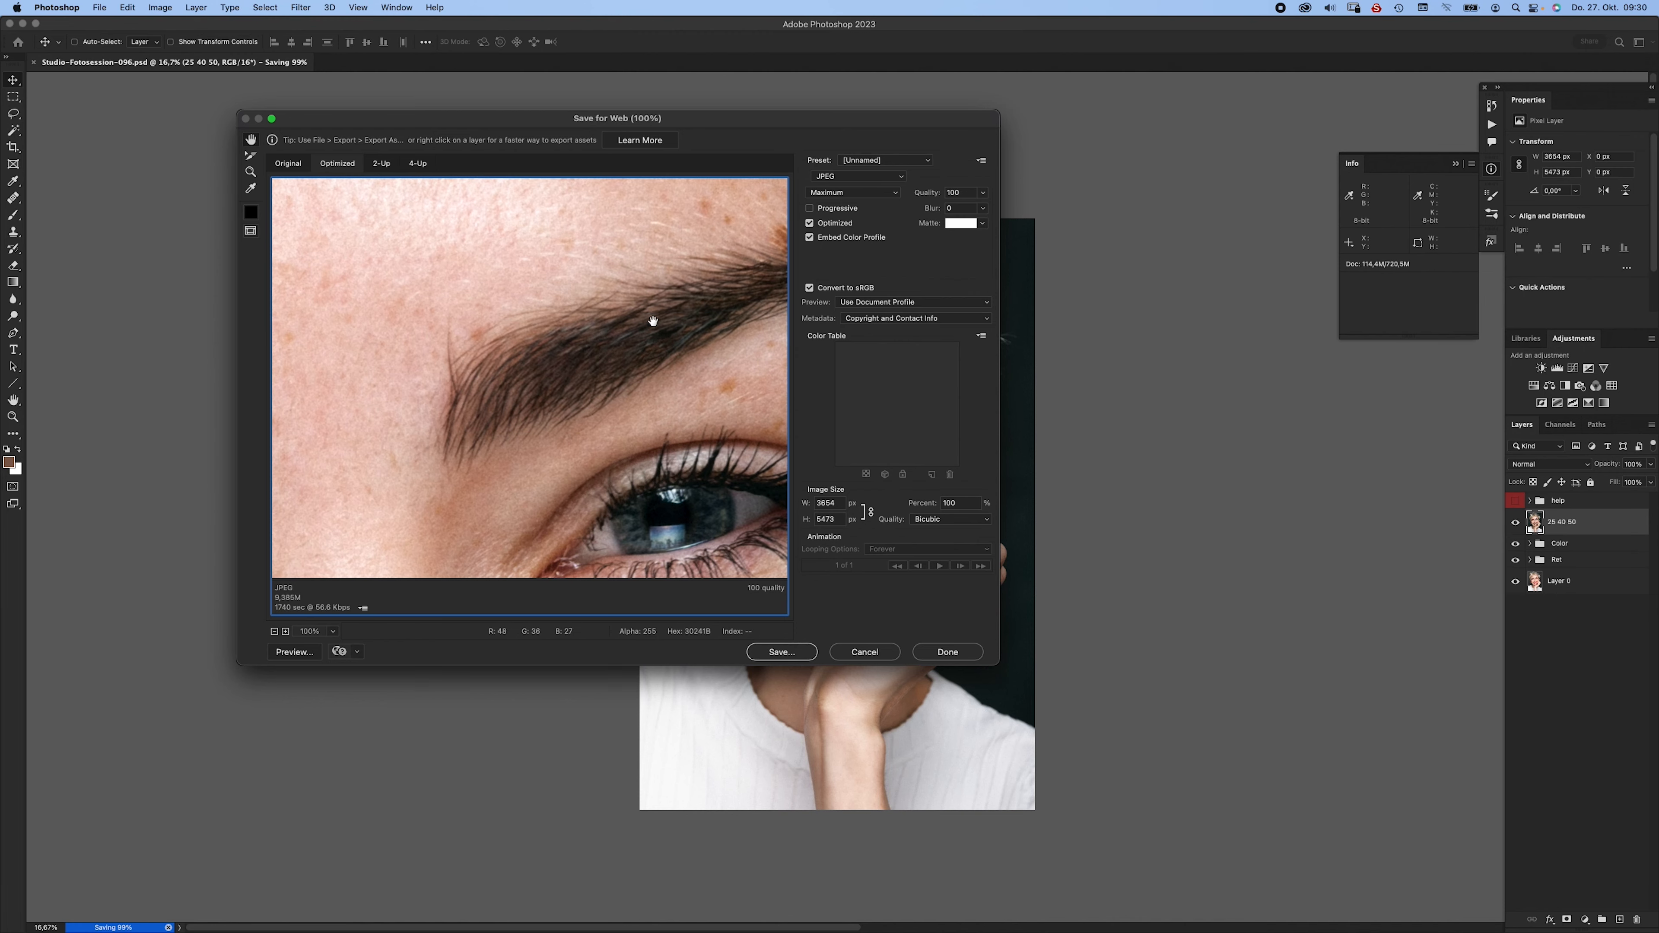
{"action": "left_click_drag", "start_coordinate": [659, 455], "coordinate": [607, 419]}
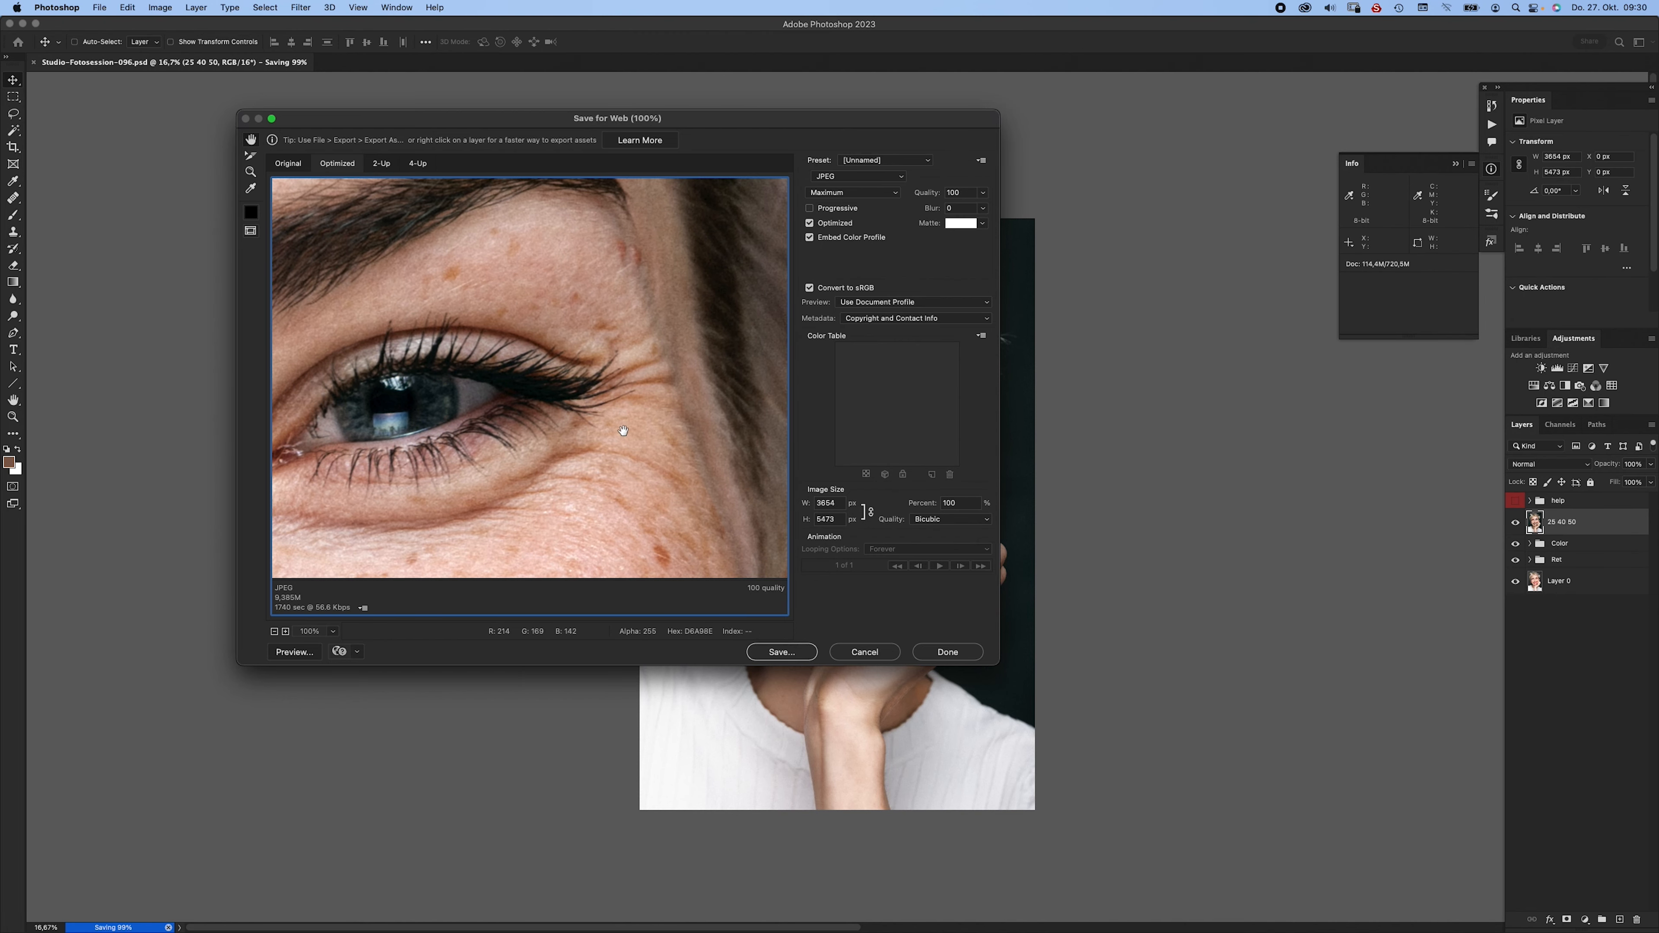
{"action": "left_click_drag", "start_coordinate": [601, 438], "coordinate": [626, 436]}
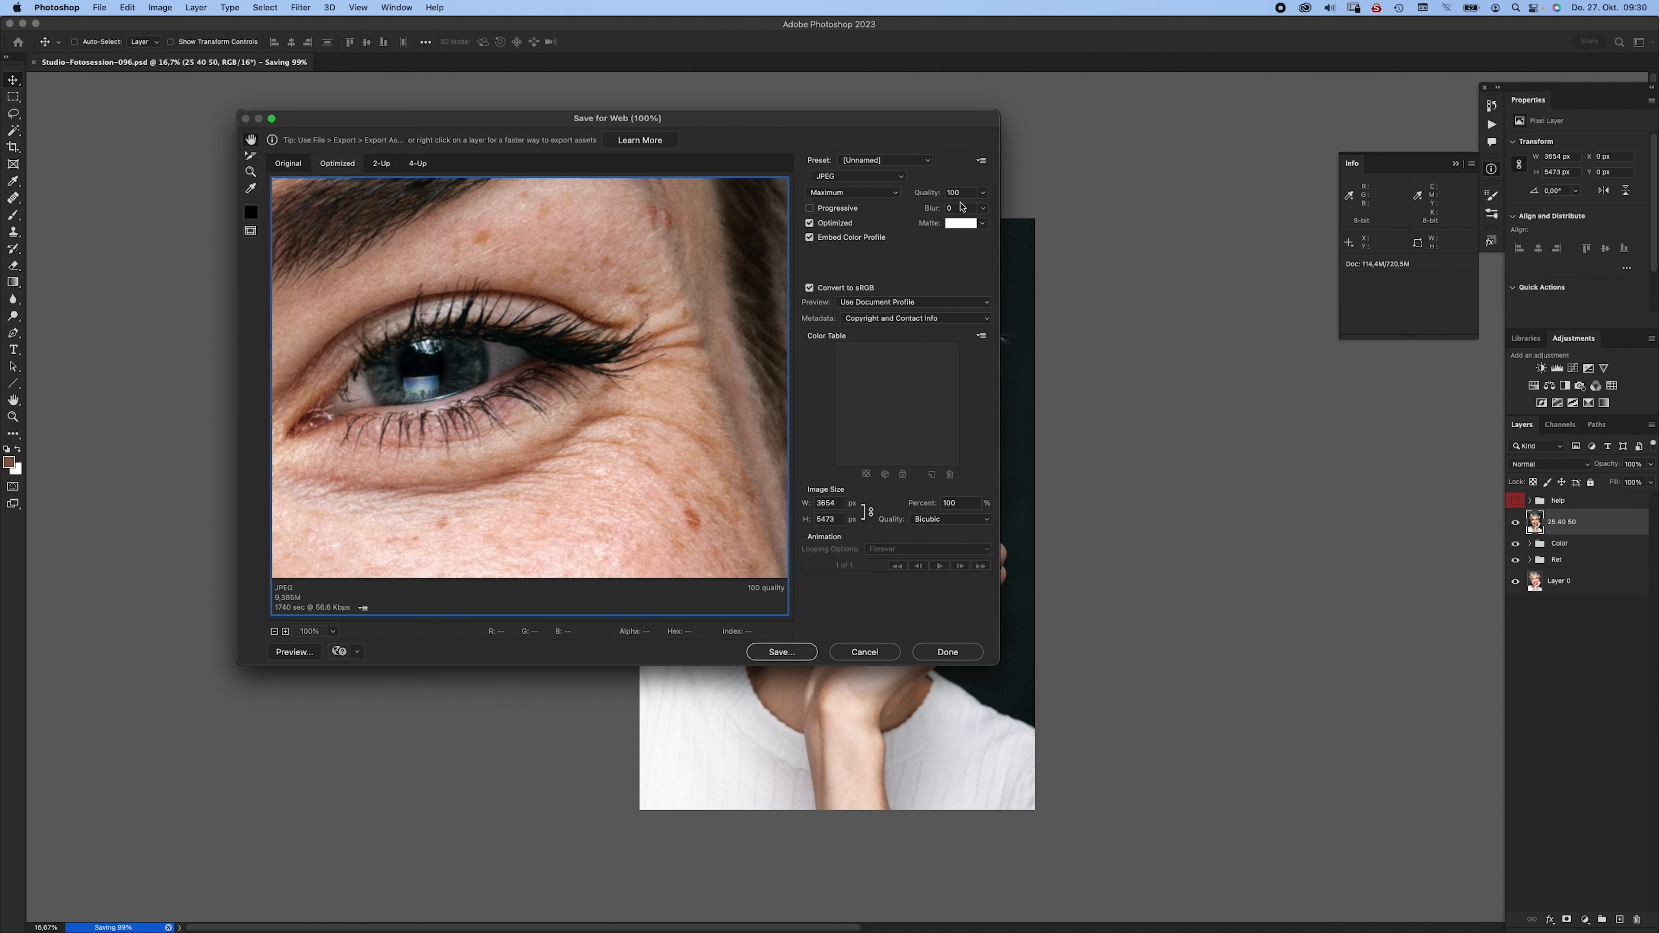
- Set the JPEG quality to 60 with the High compression level and check the skin in the preview
{"action": "left_click", "coordinate": [937, 192]}
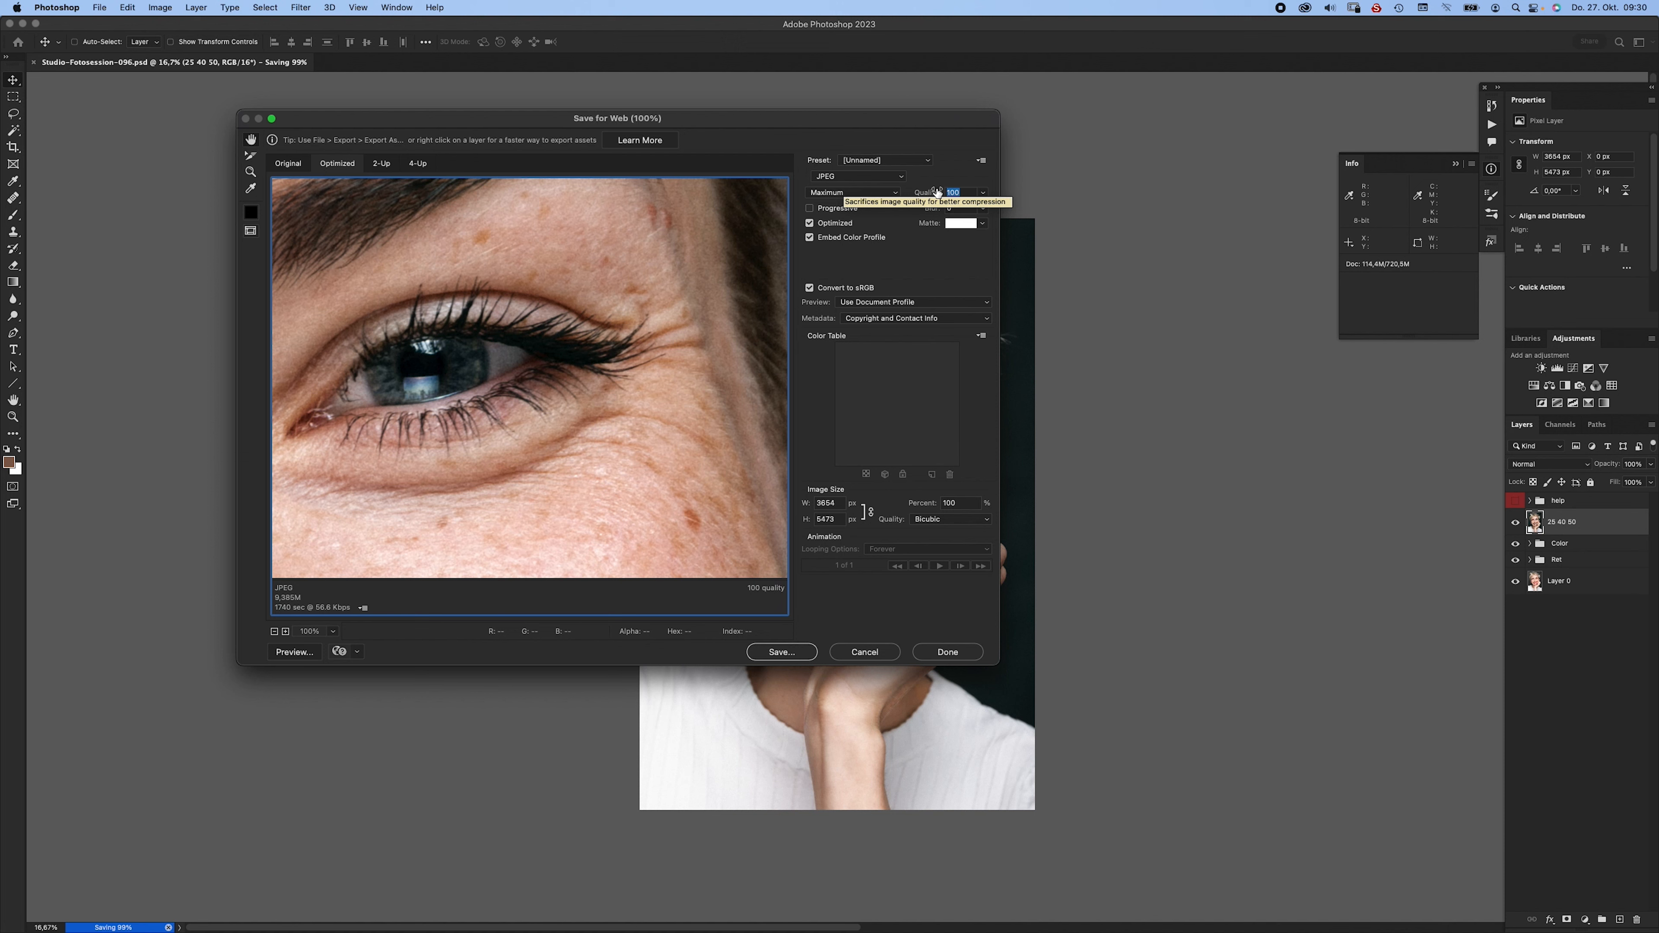
{"action": "type", "text": "60"}
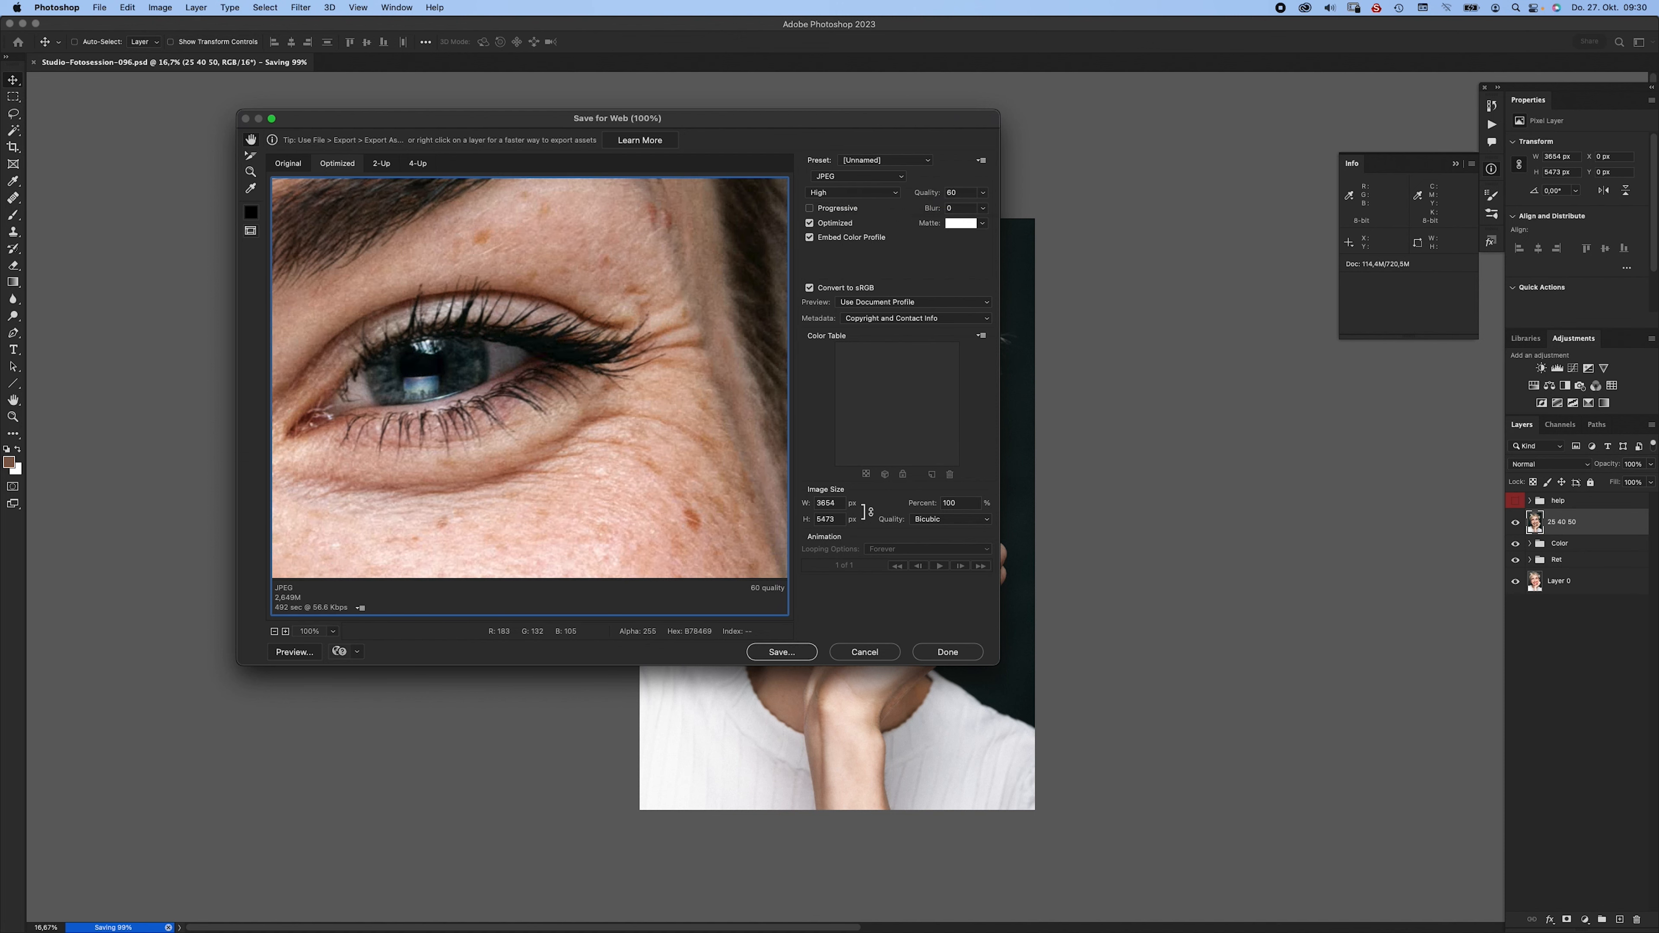
{"action": "left_click", "coordinate": [835, 193]}
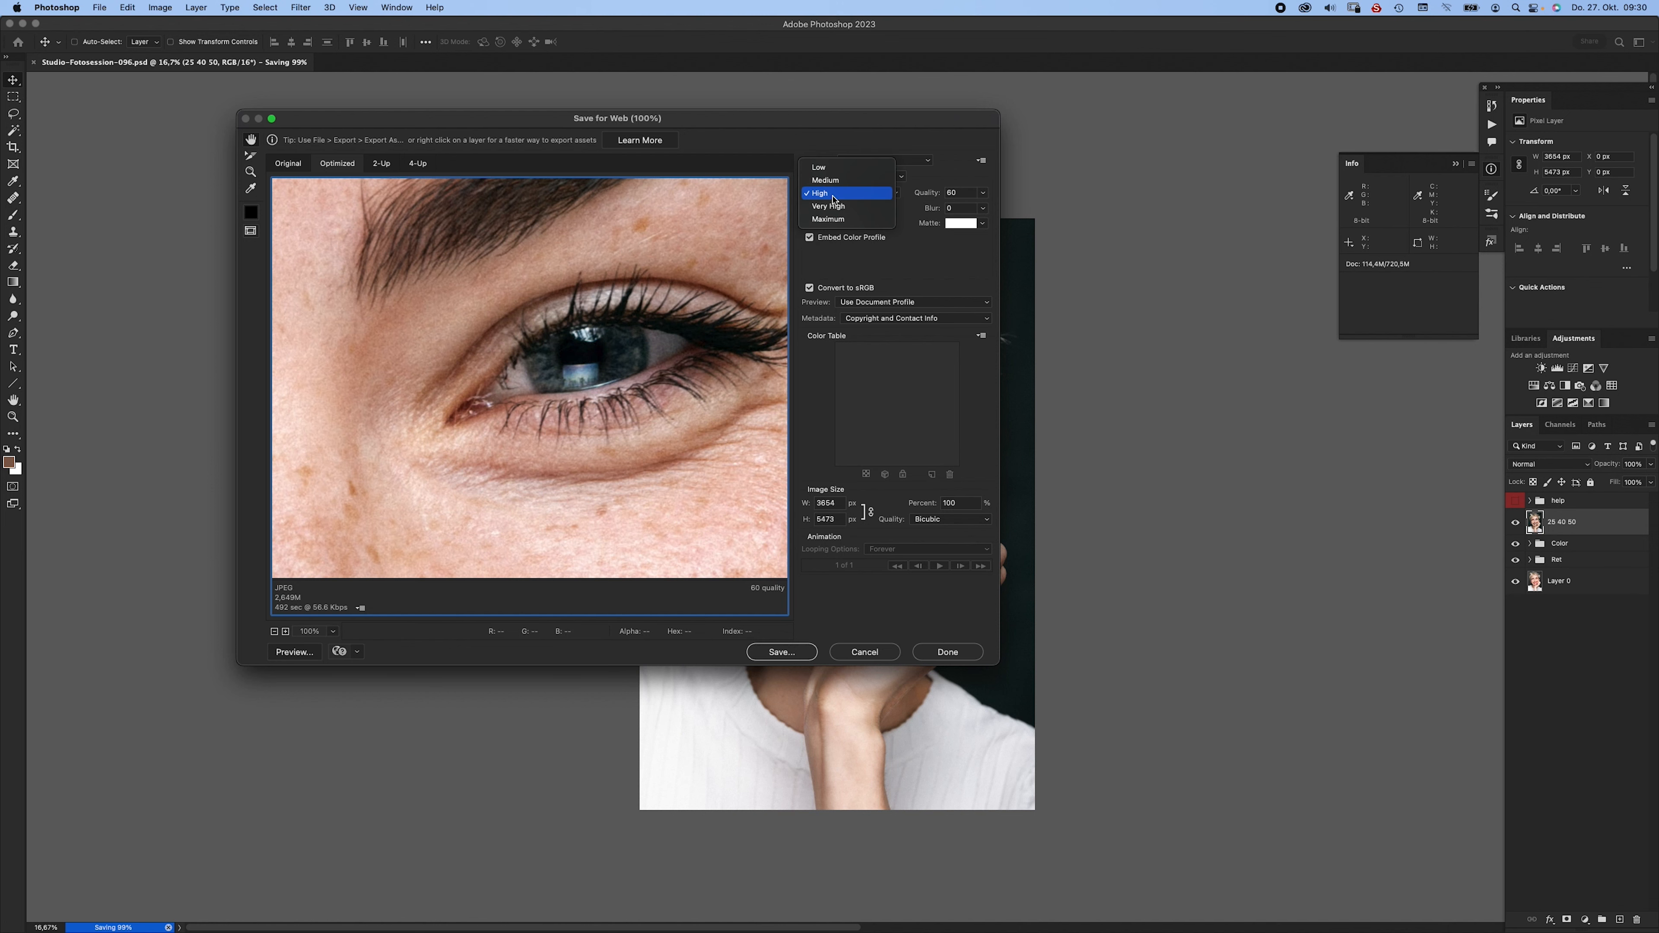
{"action": "left_click", "coordinate": [838, 194]}
{"action": "left_click_drag", "start_coordinate": [631, 408], "coordinate": [759, 292]}
- Set the export image height to 3000 px with proportions linked and check the eye area in the preview
{"action": "double_click", "coordinate": [838, 521]}
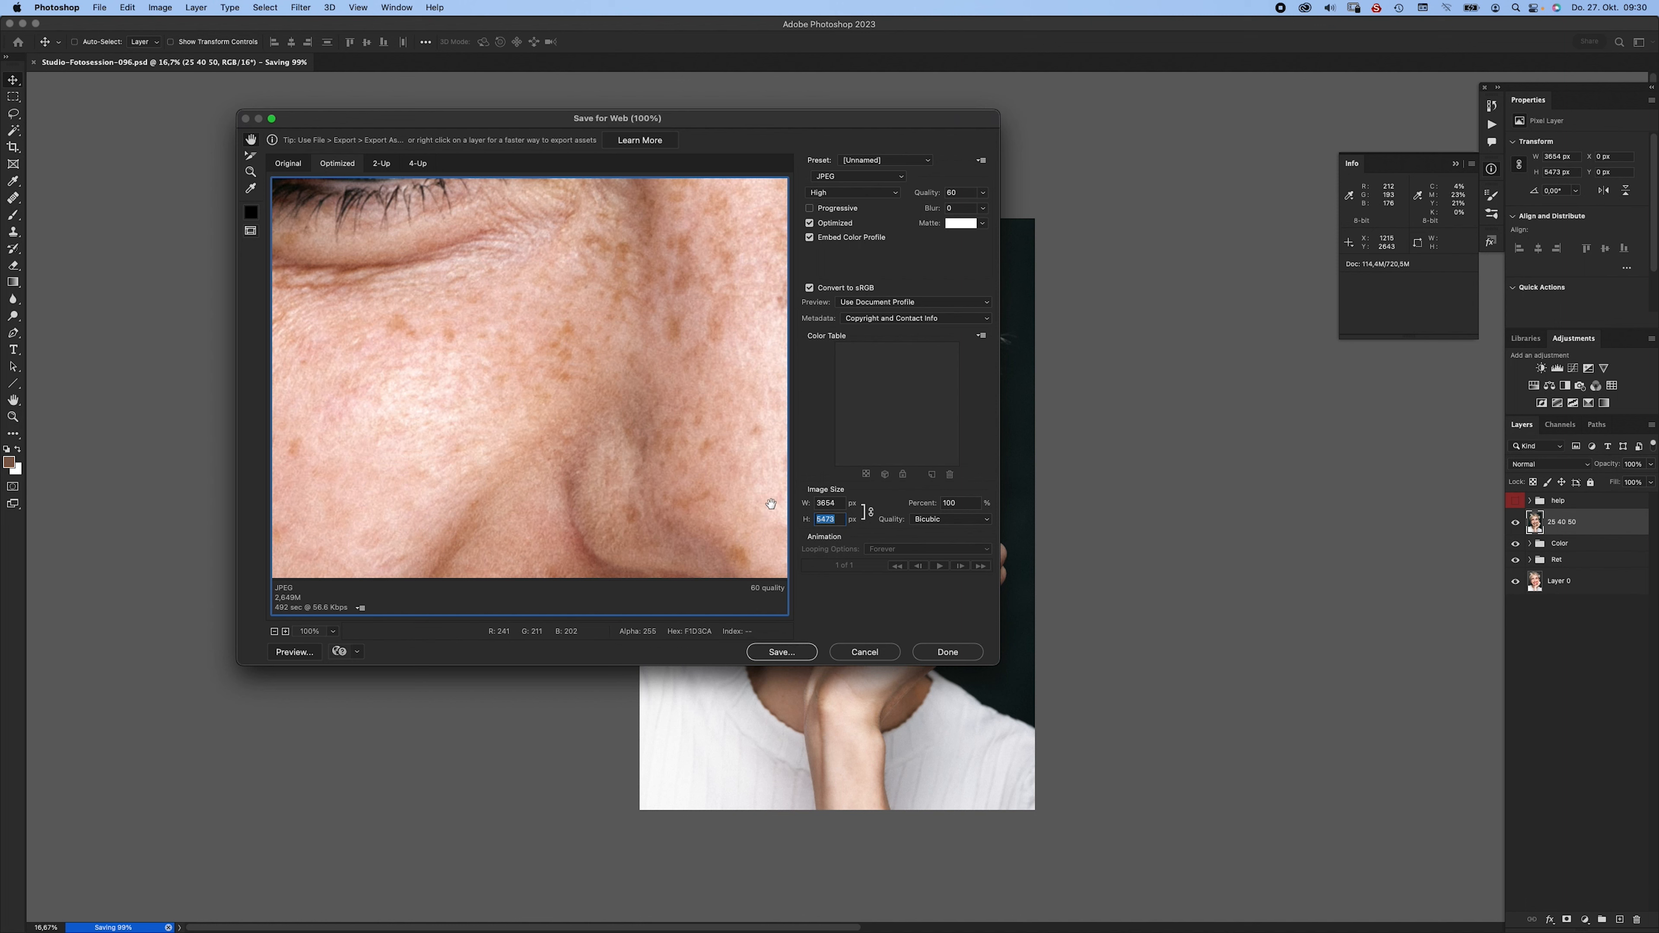
{"action": "type", "text": "3000"}
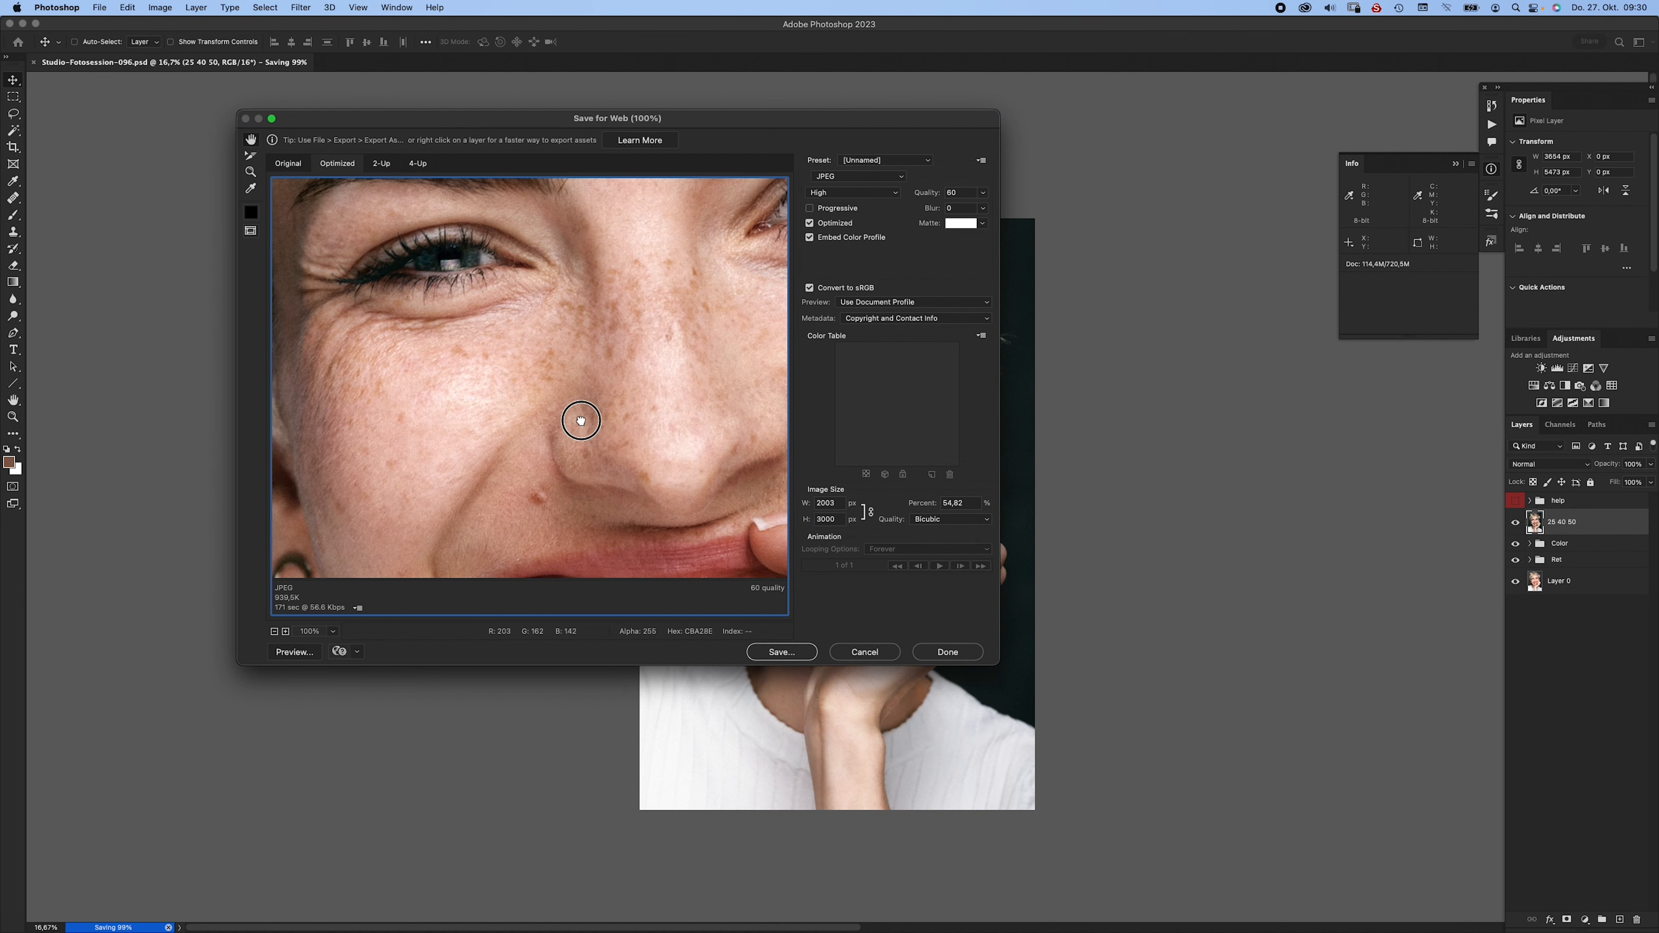
{"action": "left_click_drag", "start_coordinate": [499, 281], "coordinate": [665, 446]}
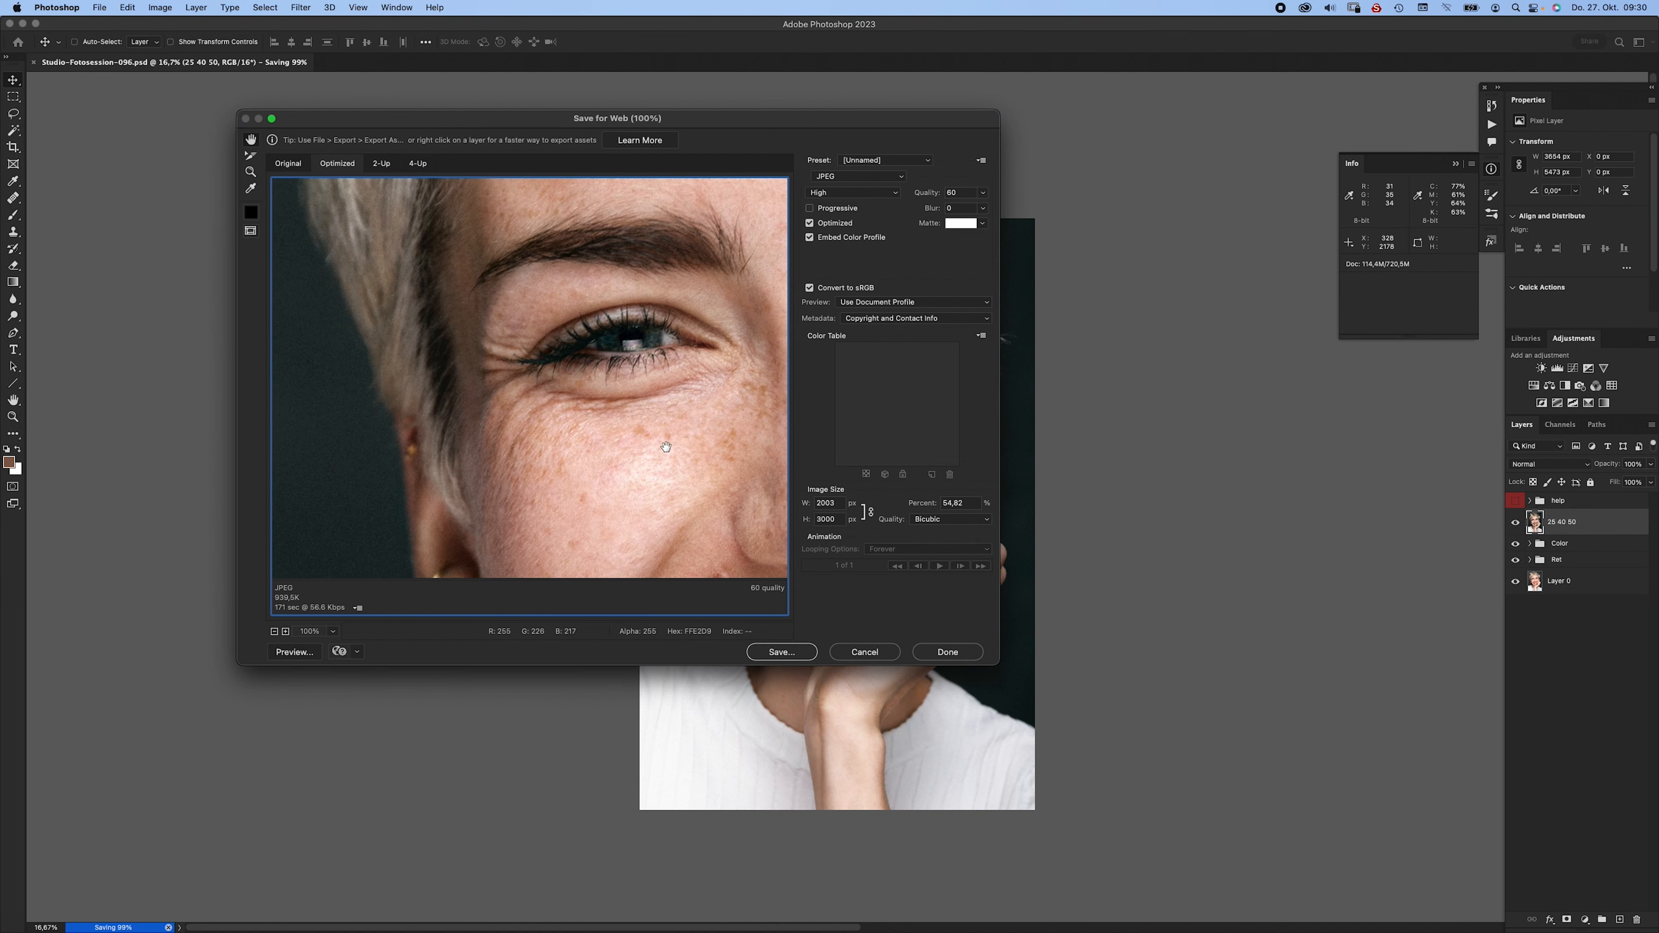
- Set the resampling quality to Bicubic Smoother and check the eyes, forehead and cheek in the resized preview
{"action": "left_click", "coordinate": [947, 520]}
{"action": "left_click", "coordinate": [956, 533]}
{"action": "left_click_drag", "start_coordinate": [678, 440], "coordinate": [273, 514]}
{"action": "left_click_drag", "start_coordinate": [781, 420], "coordinate": [652, 441]}
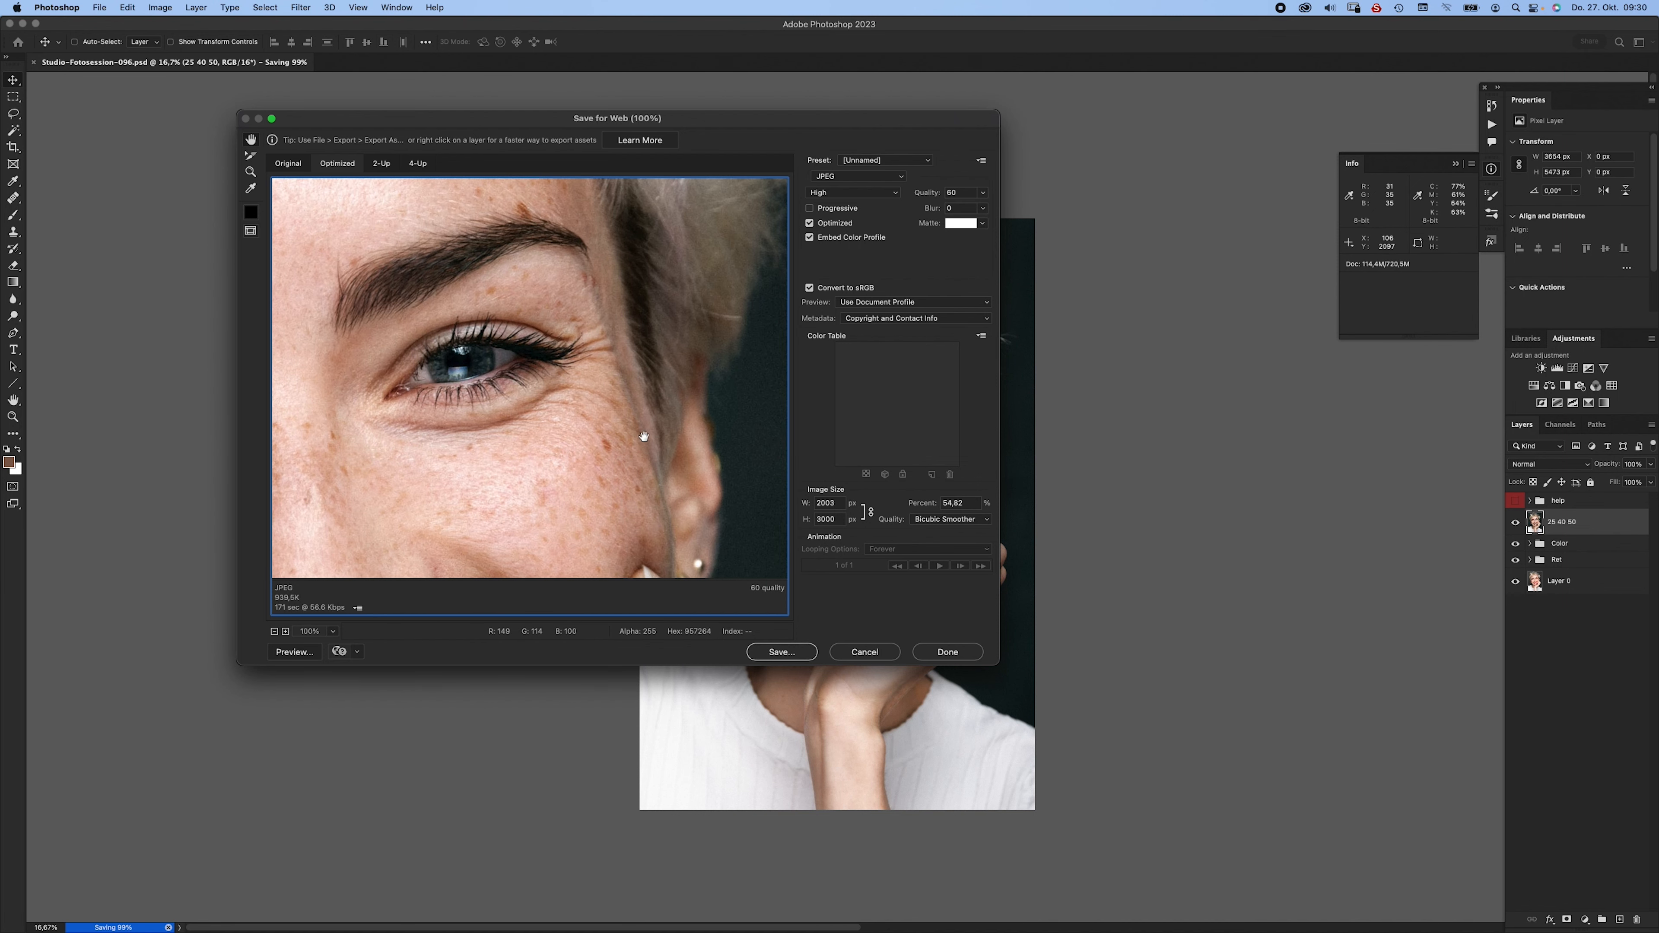
{"action": "left_click_drag", "start_coordinate": [561, 307], "coordinate": [539, 361]}
{"action": "left_click", "coordinate": [932, 520]}
{"action": "left_click", "coordinate": [932, 521]}
{"action": "left_click_drag", "start_coordinate": [654, 422], "coordinate": [489, 437]}
{"action": "left_click_drag", "start_coordinate": [392, 302], "coordinate": [700, 411]}
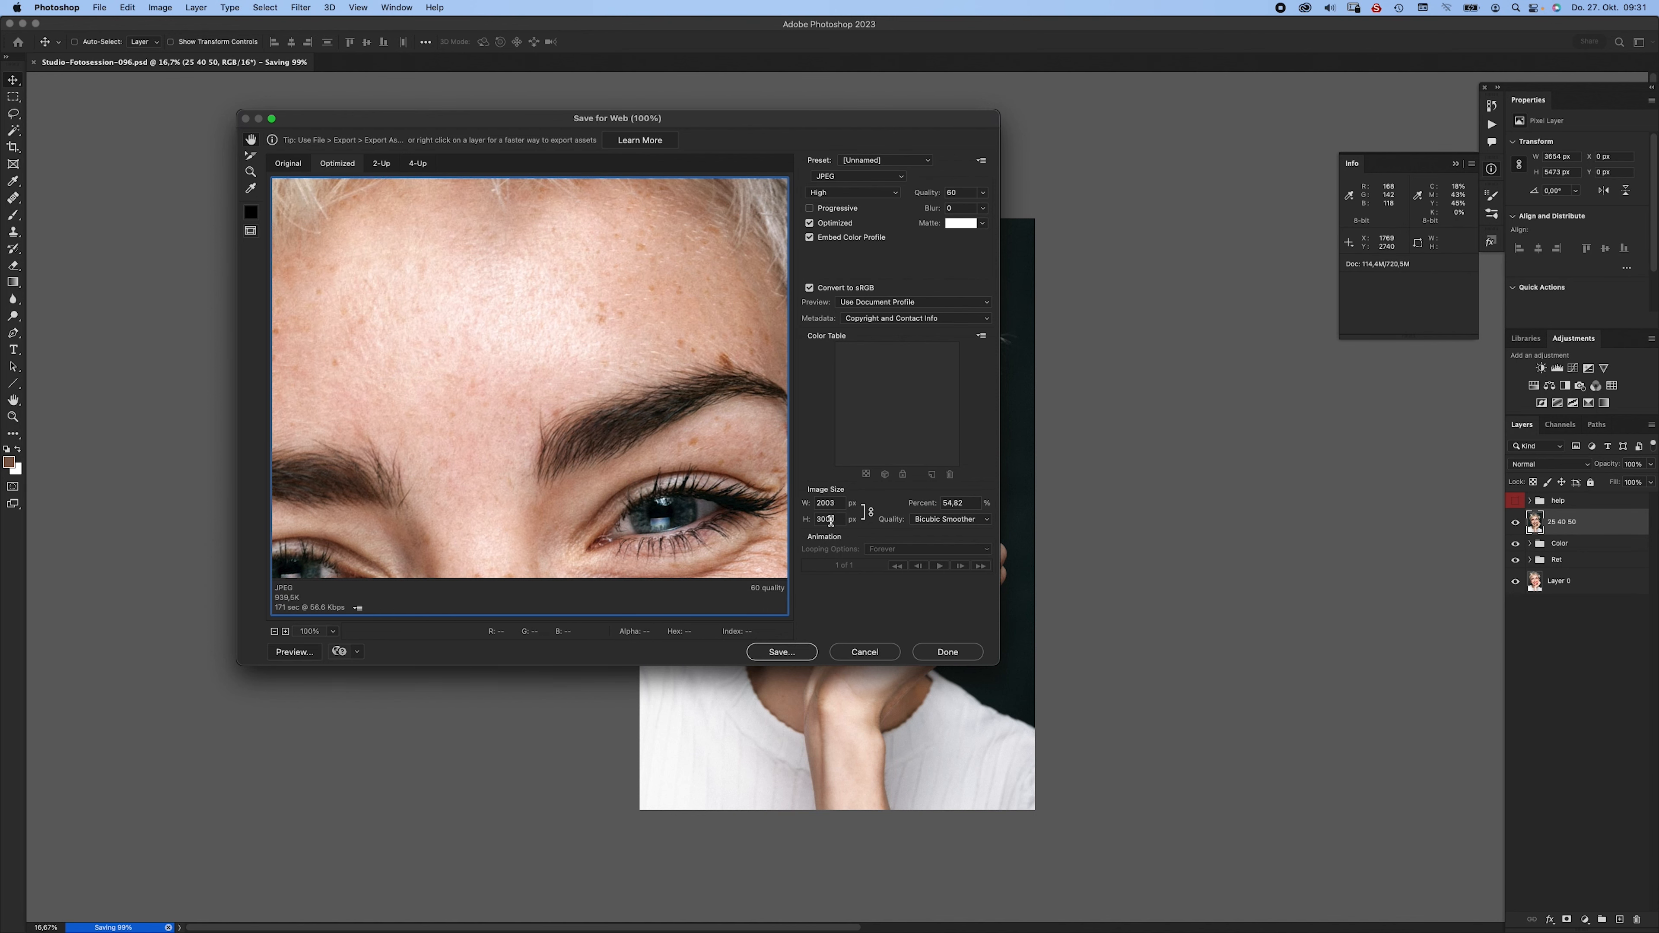
{"action": "left_click_drag", "start_coordinate": [660, 490], "coordinate": [715, 343]}
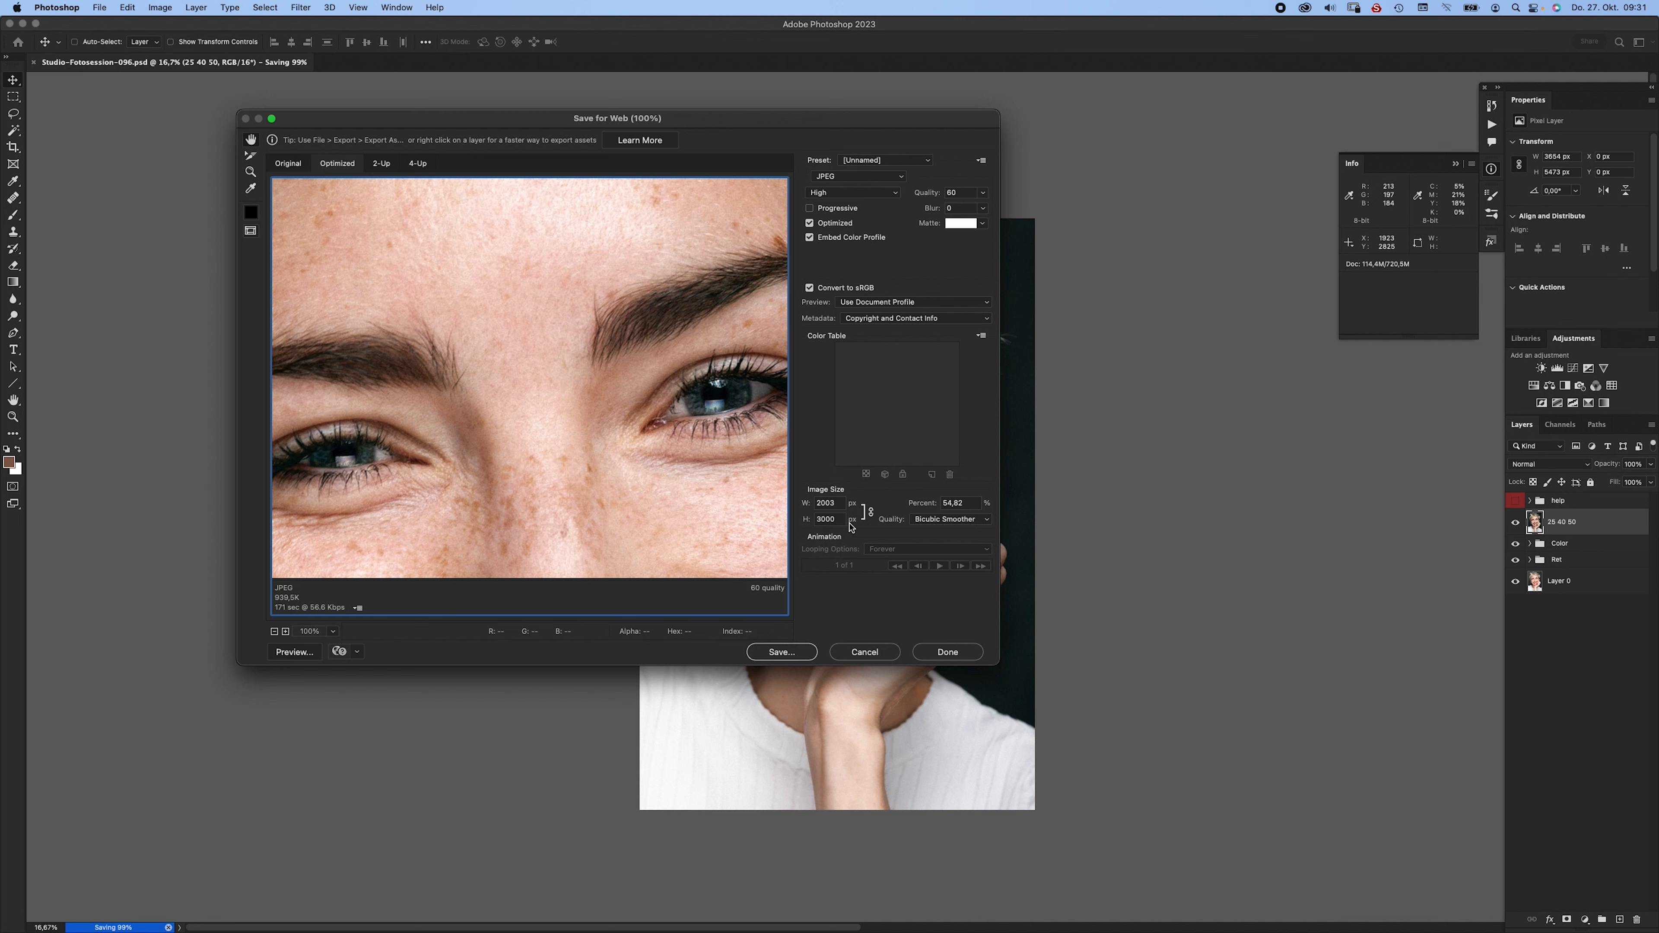
{"action": "left_click_drag", "start_coordinate": [552, 472], "coordinate": [647, 402]}
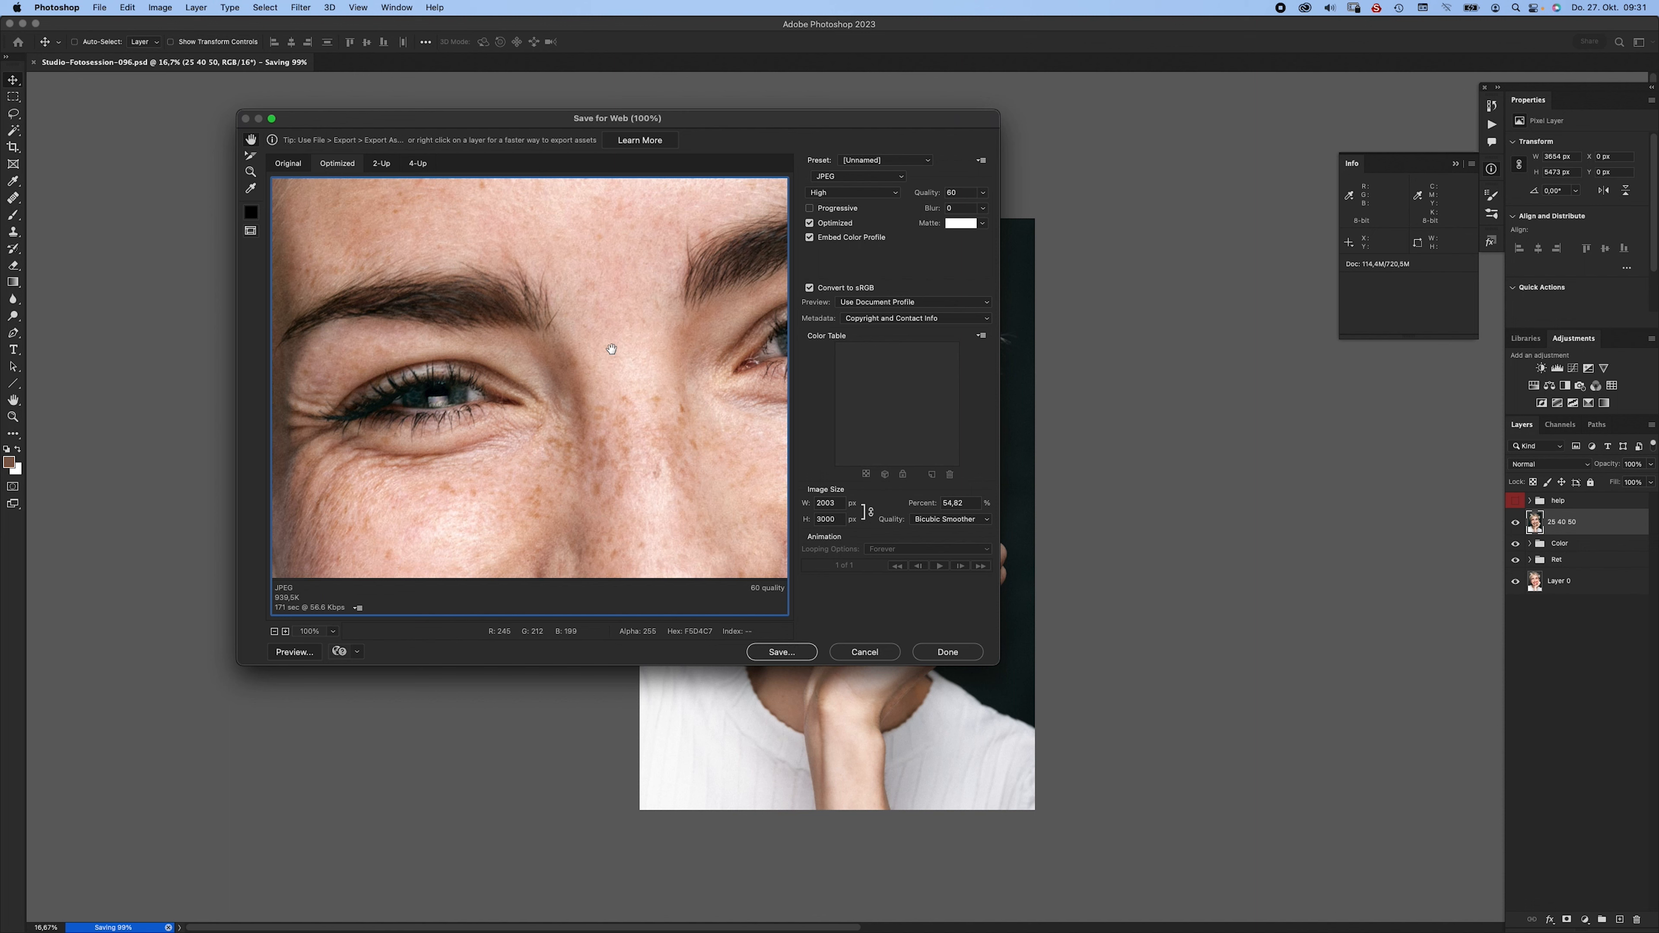
{"action": "mouse_move", "coordinate": [525, 443]}
{"action": "left_mouse_down"}
{"action": "mouse_move", "coordinate": [597, 367]}
{"action": "mouse_move", "coordinate": [656, 386]}
{"action": "left_mouse_up"}
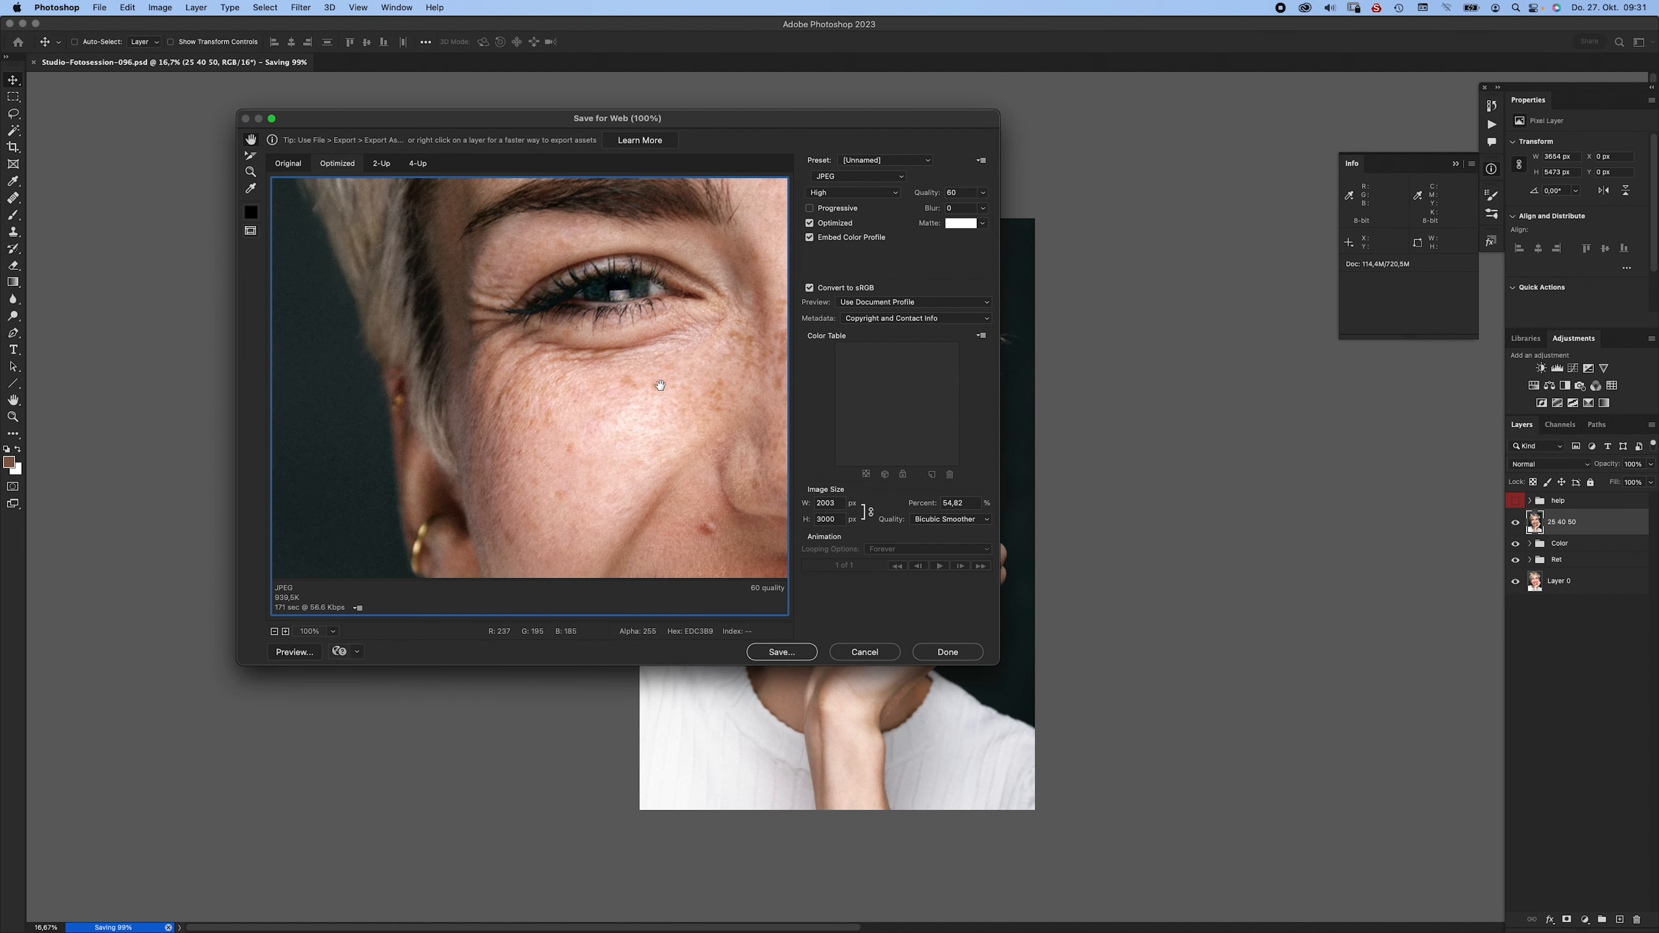
- Save the optimized image as Studio-Fotosession-096.jpg in the Schreibtisch folder
{"action": "left_click", "coordinate": [781, 652]}
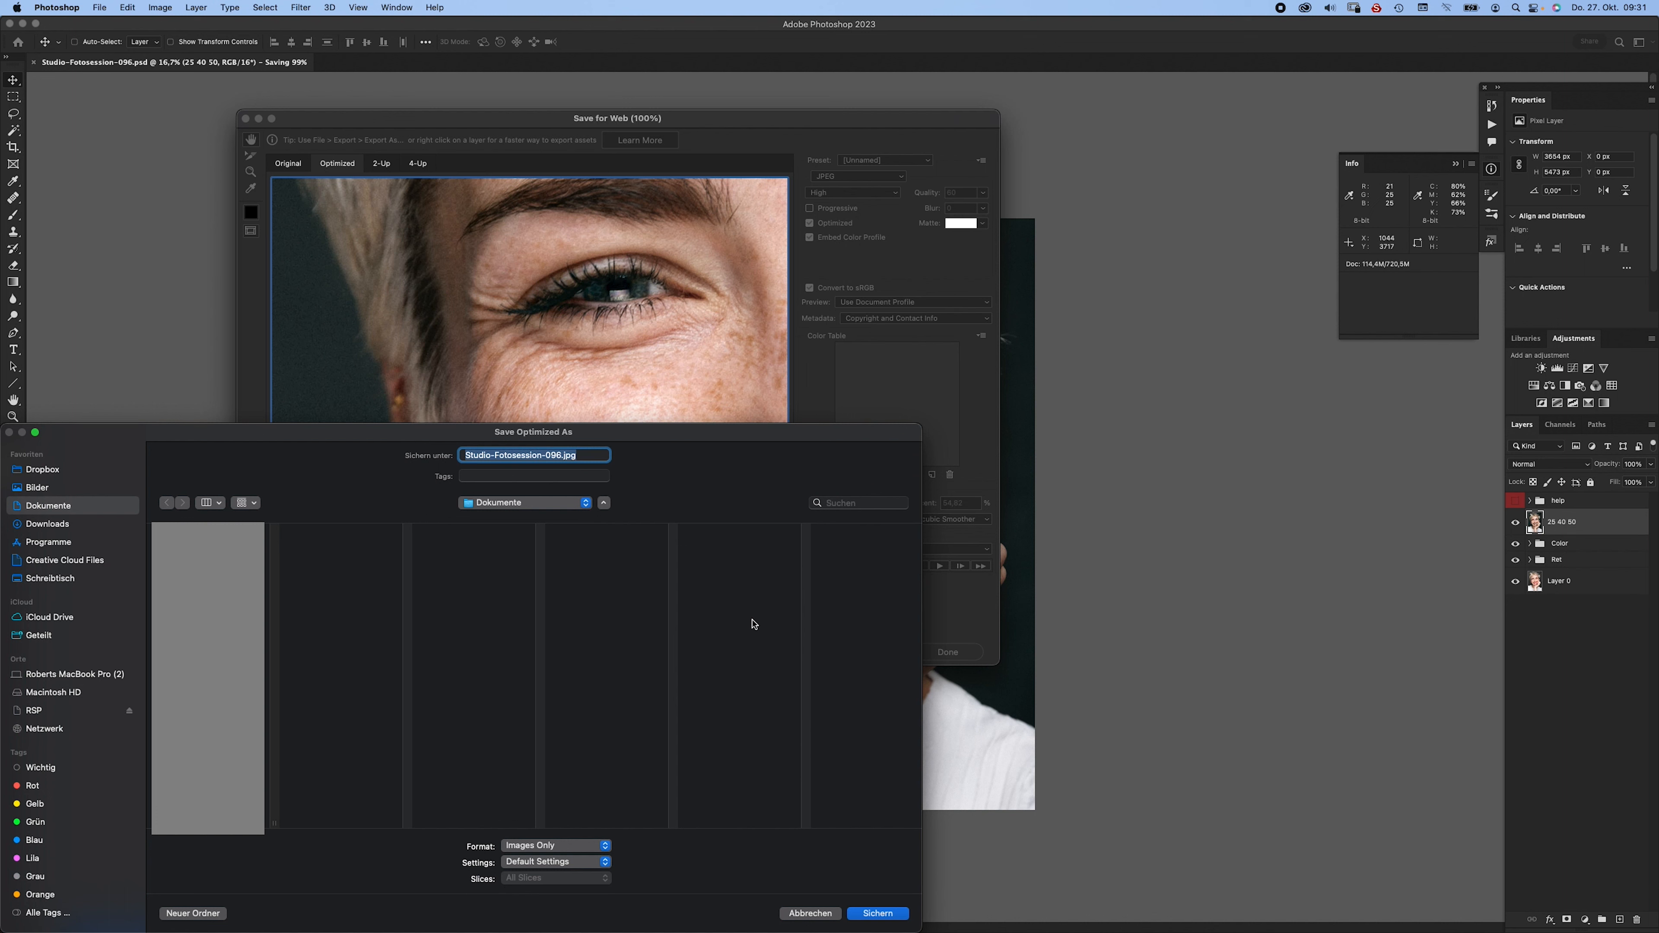
{"action": "left_click", "coordinate": [78, 579]}
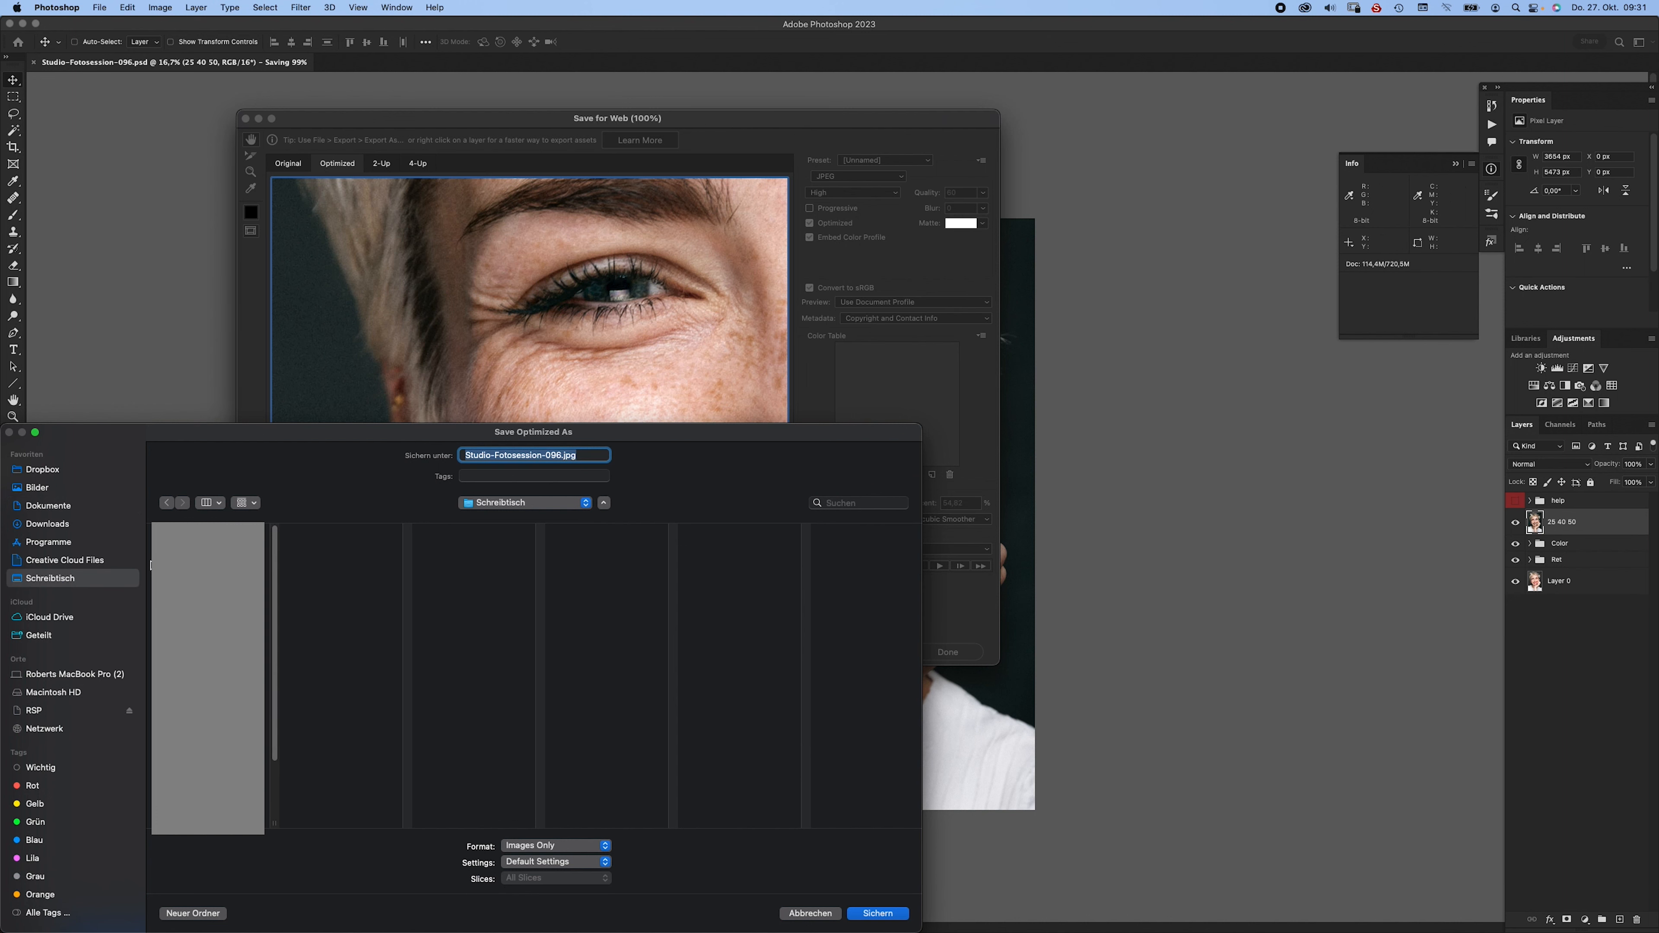
{"action": "key", "text": "Return"}
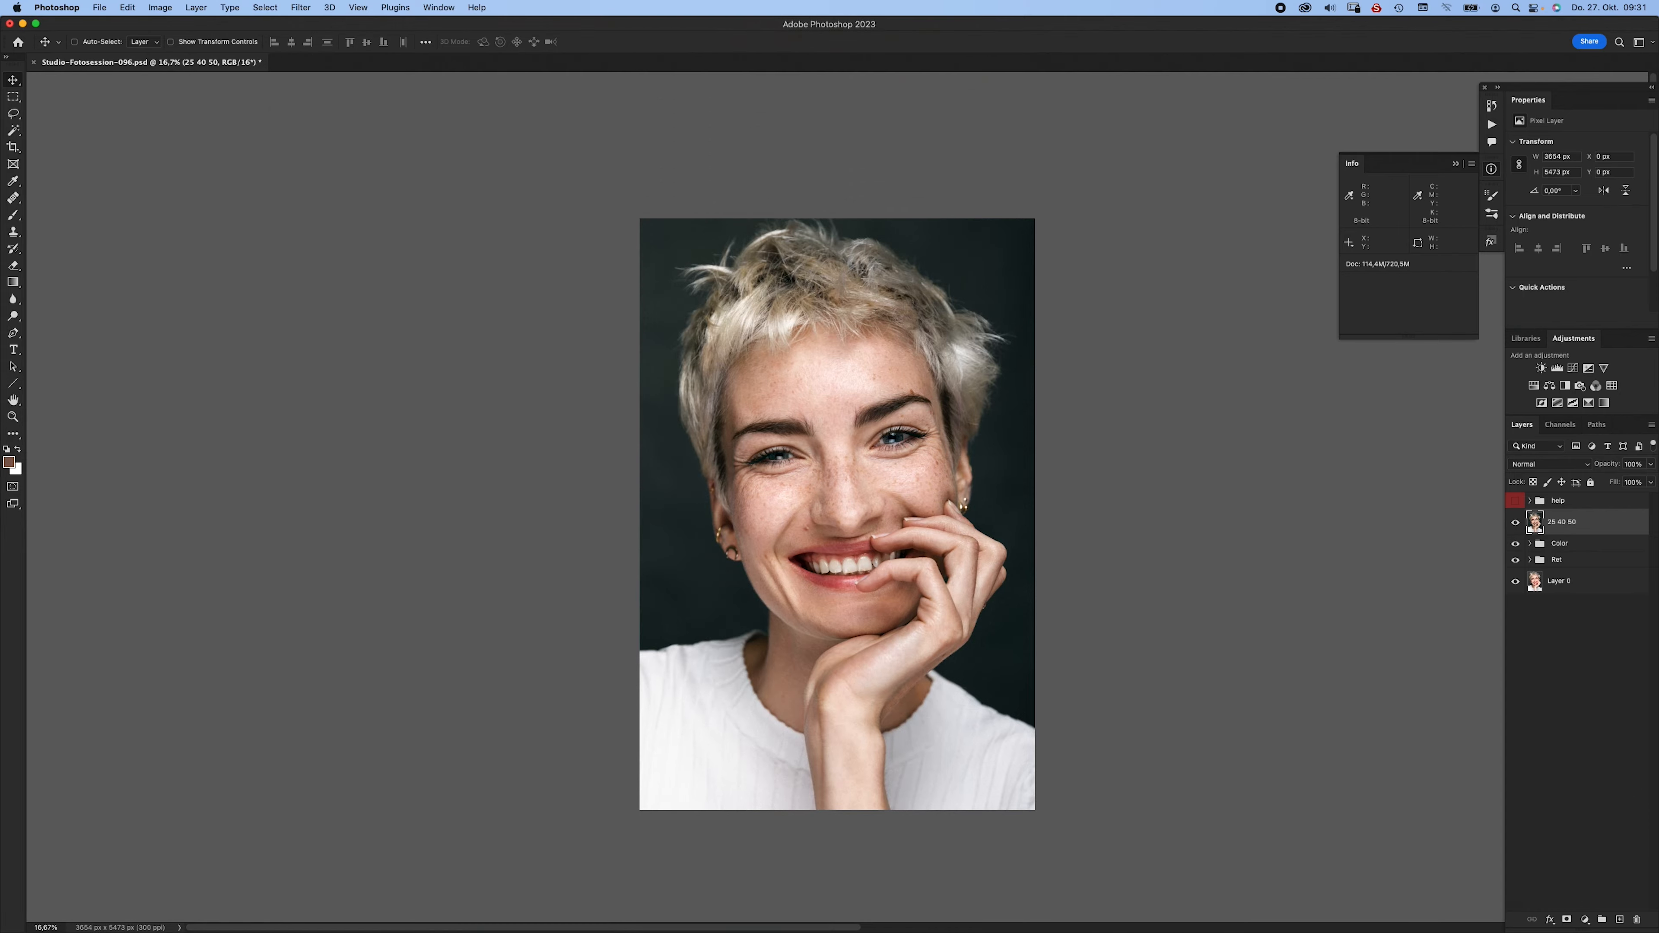